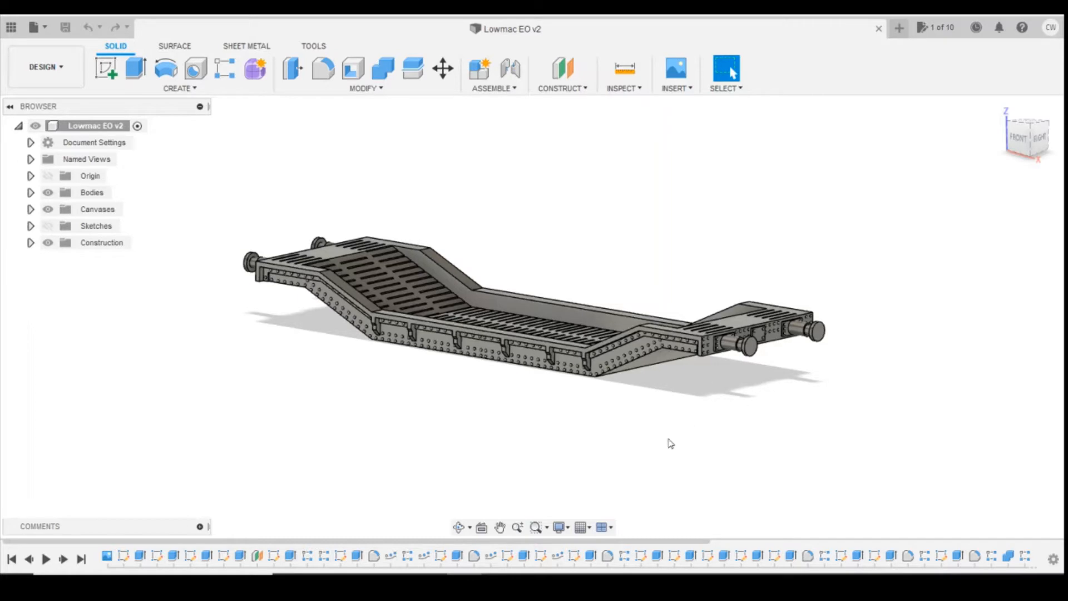
# Examine the underside and end of the low wagon model, including the area behind the buffer beam
pyautogui.hotkey('alt', 'Tab')
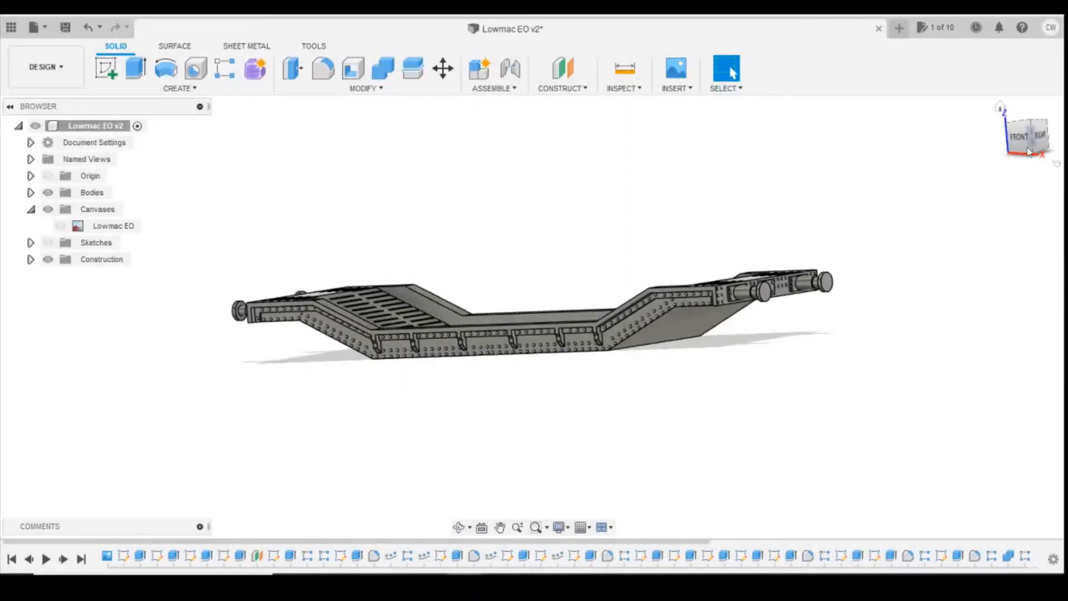
pyautogui.click(1044, 143)
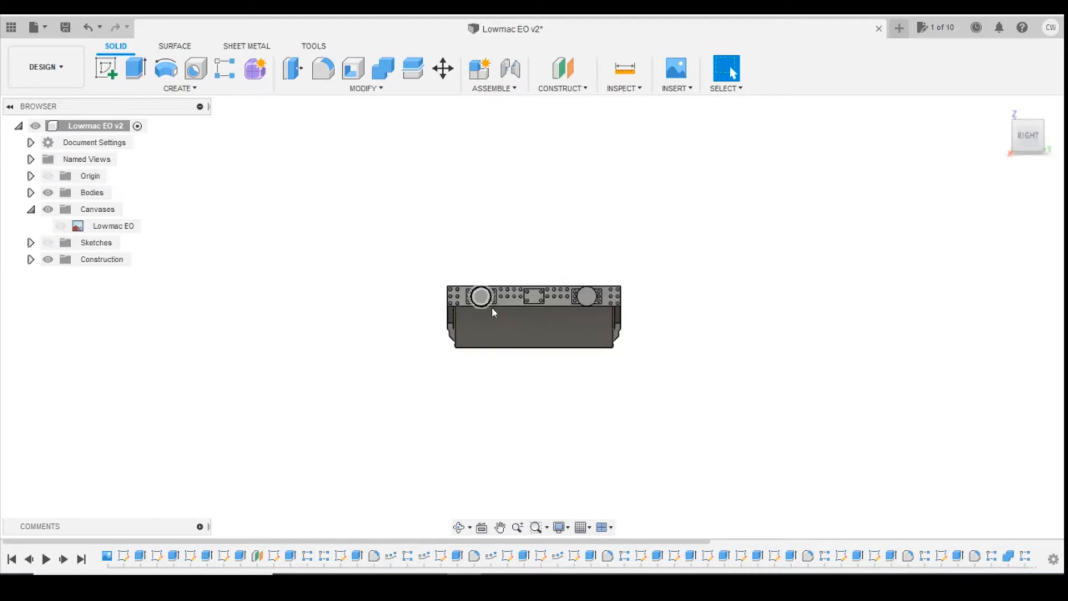
pyautogui.moveTo(1024, 143); pyautogui.dragTo(1031, 111)
pyautogui.scroll(4, 878, 202)
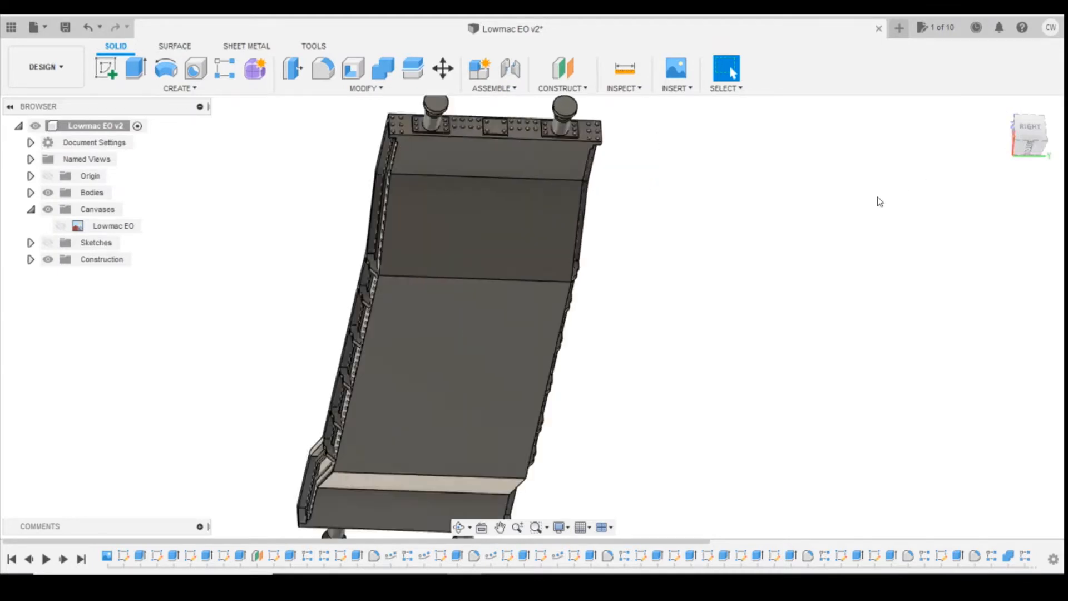
pyautogui.scroll(-2, 489, 320)
pyautogui.scroll(6, 489, 319)
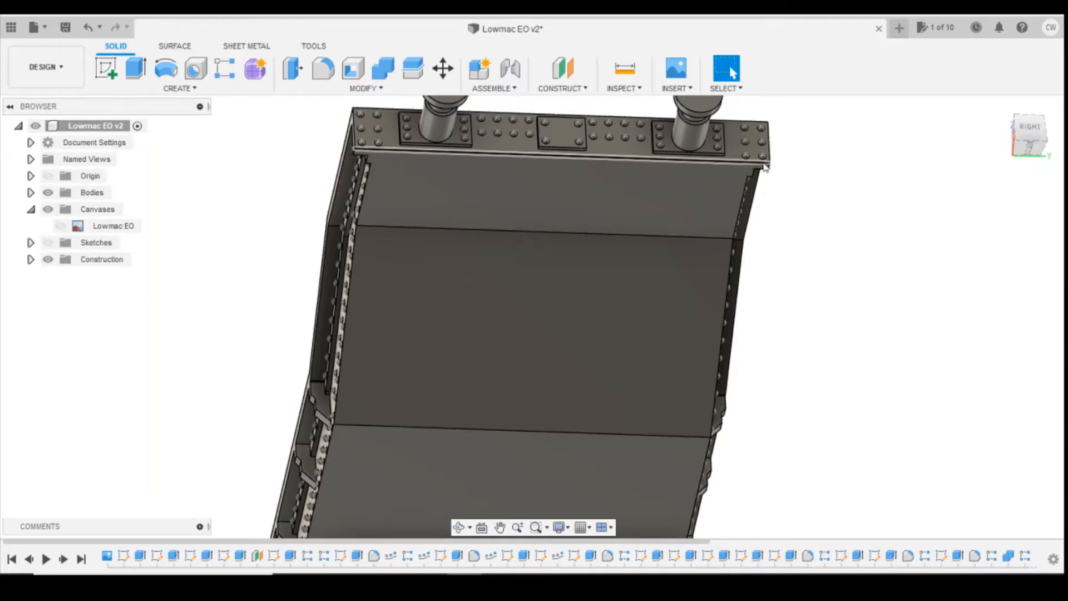
pyautogui.click(643, 160)
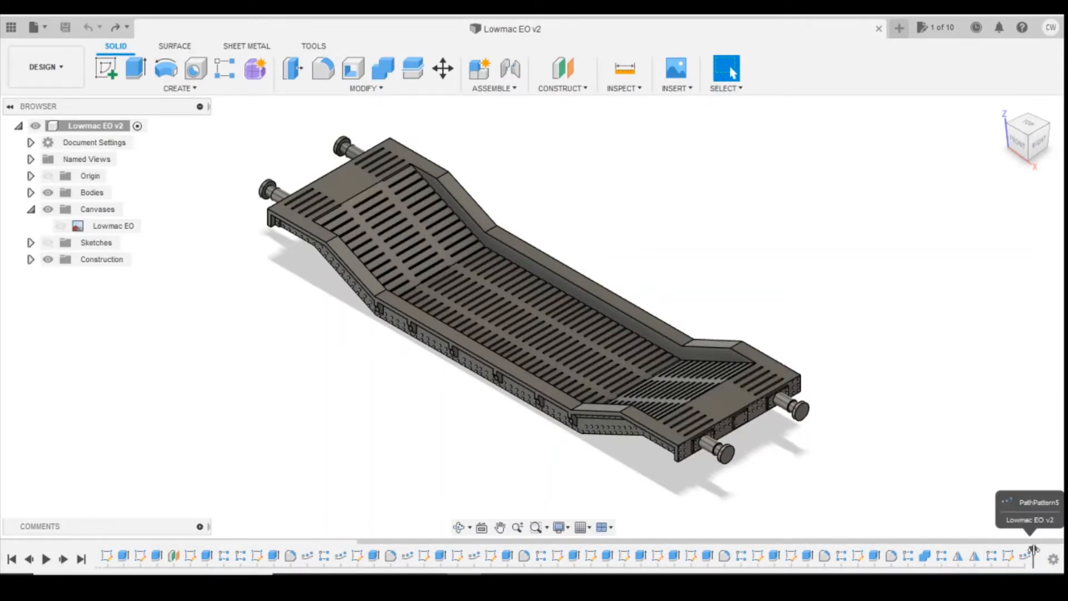
# Roll the design history back to just before the mirror features, leaving only the quarter model of the wagon
pyautogui.moveTo(1031, 549); pyautogui.dragTo(946, 549)
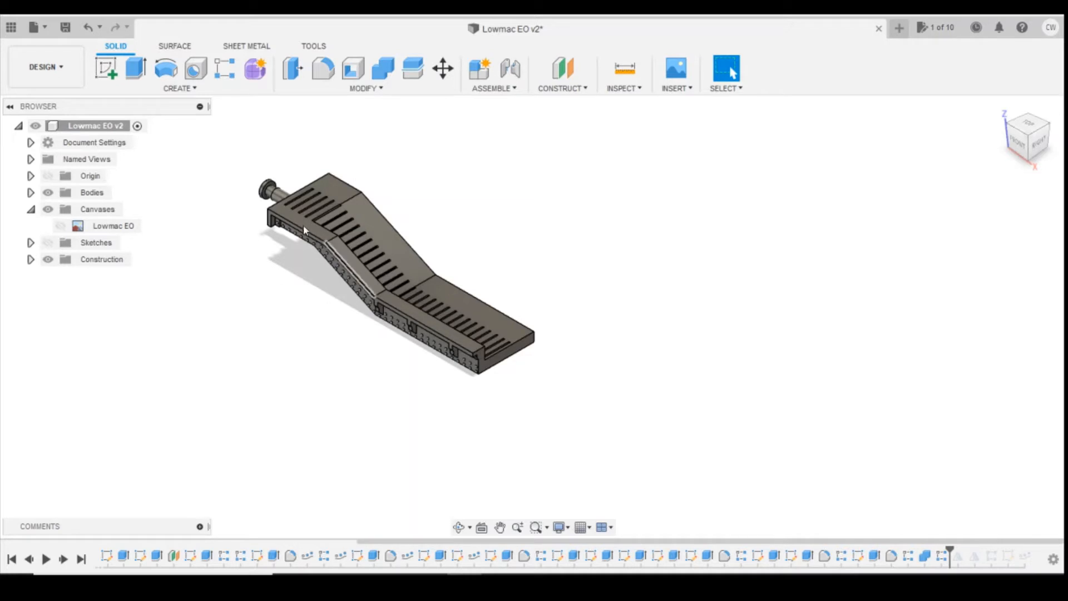
pyautogui.click(1021, 142)
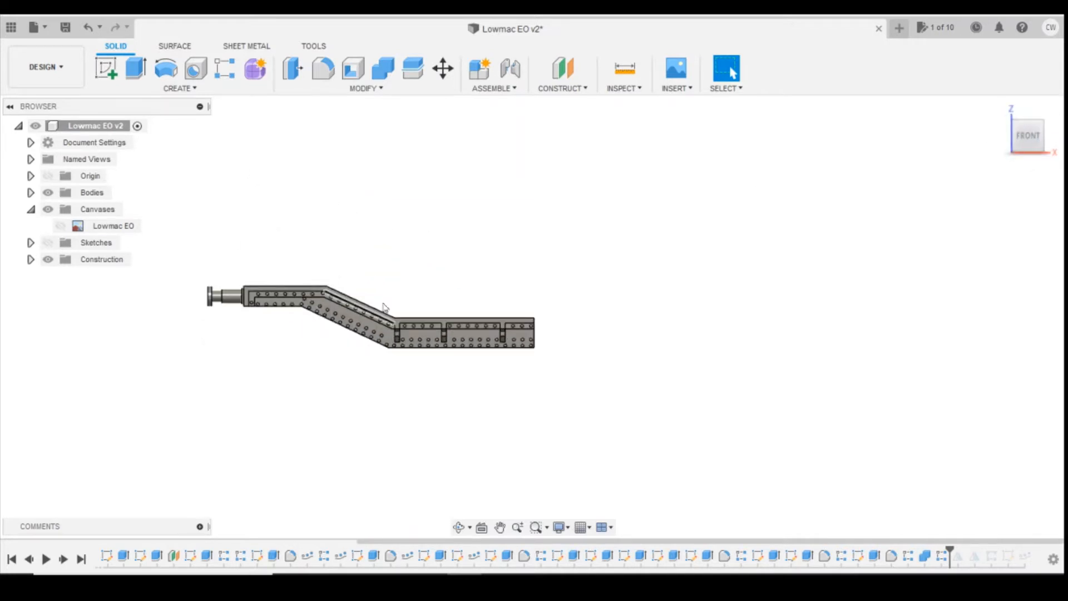
pyautogui.click(1021, 142)
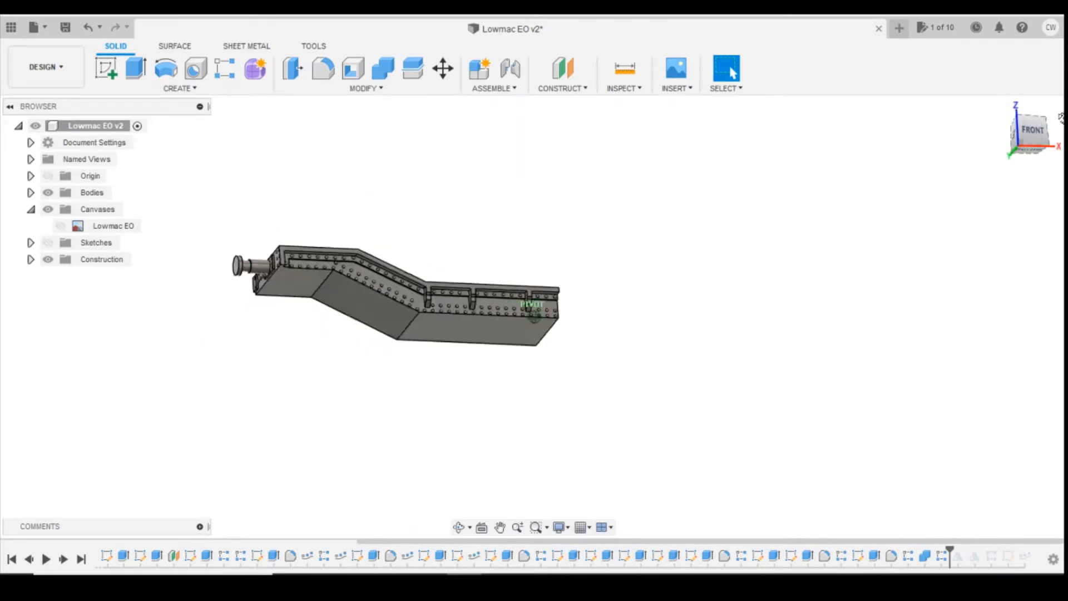
pyautogui.click(1015, 136)
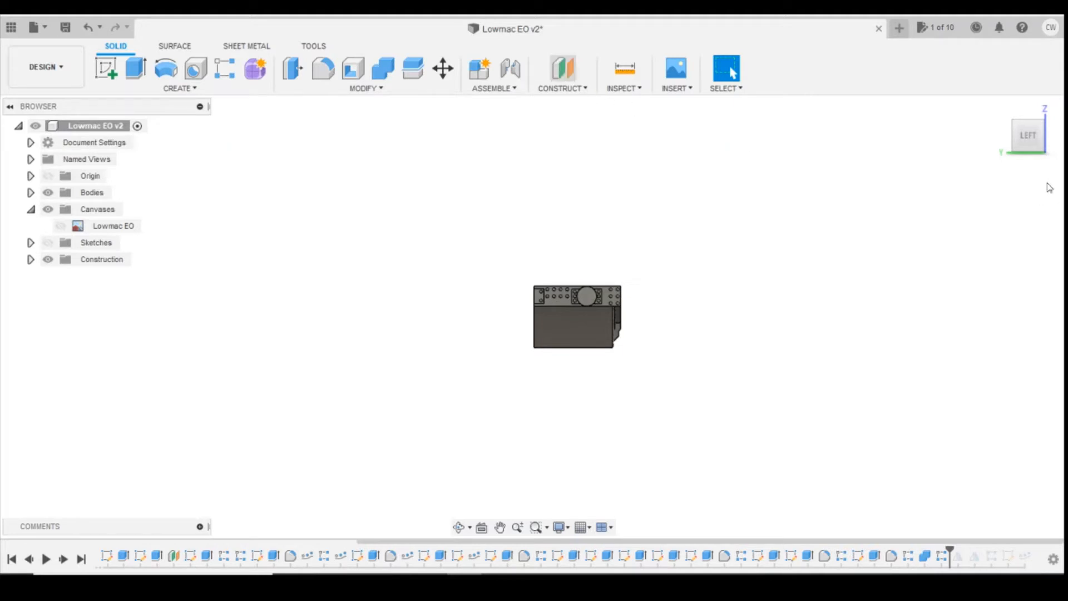
# Create a construction plane offset -7 mm from the lengthwise cut face of the quarter wagon
pyautogui.click(1032, 131)
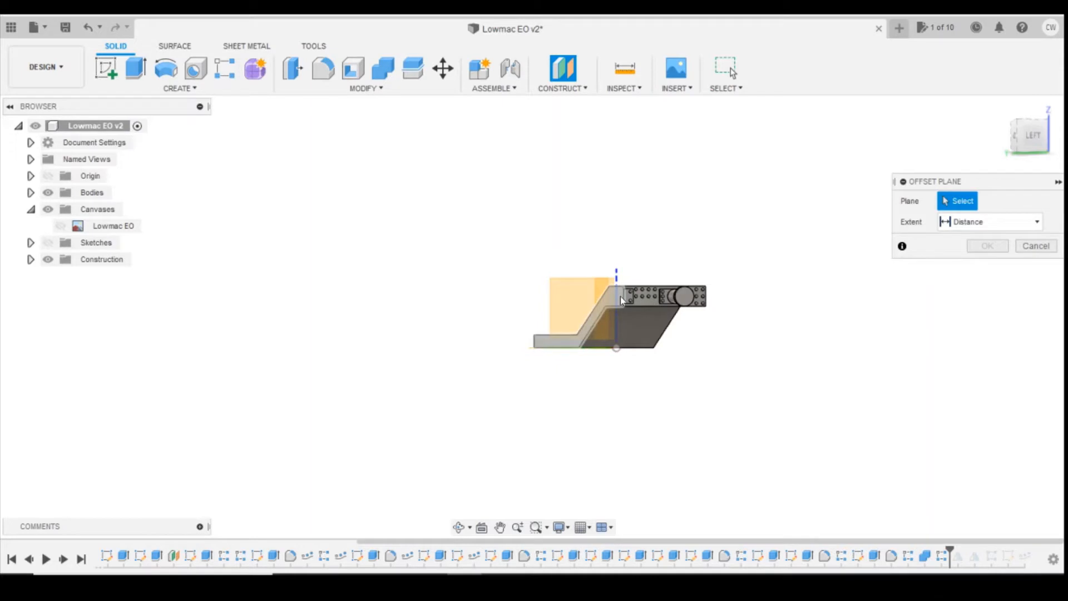
pyautogui.click(562, 328)
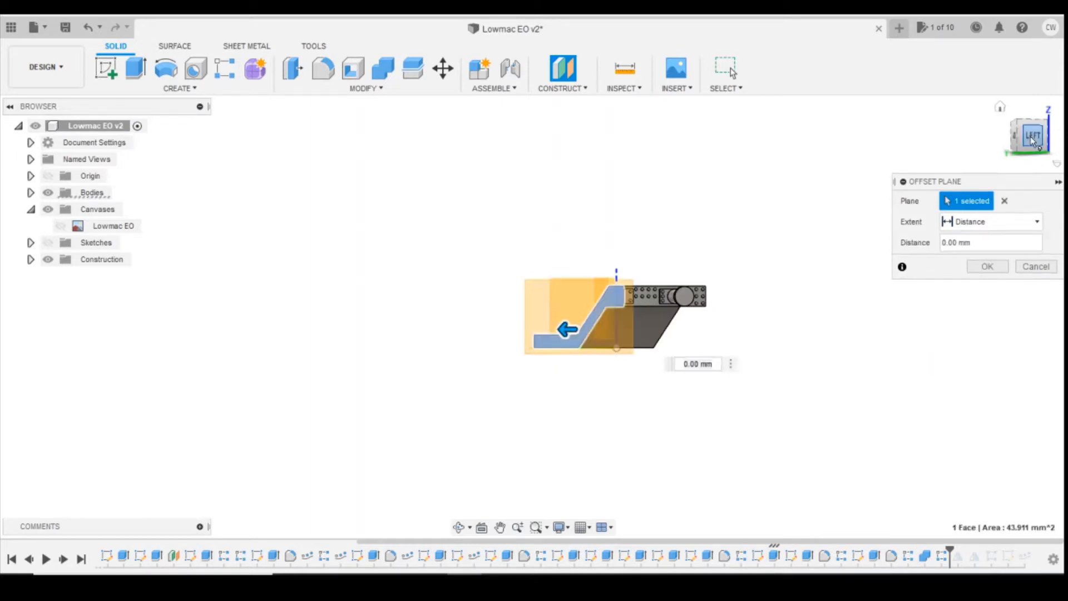
pyautogui.scroll(3, 532, 338)
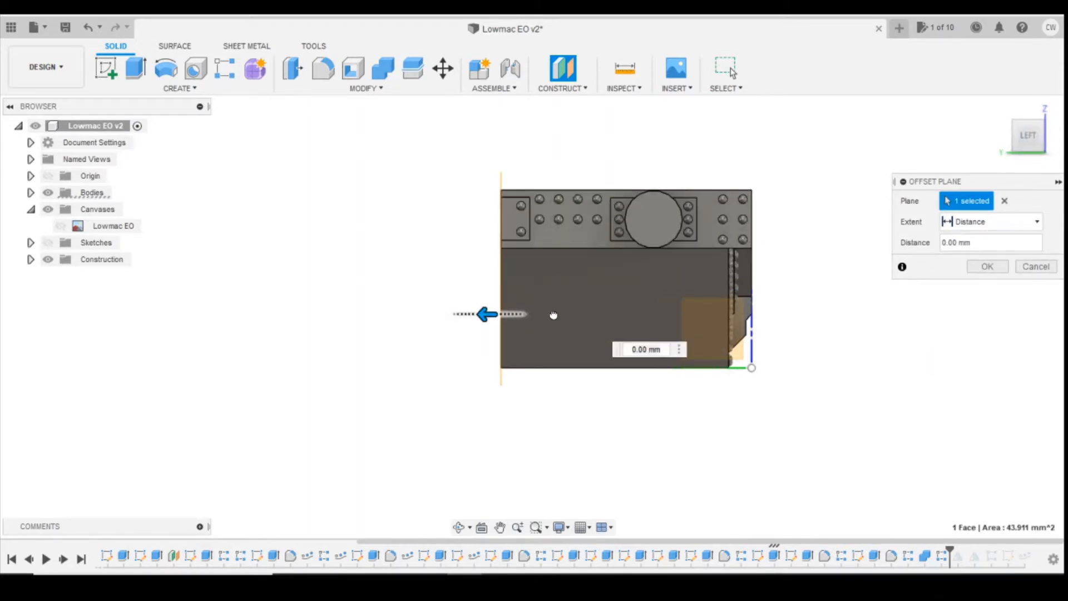
pyautogui.moveTo(484, 312); pyautogui.dragTo(686, 312)
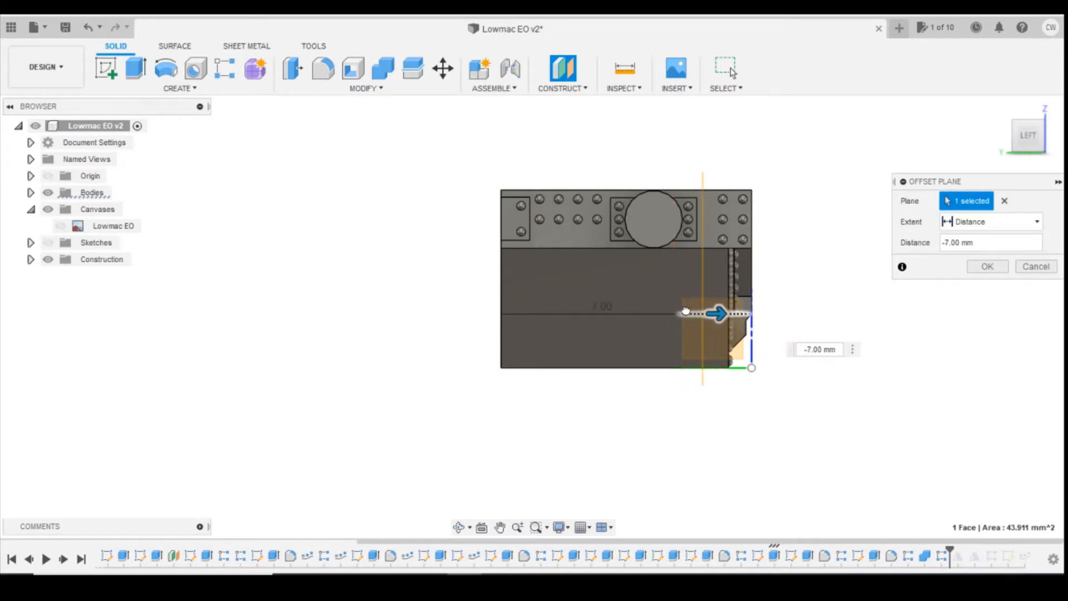
pyautogui.click(993, 268)
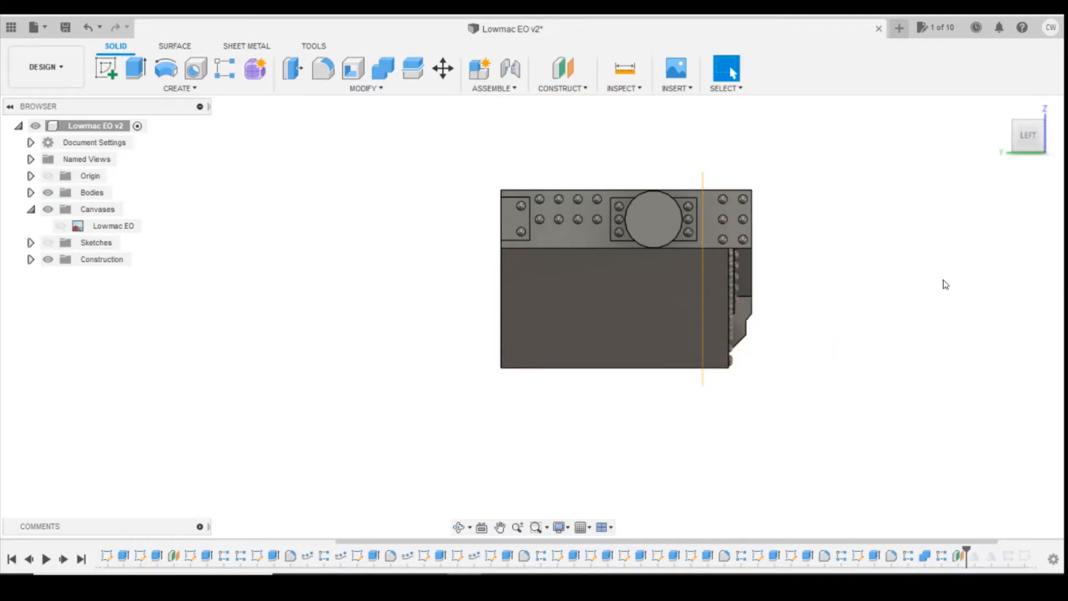
# Show the Lowmac EO reference canvas and start a sketch on the new offset plane around the wheel area
pyautogui.moveTo(1043, 126)
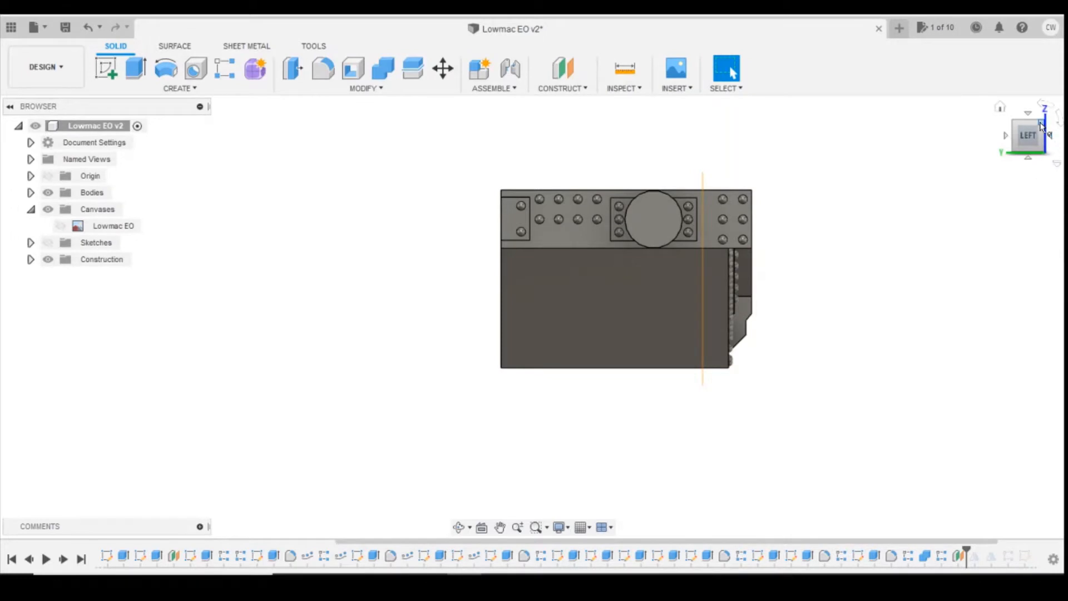
pyautogui.moveTo(1044, 127); pyautogui.dragTo(906, 316)
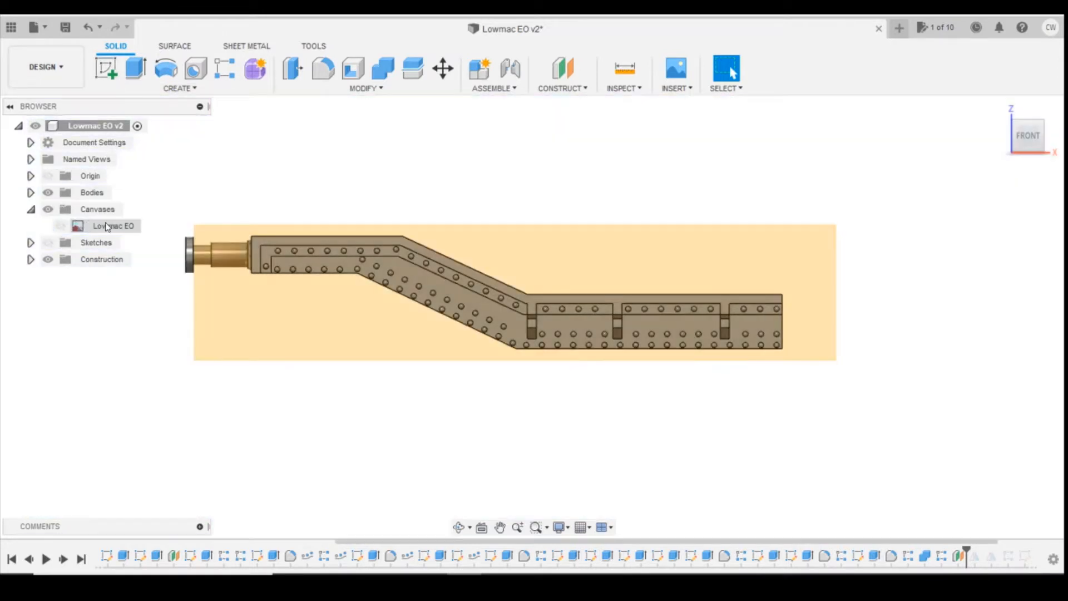
pyautogui.click(107, 227)
pyautogui.click(60, 225)
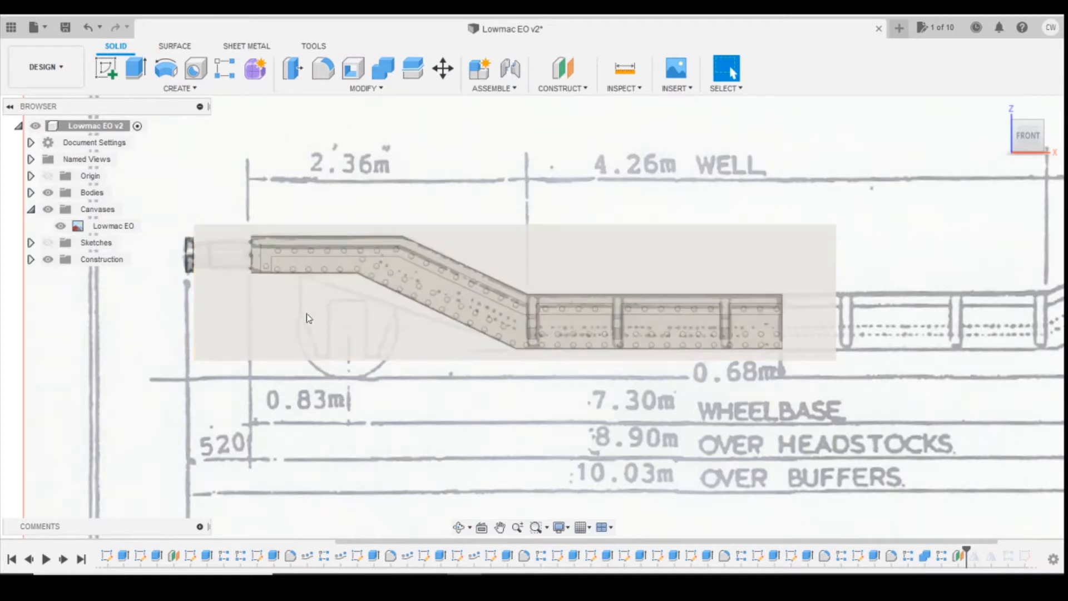
pyautogui.click(107, 68)
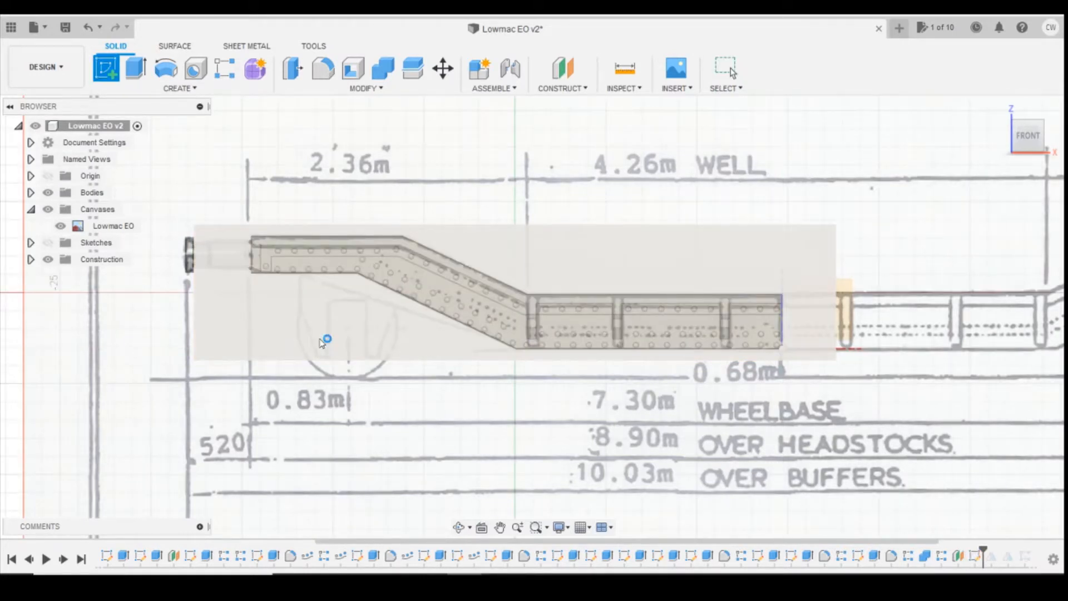
pyautogui.moveTo(322, 340); pyautogui.dragTo(481, 323, button='middle')
pyautogui.click(482, 322)
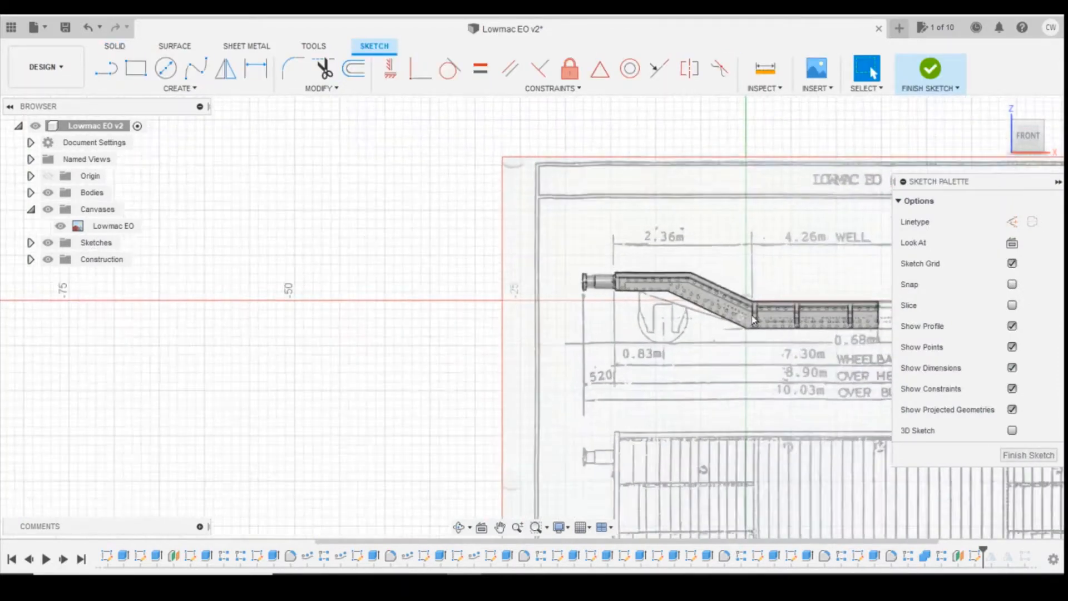
pyautogui.scroll(2, 709, 305)
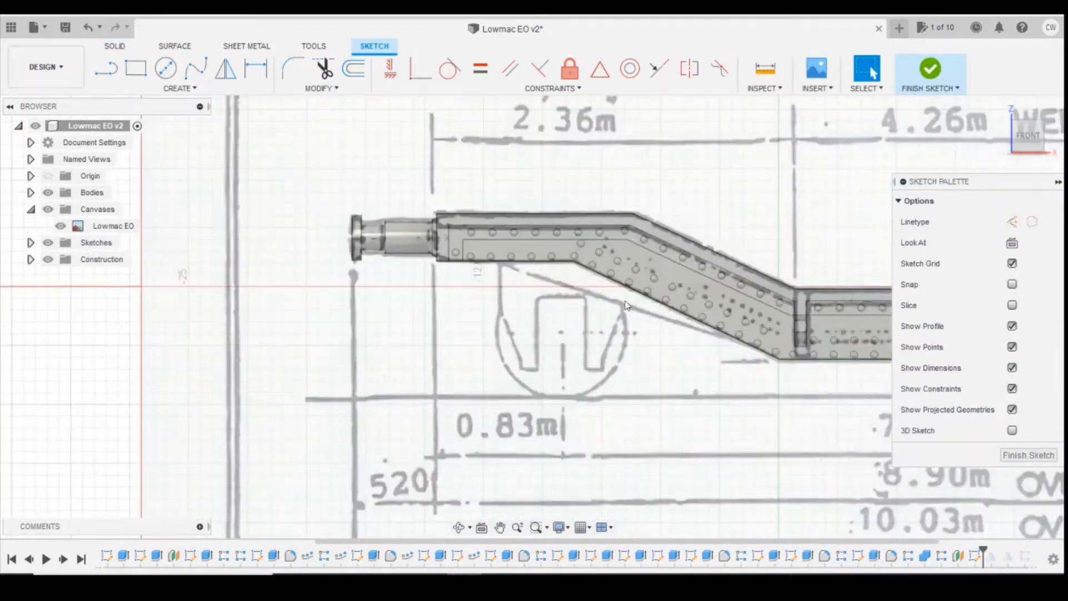
# Trace half of the axle guard below the frame with a 2 mm vertical line, an about 2.74 mm sloping line and a horizontal base line
pyautogui.click(117, 69)
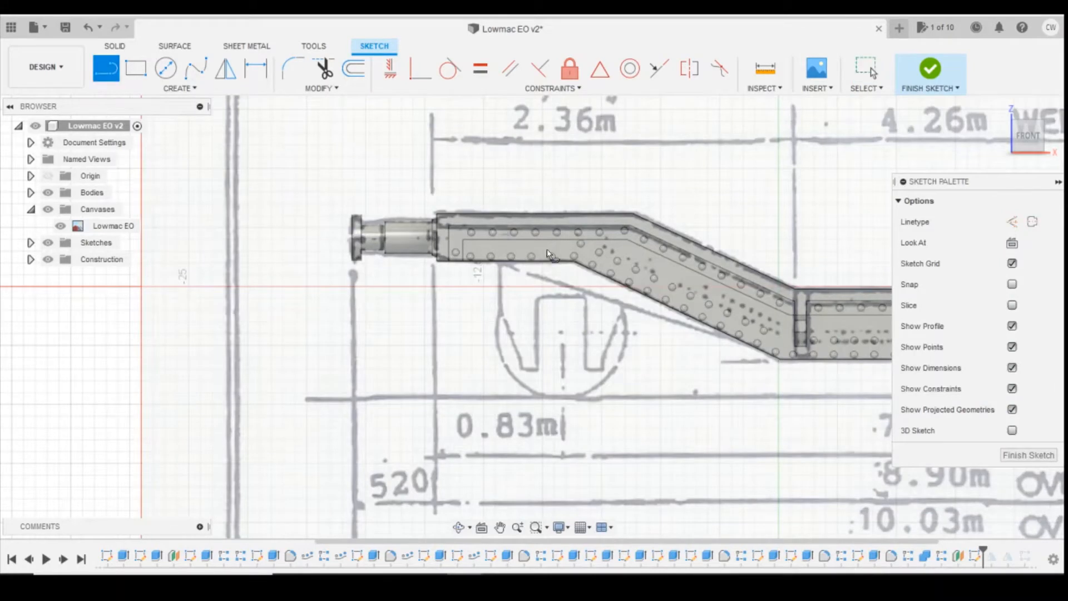
pyautogui.click(500, 264)
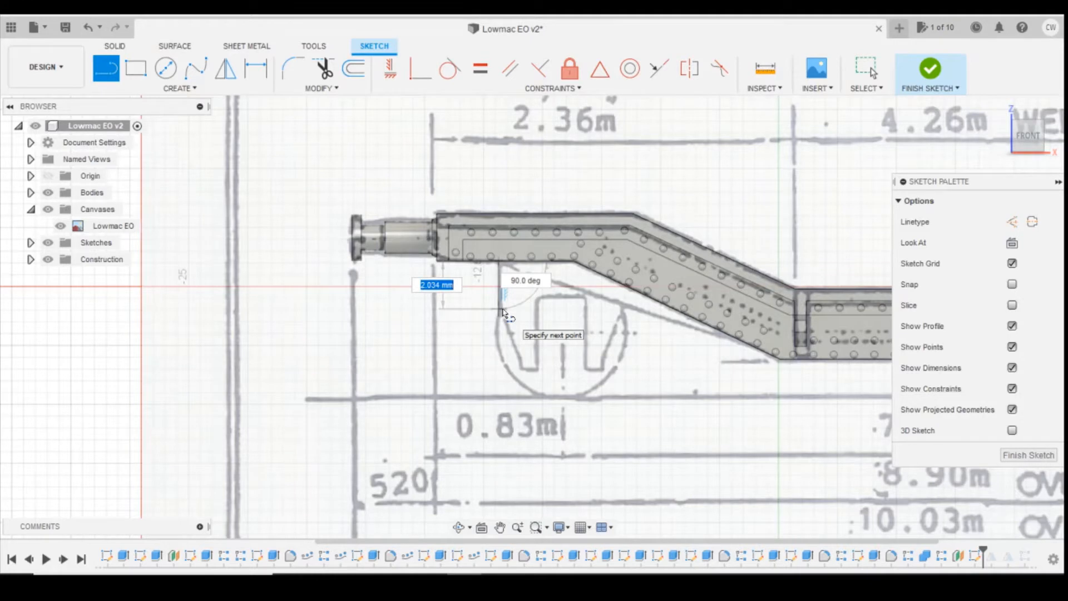
pyautogui.write('2')
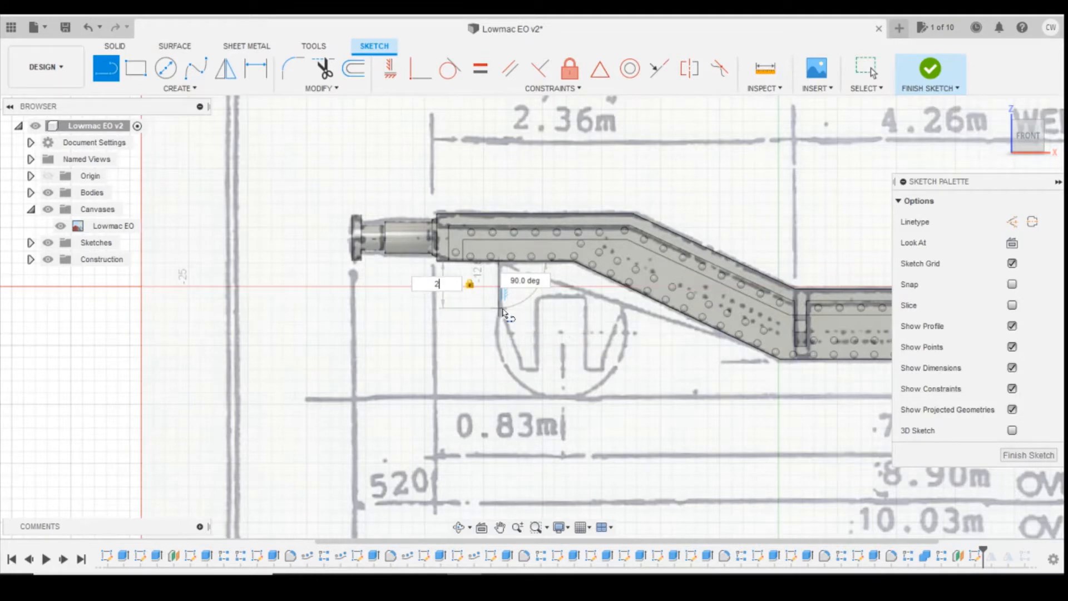
pyautogui.press('Return')
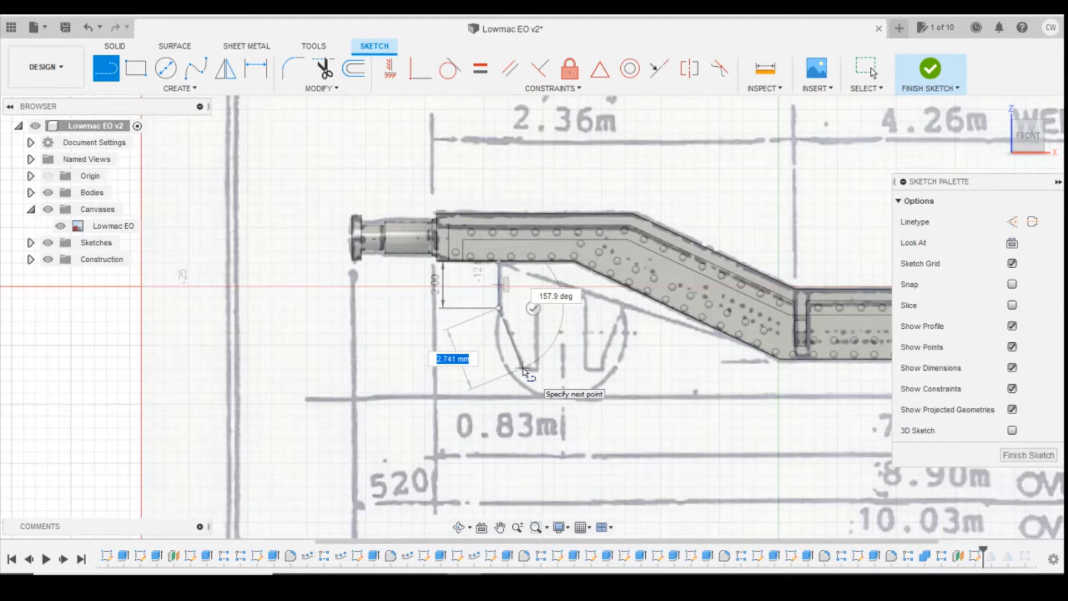
pyautogui.click(523, 369)
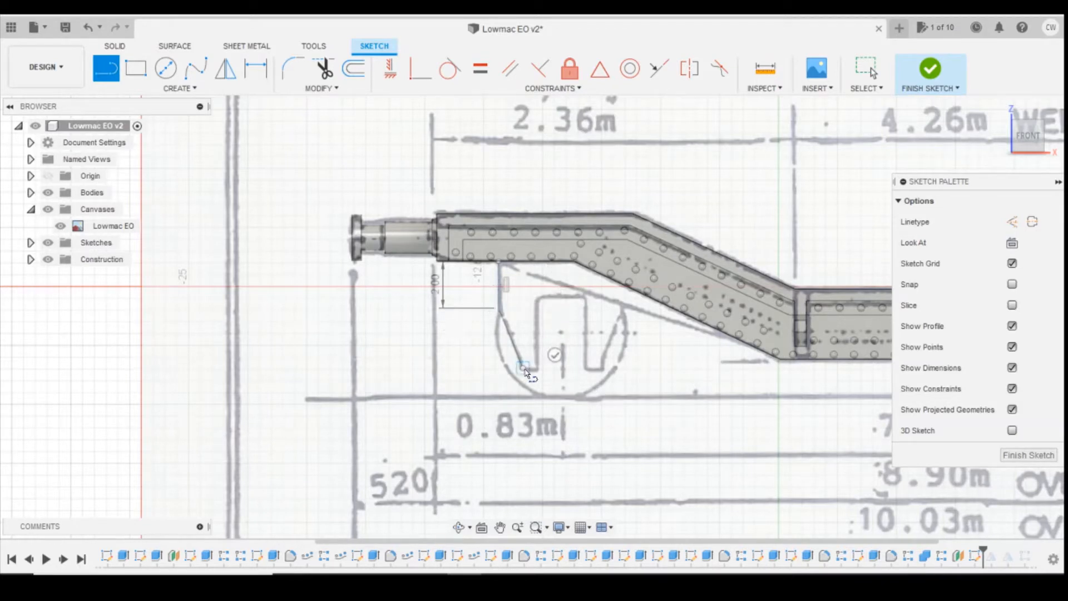
pyautogui.click(562, 368)
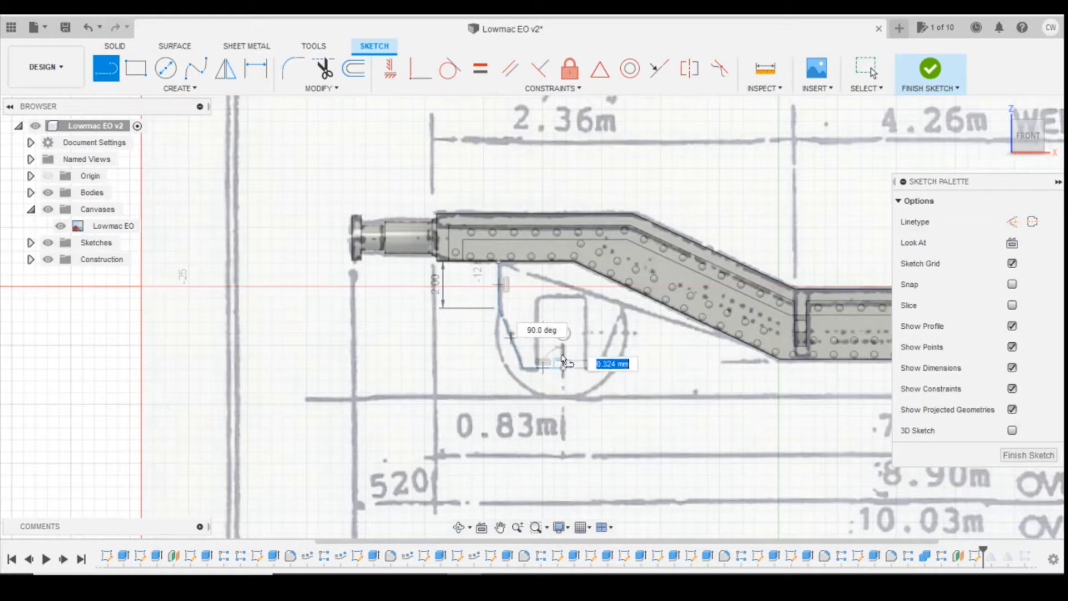
# Draw a vertical line about 0.8 mm long up from the base line's end at the wheel centre and make it a construction line
pyautogui.click(563, 351)
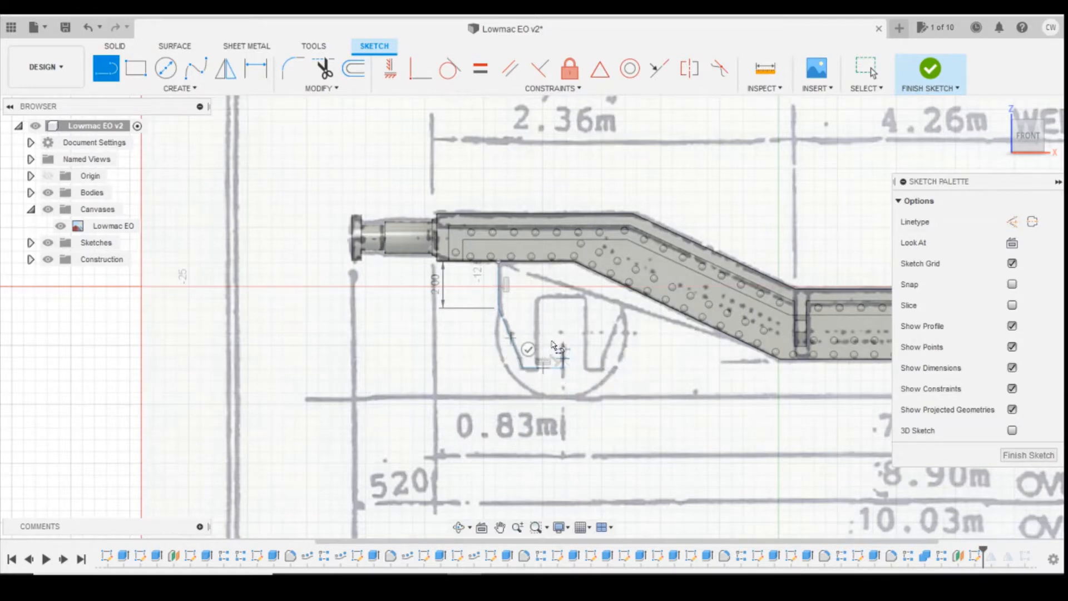
pyautogui.press('Escape')
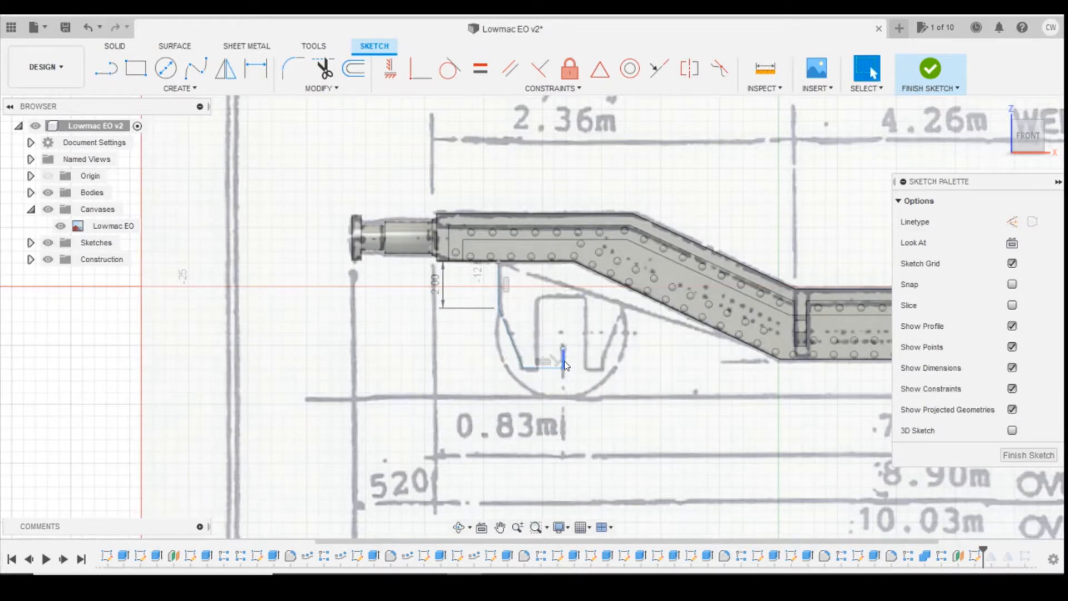
pyautogui.click(563, 361)
pyautogui.click(1012, 221)
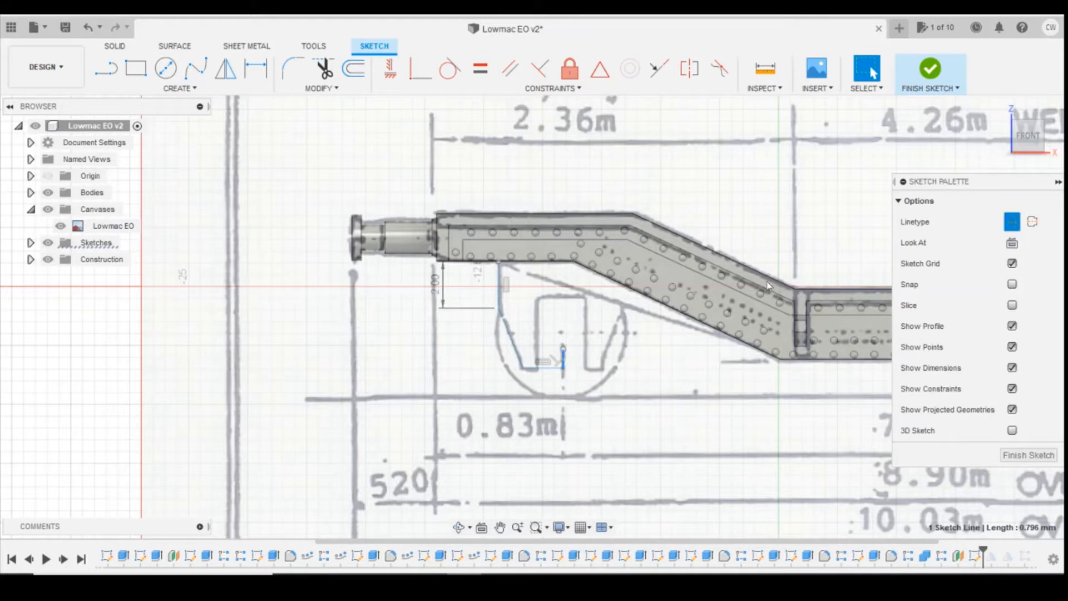
pyautogui.keyDown('shift'); pyautogui.click(500, 291); pyautogui.keyUp('shift')
pyautogui.keyDown('shift'); pyautogui.click(511, 339); pyautogui.keyUp('shift')
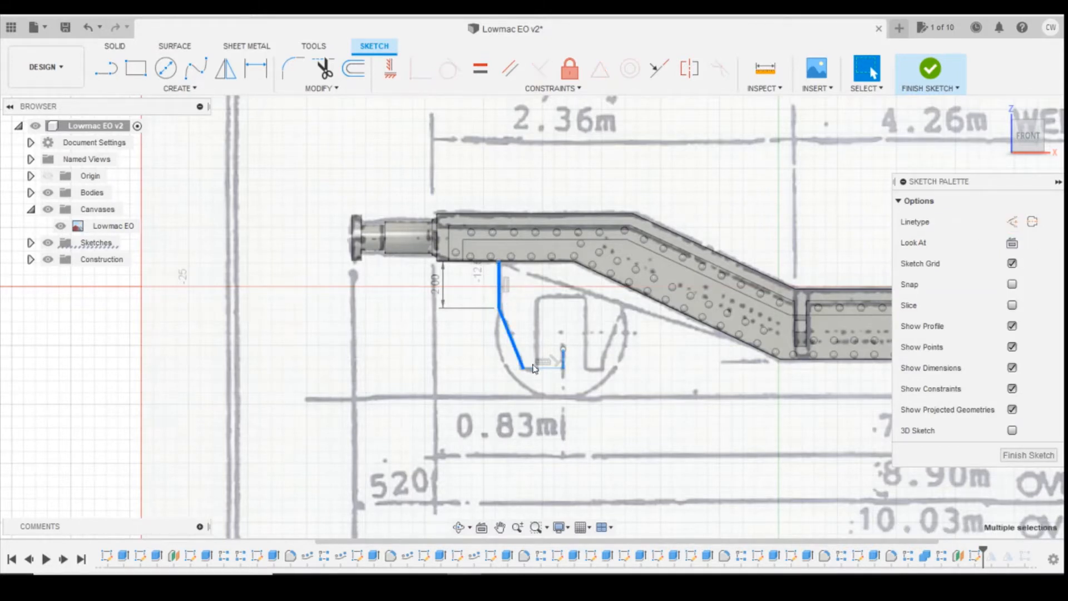
pyautogui.keyDown('shift'); pyautogui.click(538, 368); pyautogui.keyUp('shift')
pyautogui.rightClick(538, 368)
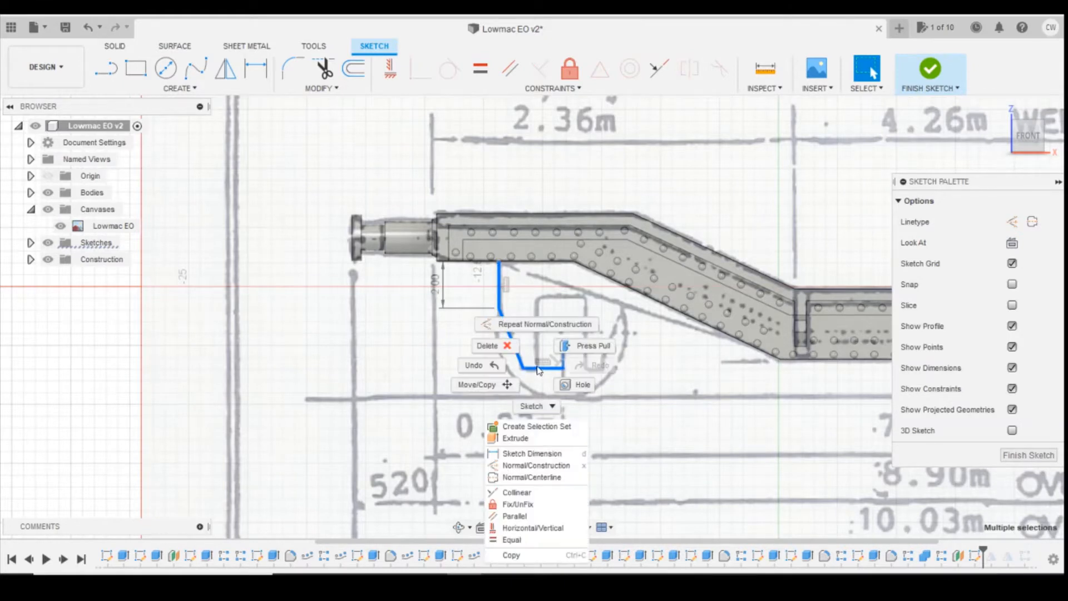
pyautogui.click(526, 408)
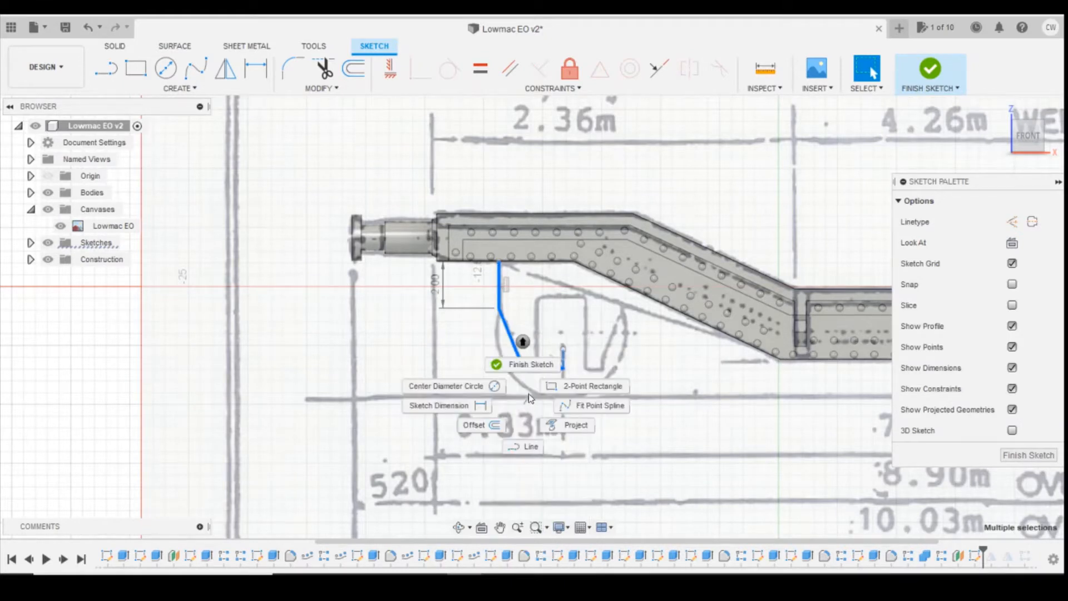
pyautogui.press('Escape')
pyautogui.press('Escape')
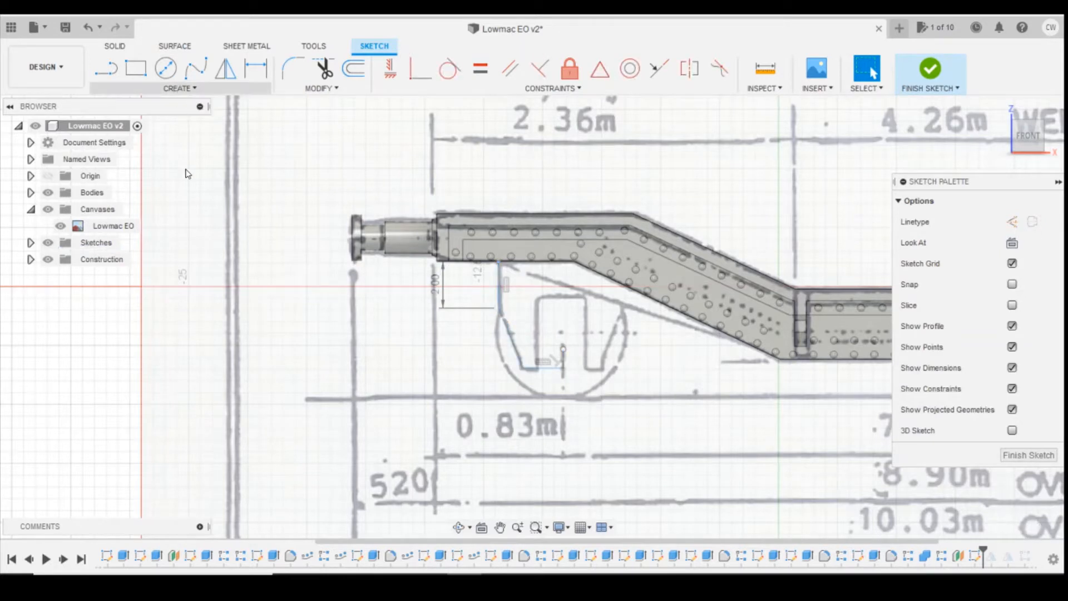
# Mirror the vertical, sloping and base lines of the half axle guard about the vertical construction line at the wheel centre
pyautogui.click(156, 292)
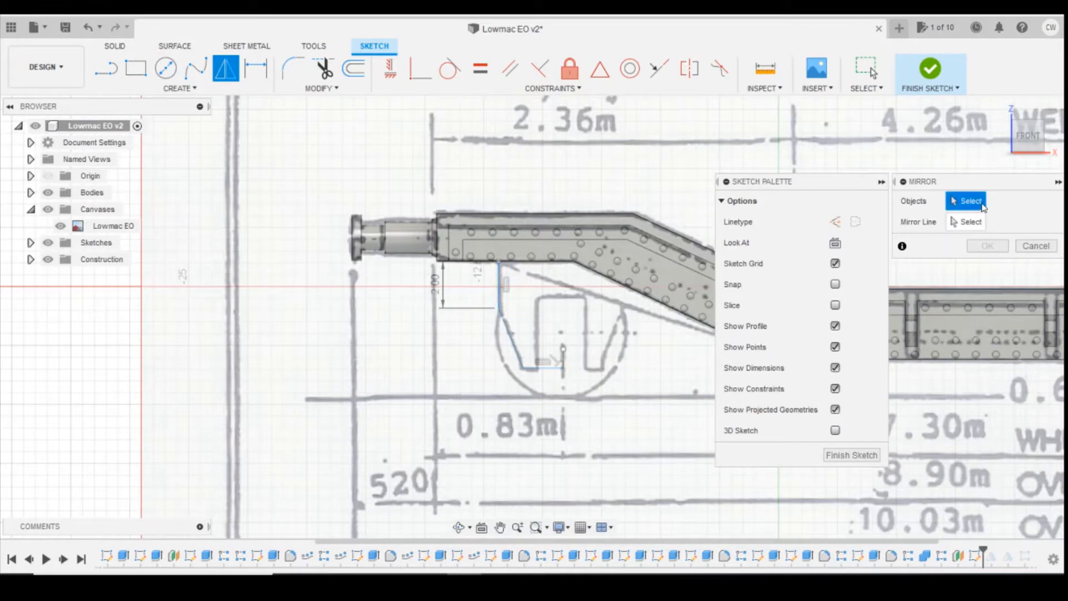
pyautogui.click(499, 288)
pyautogui.click(511, 339)
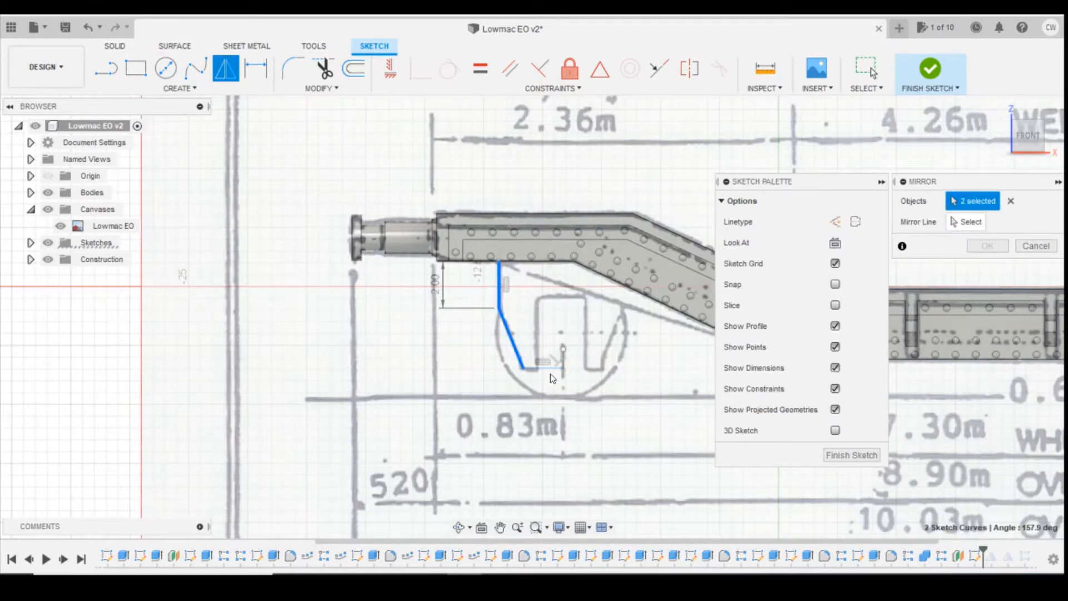
pyautogui.click(547, 367)
pyautogui.click(549, 368)
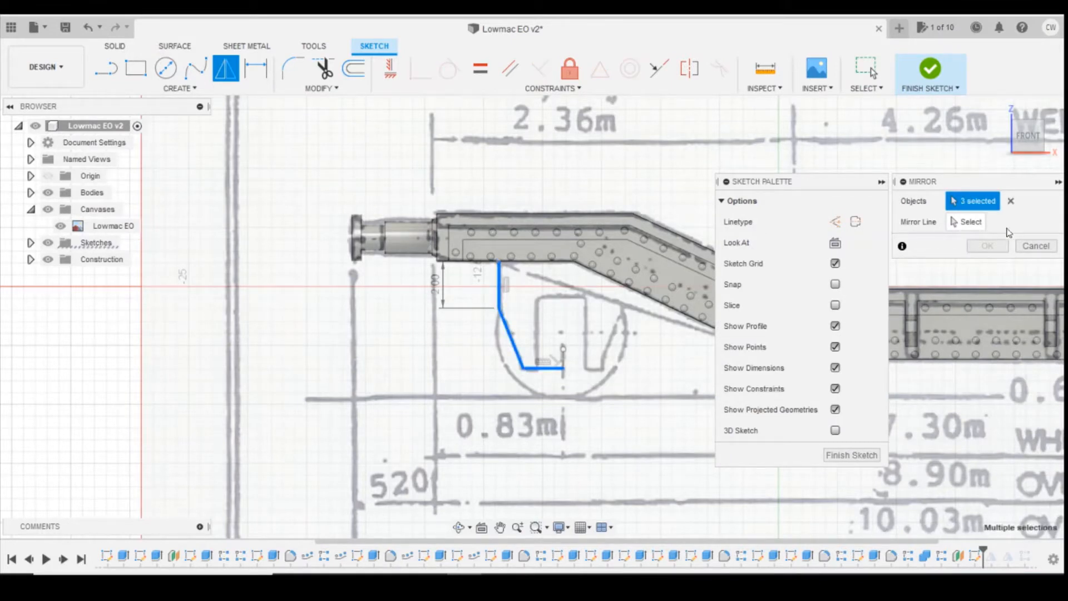
pyautogui.click(563, 362)
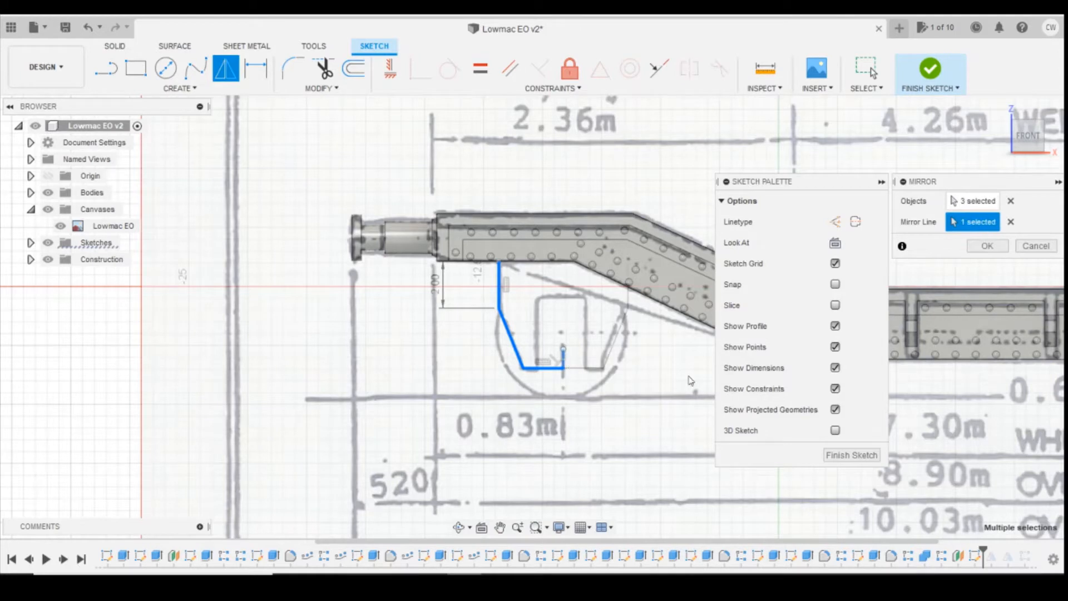
pyautogui.click(987, 246)
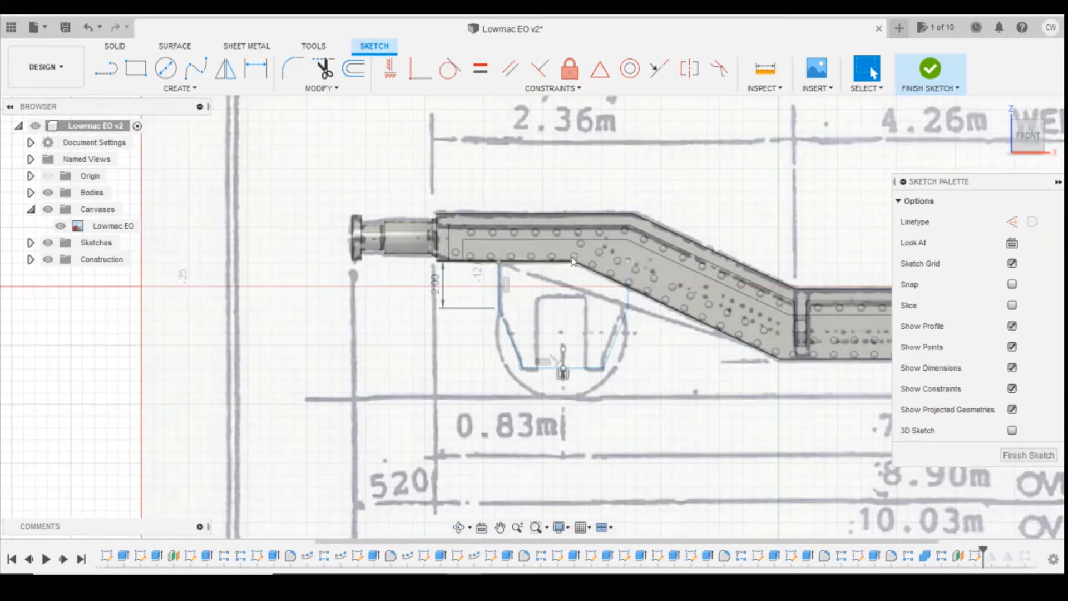
# Close the axle guard outline along the underside of the frame with a horizontal line about 5.48 mm long
pyautogui.press('l')
pyautogui.click(503, 266)
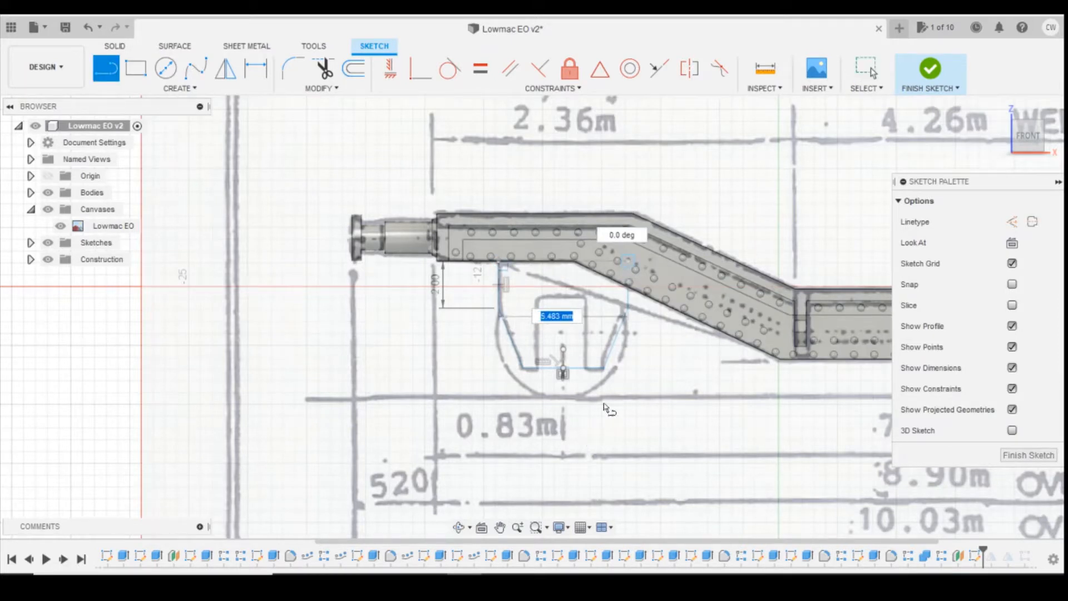
pyautogui.press('Escape')
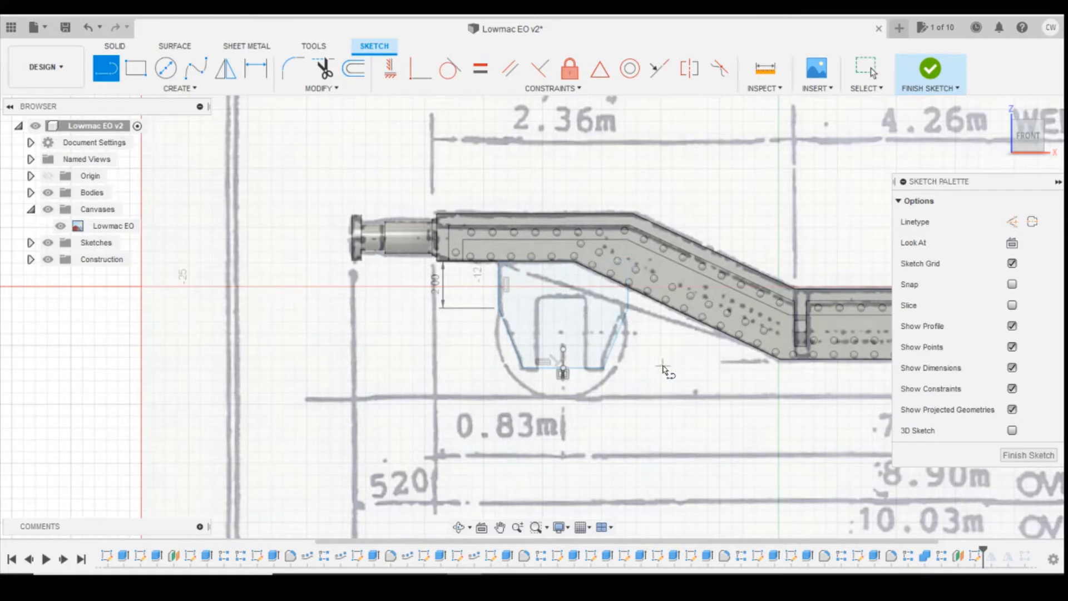
pyautogui.press('Escape')
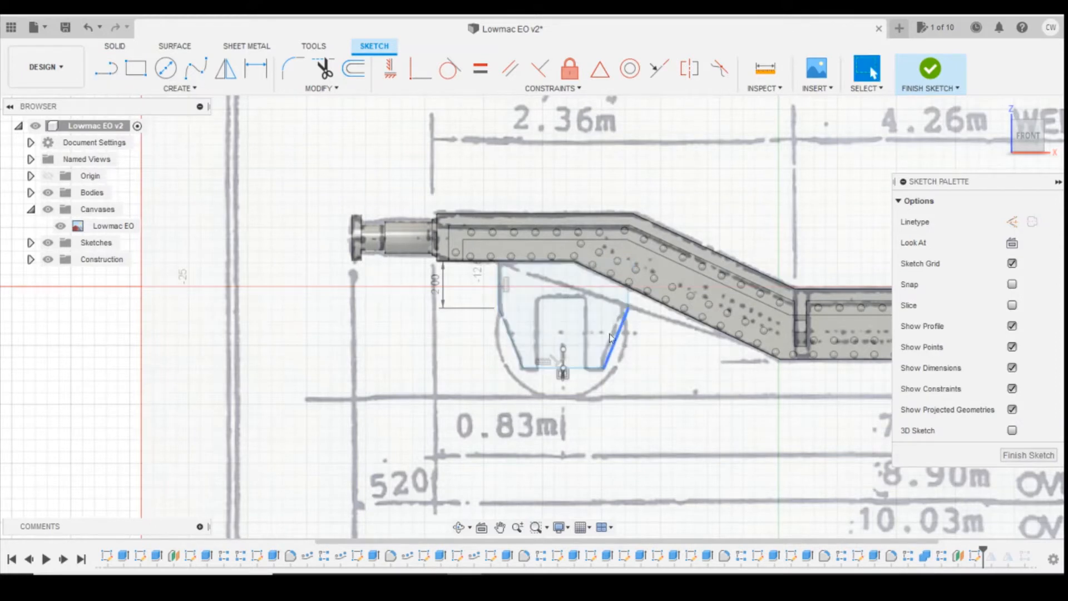
# Extrude the closed axle guard profile 1 mm towards the wagon's centreline and join it to the wagon body
pyautogui.click(557, 307)
pyautogui.rightClick(556, 303)
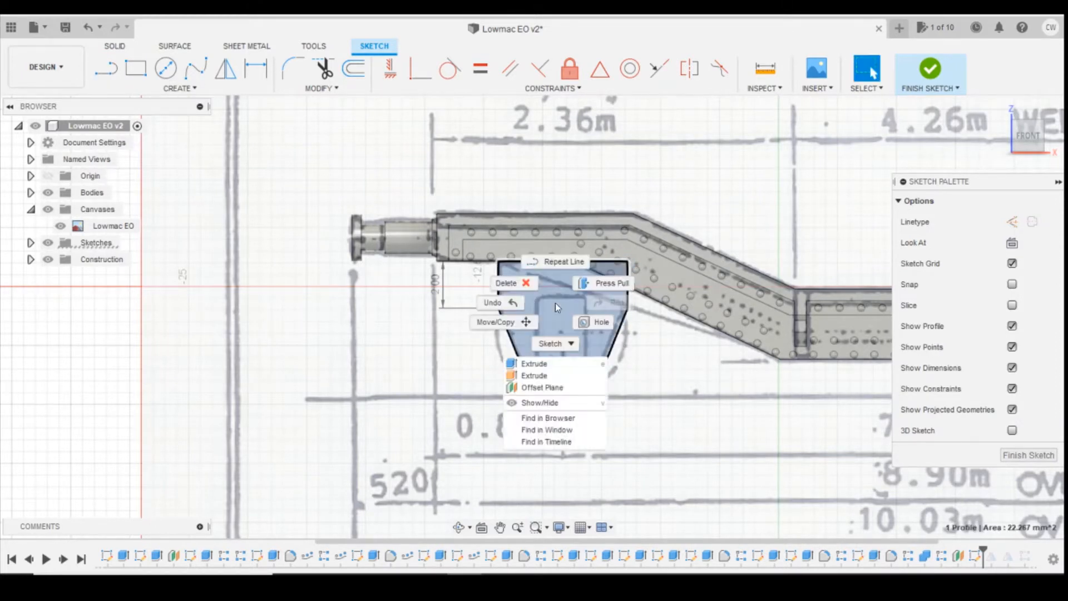
pyautogui.click(539, 365)
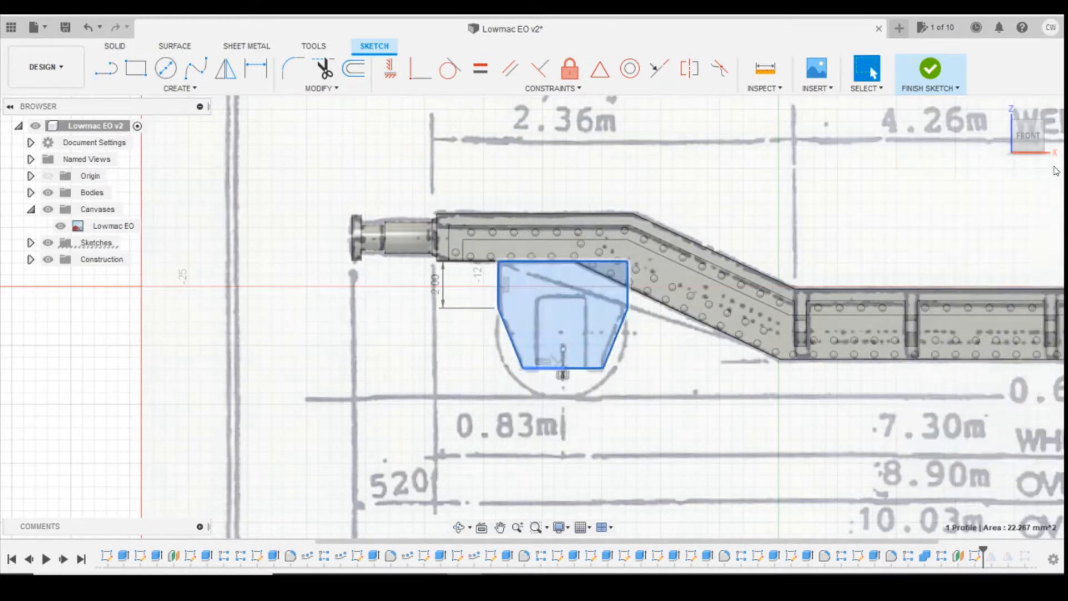
pyautogui.click(1006, 135)
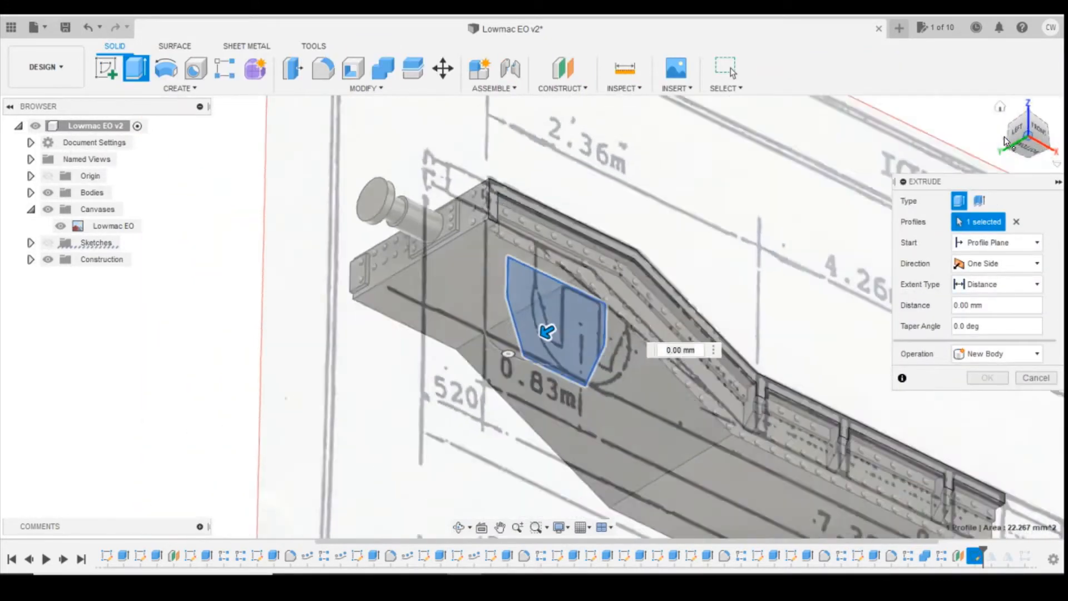
pyautogui.click(1012, 132)
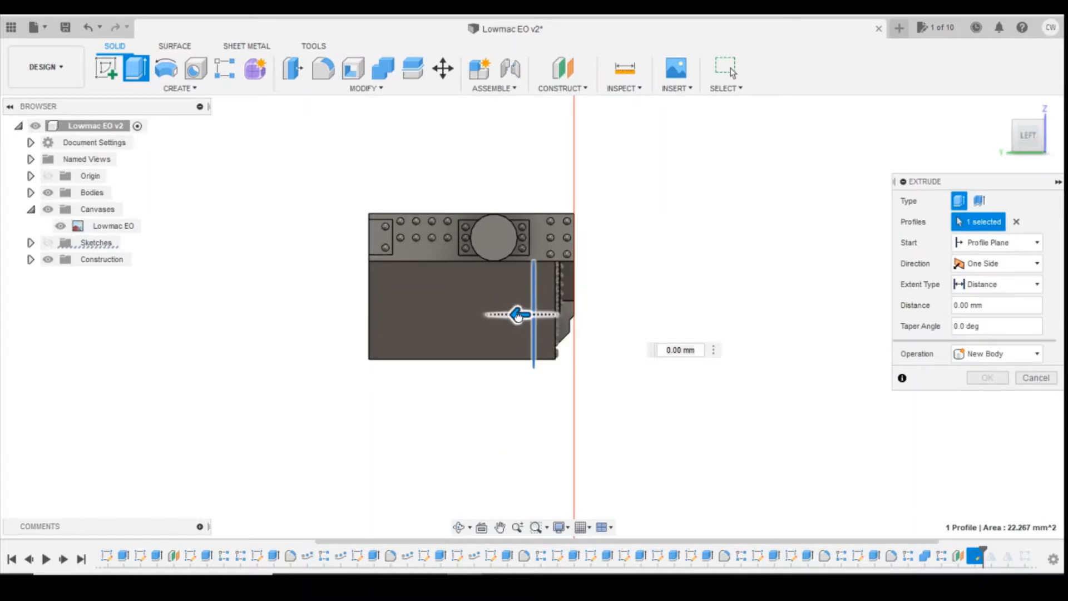
pyautogui.moveTo(504, 317); pyautogui.dragTo(497, 314)
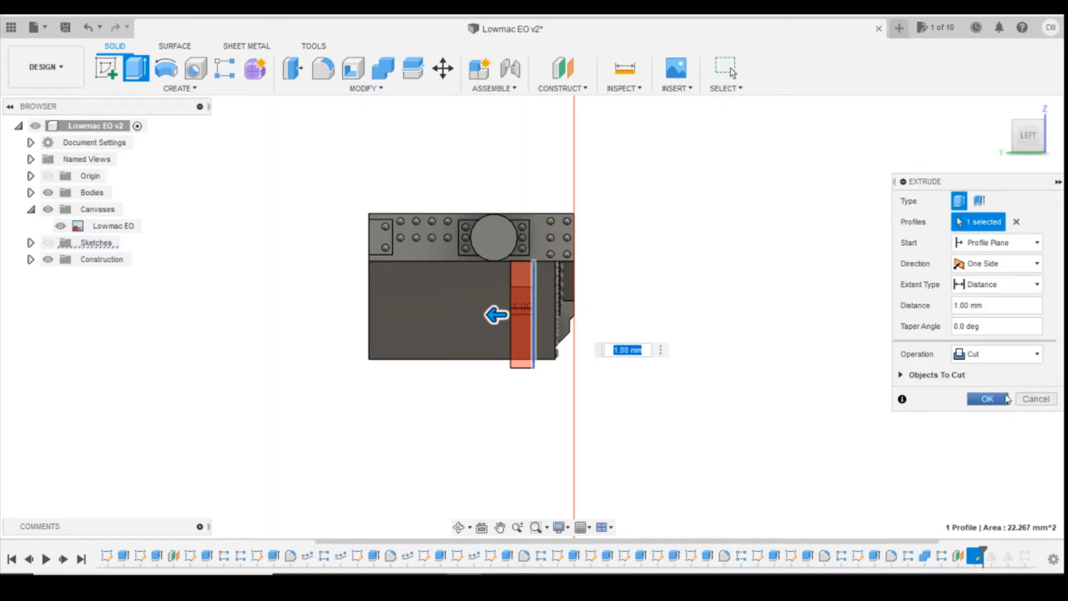
pyautogui.click(996, 354)
pyautogui.click(974, 367)
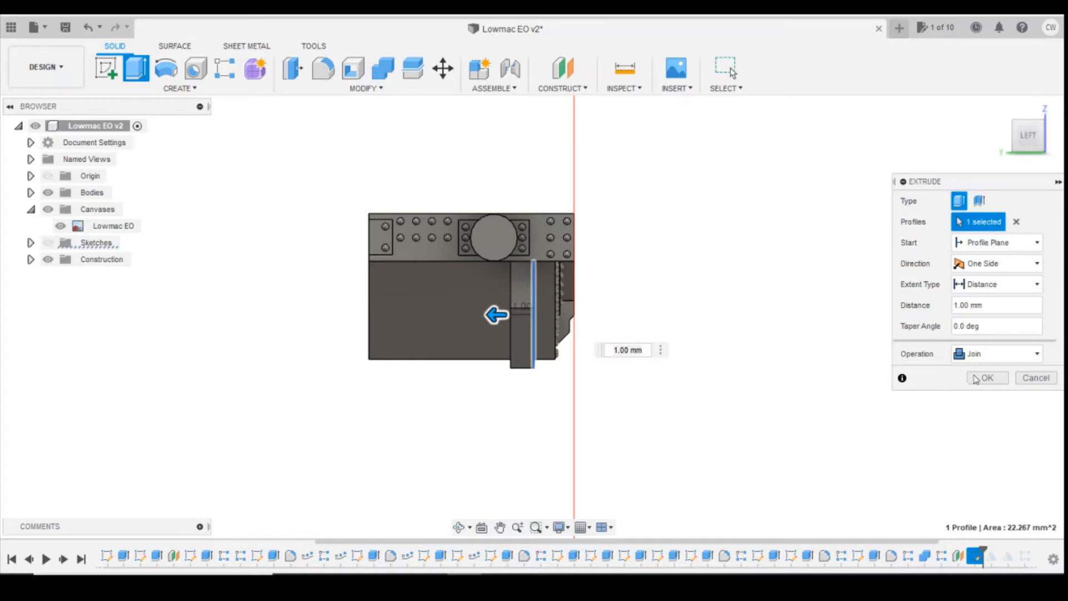
pyautogui.click(984, 378)
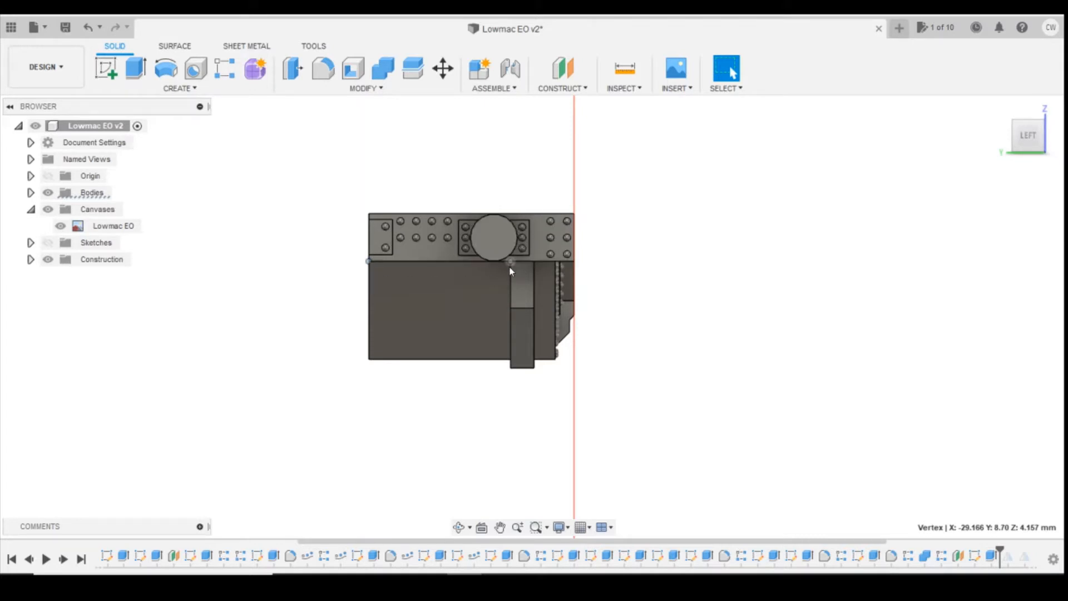
# Measure the distance from the axle guard's inner upper corner to the wagon's lengthwise cut edge
pyautogui.click(665, 89)
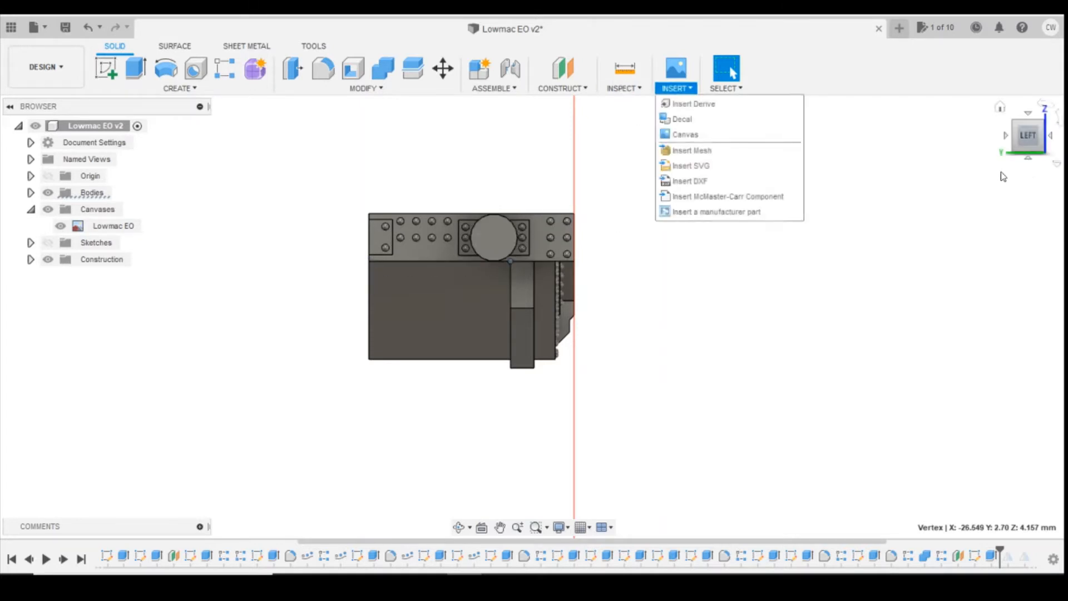
pyautogui.click(623, 88)
pyautogui.click(618, 103)
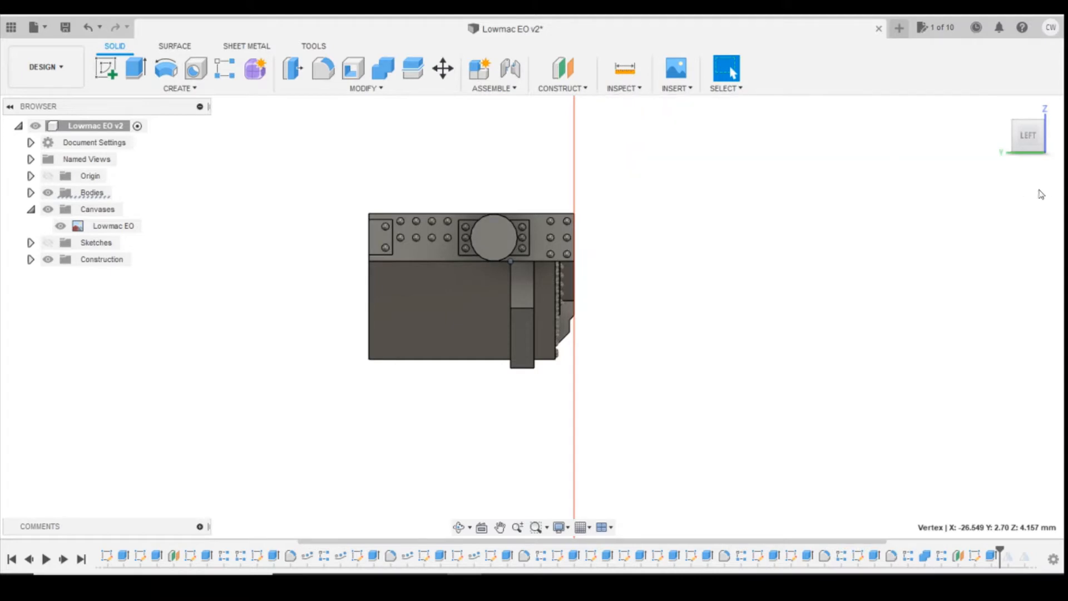
pyautogui.click(1025, 149)
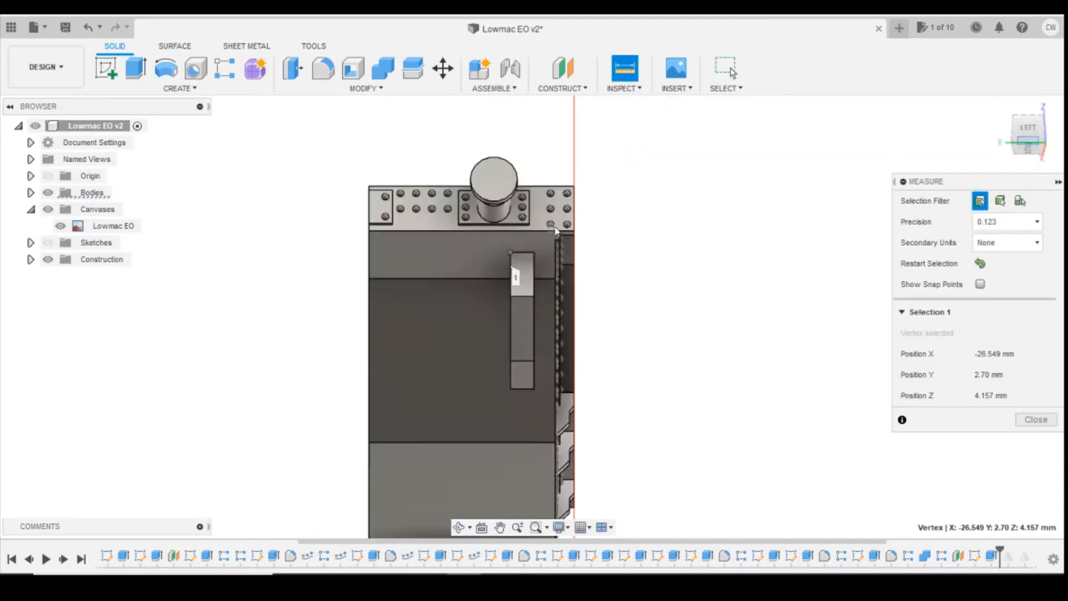
pyautogui.click(511, 253)
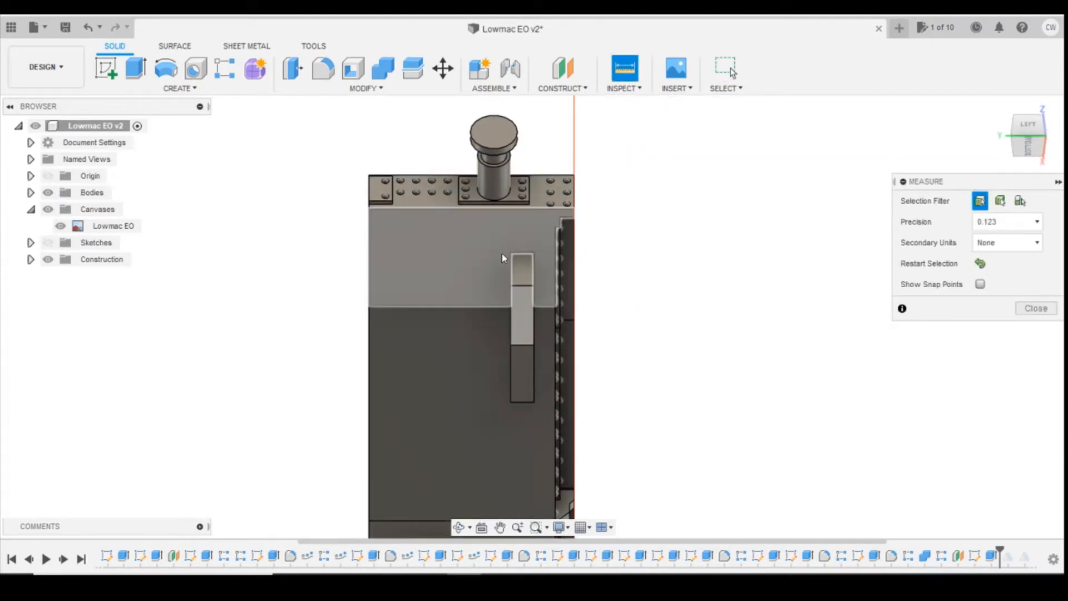
pyautogui.click(512, 253)
pyautogui.click(372, 261)
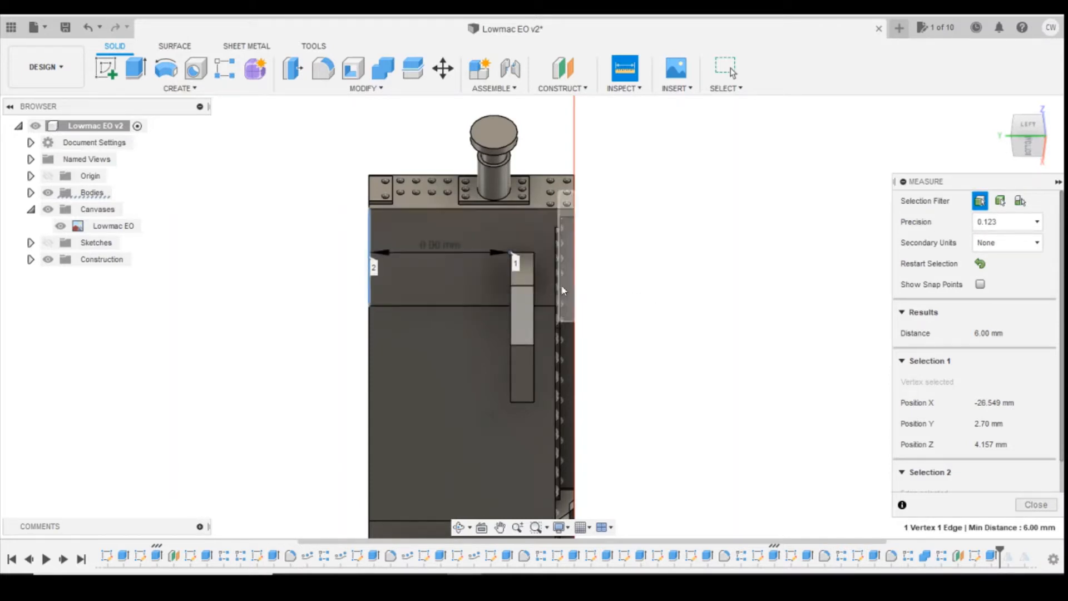
pyautogui.click(1035, 504)
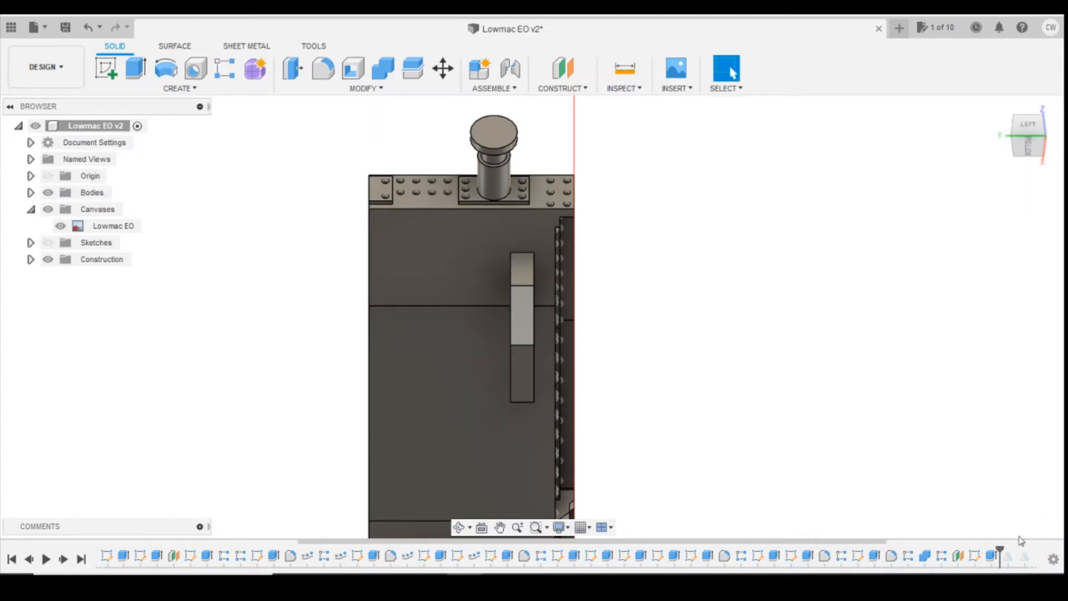
# Edit the axle guard's construction plane and set its offset distance to -7.30 mm
pyautogui.rightClick(961, 560)
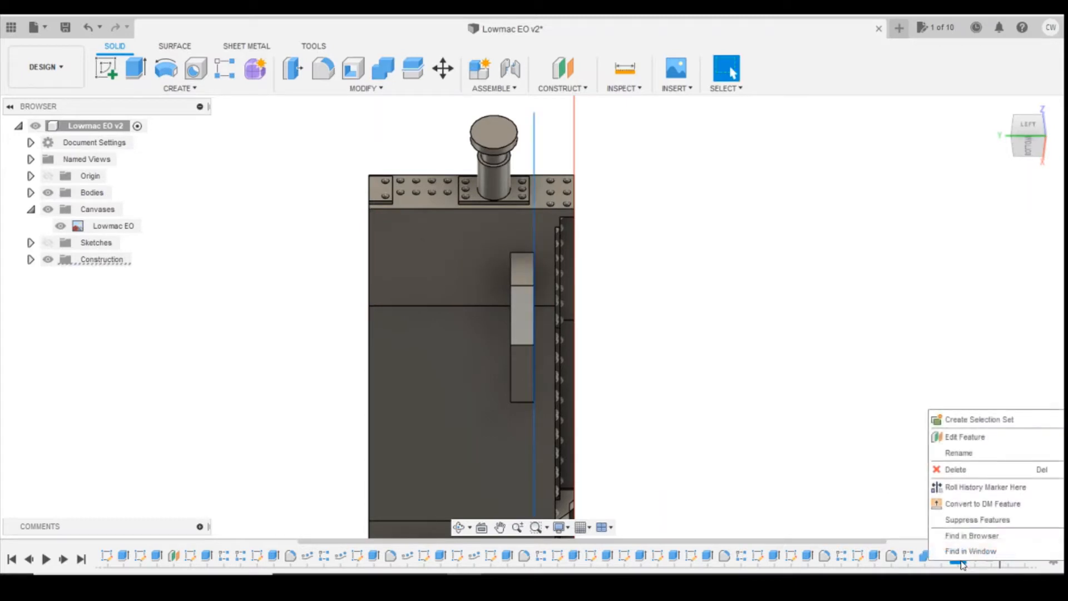
pyautogui.click(972, 438)
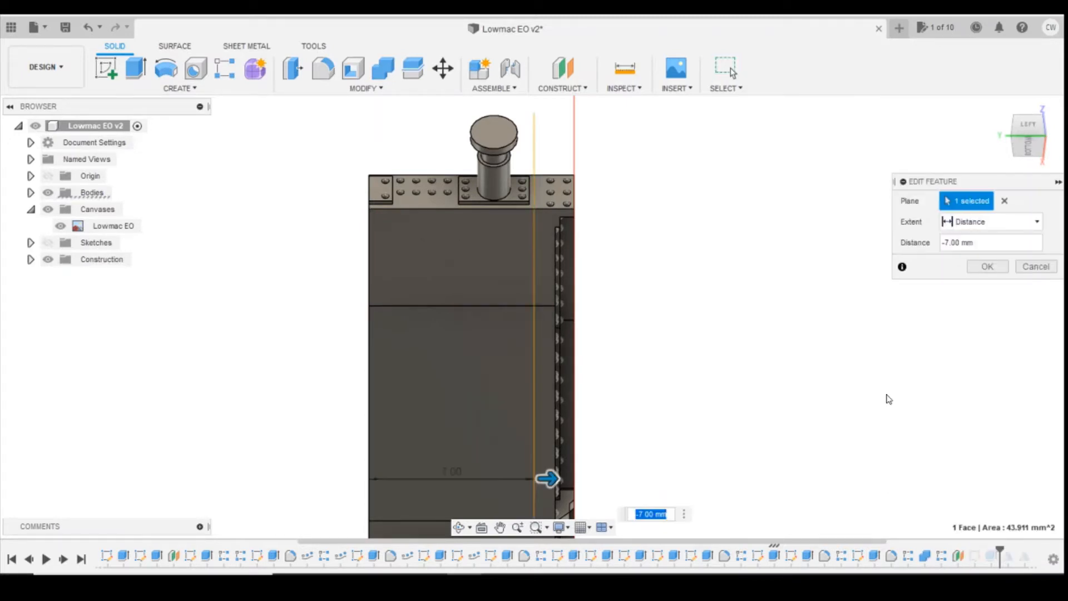
pyautogui.click(650, 514)
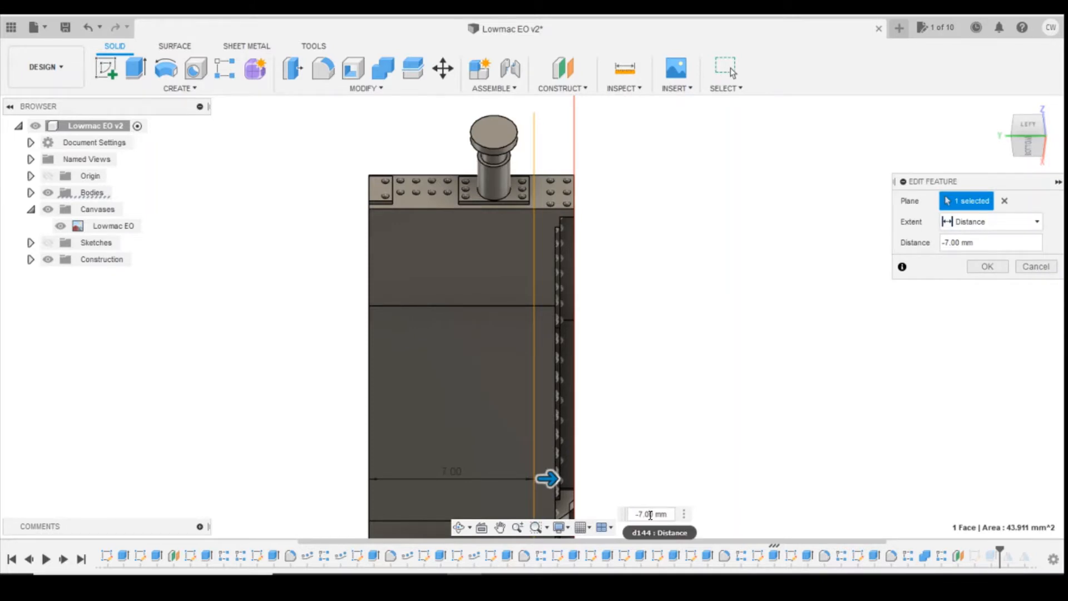
pyautogui.press('Return')
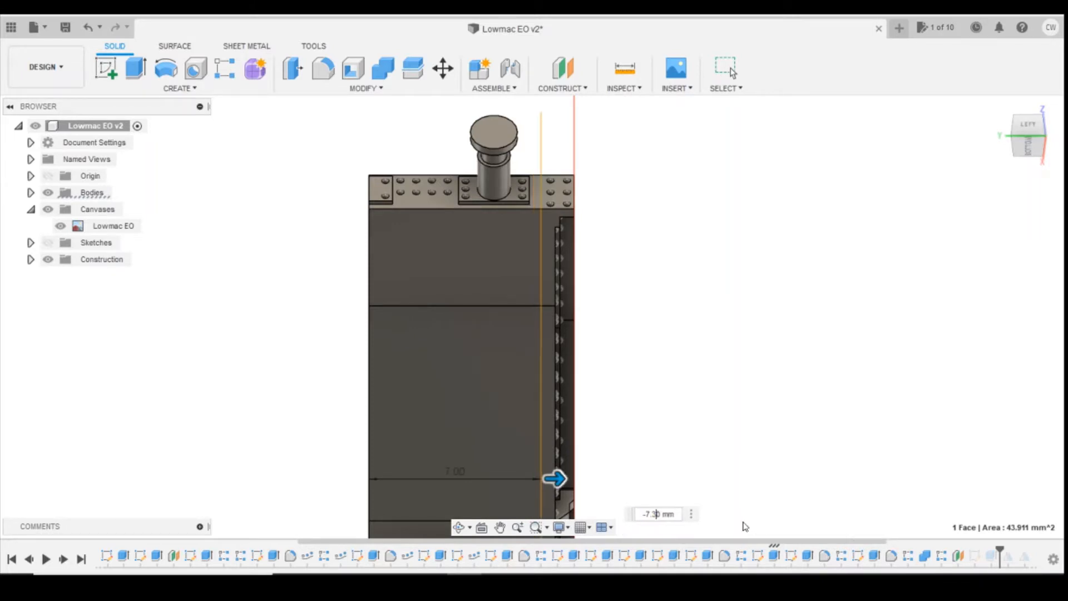
# Measure the moved axle guard's spacing again, from its inner upper corner to the lengthwise cut edge
pyautogui.press('i')
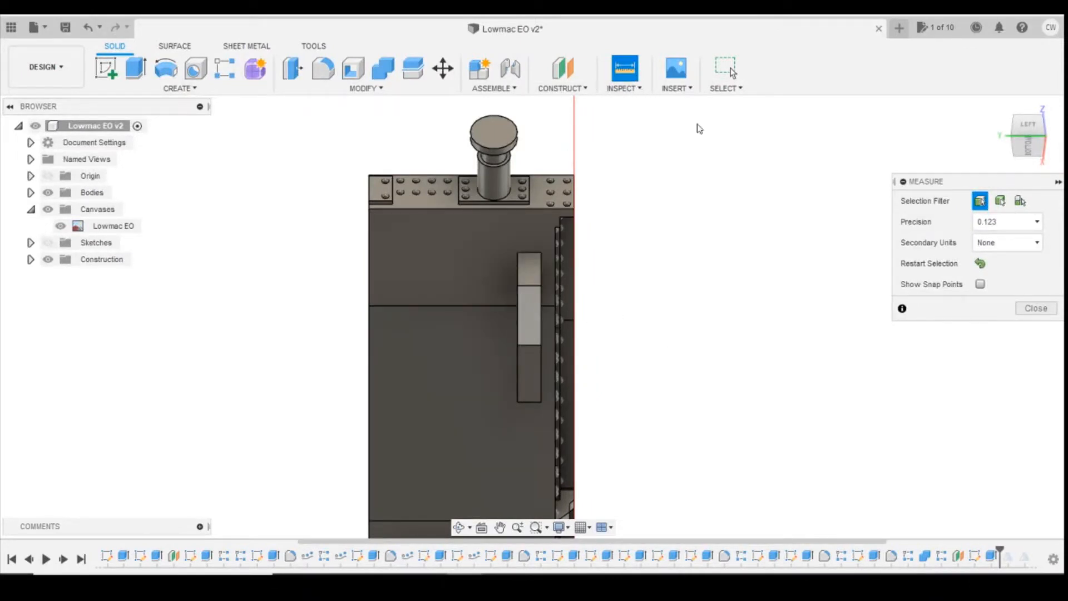
pyautogui.click(518, 254)
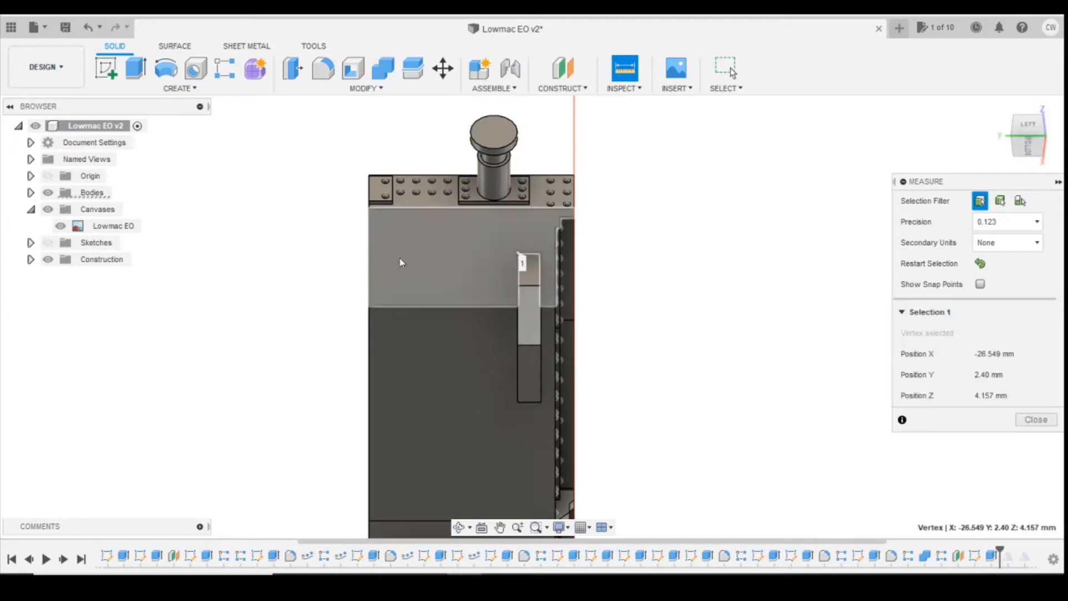
pyautogui.click(373, 260)
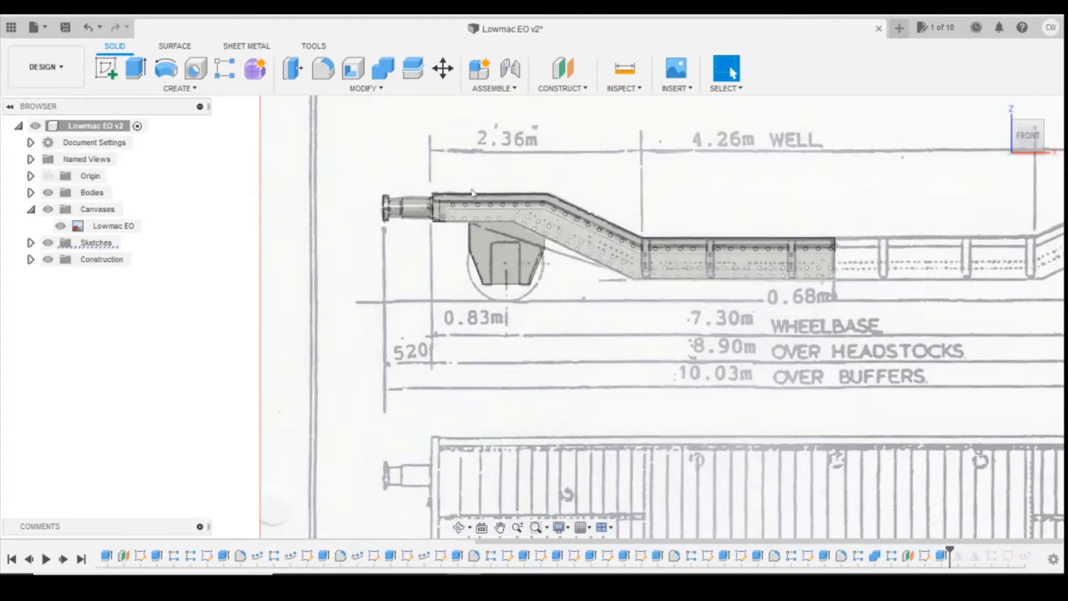
# Start a sketch on the axle guard's outer face and draw a center rectangle around the axle centre for the guard's slot
pyautogui.click(106, 69)
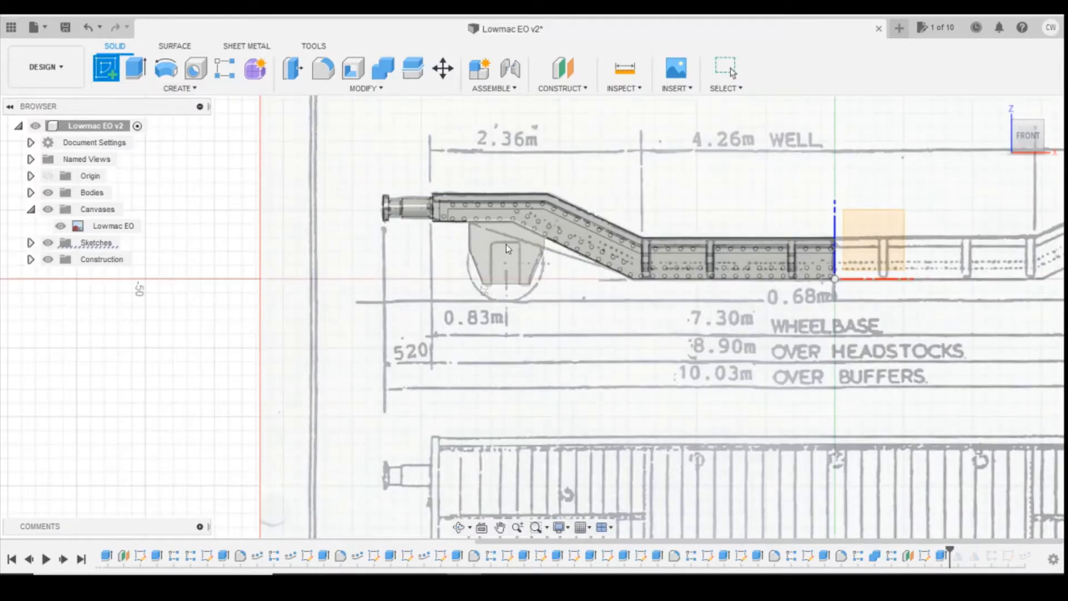
pyautogui.click(513, 241)
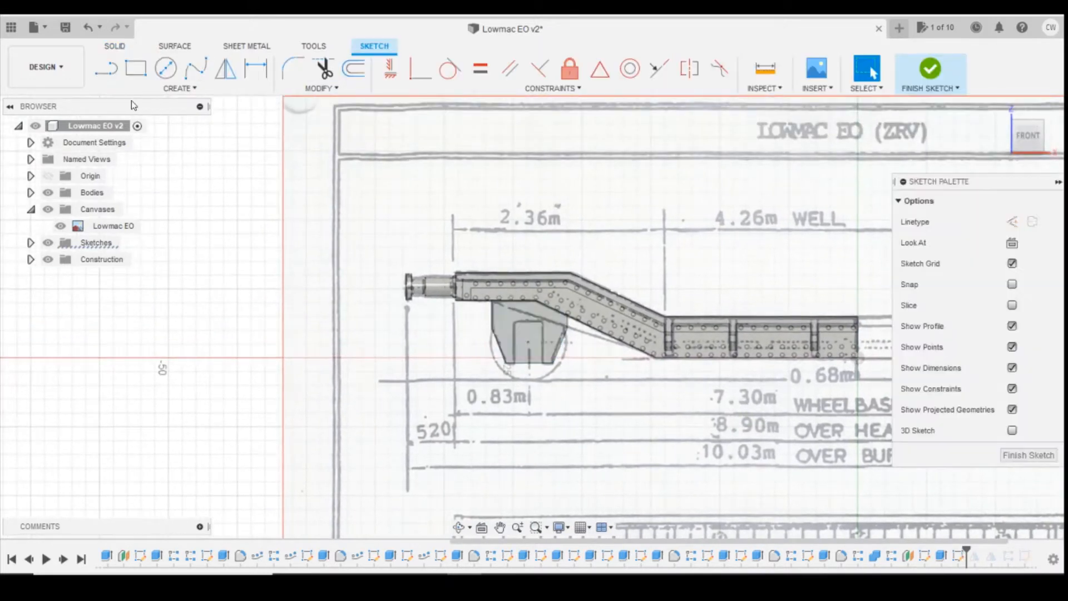
pyautogui.click(147, 91)
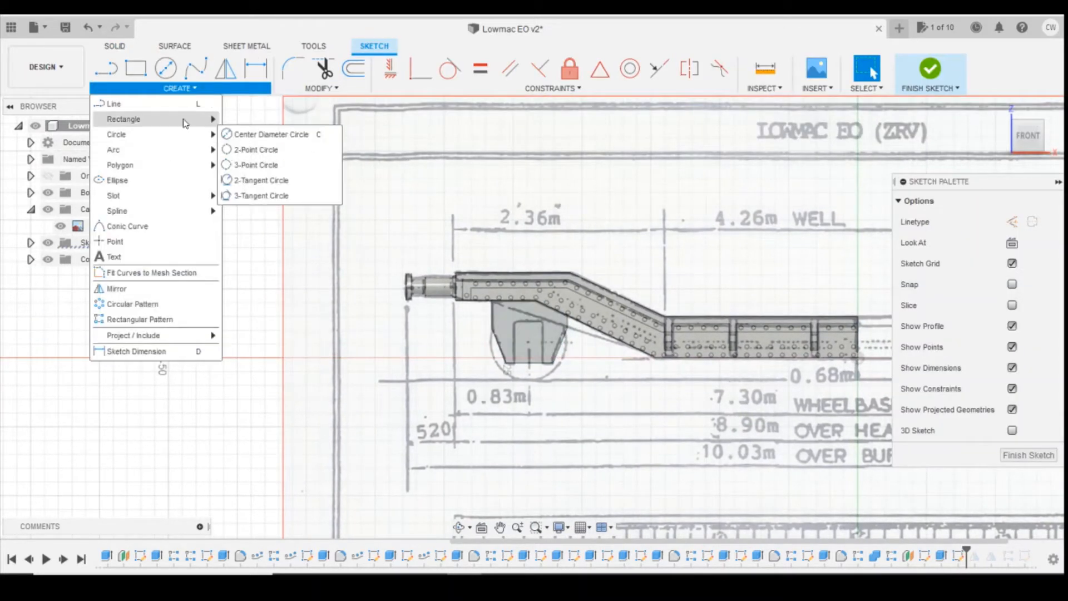
pyautogui.moveTo(212, 119)
pyautogui.click(248, 148)
pyautogui.scroll(5, 535, 351)
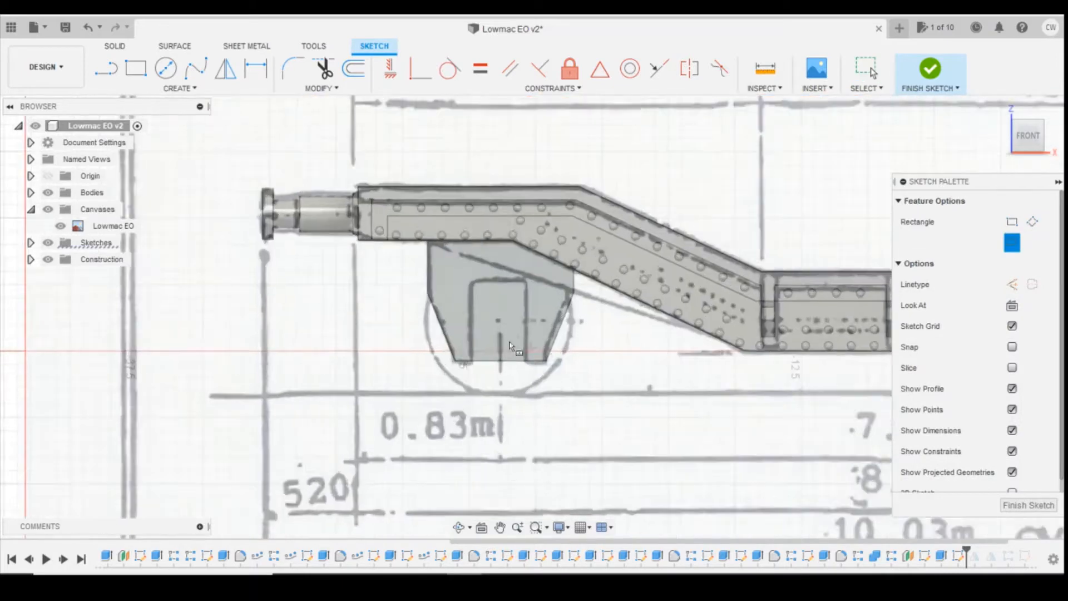
pyautogui.scroll(2, 496, 319)
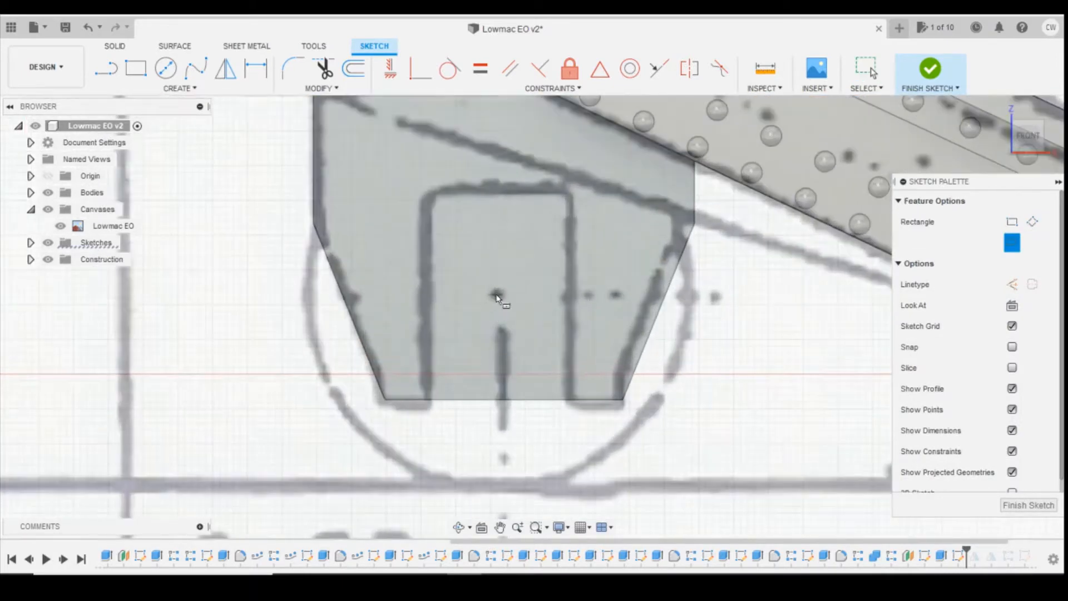
pyautogui.click(497, 297)
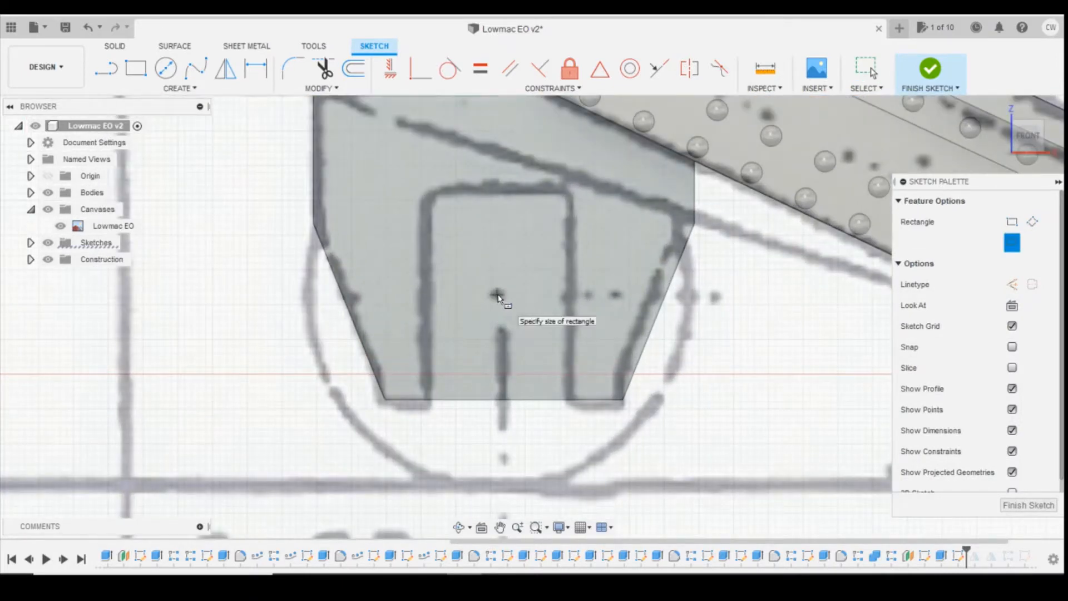
pyautogui.click(597, 383)
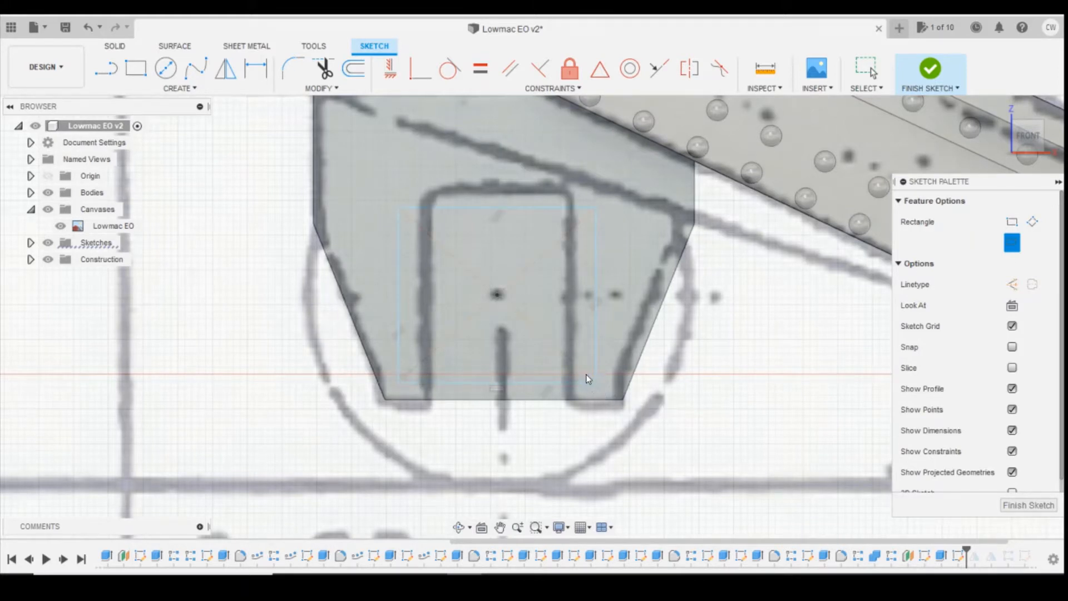
# Dimension the rectangle's left side 1.3 mm from the axle guard's left vertical edge
pyautogui.press('Escape')
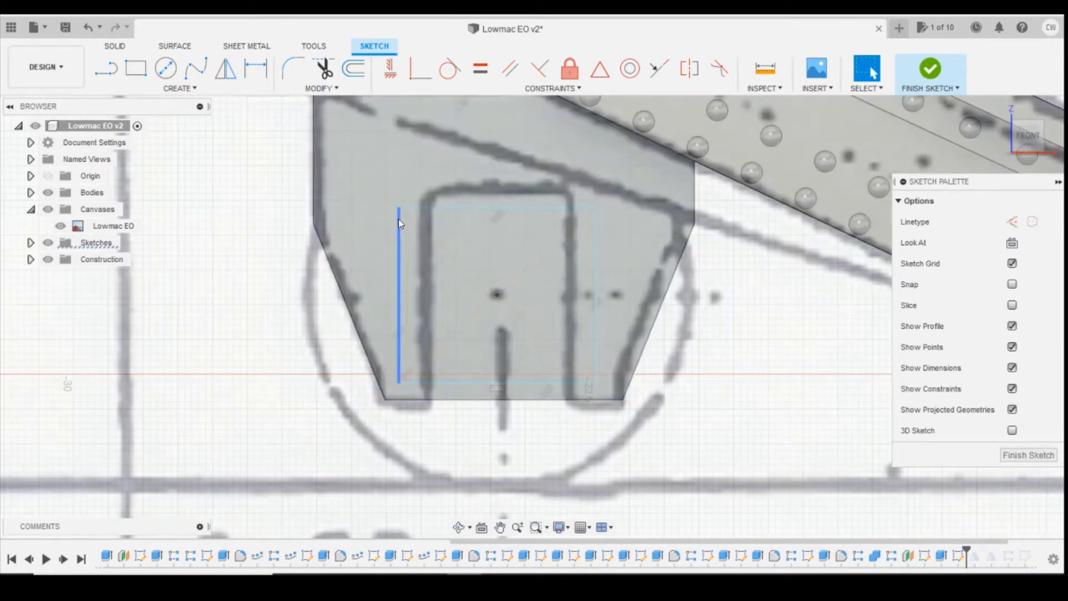
pyautogui.press('d')
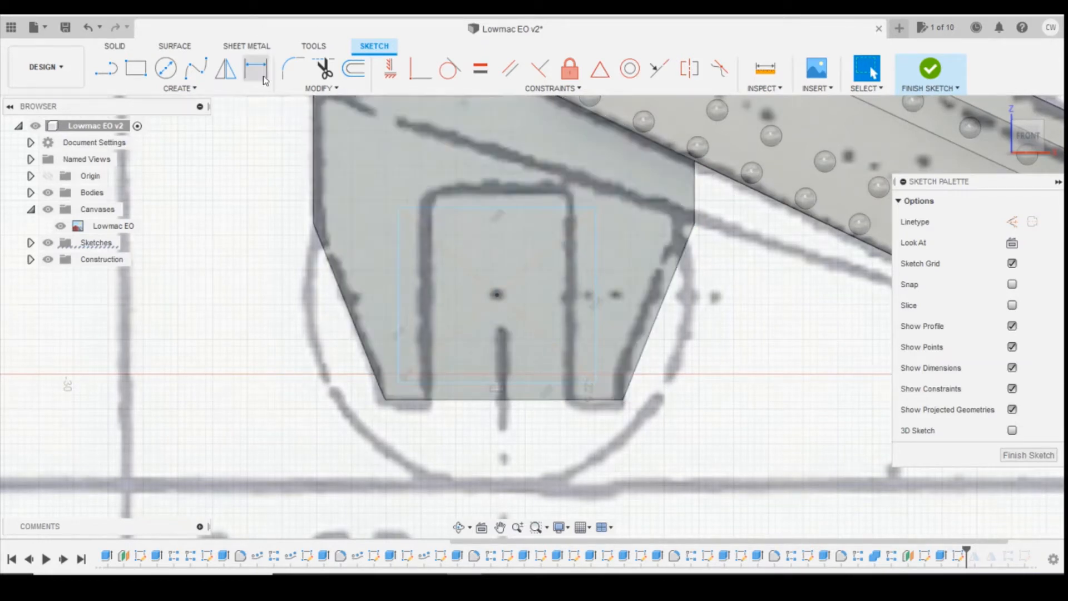
pyautogui.click(397, 230)
pyautogui.click(314, 218)
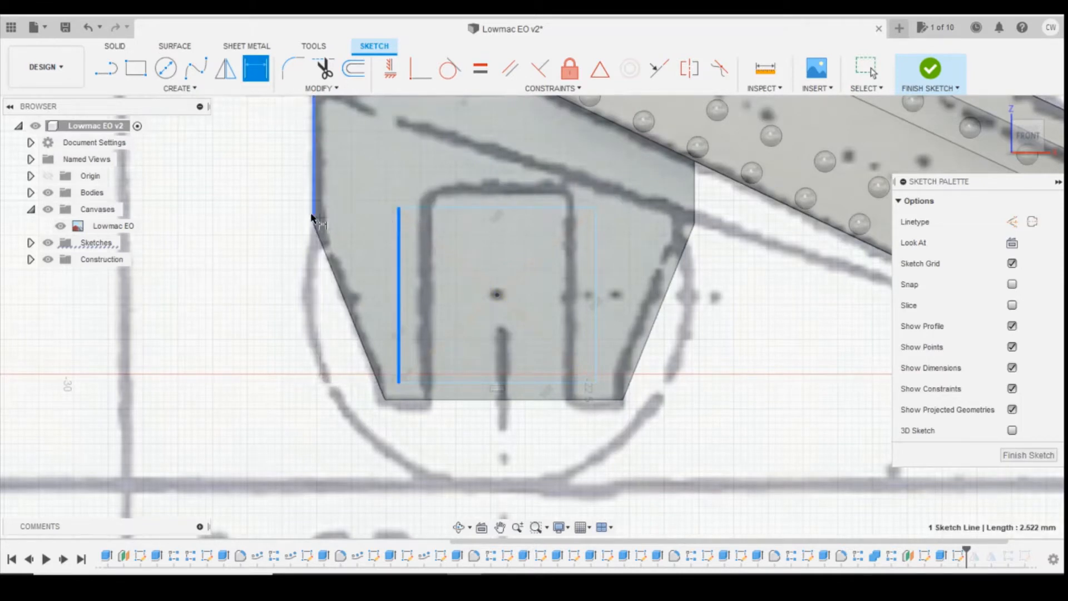
pyautogui.click(351, 223)
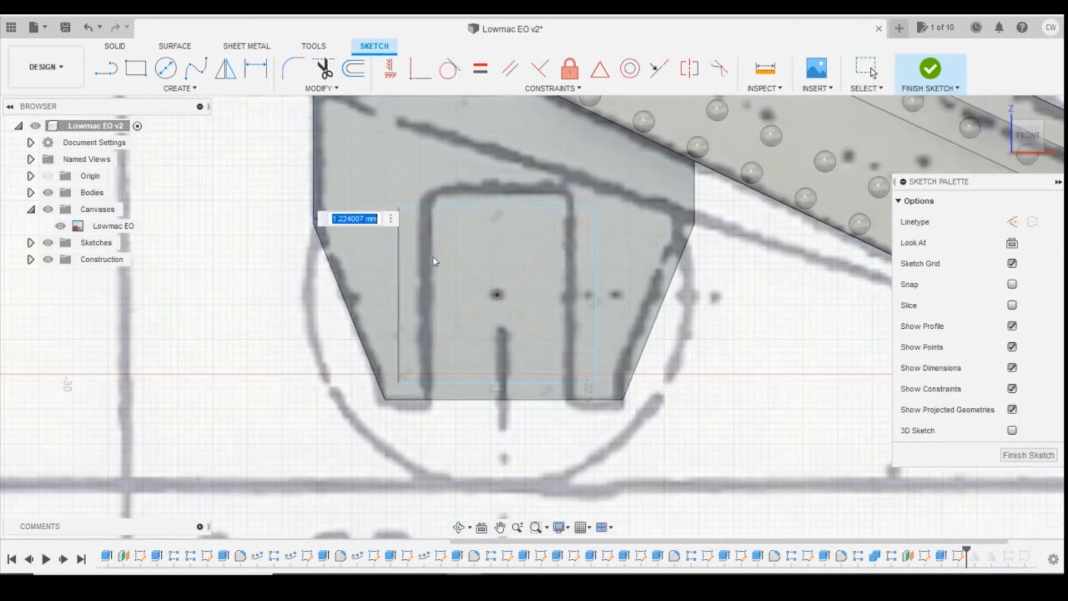
pyautogui.write('1.3')
pyautogui.press('Return')
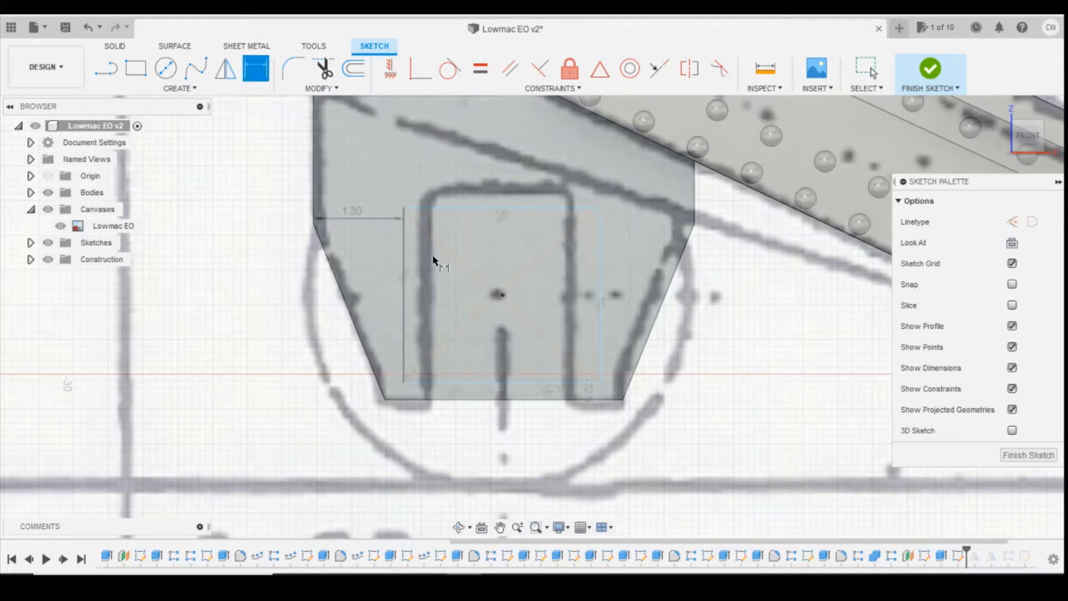
# Dimension the rectangle's right side 1.3 mm from the axle guard's right vertical edge
pyautogui.click(601, 223)
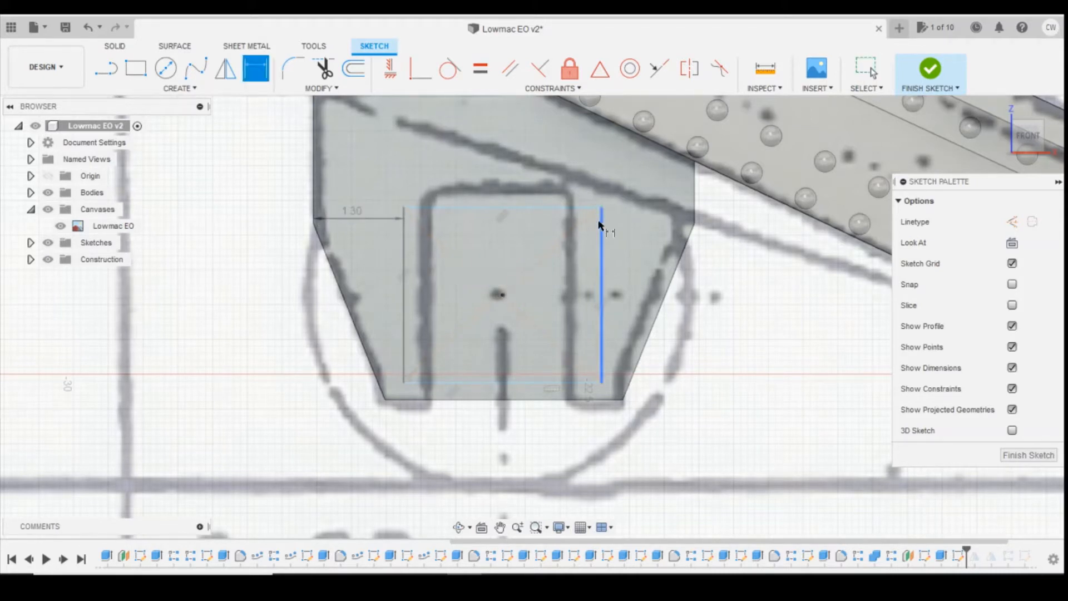
pyautogui.click(696, 213)
pyautogui.click(659, 239)
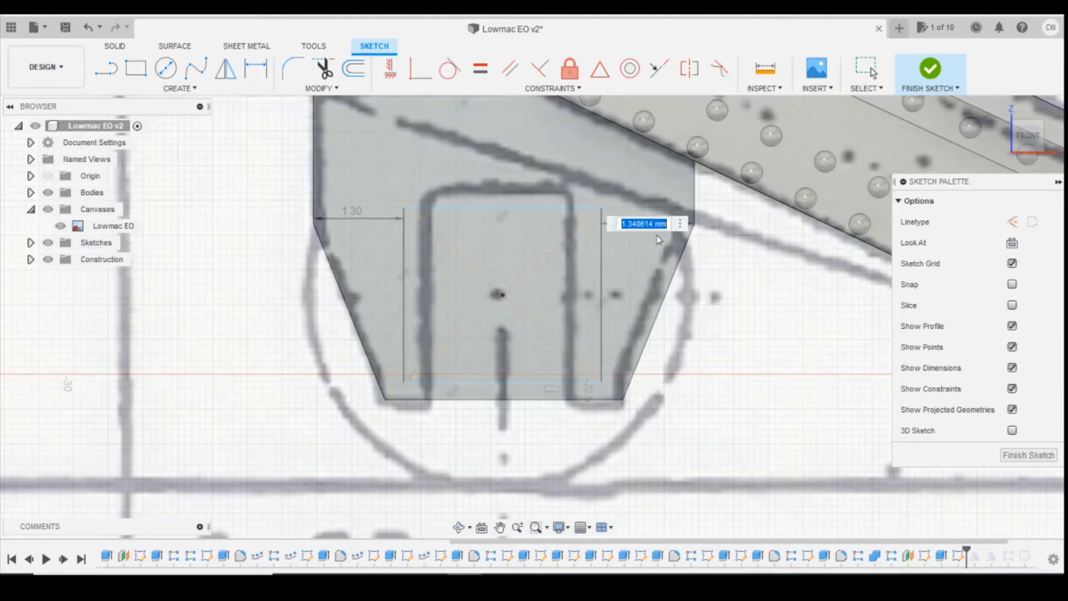
pyautogui.write('1.3')
pyautogui.press('Return')
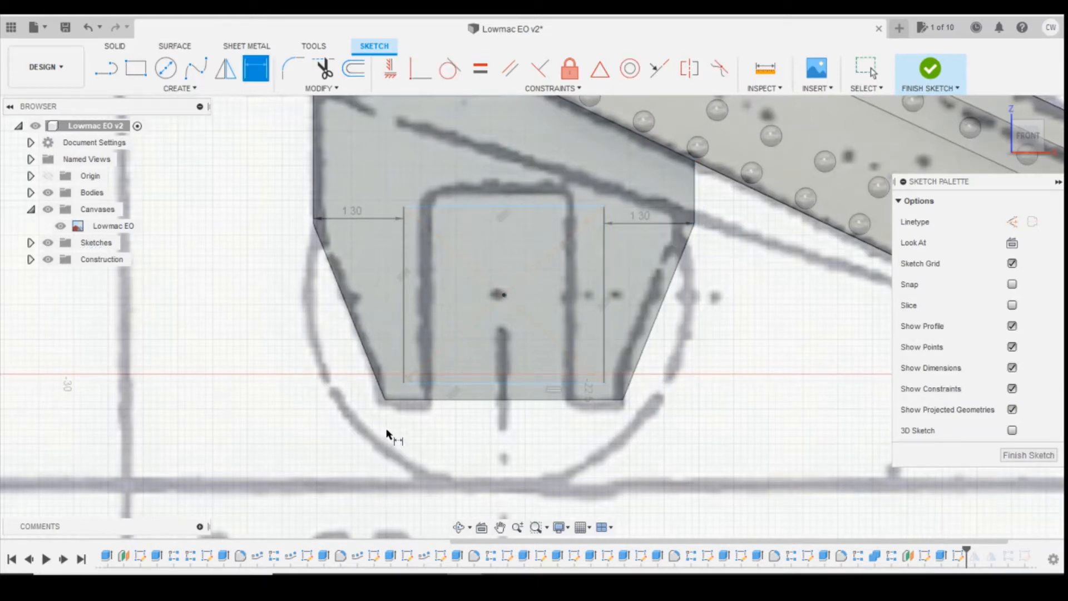
# Dimension the rectangle's height at 2.5 mm
pyautogui.click(503, 384)
pyautogui.press('Escape')
pyautogui.click(605, 273)
pyautogui.click(762, 307)
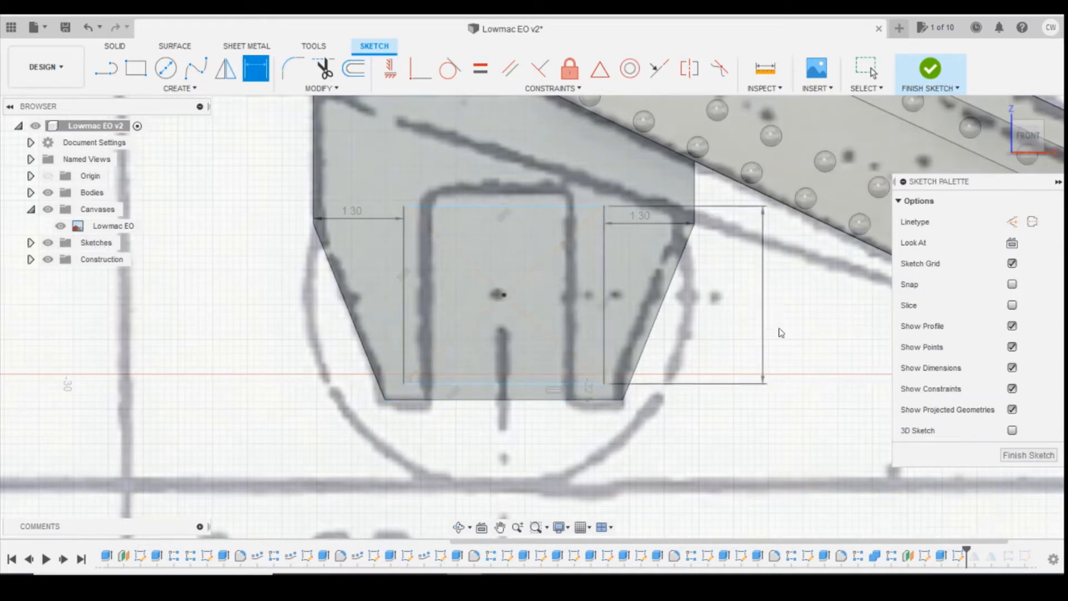
pyautogui.write('2.5')
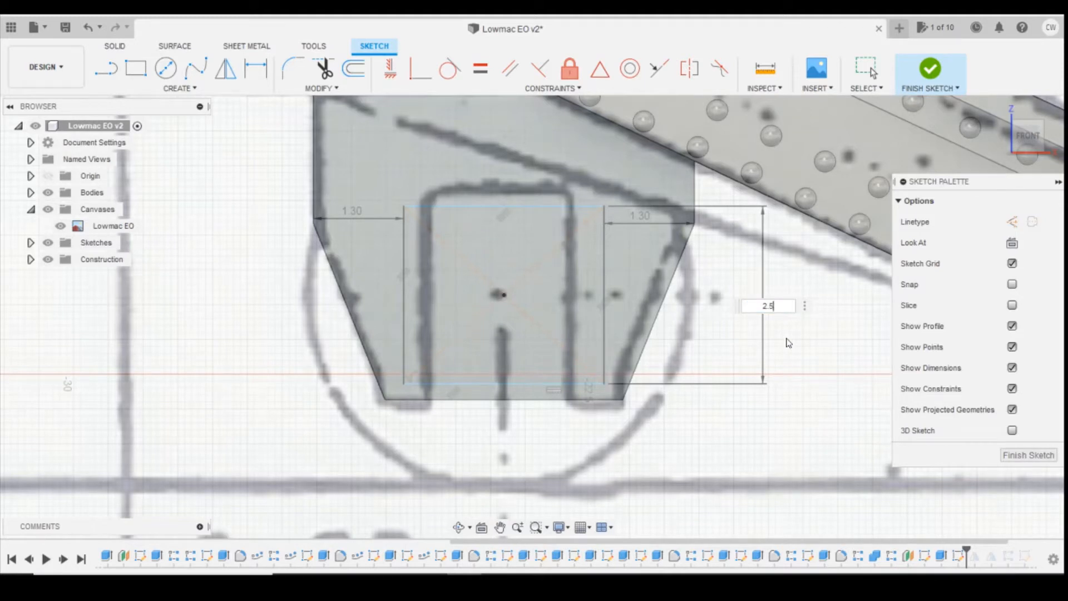
pyautogui.press('Return')
# Dimension the gap between the rectangle's lower side and the guard's bottom edge at 1 mm, consulting the wagon reference photo
pyautogui.click(523, 384)
pyautogui.click(539, 399)
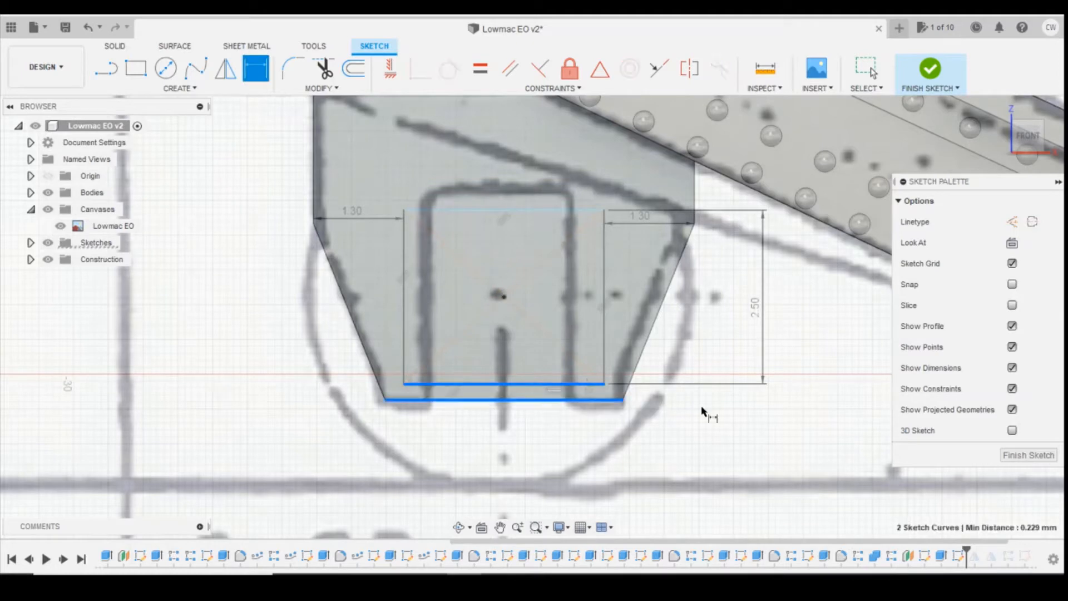
pyautogui.click(724, 408)
pyautogui.hotkey('alt', 'Tab')
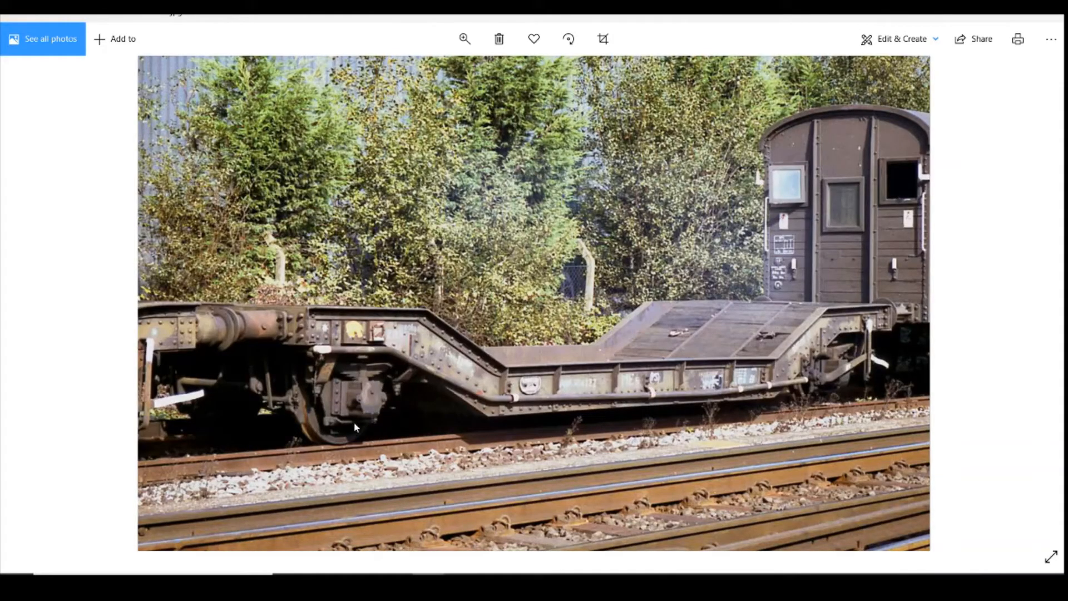
pyautogui.hotkey('alt', 'Tab')
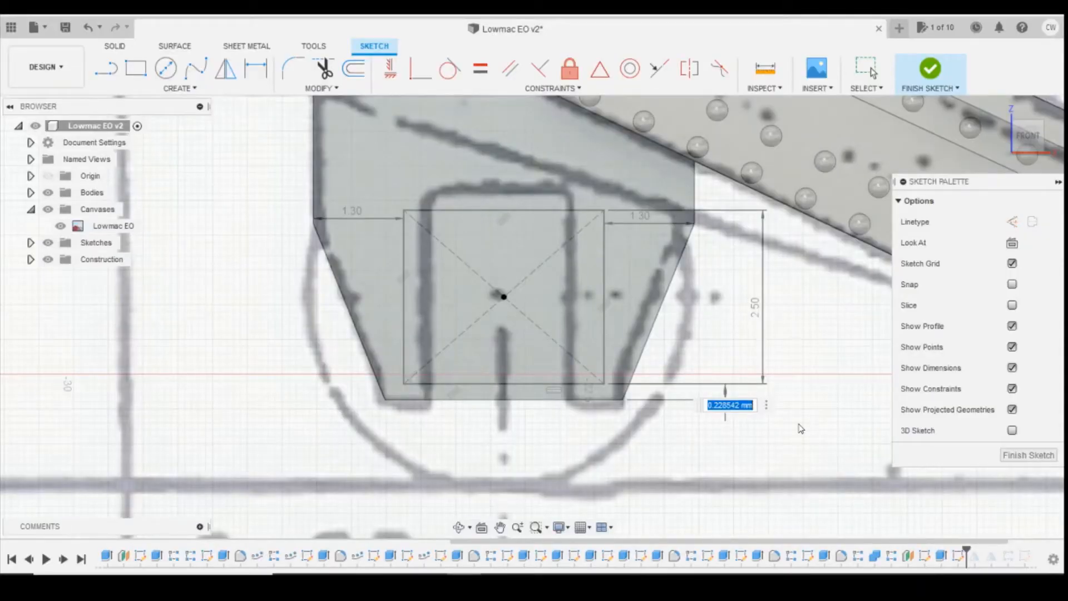
pyautogui.write('1')
pyautogui.press('Return')
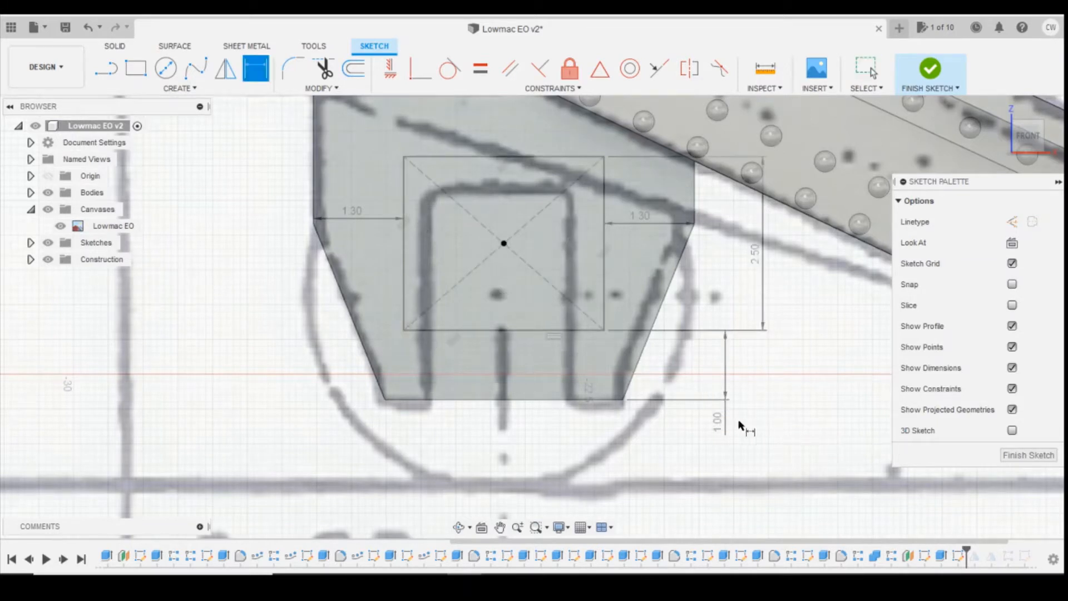
# Set the gap below the rectangle to 0.5 mm and the rectangle's height to 2.3 mm
pyautogui.doubleClick(721, 426)
pyautogui.write('0.5')
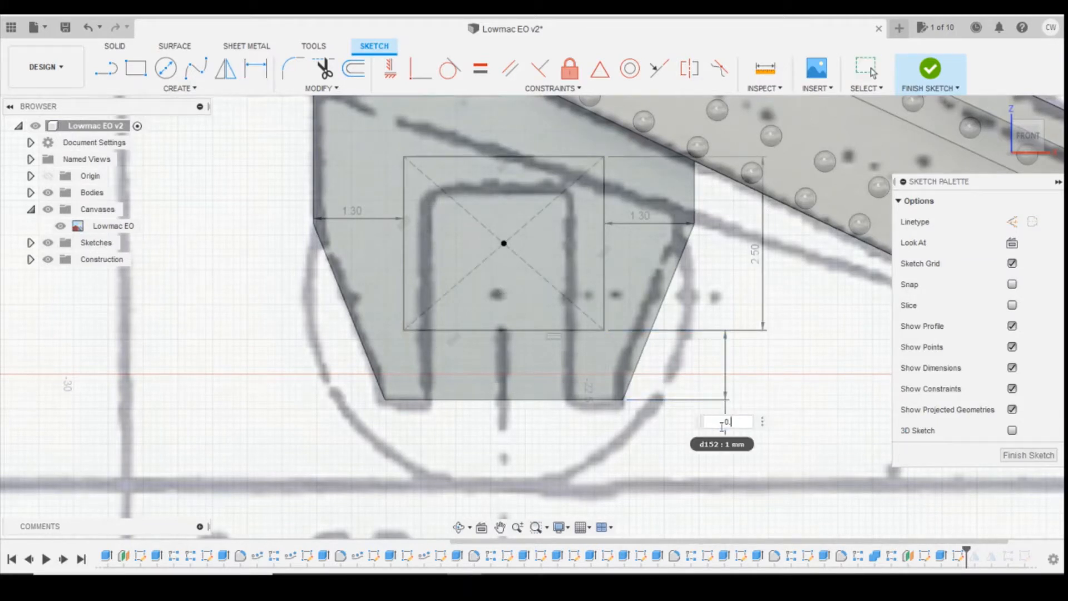
pyautogui.press('Return')
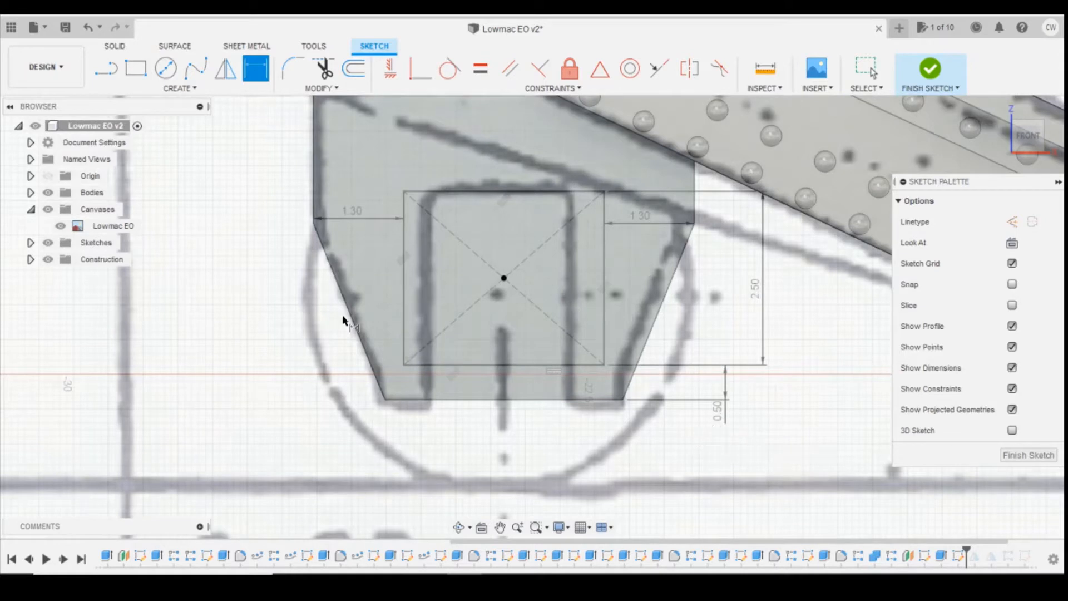
pyautogui.doubleClick(756, 290)
pyautogui.write('2')
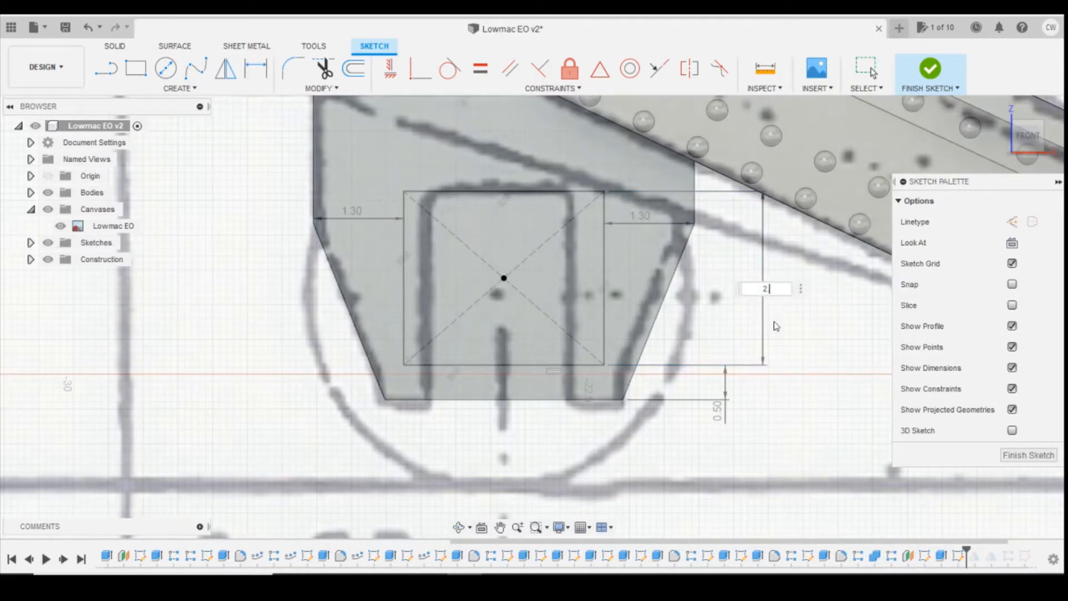
pyautogui.write('.3')
pyautogui.press('Return')
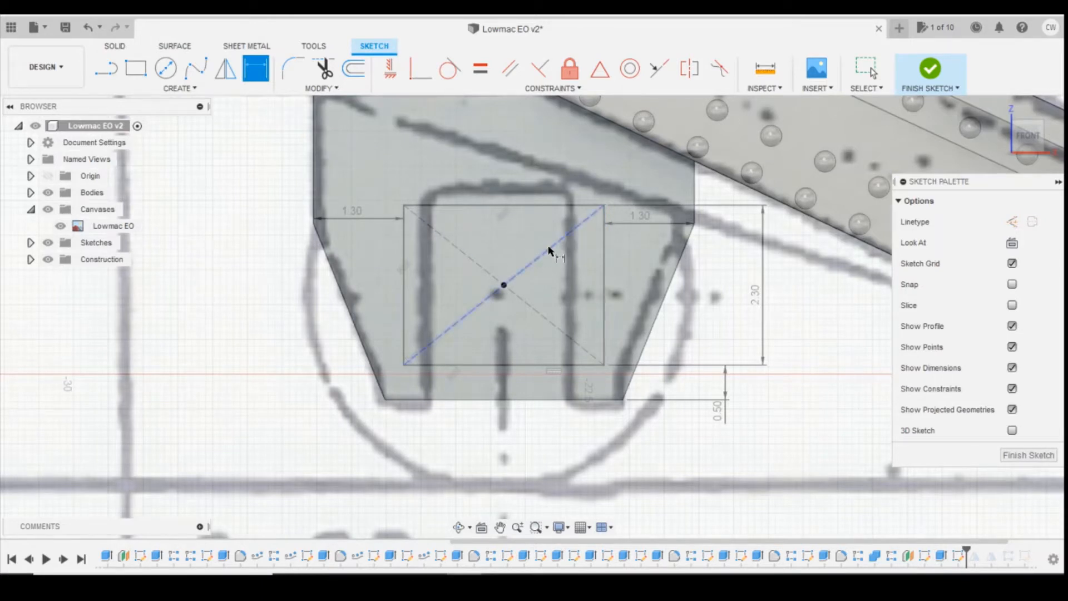
pyautogui.press('Escape')
# Extrude the rectangle 0.30 mm outward from the axle guard's face, joining it to the guard
pyautogui.click(576, 289)
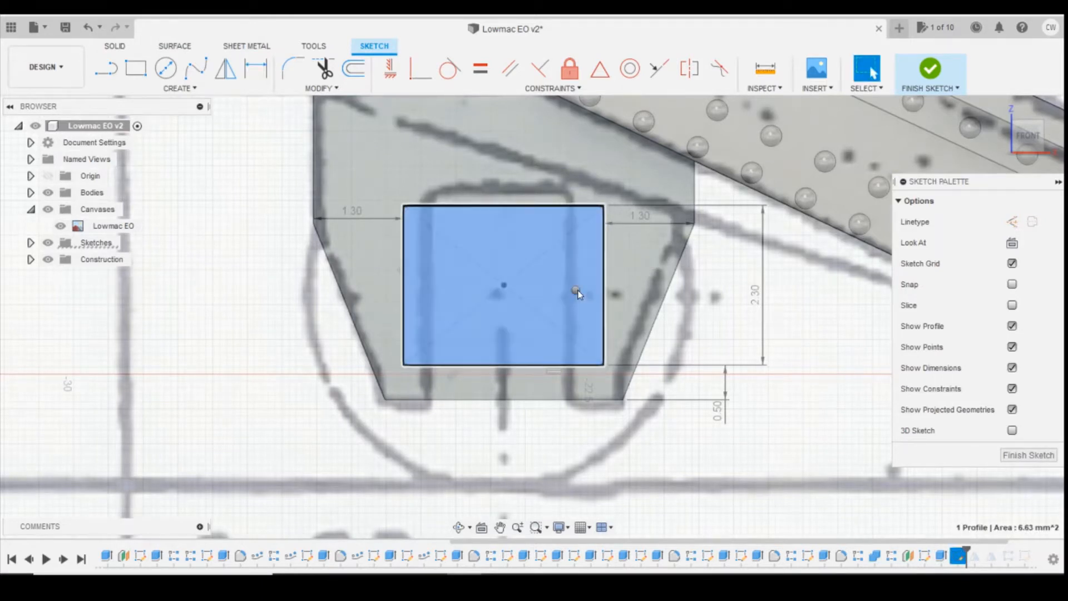
pyautogui.rightClick(576, 290)
pyautogui.click(573, 350)
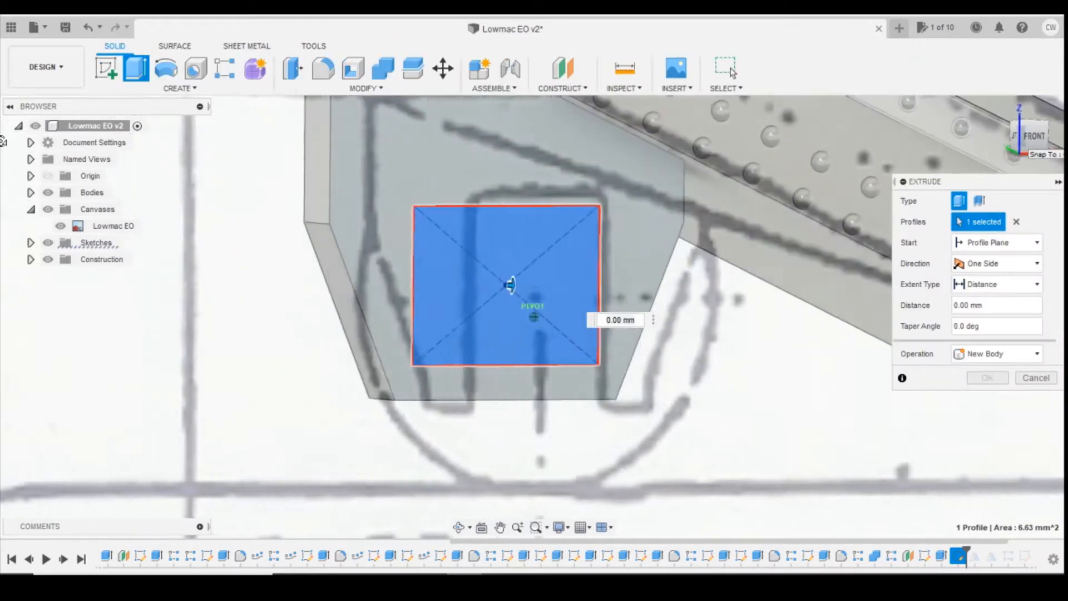
pyautogui.moveTo(508, 284); pyautogui.dragTo(522, 287)
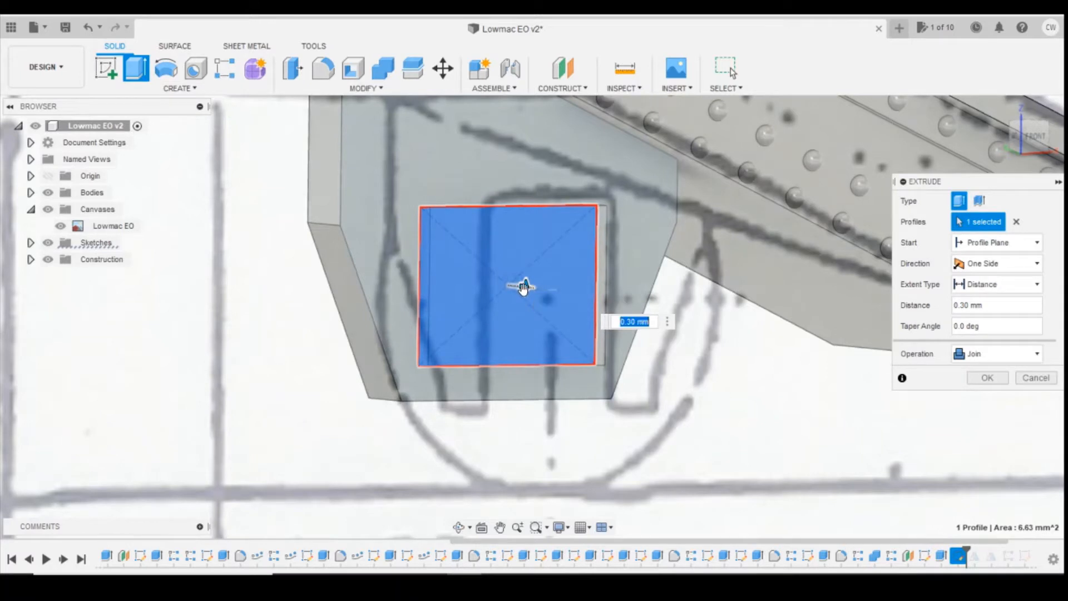
pyautogui.click(989, 380)
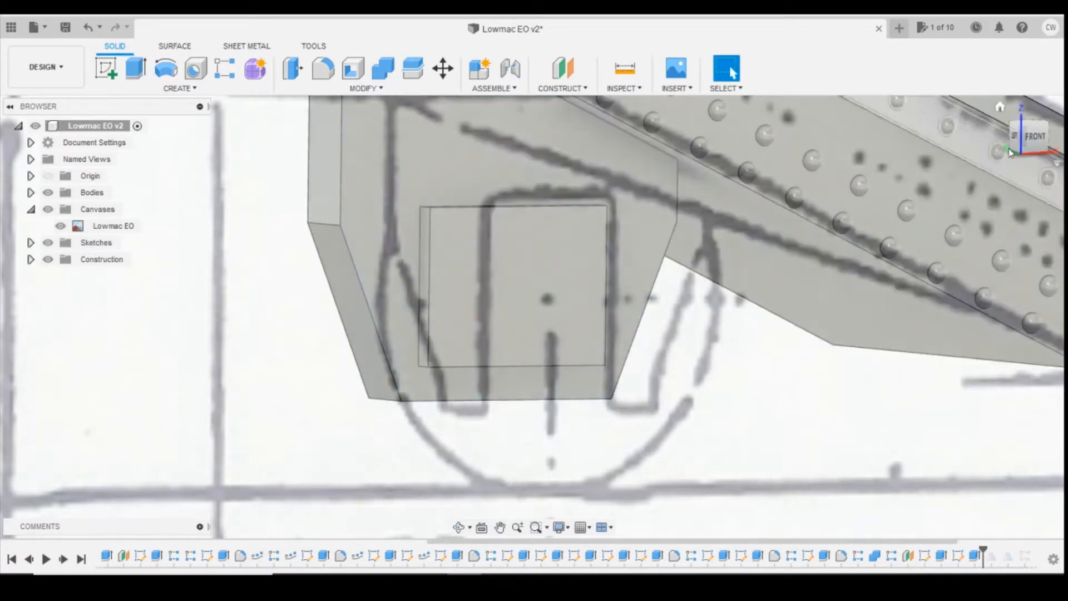
# Hide the Lowmac EO canvas and check the wagon's axle area in the reference photo
pyautogui.click(1038, 139)
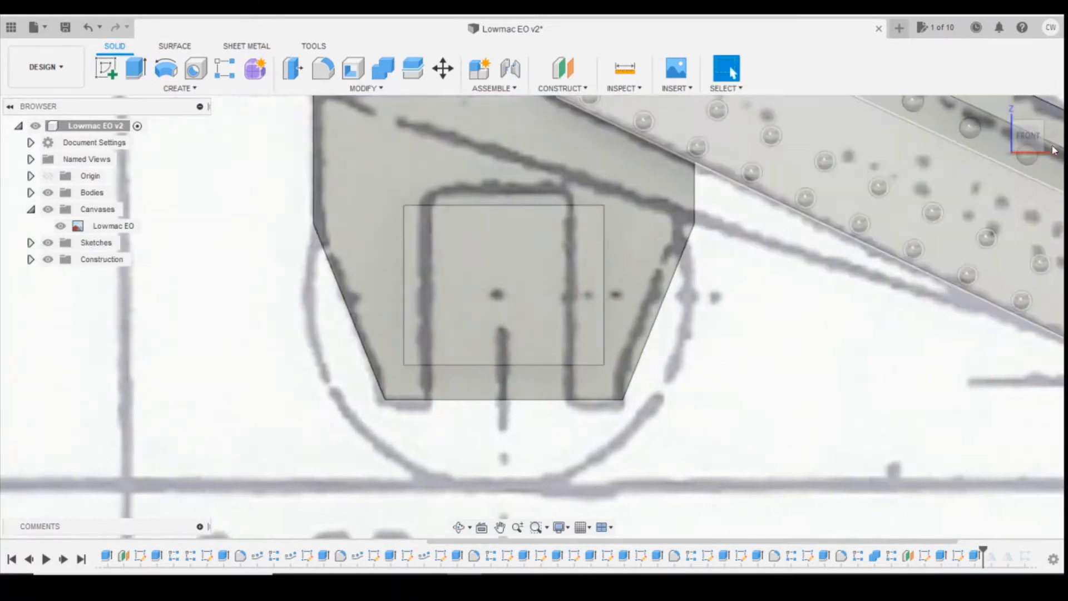
pyautogui.moveTo(1039, 139); pyautogui.dragTo(1056, 127)
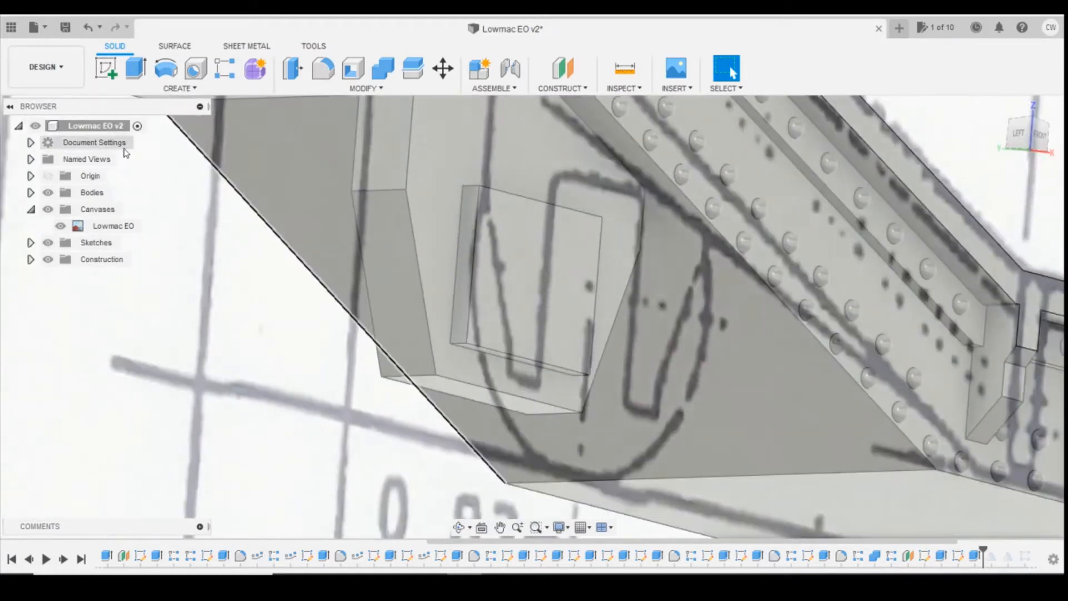
pyautogui.click(62, 226)
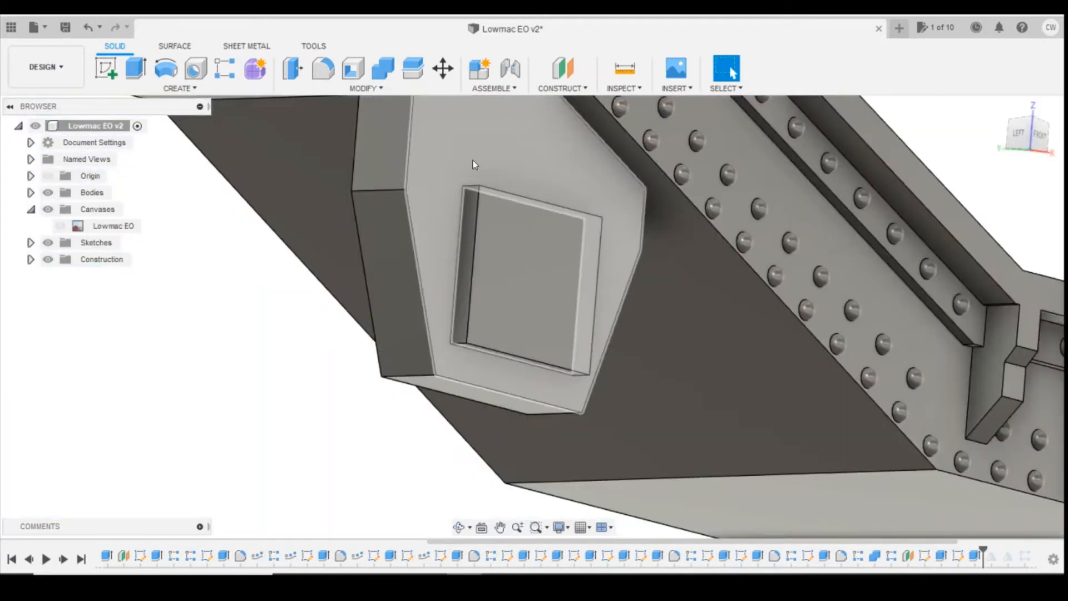
pyautogui.hotkey('alt', 'Tab')
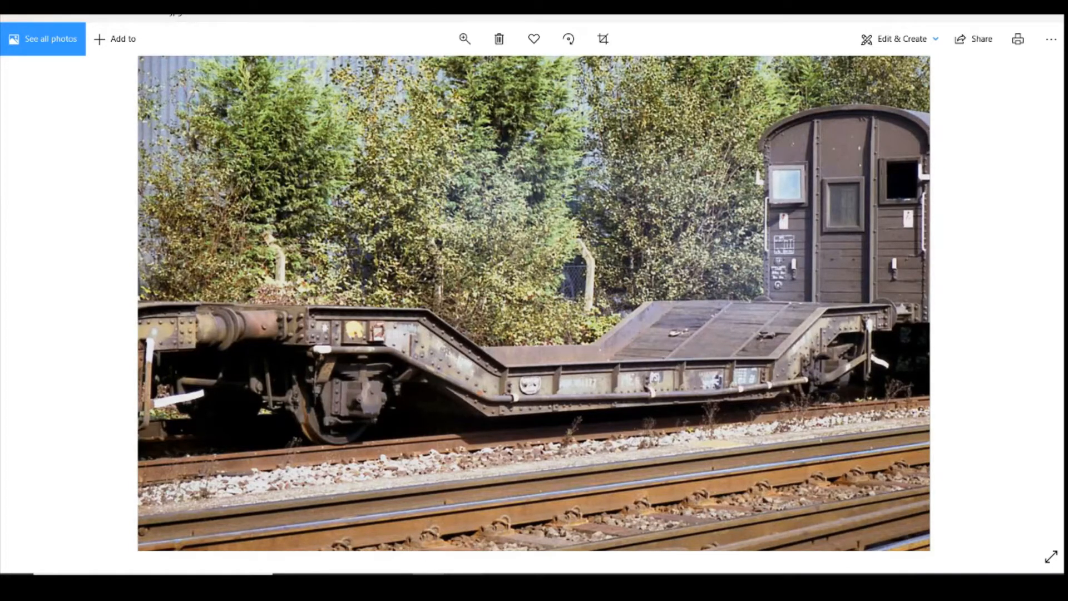
pyautogui.moveTo(464, 588)
pyautogui.click(467, 531)
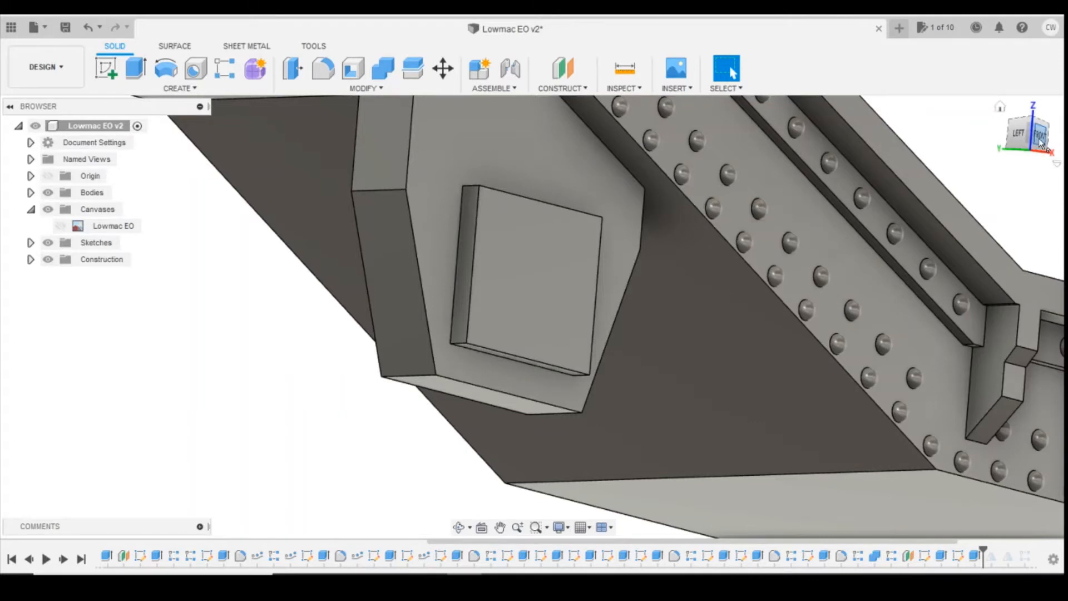
# Sketch a centre rectangle 1.8 mm wide and 2.3 mm high from the middle of the raised block's front face and fix its right side
pyautogui.click(1041, 138)
pyautogui.click(113, 75)
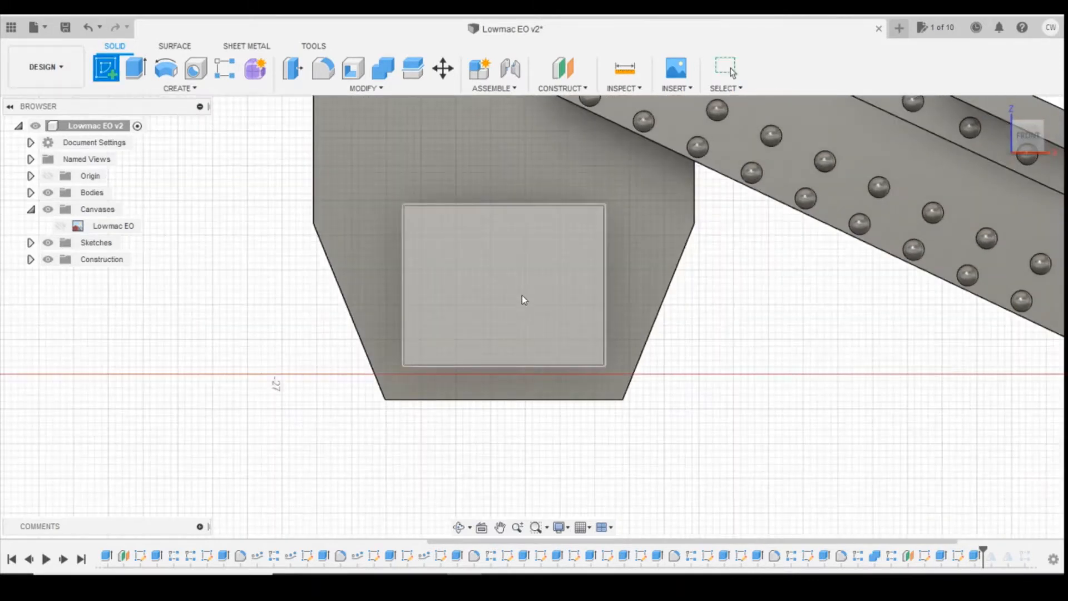
pyautogui.click(515, 302)
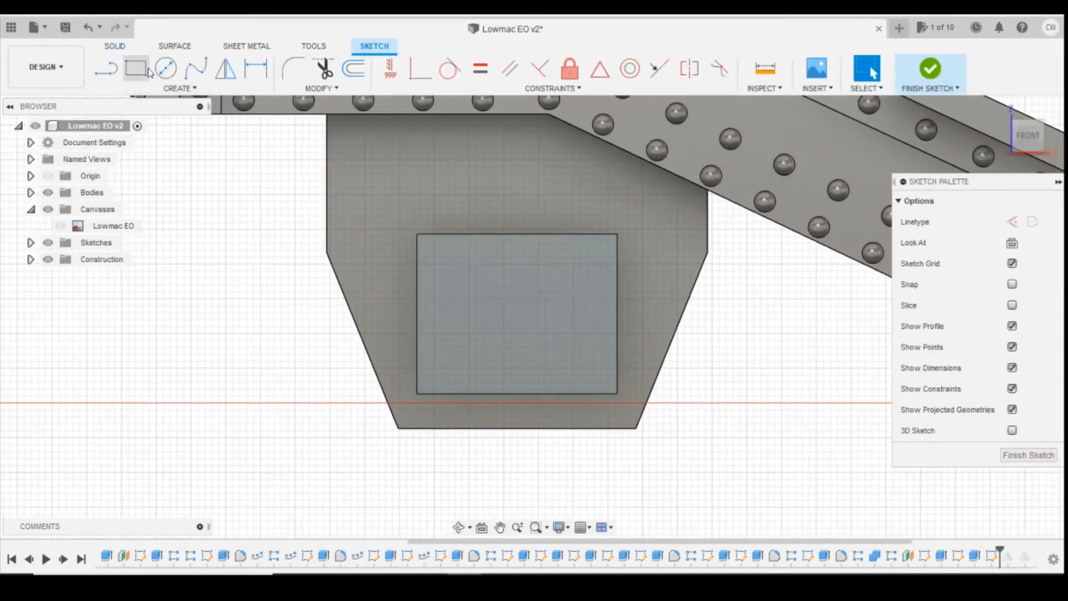
pyautogui.click(136, 71)
pyautogui.click(178, 88)
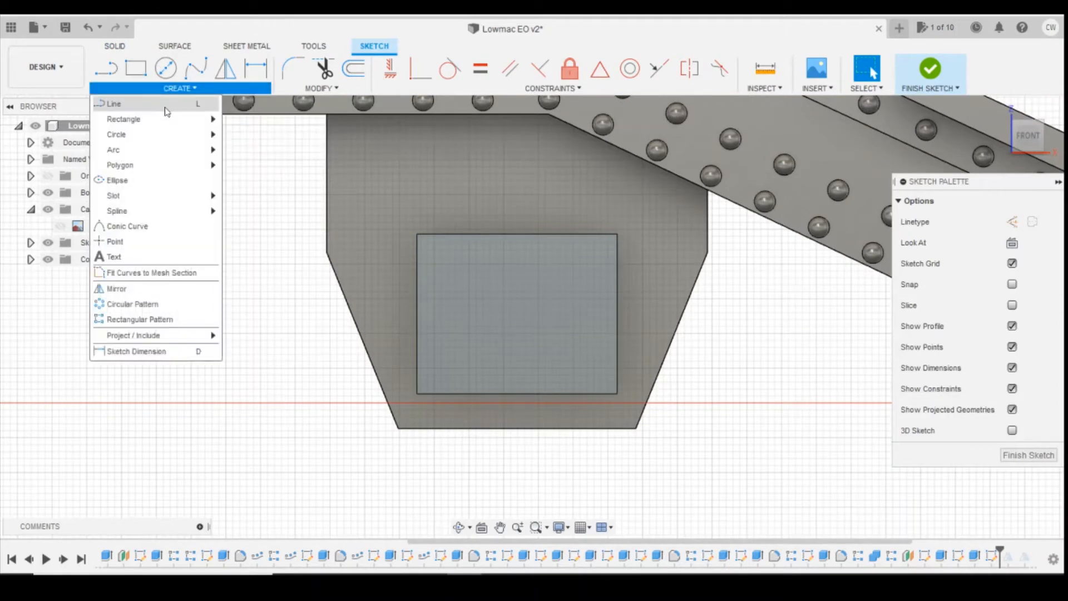
pyautogui.moveTo(184, 120)
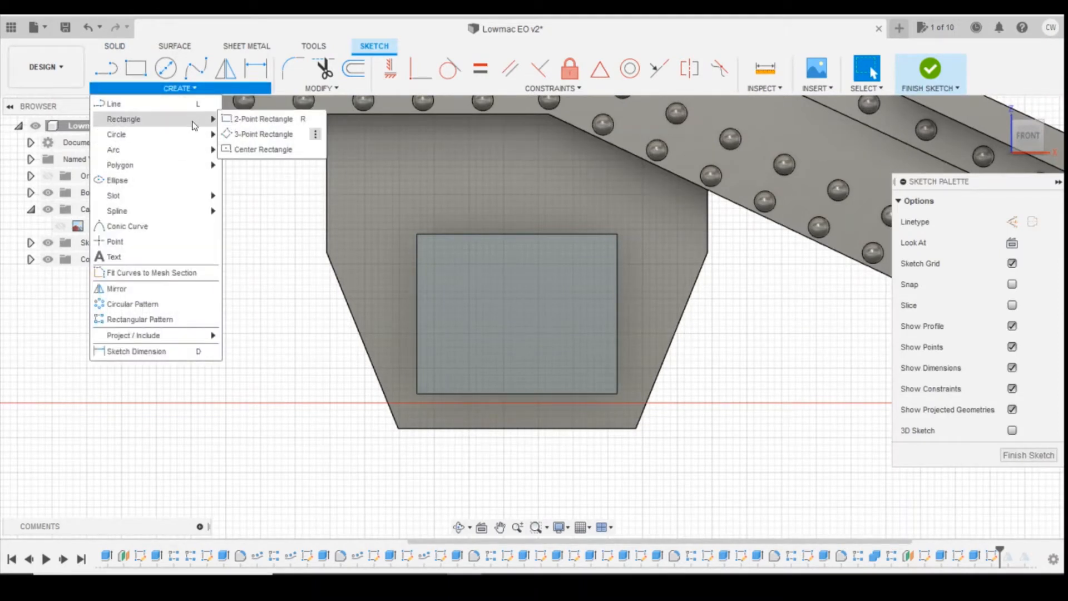
pyautogui.click(246, 148)
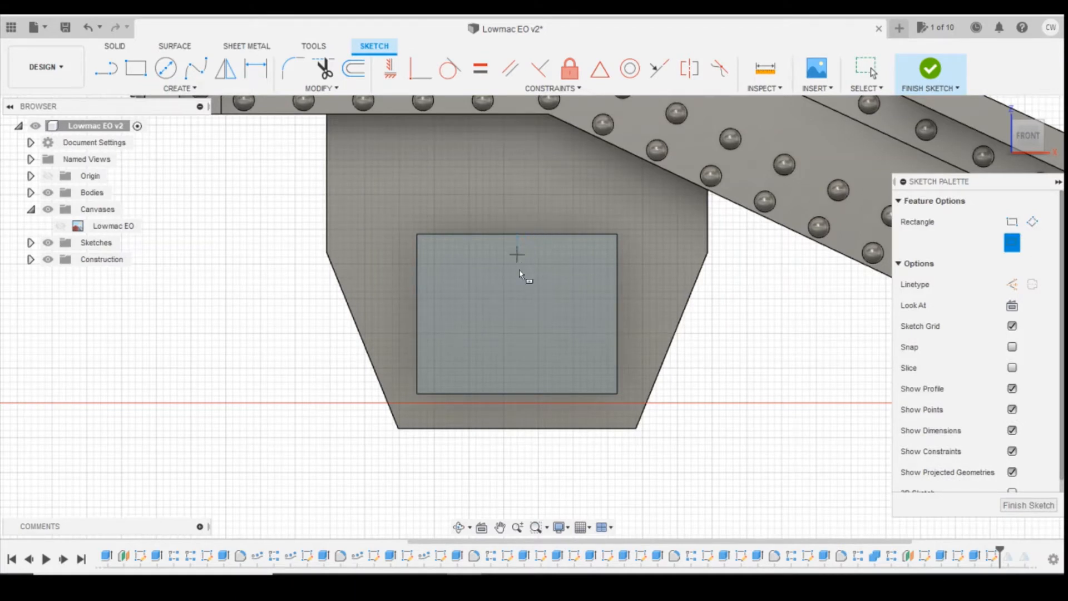
pyautogui.click(515, 314)
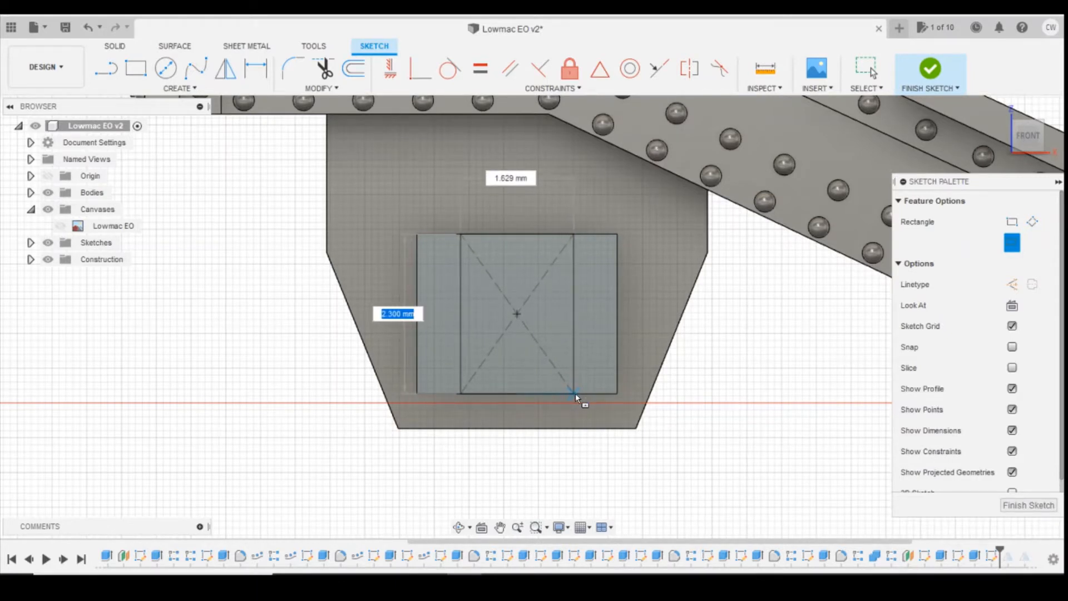
pyautogui.press('Tab')
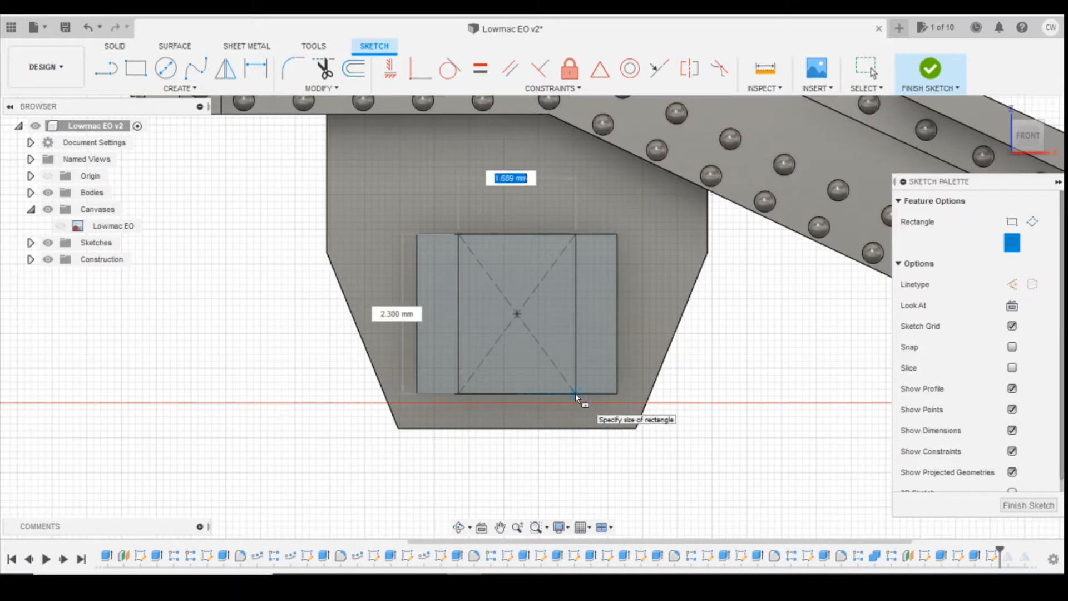
pyautogui.write('1.8')
pyautogui.press('Tab')
pyautogui.write('2.3')
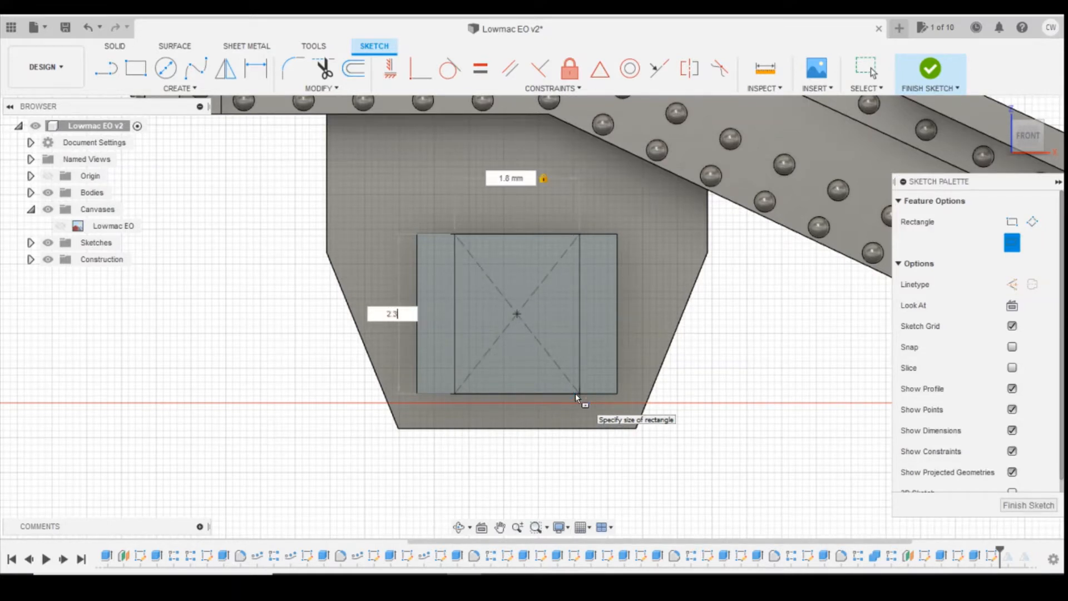
pyautogui.press('Return')
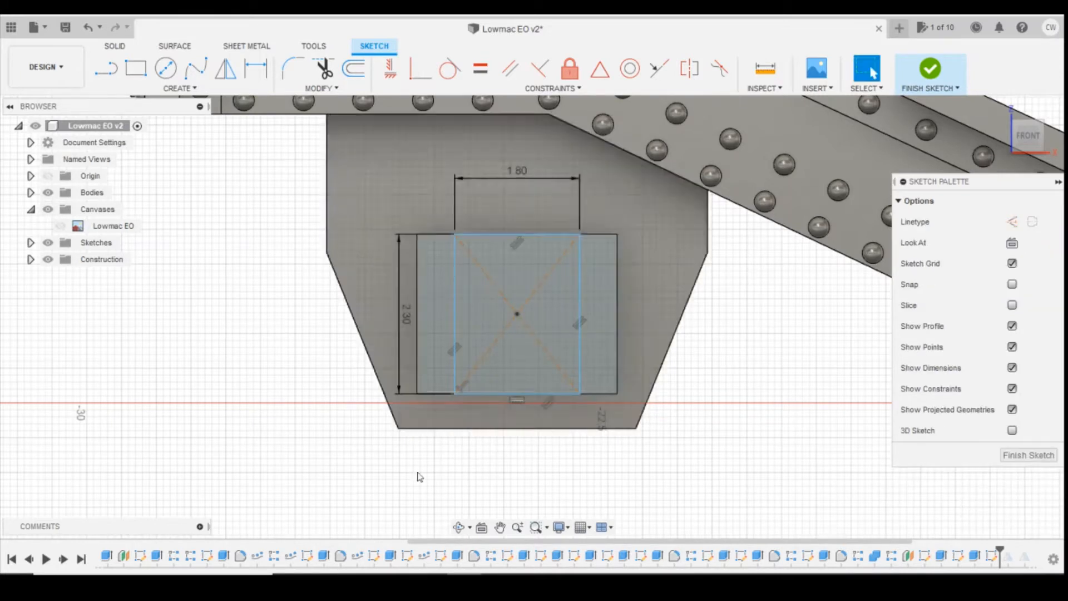
pyautogui.click(570, 67)
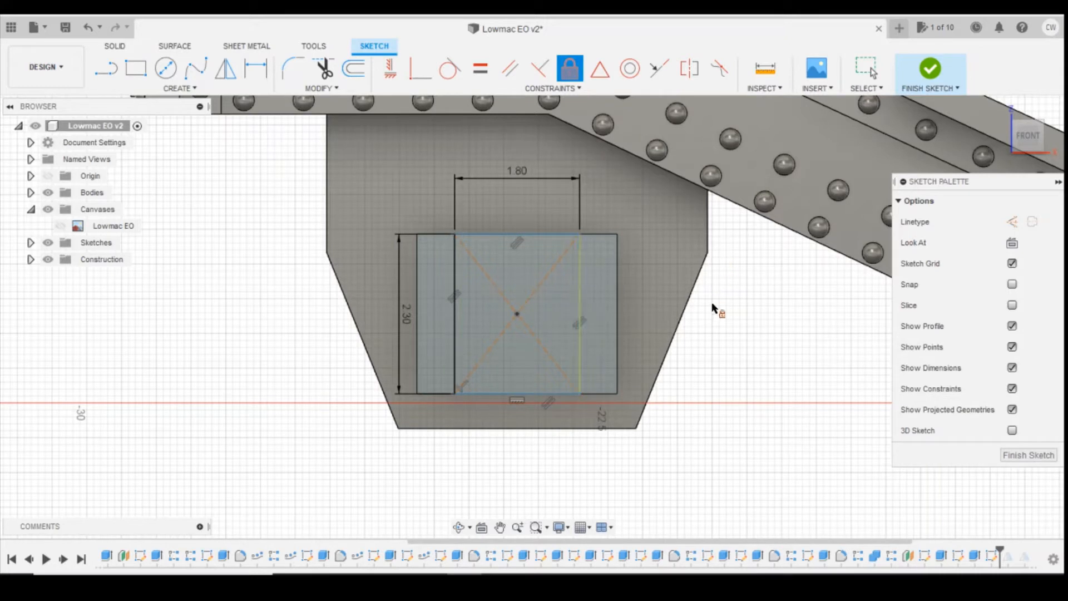
pyautogui.press('Escape')
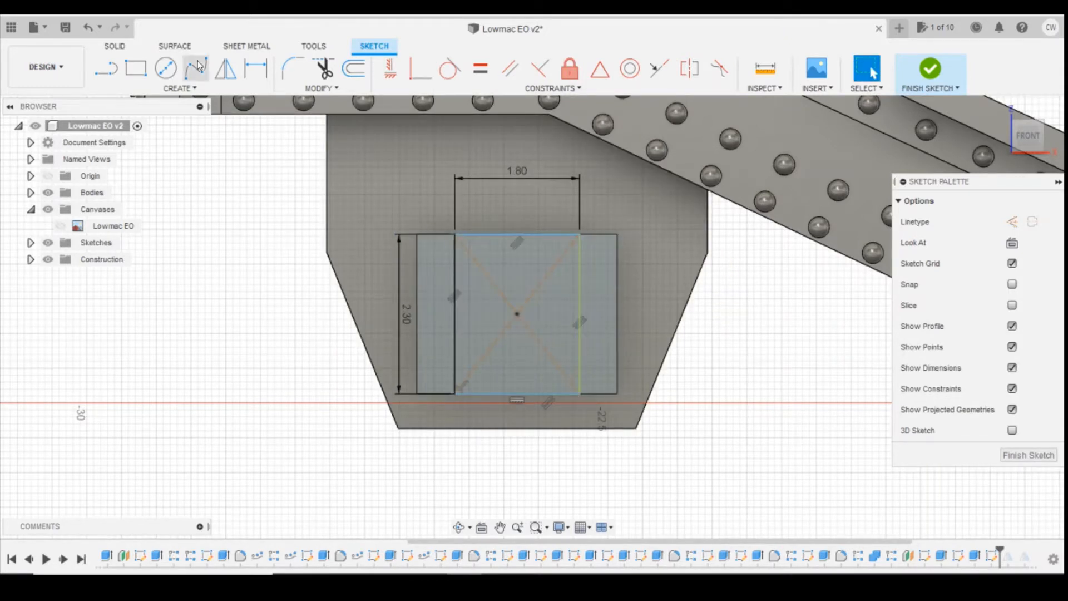
# Add a second centre rectangle, 2.4 mm wide and 1.1 mm high, from the same centre point
pyautogui.click(137, 88)
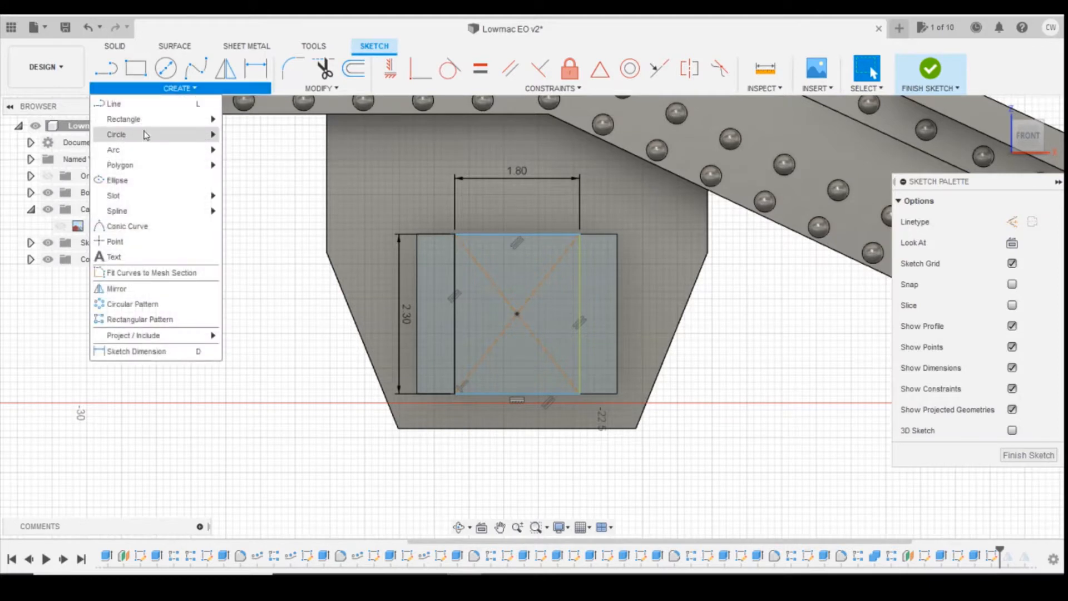
pyautogui.moveTo(174, 133)
pyautogui.click(259, 150)
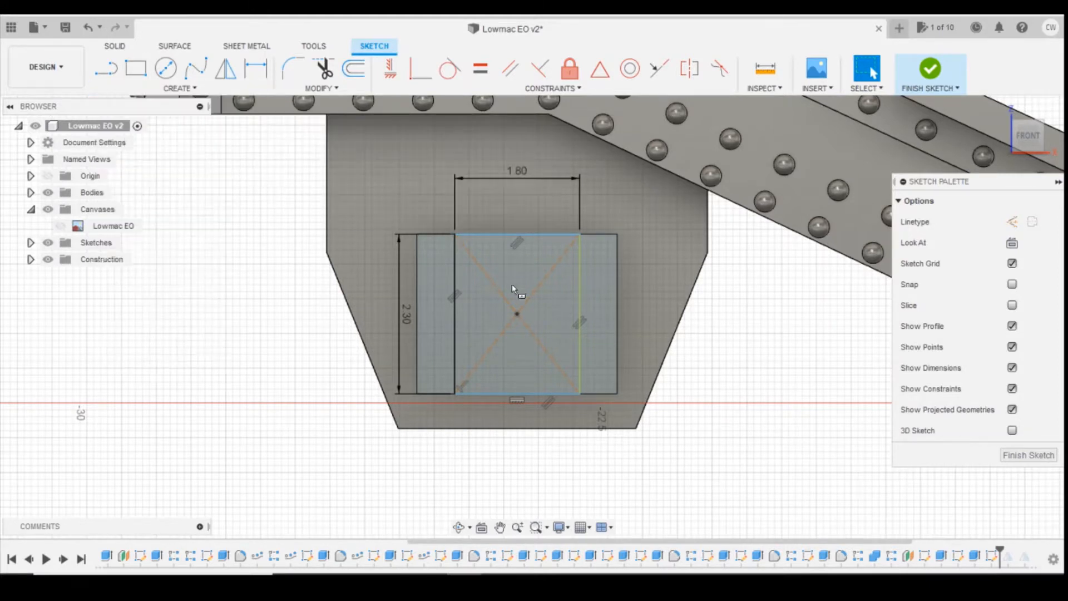
pyautogui.click(518, 314)
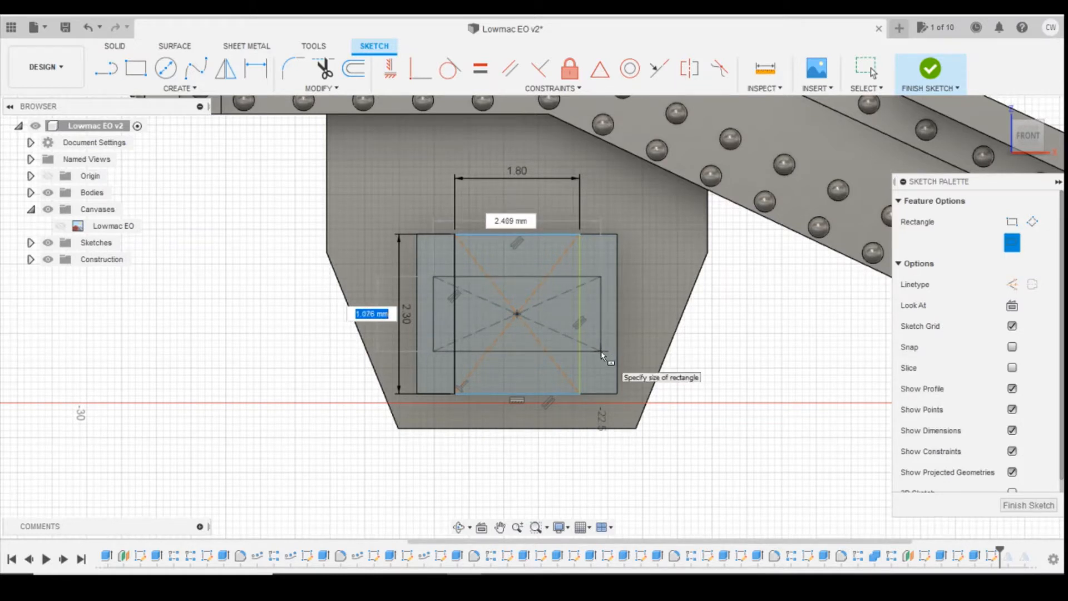
pyautogui.write('1.1')
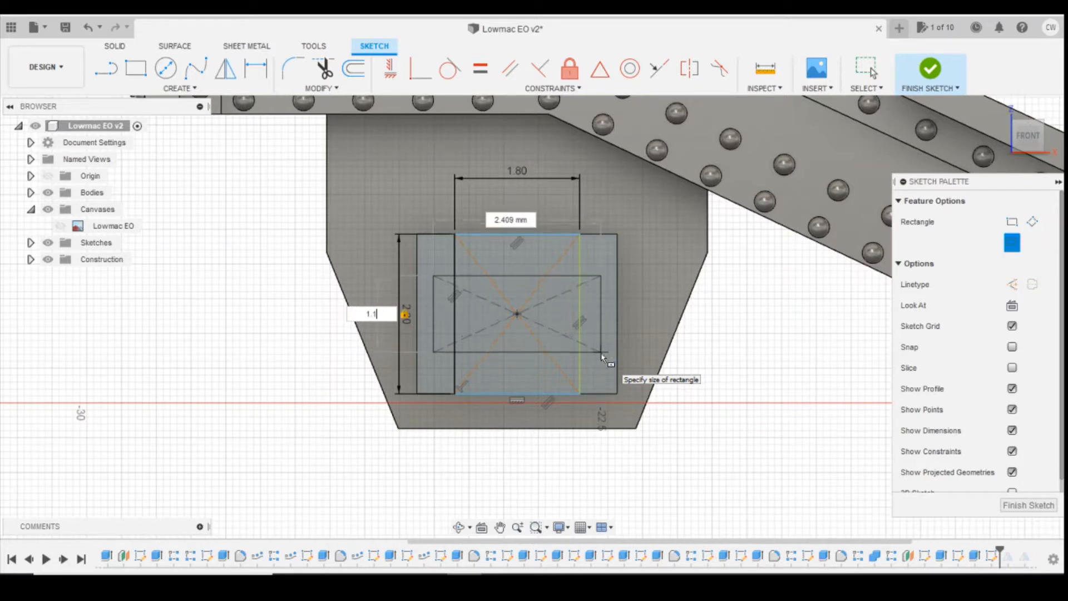
pyautogui.press('Tab')
pyautogui.write('2.4')
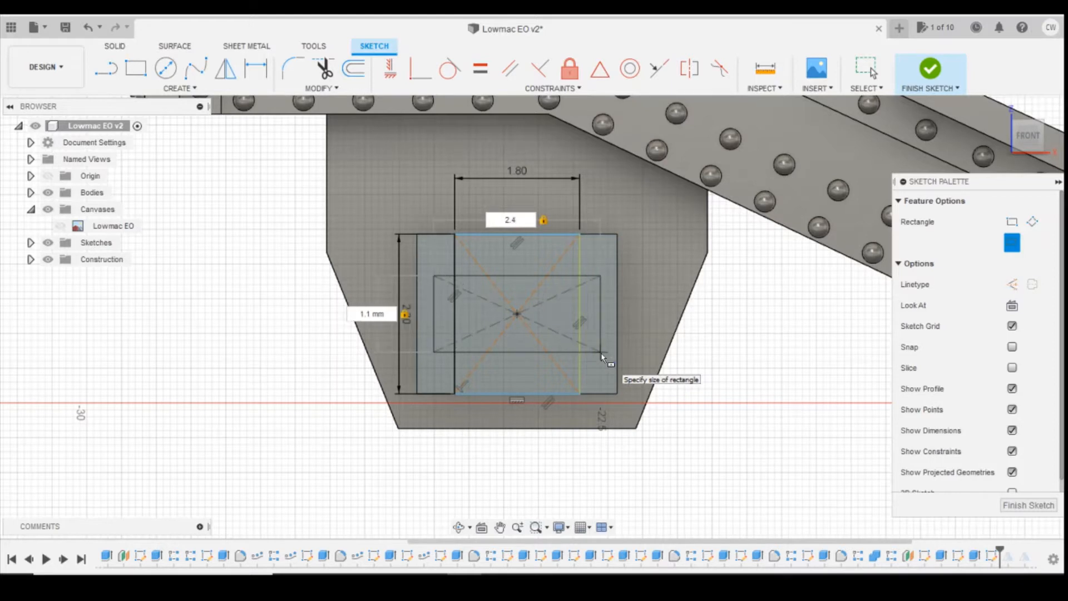
pyautogui.press('Return')
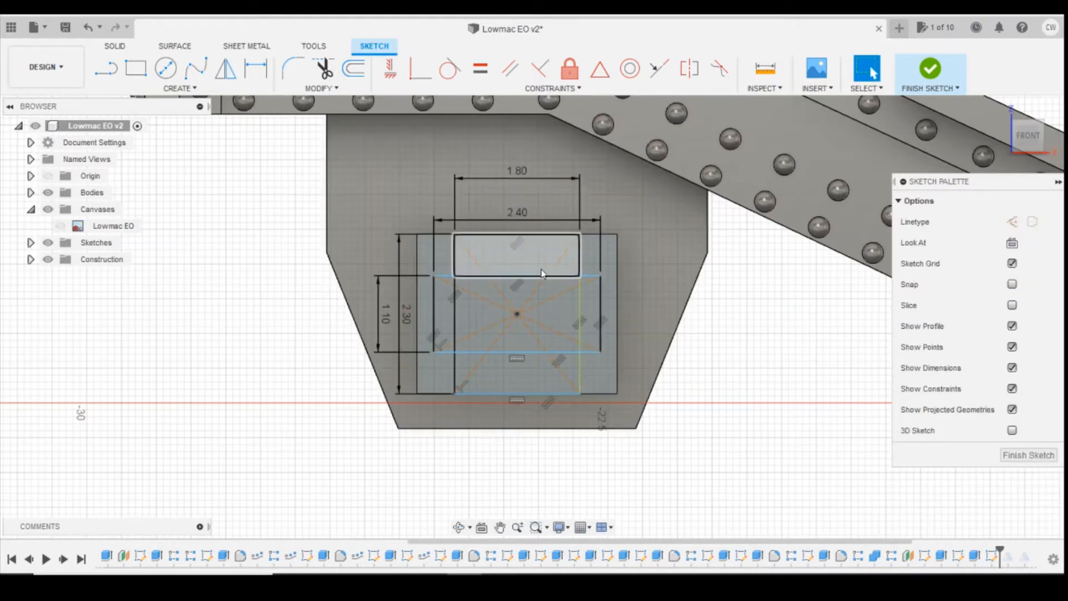
# Extrude all five regions of the two overlapping rectangles 1.00 mm outward, joining them to the axle guard
pyautogui.click(527, 256)
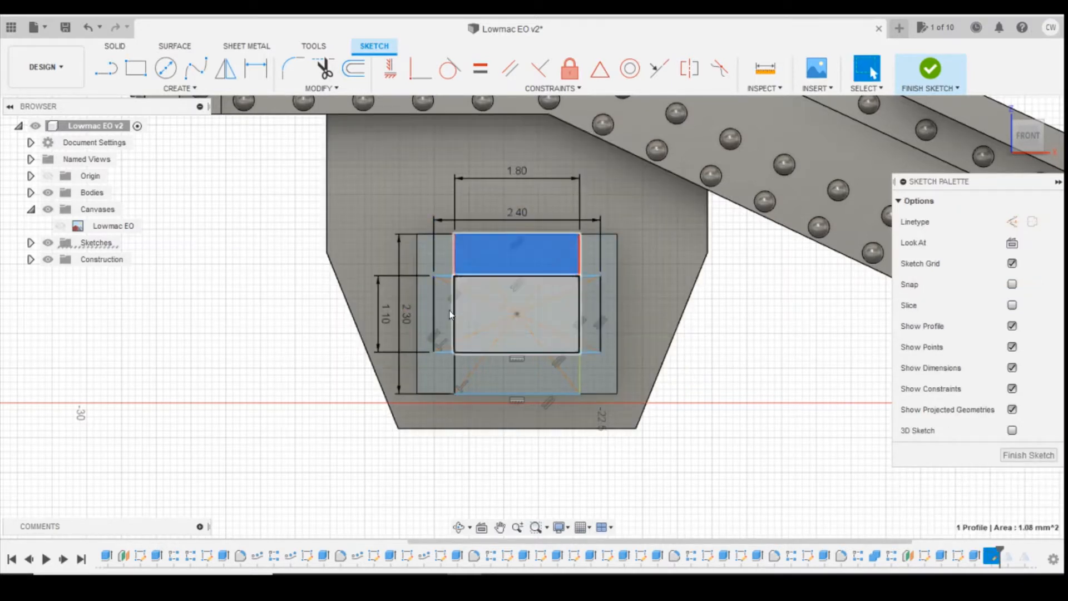
pyautogui.click(443, 315)
pyautogui.click(484, 375)
pyautogui.click(504, 318)
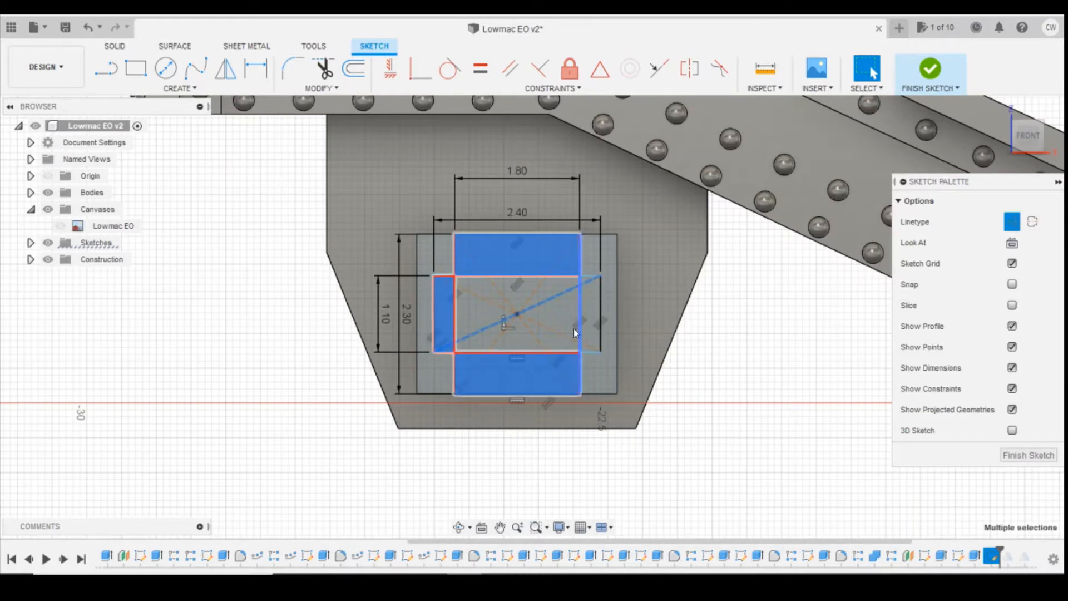
pyautogui.click(558, 316)
pyautogui.click(593, 302)
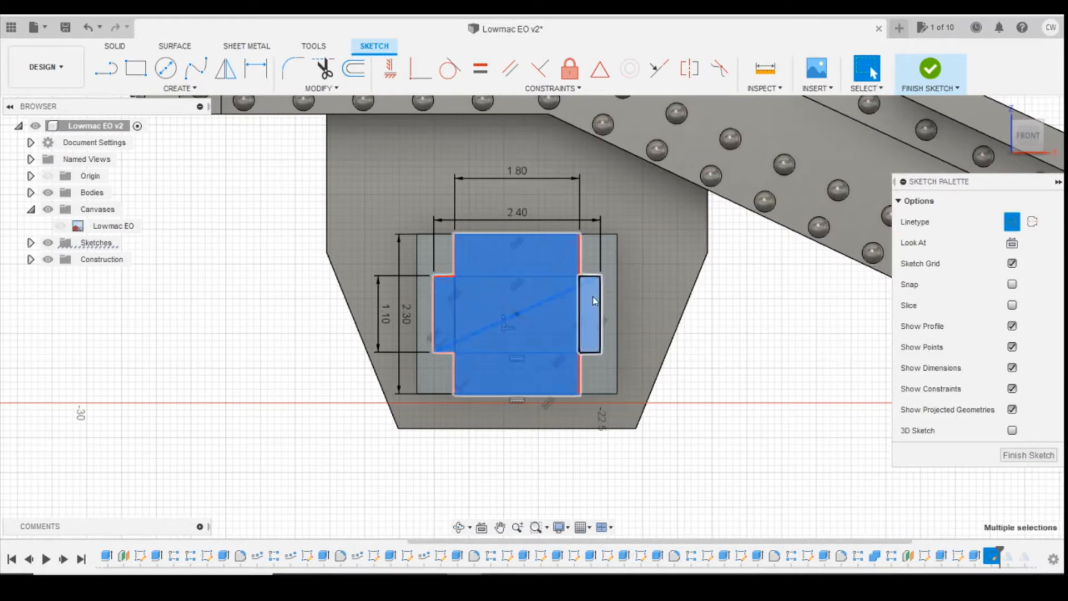
pyautogui.rightClick(593, 301)
pyautogui.click(586, 367)
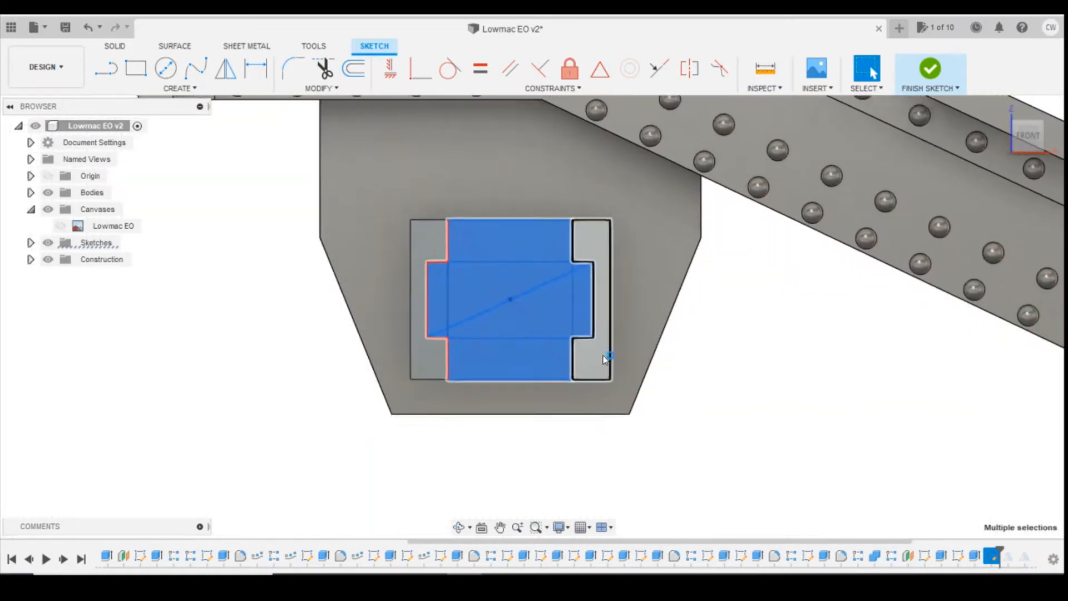
pyautogui.click(1021, 130)
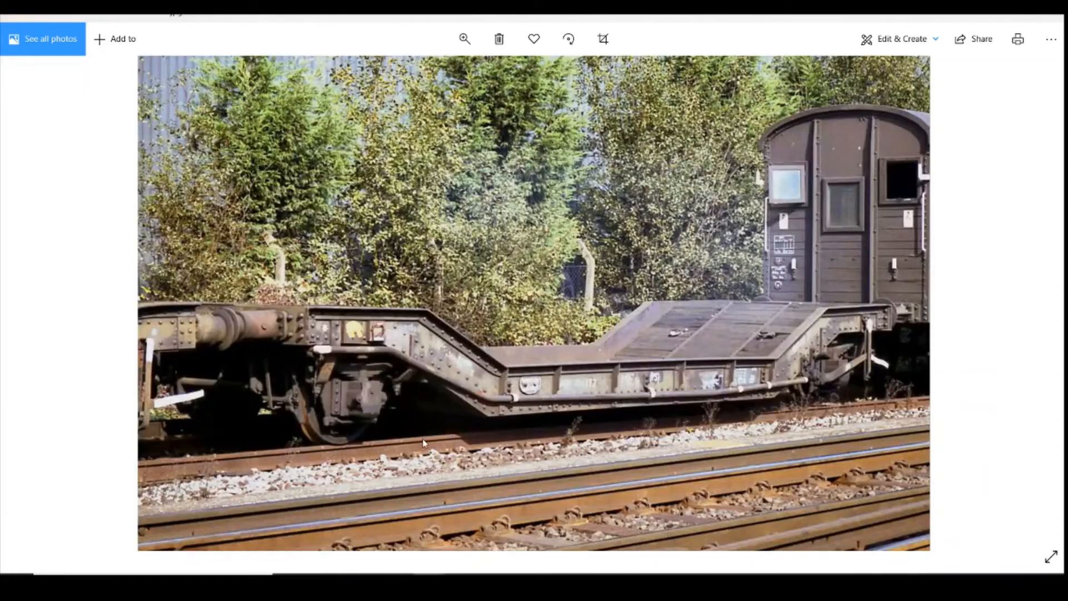
pyautogui.hotkey('alt', 'Tab')
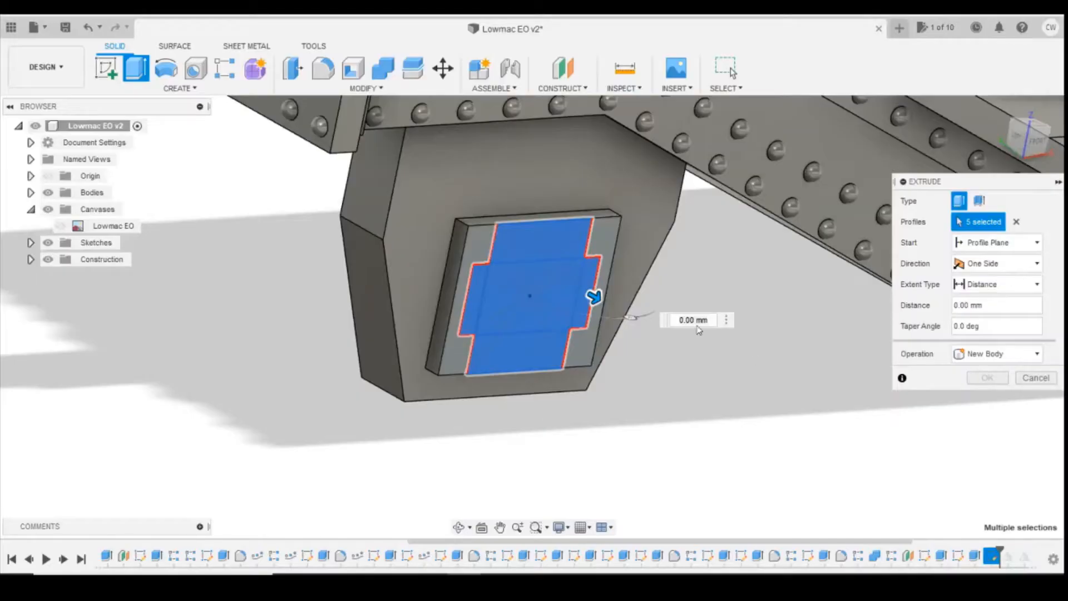
pyautogui.moveTo(596, 299); pyautogui.dragTo(637, 322)
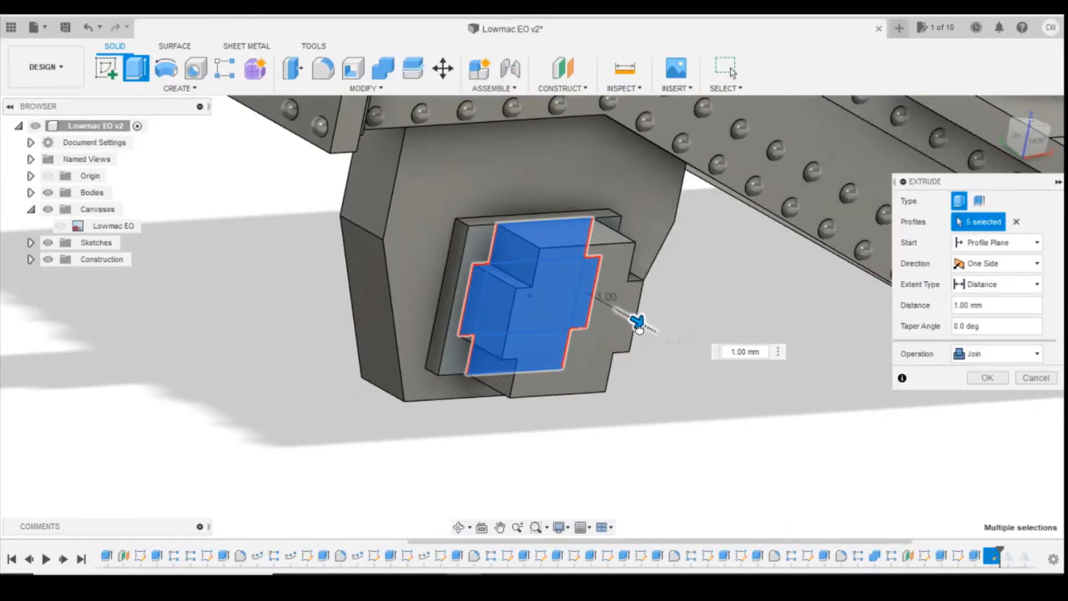
pyautogui.click(971, 378)
# Compare the modelled axlebox with the axle area in the wagon reference photo
pyautogui.hotkey('alt', 'Tab')
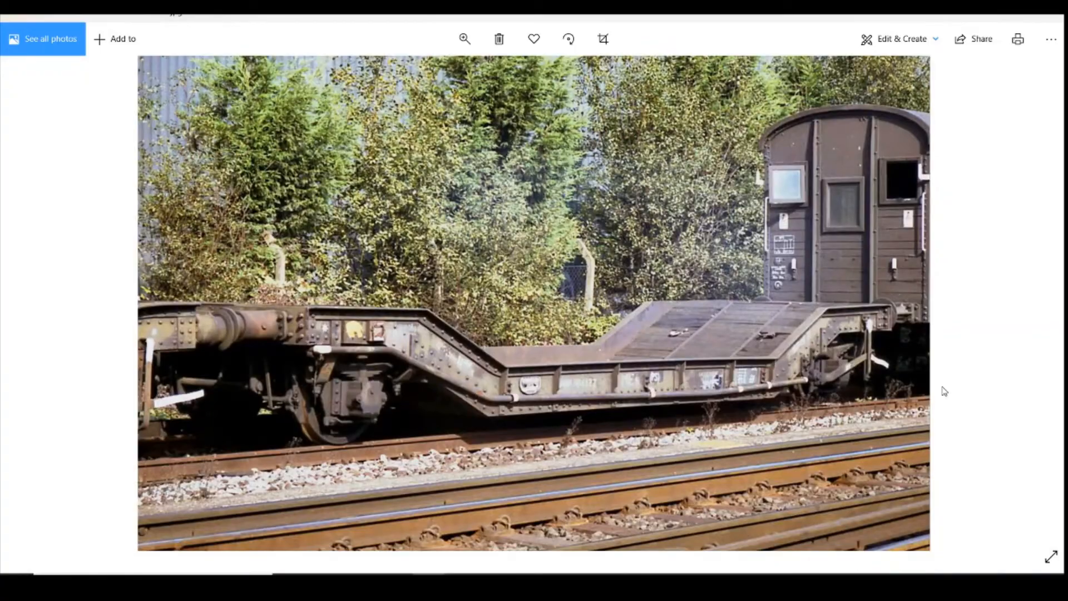
pyautogui.hotkey('alt', 'Tab')
pyautogui.hotkey('alt', 'Tab')
pyautogui.hotkey('alt', 'Tab')
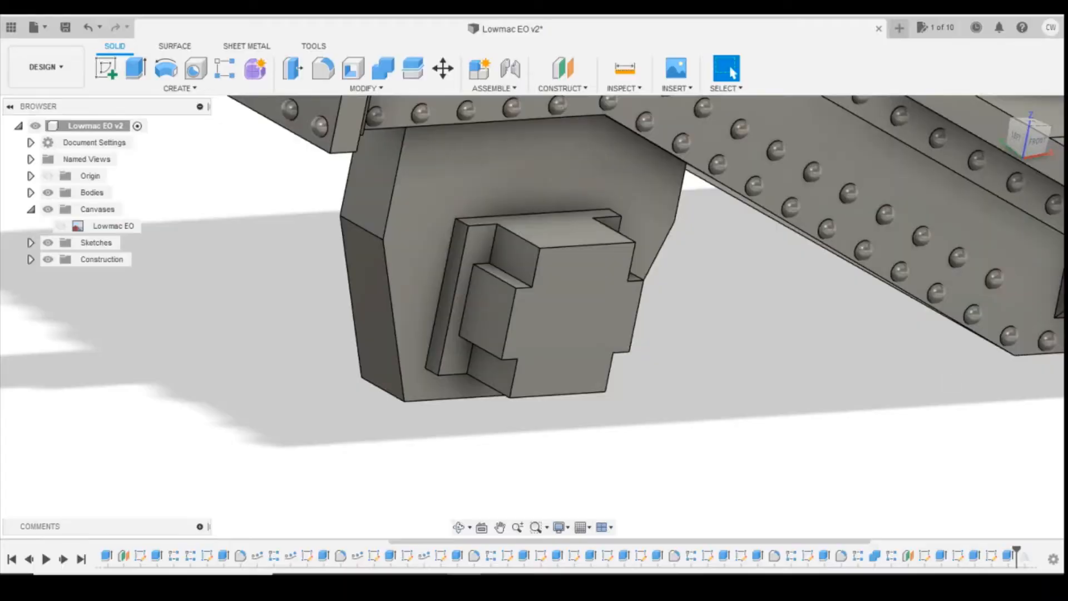
pyautogui.hotkey('alt', 'Tab')
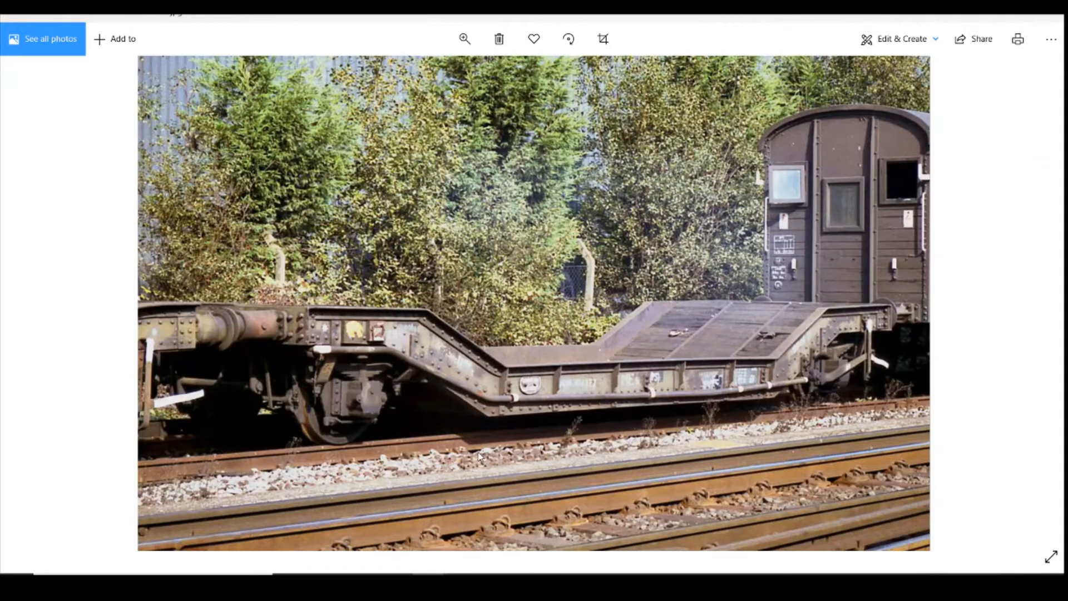
pyautogui.hotkey('alt', 'Tab')
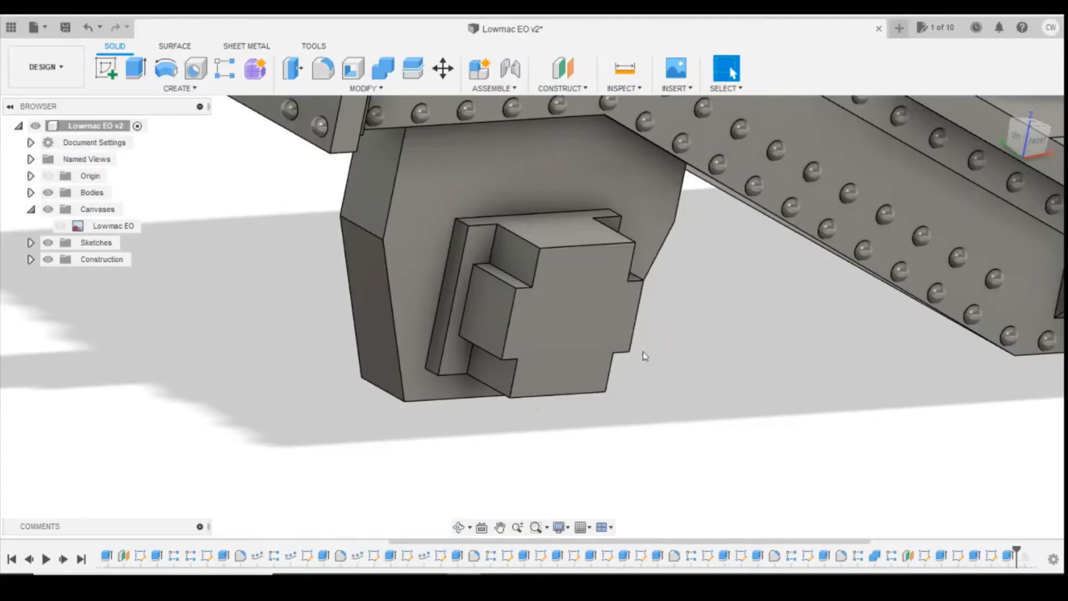
pyautogui.hotkey('alt', 'Tab')
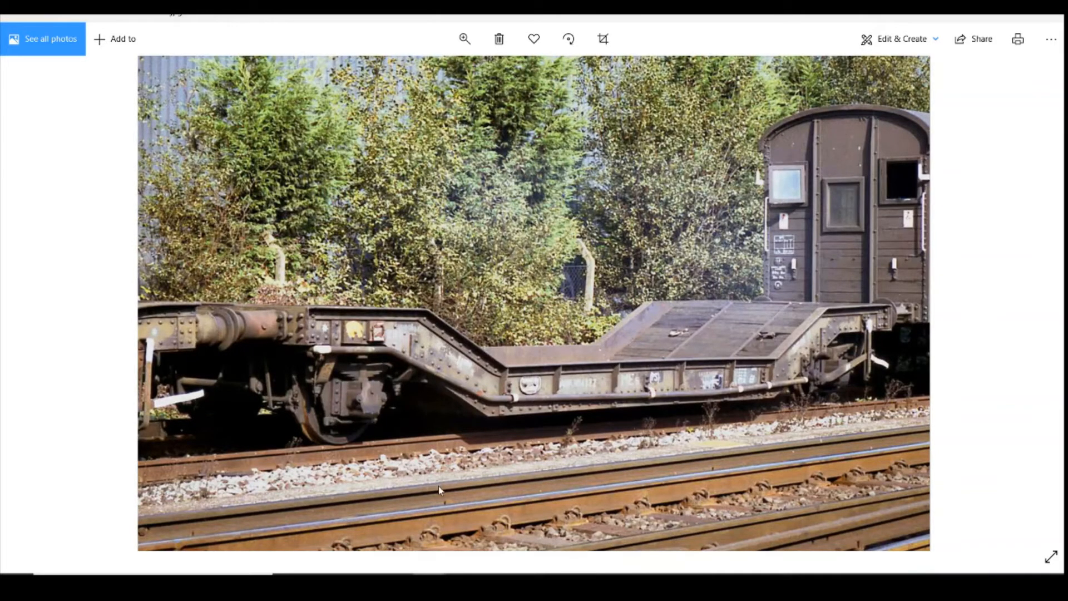
pyautogui.hotkey('alt', 'Tab')
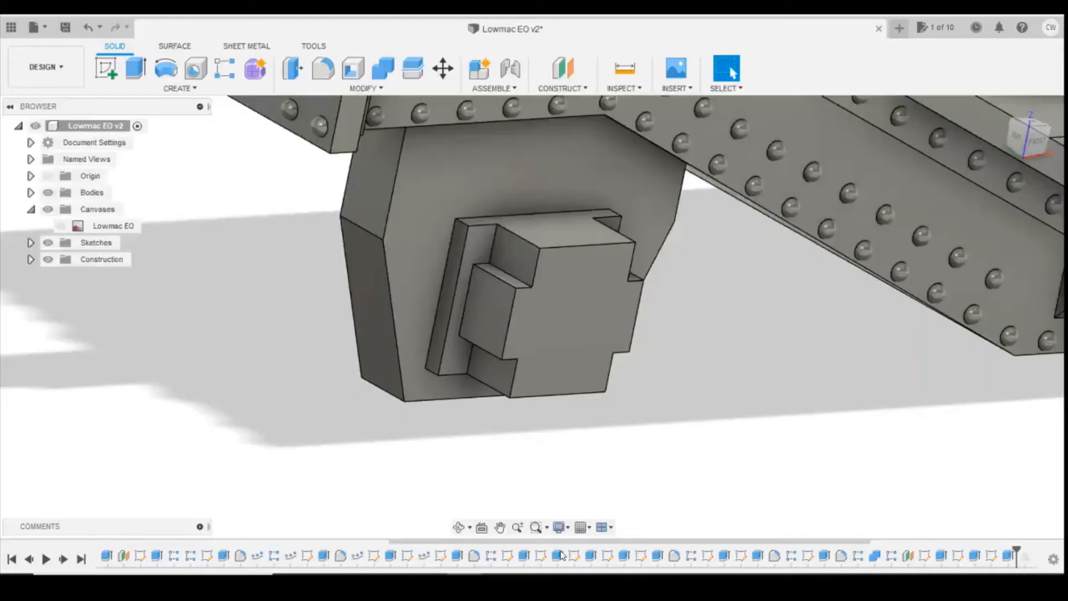
# Sketch a vertical construction centreline on the axle guard's front face, from the midpoint of its bottom edge to its top edge
pyautogui.click(1036, 141)
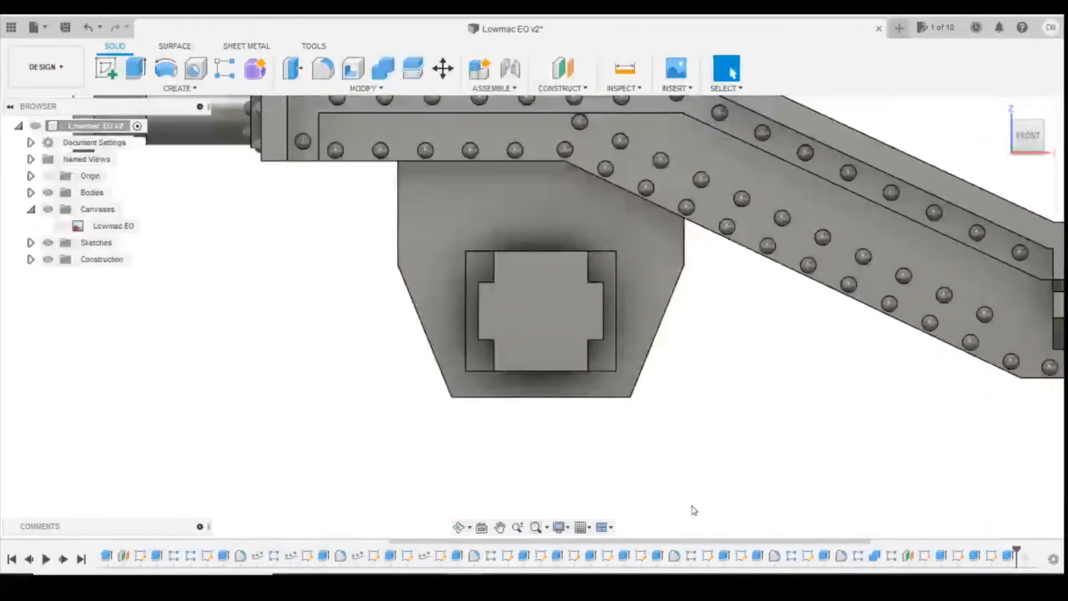
pyautogui.click(105, 68)
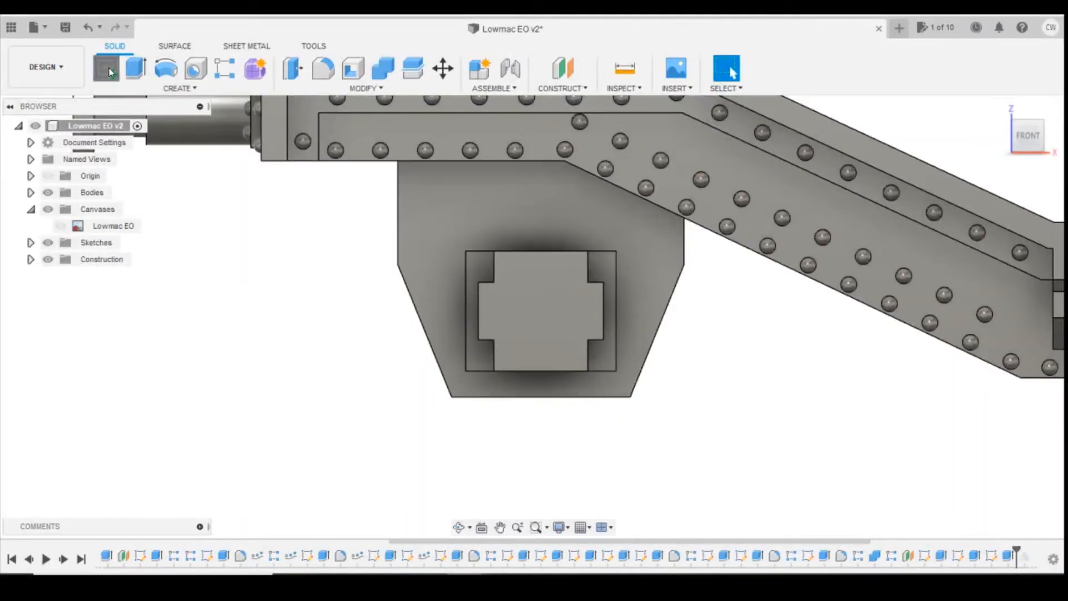
pyautogui.click(481, 288)
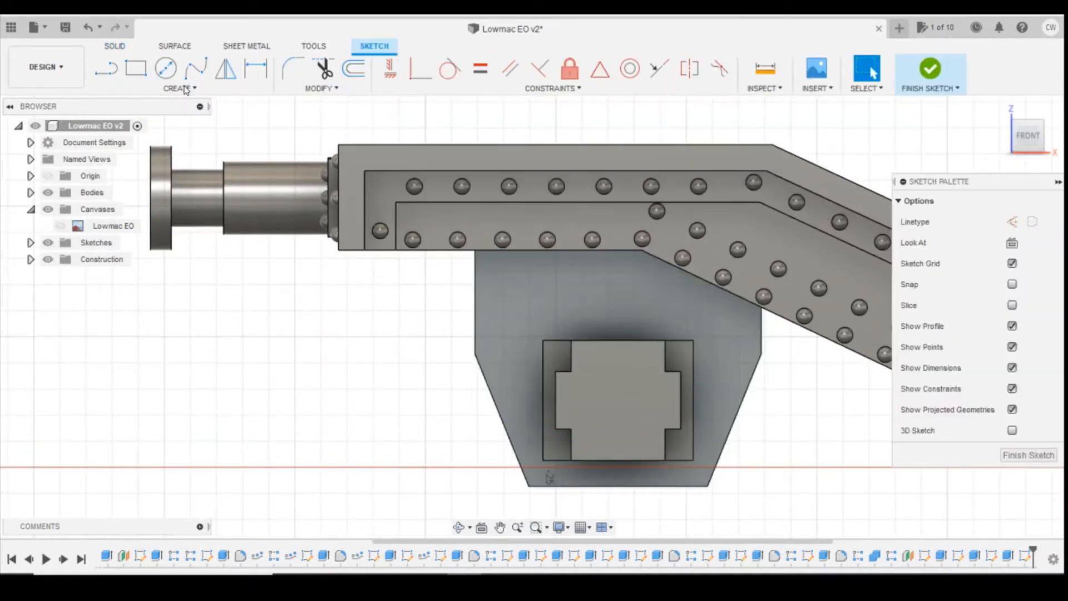
pyautogui.click(105, 68)
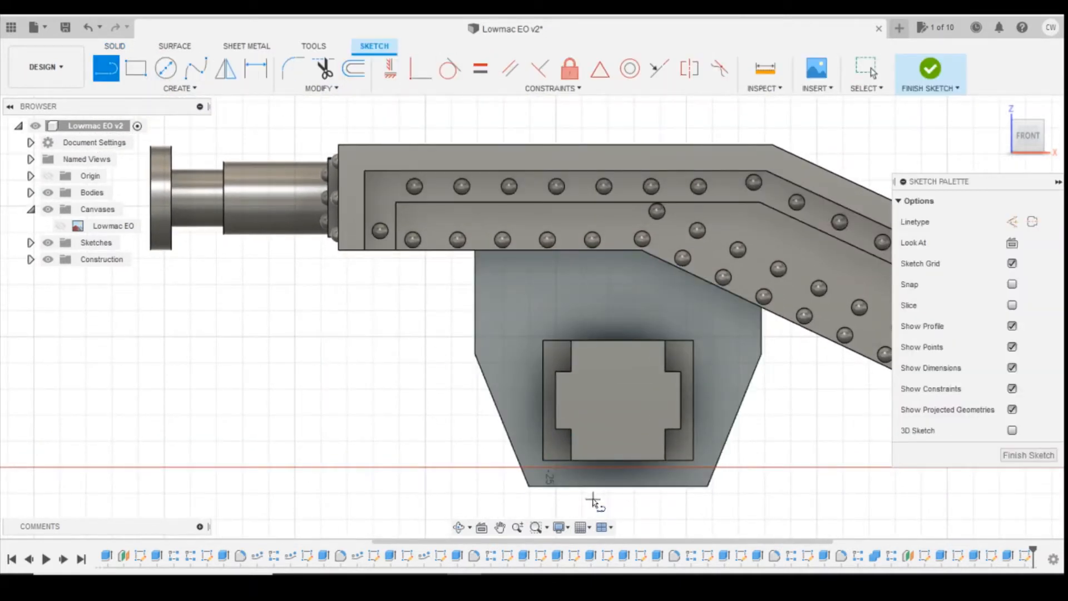
pyautogui.click(618, 486)
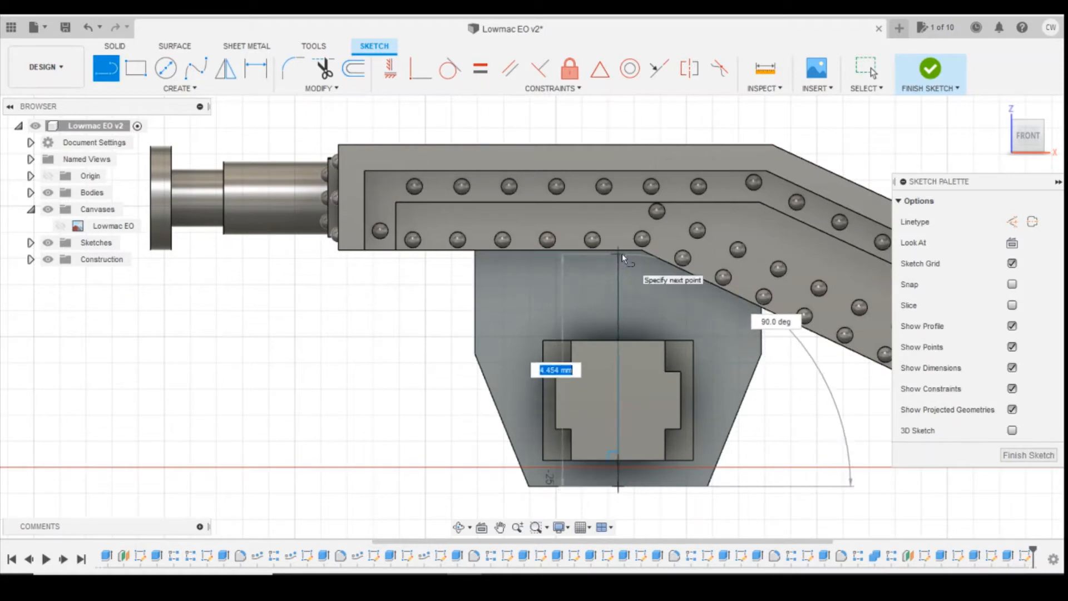
pyautogui.doubleClick(622, 252)
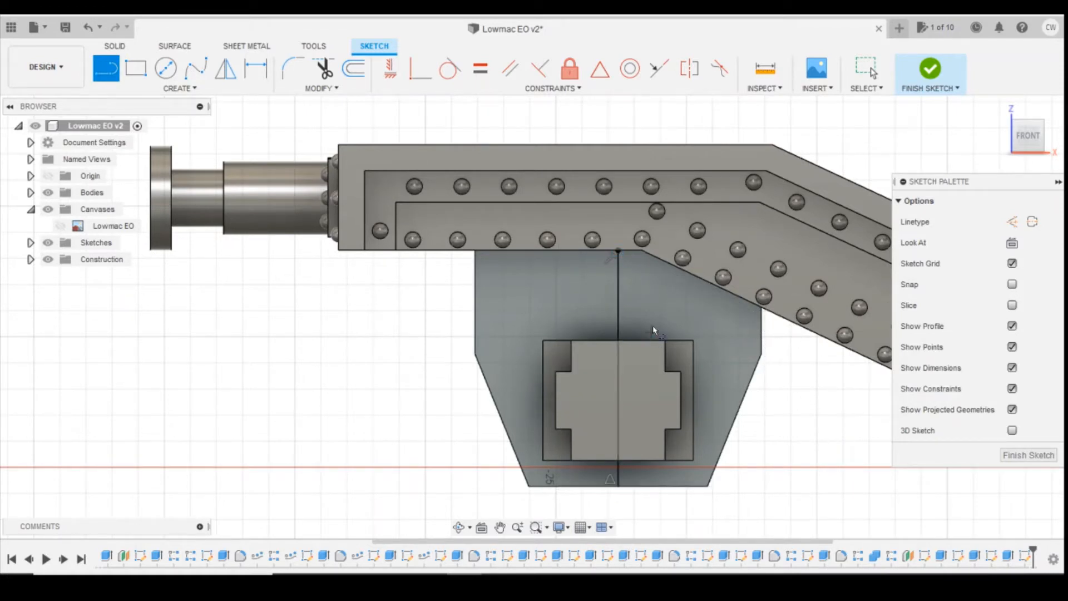
pyautogui.press('Escape')
pyautogui.click(618, 339)
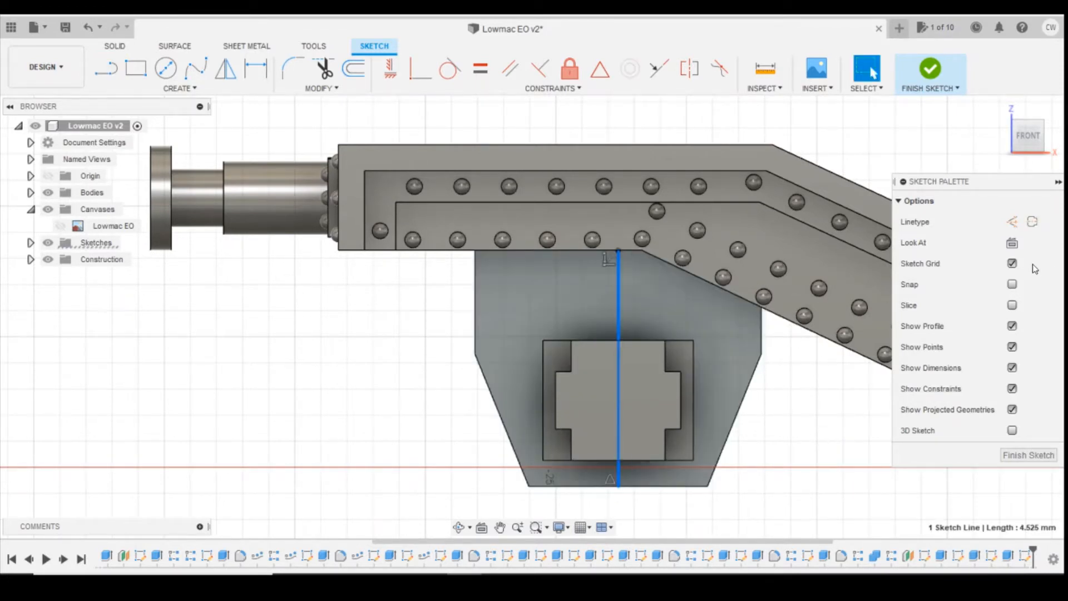
pyautogui.click(1012, 223)
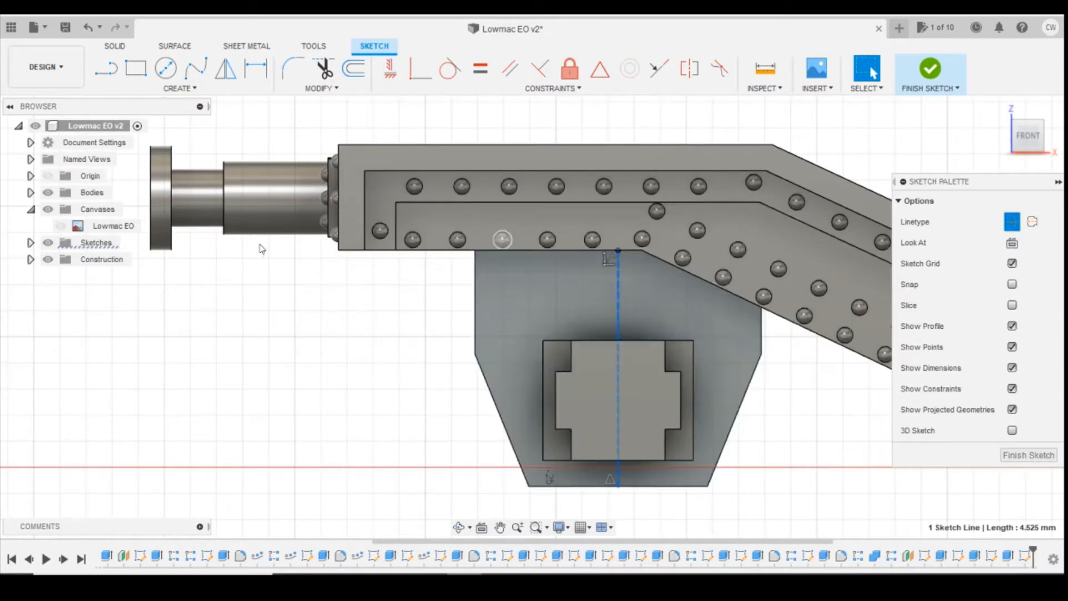
# Draw a solid horizontal line 2.5 mm long outward from the centreline toward the buffer end, above the axlebox
pyautogui.click(105, 68)
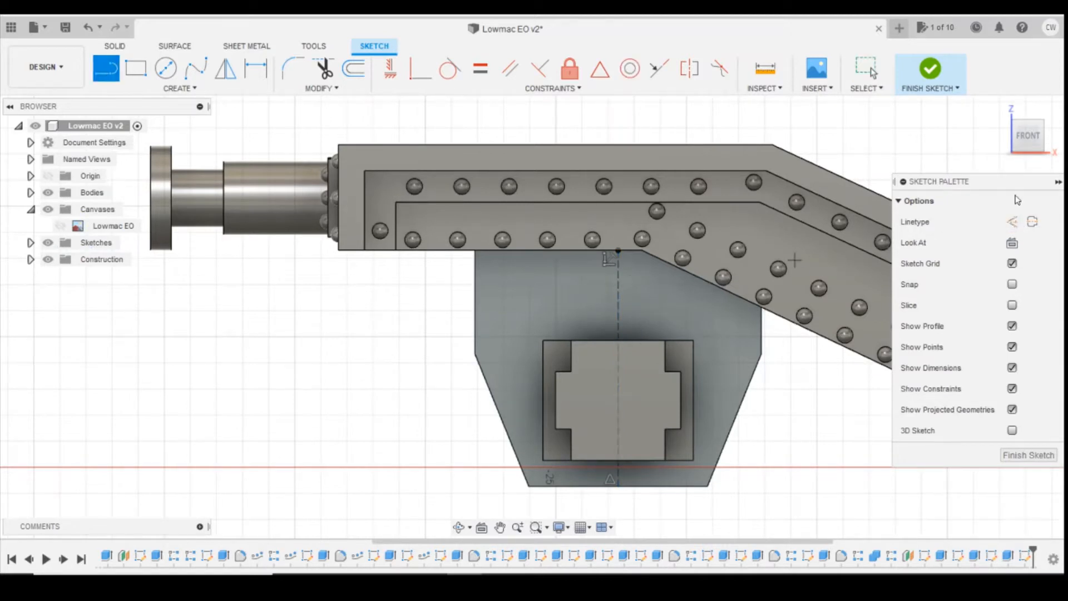
pyautogui.click(1018, 225)
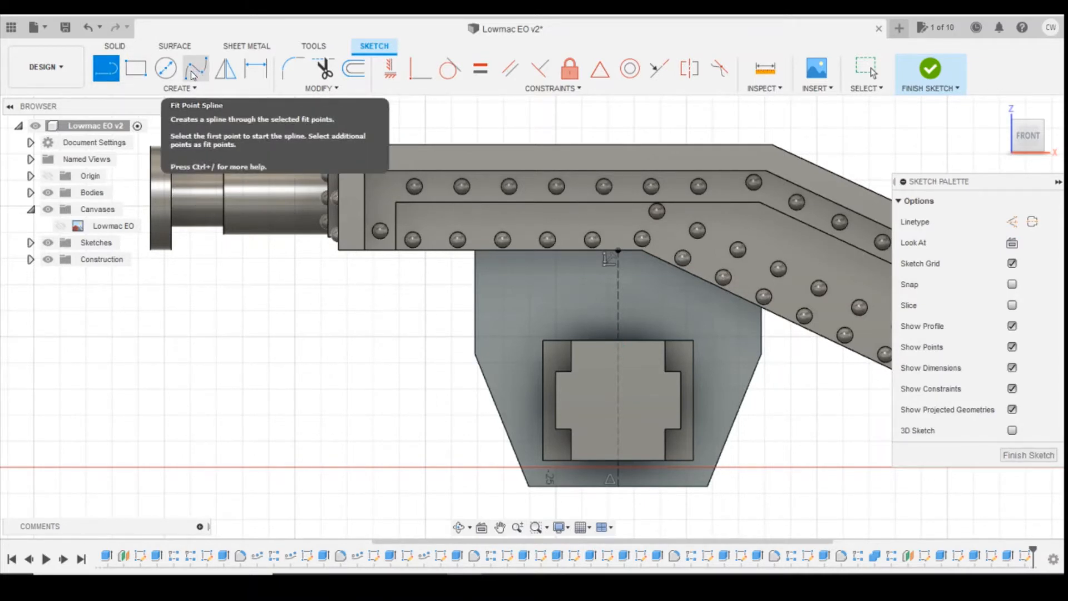
pyautogui.click(618, 284)
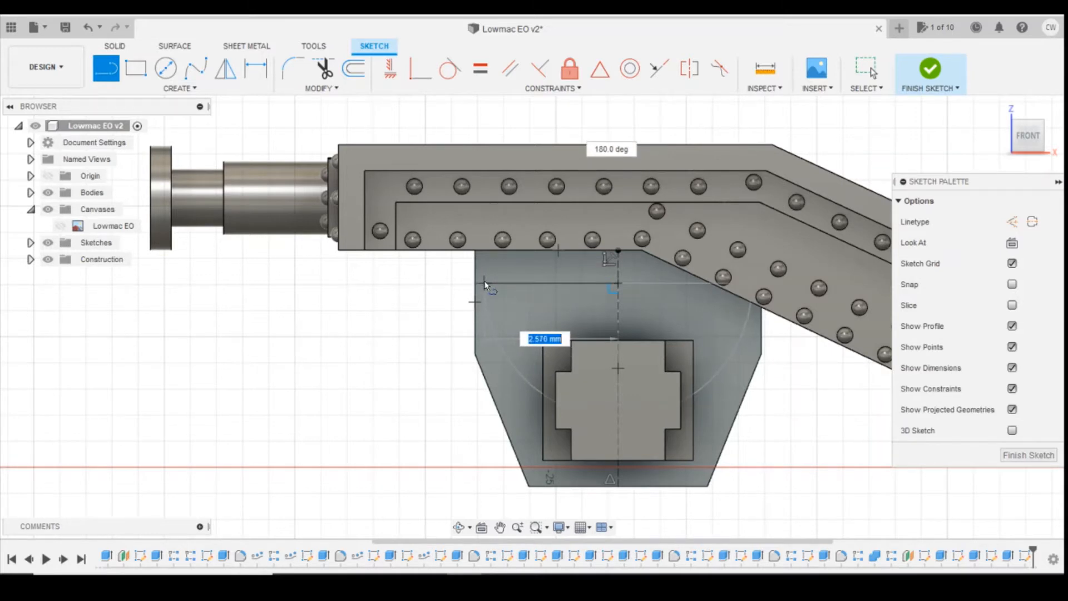
pyautogui.write('2')
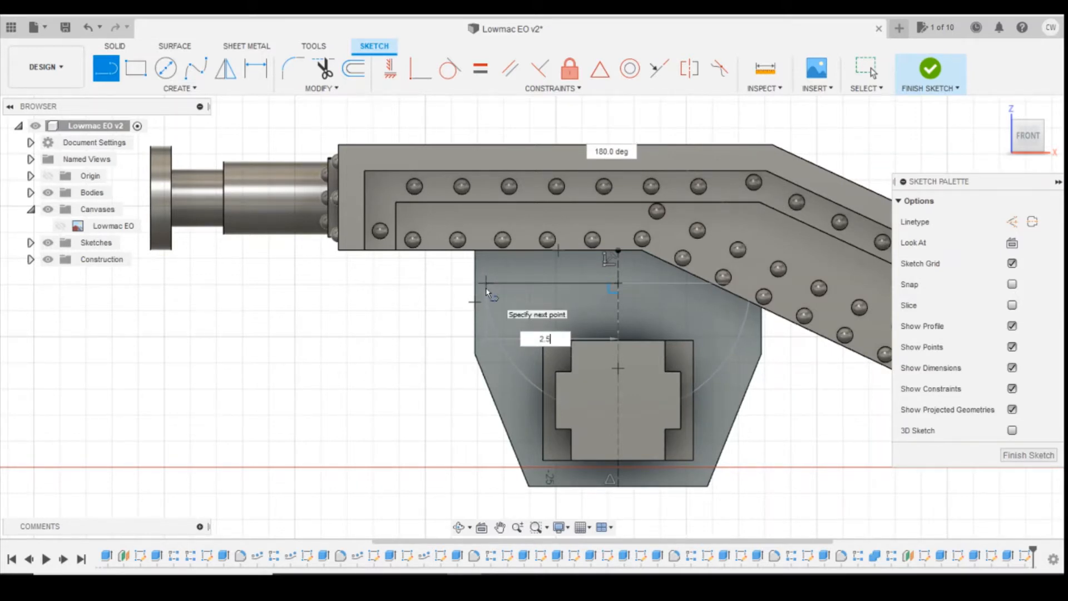
pyautogui.write('.5')
pyautogui.press('Return')
pyautogui.press('Escape')
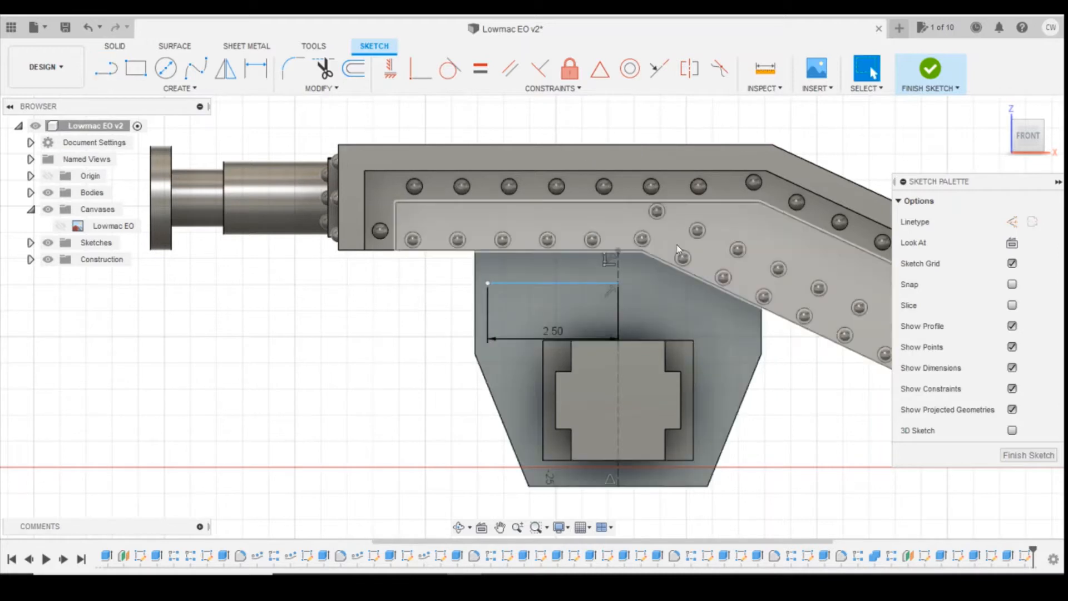
# Draw a 0.15 mm vertical line down the centreline from the inner end of the 2.5 mm line
pyautogui.scroll(2, 668, 261)
pyautogui.click(105, 68)
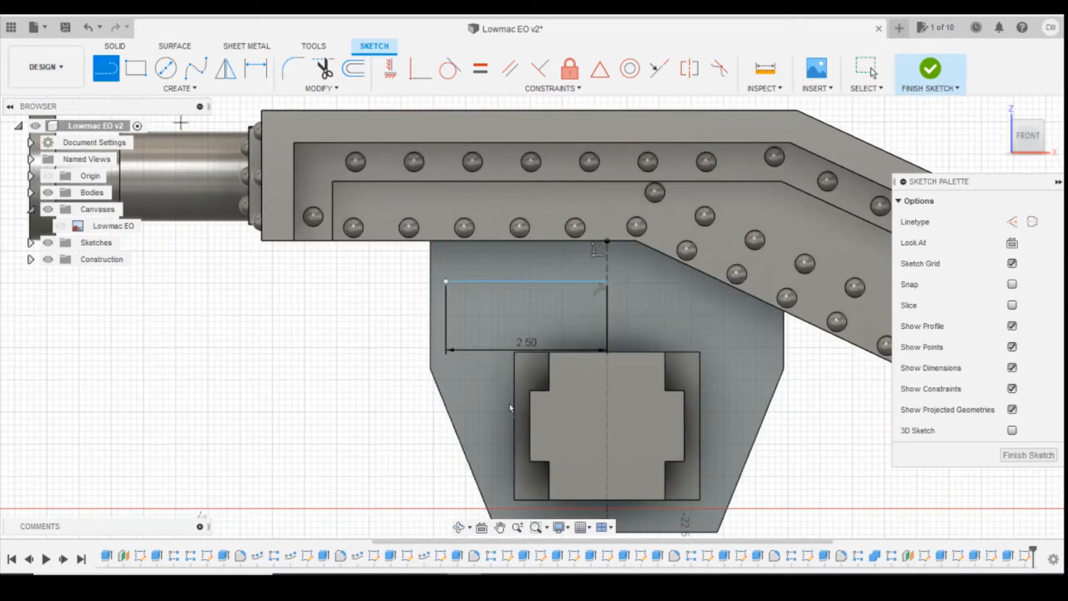
pyautogui.click(606, 284)
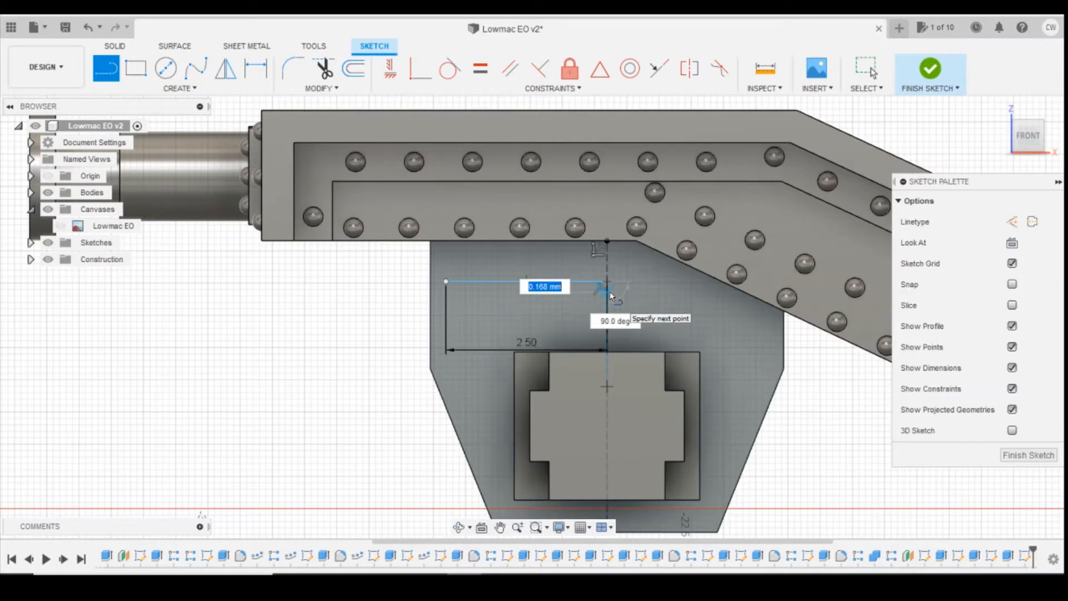
pyautogui.write('0.2')
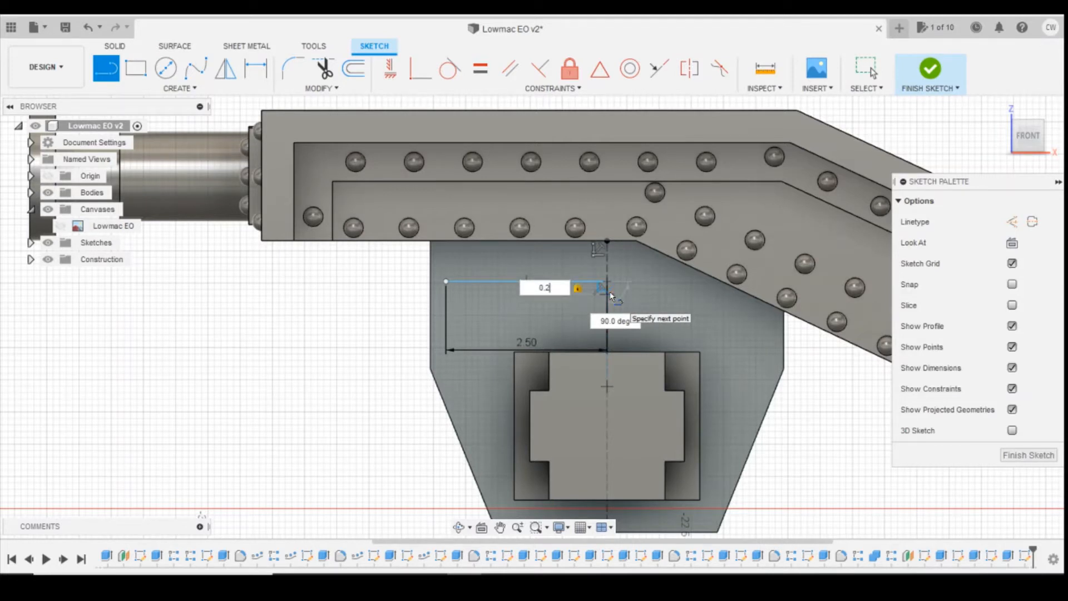
pyautogui.press('Return')
pyautogui.press('Escape')
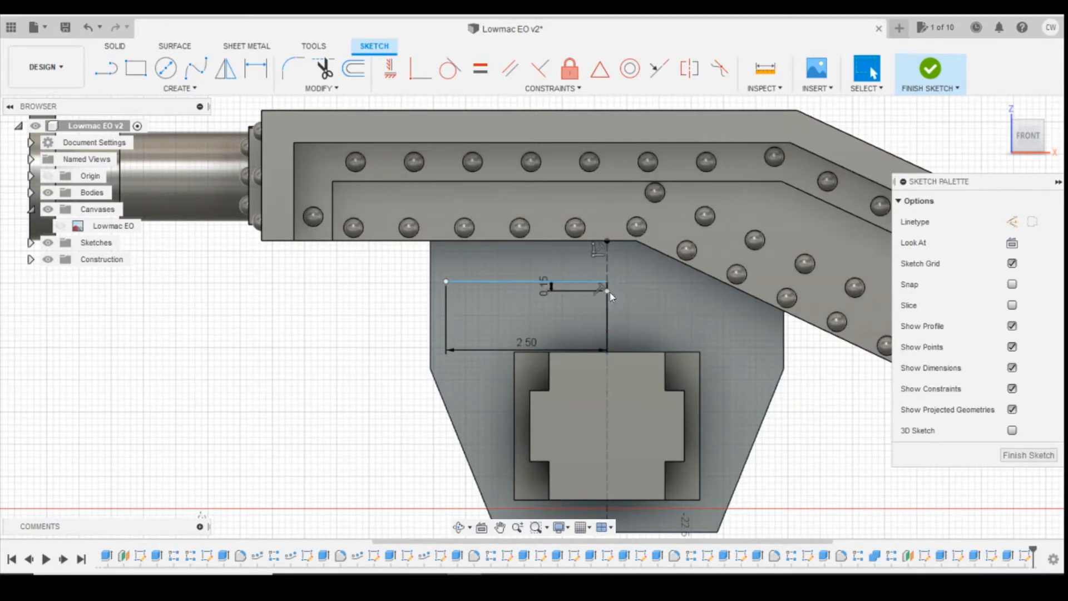
# Draw a shallow downward-bowed three-point arc from the short line's lower end to the 2.5 mm line's outer end, and fix it
pyautogui.click(117, 88)
pyautogui.moveTo(201, 150)
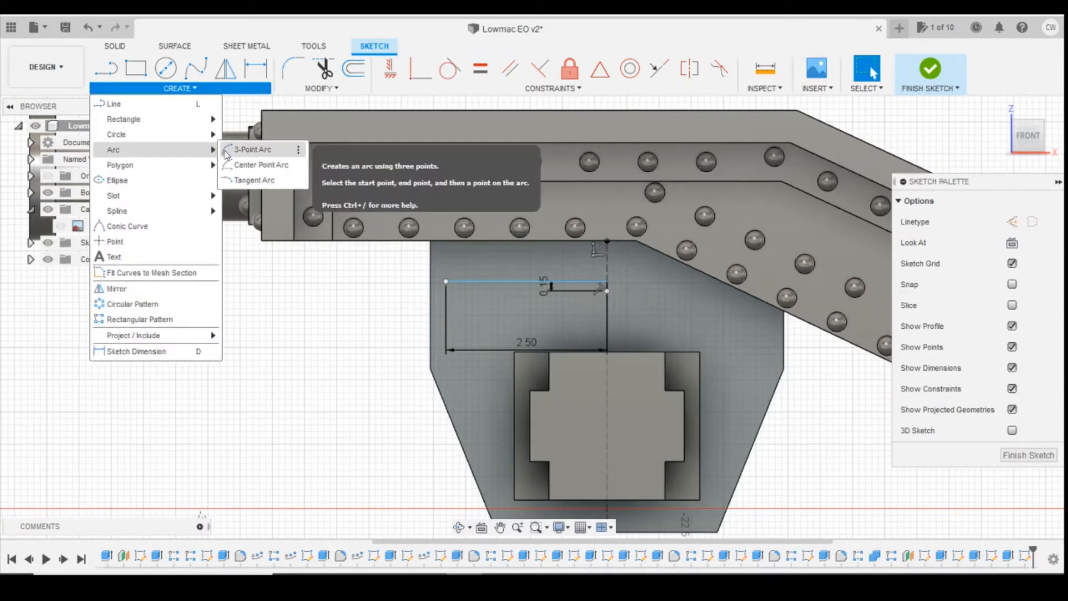
pyautogui.click(251, 151)
pyautogui.click(608, 290)
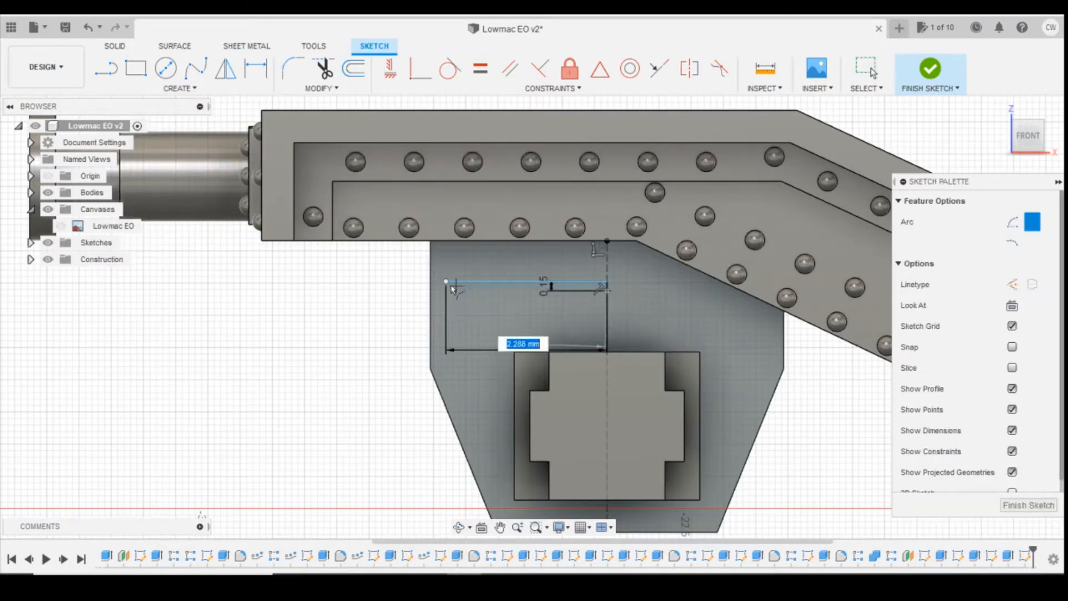
pyautogui.click(445, 281)
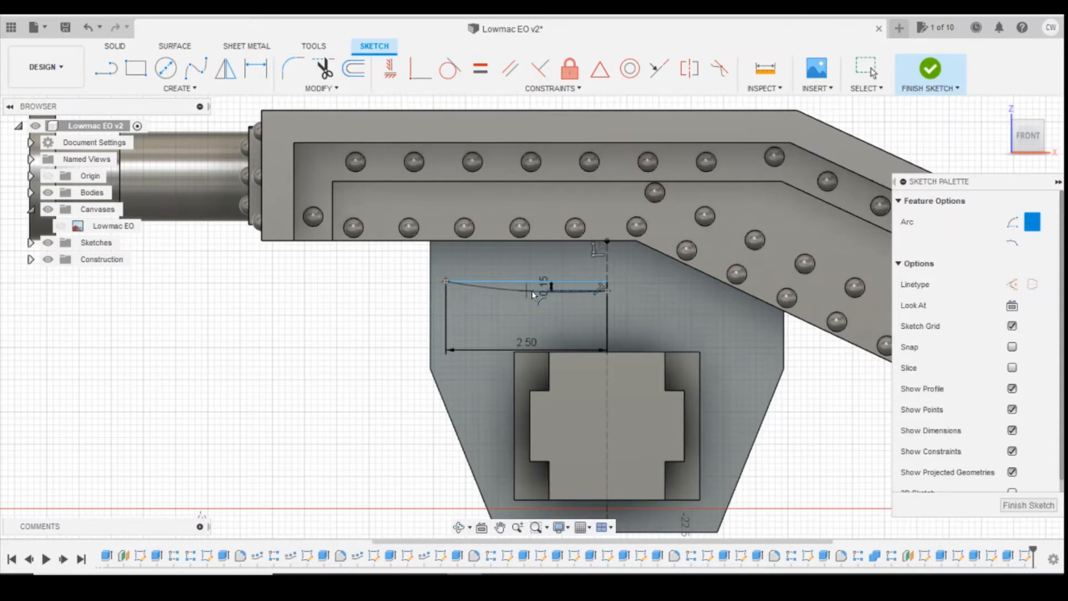
pyautogui.scroll(5, 532, 292)
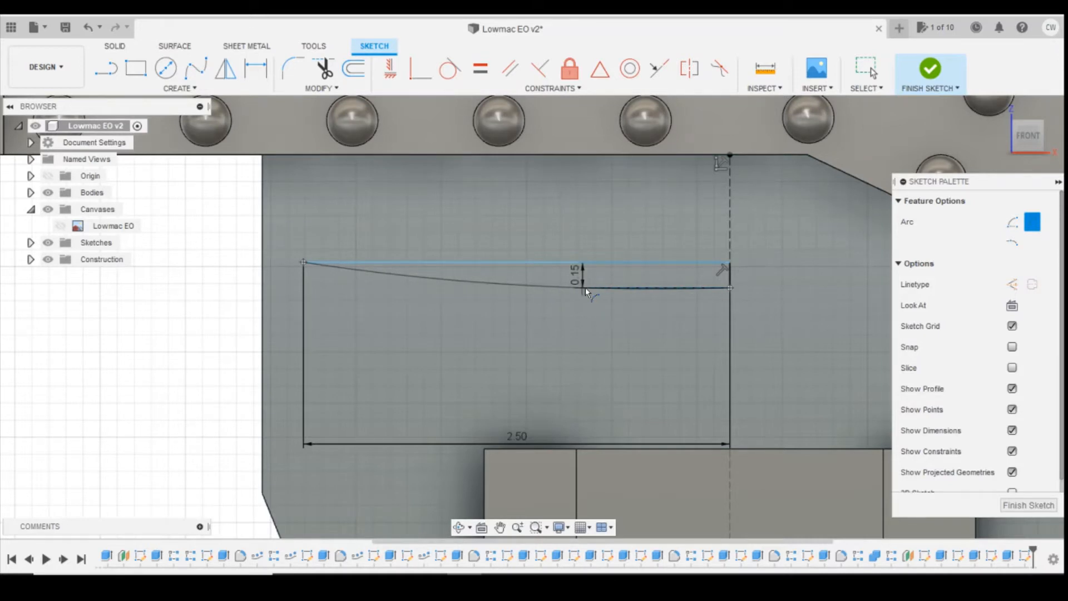
pyautogui.click(615, 292)
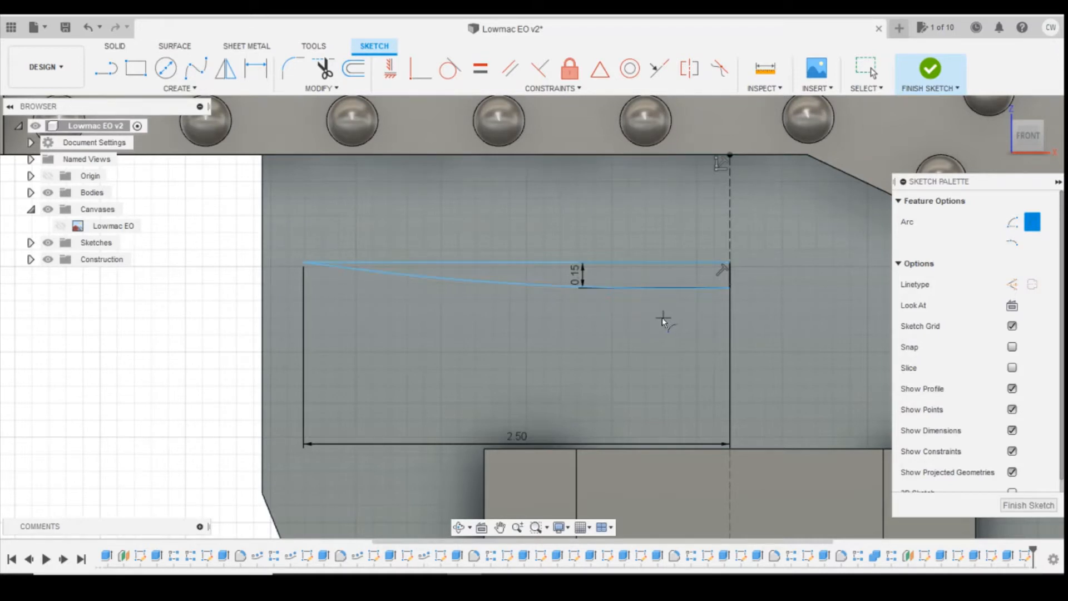
pyautogui.scroll(-4, 506, 281)
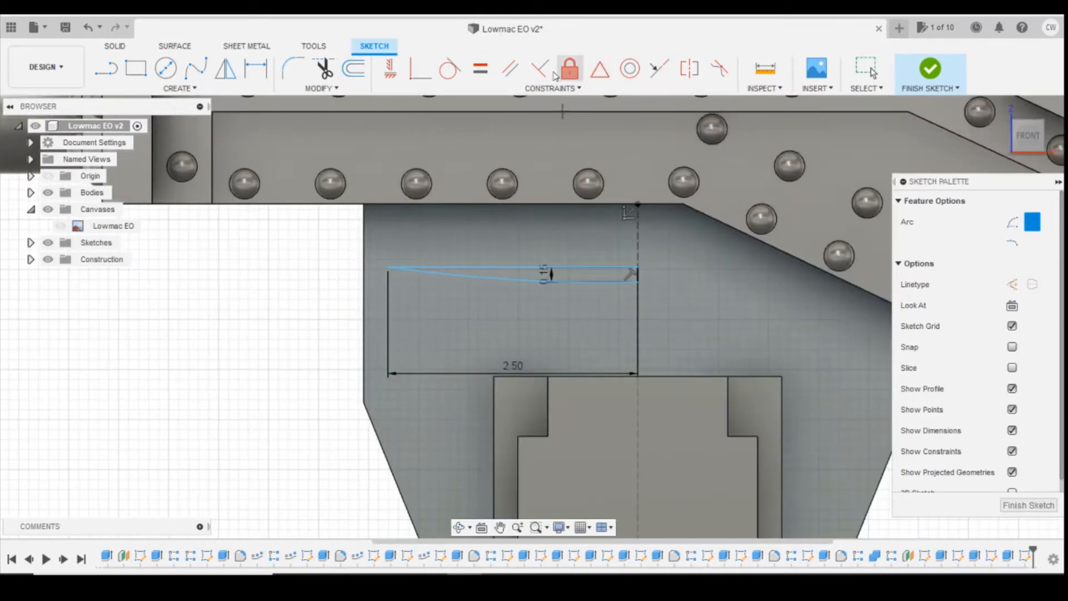
pyautogui.click(570, 70)
pyautogui.click(565, 283)
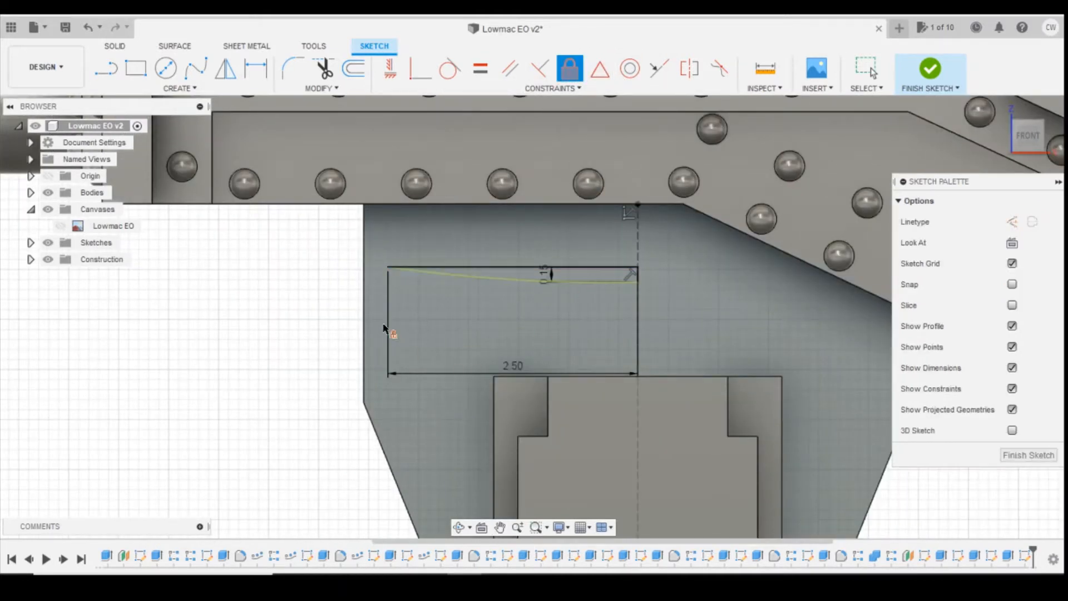
# Draw a 0.2 mm vertical line downward from the outer end of the 2.5 mm line
pyautogui.scroll(-2, 310, 293)
pyautogui.scroll(2, 498, 254)
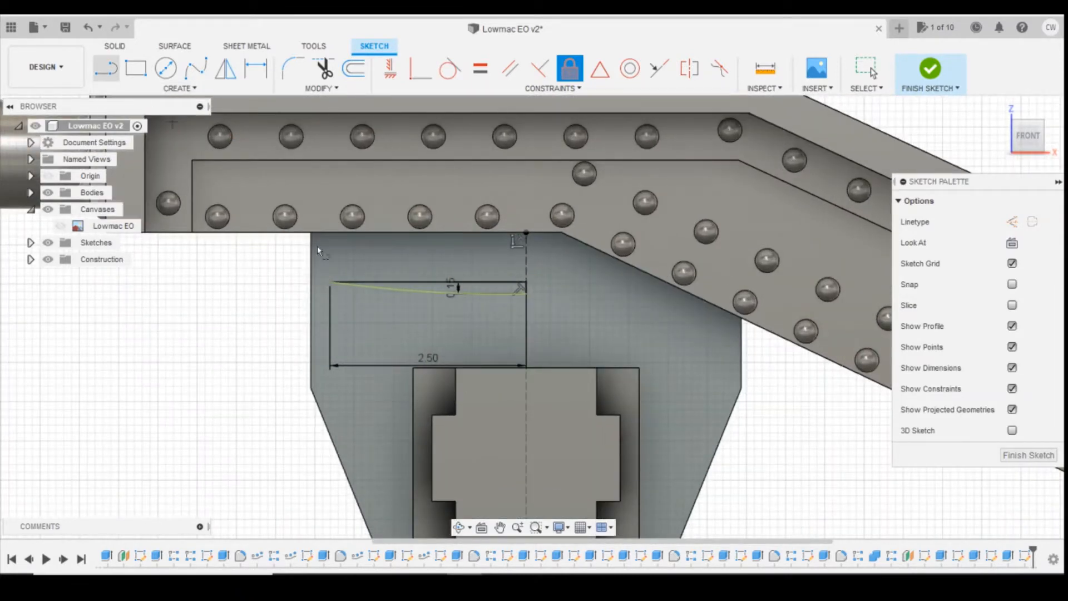
pyautogui.press('l')
pyautogui.click(328, 285)
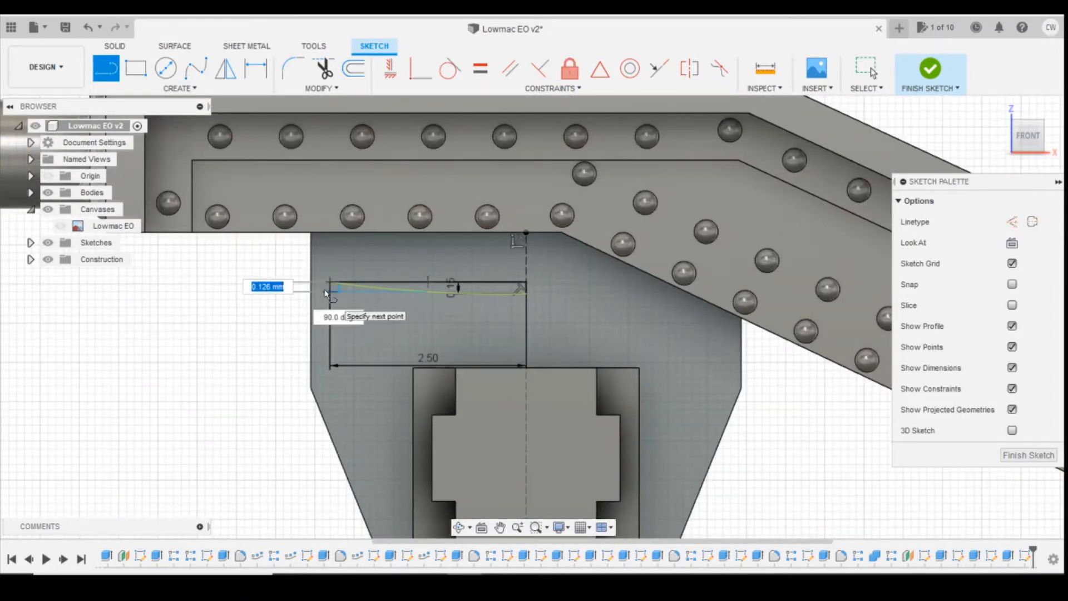
pyautogui.write('0.2')
pyautogui.press('Return')
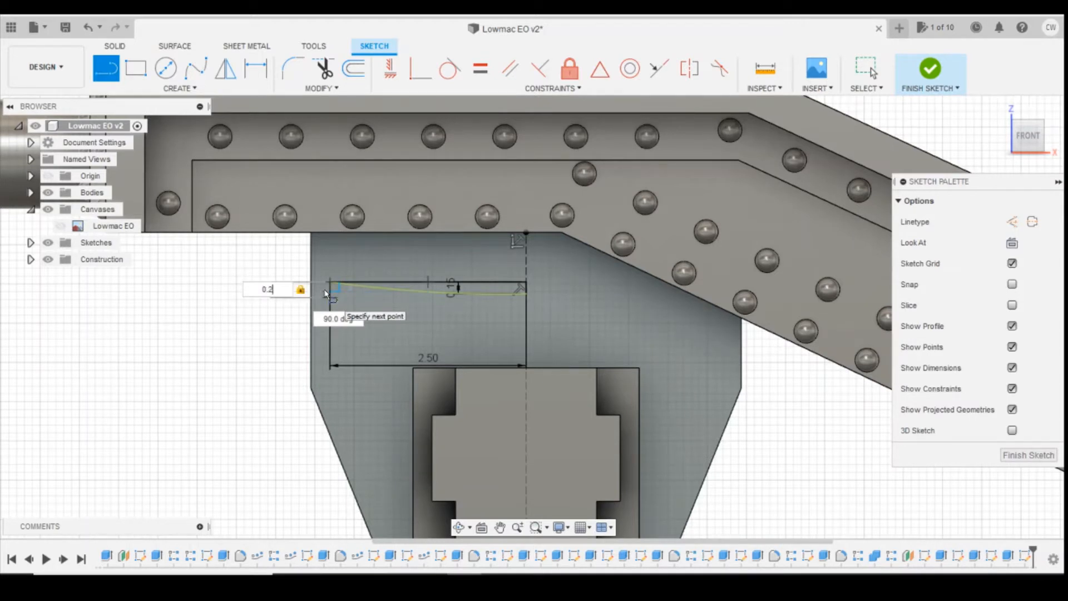
pyautogui.press('Escape')
pyautogui.click(441, 295)
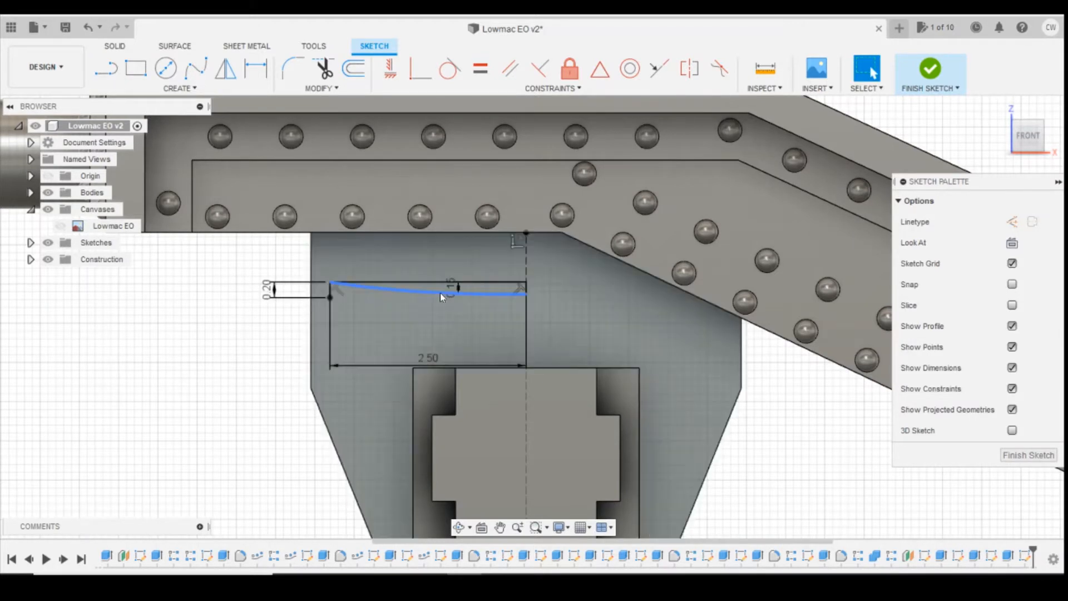
pyautogui.press('o')
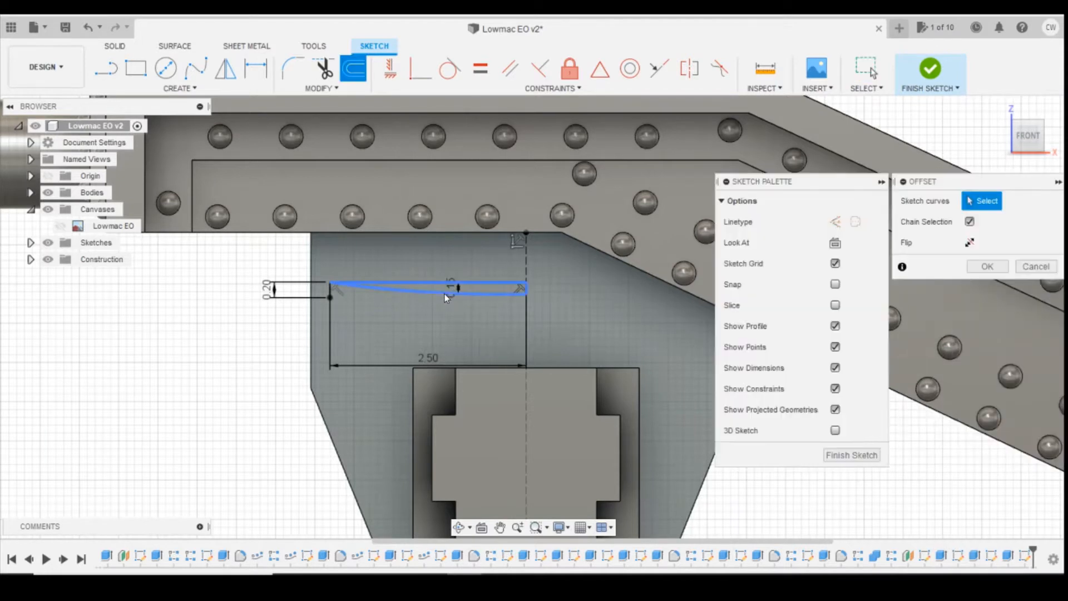
pyautogui.click(435, 294)
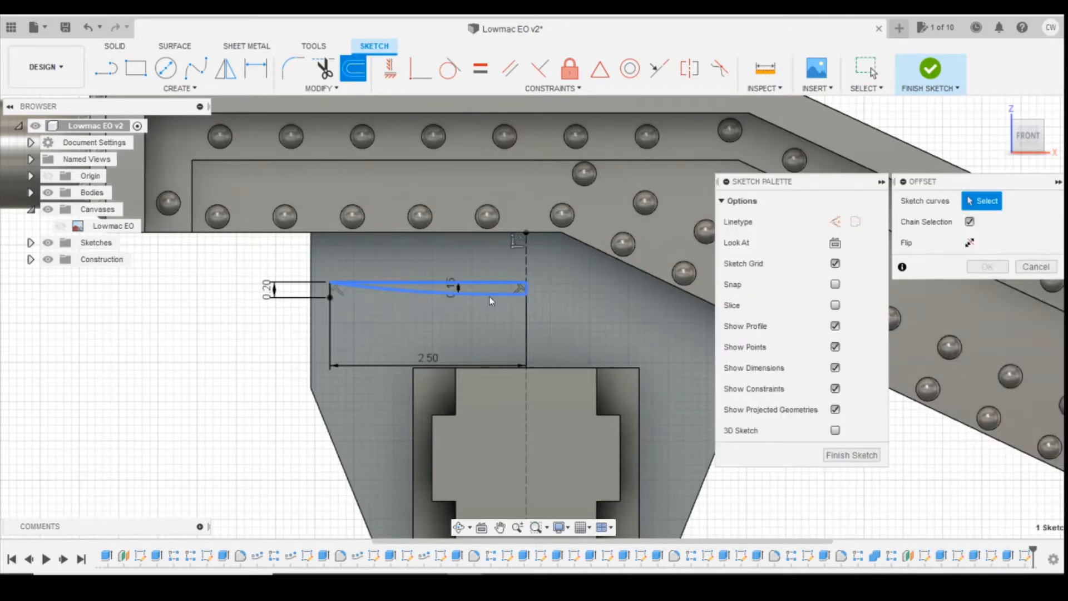
pyautogui.click(970, 223)
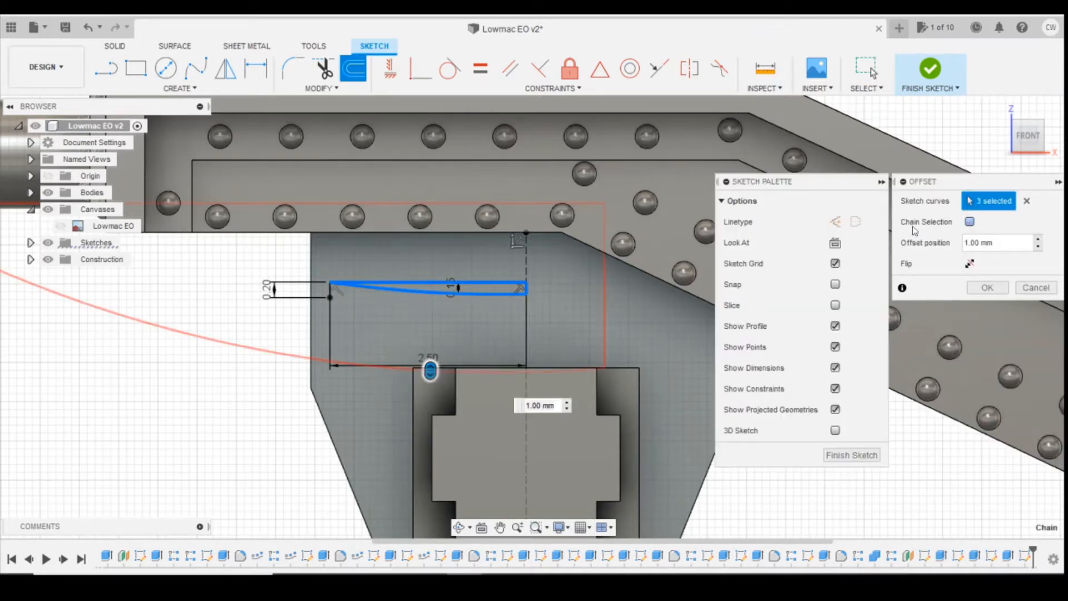
pyautogui.click(1036, 288)
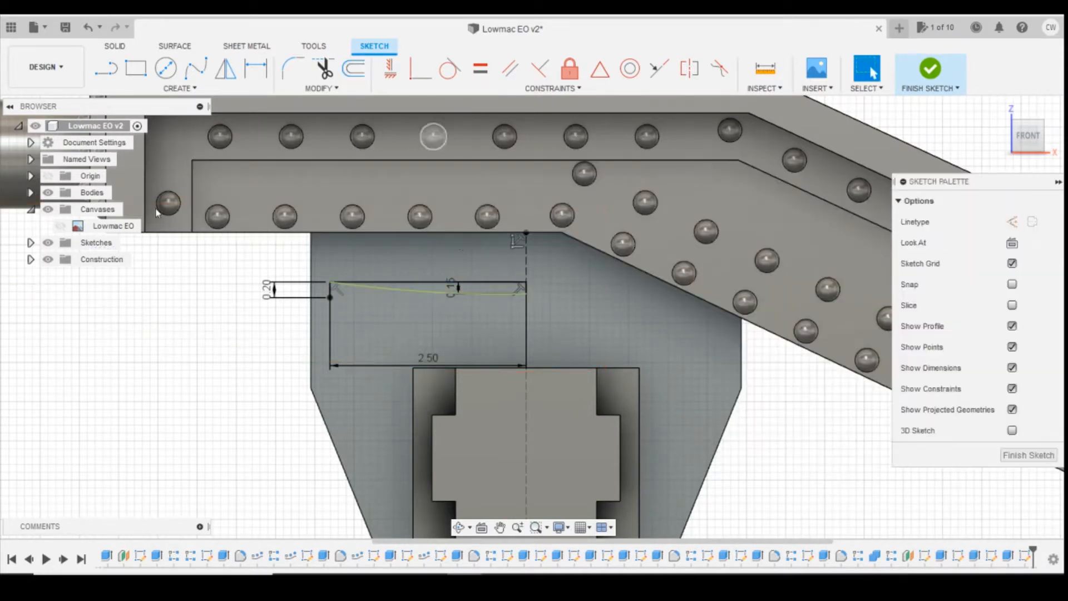
# Offset only the shallow arc above the axlebox downward by 0.2 mm, with chain selection off
pyautogui.click(360, 77)
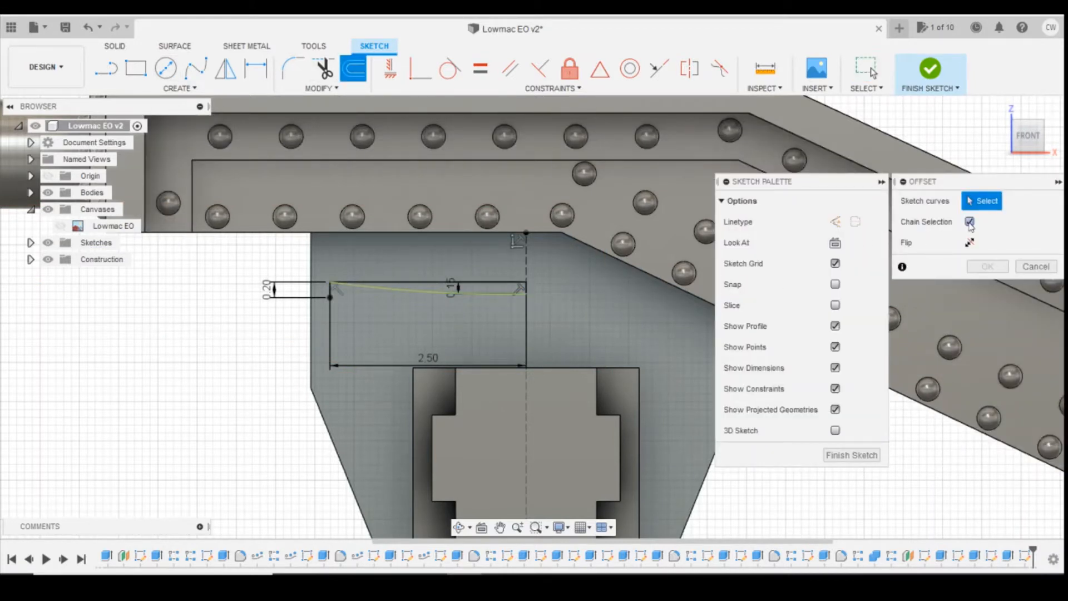
pyautogui.click(473, 295)
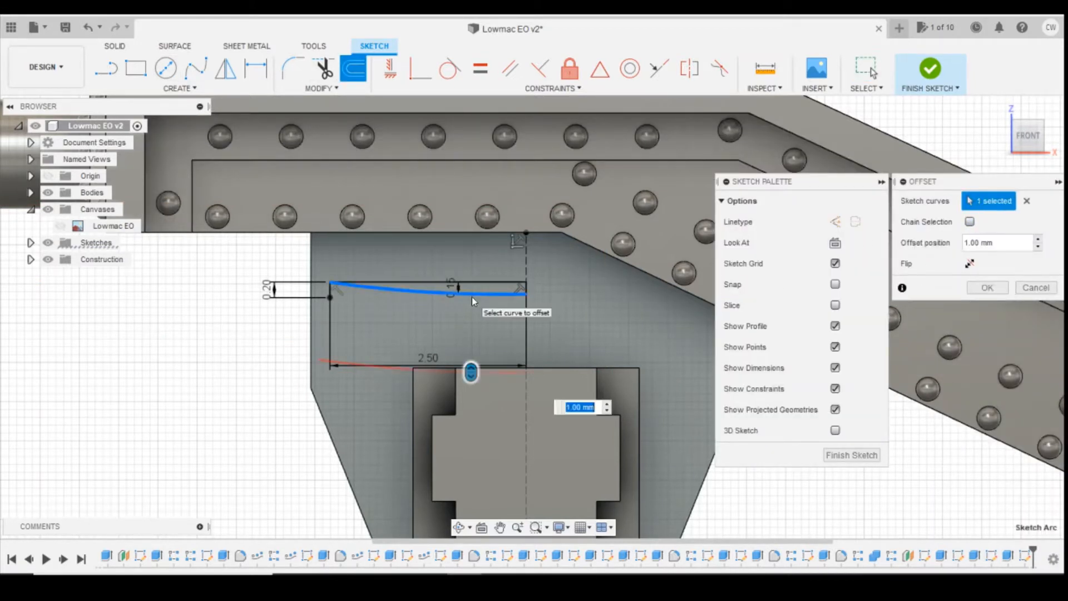
pyautogui.moveTo(471, 367); pyautogui.dragTo(473, 310)
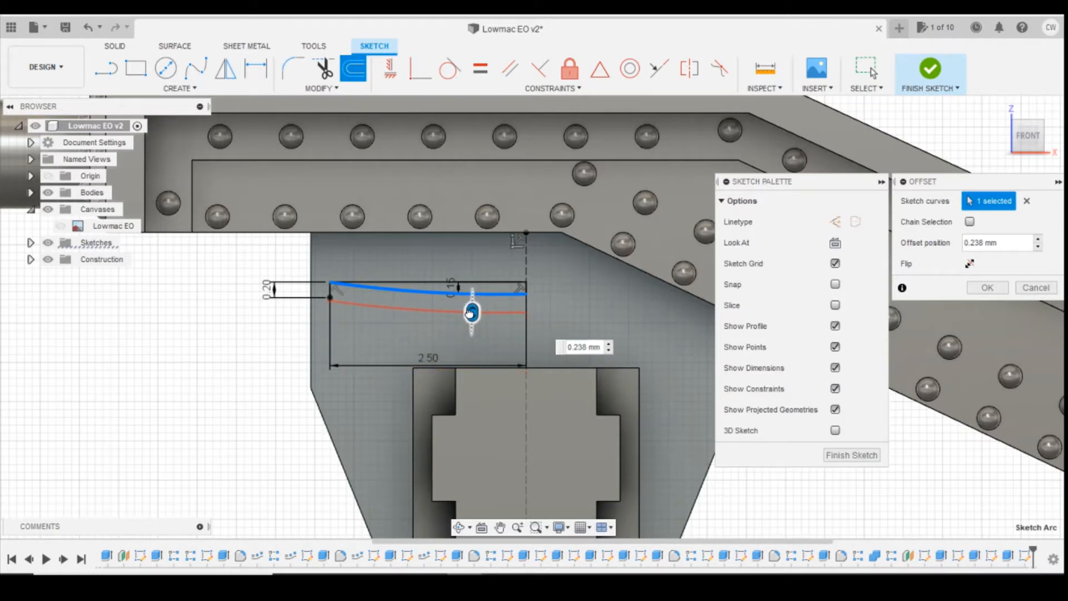
pyautogui.write('0.2')
pyautogui.press('Return')
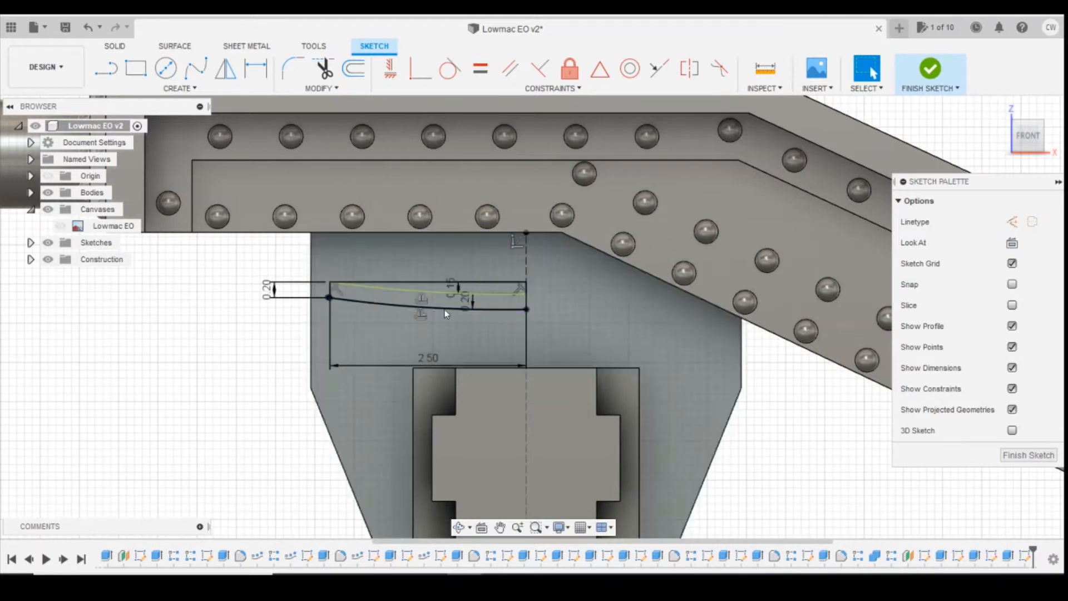
# Offset the original arc downward twice more, at 0.4 mm and 0.6 mm
pyautogui.click(359, 68)
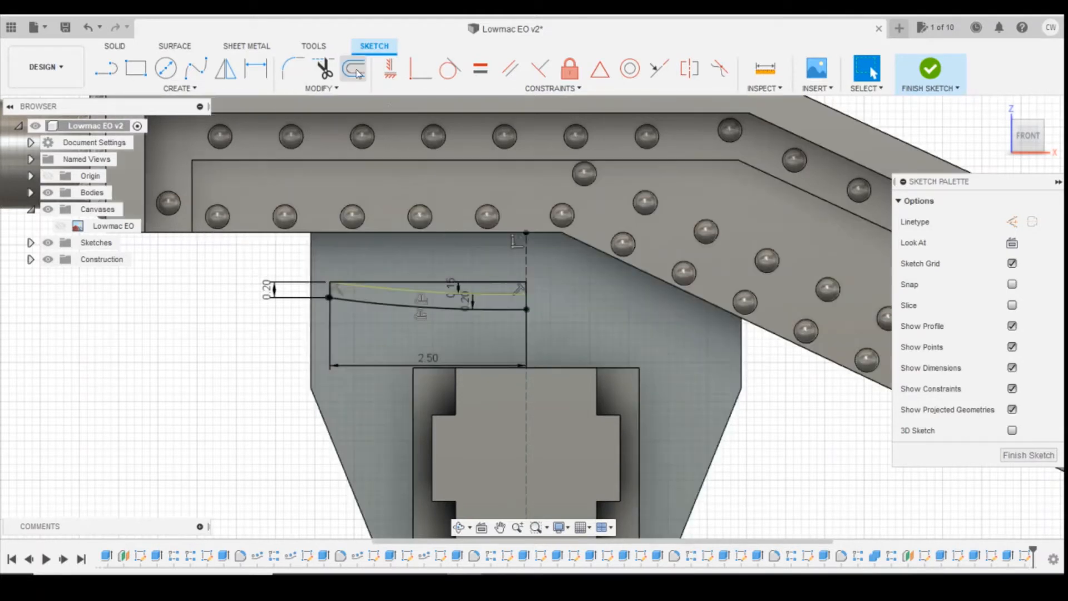
pyautogui.click(478, 291)
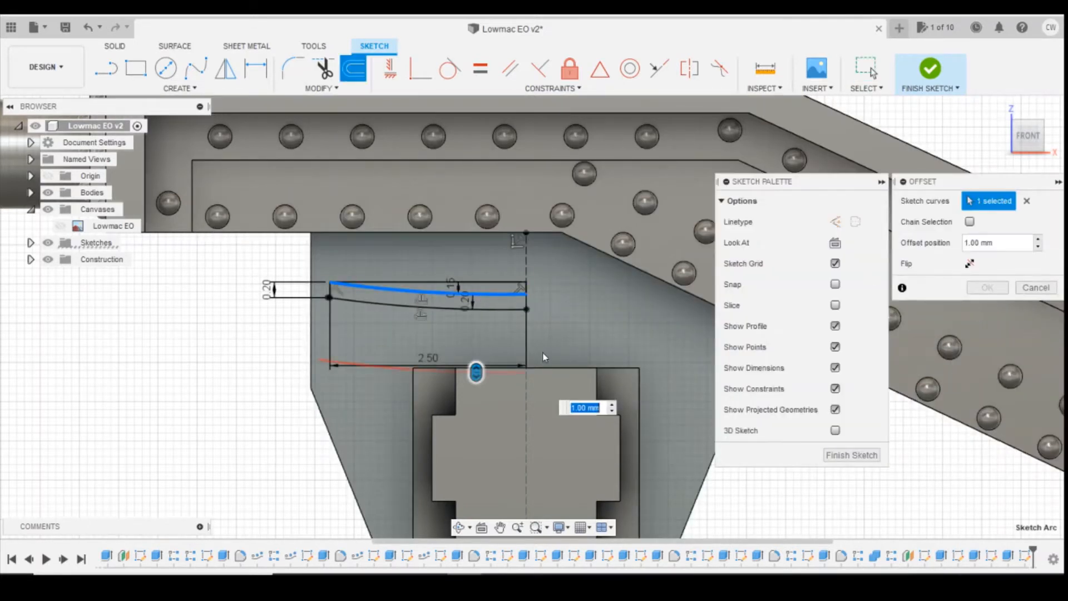
pyautogui.write('0.4')
pyautogui.press('Return')
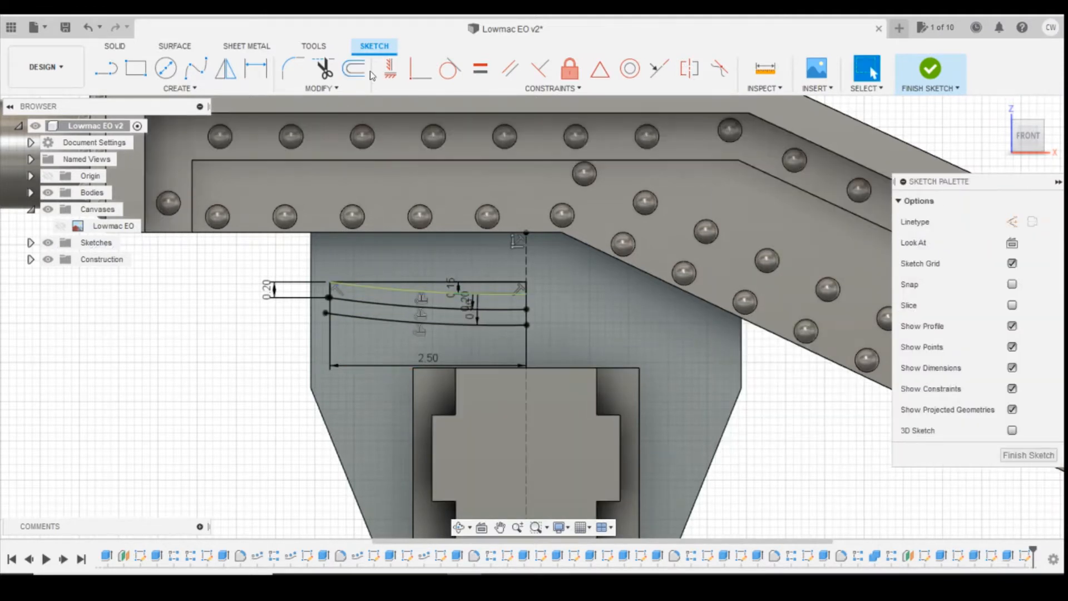
pyautogui.click(354, 68)
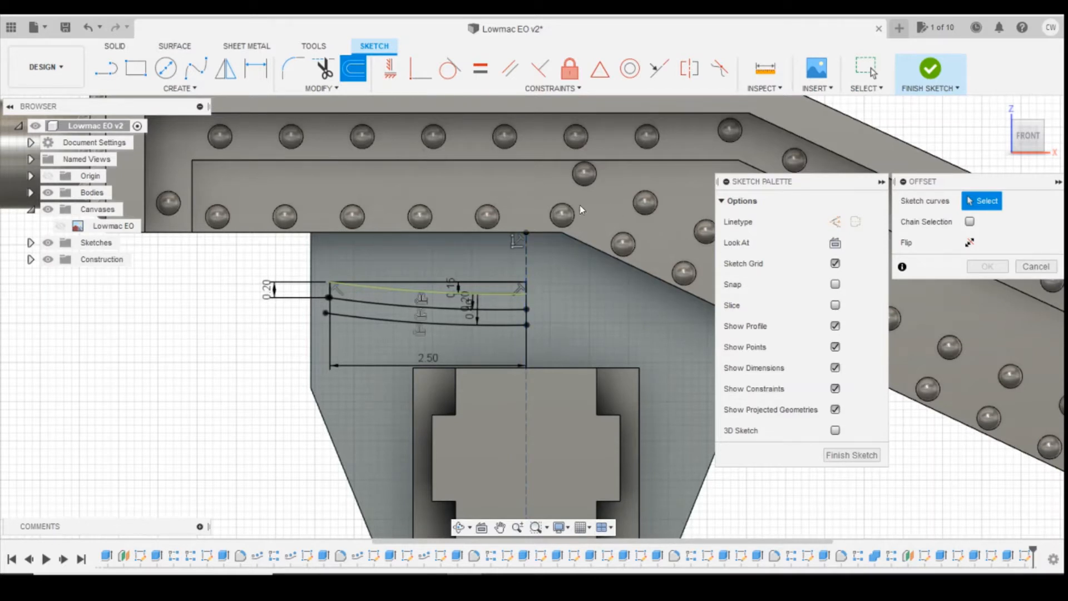
pyautogui.click(464, 290)
pyautogui.write('0')
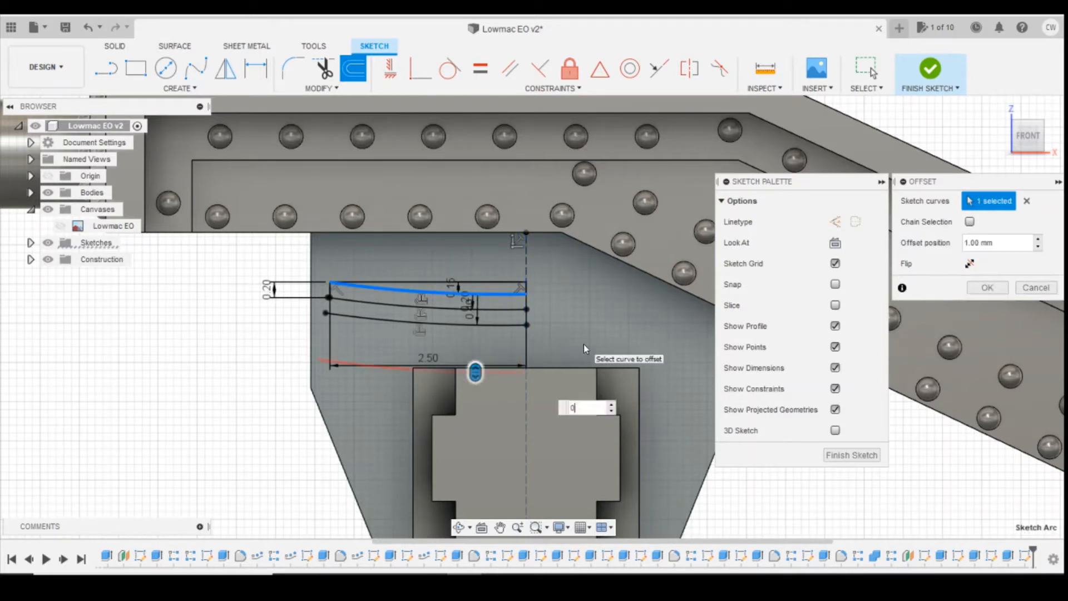
pyautogui.write('.6')
pyautogui.press('Return')
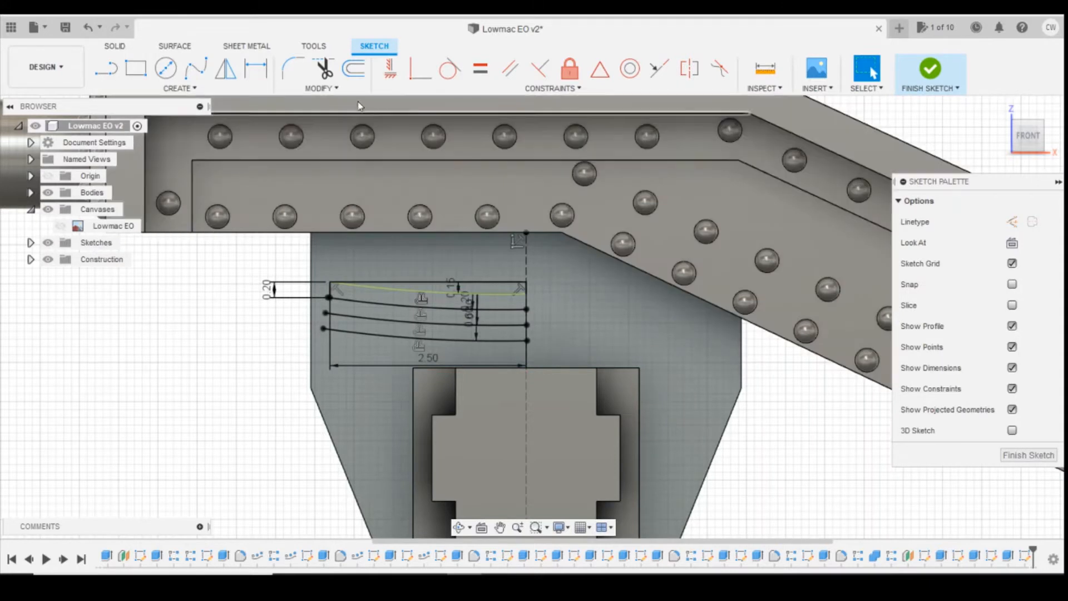
# Add two further downward offsets of the original arc, at 0.8 mm and 1 mm
pyautogui.click(354, 68)
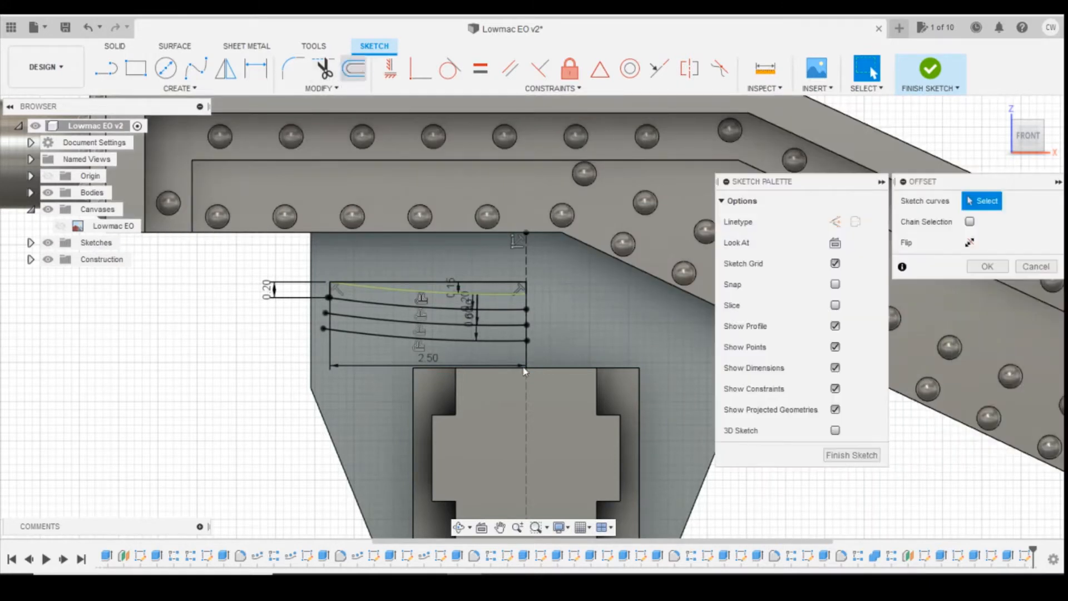
pyautogui.click(512, 294)
pyautogui.write('0')
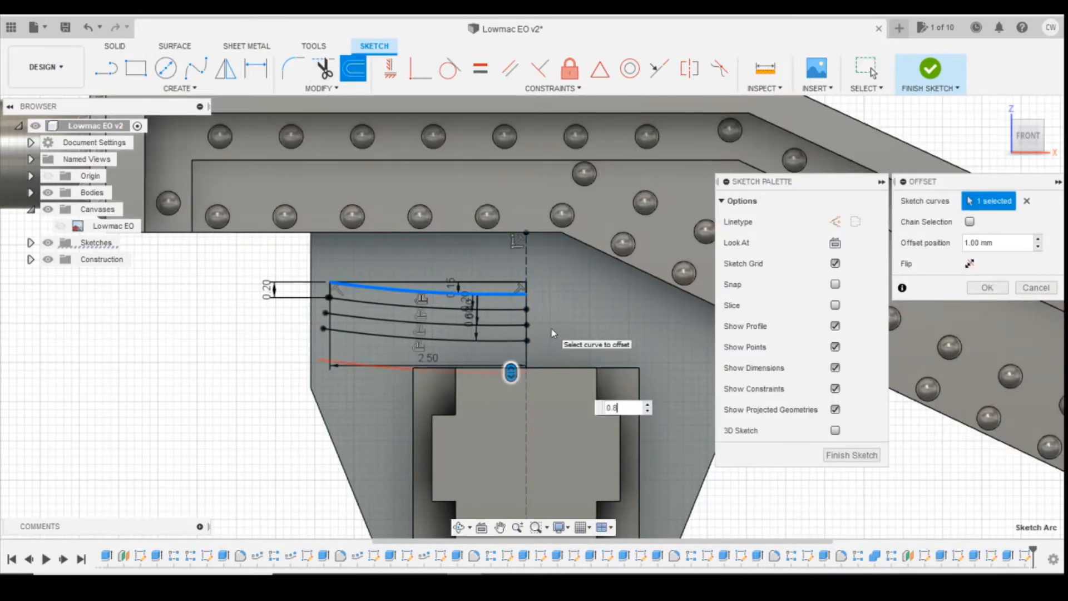
pyautogui.write('.8')
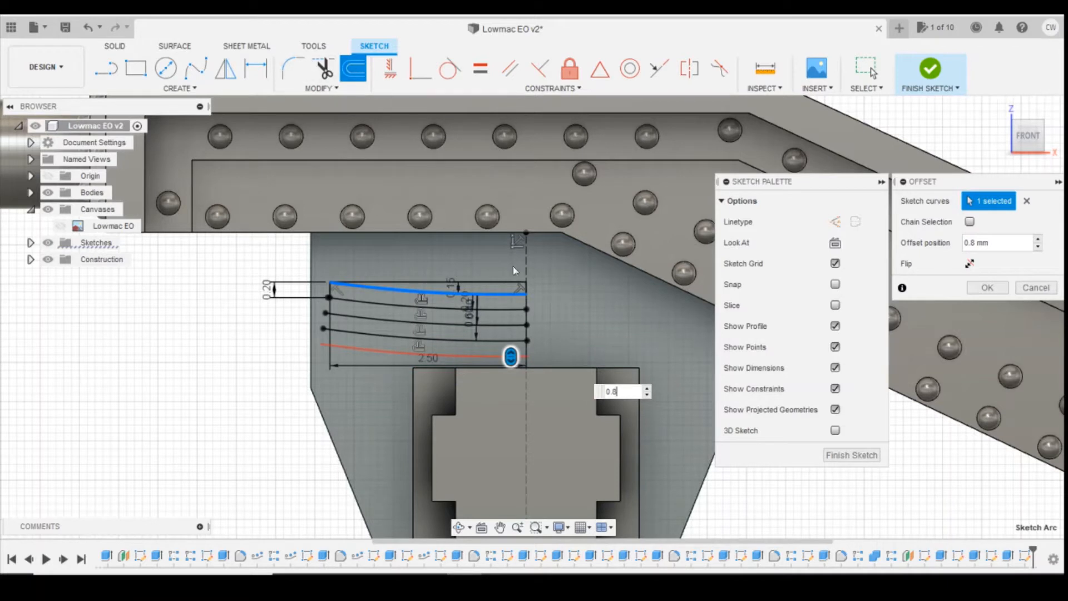
pyautogui.press('Return')
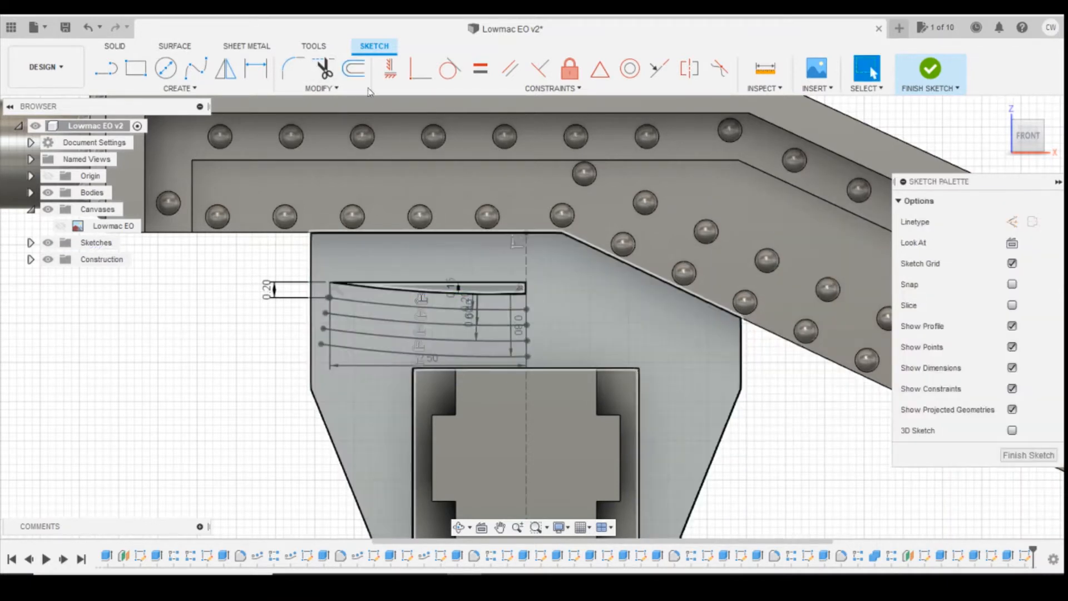
pyautogui.click(365, 74)
pyautogui.click(498, 299)
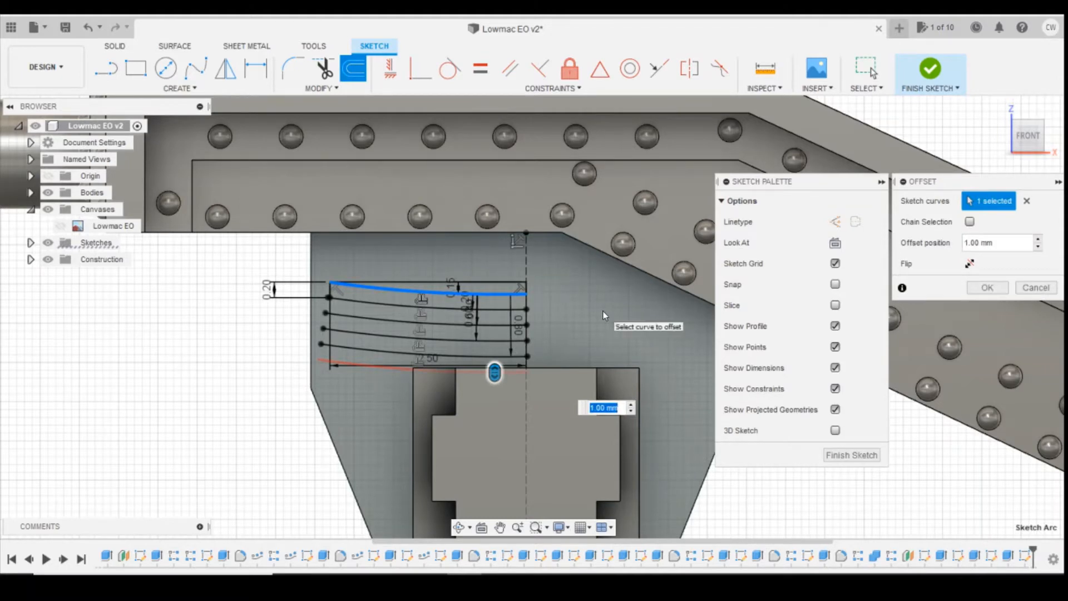
pyautogui.press('Return')
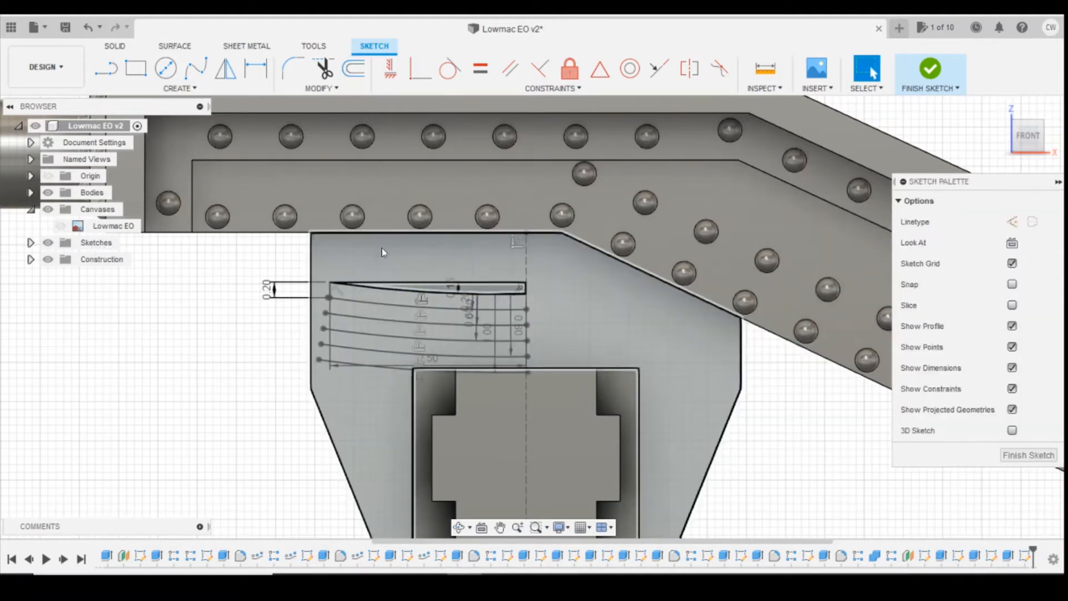
# Delete the 0.2 mm vertical line at the outer end of the 2.5 mm line
pyautogui.scroll(5, 329, 288)
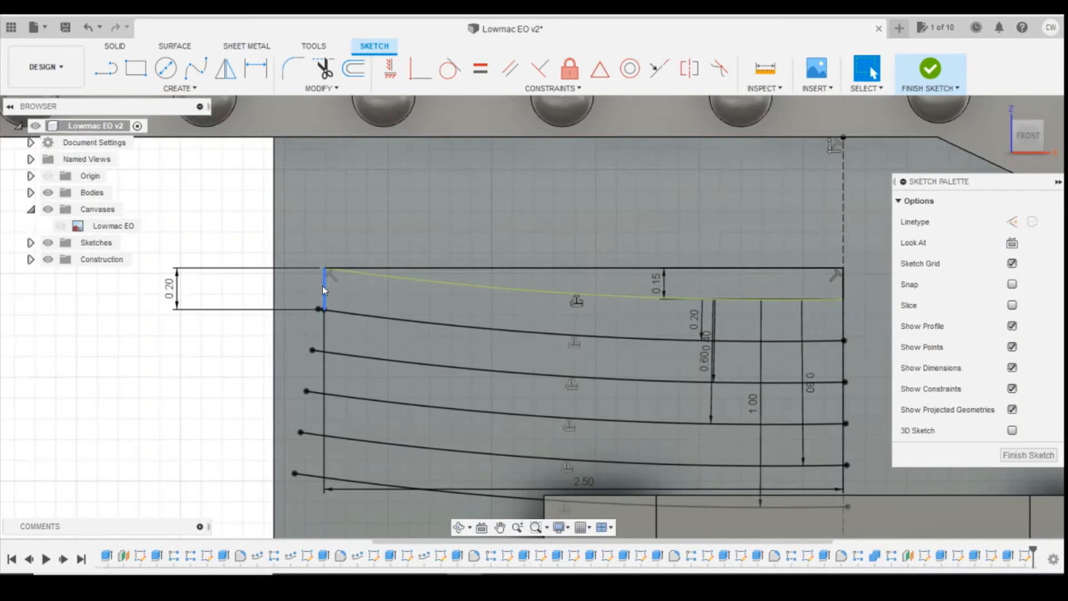
pyautogui.click(323, 286)
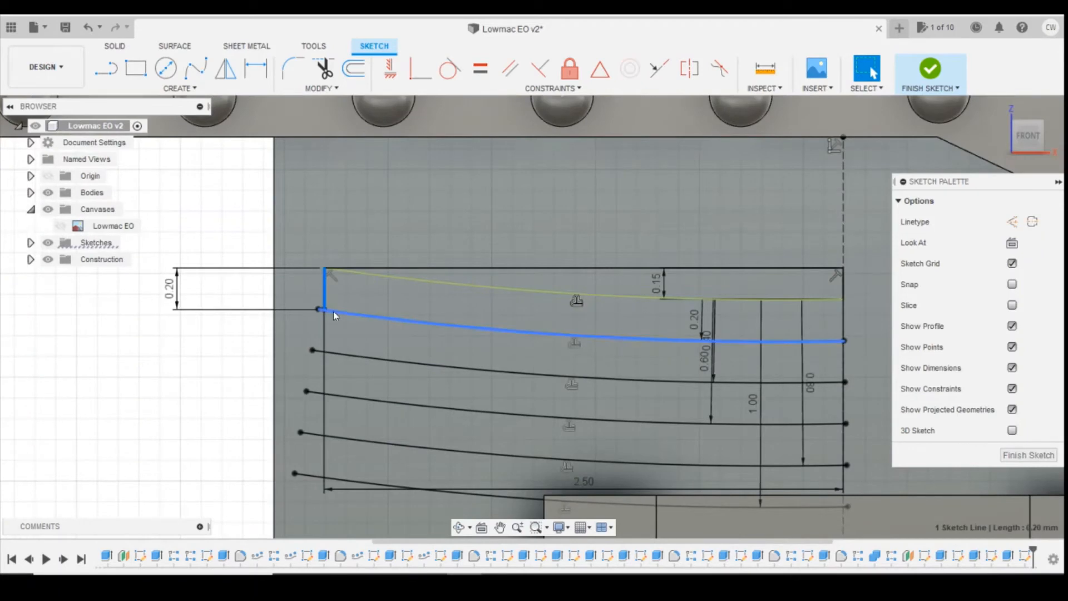
pyautogui.press('Escape')
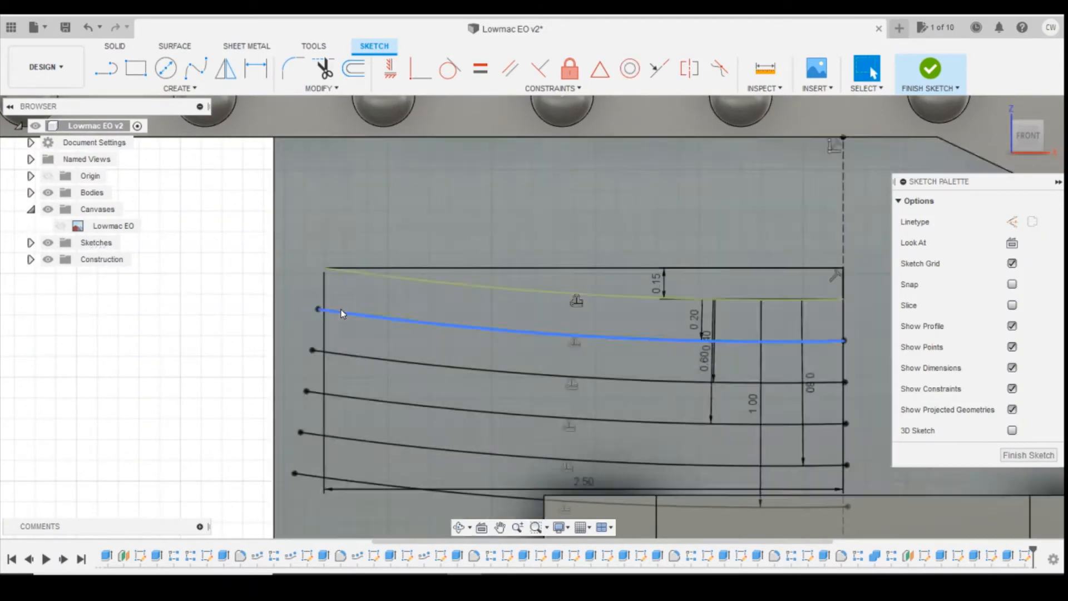
pyautogui.scroll(-2, 575, 313)
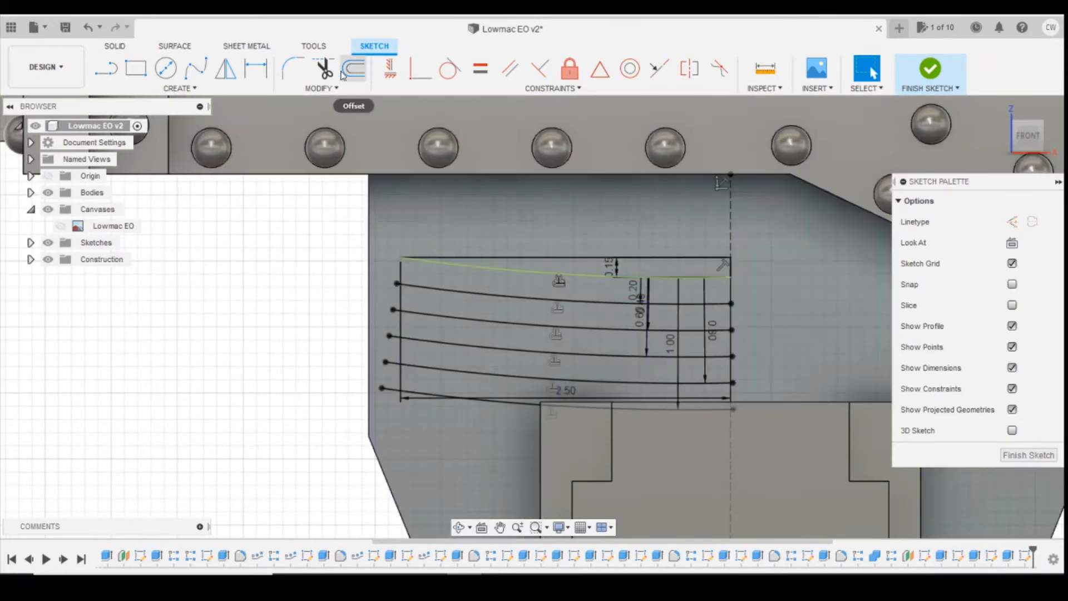
# Draw a vertical line about 0.2 mm long from the 2.5 mm line's outer end down to the first offset arc
pyautogui.click(105, 68)
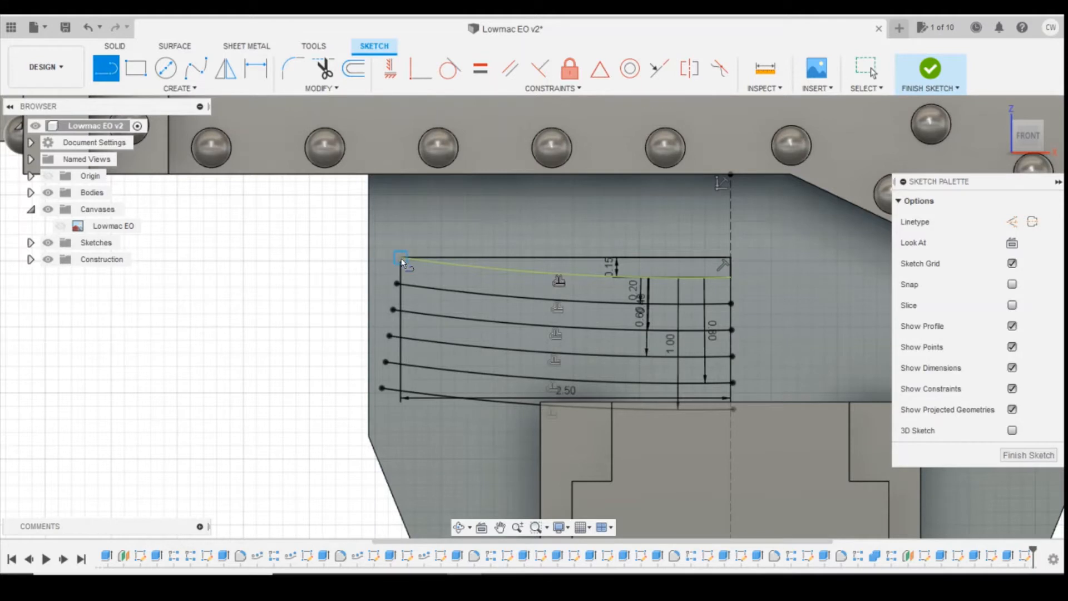
pyautogui.click(398, 281)
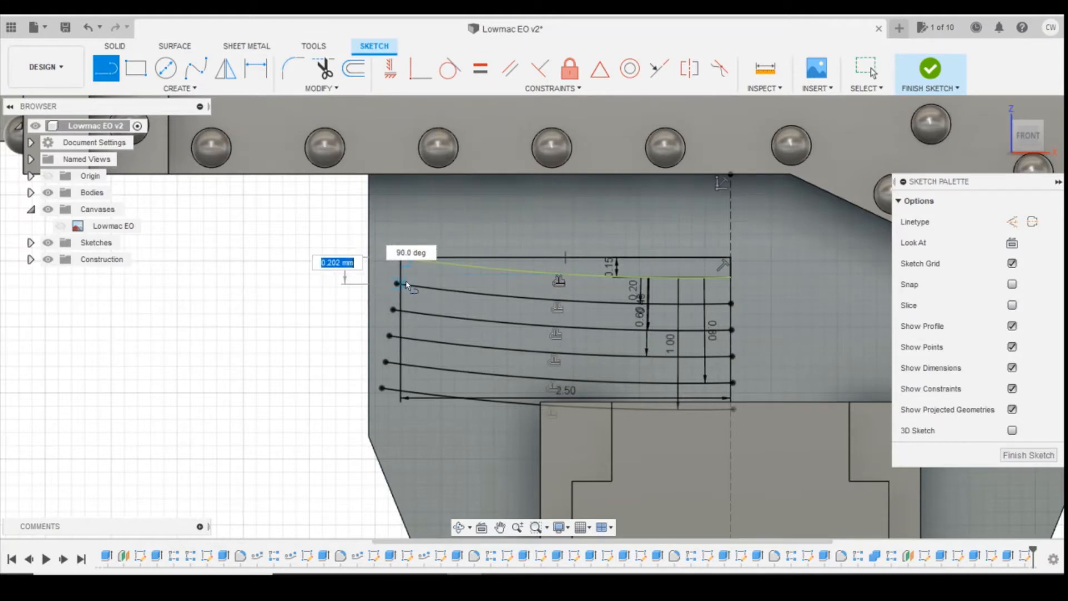
pyautogui.press('Escape')
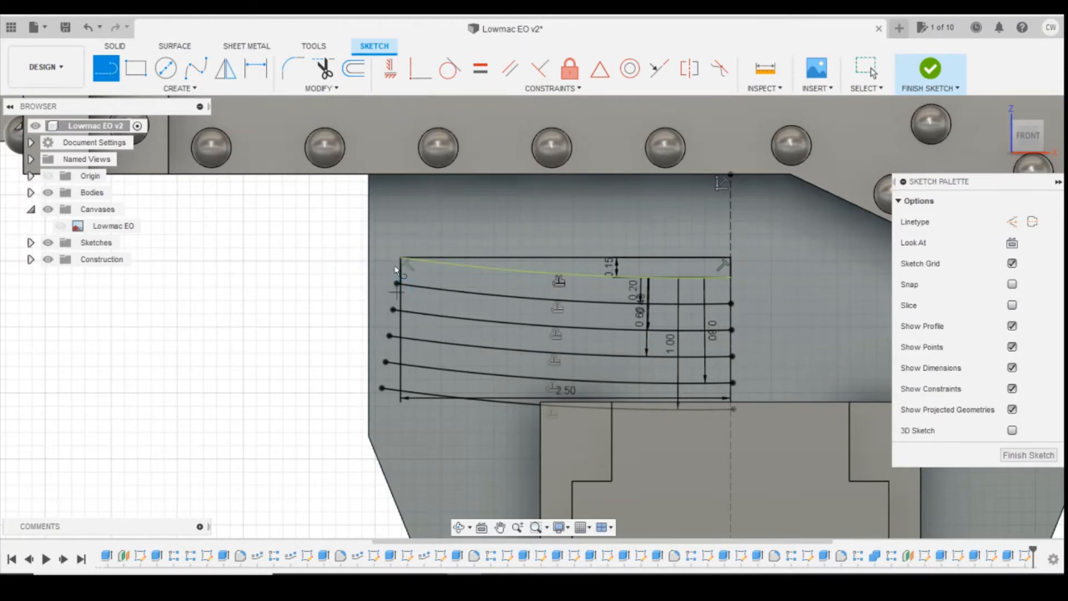
pyautogui.scroll(3, 440, 285)
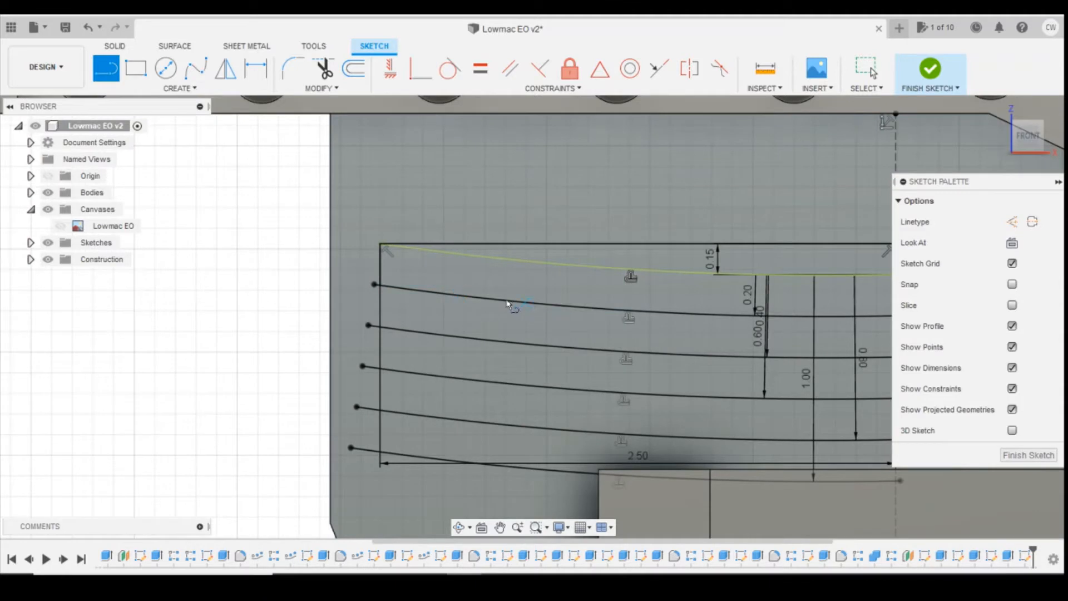
pyautogui.scroll(-3, 312, 304)
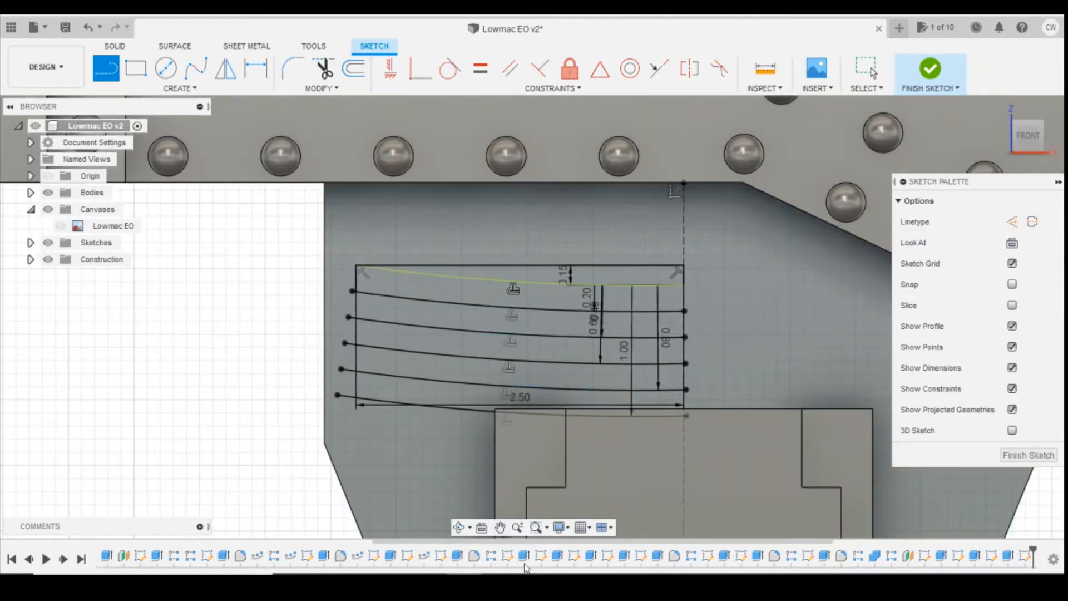
# Consult the wagon reference photo and draw vertical lines about 0.2 mm long joining offset arcs one to two and two to three, stepping inward
pyautogui.moveTo(428, 582)
pyautogui.click(501, 515)
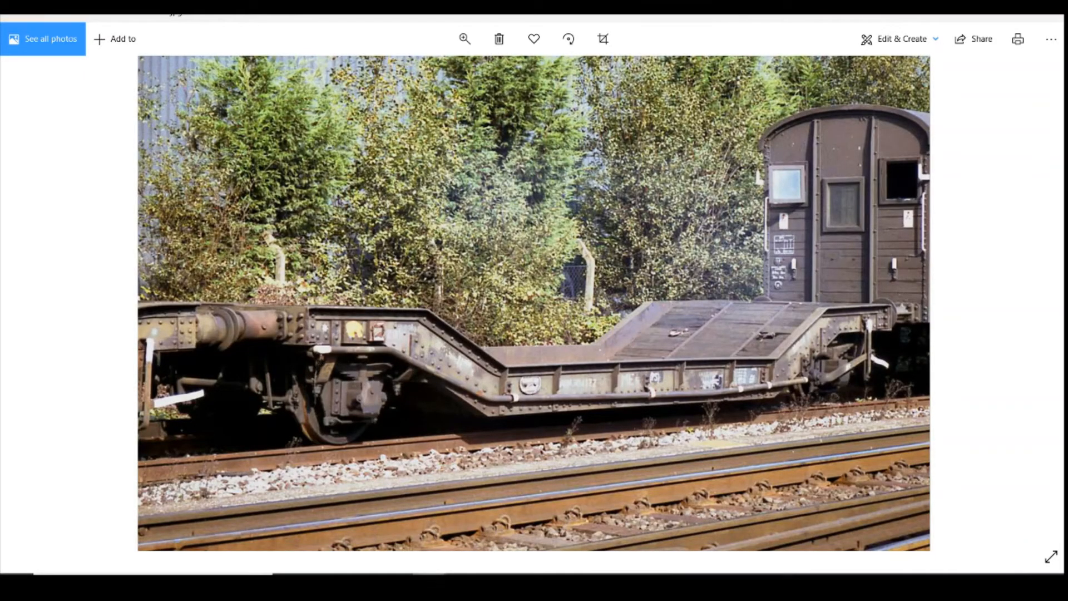
pyautogui.hotkey('alt', 'Tab')
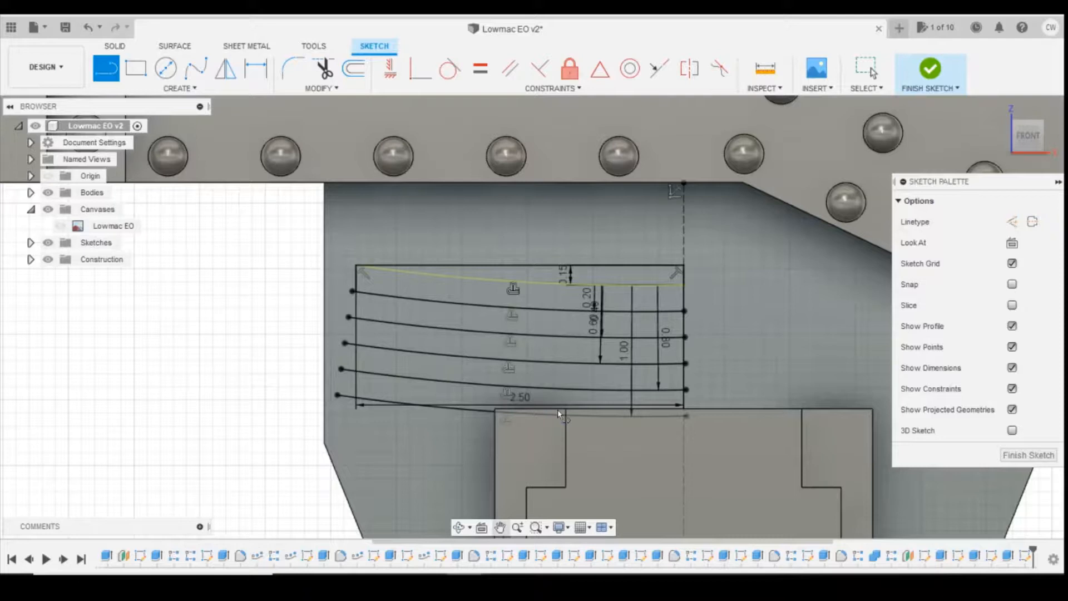
pyautogui.click(422, 302)
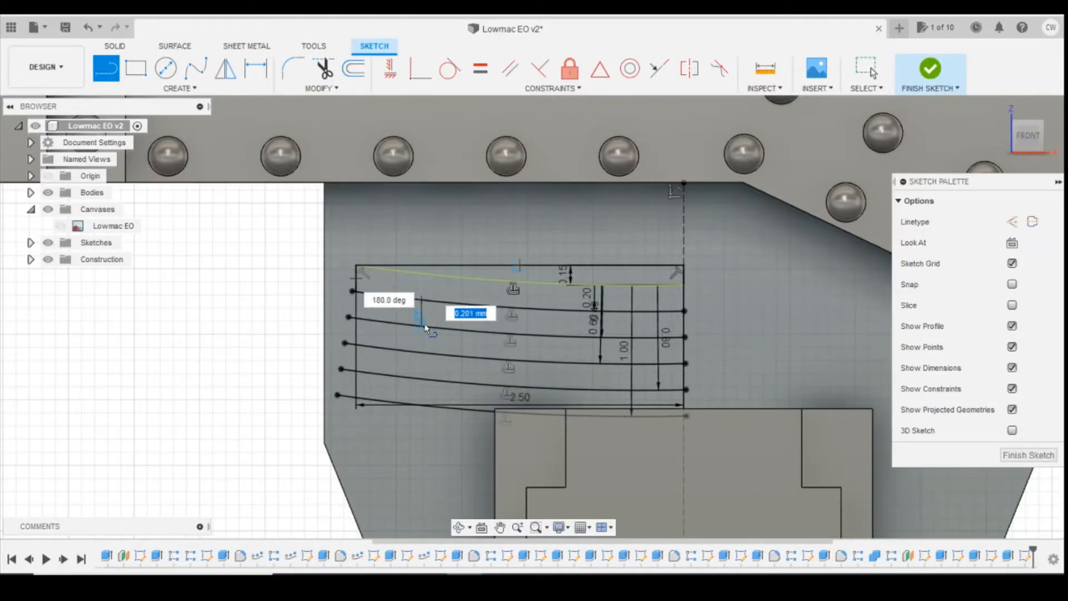
pyautogui.click(422, 324)
pyautogui.press('Escape')
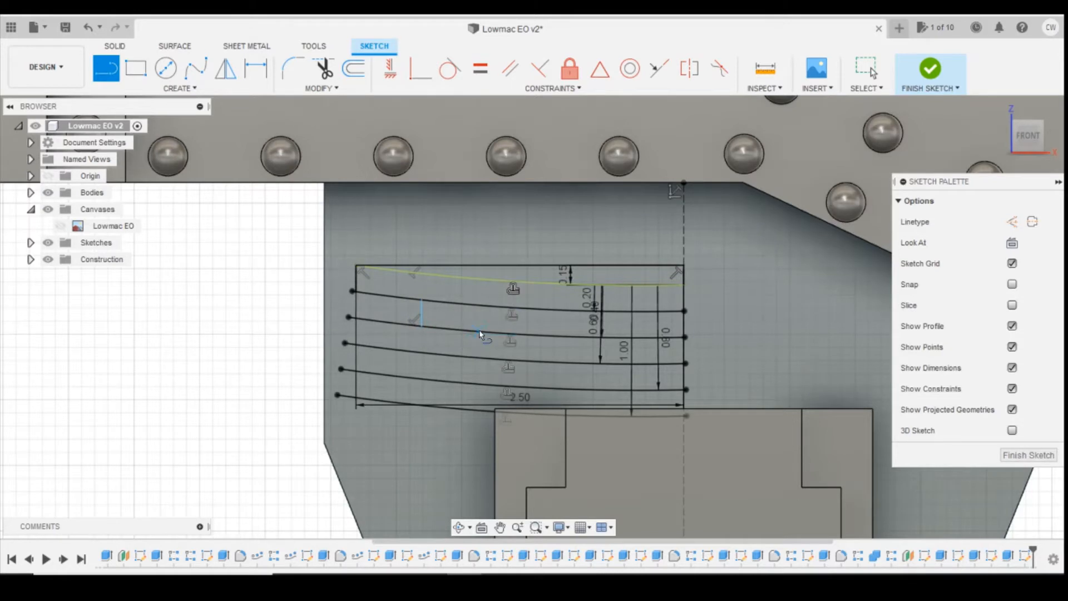
pyautogui.click(480, 333)
pyautogui.click(481, 356)
pyautogui.press('Escape')
# Continue the inward steps with vertical lines about 0.2 mm long joining offset arcs three to four and four to five
pyautogui.click(548, 364)
pyautogui.click(548, 388)
pyautogui.press('Escape')
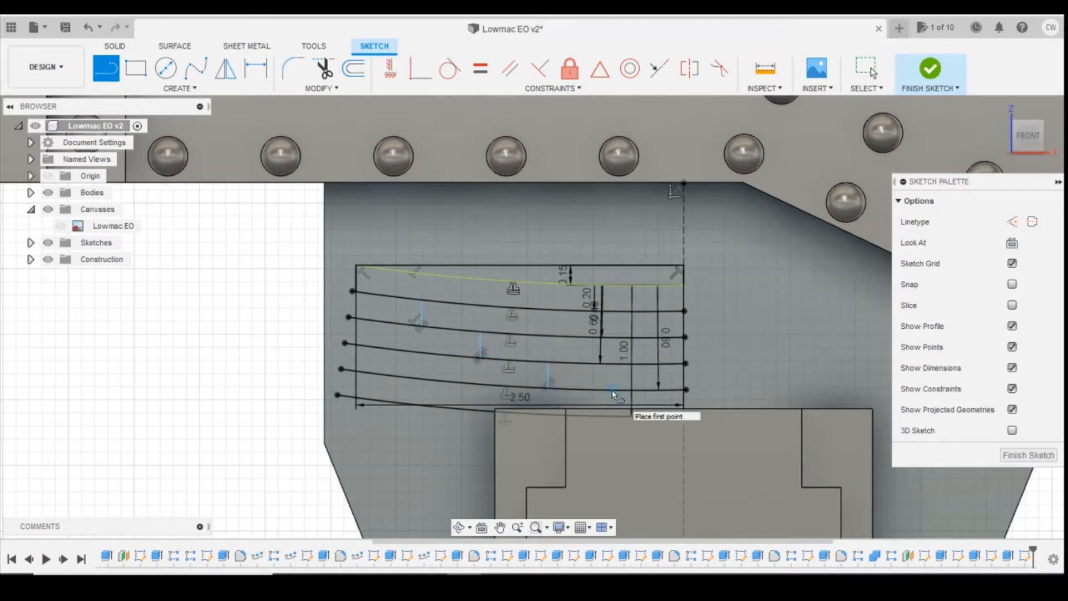
pyautogui.click(611, 389)
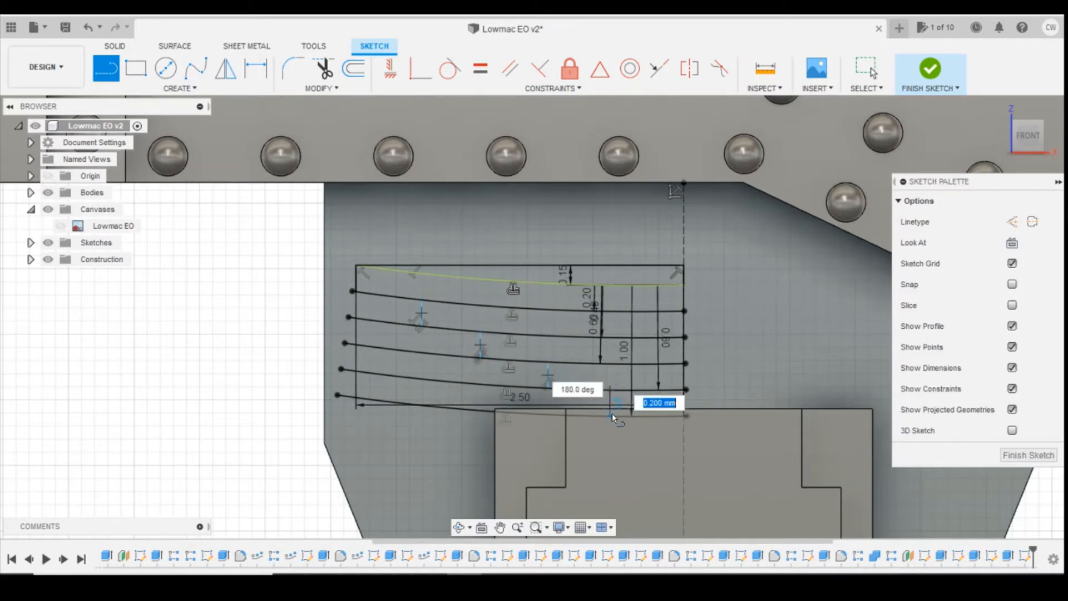
pyautogui.click(612, 413)
pyautogui.press('Escape')
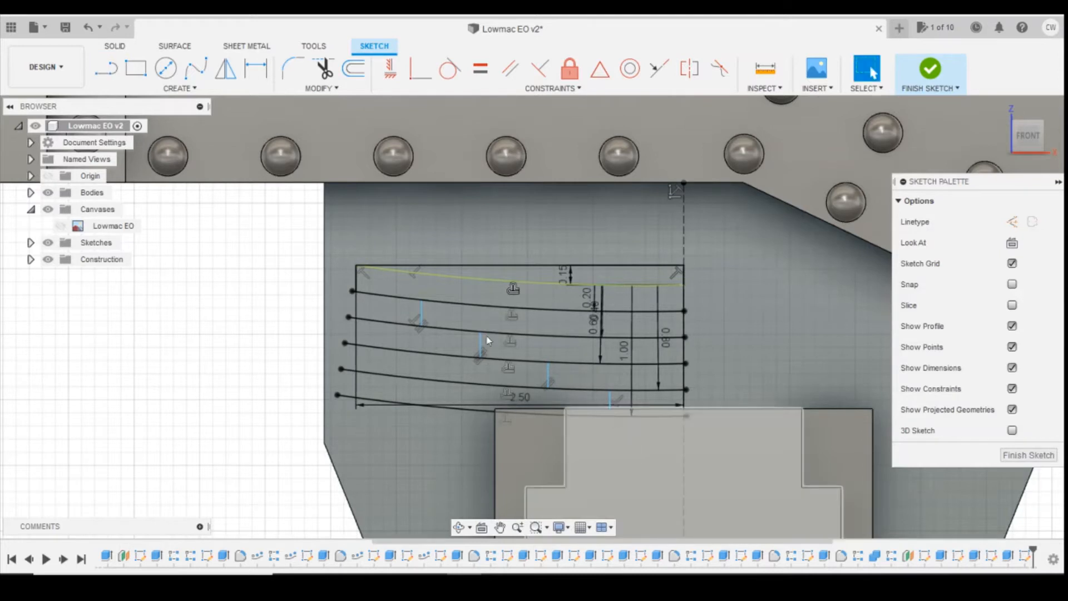
# Dimension the horizontal distance from the spring's outer end to the first vertical step line as 0.5 mm
pyautogui.press('l')
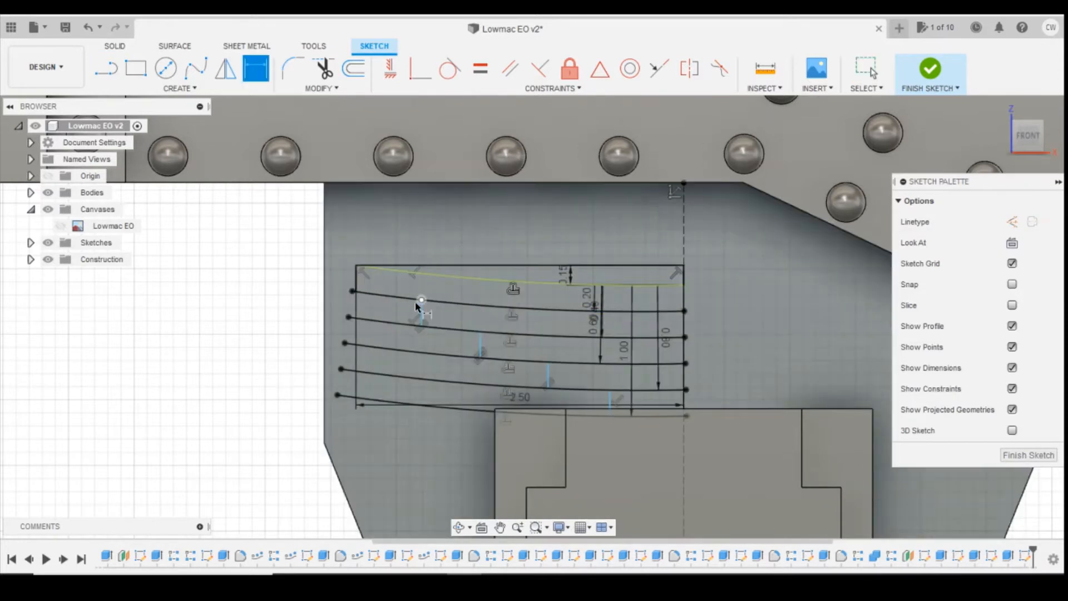
pyautogui.click(422, 301)
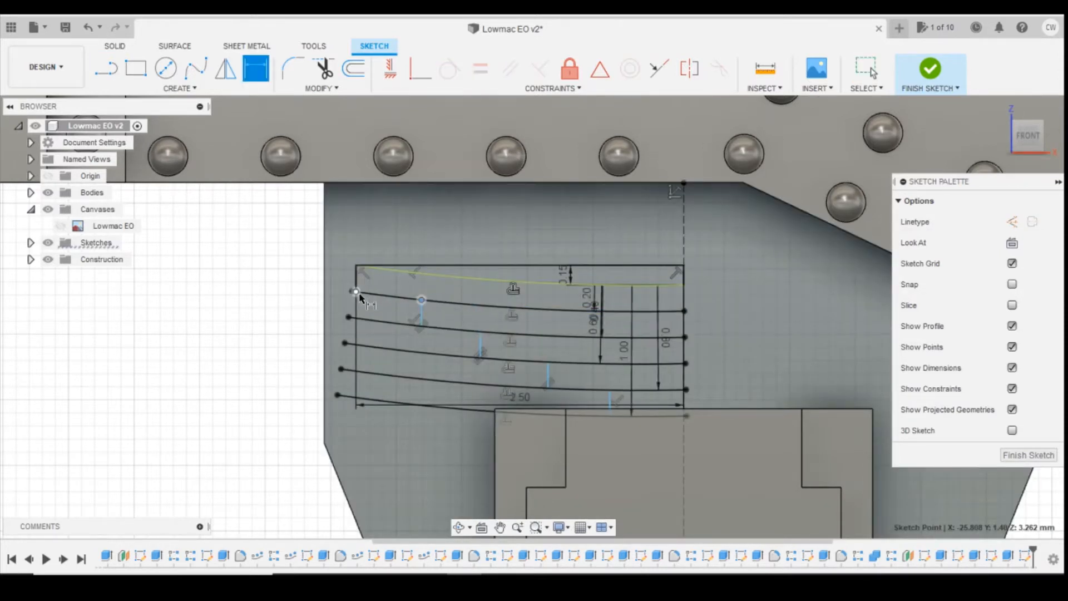
pyautogui.click(356, 291)
pyautogui.click(405, 285)
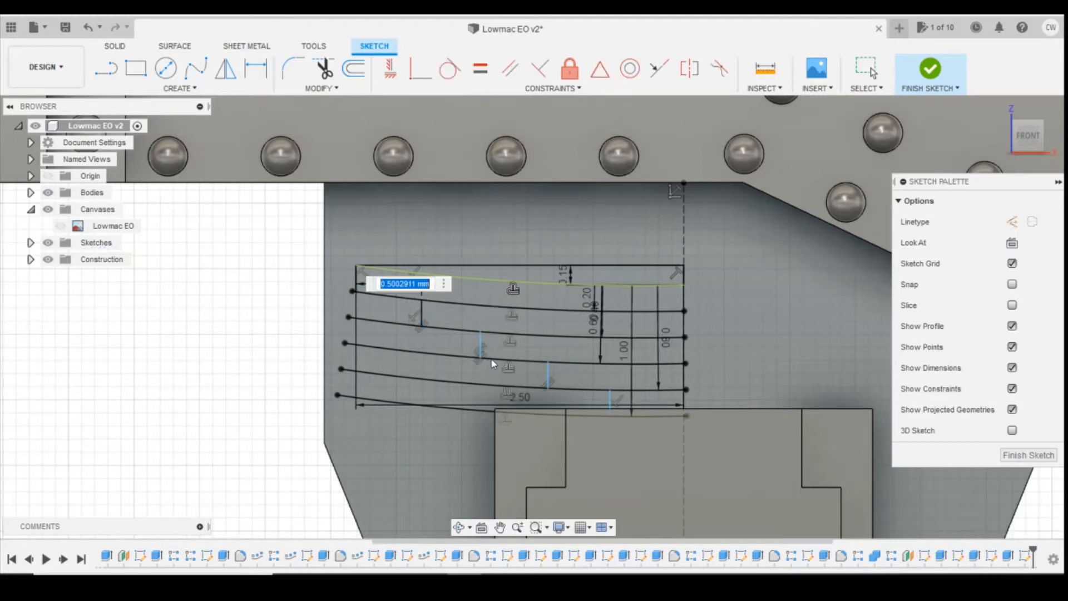
pyautogui.write('0.5')
pyautogui.press('Return')
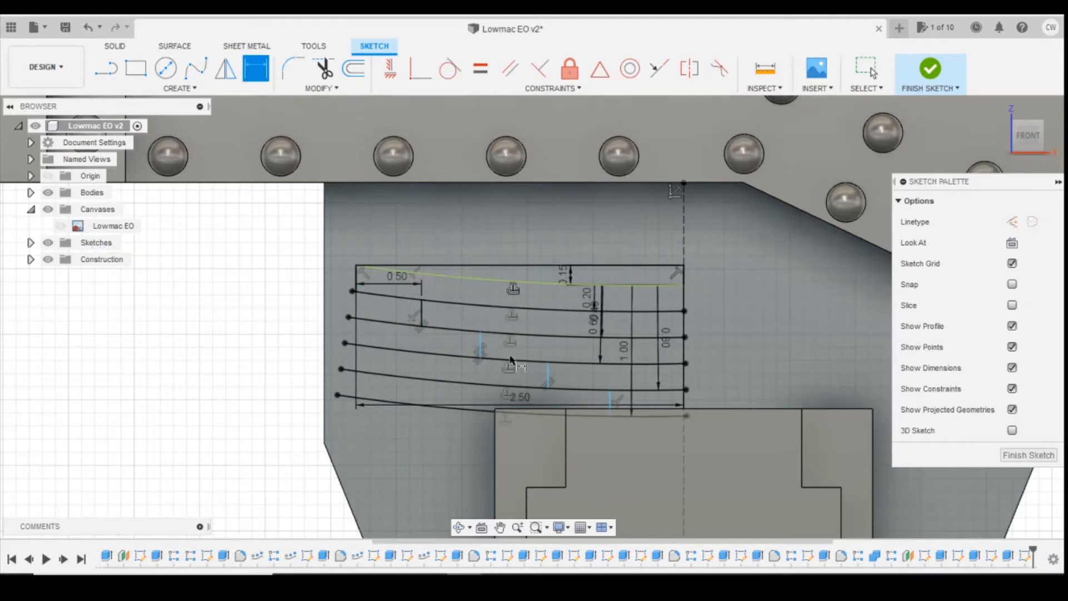
# Set the horizontal spacing between the first and second vertical step lines to 0.5 mm
pyautogui.click(479, 332)
pyautogui.click(421, 327)
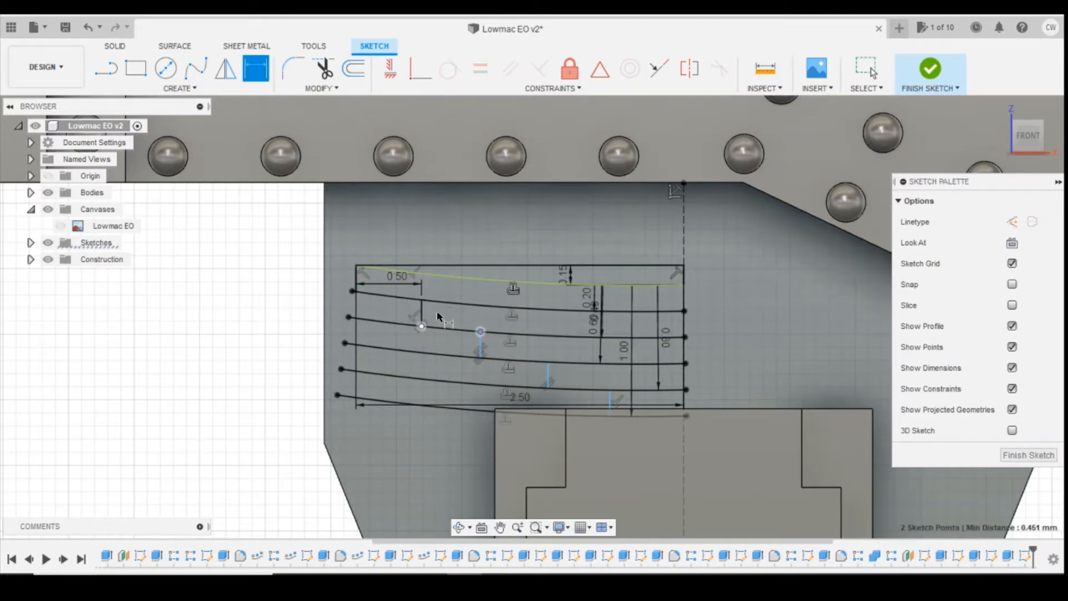
pyautogui.click(444, 316)
pyautogui.write('0')
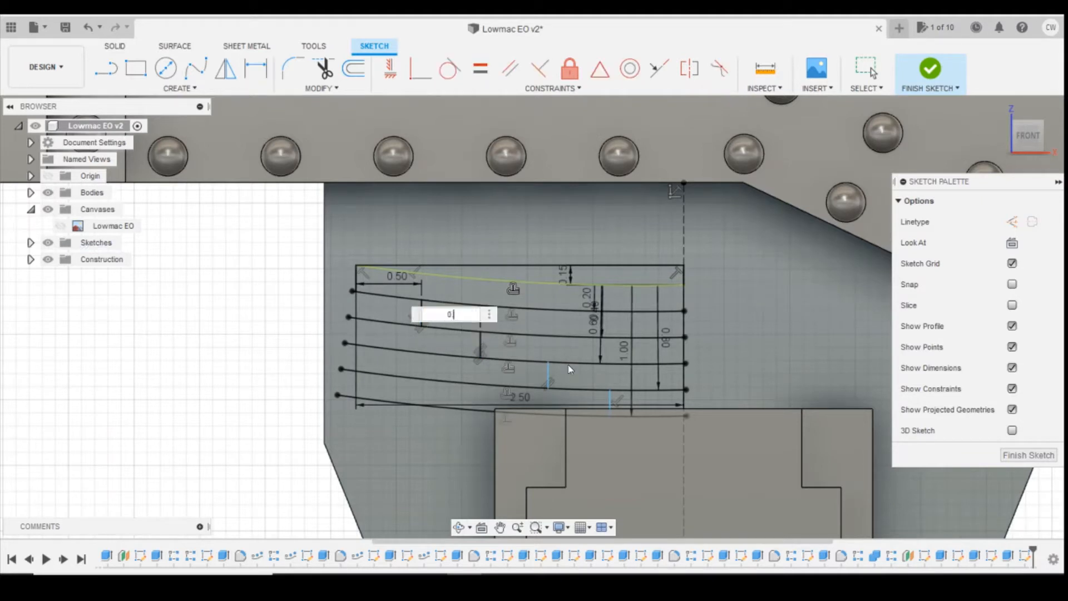
pyautogui.write('.5')
pyautogui.press('Return')
# Set the horizontal spacing between the second and third vertical step lines to 0.5 mm
pyautogui.click(548, 363)
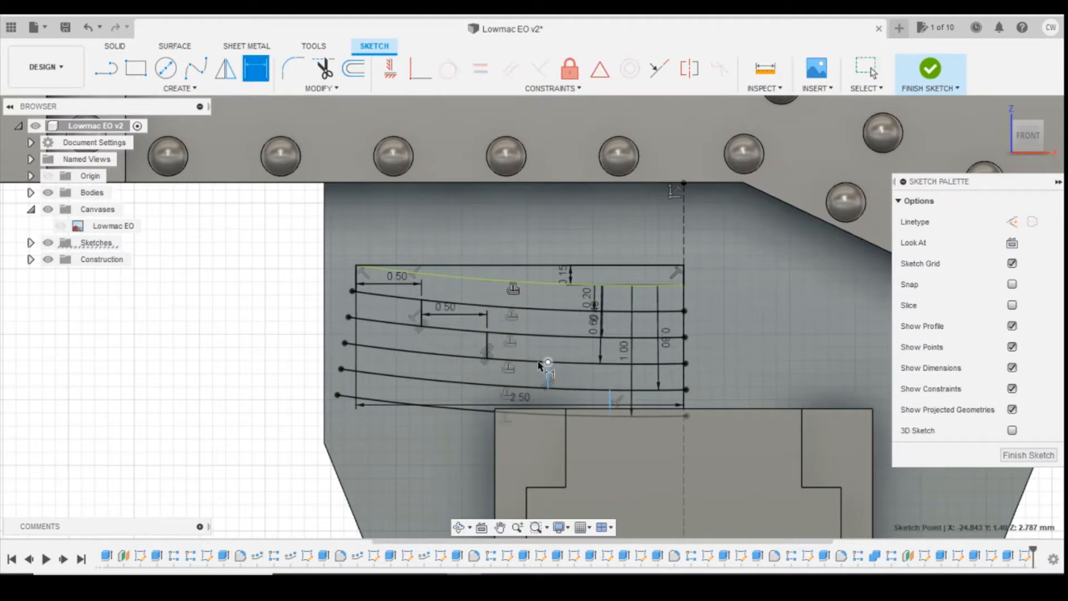
pyautogui.click(486, 358)
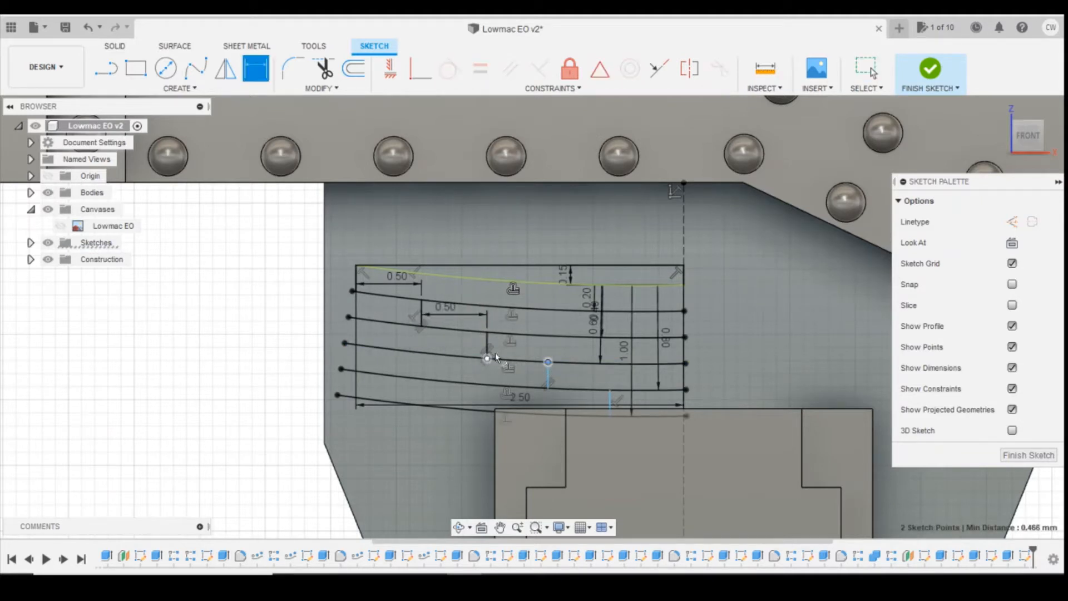
pyautogui.click(573, 381)
pyautogui.write('0.5')
pyautogui.press('Return')
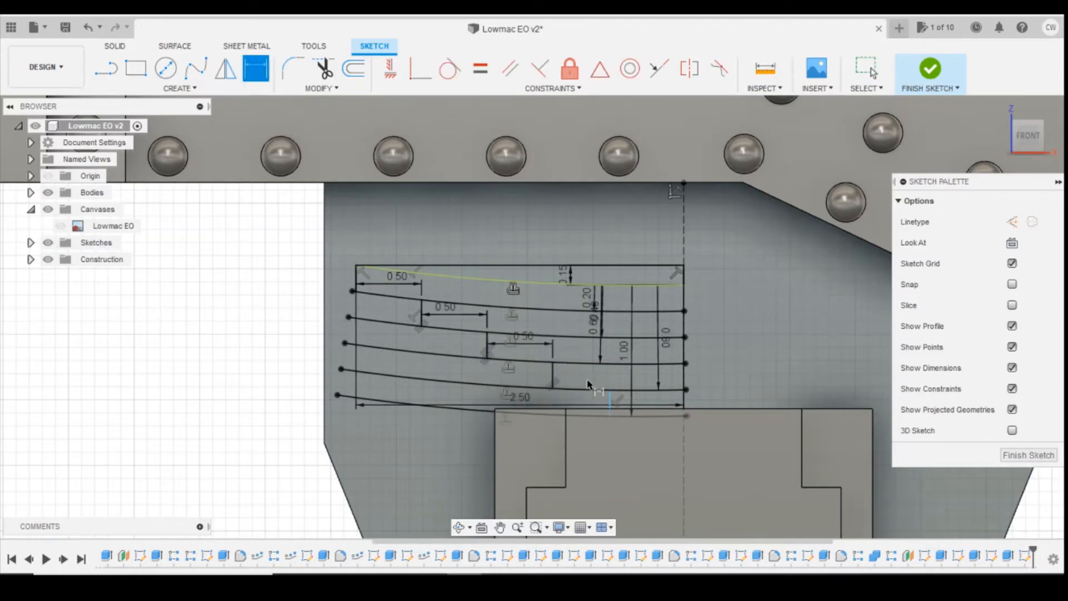
# Set the horizontal spacing between the third and fourth vertical step lines to 0.5 mm
pyautogui.click(553, 387)
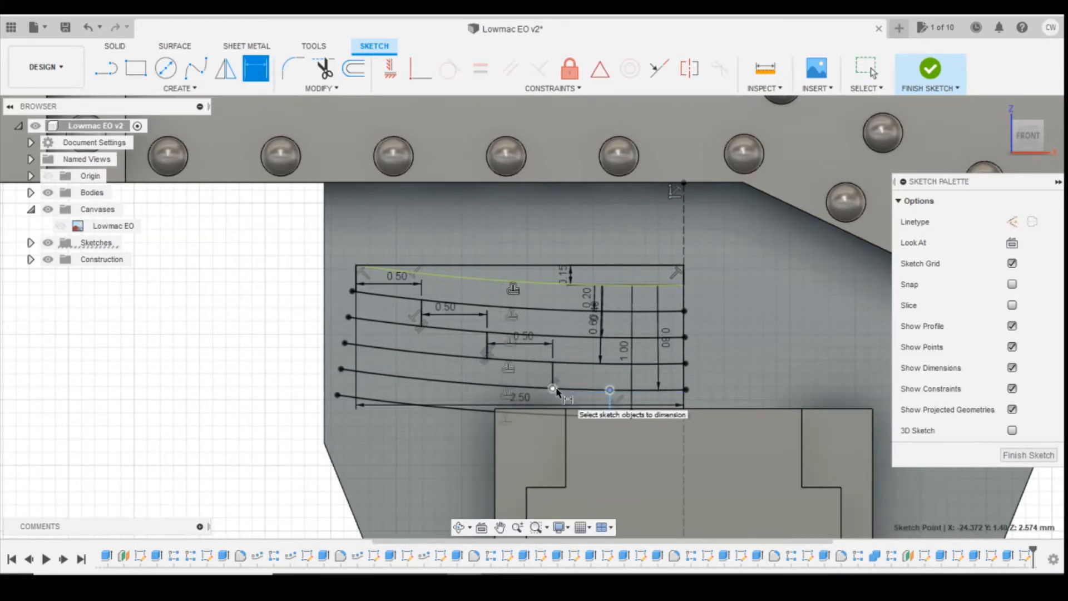
pyautogui.click(610, 389)
pyautogui.click(601, 396)
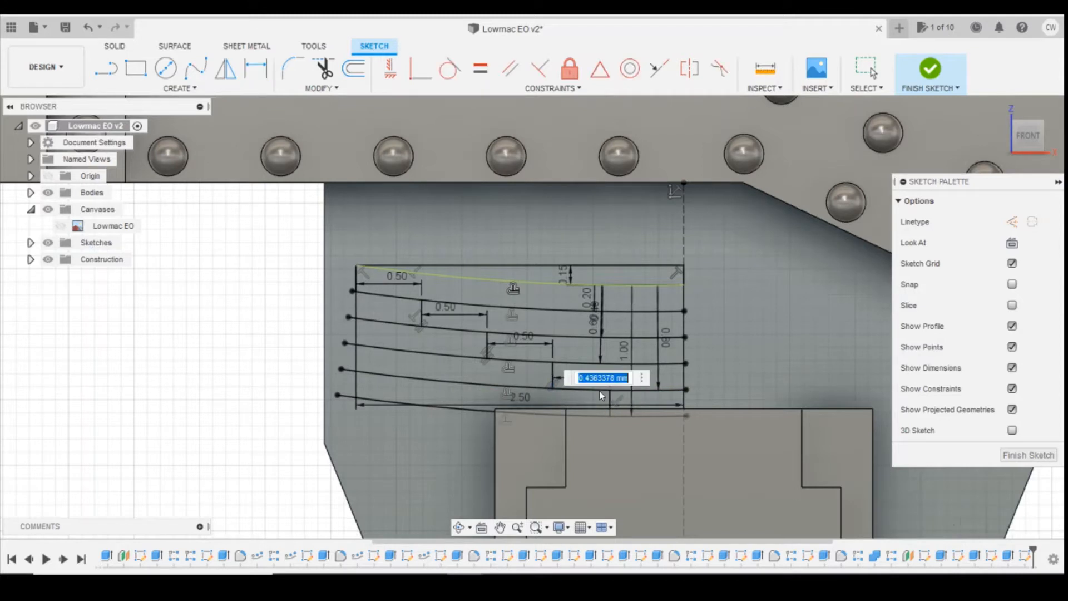
pyautogui.write('0.5')
pyautogui.press('Return')
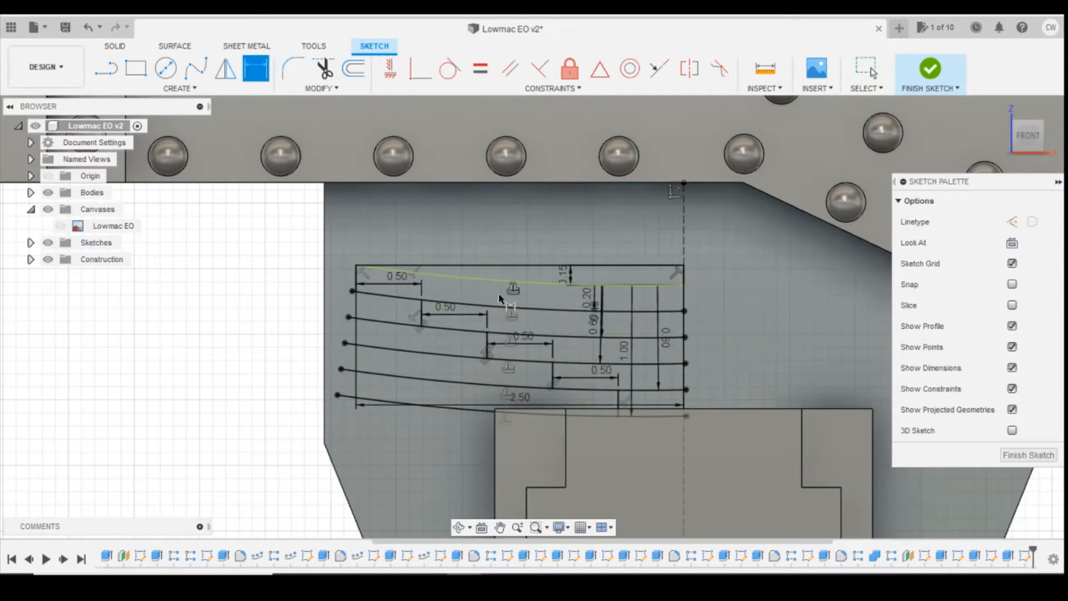
pyautogui.press('Escape')
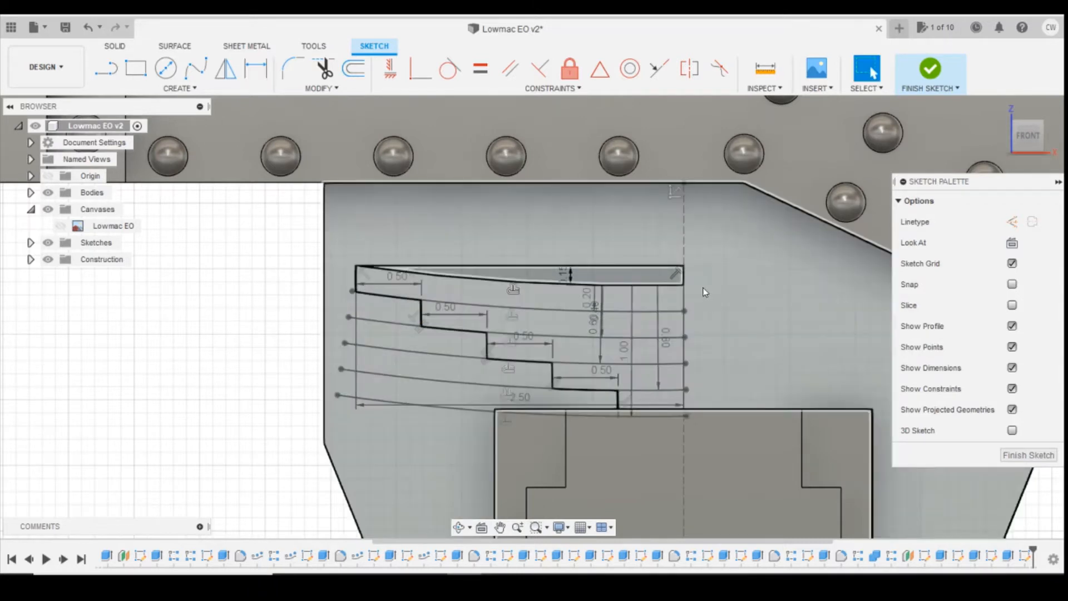
# Draw a vertical line about 1 mm long on the centreline, from the original arc's inner end down to the lowest offset arc
pyautogui.click(104, 68)
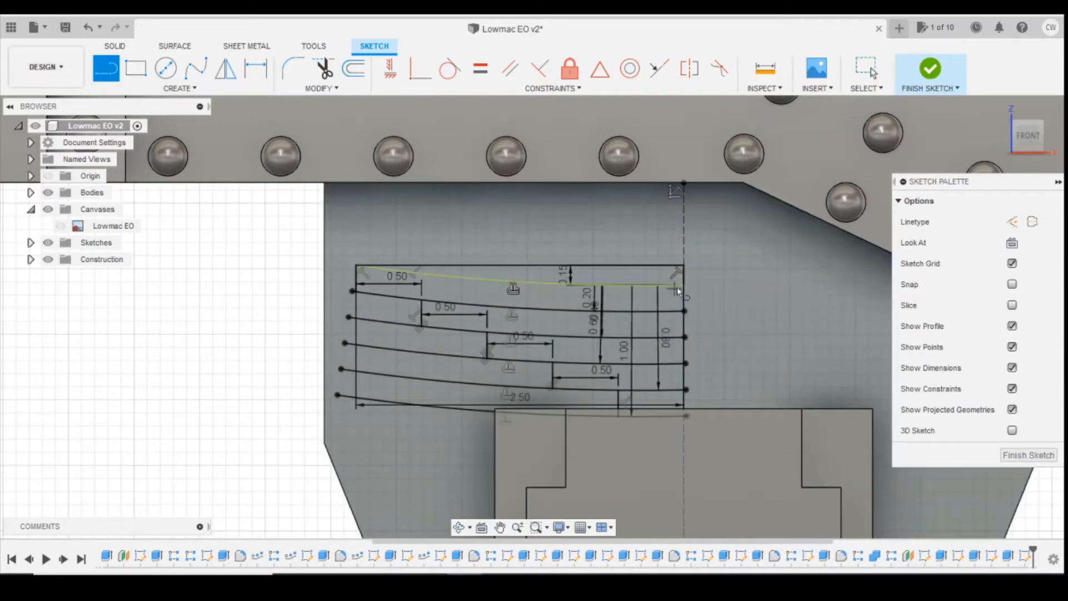
pyautogui.click(684, 311)
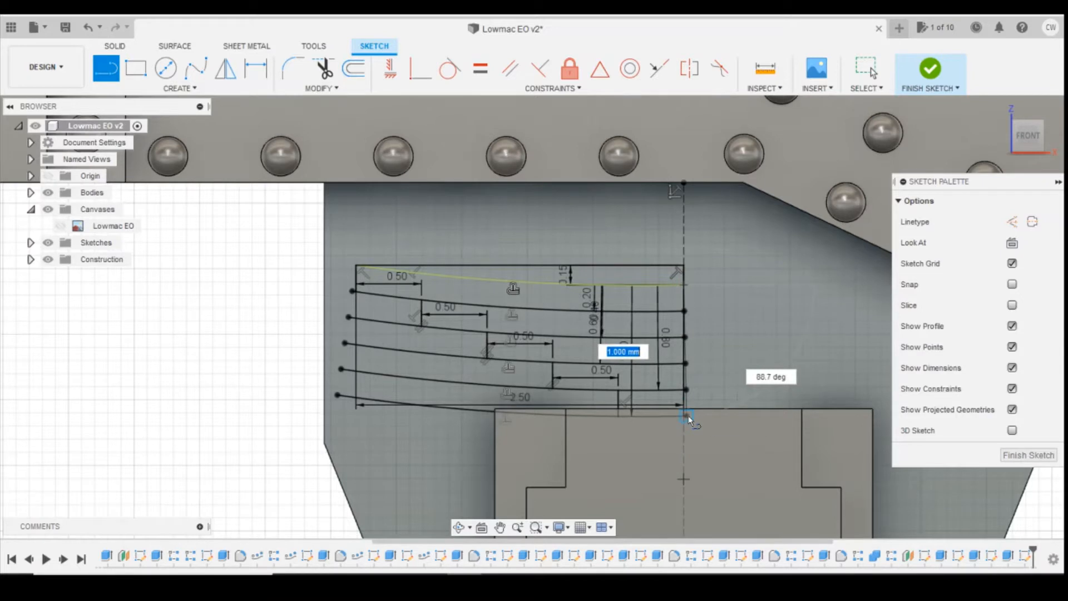
pyautogui.scroll(3, 687, 418)
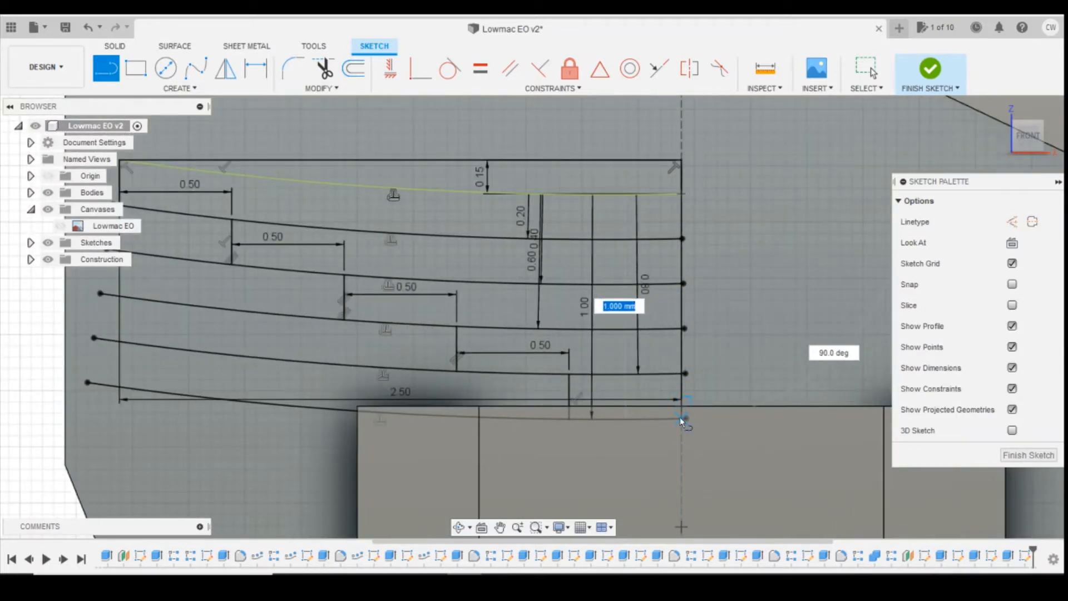
pyautogui.click(683, 418)
pyautogui.scroll(-3, 684, 418)
pyautogui.press('Escape')
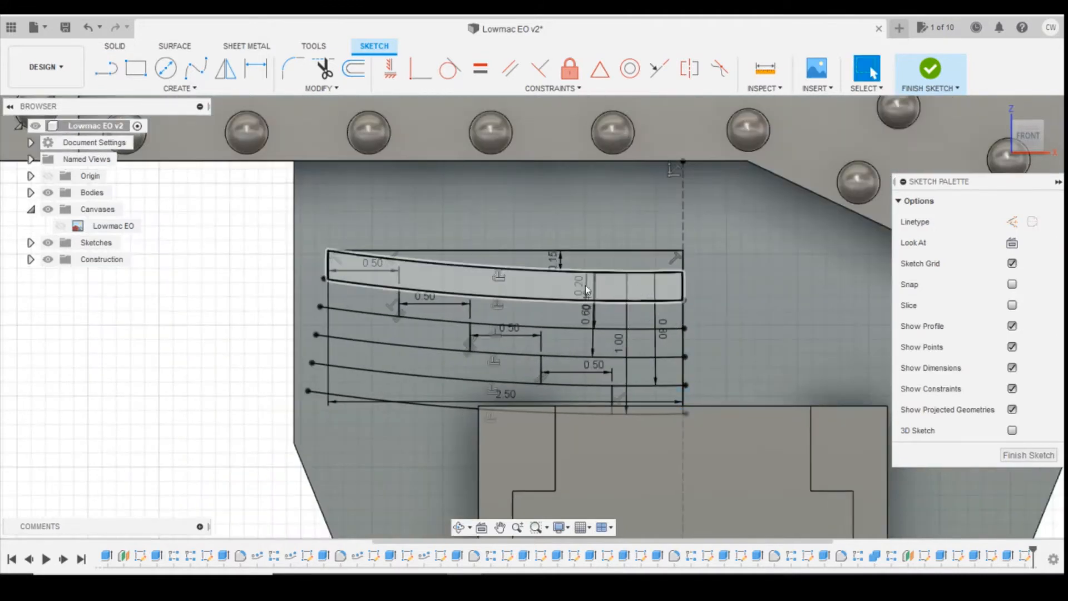
# Extrude the five stepped leaf profiles of the half spring by 0.3 mm, joined to the existing body
pyautogui.click(656, 395)
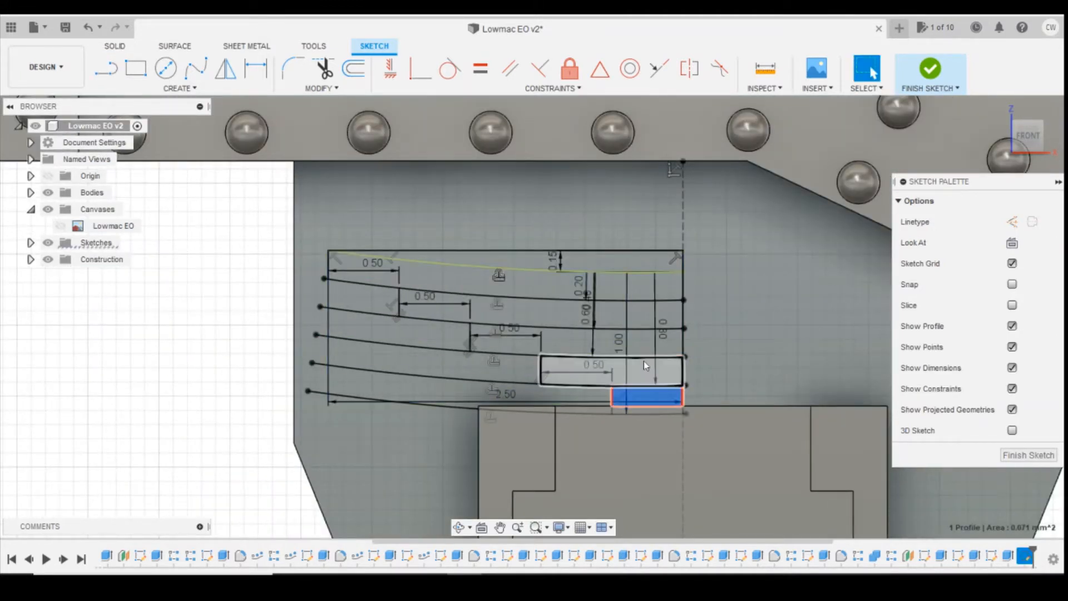
pyautogui.keyDown('shift'); pyautogui.click(643, 365); pyautogui.keyUp('shift')
pyautogui.keyDown('shift'); pyautogui.click(641, 342); pyautogui.keyUp('shift')
pyautogui.keyDown('shift'); pyautogui.click(640, 314); pyautogui.keyUp('shift')
pyautogui.keyDown('shift'); pyautogui.click(639, 291); pyautogui.keyUp('shift')
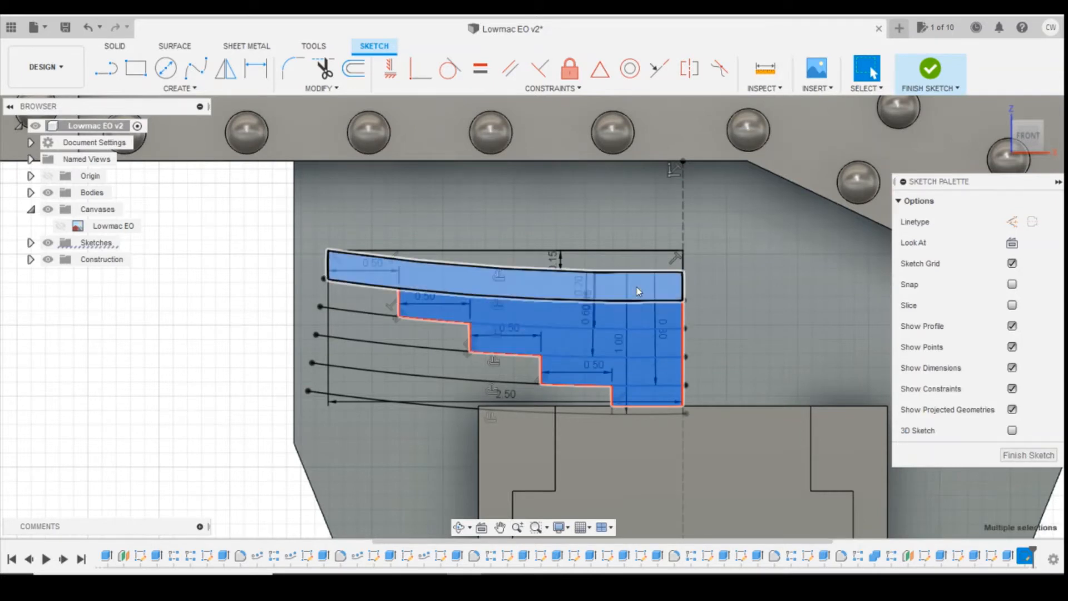
pyautogui.rightClick(637, 290)
pyautogui.click(630, 349)
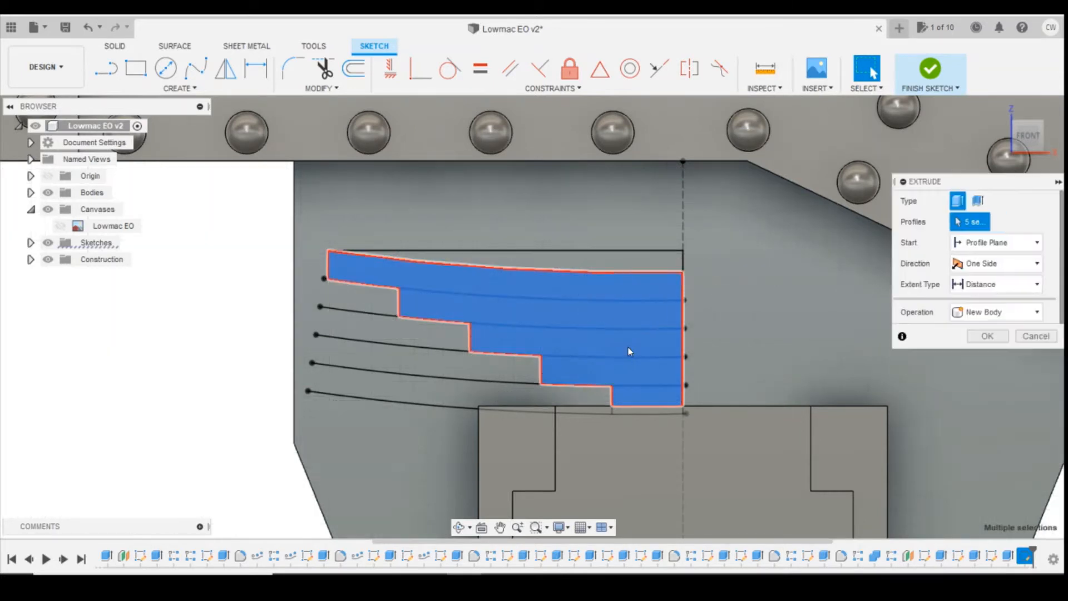
pyautogui.write('0')
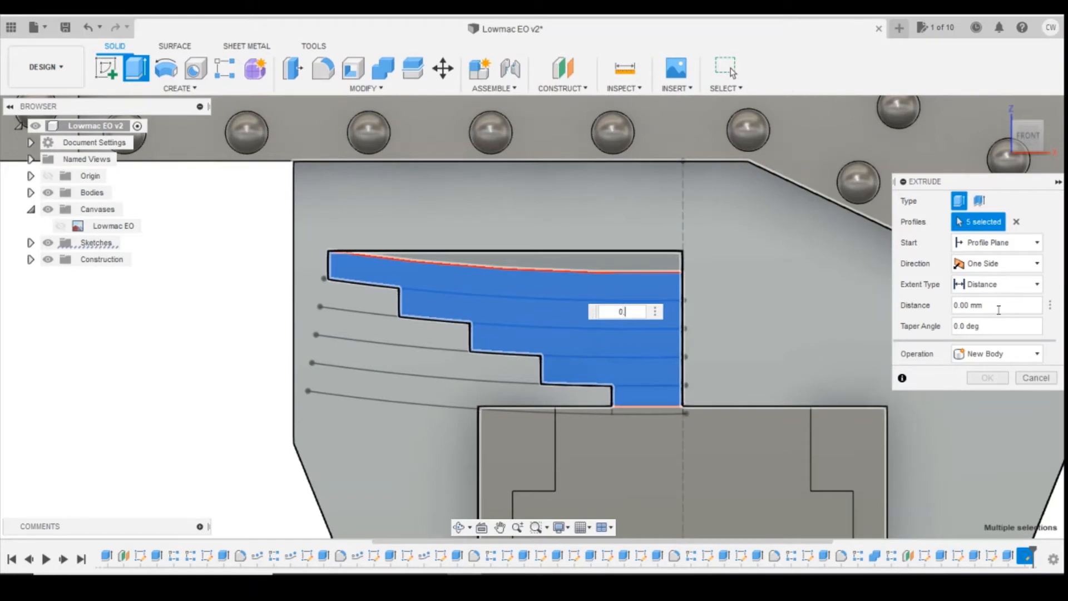
pyautogui.write('.3')
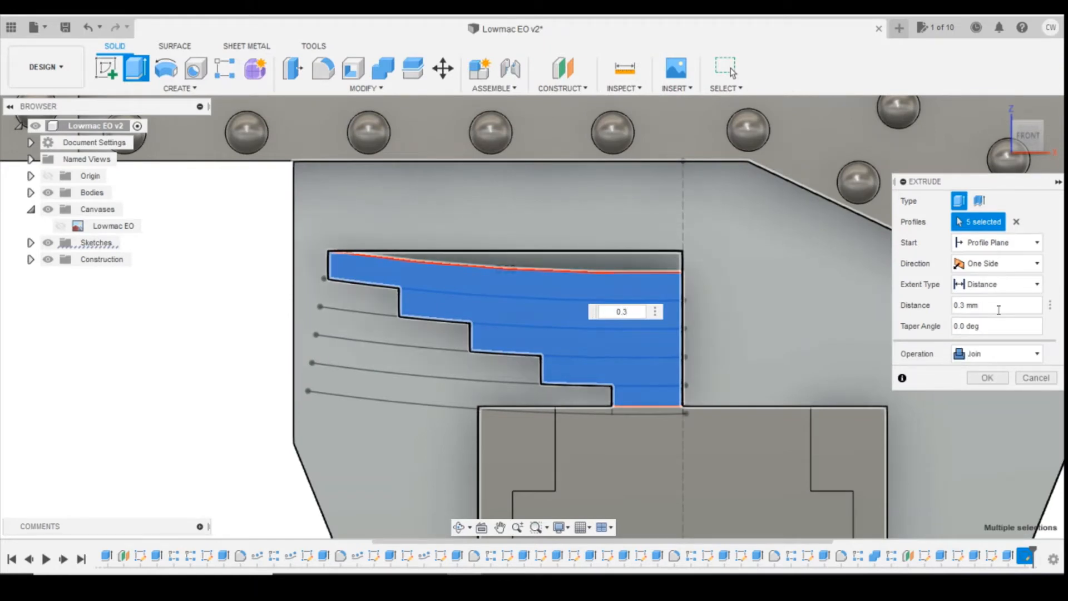
pyautogui.press('Return')
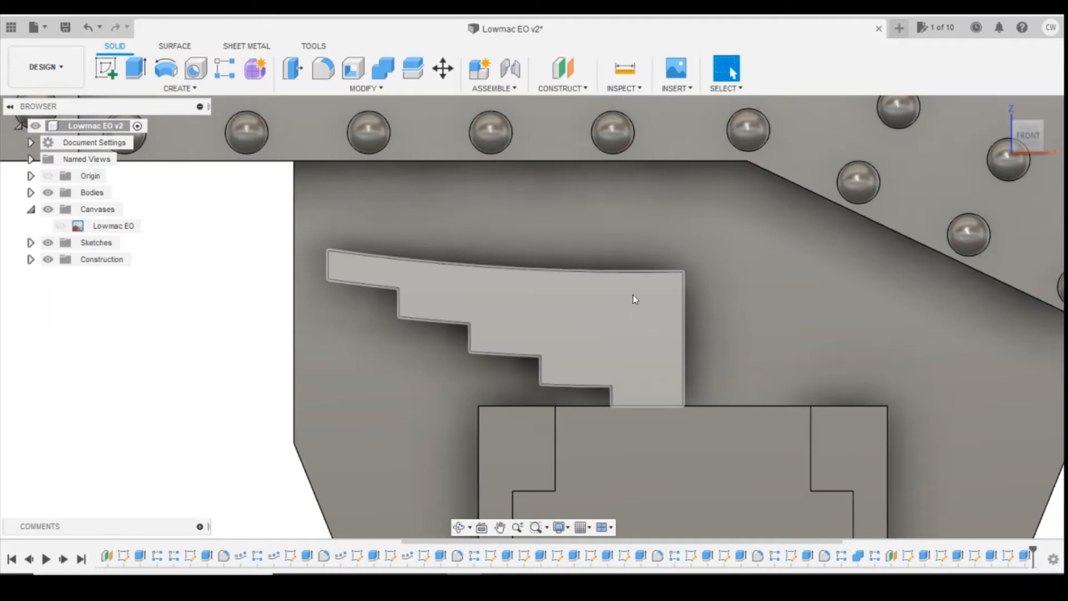
# Mirror the half spring's extrusion feature across its vertical inner end face with the Adjust compute option, and expand the list of bodies
pyautogui.click(633, 301)
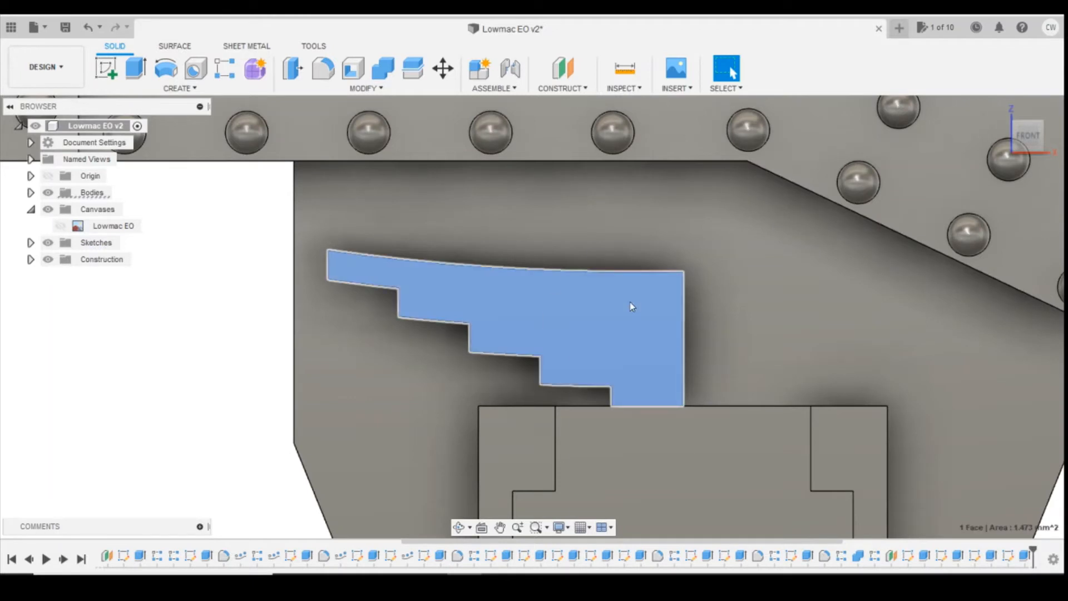
pyautogui.rightClick(632, 306)
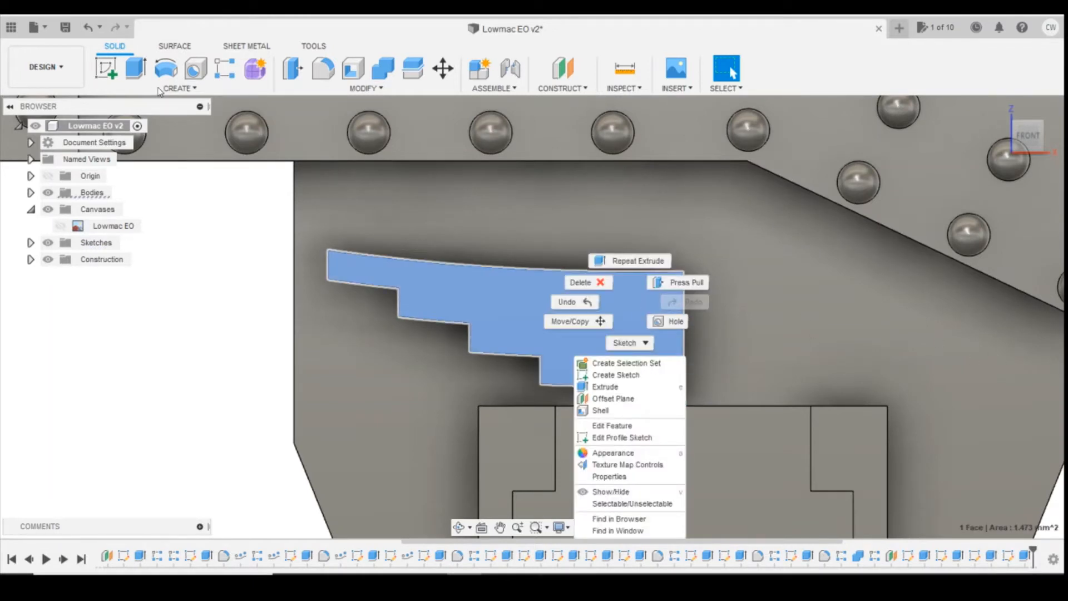
pyautogui.click(176, 91)
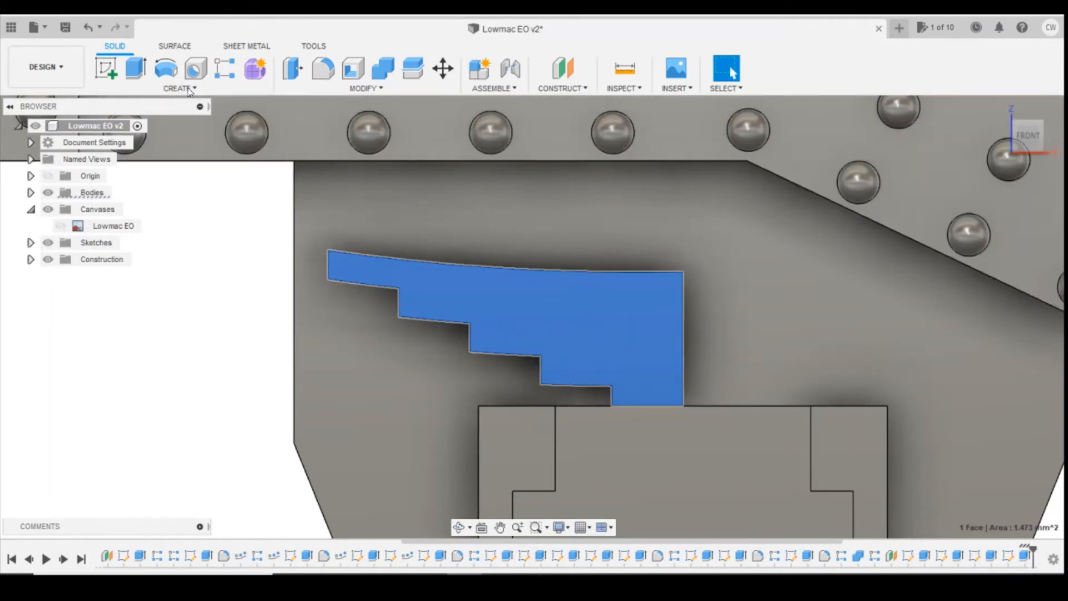
pyautogui.click(179, 87)
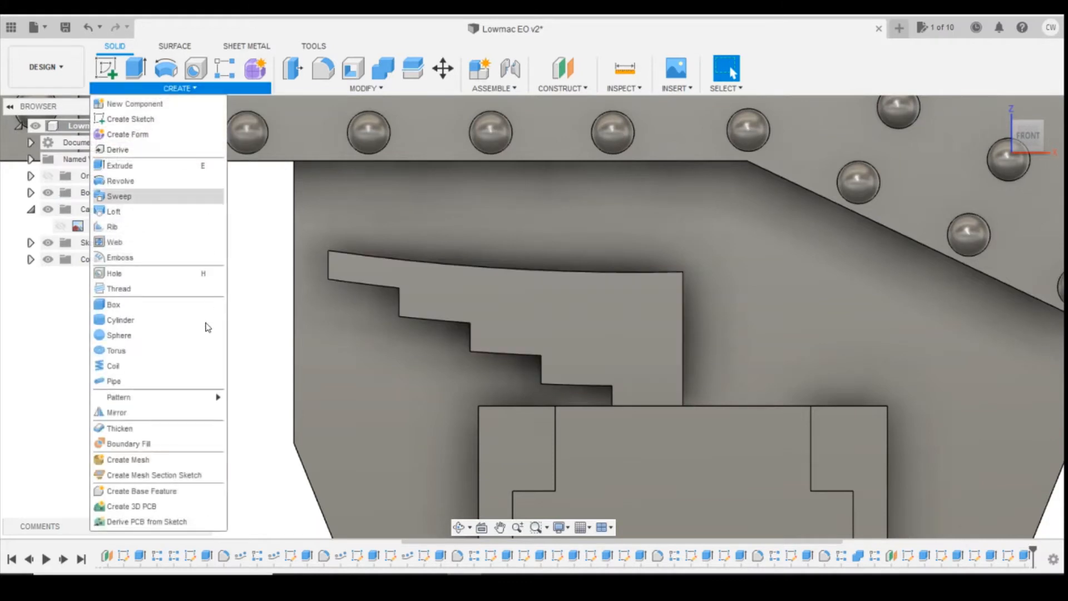
pyautogui.click(170, 413)
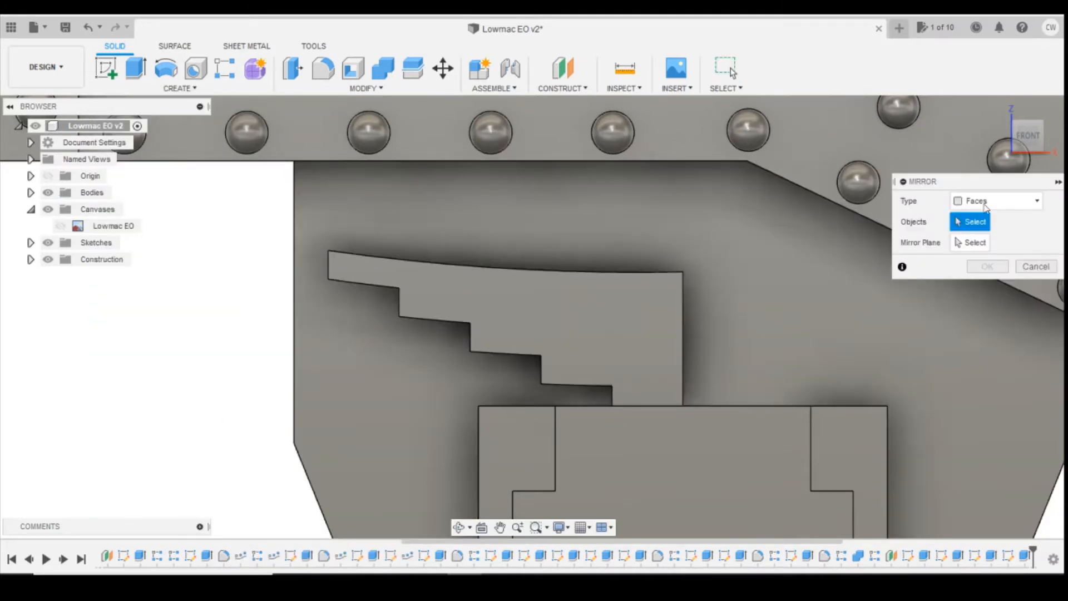
pyautogui.click(988, 201)
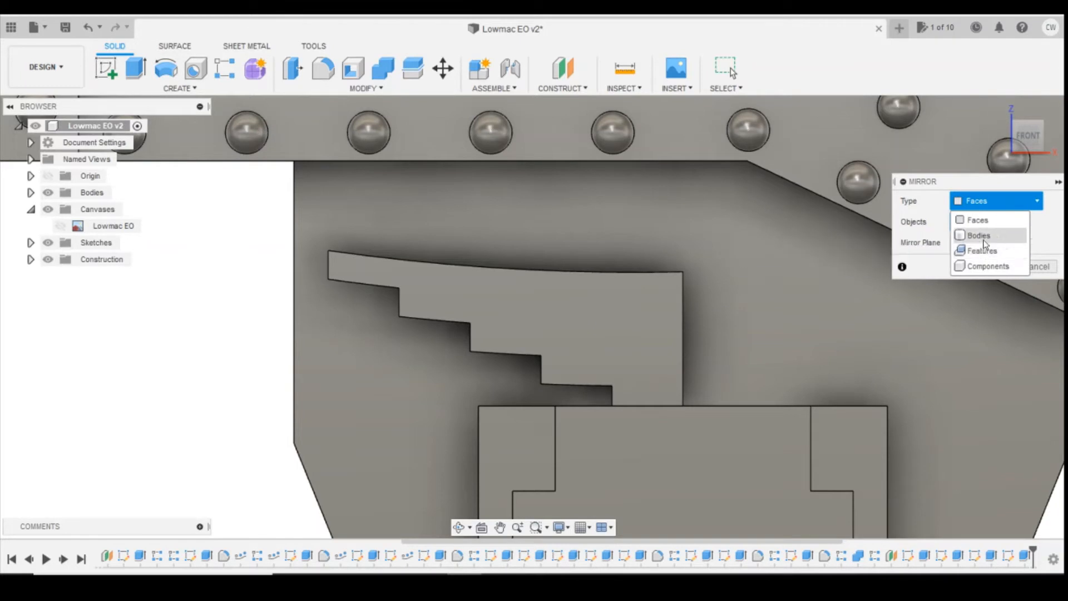
pyautogui.click(985, 252)
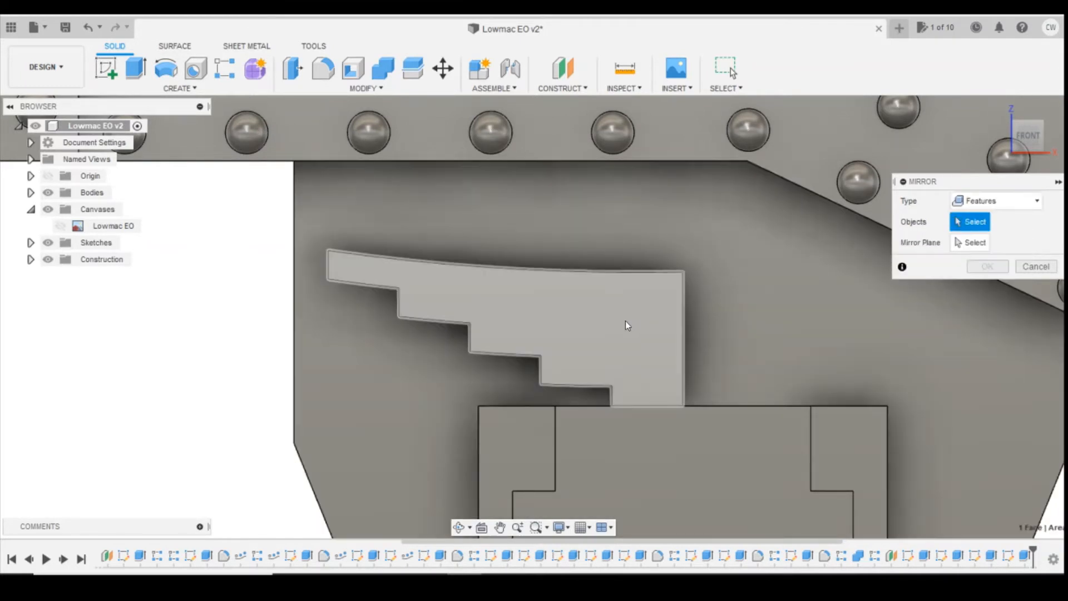
pyautogui.click(628, 325)
pyautogui.keyDown('shift'); pyautogui.moveTo(532, 305); pyautogui.dragTo(690, 344, button='middle'); pyautogui.keyUp('shift')
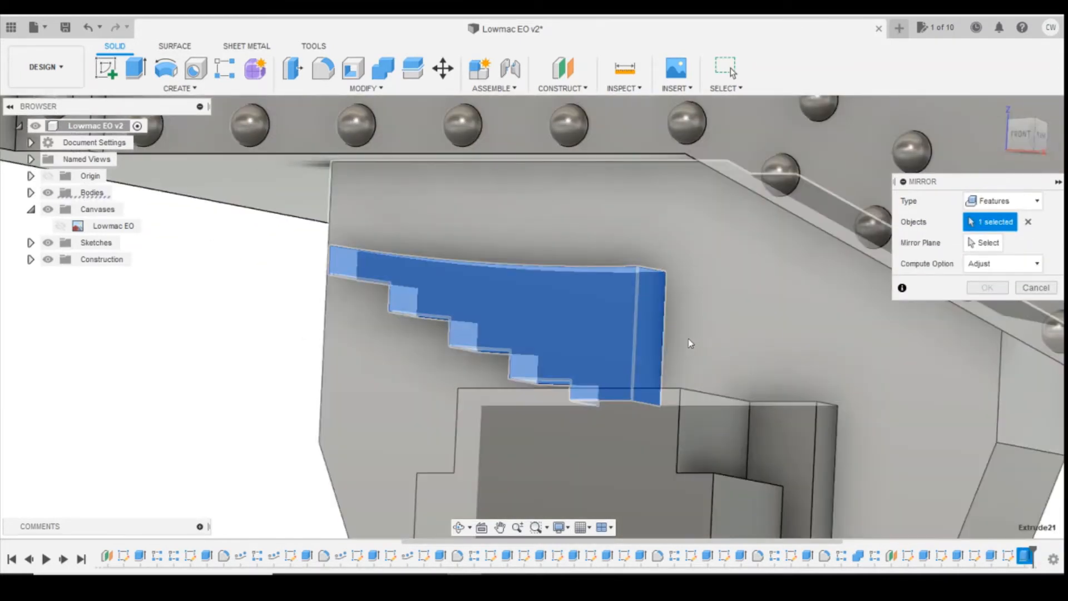
pyautogui.click(984, 243)
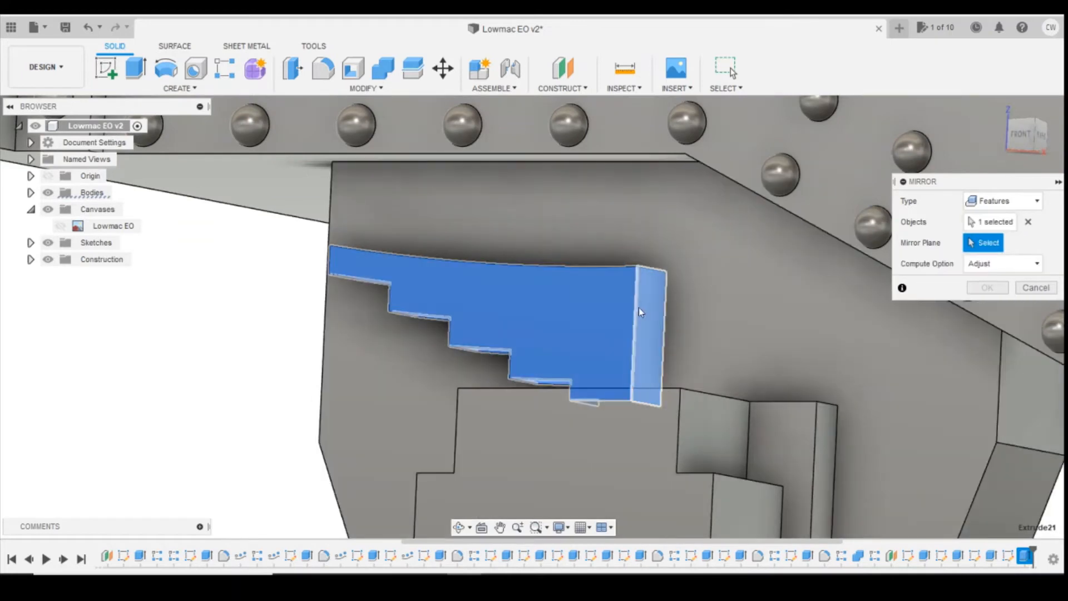
pyautogui.click(647, 312)
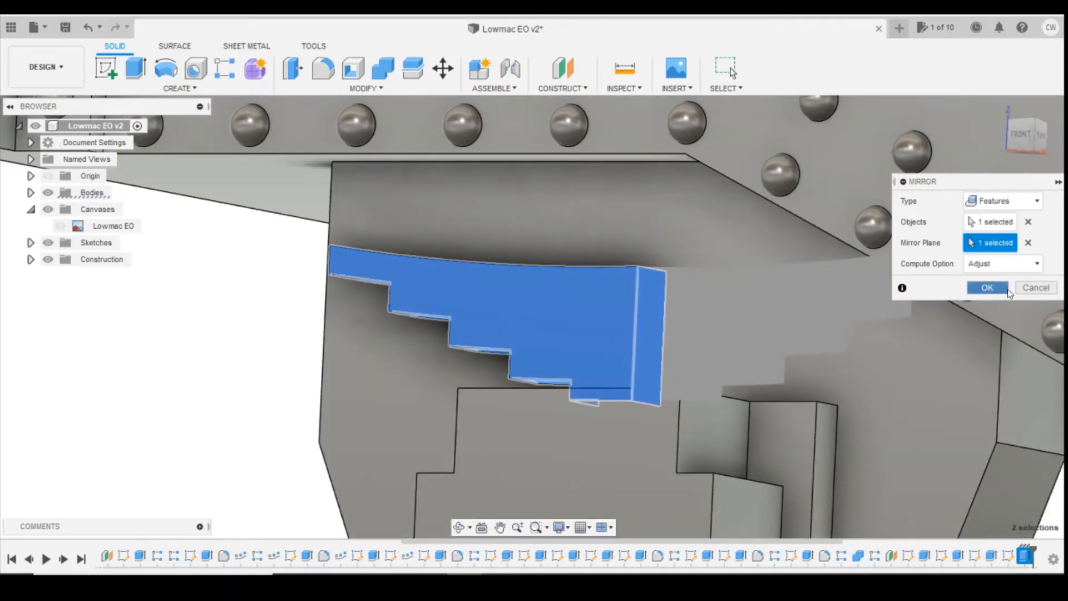
pyautogui.click(987, 288)
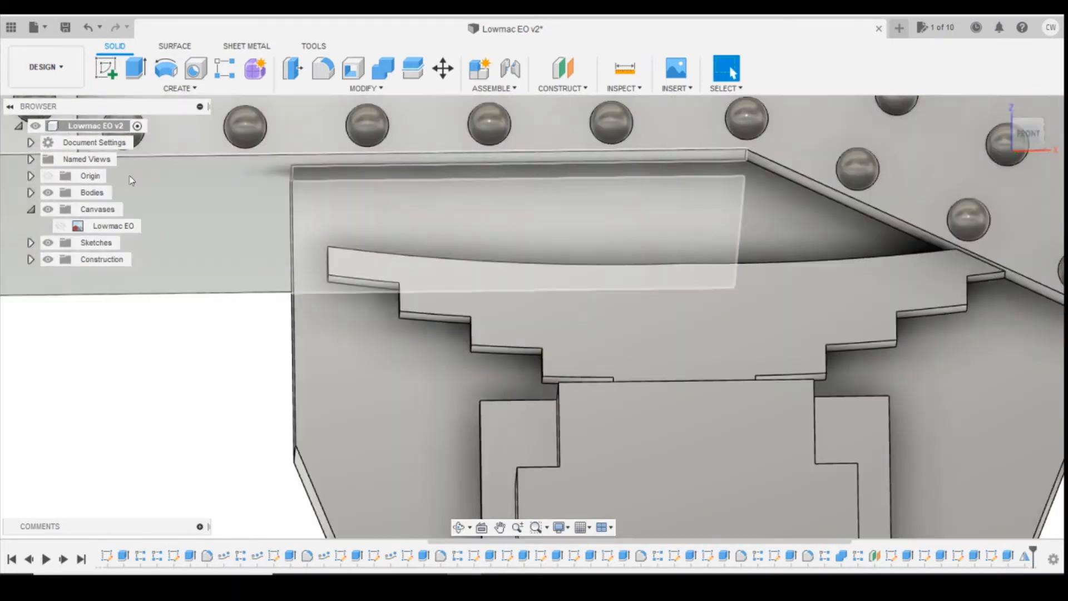
pyautogui.click(31, 193)
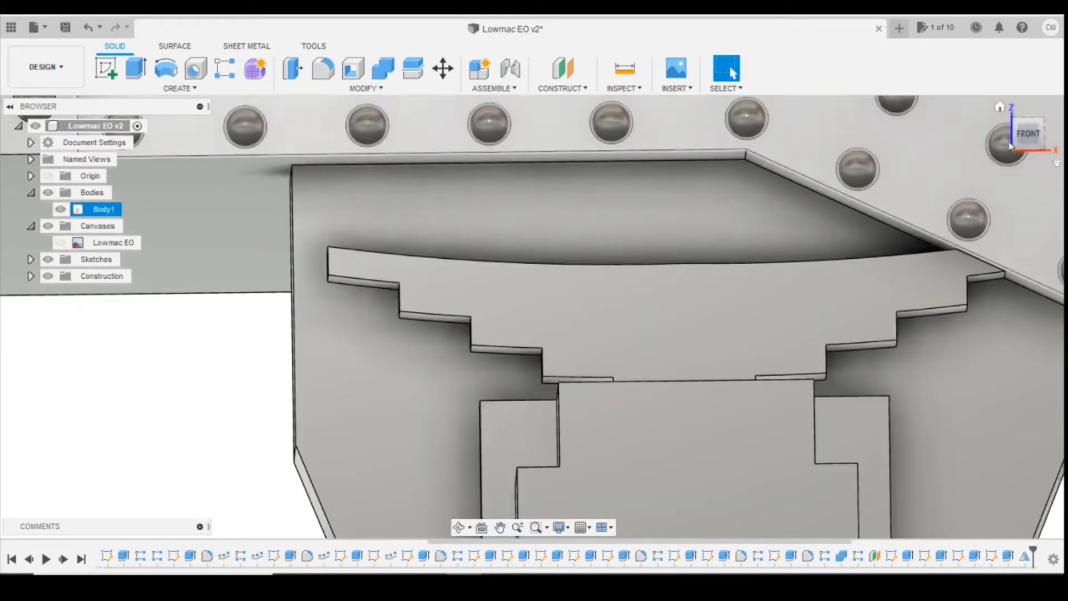
# Examine the mirrored leaf spring above the axlebox from the front and at an angle, comparing it with the wagon reference photo
pyautogui.click(1028, 136)
pyautogui.scroll(-3, 718, 278)
pyautogui.scroll(-3, 671, 286)
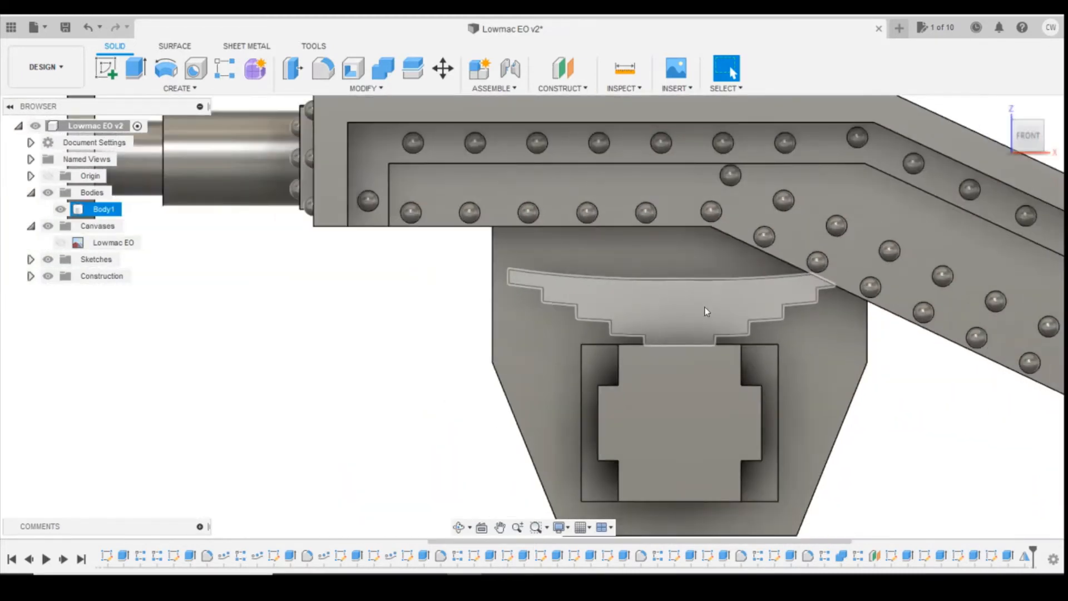
pyautogui.keyDown('shift'); pyautogui.moveTo(533, 316); pyautogui.dragTo(590, 301, button='middle'); pyautogui.keyUp('shift')
pyautogui.click(612, 322)
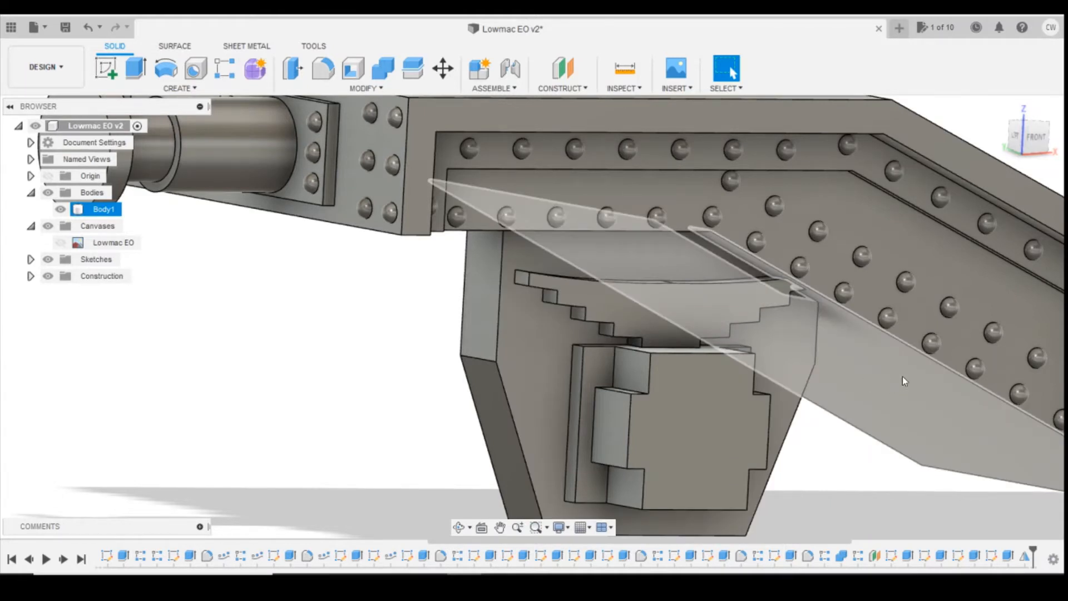
pyautogui.hotkey('alt', 'Tab')
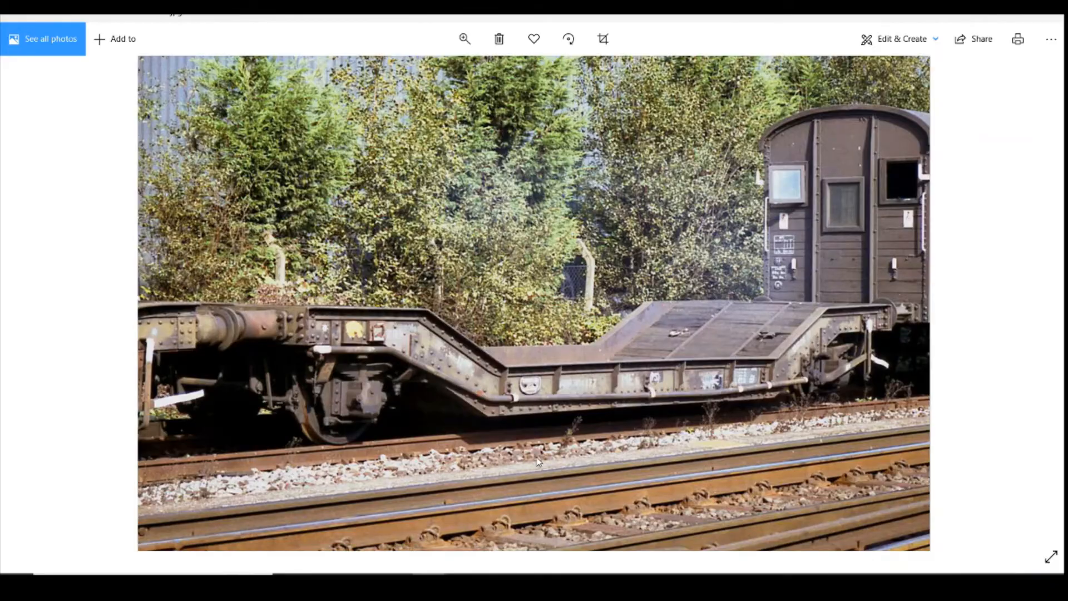
pyautogui.hotkey('alt', 'Tab')
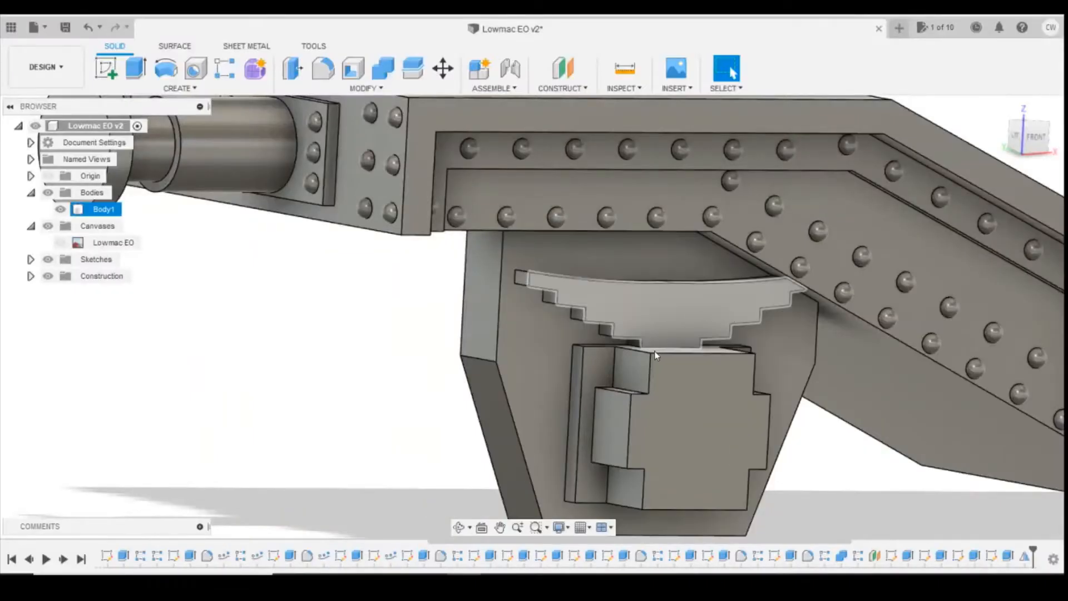
pyautogui.moveTo(1037, 138); pyautogui.dragTo(1025, 139)
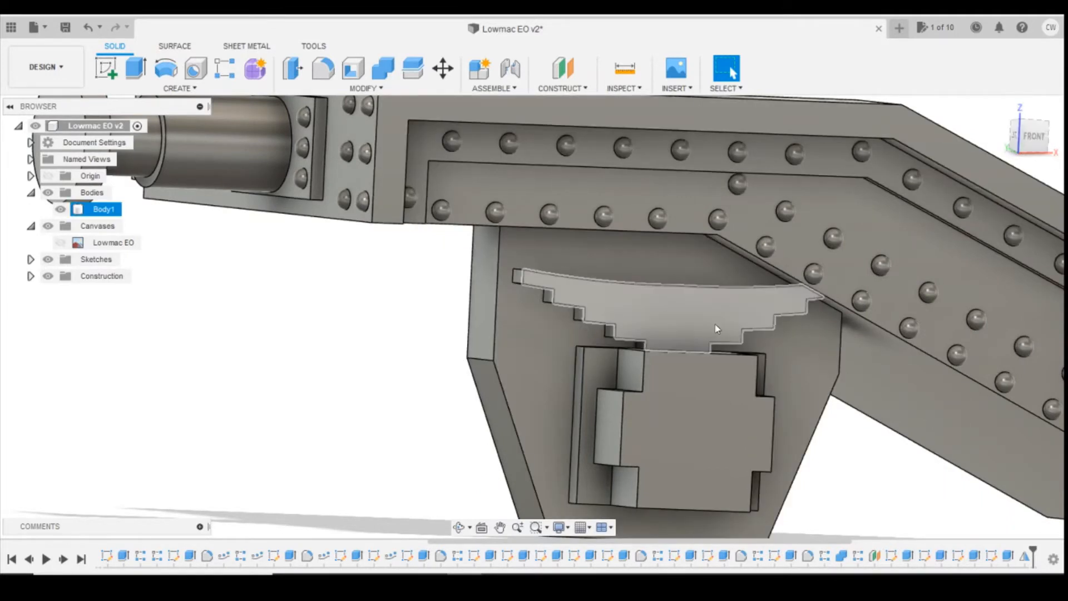
pyautogui.click(1033, 137)
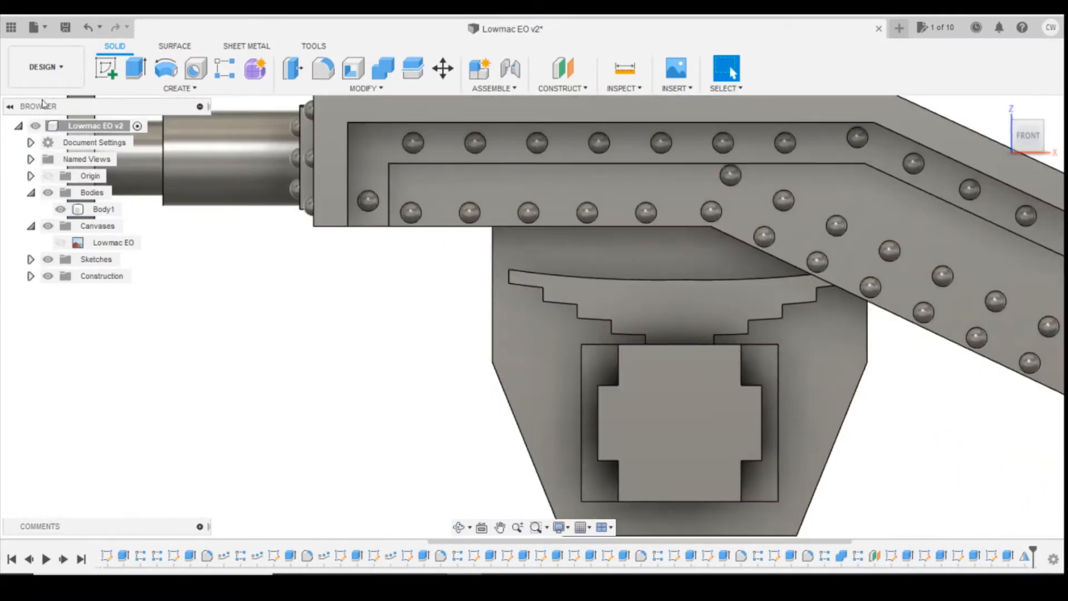
# Sketch an upright rectangle about 0.5 by 1.25 mm on the spring's front face, from its bottom edge to above the top leaf
pyautogui.click(106, 68)
pyautogui.click(684, 312)
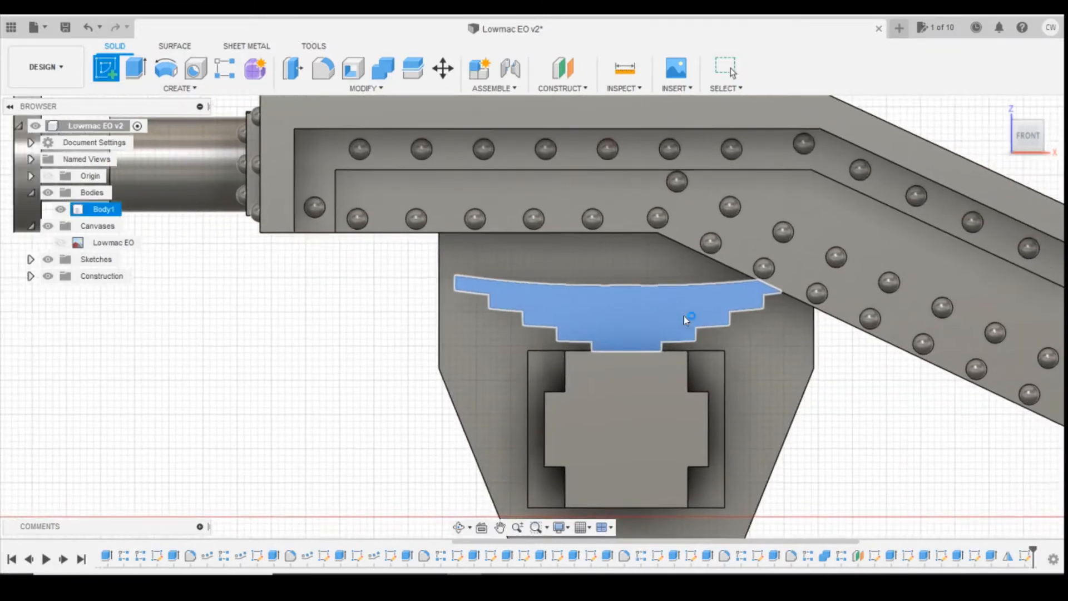
pyautogui.click(139, 71)
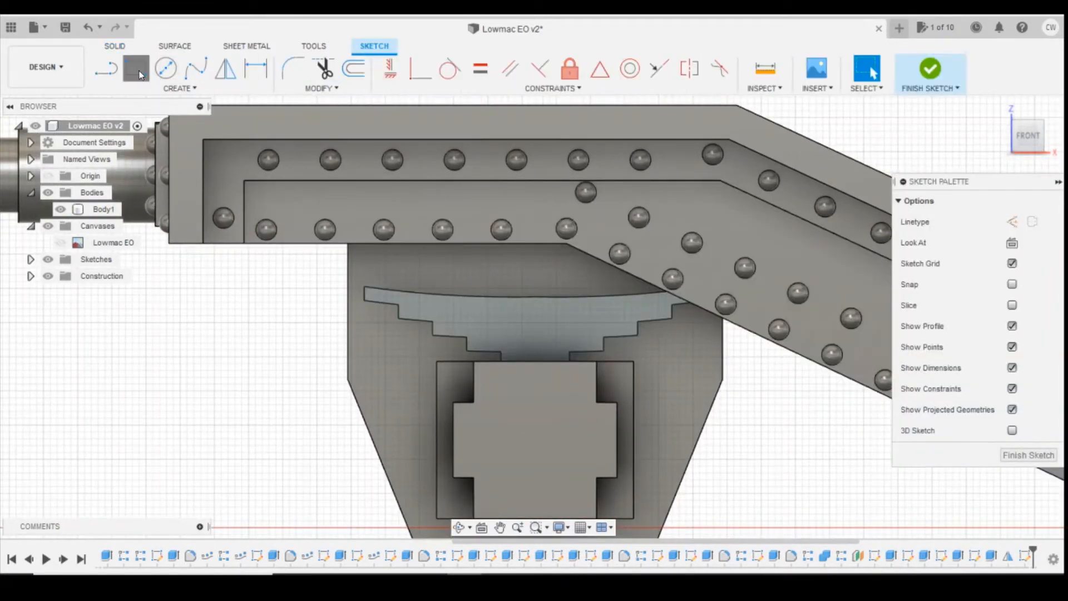
pyautogui.click(550, 362)
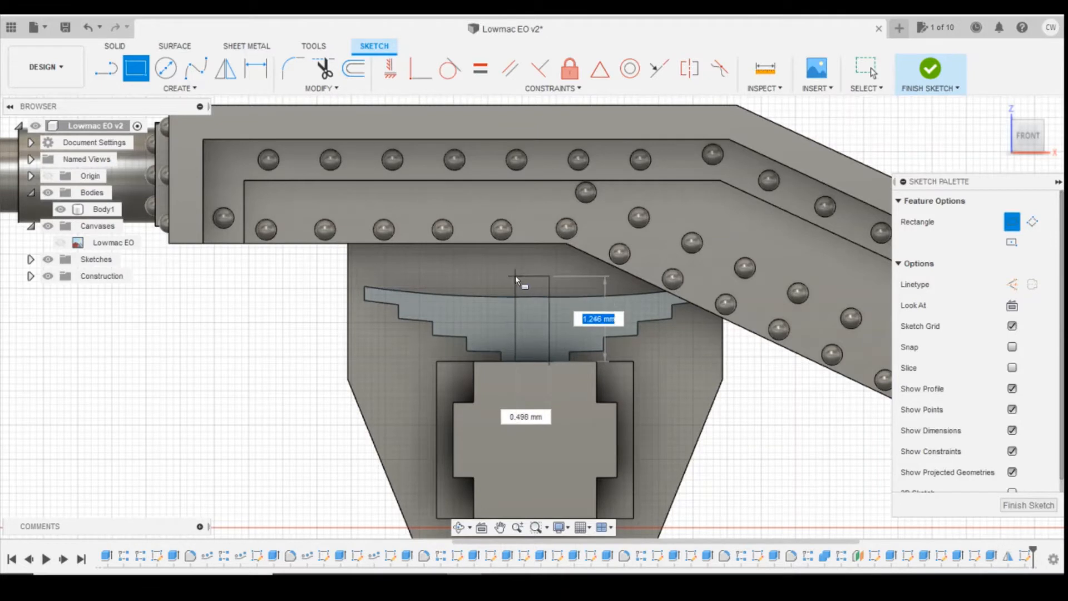
pyautogui.click(516, 277)
# Set the distance between the rectangle's right side and the right corner of the spring's lowest step to 0.3 mm
pyautogui.press('d')
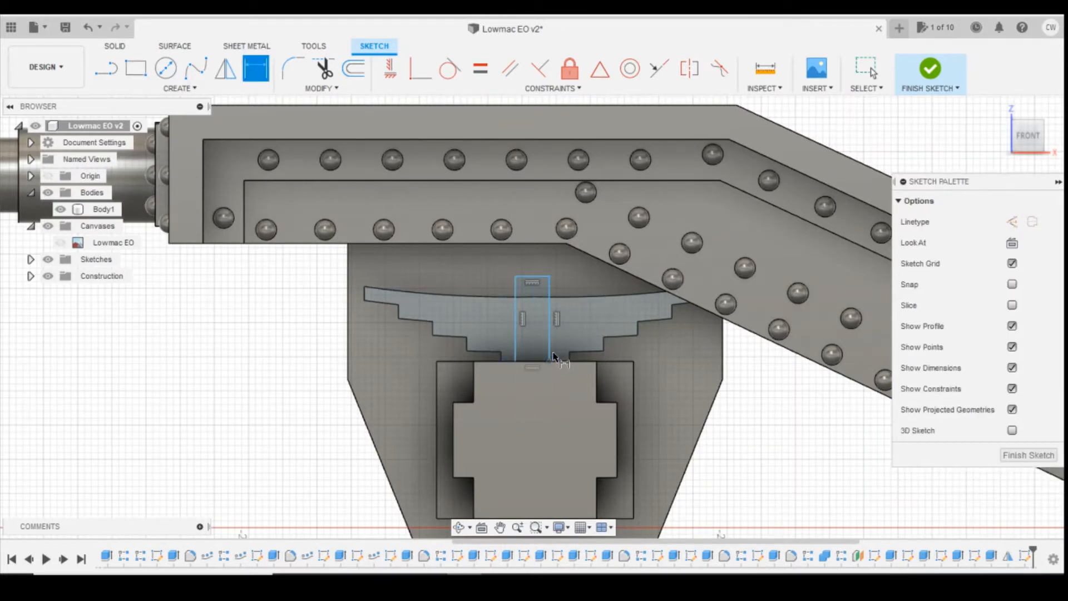
pyautogui.click(551, 354)
pyautogui.click(569, 352)
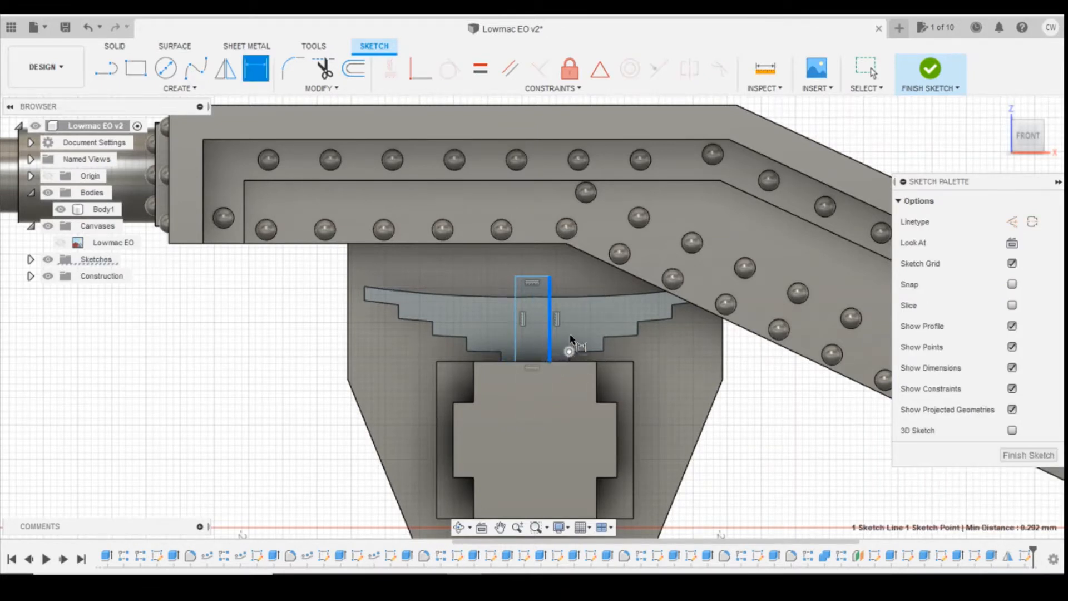
pyautogui.click(570, 327)
pyautogui.write('0')
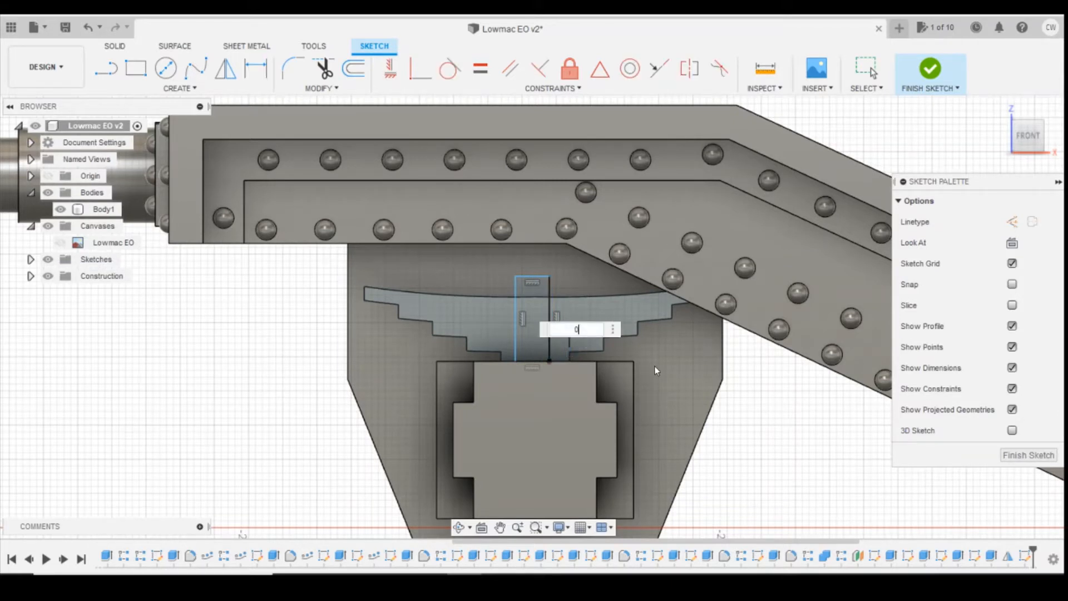
pyautogui.write('.3')
pyautogui.press('Return')
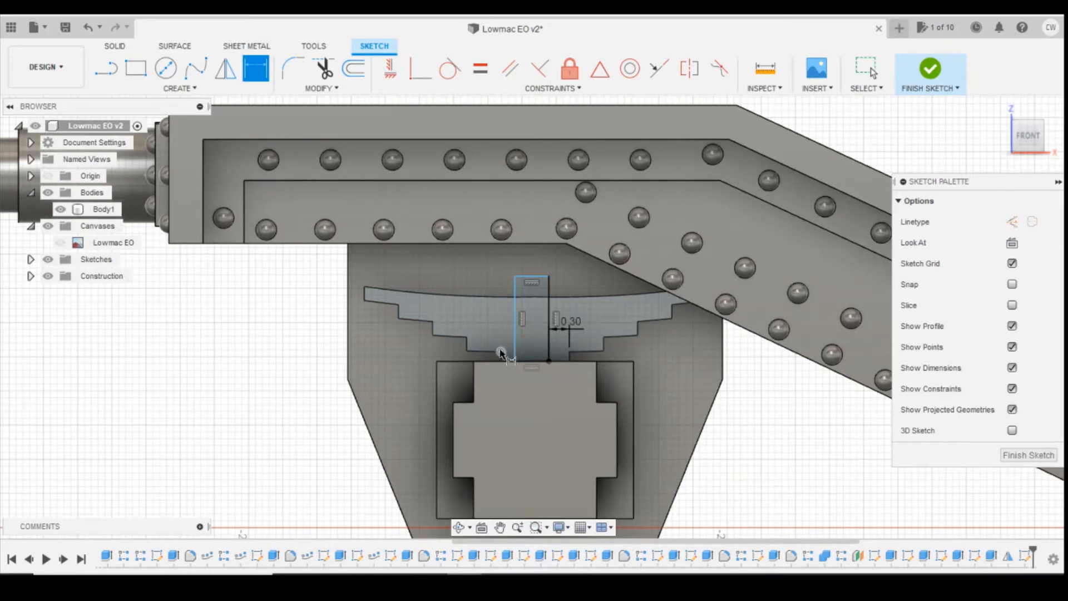
# Set the distance between the rectangle's left side and the left corner of the spring's lowest step to 0.3 mm
pyautogui.click(501, 351)
pyautogui.click(515, 353)
pyautogui.click(506, 334)
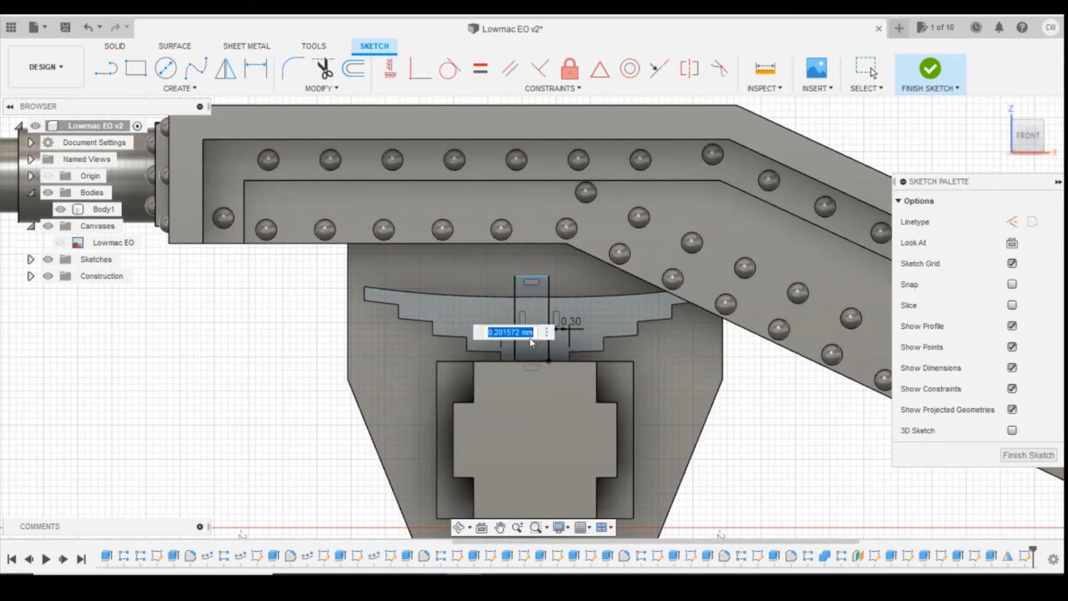
pyautogui.write('0.3')
pyautogui.press('Return')
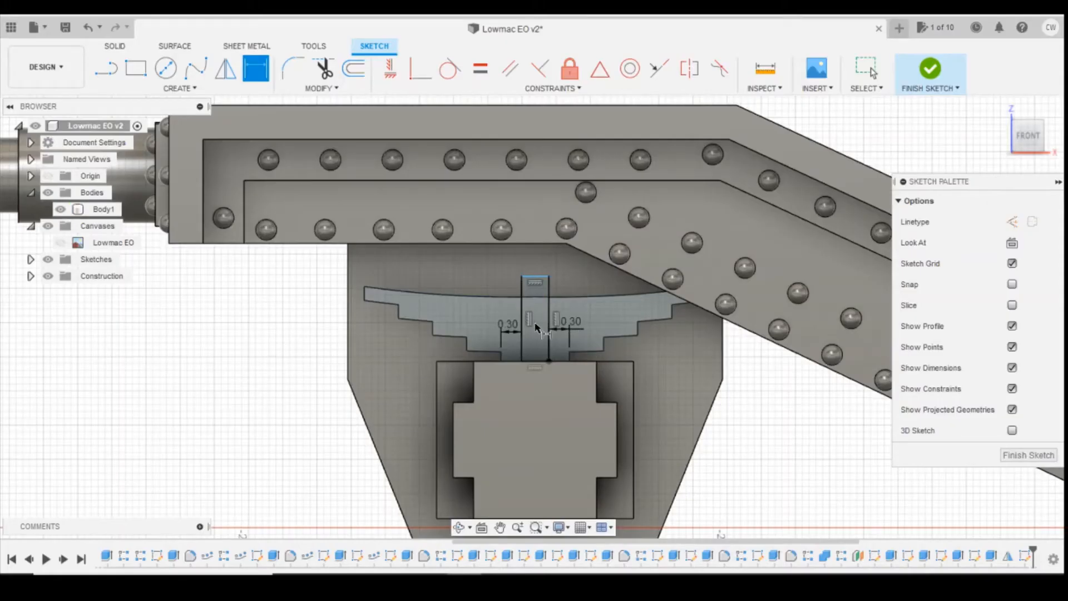
pyautogui.press('Escape')
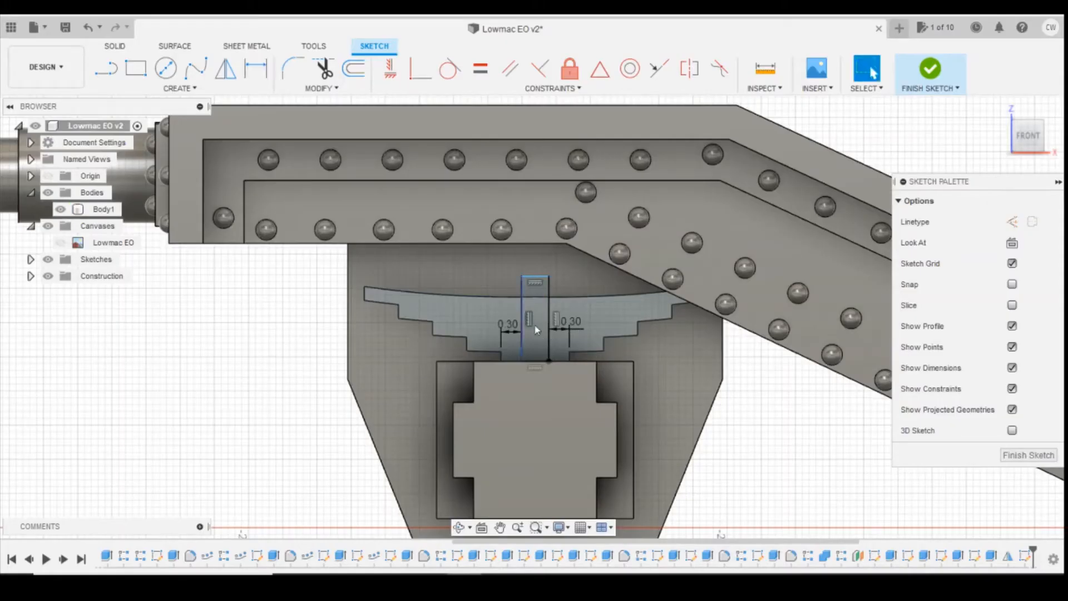
# Set the rectangle's height to 1.3 mm
pyautogui.press('d')
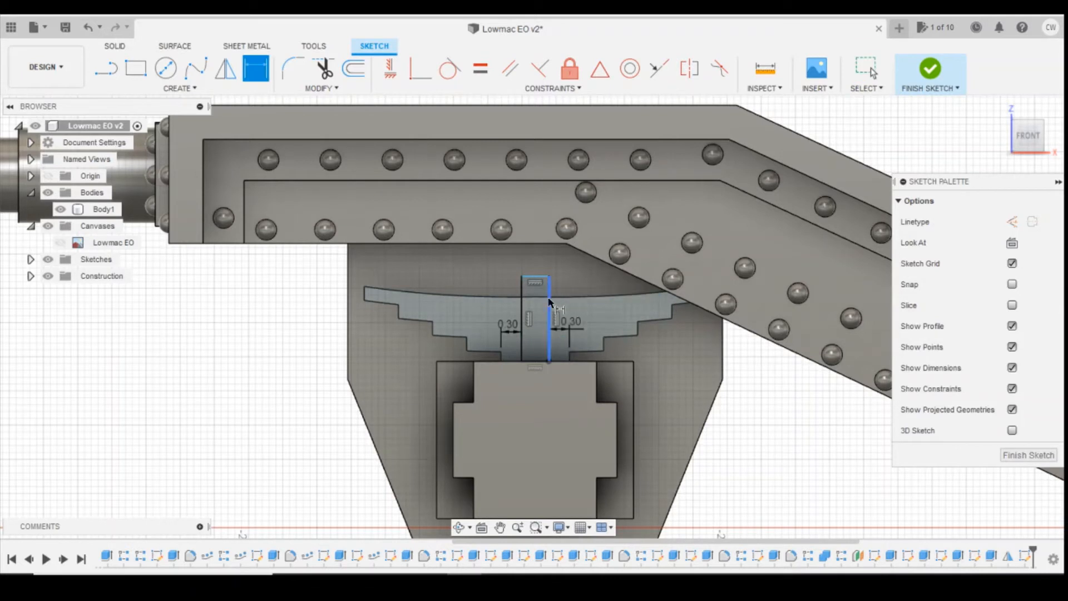
pyautogui.click(550, 326)
pyautogui.click(587, 303)
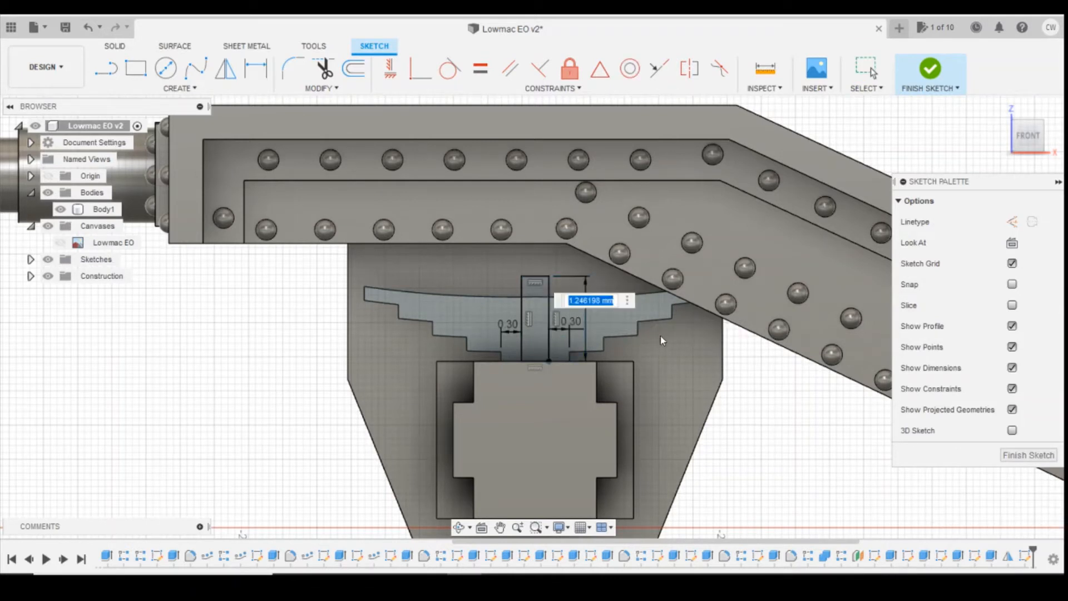
pyautogui.write('1.3')
pyautogui.press('Return')
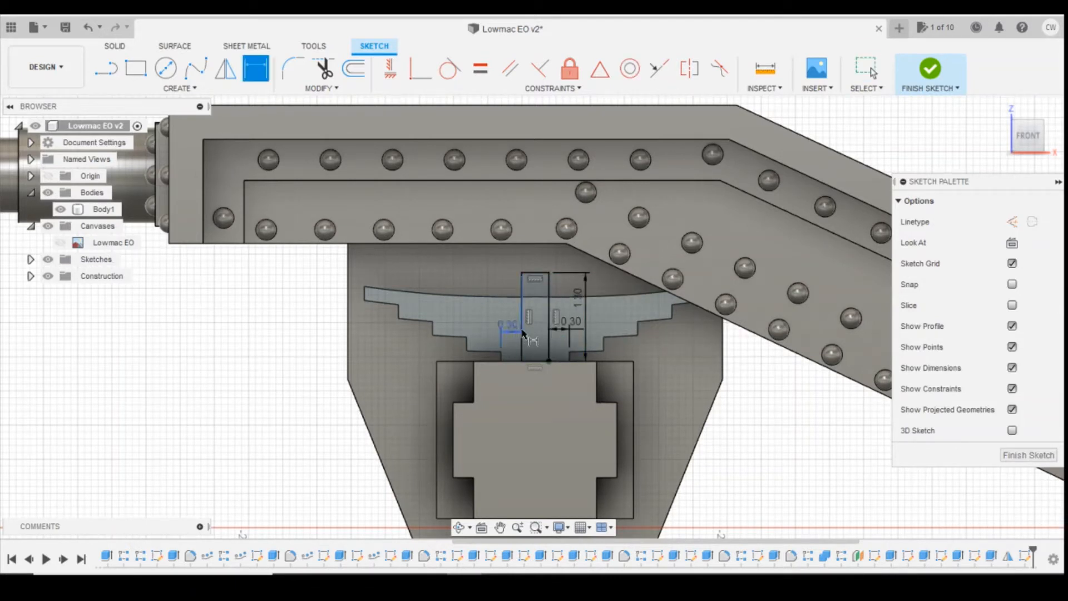
pyautogui.press('Escape')
# Extrude both rectangle profiles by -0.40 mm, joined to the existing body
pyautogui.click(541, 303)
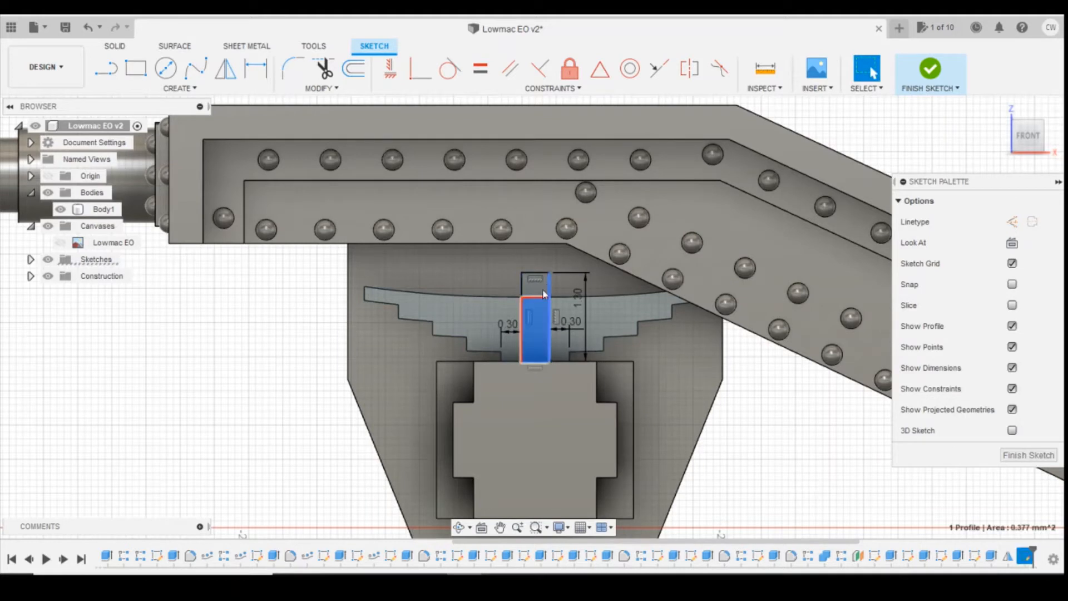
pyautogui.keyDown('shift'); pyautogui.click(542, 293); pyautogui.keyUp('shift')
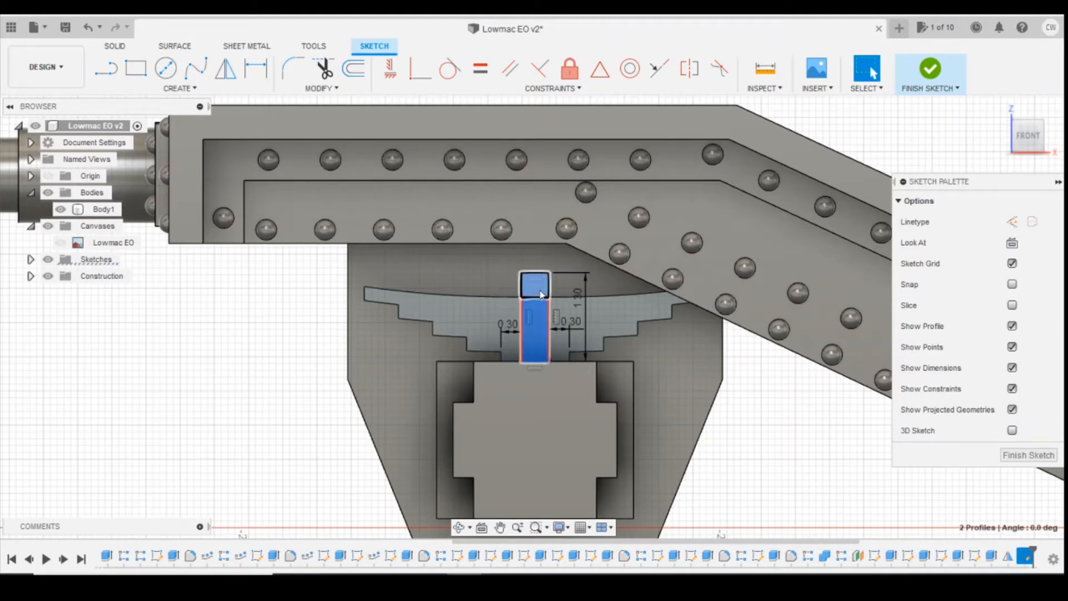
pyautogui.rightClick(542, 294)
pyautogui.click(520, 417)
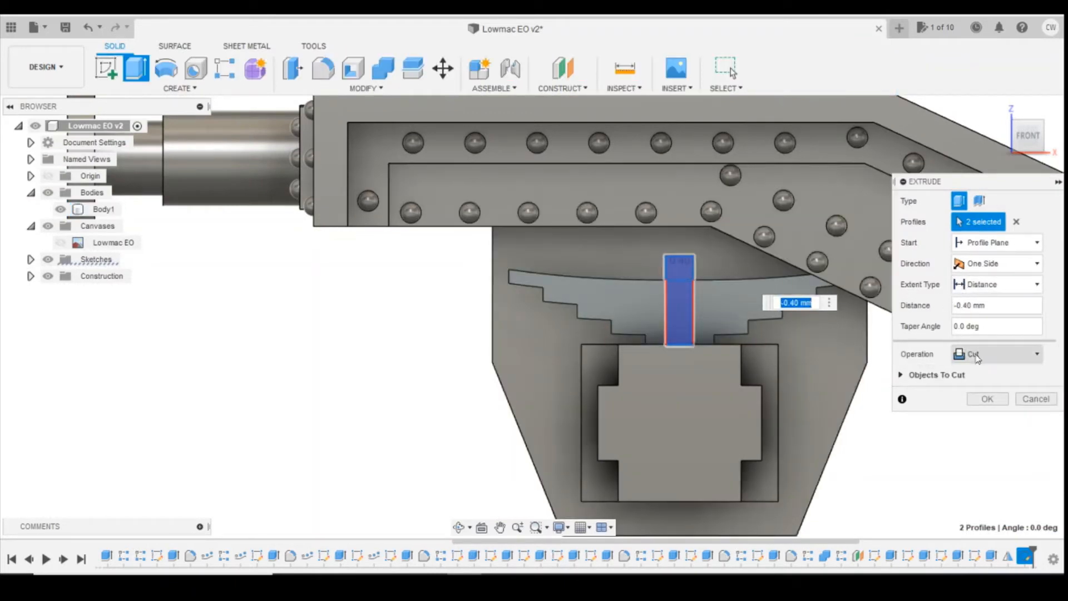
pyautogui.click(977, 356)
pyautogui.click(981, 371)
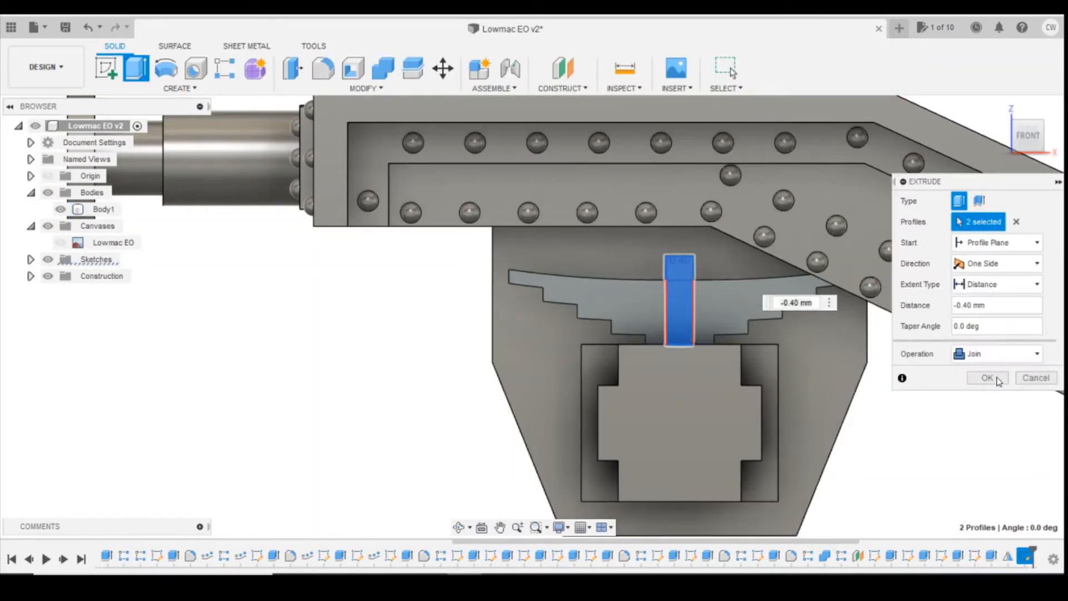
pyautogui.click(995, 381)
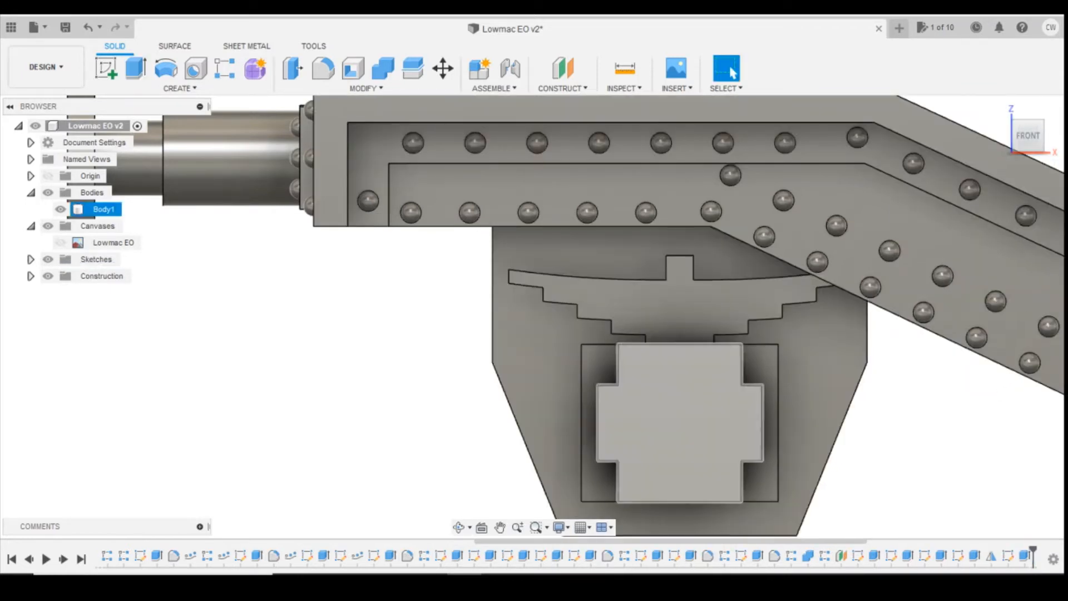
pyautogui.rightClick(1008, 555)
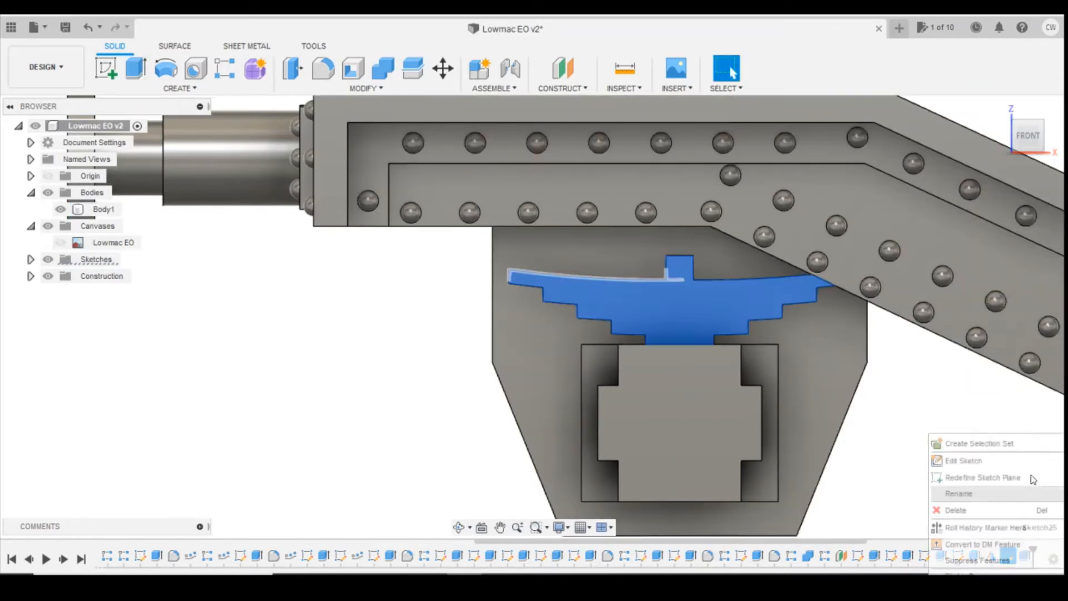
pyautogui.click(1000, 462)
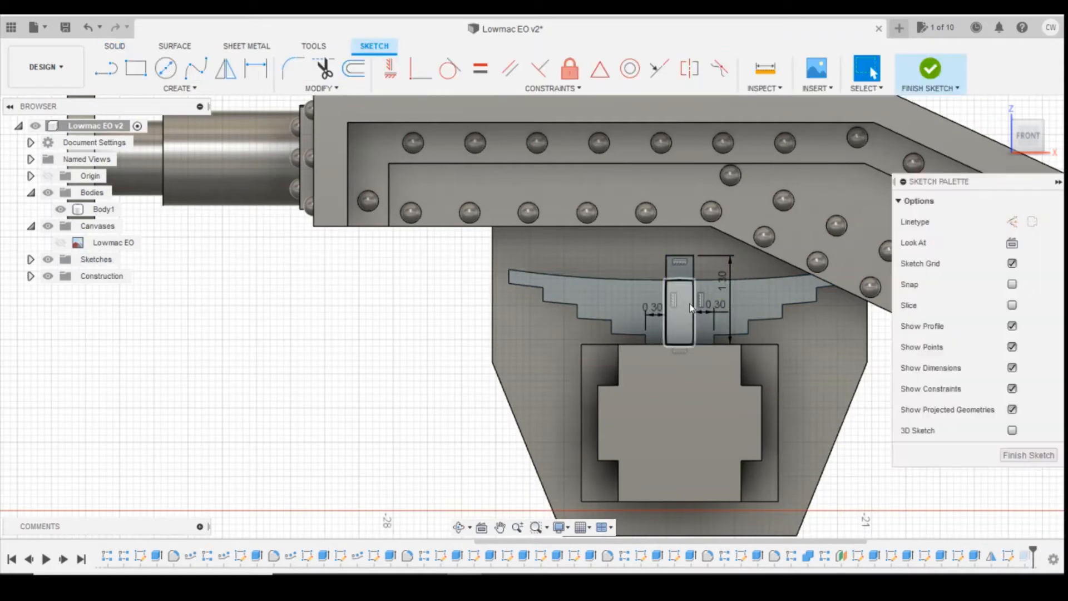
pyautogui.click(680, 300)
pyautogui.keyDown('shift'); pyautogui.click(683, 272); pyautogui.keyUp('shift')
pyautogui.rightClick(682, 272)
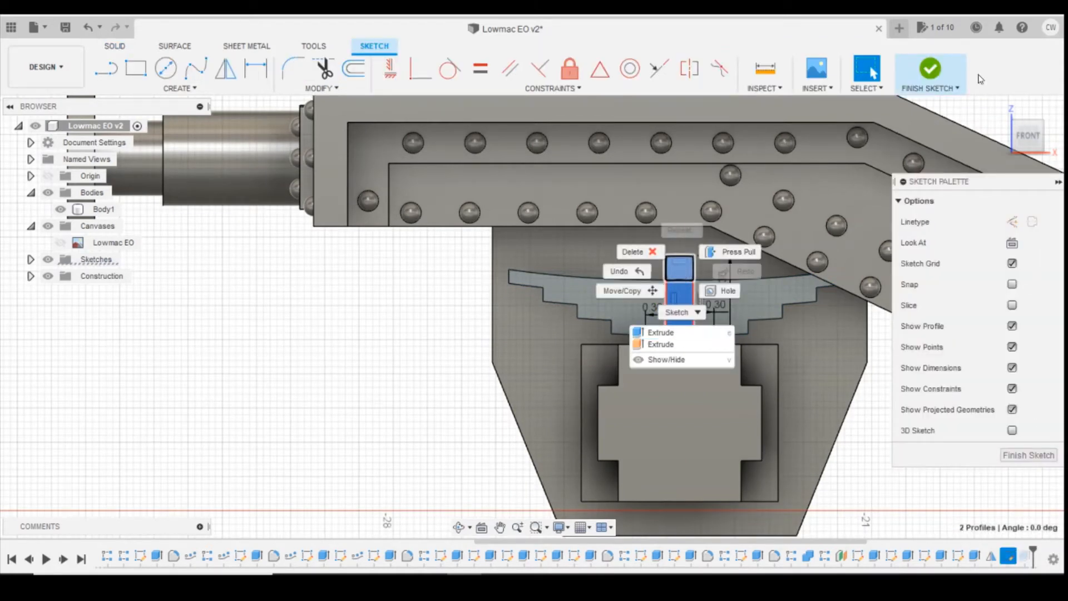
pyautogui.click(944, 94)
pyautogui.click(937, 77)
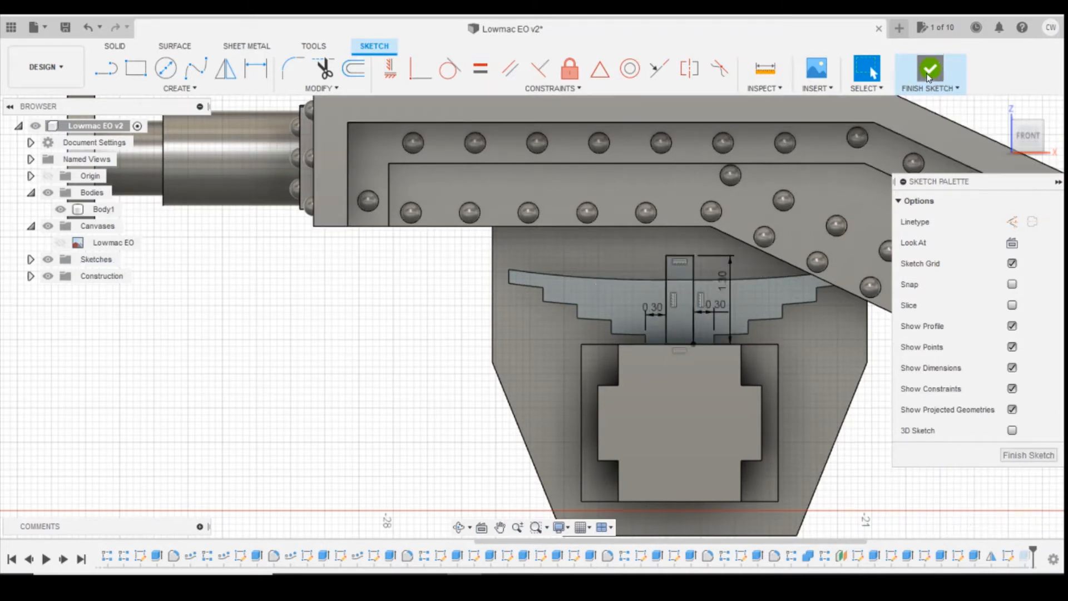
# Change the rectangle's extrusion to Two Sides and extend the second side forward so the strap projects in front of the spring
pyautogui.rightClick(1026, 554)
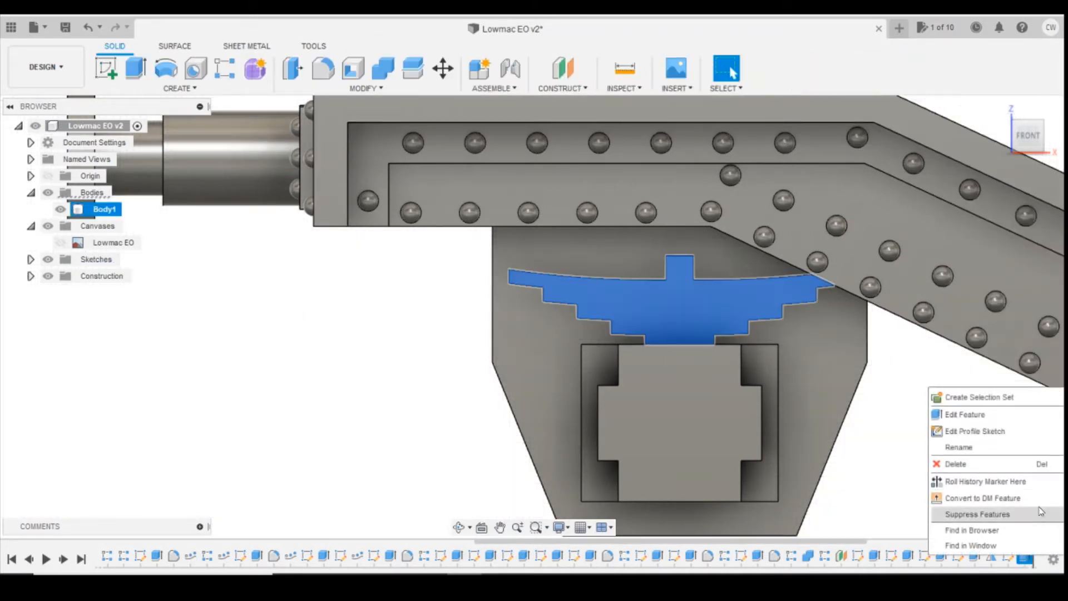
pyautogui.click(999, 417)
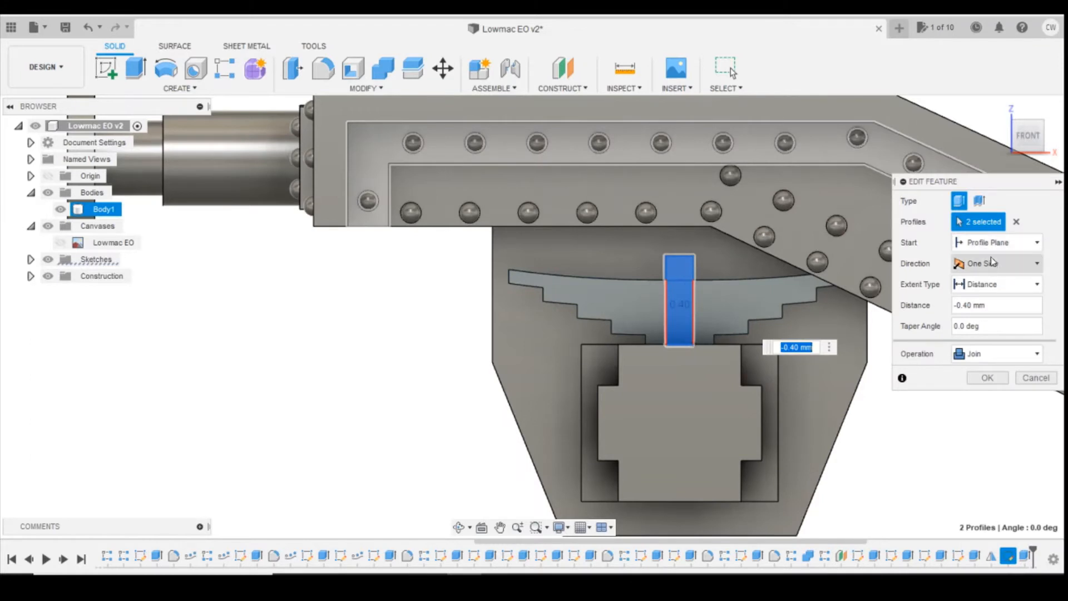
pyautogui.click(993, 263)
pyautogui.click(986, 297)
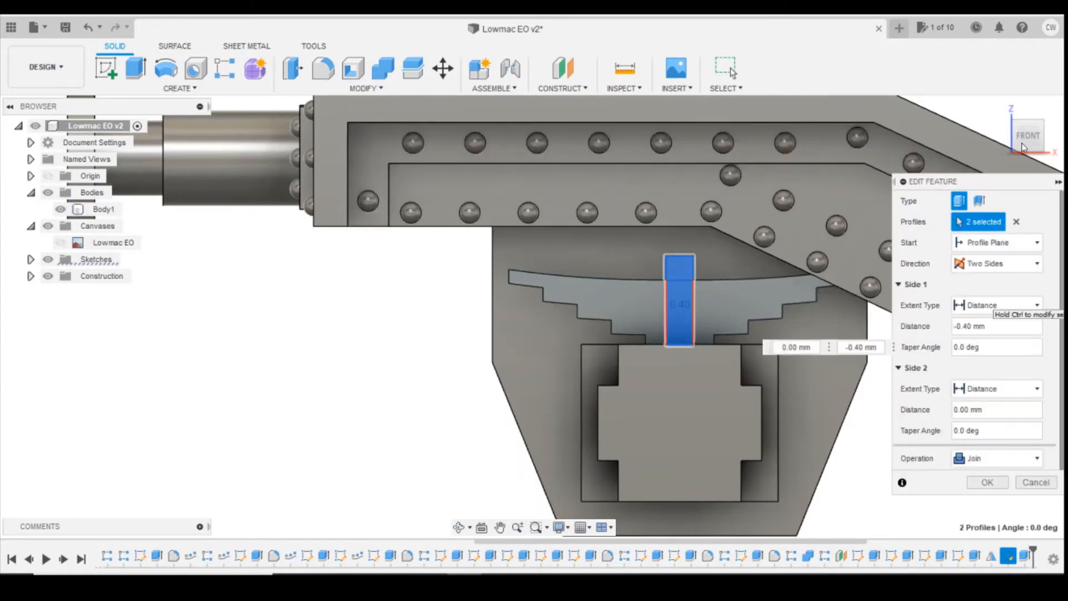
pyautogui.moveTo(1028, 139); pyautogui.dragTo(1054, 144)
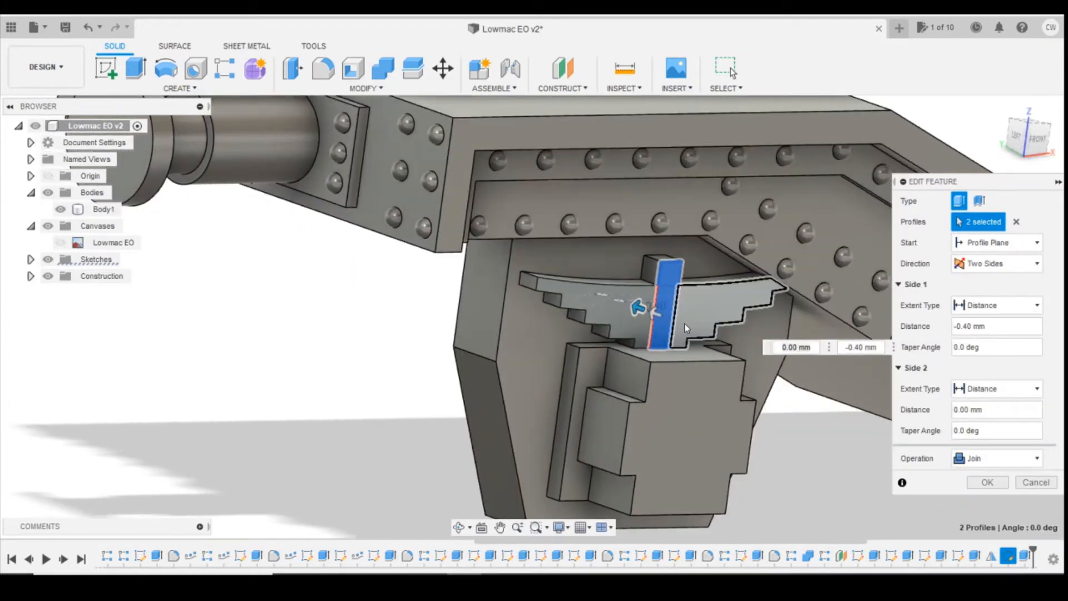
pyautogui.click(658, 314)
pyautogui.moveTo(658, 313); pyautogui.dragTo(681, 323)
pyautogui.click(986, 483)
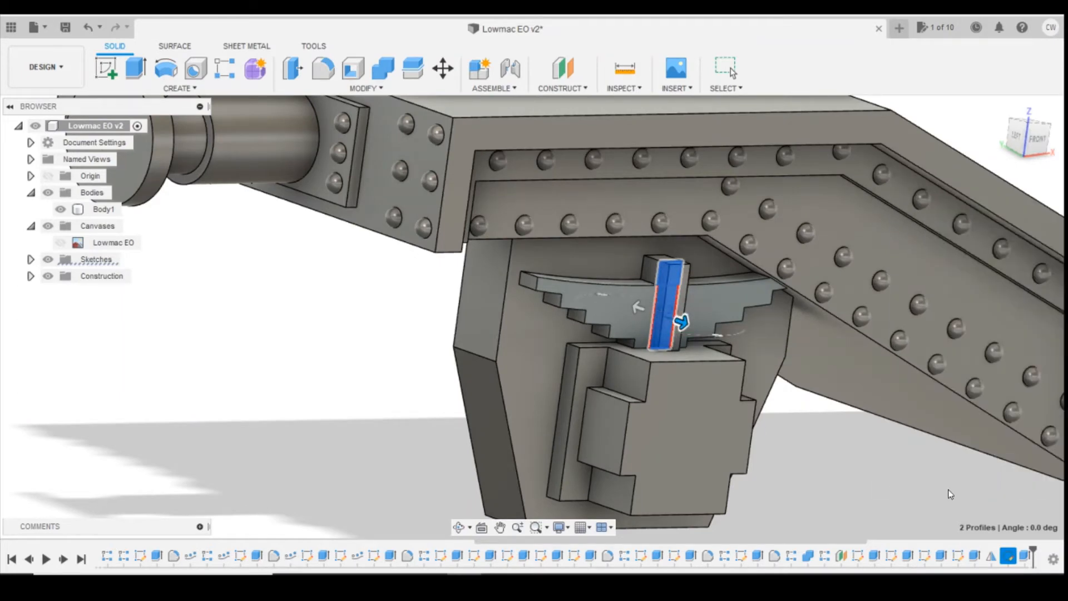
# View the projecting spring strap at an angle and switch to Photos to consult the wagon reference photo
pyautogui.click(1039, 140)
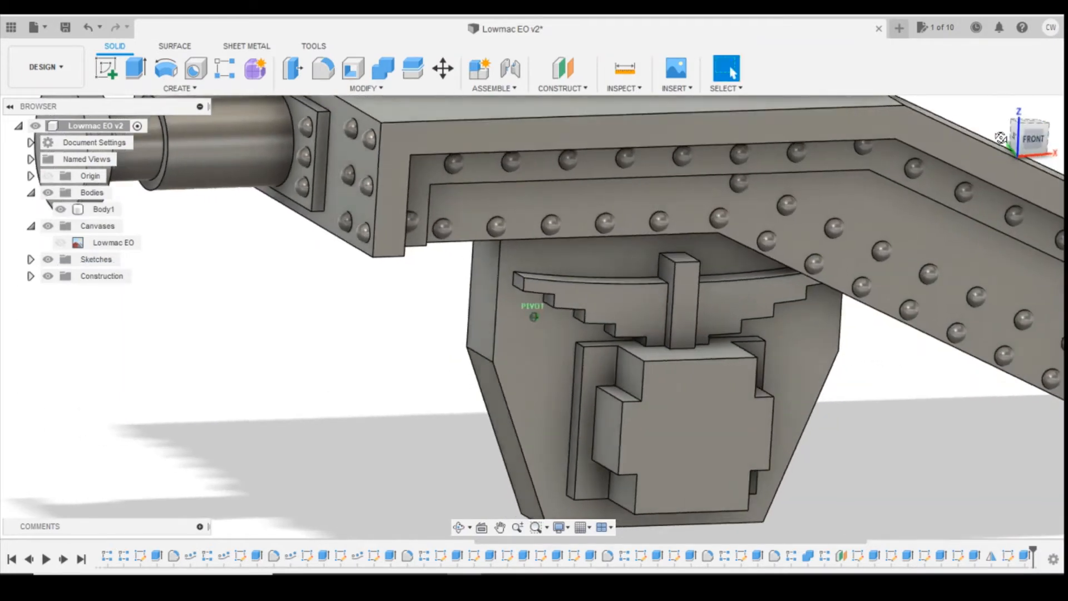
pyautogui.click(875, 513)
pyautogui.click(430, 584)
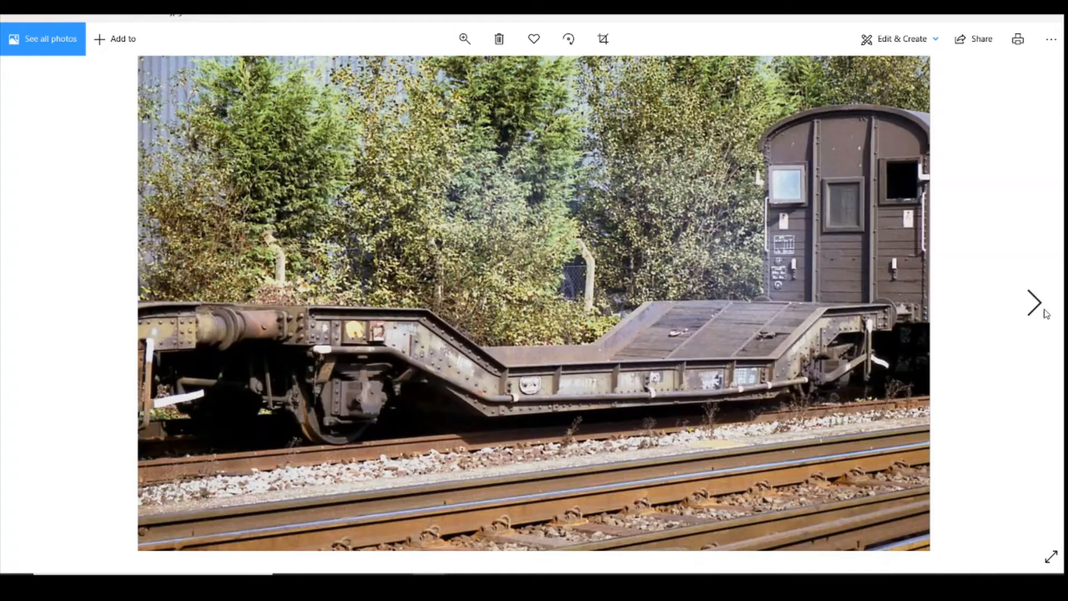
# Browse the wagon reference photos to examine the detail around the axlebox, and return to the Lowmac model in Fusion 360
pyautogui.click(1044, 312)
pyautogui.click(45, 320)
pyautogui.click(46, 320)
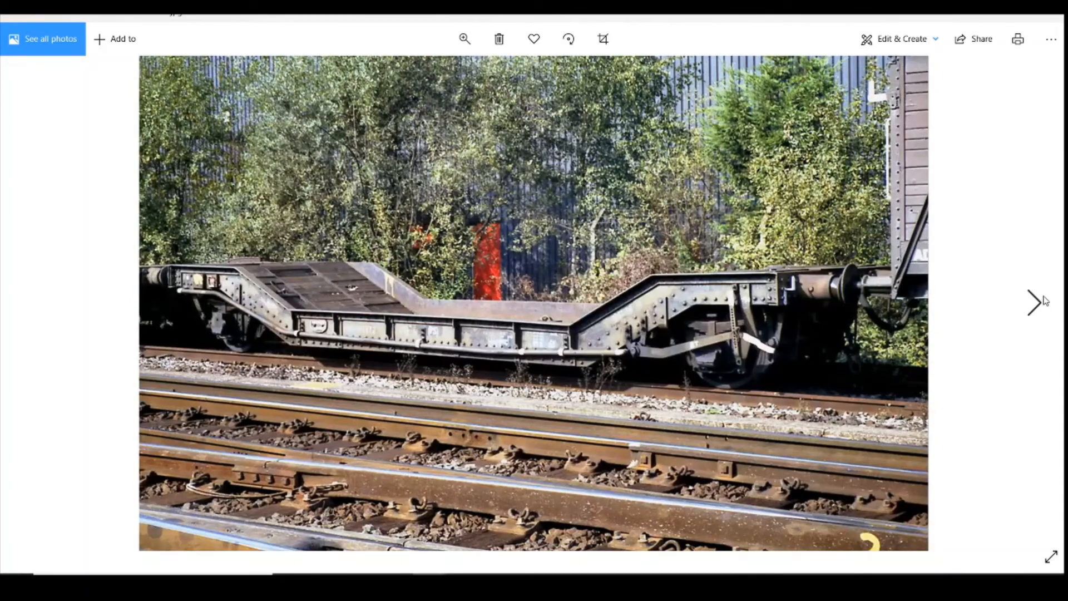
pyautogui.click(1044, 303)
pyautogui.click(1039, 309)
pyautogui.click(22, 301)
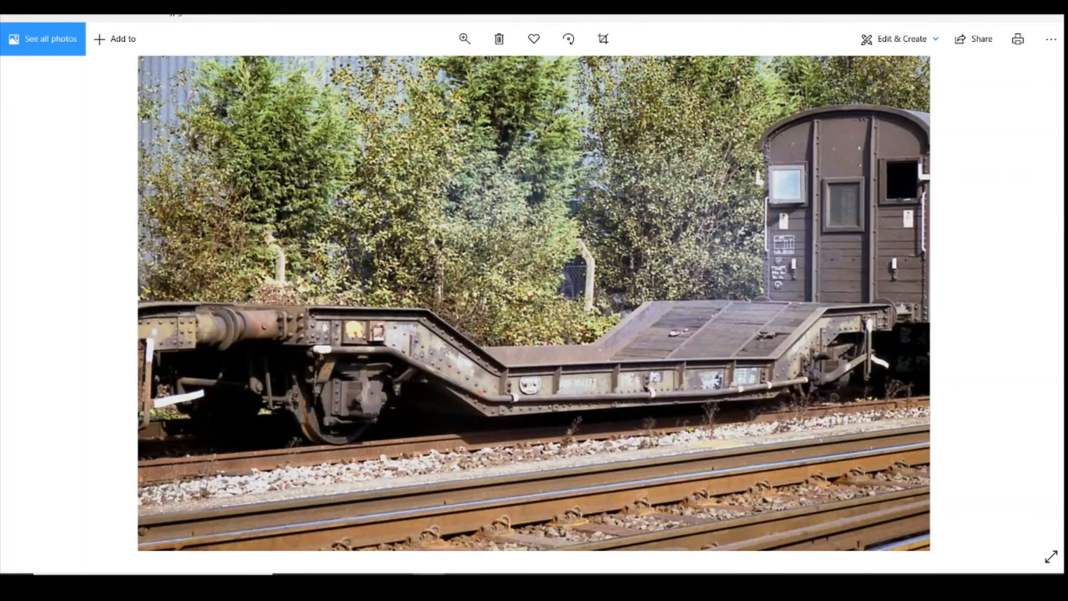
pyautogui.click(465, 529)
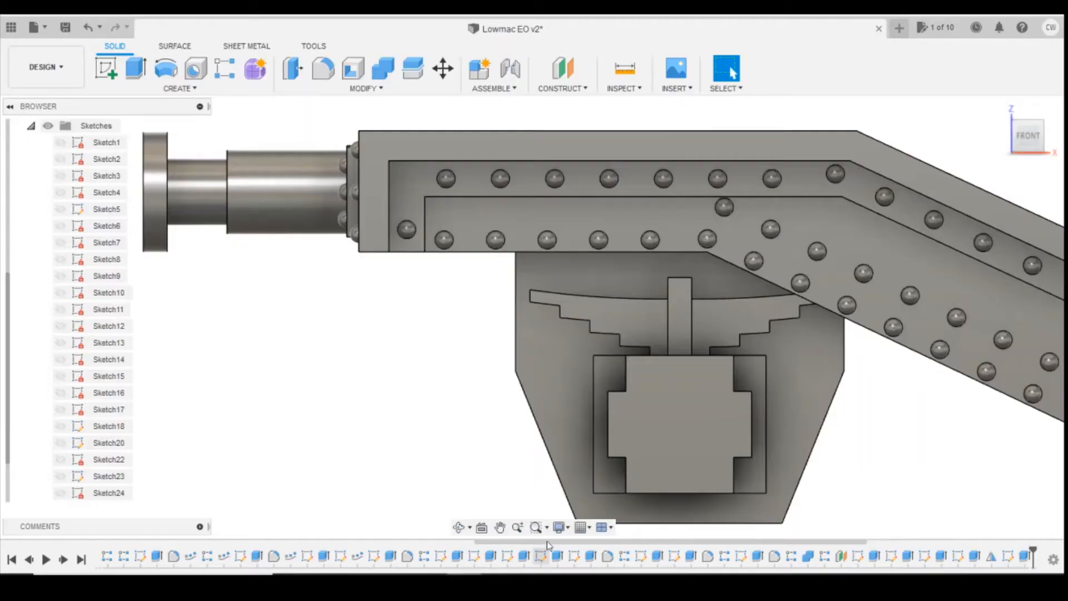
# Sketch a rectangle 0.4 mm wide and 2.6 mm high on the axle guard's front face, outward from the axlebox opening's lower-left corner
pyautogui.click(110, 75)
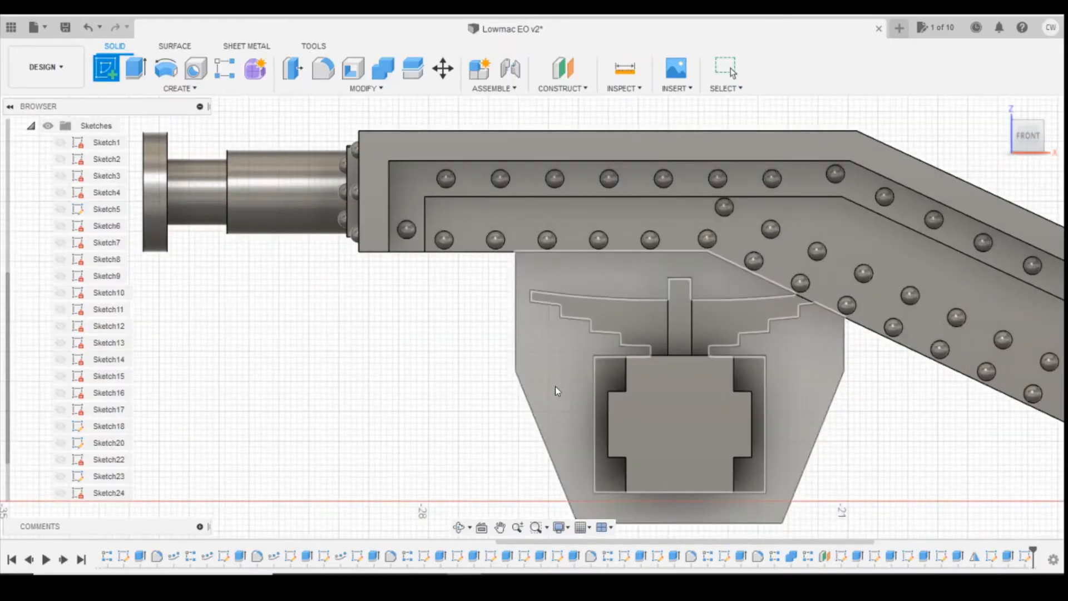
pyautogui.click(555, 386)
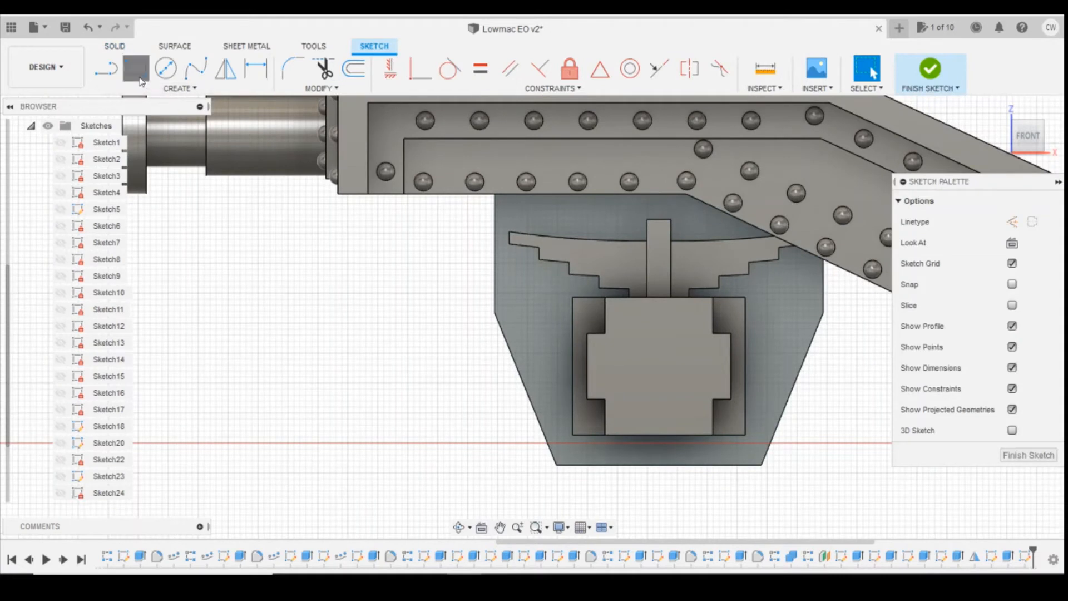
pyautogui.press('r')
pyautogui.click(572, 436)
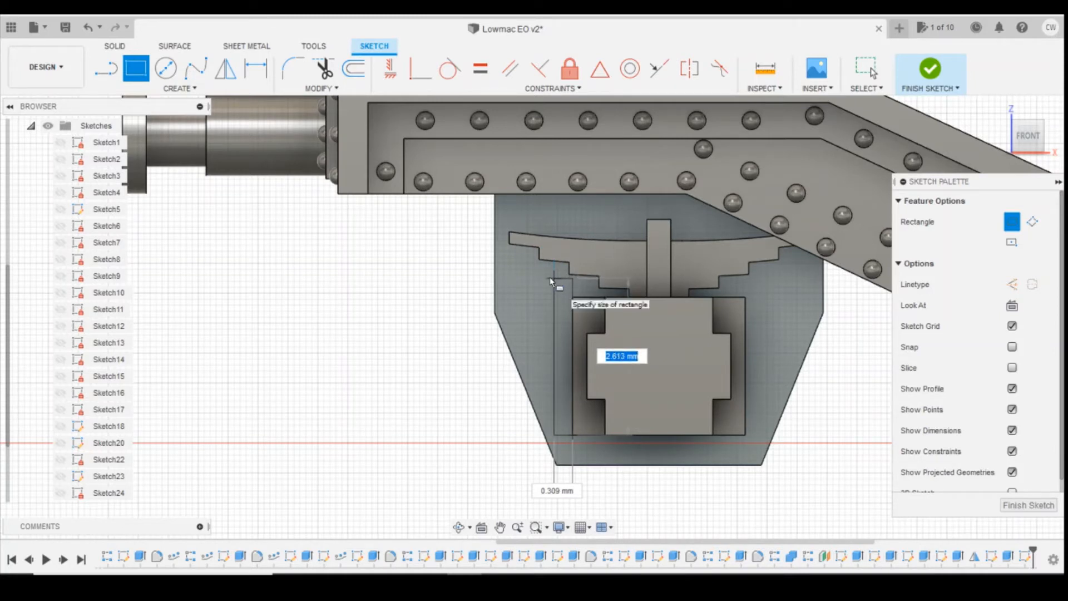
pyautogui.press('Tab')
pyautogui.write('0.4')
pyautogui.press('Tab')
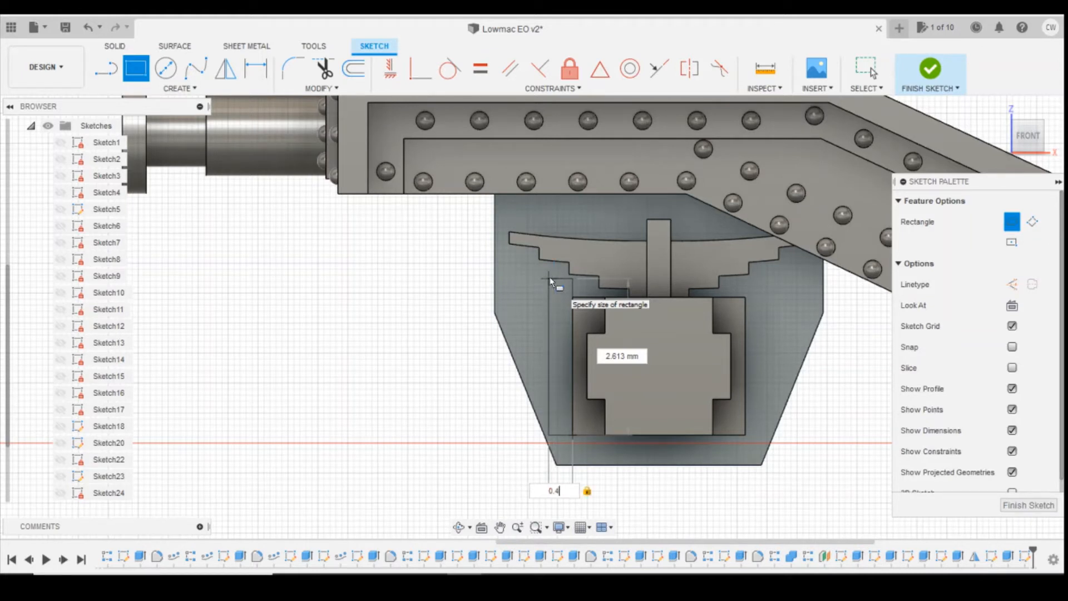
pyautogui.press('Tab')
pyautogui.write('2')
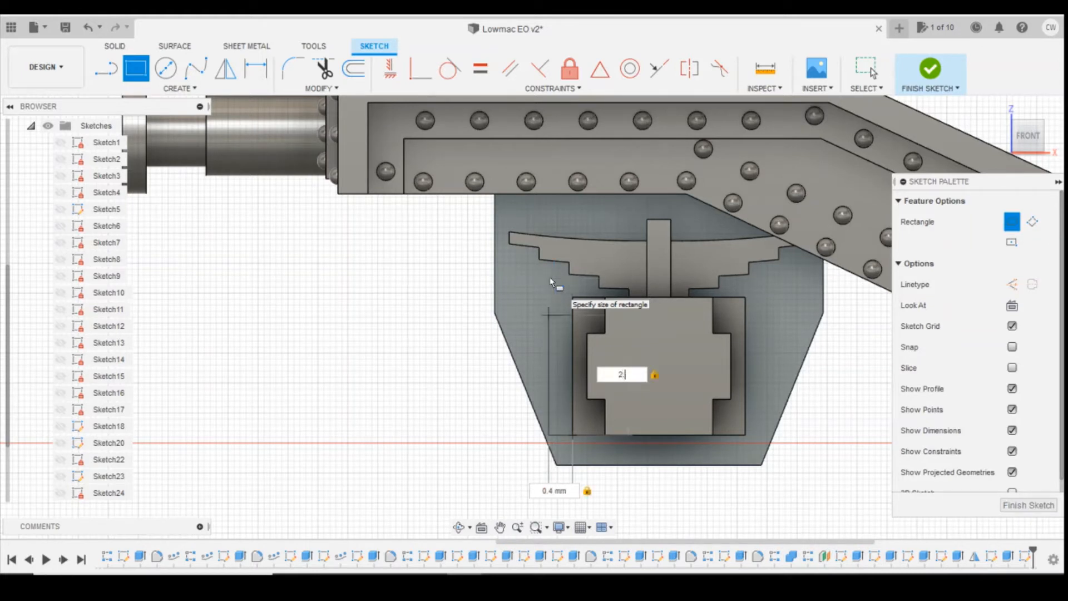
pyautogui.write('.6')
pyautogui.press('Return')
pyautogui.press('Escape')
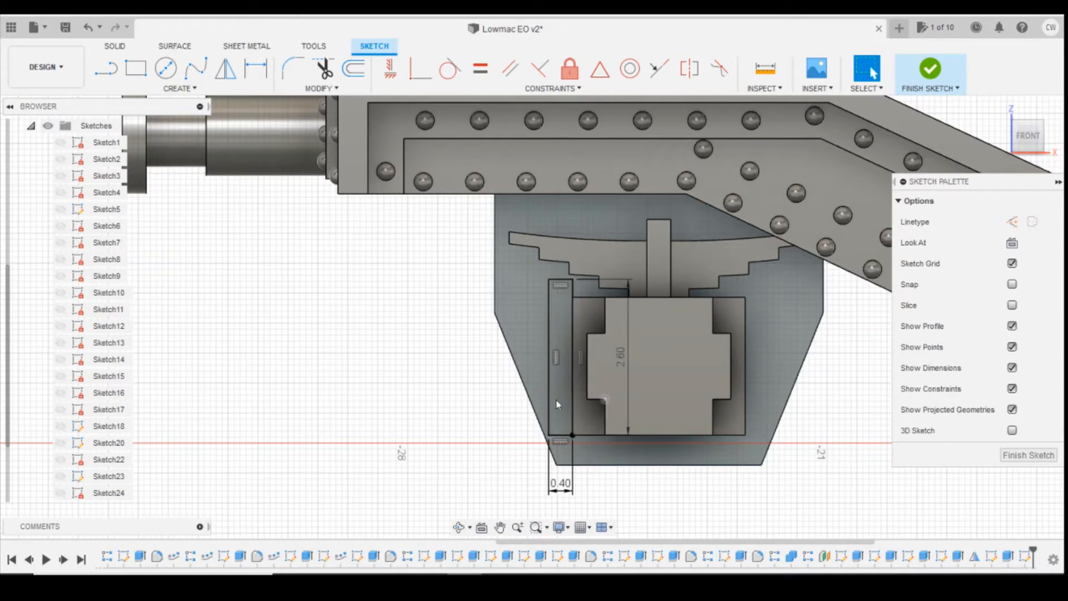
# Draw a vertical construction line about 0.92 mm long upward from the midpoint of the axle guard's bottom edge
pyautogui.click(106, 68)
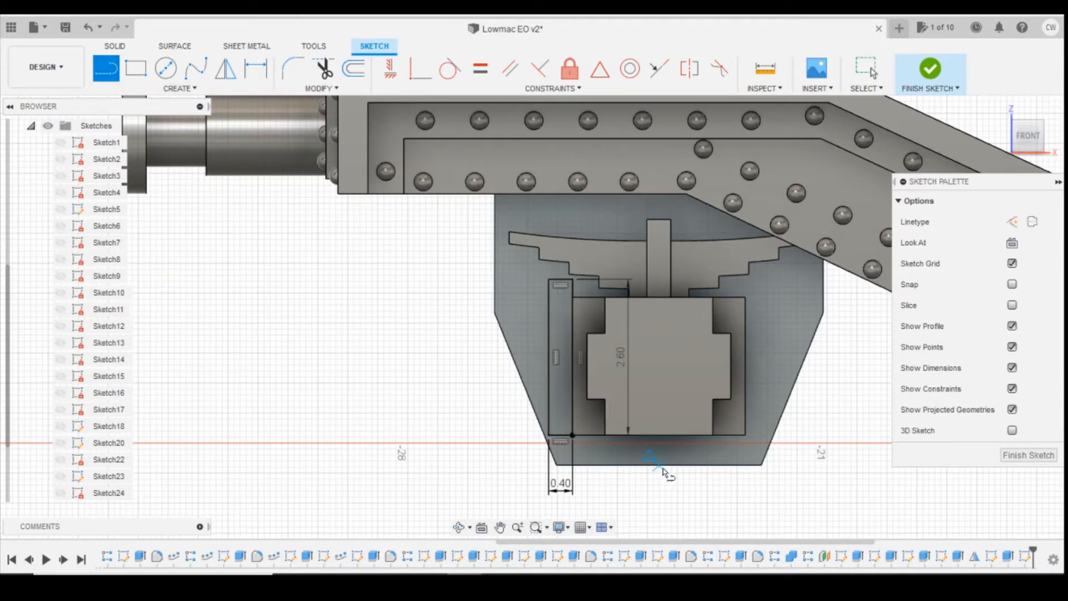
pyautogui.click(659, 410)
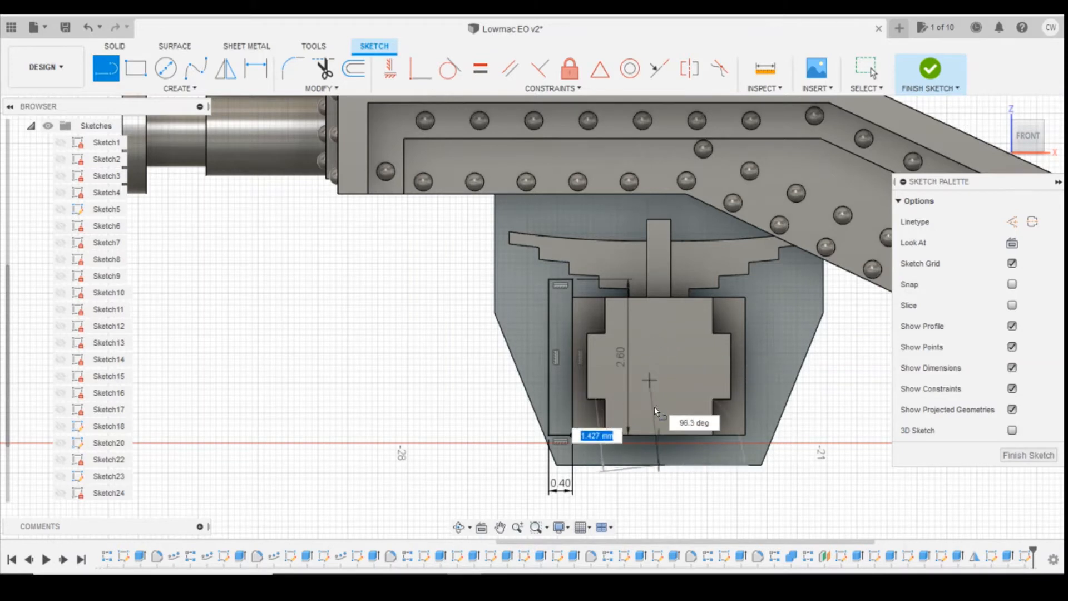
pyautogui.press('Escape')
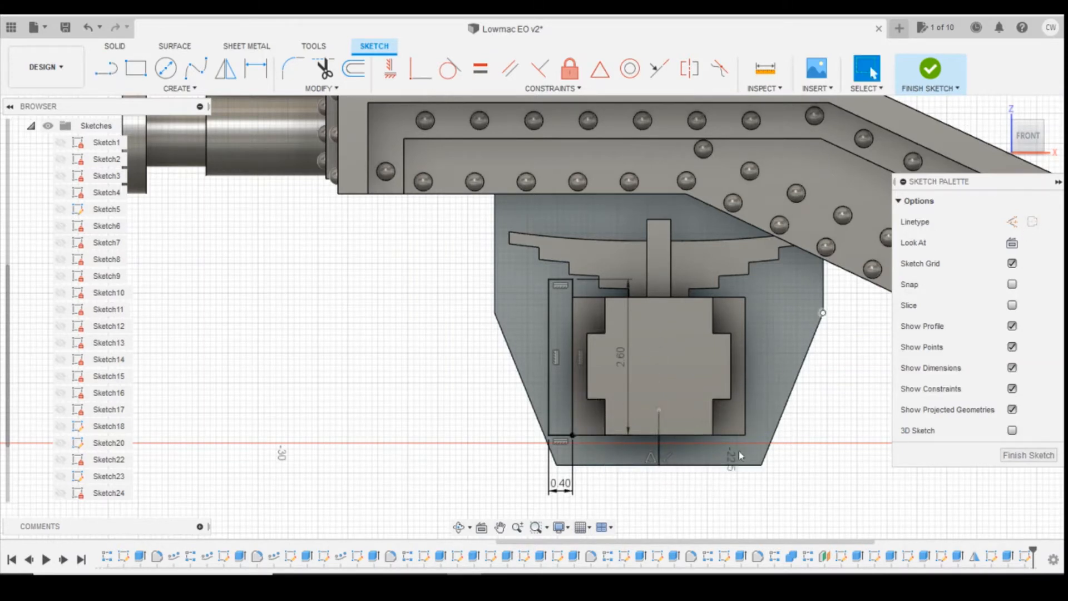
pyautogui.click(660, 454)
pyautogui.click(1012, 222)
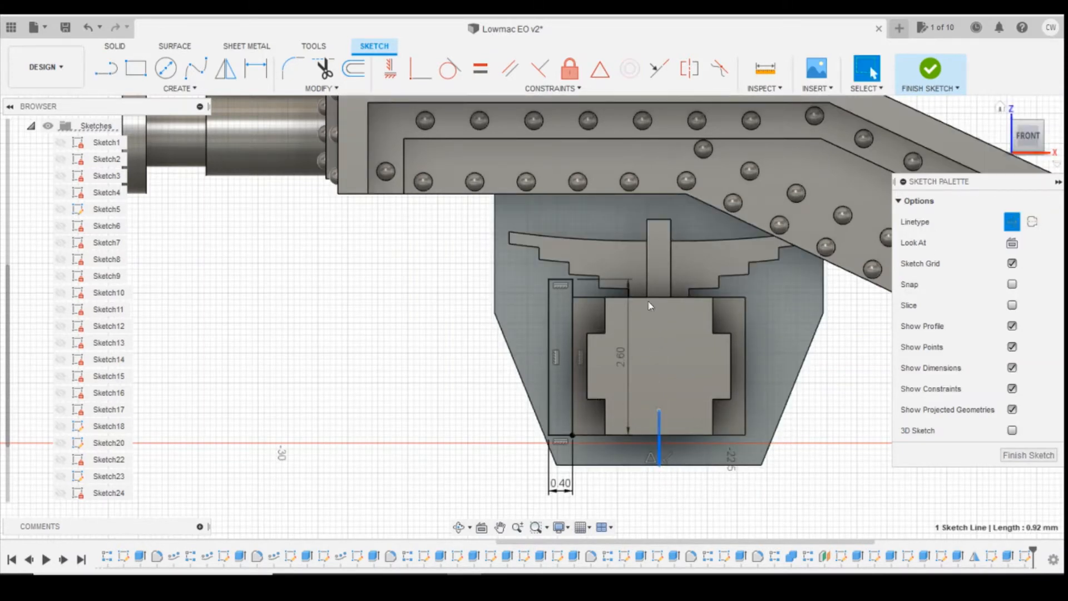
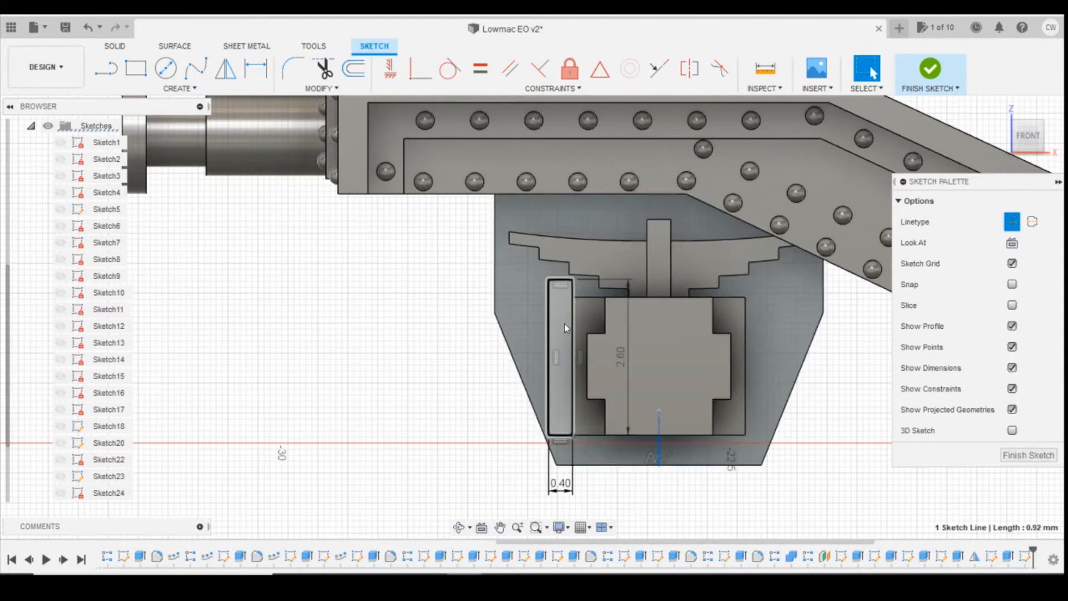
pyautogui.click(1028, 455)
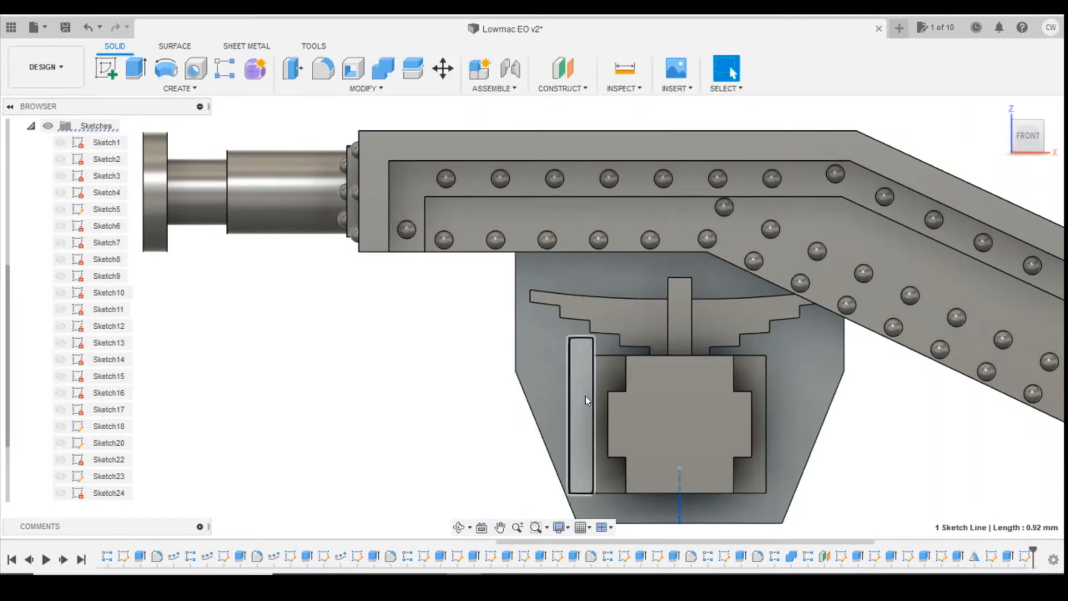
pyautogui.rightClick(585, 396)
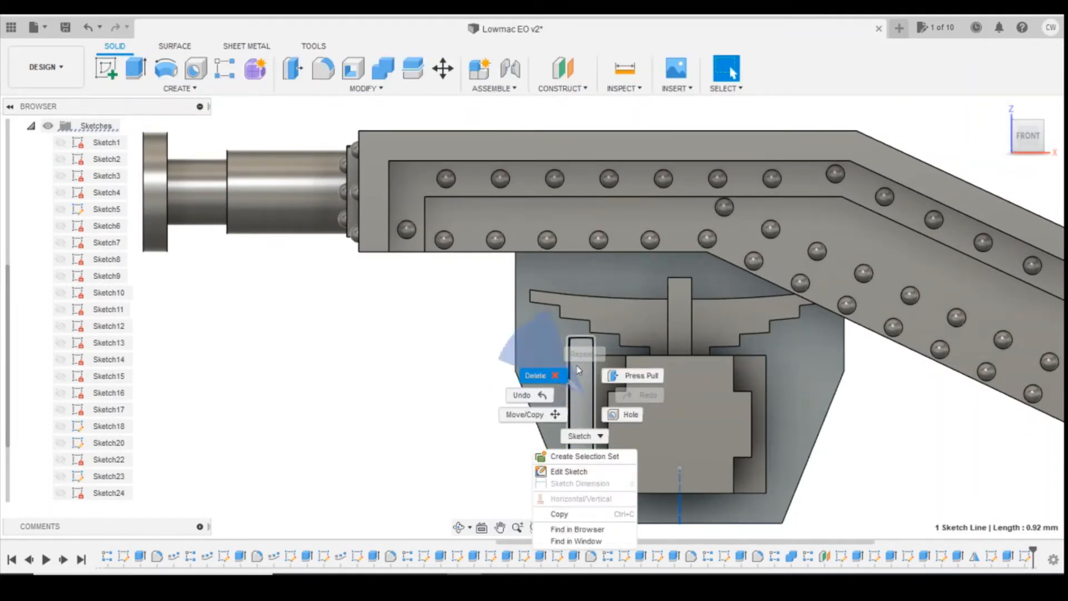
pyautogui.click(451, 420)
pyautogui.rightClick(587, 390)
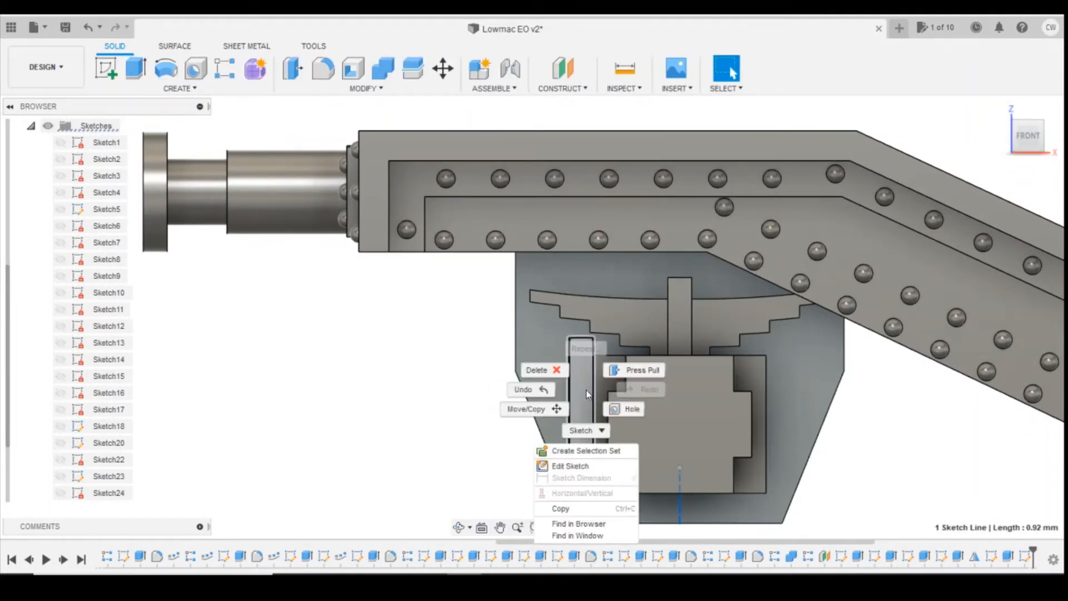
pyautogui.click(579, 465)
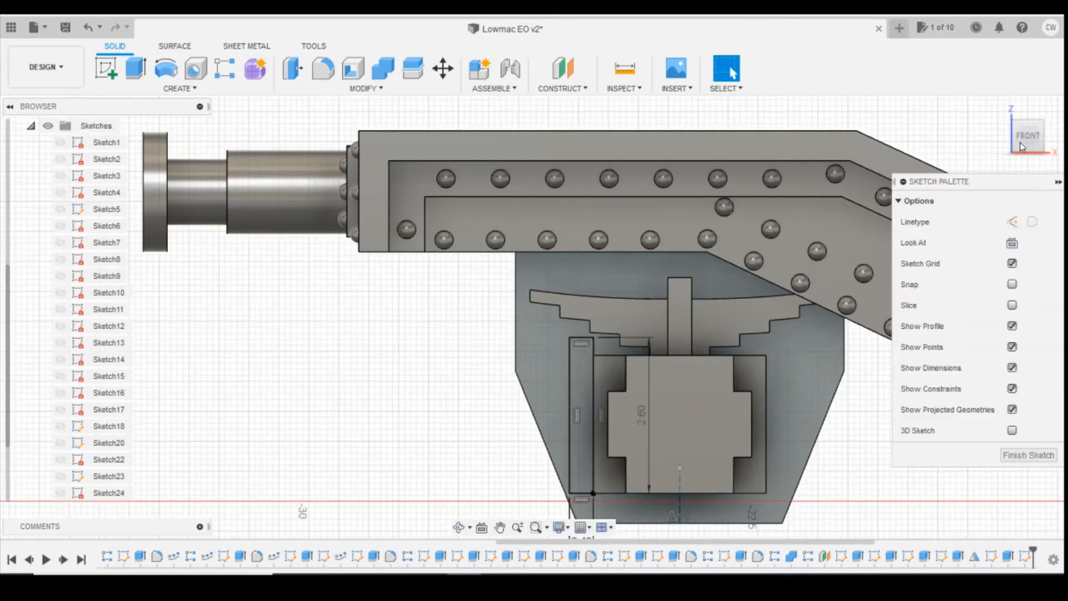
# Extrude the narrow rectangle beside the axlebox 0.20 mm outward, joined to the existing body
pyautogui.moveTo(1026, 142); pyautogui.dragTo(1044, 142)
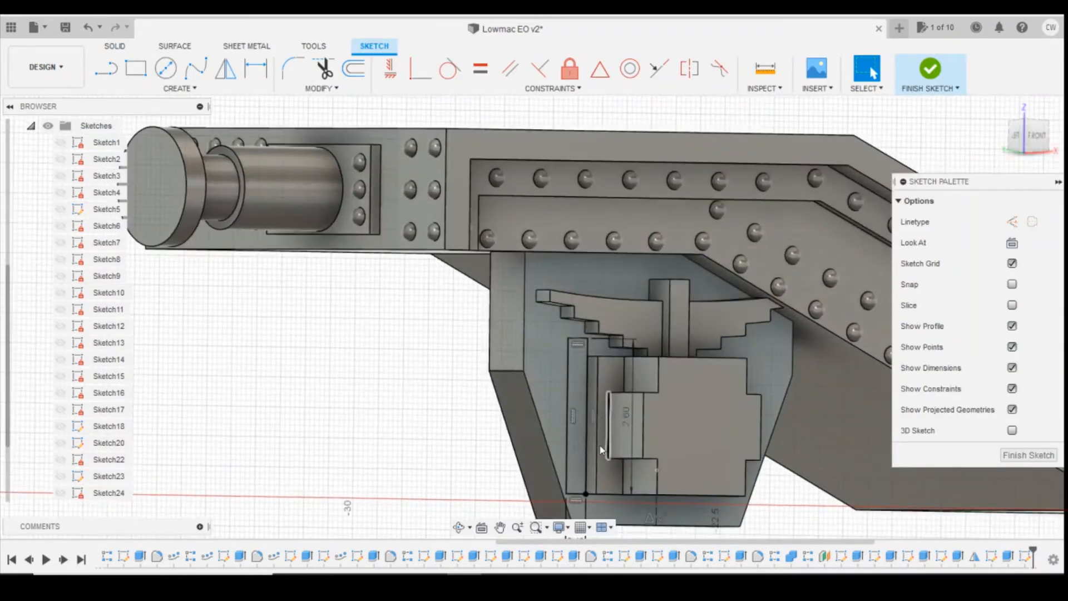
pyautogui.click(583, 448)
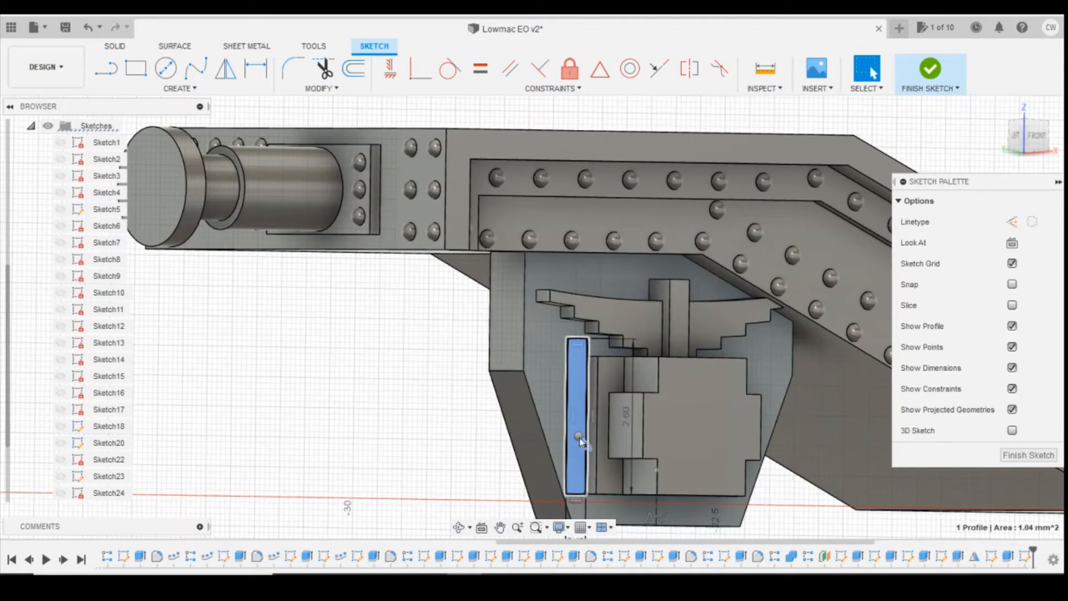
pyautogui.rightClick(579, 437)
pyautogui.click(921, 96)
pyautogui.click(925, 83)
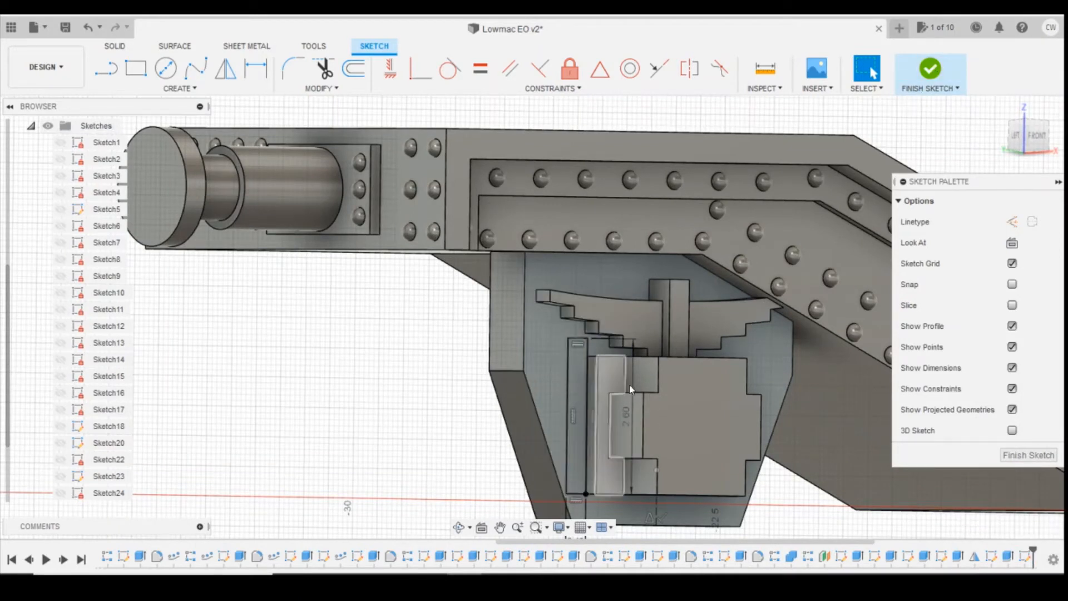
pyautogui.click(577, 390)
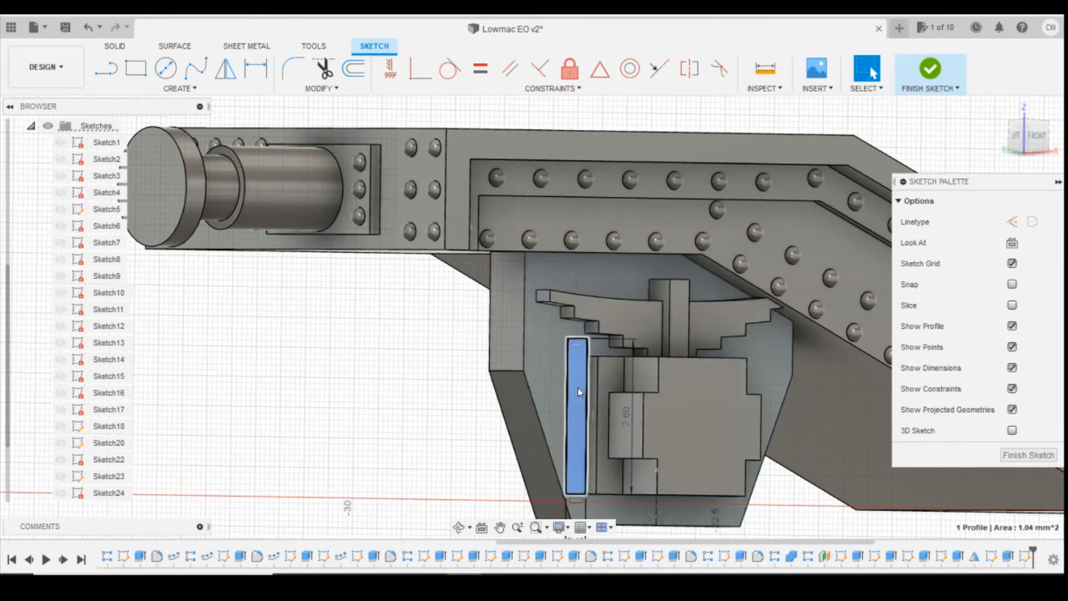
pyautogui.rightClick(579, 392)
pyautogui.click(574, 450)
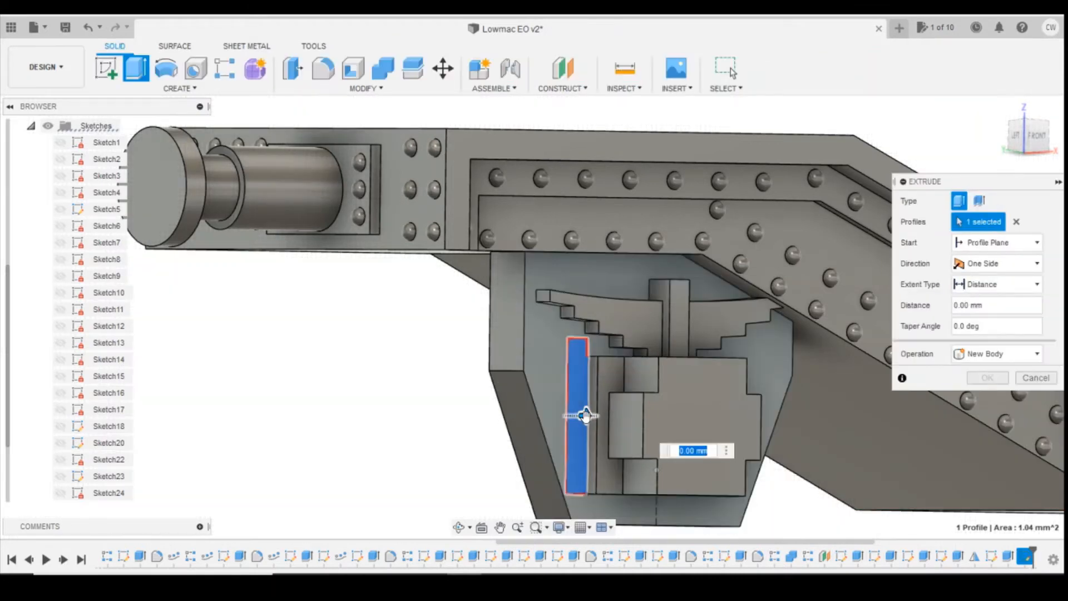
pyautogui.moveTo(585, 415); pyautogui.dragTo(592, 416)
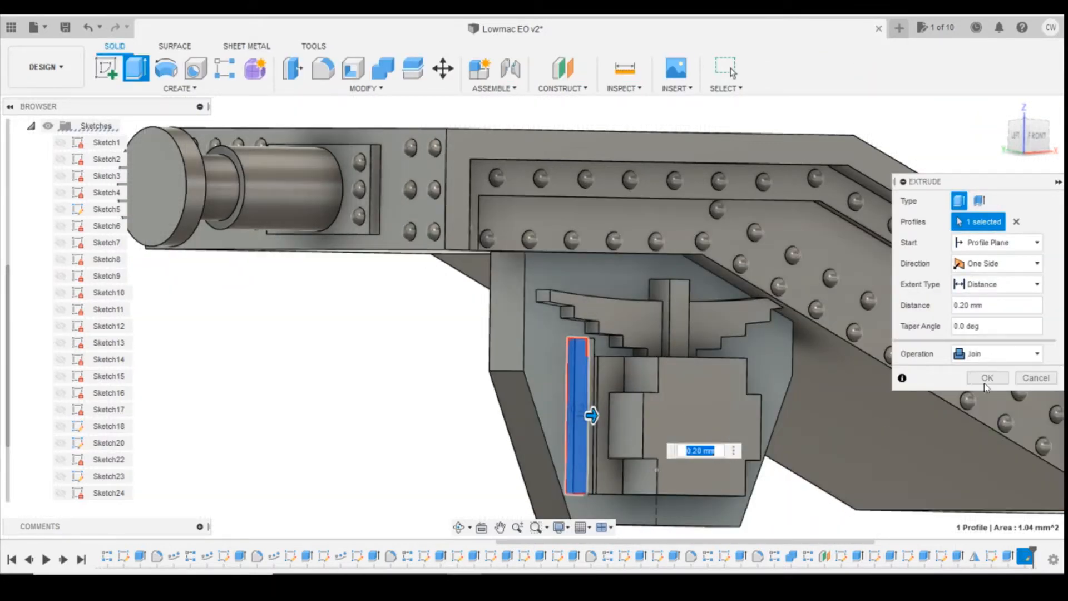
pyautogui.click(987, 378)
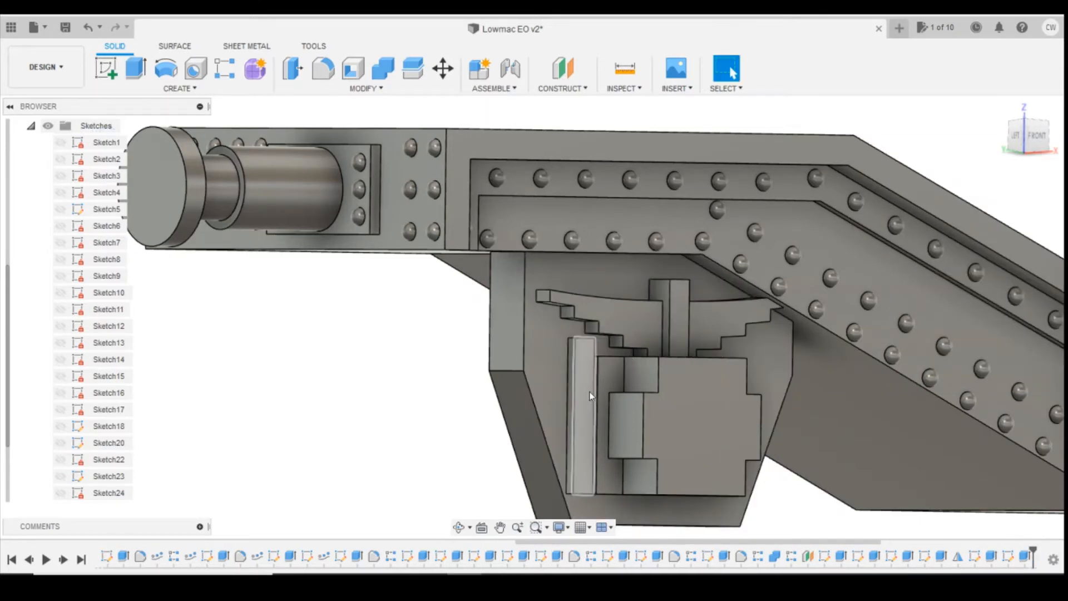
pyautogui.click(106, 68)
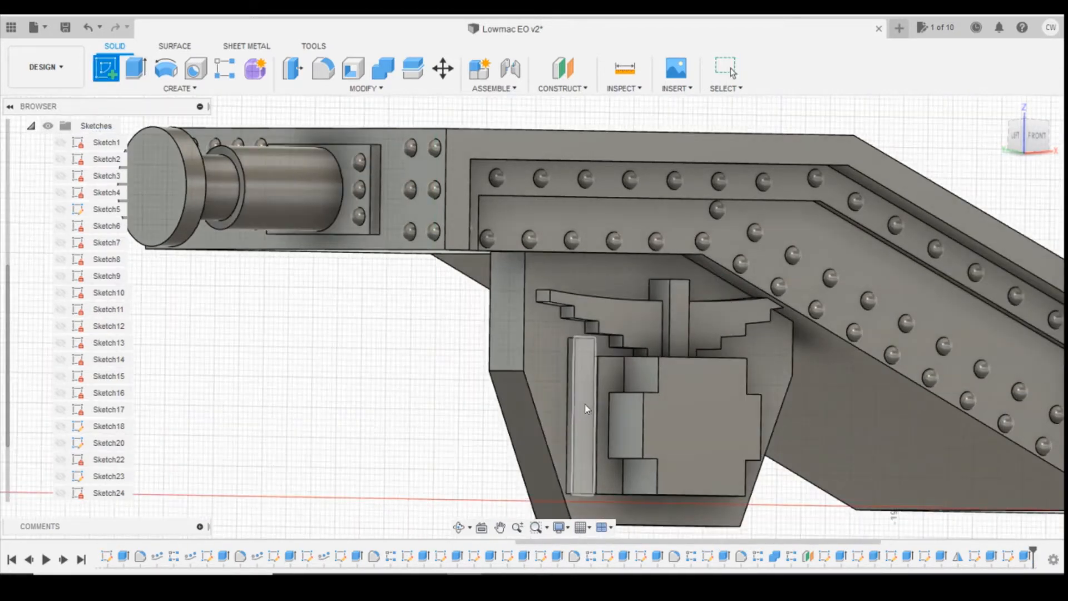
pyautogui.click(587, 421)
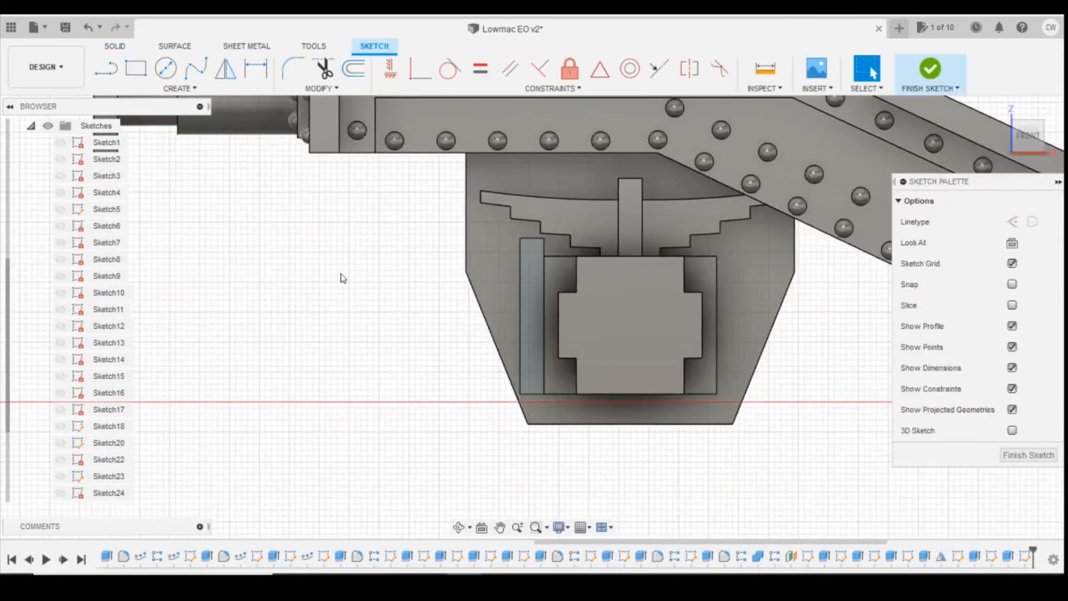
pyautogui.click(177, 89)
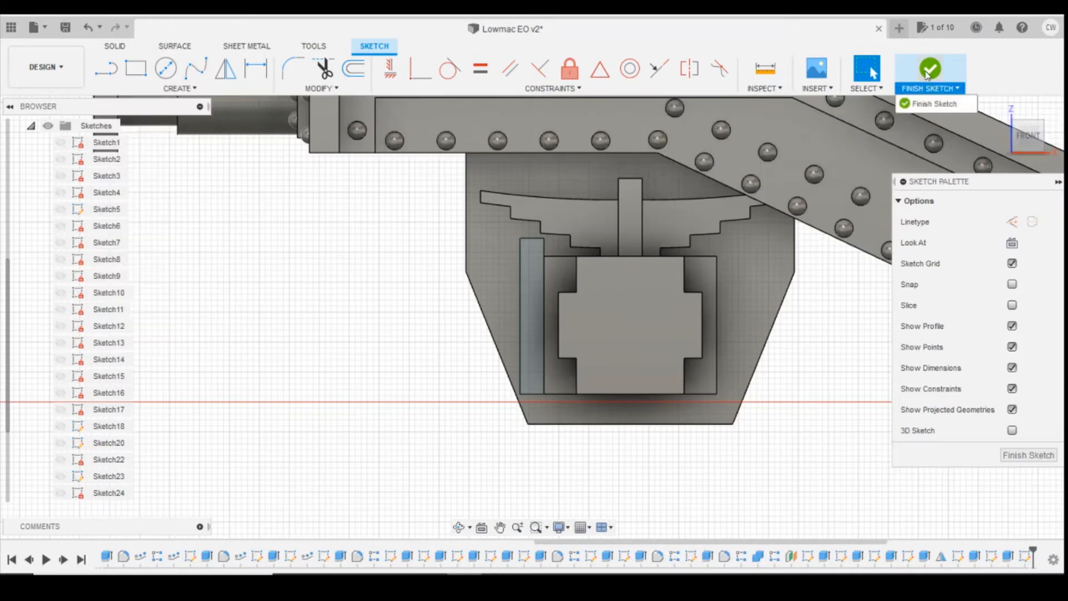
pyautogui.click(930, 72)
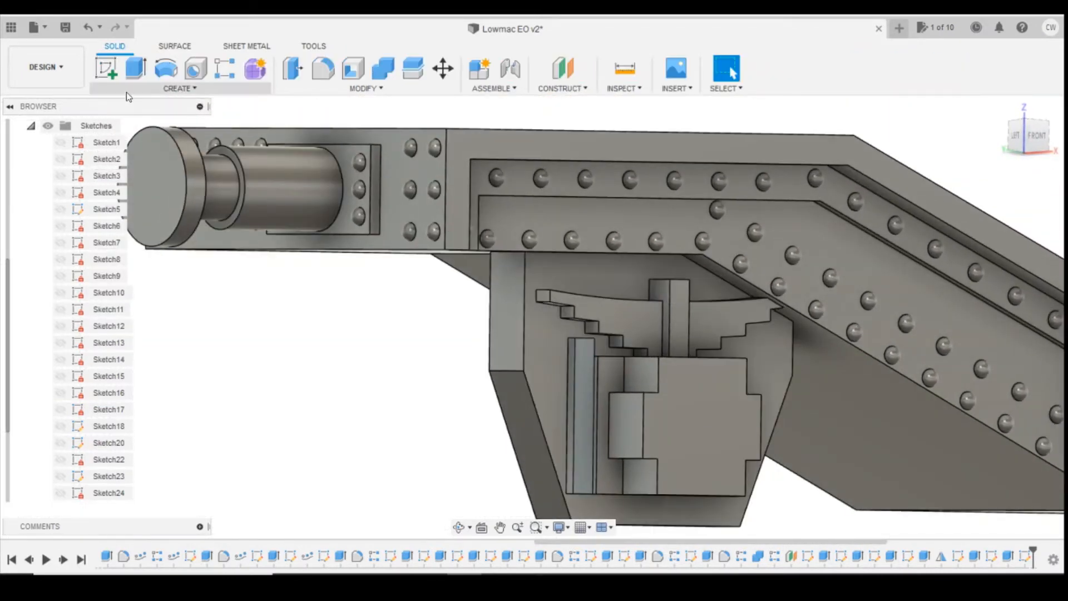
pyautogui.click(180, 89)
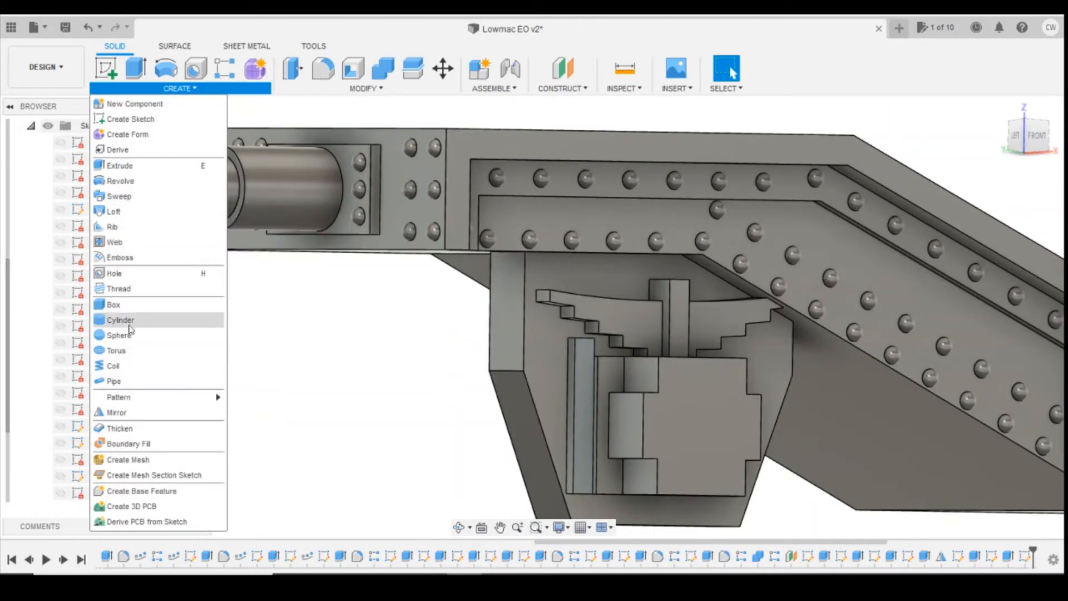
pyautogui.press('Escape')
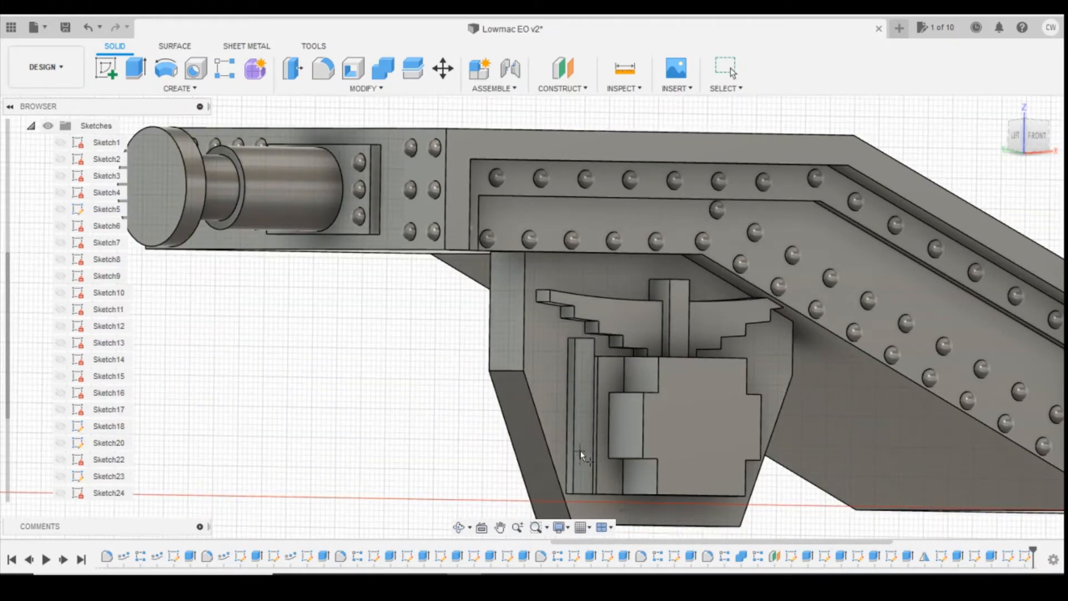
# Try cutting a 0.30 mm diameter sphere near the lower end of the narrow vertical strip beside the axlebox, and undo it
pyautogui.click(580, 450)
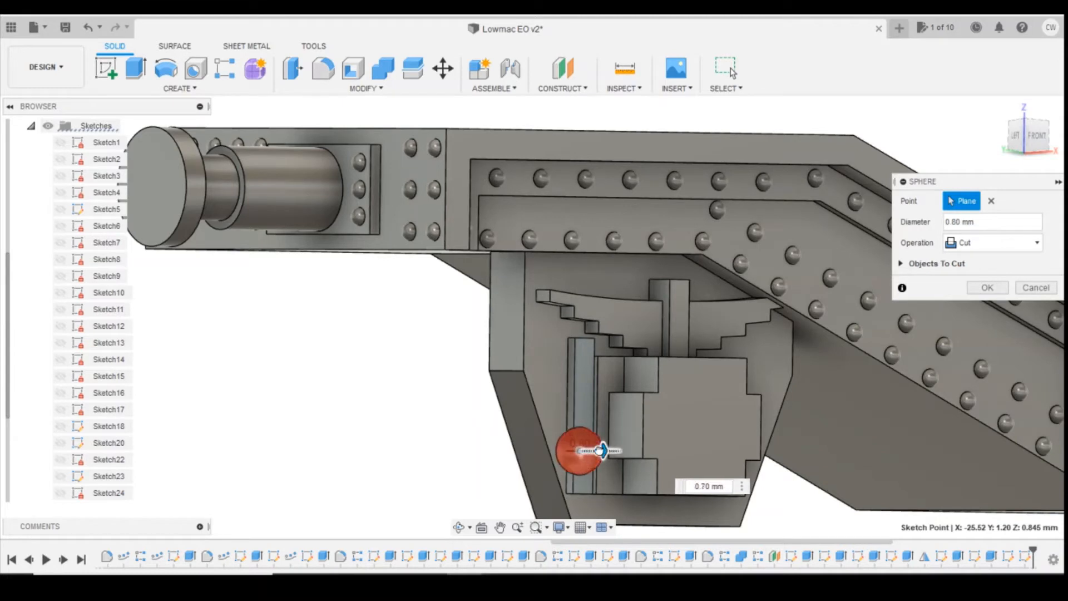
pyautogui.moveTo(596, 449); pyautogui.dragTo(591, 450)
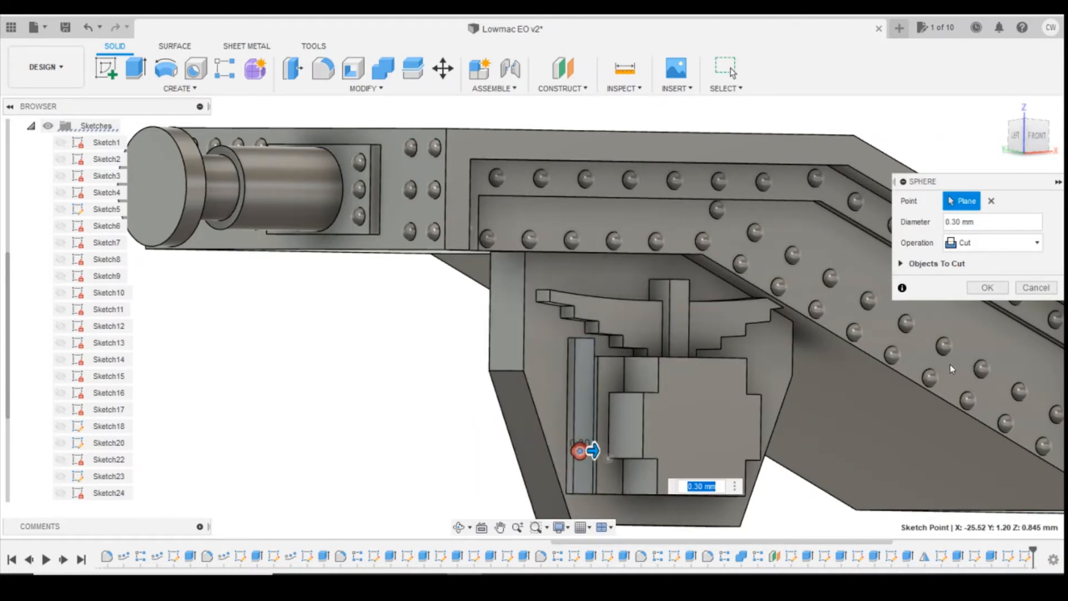
pyautogui.click(982, 290)
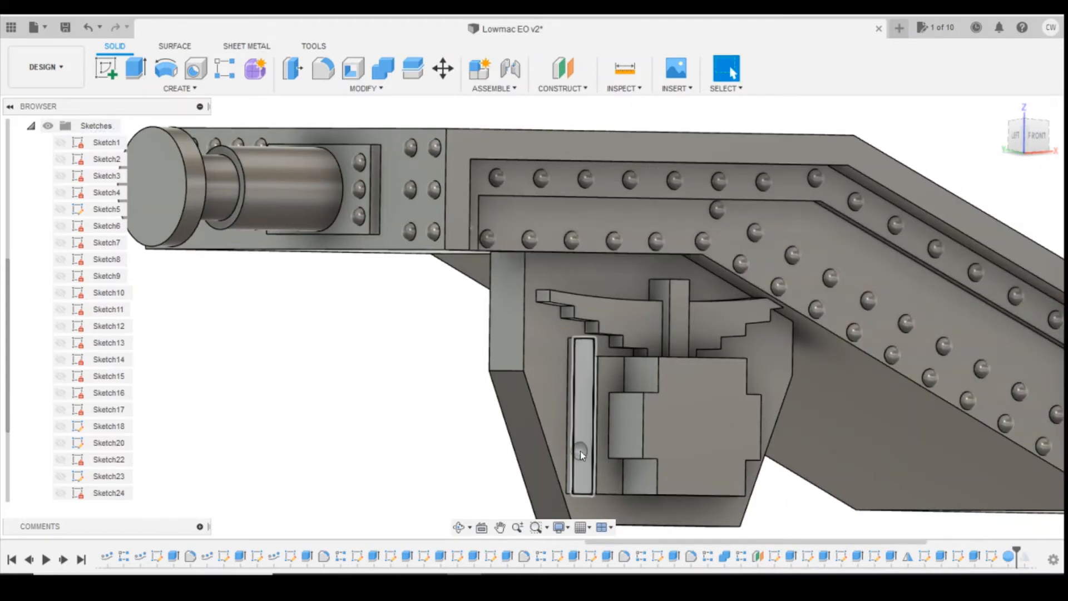
pyautogui.click(89, 27)
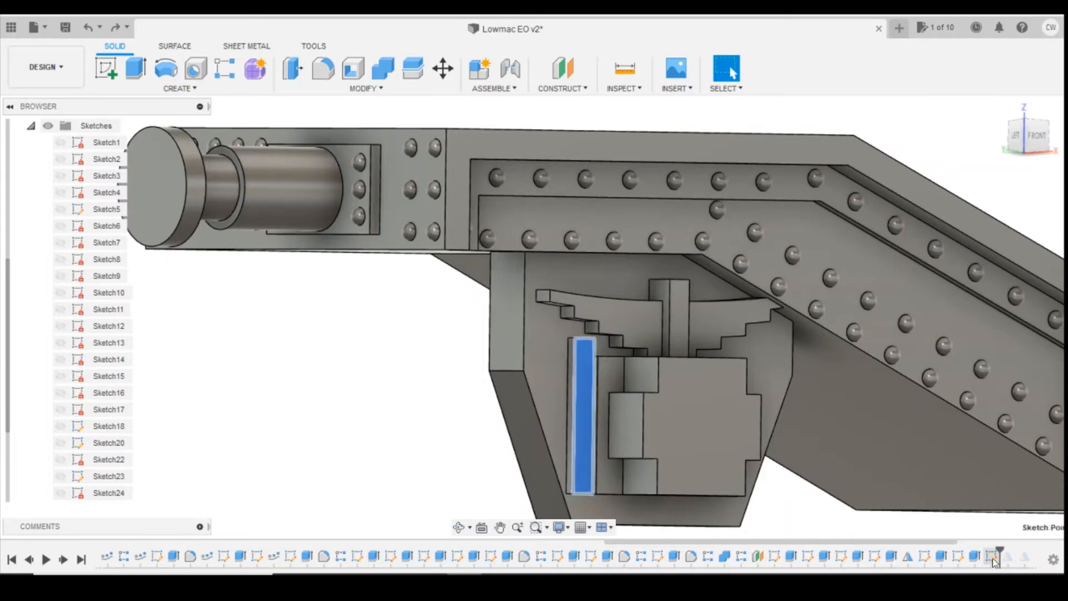
# Edit the existing sketch on the vertical strip and draw a 0.30 mm diameter circle near the strip's lower end
pyautogui.rightClick(991, 557)
pyautogui.click(990, 459)
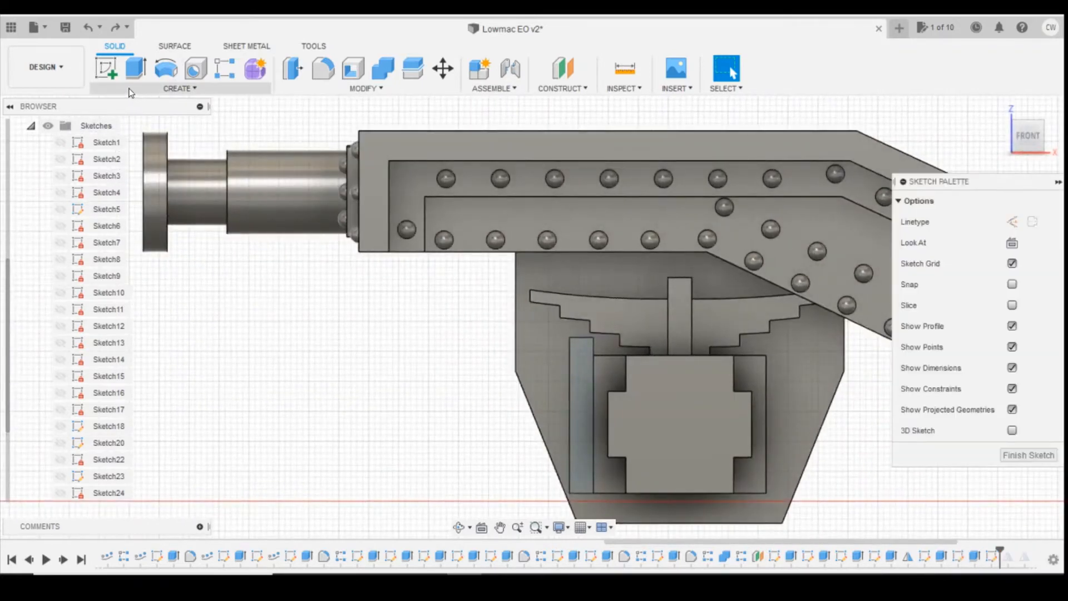
pyautogui.click(166, 71)
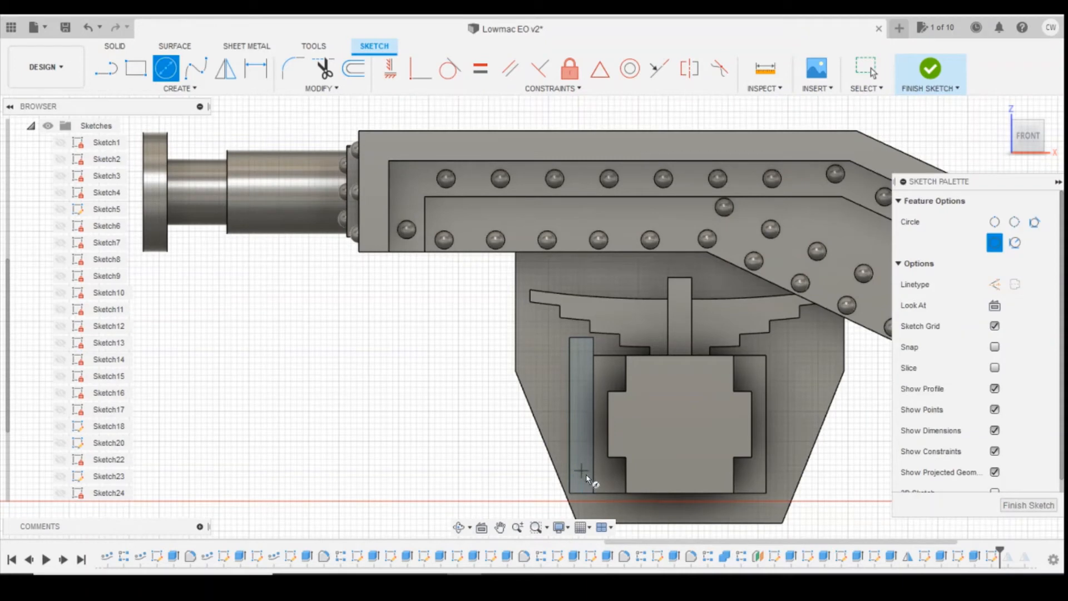
pyautogui.click(581, 471)
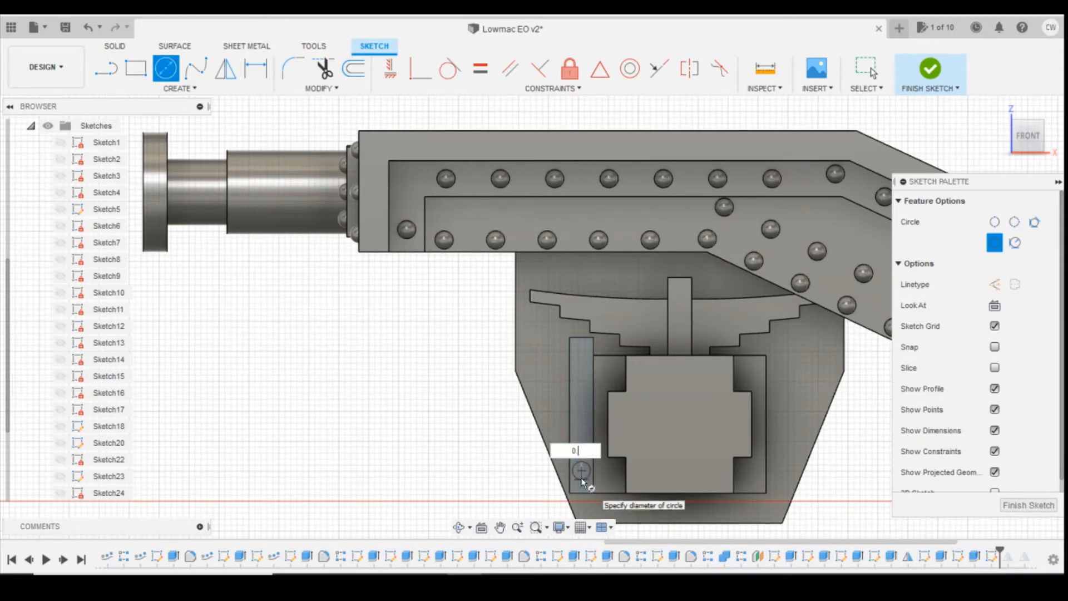
pyautogui.press('Return')
pyautogui.press('Escape')
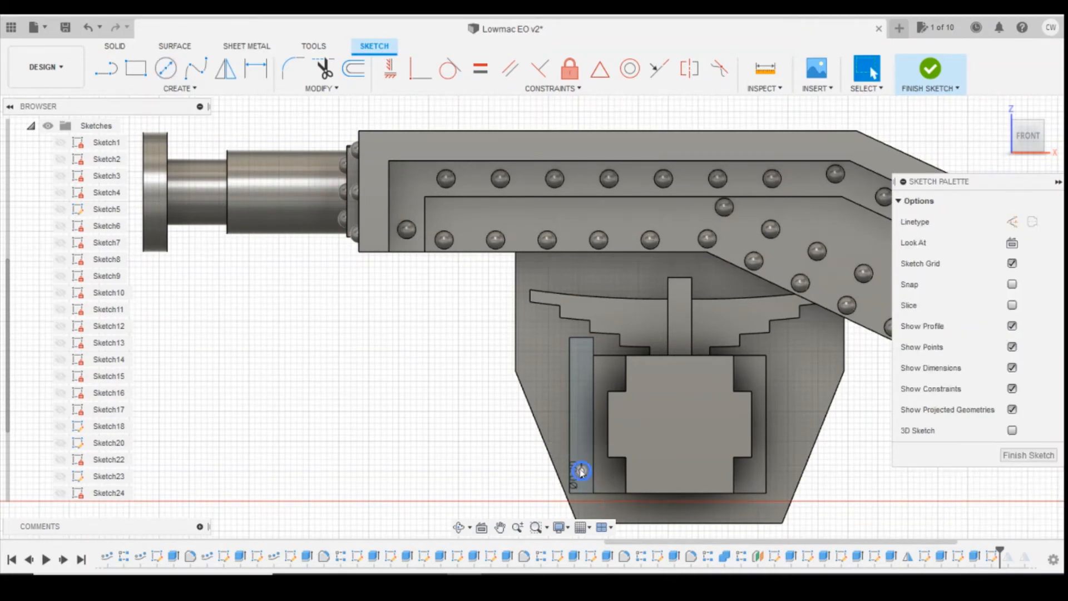
# Dimension the circle's centre 0.40 mm above the strip's bottom edge
pyautogui.scroll(5, 582, 472)
pyautogui.scroll(-3, 580, 477)
pyautogui.press('r')
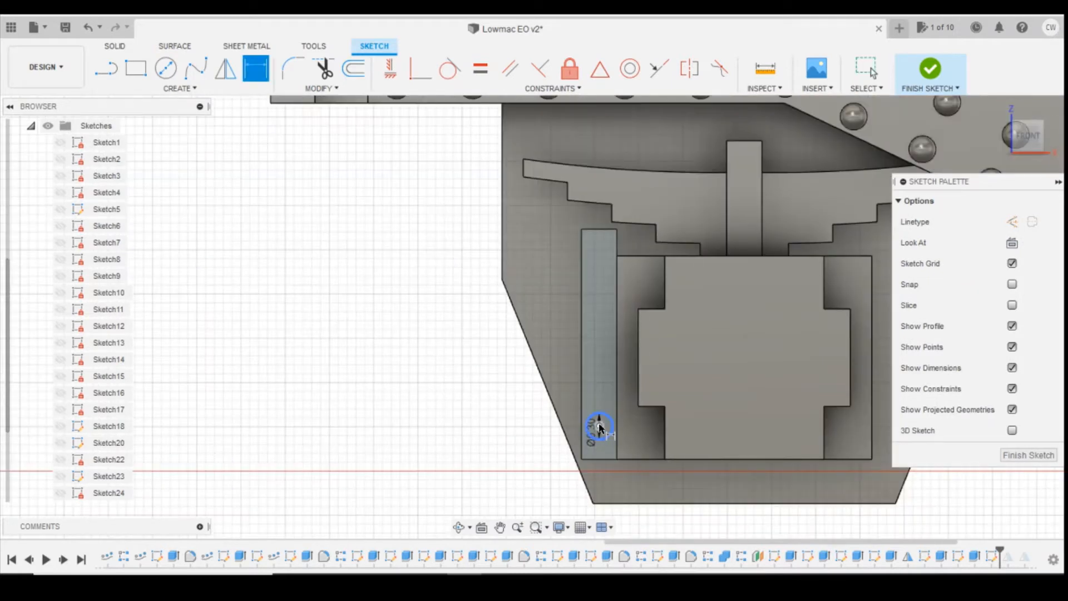
pyautogui.press('d')
pyautogui.click(599, 427)
pyautogui.click(598, 459)
pyautogui.click(479, 441)
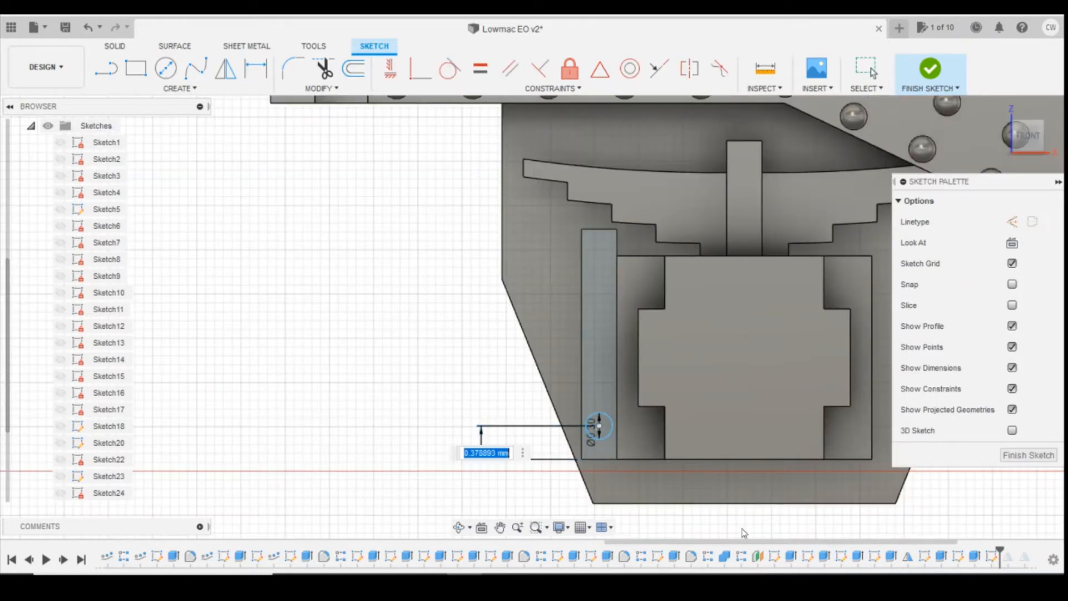
pyautogui.press('Return')
pyautogui.press('Escape')
# Dimension the circle's centre 0.20 mm horizontally from the strip's lower outer corner
pyautogui.click(599, 425)
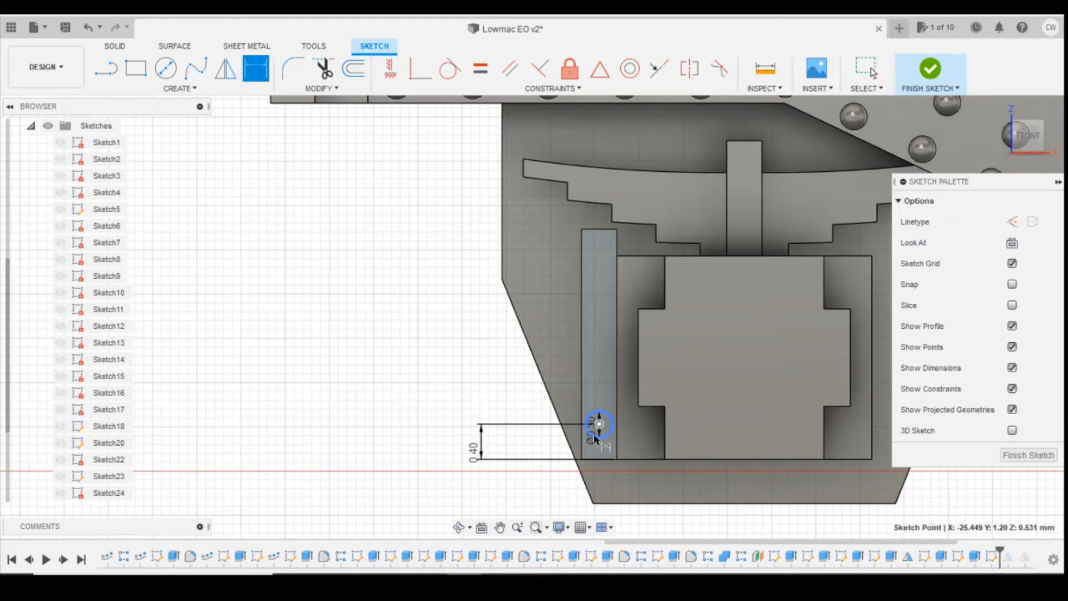
pyautogui.keyDown('shift'); pyautogui.click(582, 459); pyautogui.keyUp('shift')
pyautogui.press('d')
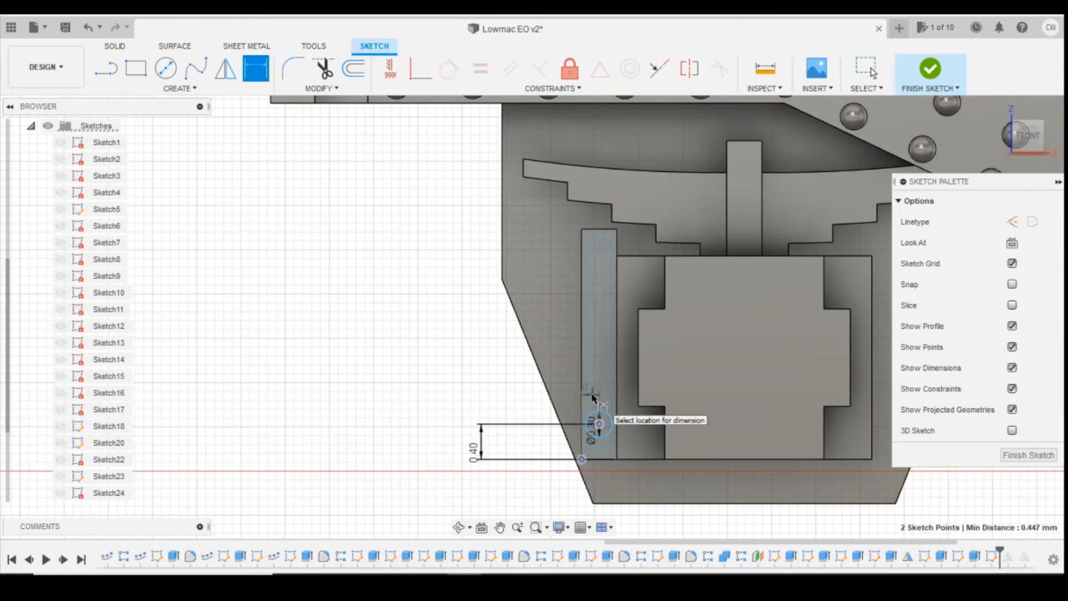
pyautogui.click(591, 393)
pyautogui.press('Return')
pyautogui.scroll(5, 593, 437)
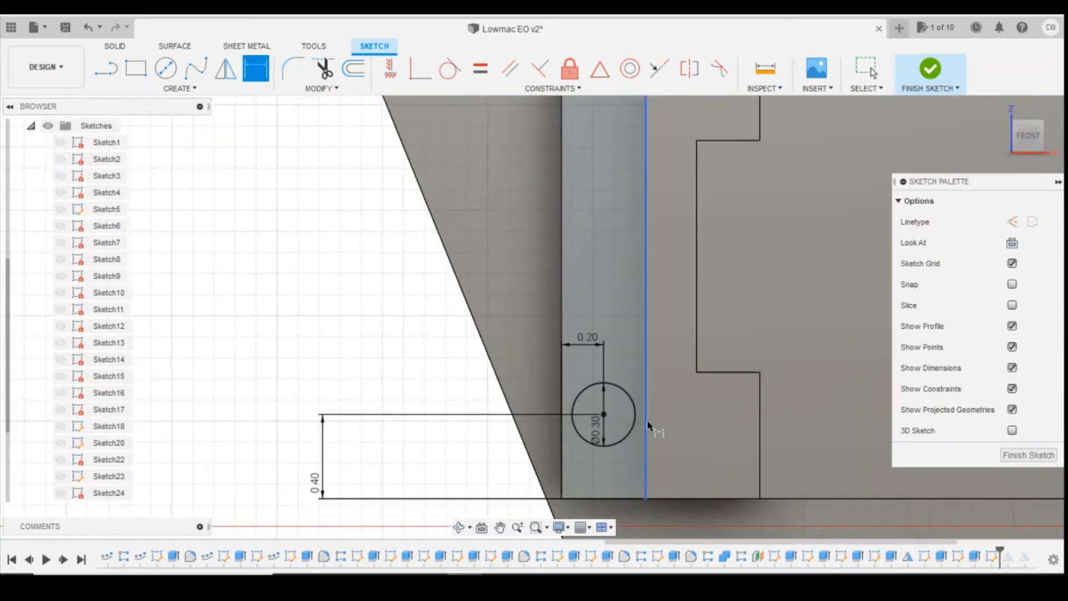
pyautogui.press('Escape')
# Extrude the circle profile 0.15 mm outward from the strip as the rivet's base
pyautogui.click(616, 406)
pyautogui.rightClick(619, 409)
pyautogui.click(597, 470)
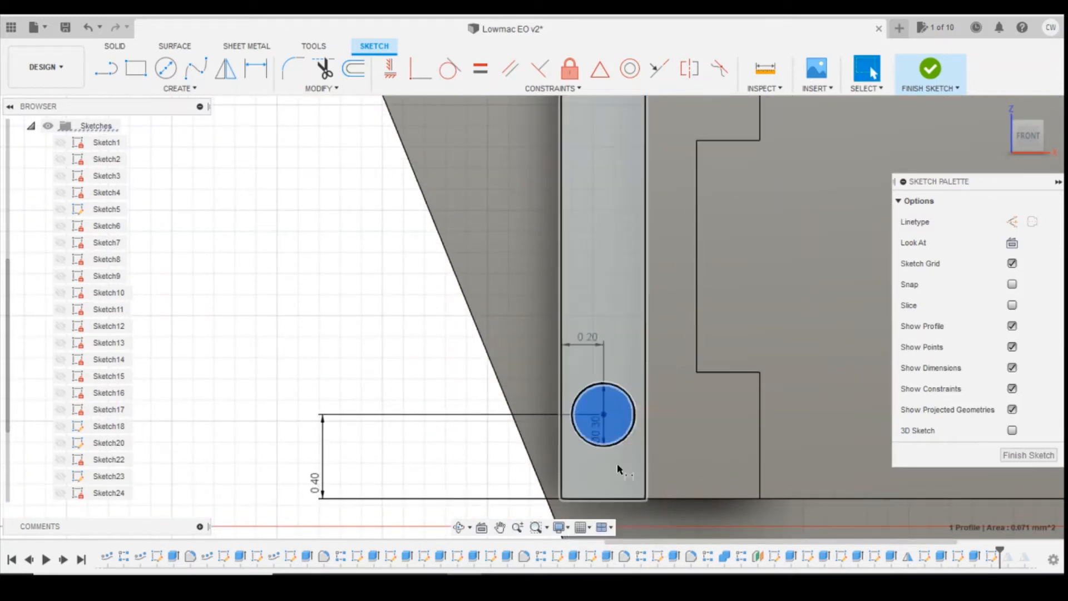
pyautogui.write('0.15')
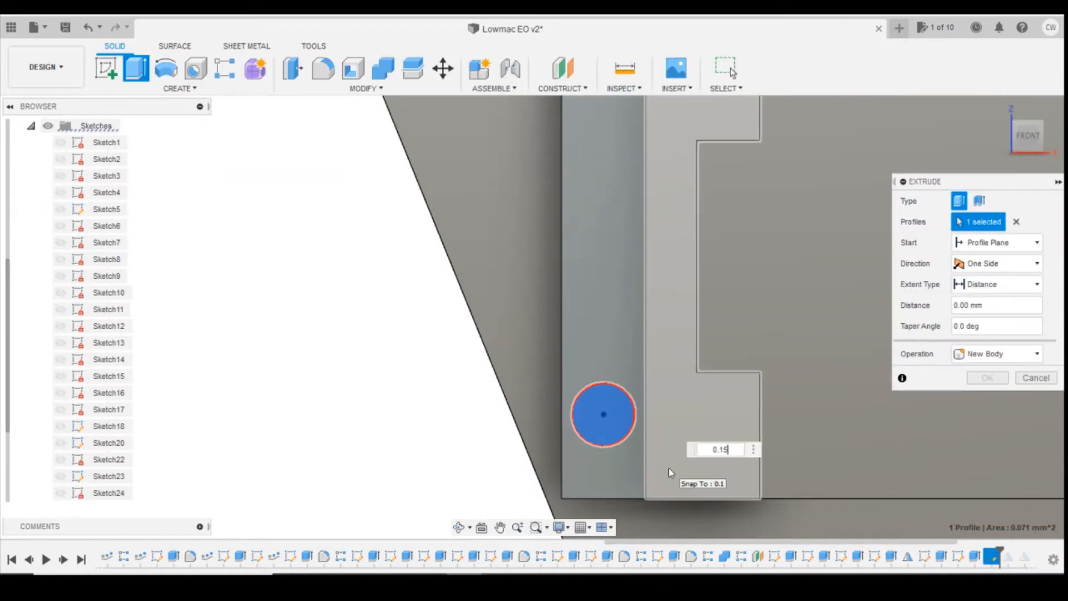
pyautogui.press('Return')
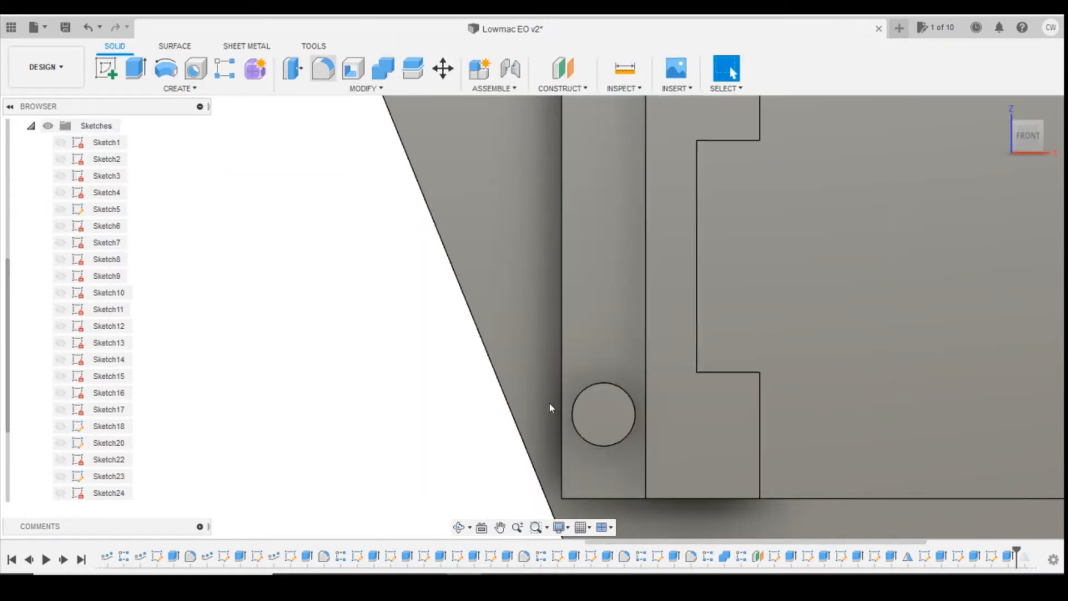
# Fillet the outer circular edge of the extruded disc with a 0.15 mm radius to form a domed rivet
pyautogui.press('f')
pyautogui.click(607, 385)
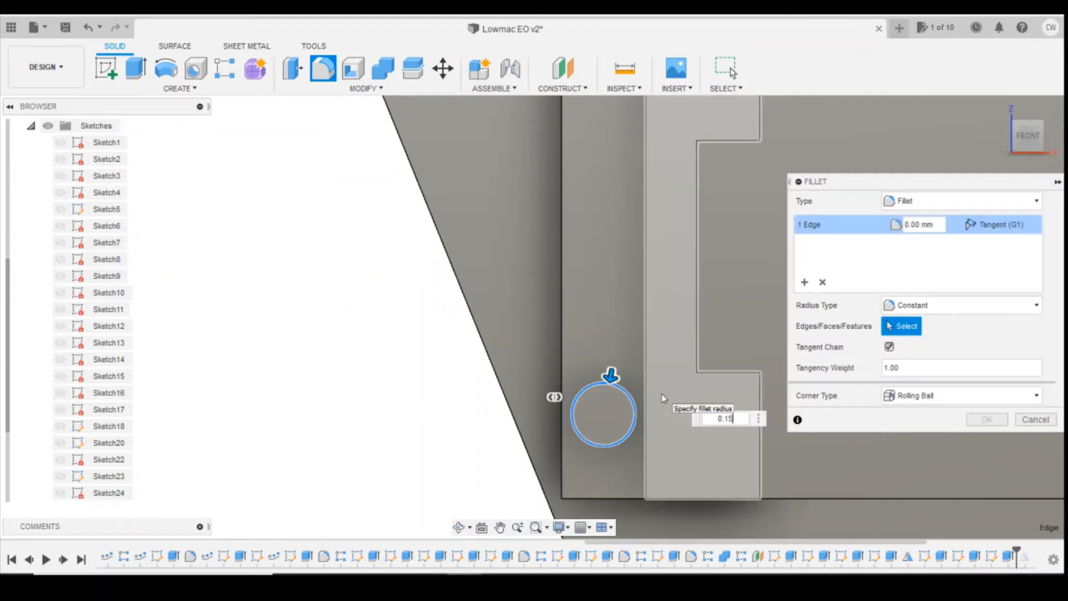
pyautogui.press('Return')
pyautogui.press('F6')
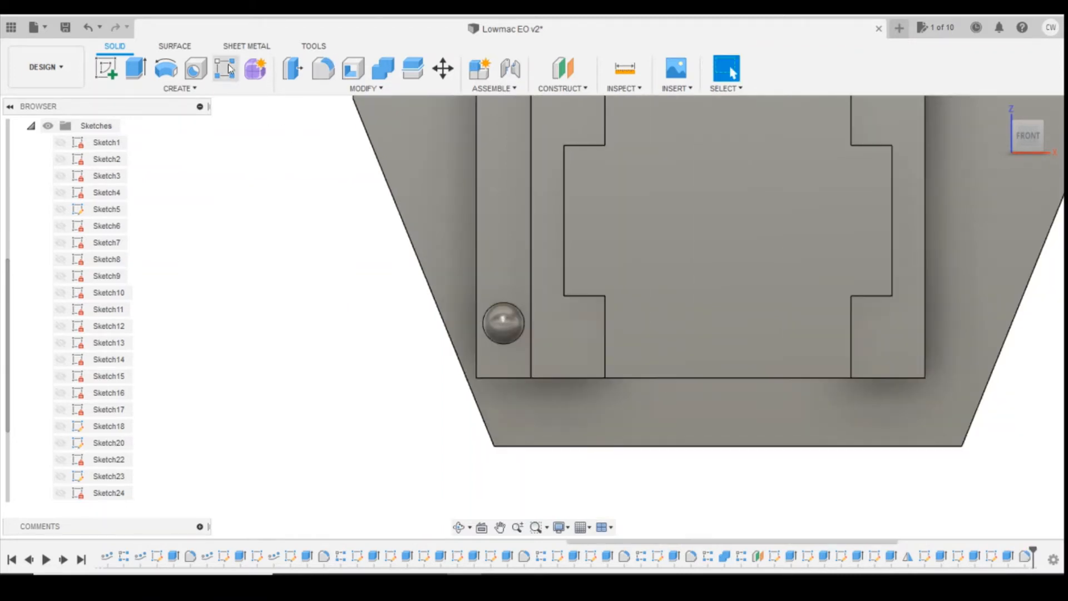
# Create a rectangular feature pattern of the rivet's extrude and fillet up the strip, with quantity 4 over a 1.80 mm extent
pyautogui.scroll(-4, 690, 394)
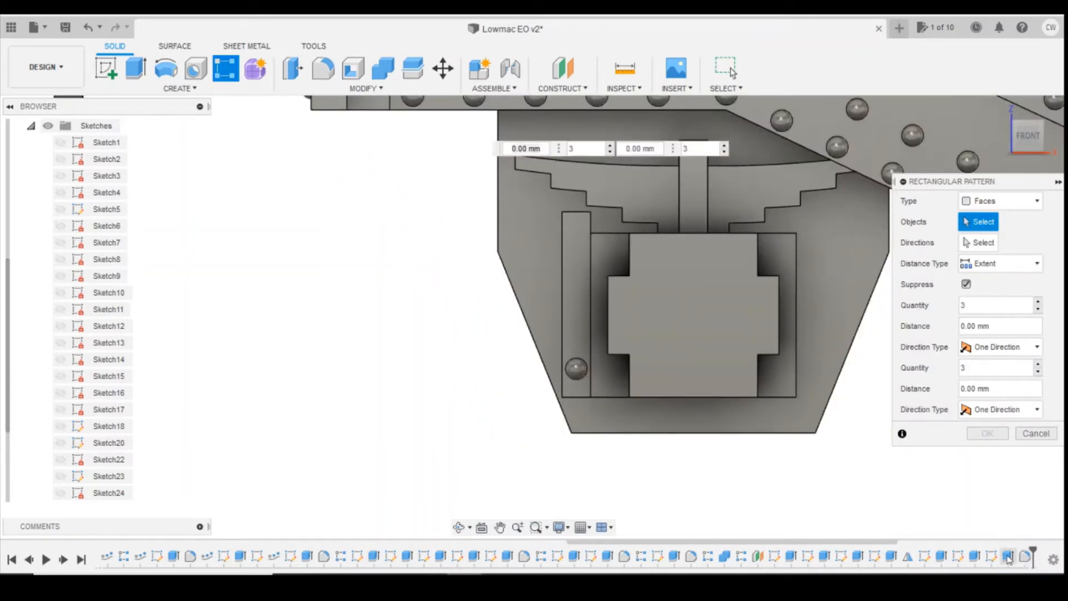
pyautogui.click(1027, 558)
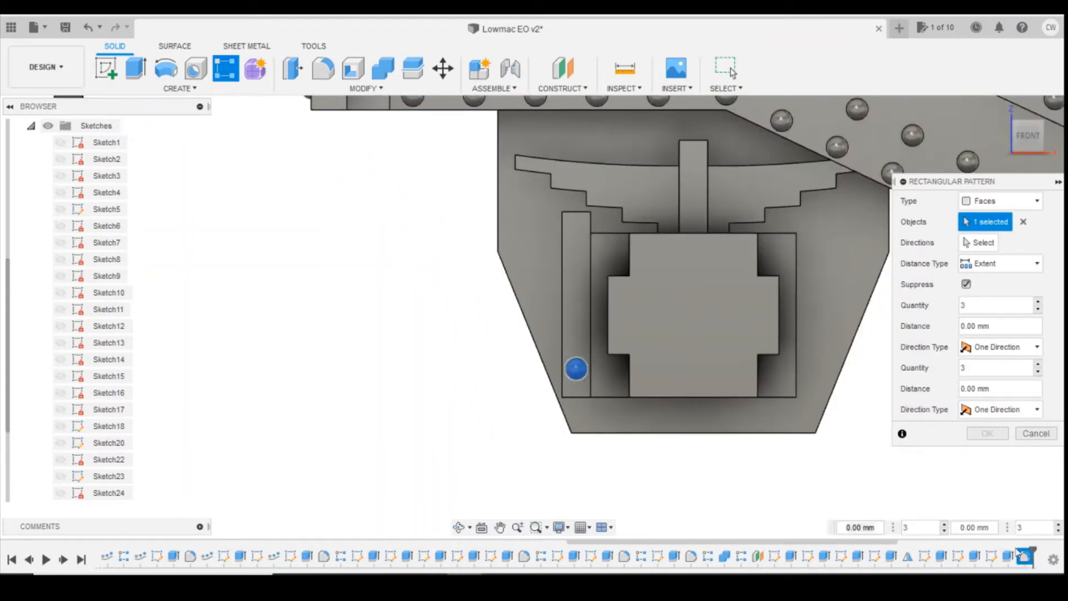
pyautogui.click(1001, 201)
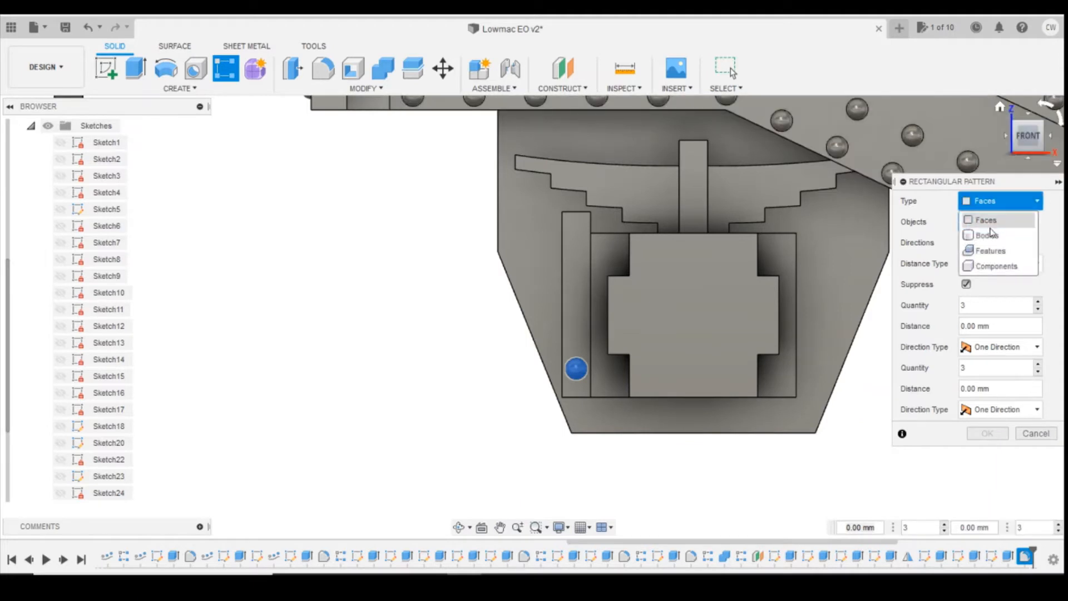
pyautogui.click(994, 231)
pyautogui.click(1025, 557)
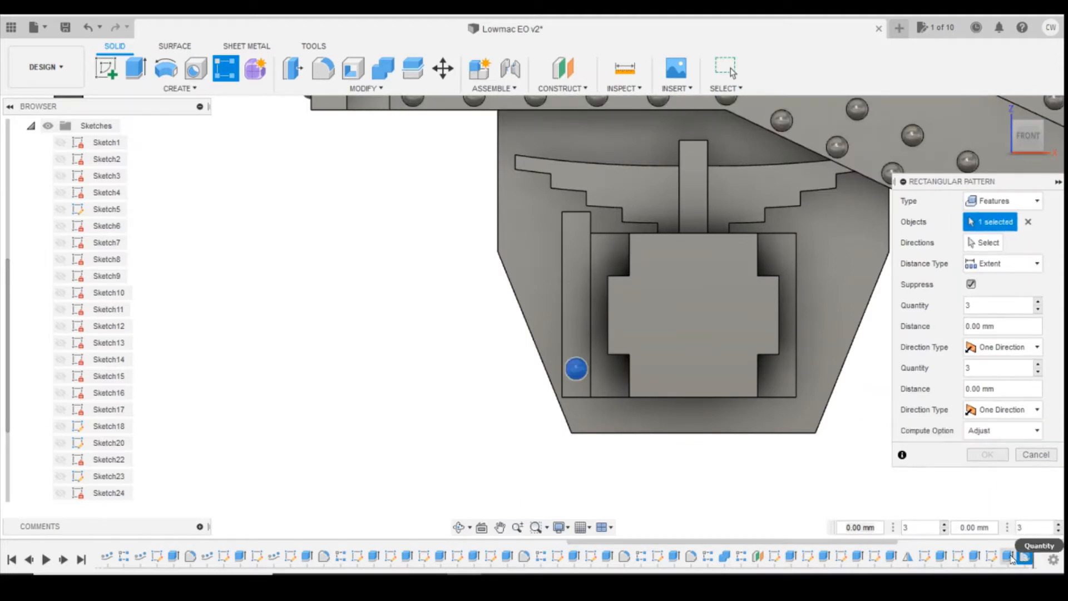
pyautogui.click(1010, 557)
pyautogui.click(984, 242)
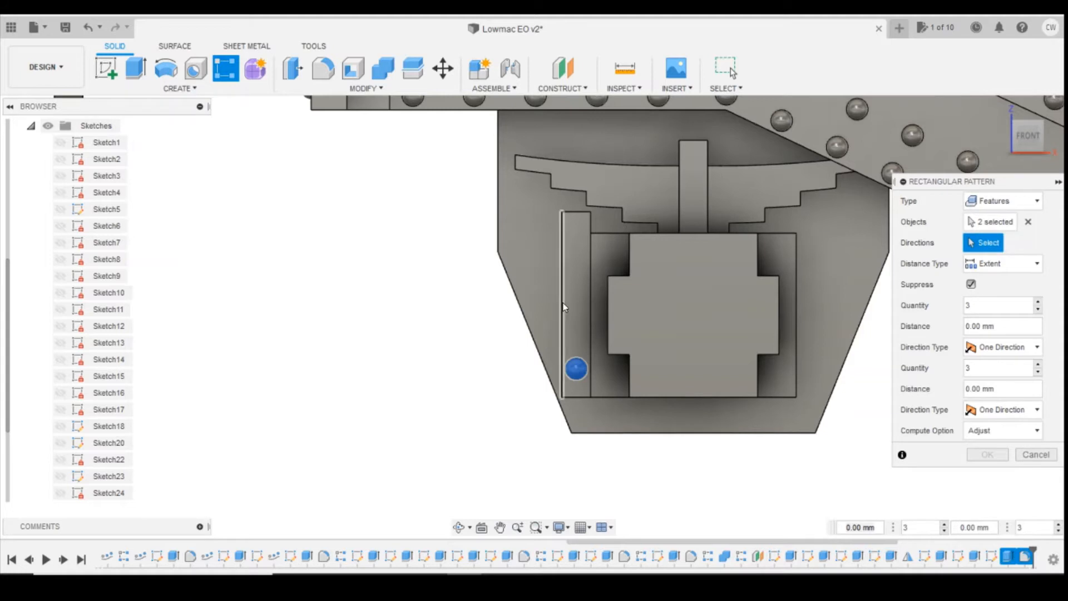
pyautogui.click(582, 360)
pyautogui.click(778, 400)
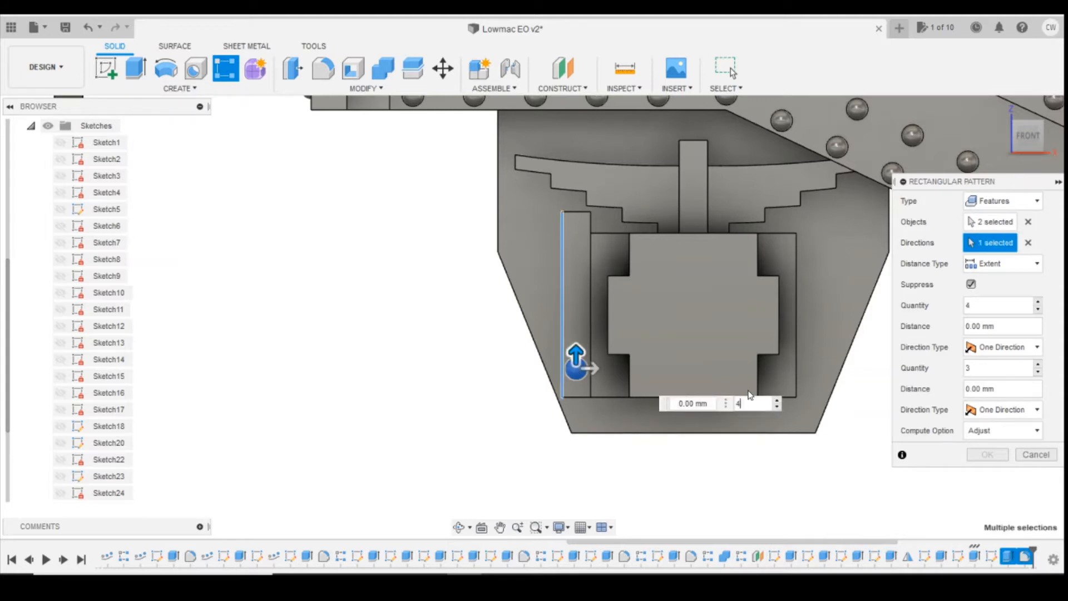
pyautogui.moveTo(576, 351); pyautogui.dragTo(568, 223)
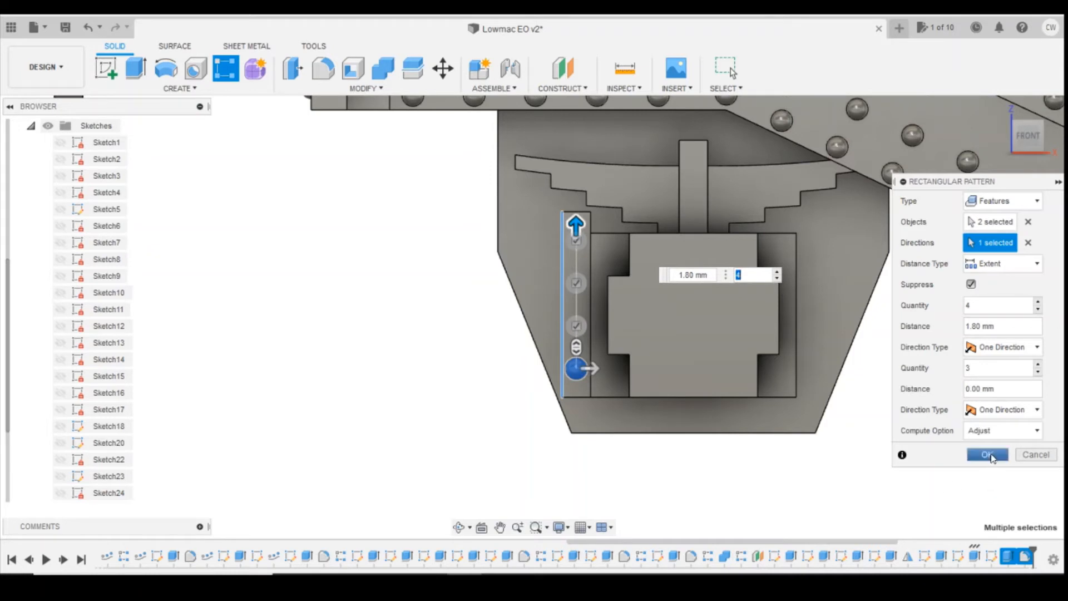
pyautogui.click(987, 455)
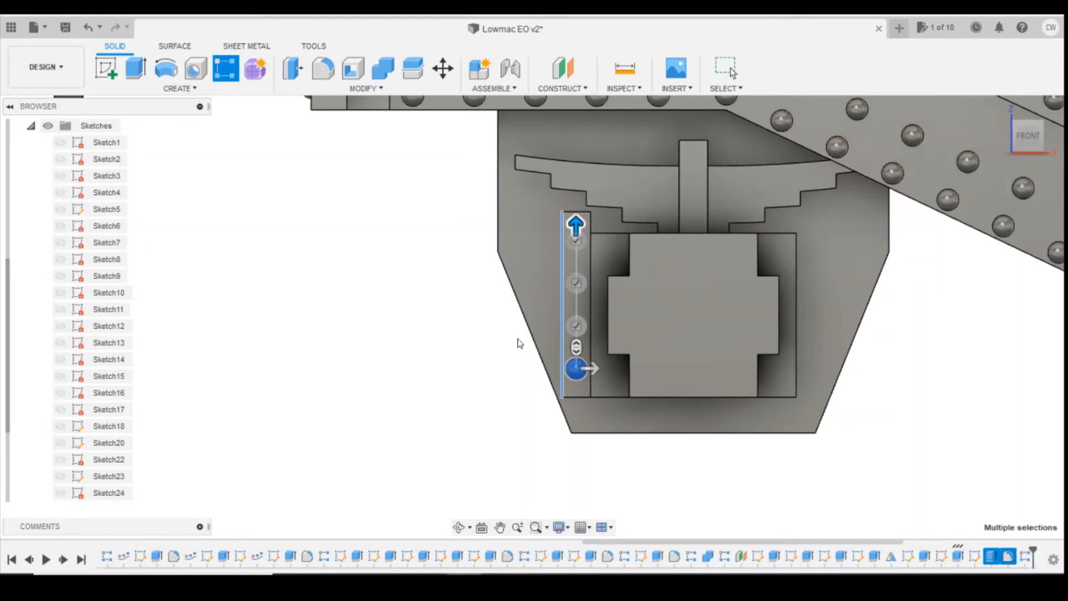
# Collapse the list of sketches in the browser and leave nothing selected
pyautogui.click(31, 126)
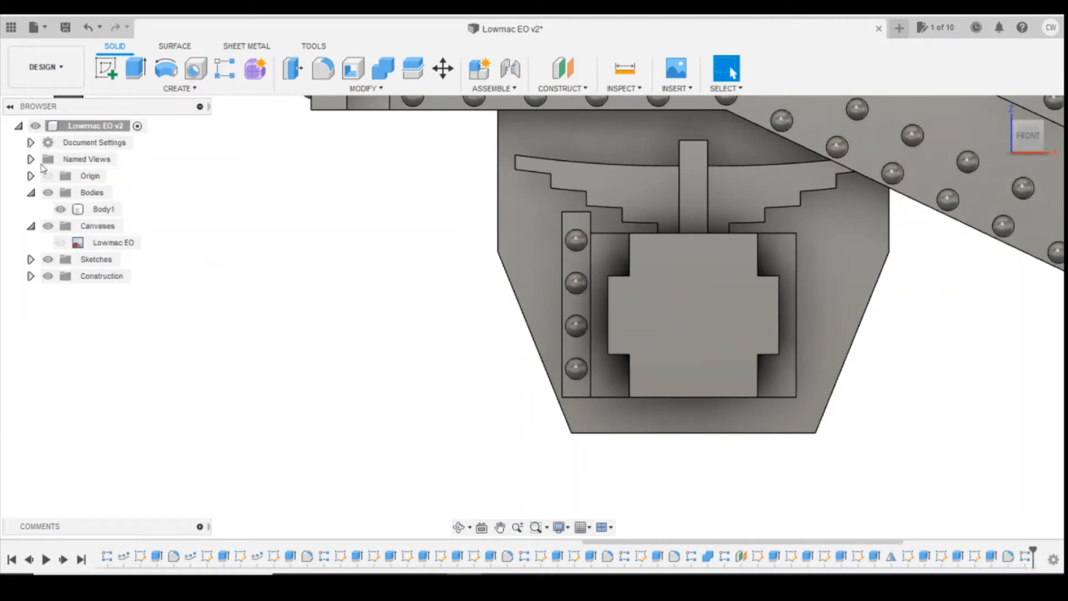
pyautogui.click(690, 311)
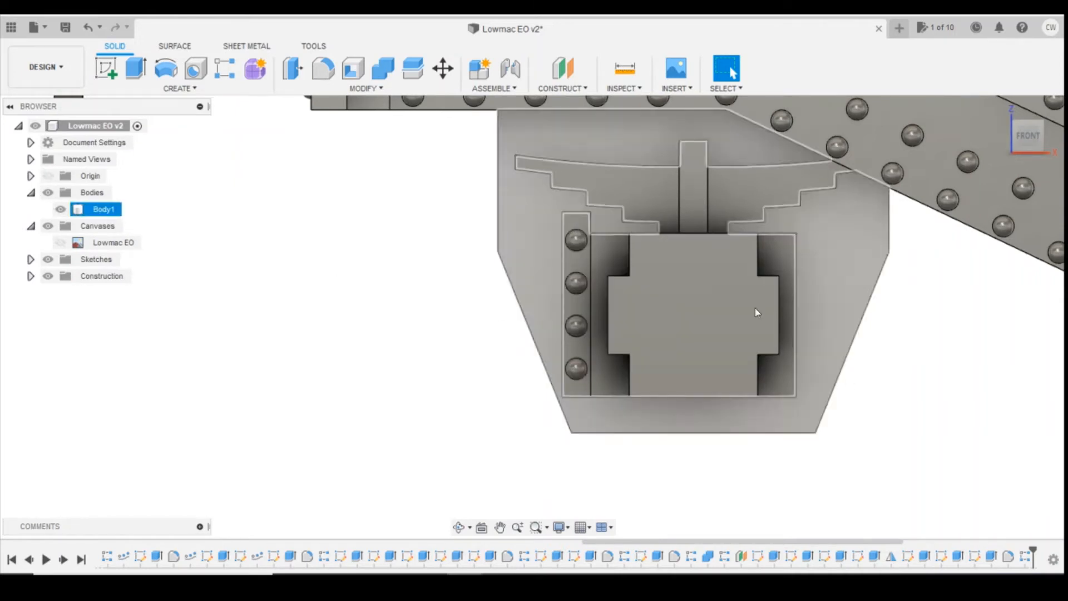
pyautogui.press('Escape')
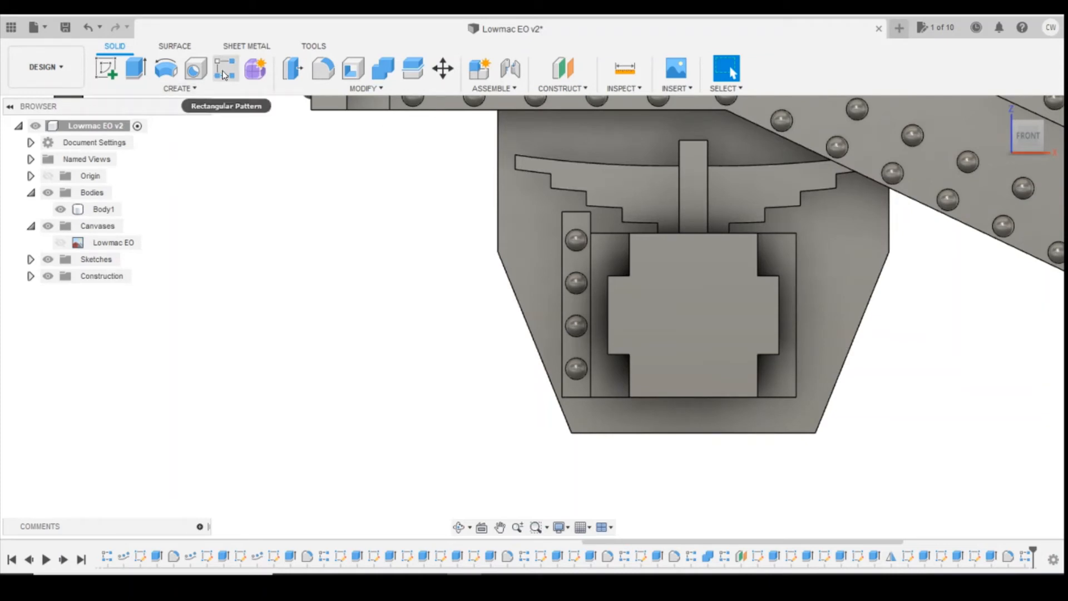
# Create a rectangular feature pattern of the strip extrude, rivet extrude and rivet fillet across the axlebox, quantity 2 over a 3.25 mm extent
pyautogui.click(224, 75)
pyautogui.click(1025, 556)
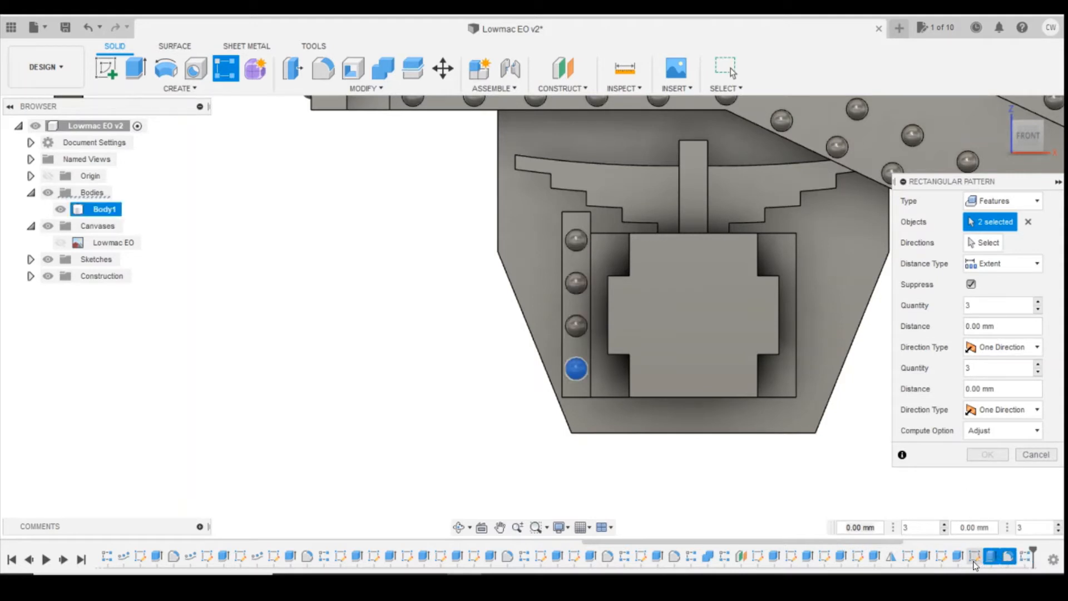
pyautogui.click(960, 560)
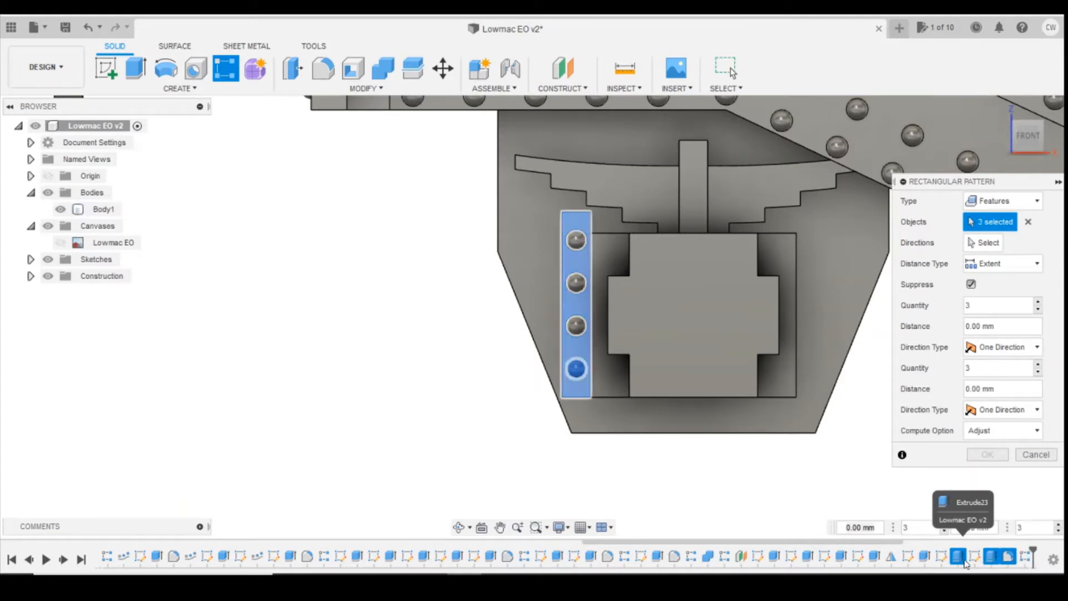
pyautogui.click(983, 243)
pyautogui.click(757, 434)
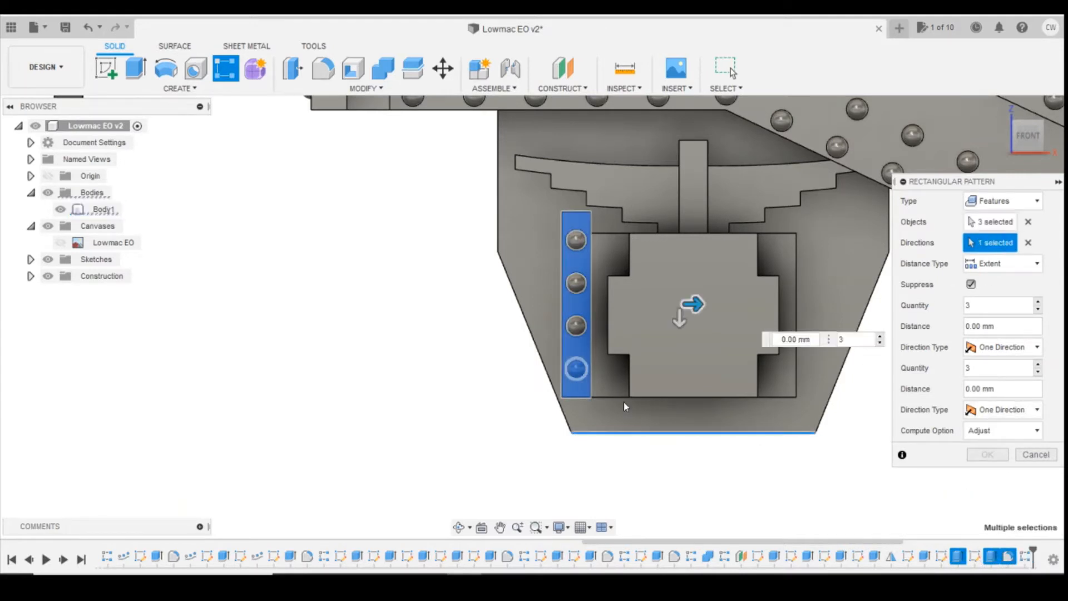
pyautogui.moveTo(710, 306); pyautogui.dragTo(857, 304)
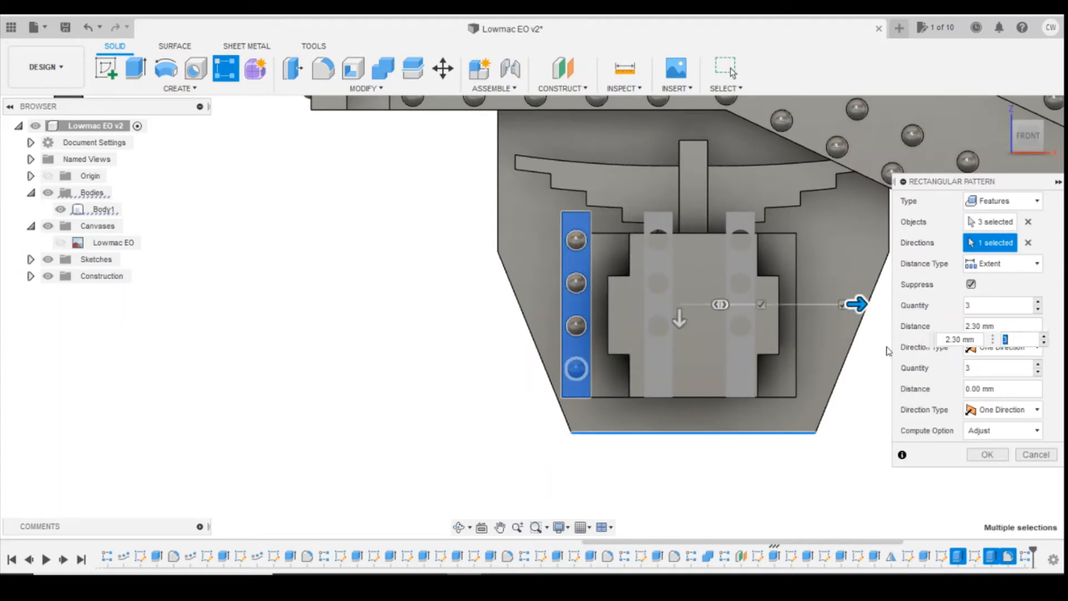
pyautogui.click(1044, 343)
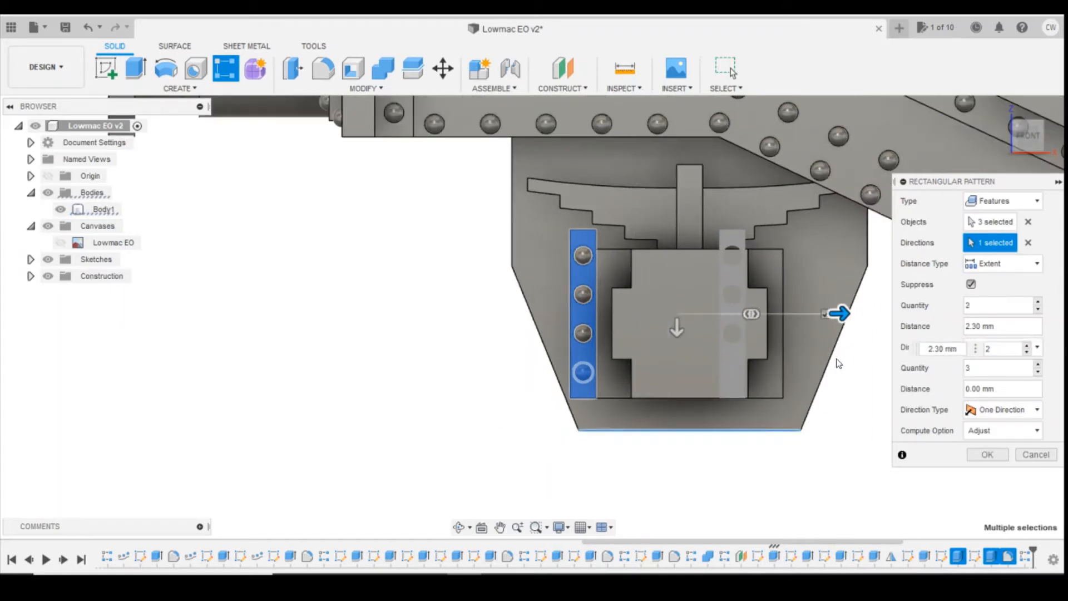
pyautogui.scroll(2, 851, 320)
pyautogui.moveTo(834, 292); pyautogui.dragTo(940, 286)
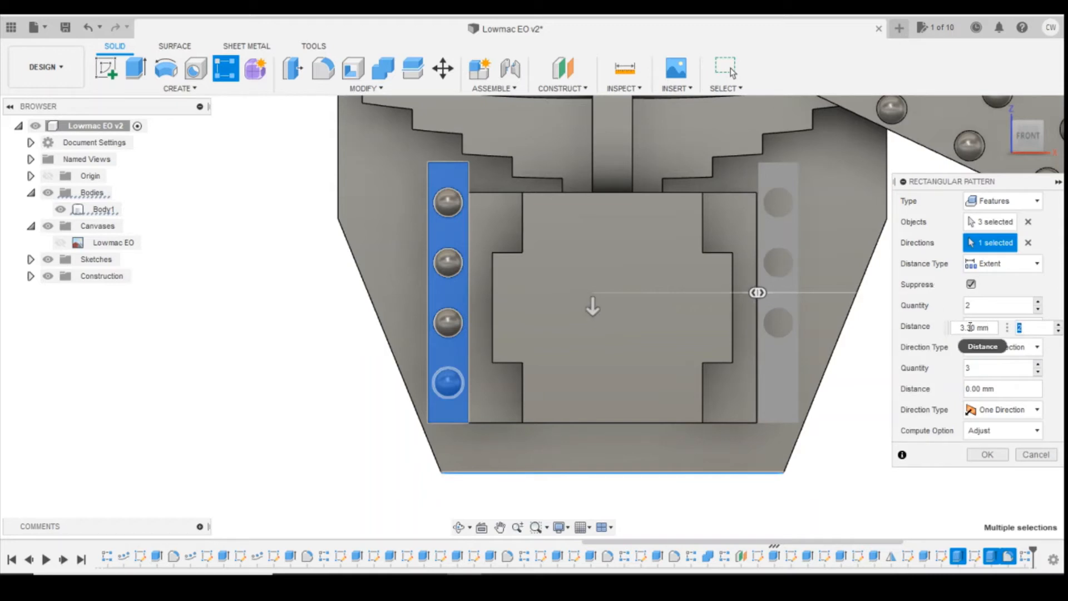
pyautogui.click(969, 328)
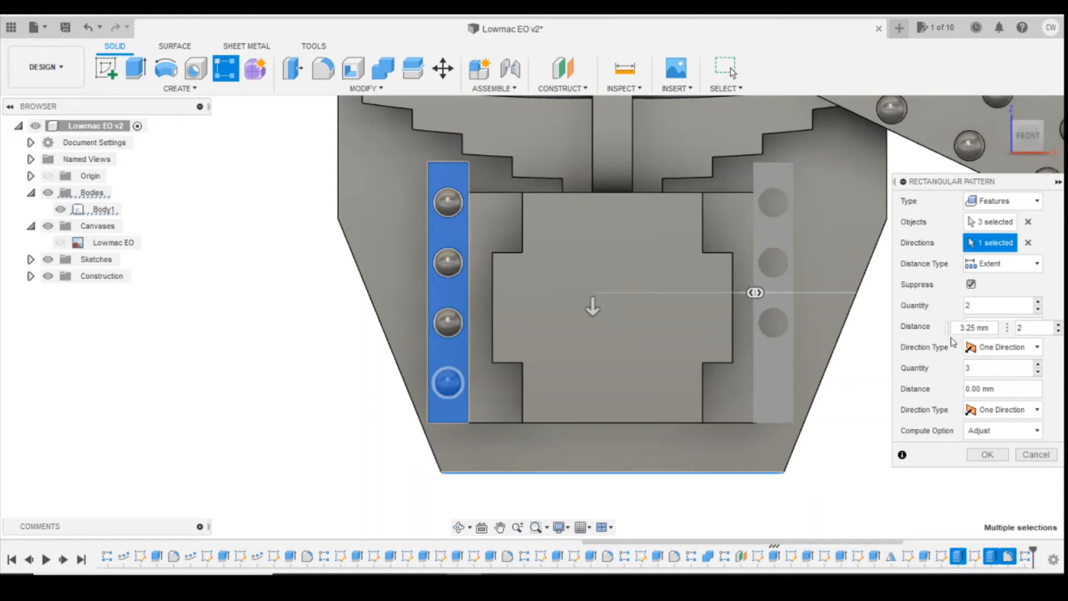
pyautogui.press('Return')
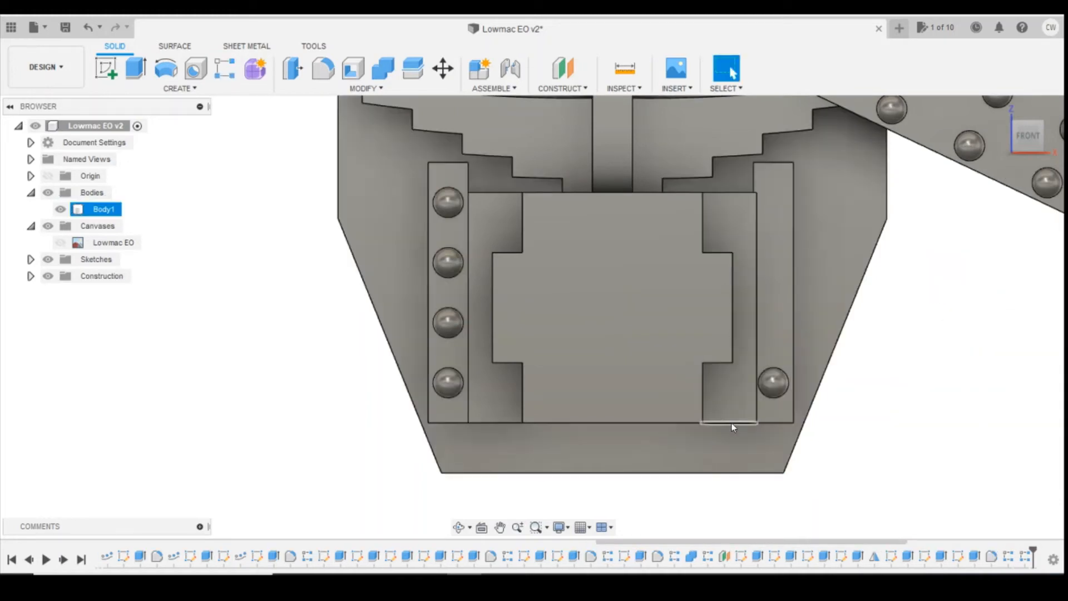
# Inspect the axlebox plate's lower edges beside the copied strip, and set the strip pattern's distance to 3.3 mm
pyautogui.click(732, 423)
pyautogui.keyDown('ctrl'); pyautogui.click(668, 423); pyautogui.keyUp('ctrl')
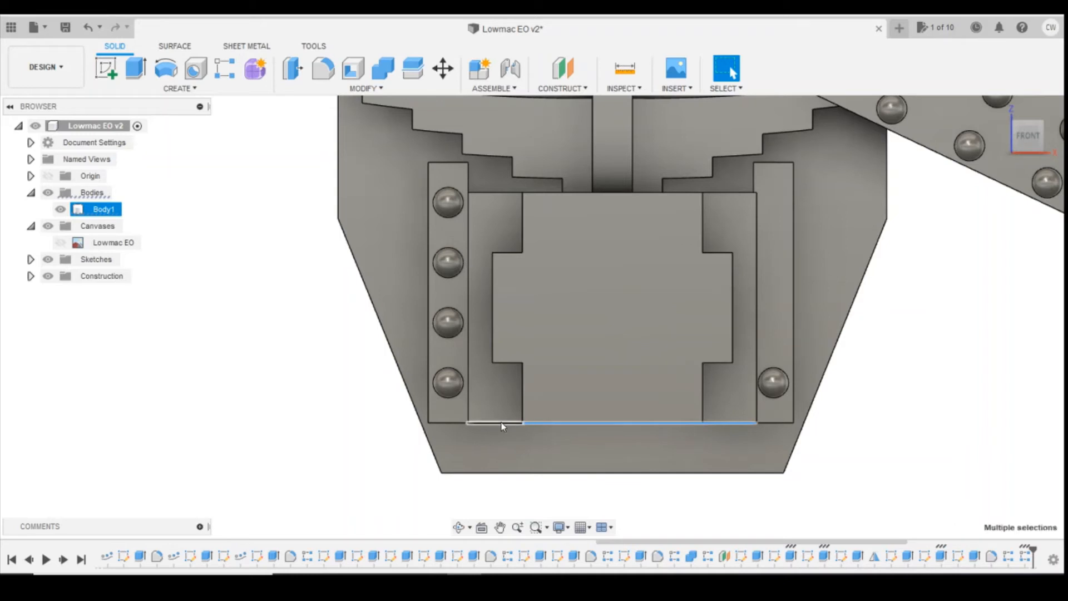
pyautogui.scroll(-6, 503, 427)
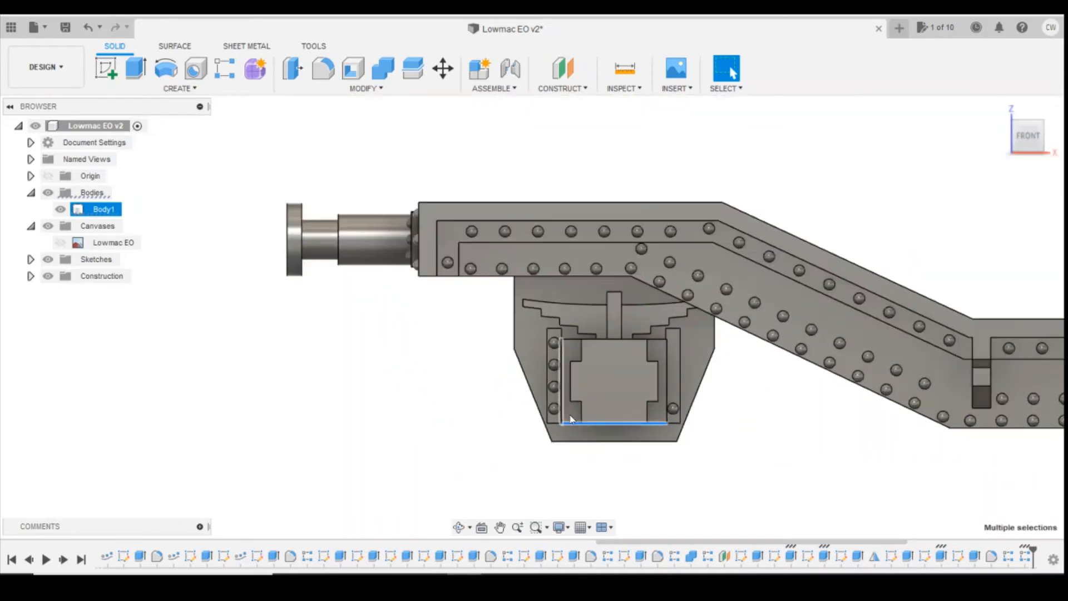
pyautogui.keyDown('shift'); pyautogui.moveTo(957, 312); pyautogui.dragTo(662, 361, button='middle'); pyautogui.keyUp('shift')
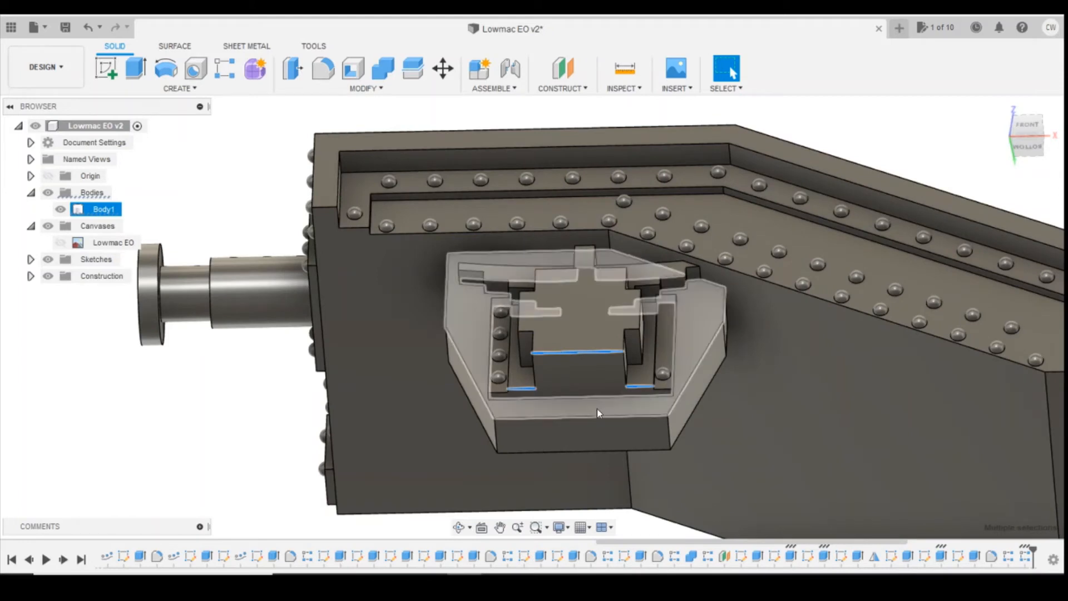
pyautogui.scroll(3, 597, 408)
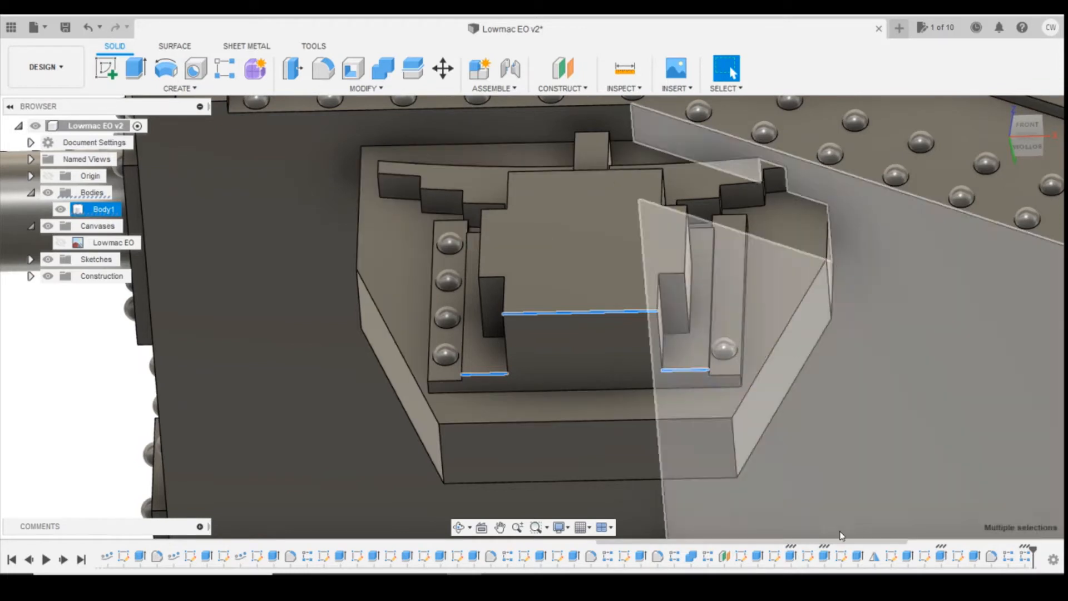
pyautogui.rightClick(1025, 559)
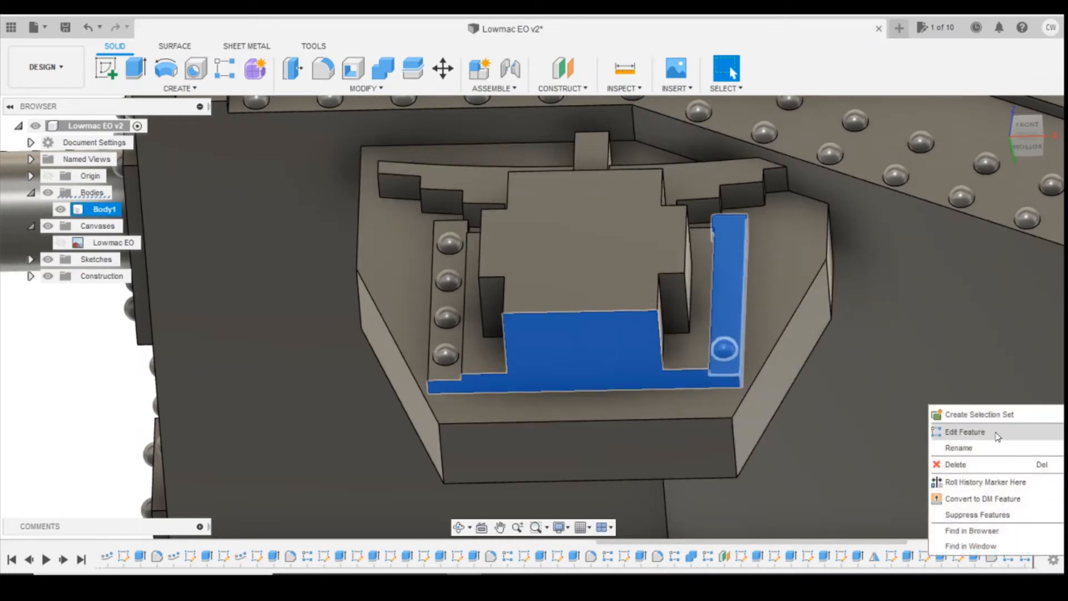
pyautogui.click(952, 423)
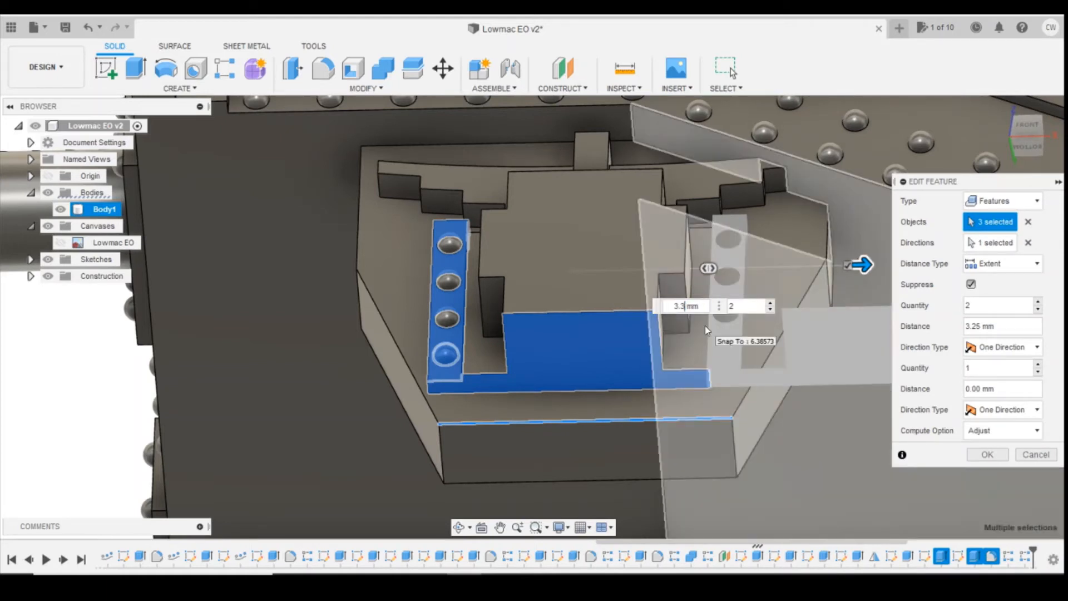
pyautogui.press('Return')
# Inspect the gap between the axlebox plate and the copied strip, and reapply the strip pattern with a 3.3 mm distance
pyautogui.scroll(5, 776, 354)
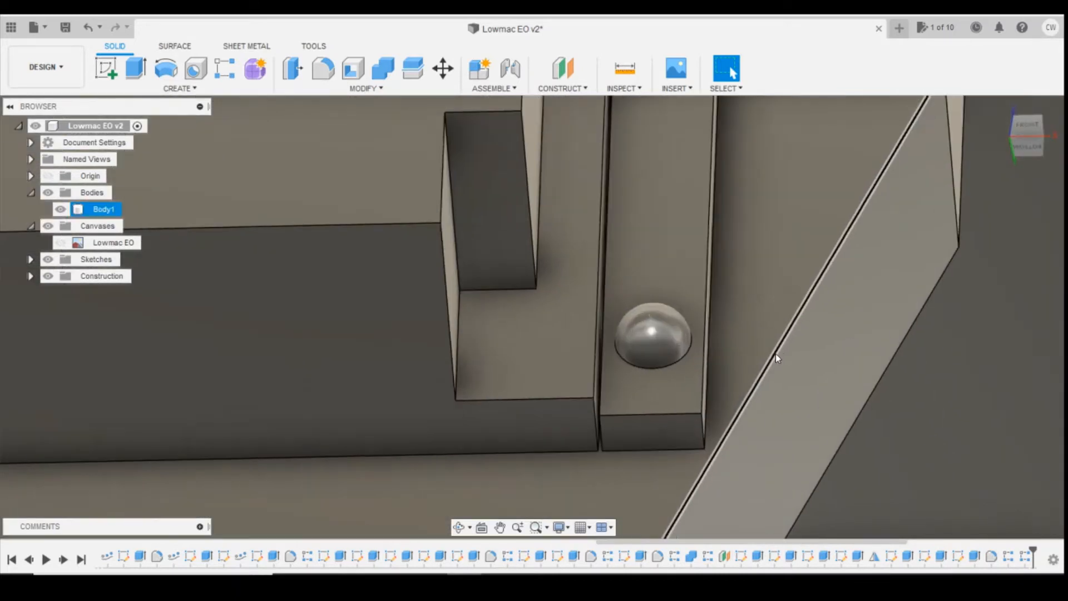
pyautogui.rightClick(1025, 556)
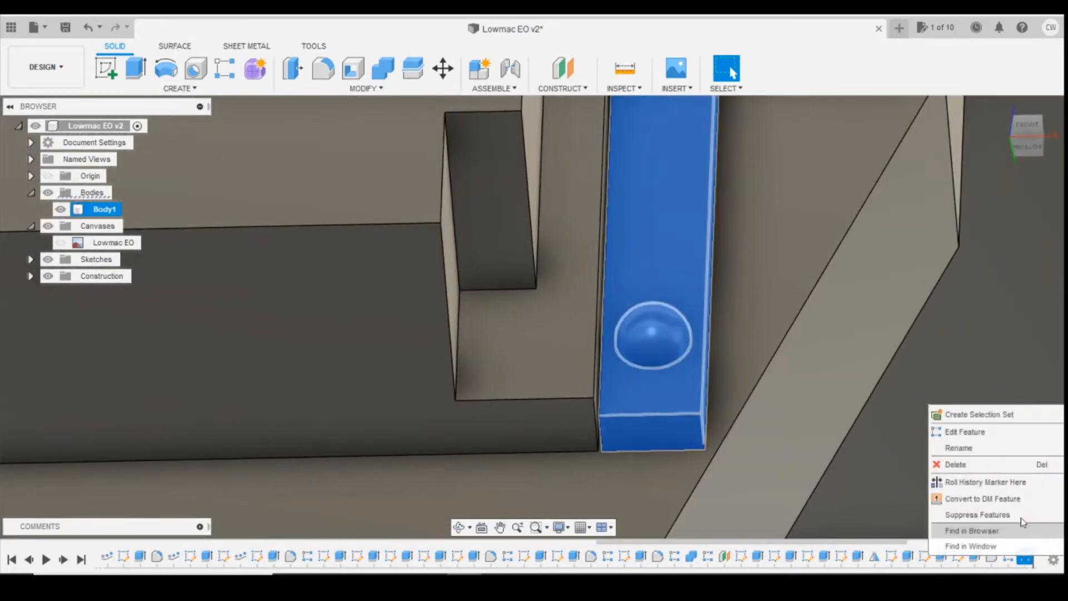
pyautogui.click(999, 430)
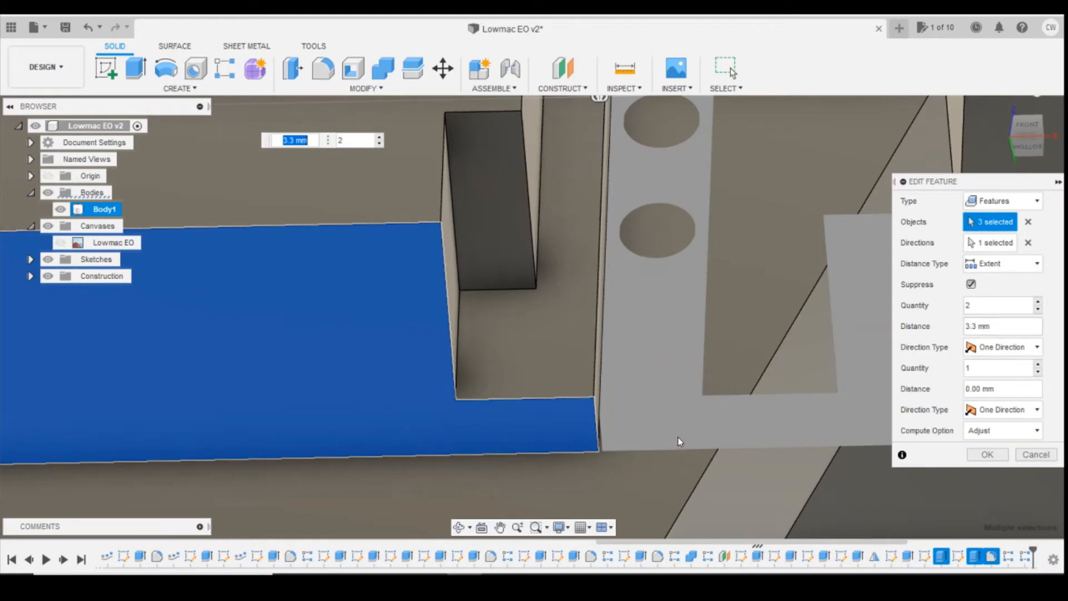
pyautogui.scroll(-5, 679, 441)
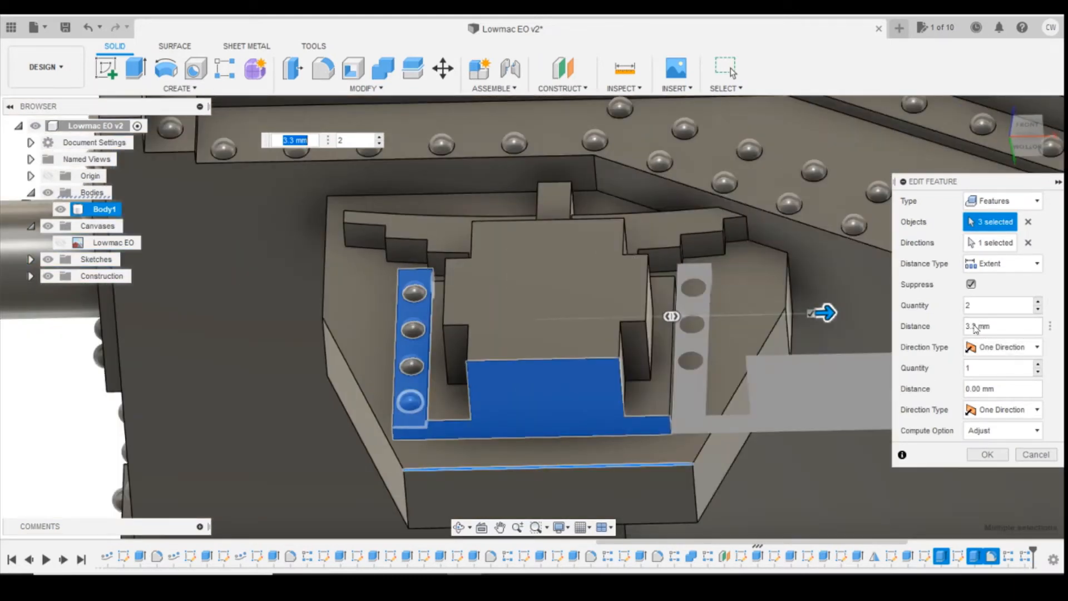
pyautogui.click(975, 328)
pyautogui.press('Return')
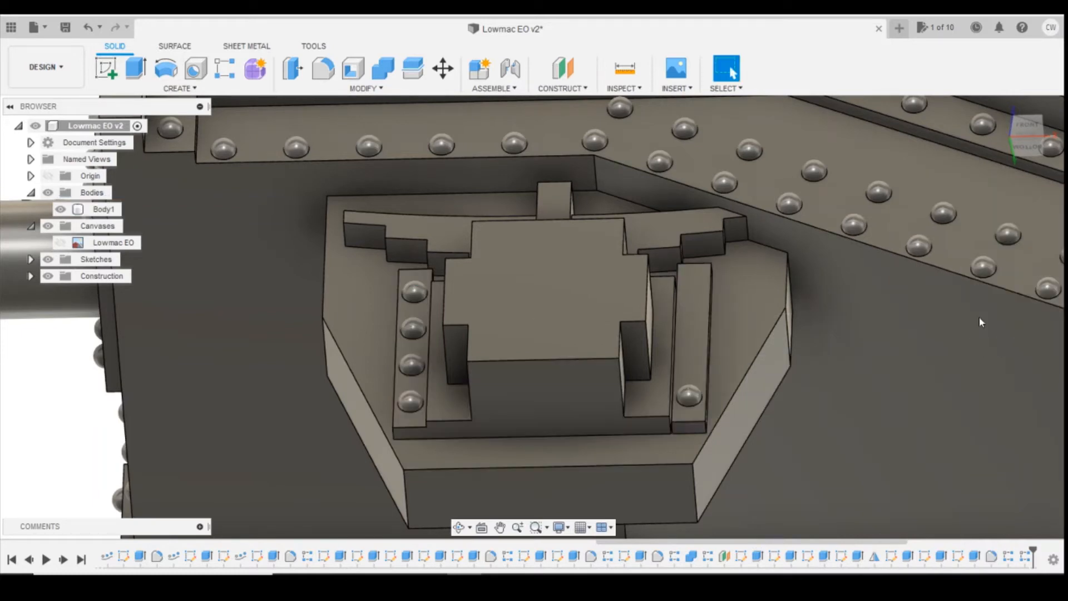
pyautogui.scroll(6, 806, 378)
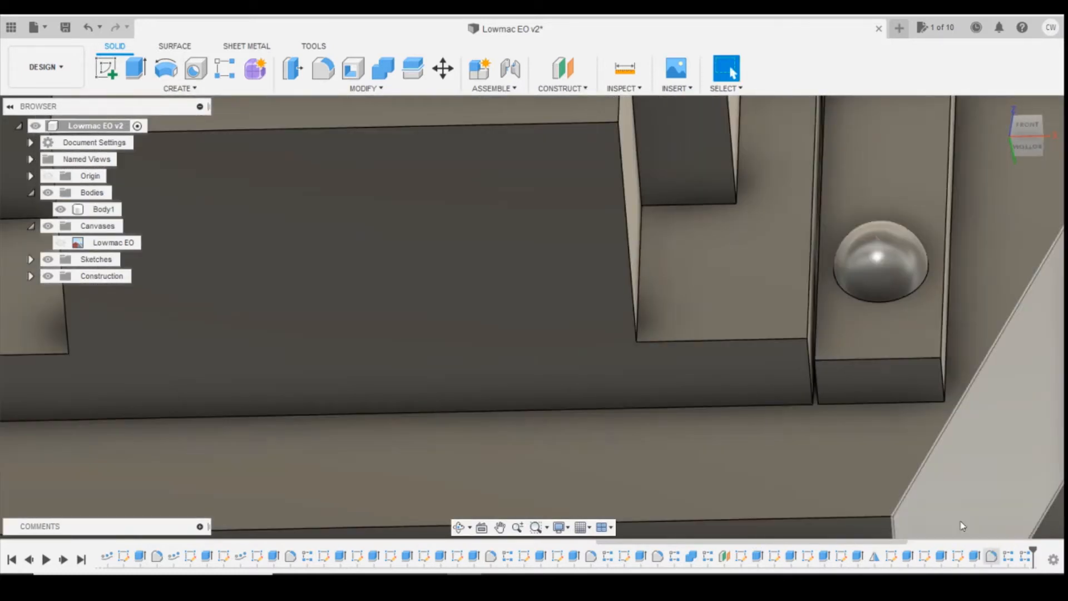
pyautogui.scroll(-3, 1020, 558)
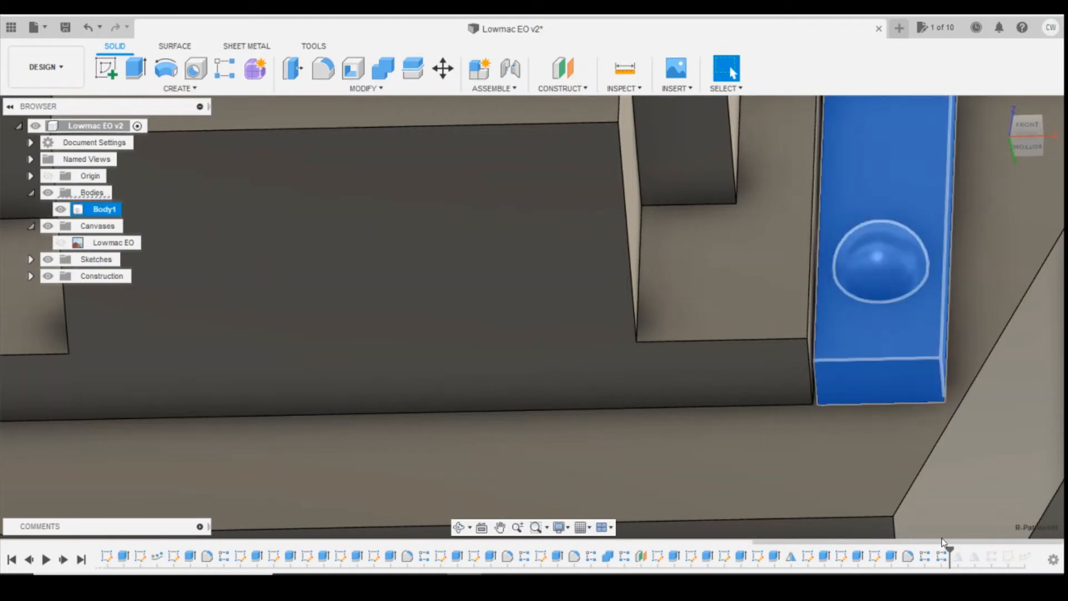
pyautogui.rightClick(944, 556)
pyautogui.click(974, 478)
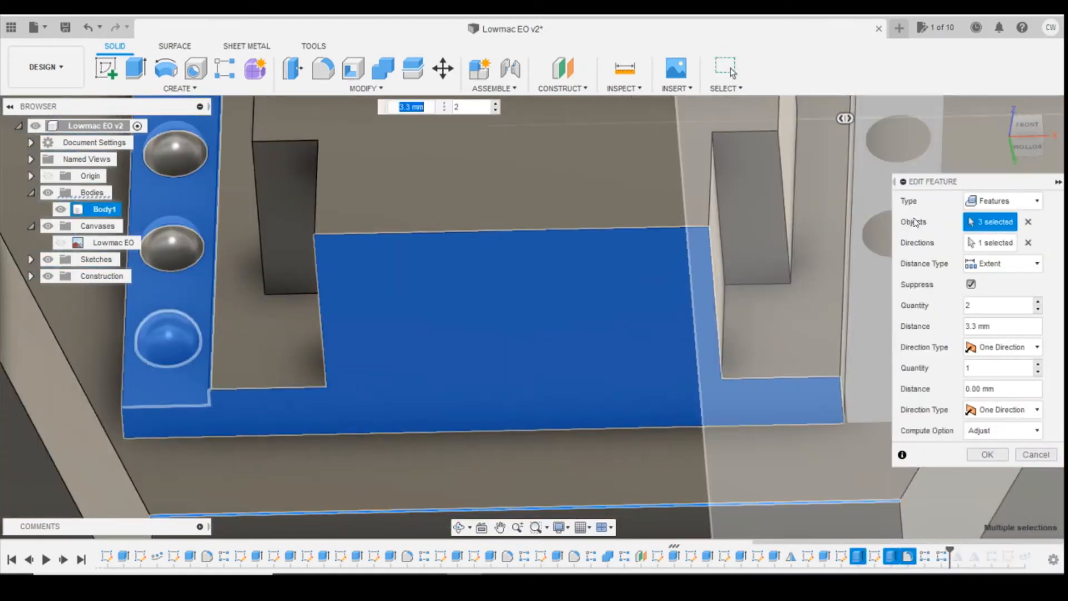
pyautogui.scroll(-5, 481, 326)
pyautogui.scroll(4, 642, 244)
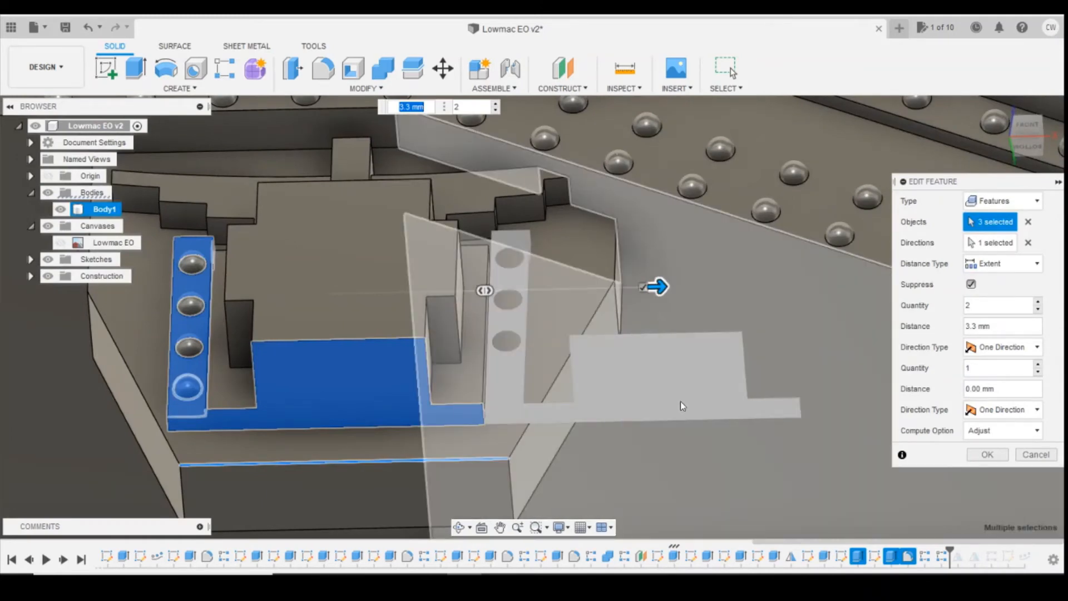
pyautogui.scroll(-3, 683, 406)
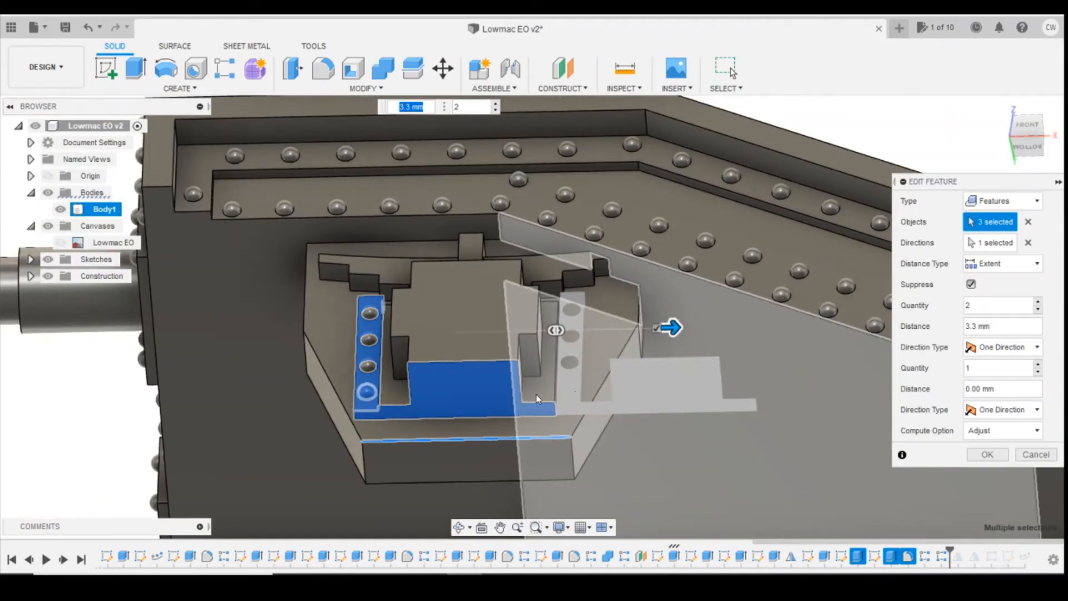
pyautogui.click(1037, 458)
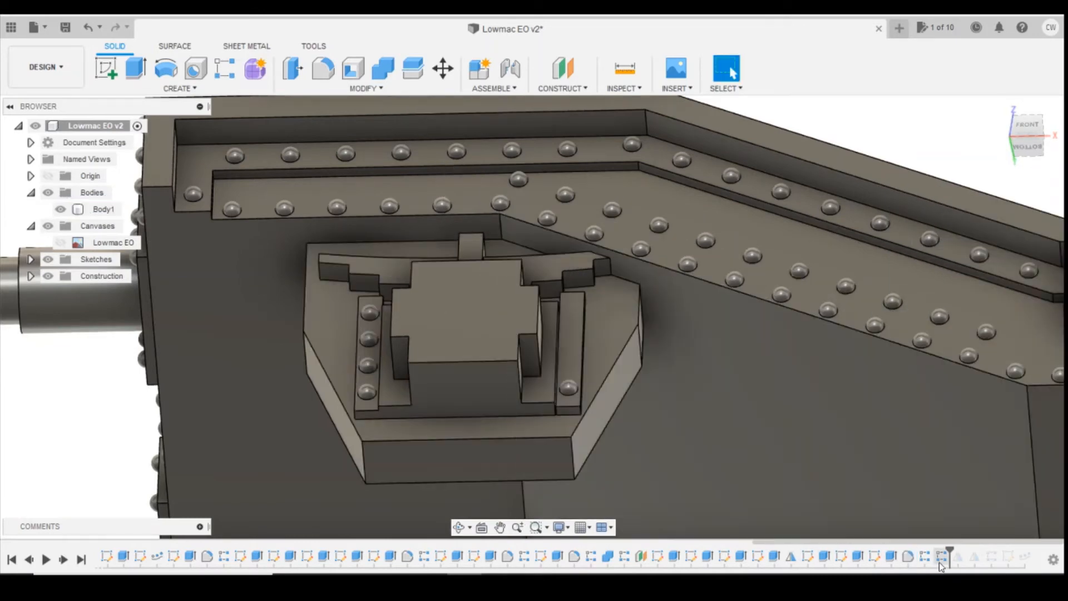
# Delete the rectangular pattern that copies the strip across the axlebox
pyautogui.rightClick(940, 559)
pyautogui.click(964, 461)
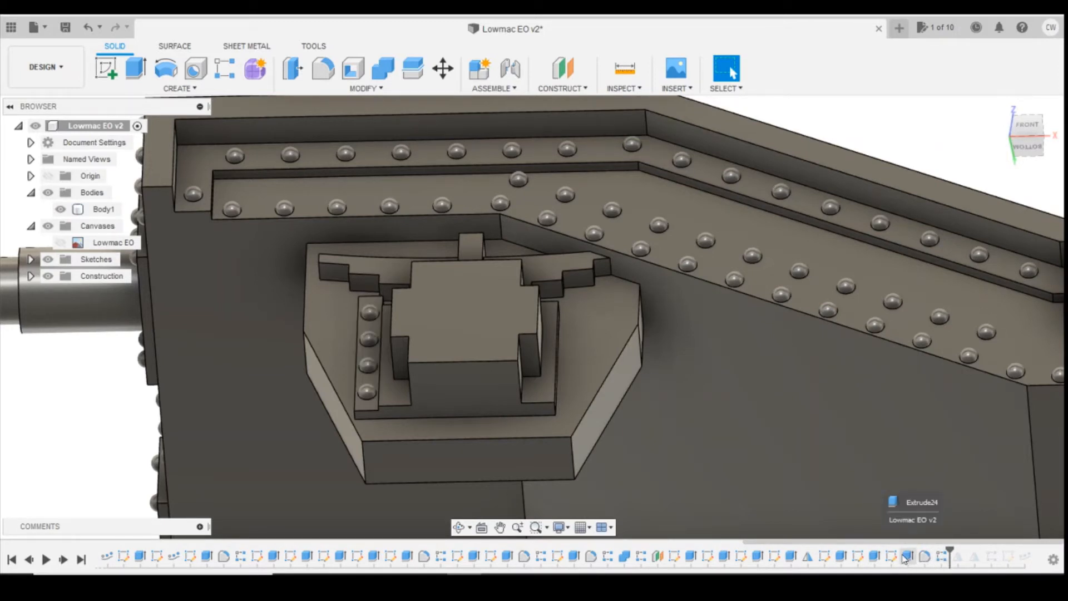
# Edit the strip's extrude feature so that its operation is New Body
pyautogui.rightClick(874, 556)
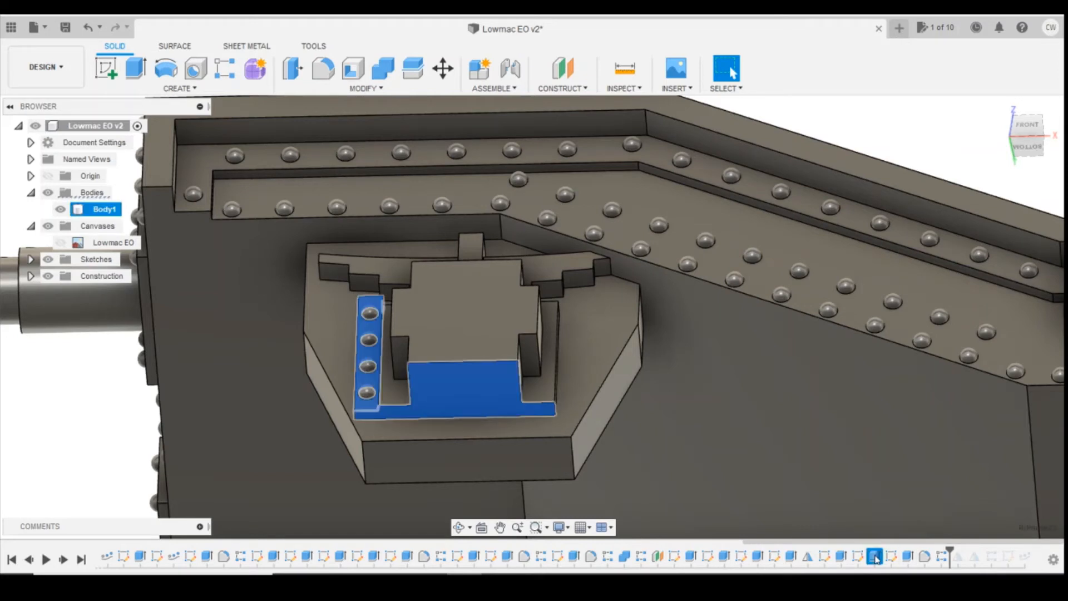
pyautogui.click(902, 416)
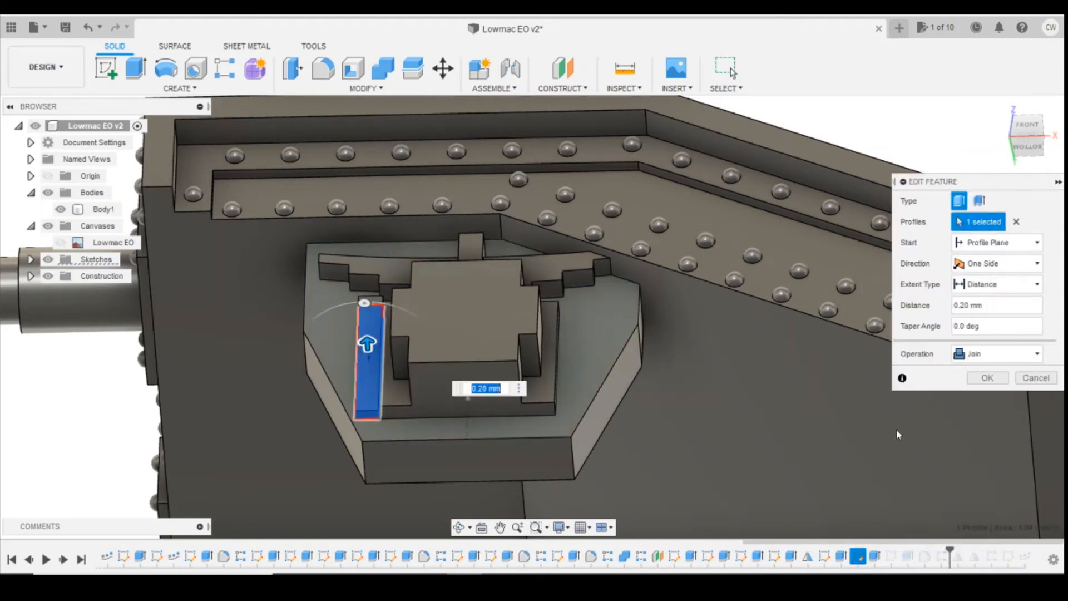
pyautogui.click(973, 346)
pyautogui.click(981, 419)
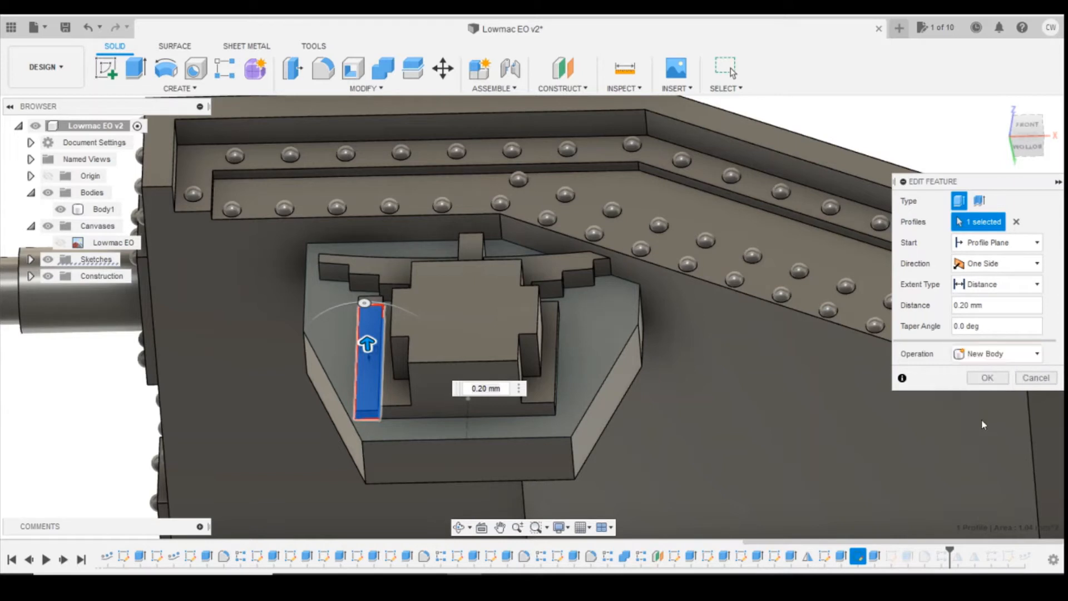
pyautogui.click(987, 378)
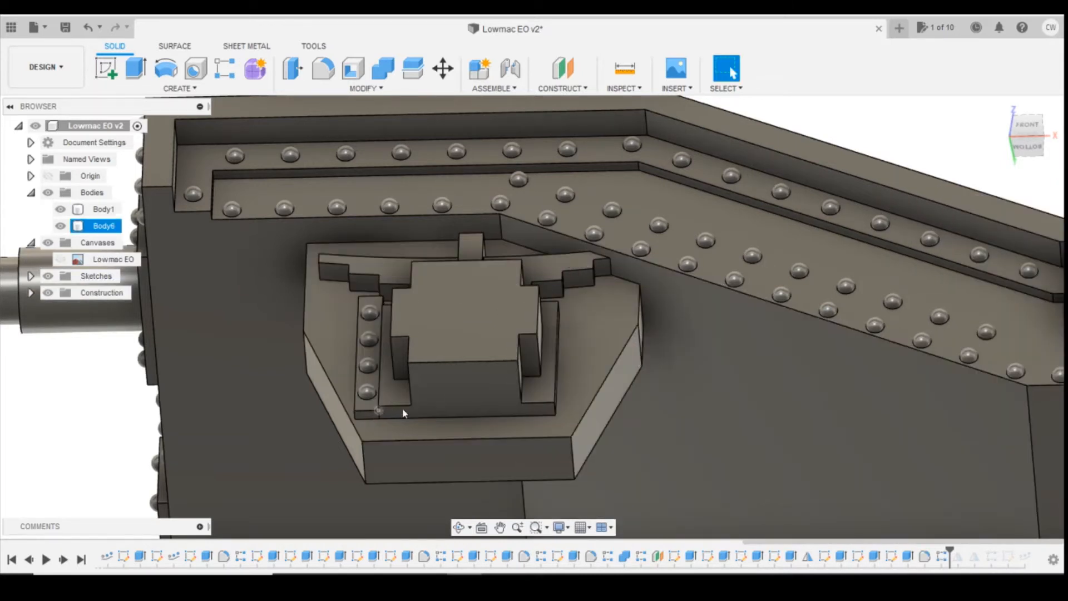
# Start a rectangular pattern of the strip extrude and its rivet features, directed along the bottom edge of the axlebox backing plate
pyautogui.click(473, 415)
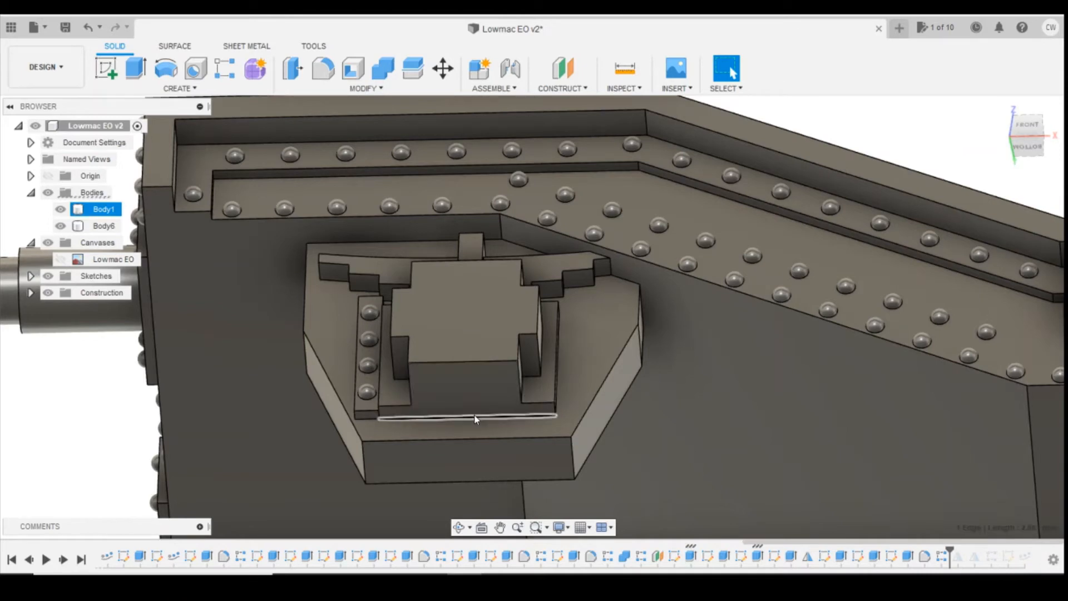
pyautogui.scroll(2, 1003, 443)
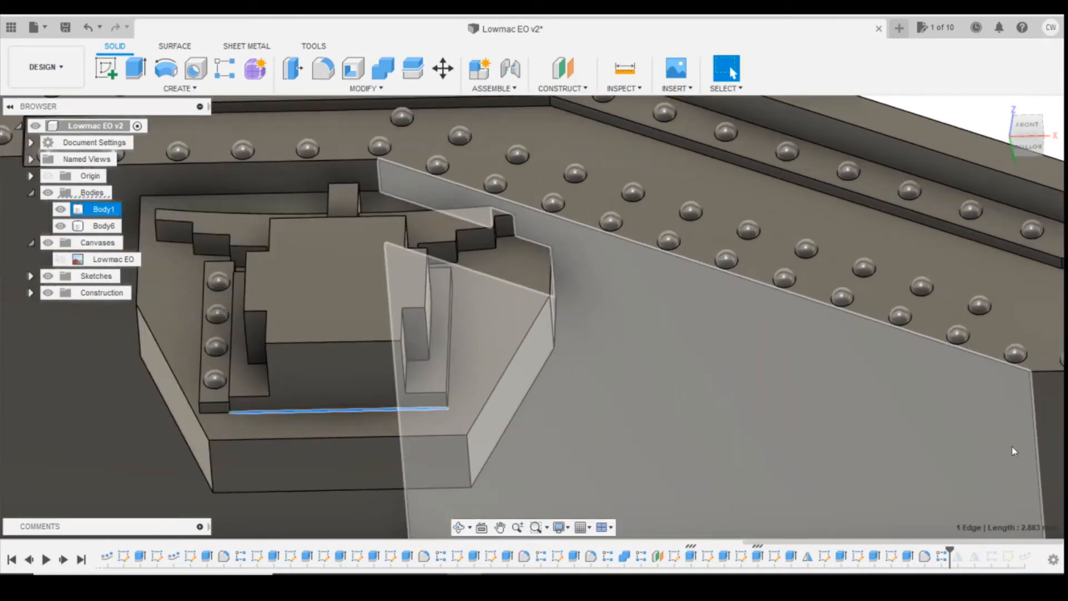
pyautogui.scroll(-3, 937, 422)
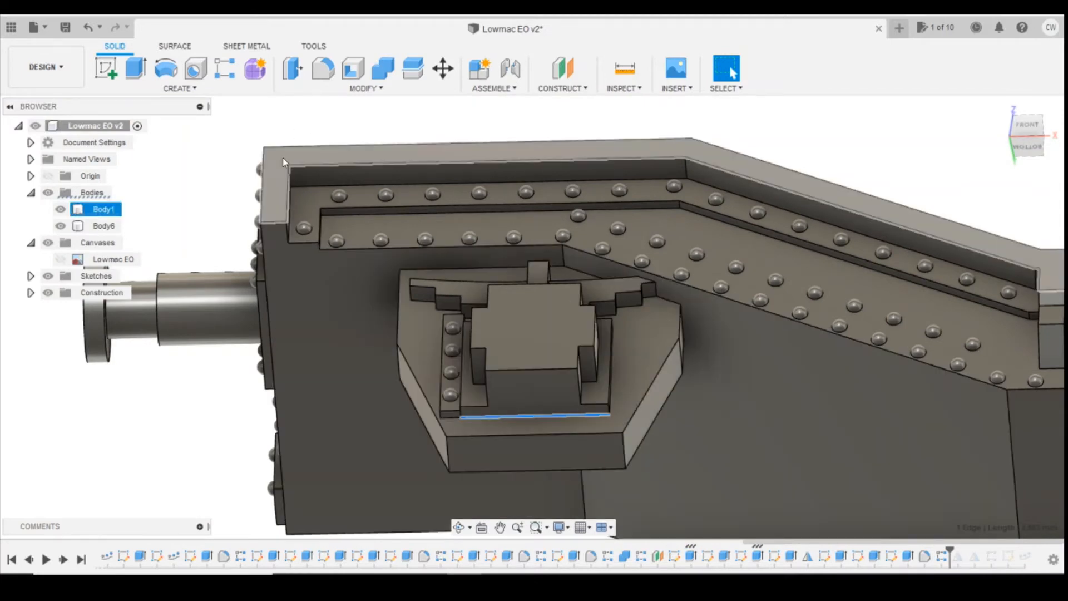
pyautogui.click(225, 68)
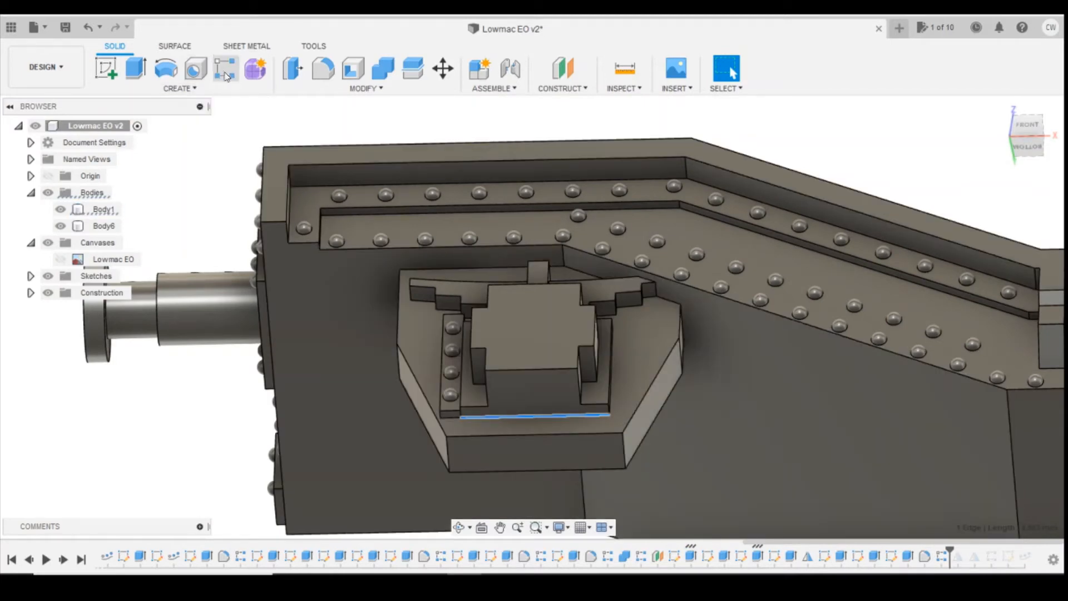
pyautogui.click(940, 556)
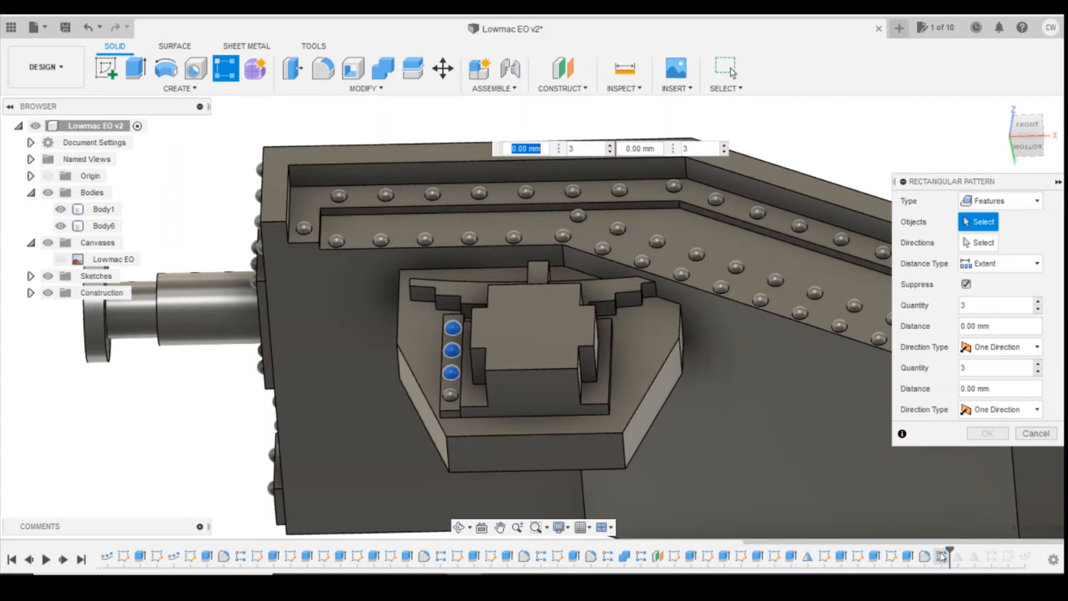
pyautogui.click(907, 556)
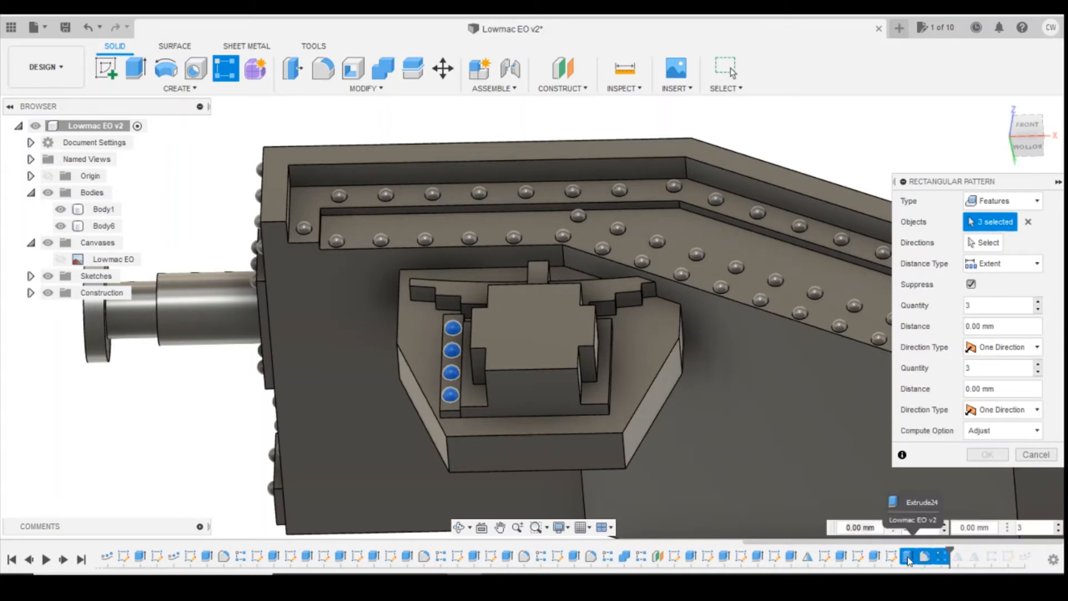
pyautogui.click(871, 556)
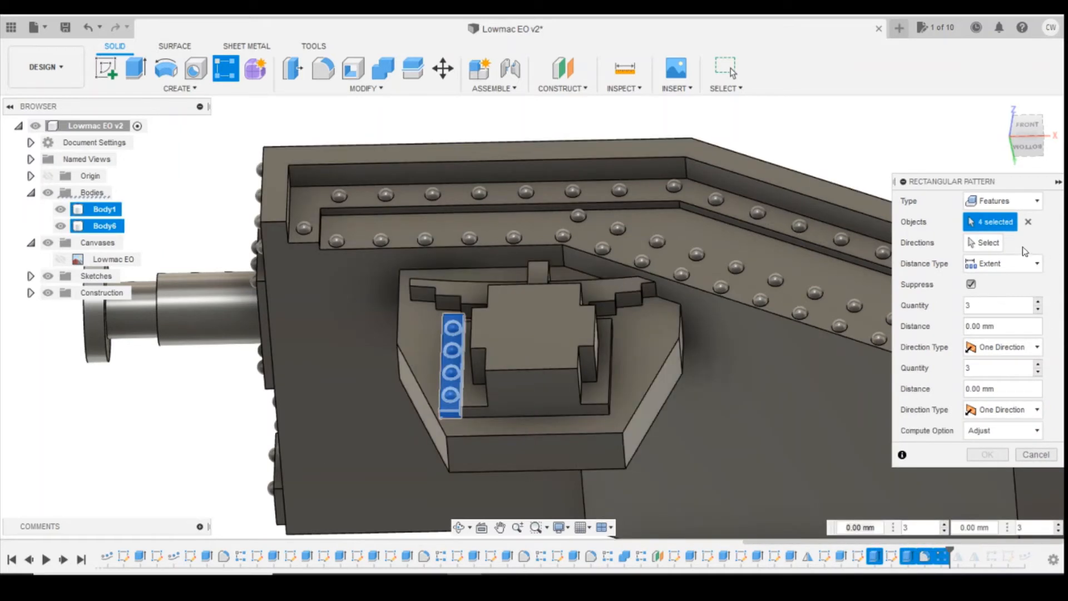
pyautogui.click(983, 246)
pyautogui.click(531, 437)
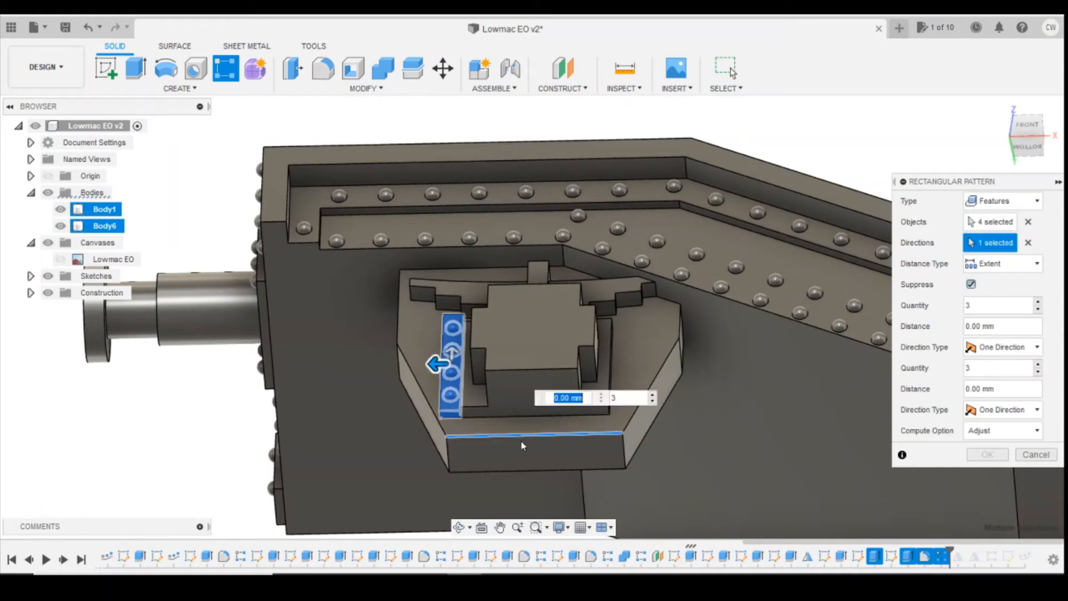
# Set the strip pattern to a quantity of 2 at a distance of -3.28 mm across the axlebox, and apply it
pyautogui.moveTo(482, 368); pyautogui.dragTo(628, 359)
pyautogui.click(796, 395)
pyautogui.click(833, 397)
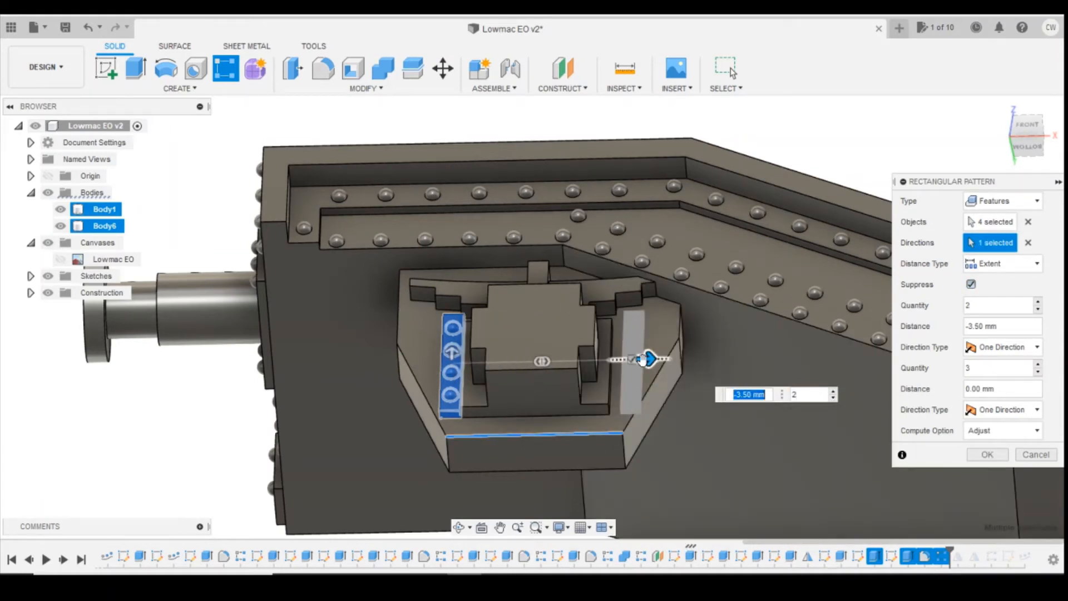
pyautogui.scroll(5, 648, 360)
pyautogui.moveTo(640, 357); pyautogui.dragTo(623, 356)
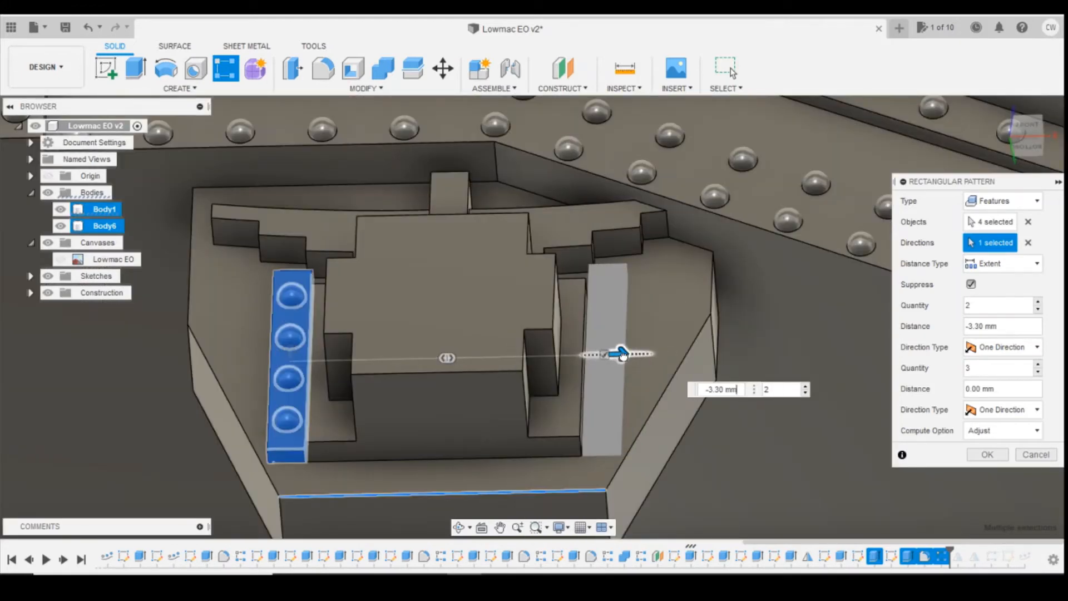
pyautogui.scroll(5, 623, 357)
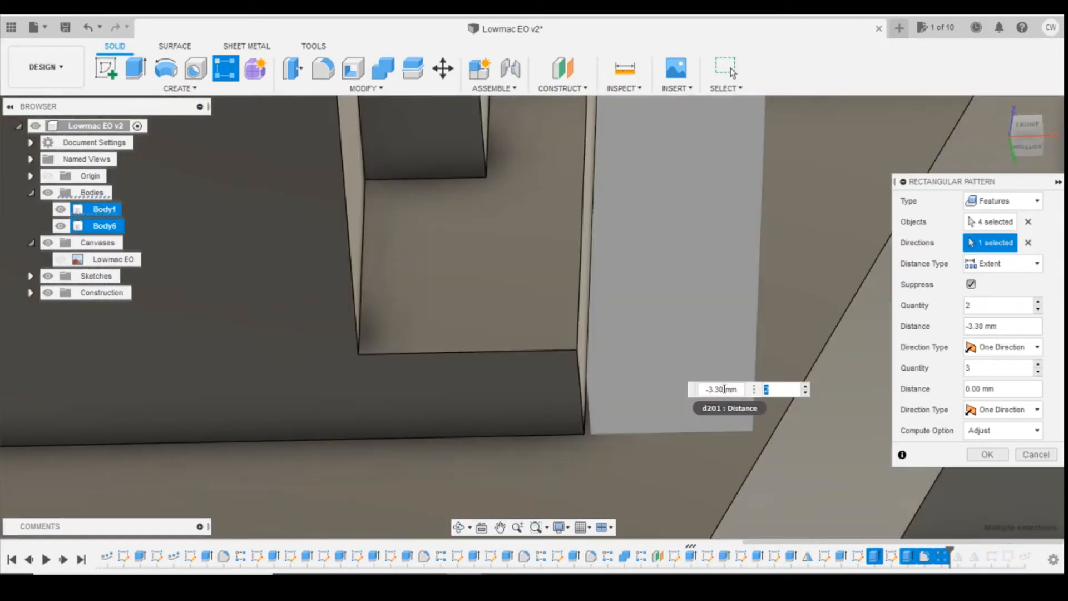
pyautogui.click(724, 389)
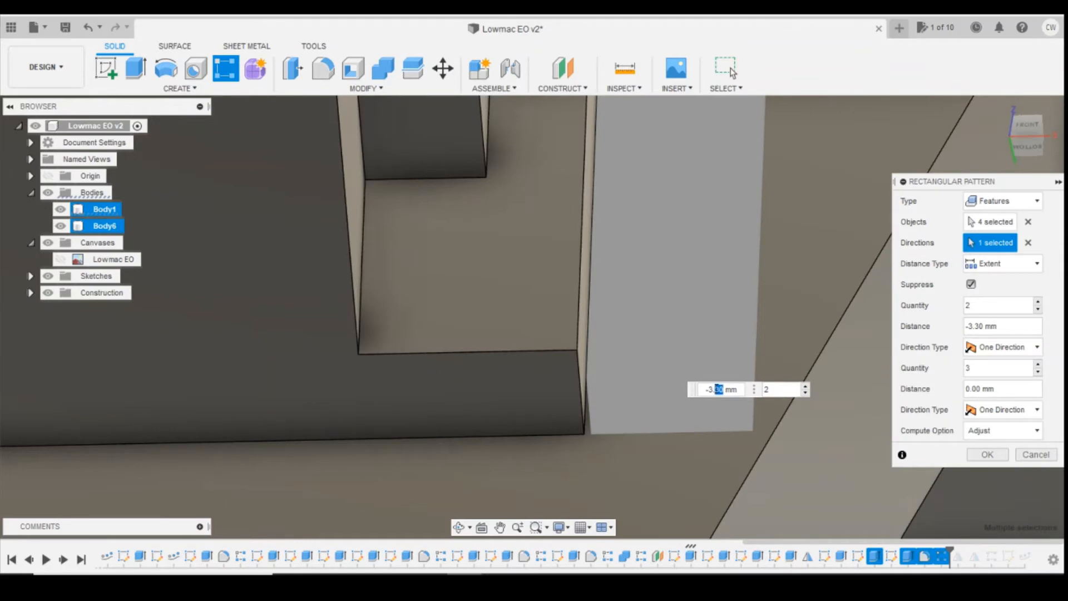
pyautogui.write('28')
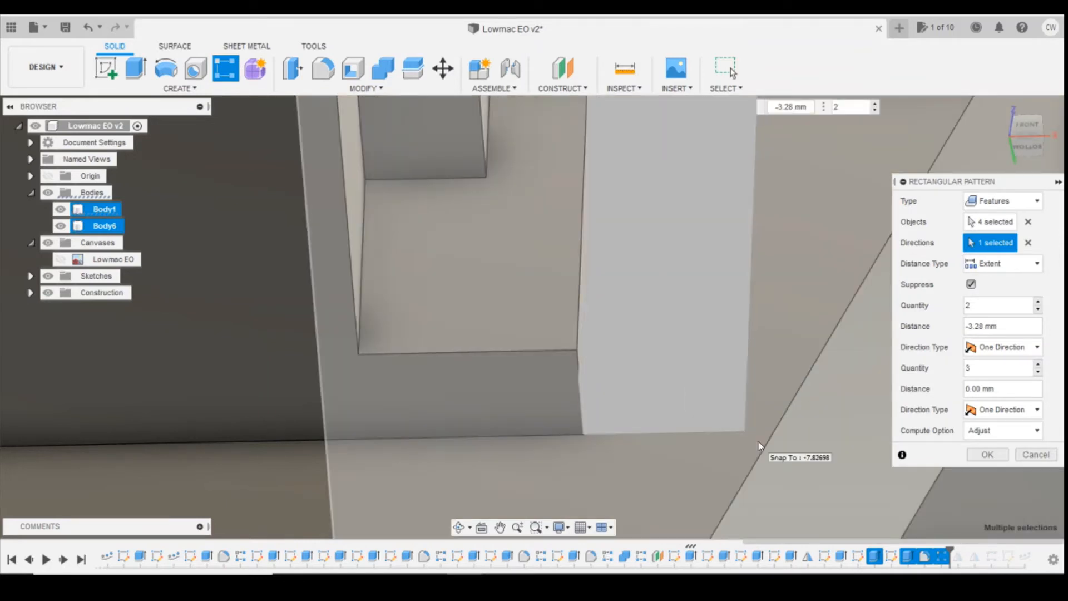
pyautogui.press('Return')
pyautogui.click(937, 213)
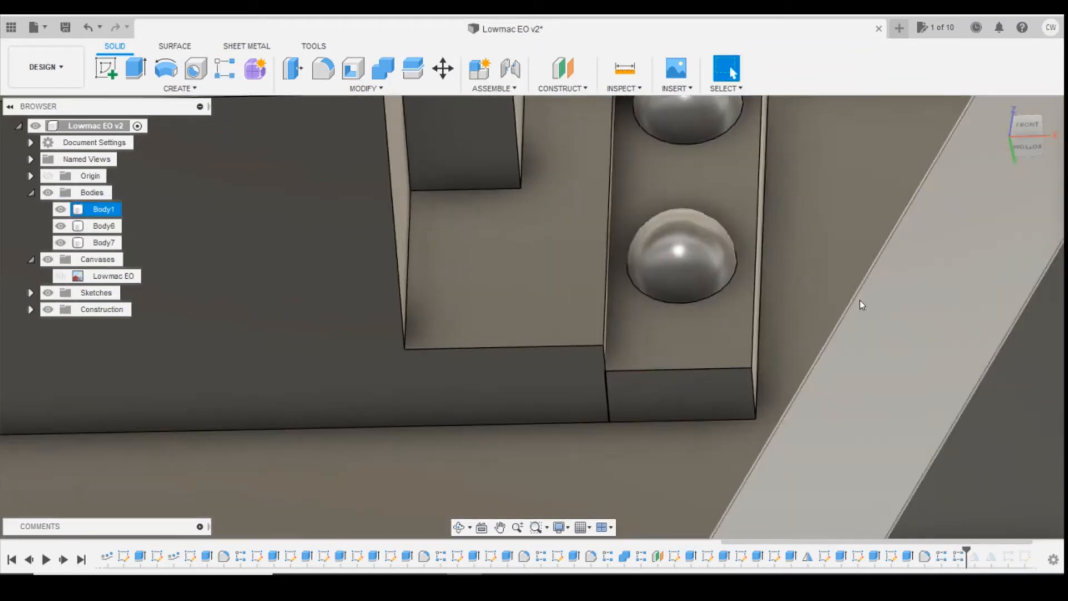
pyautogui.press('Escape')
pyautogui.scroll(-3, 861, 305)
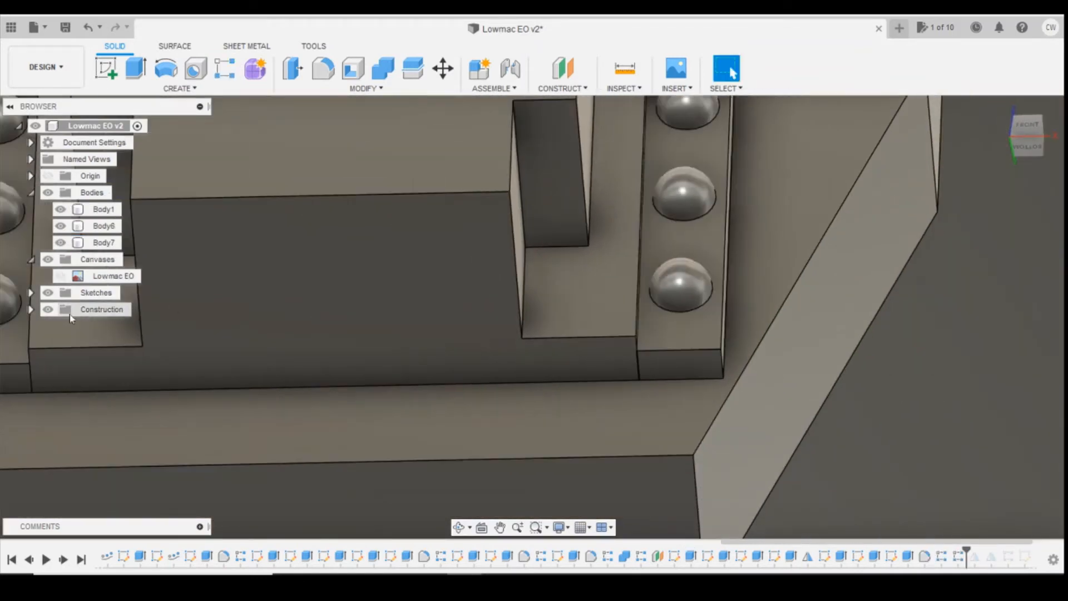
# Combine both riveted strip bodies with the main wagon body using the Join operation
pyautogui.click(383, 68)
pyautogui.click(275, 217)
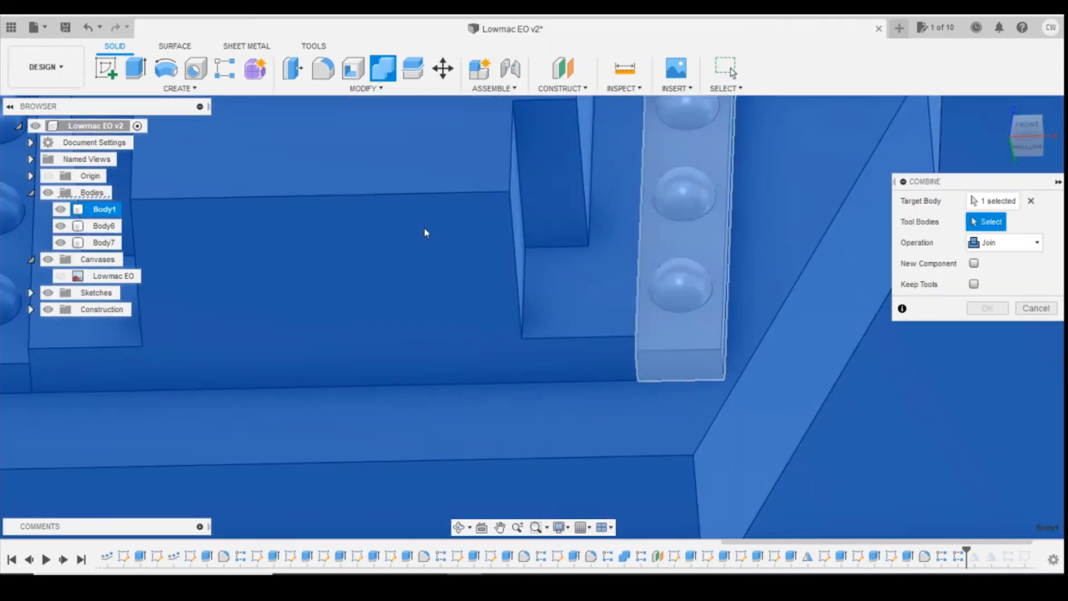
pyautogui.click(104, 226)
pyautogui.click(104, 242)
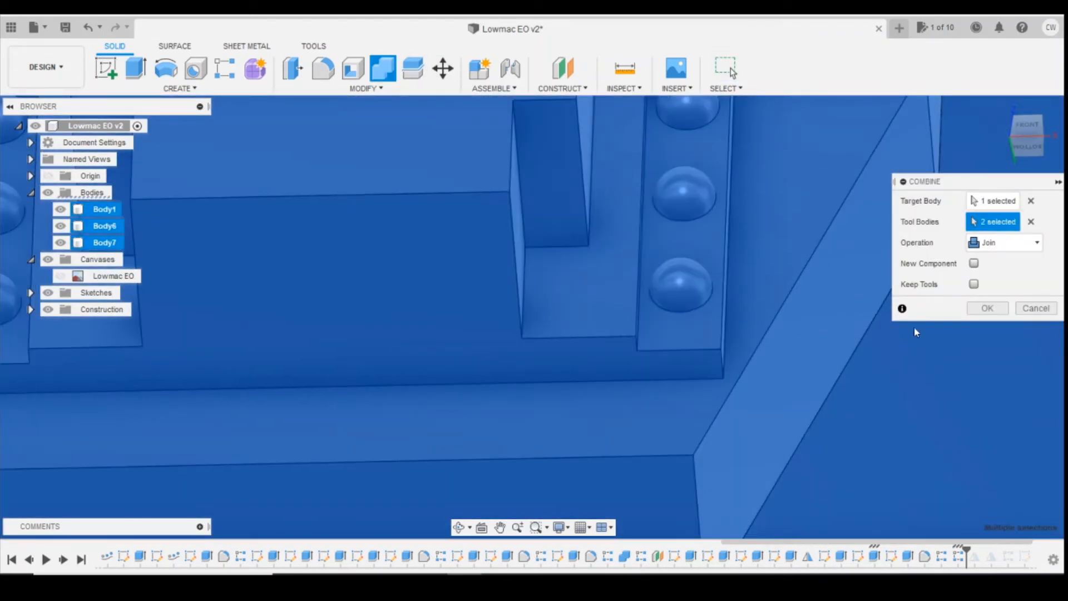
pyautogui.click(987, 307)
pyautogui.scroll(-3, 890, 250)
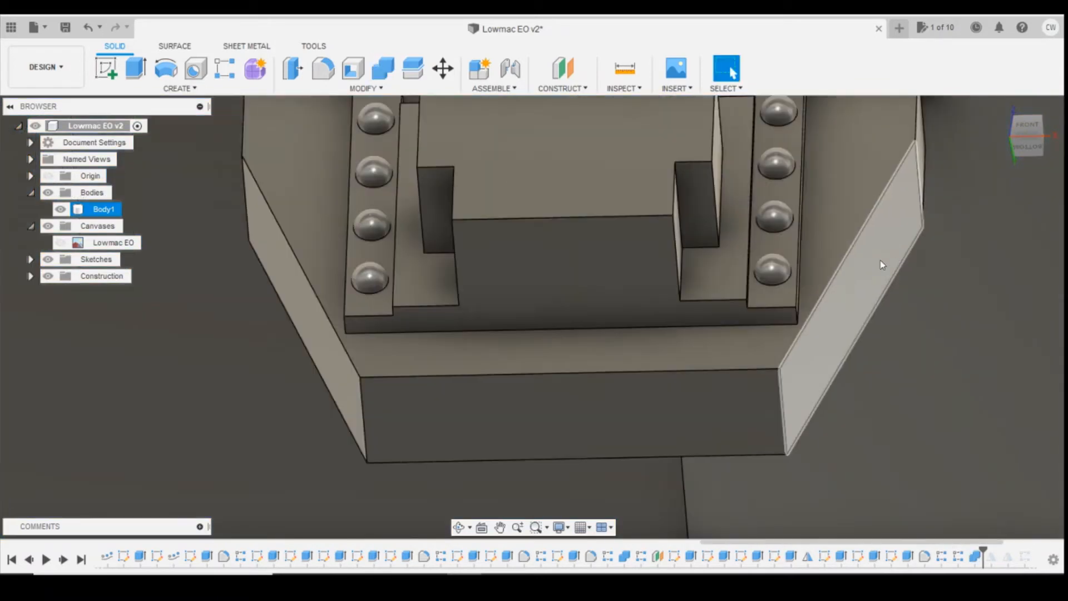
# Create an offset construction plane -2.60 mm from the headstock's end face, at the outer edge of the axlebox backing plate
pyautogui.keyDown('shift'); pyautogui.moveTo(883, 265); pyautogui.dragTo(979, 212, button='middle'); pyautogui.keyUp('shift')
pyautogui.moveTo(533, 316)
pyautogui.keyDown('shift'); pyautogui.mouseDown(button='middle')
pyautogui.moveTo(1041, 184)
pyautogui.moveTo(984, 217)
pyautogui.moveTo(1030, 137)
pyautogui.moveTo(1046, 173)
pyautogui.moveTo(961, 233)
pyautogui.mouseUp(button='middle'); pyautogui.keyUp('shift')
pyautogui.scroll(-2, 551, 390)
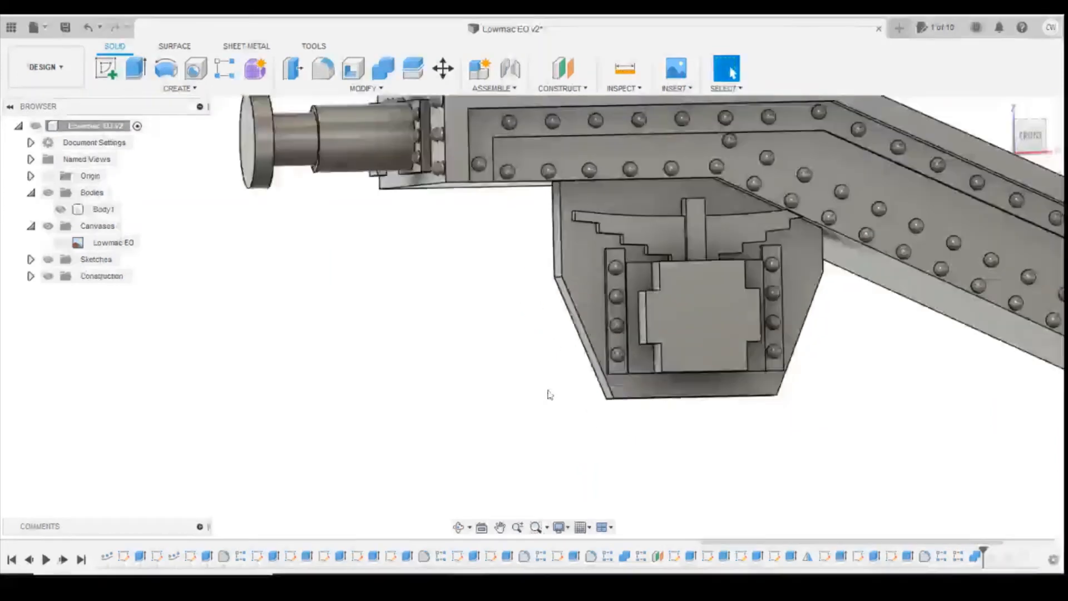
pyautogui.click(563, 75)
pyautogui.keyDown('shift'); pyautogui.moveTo(1032, 140); pyautogui.dragTo(1006, 144, button='middle'); pyautogui.keyUp('shift')
pyautogui.click(497, 169)
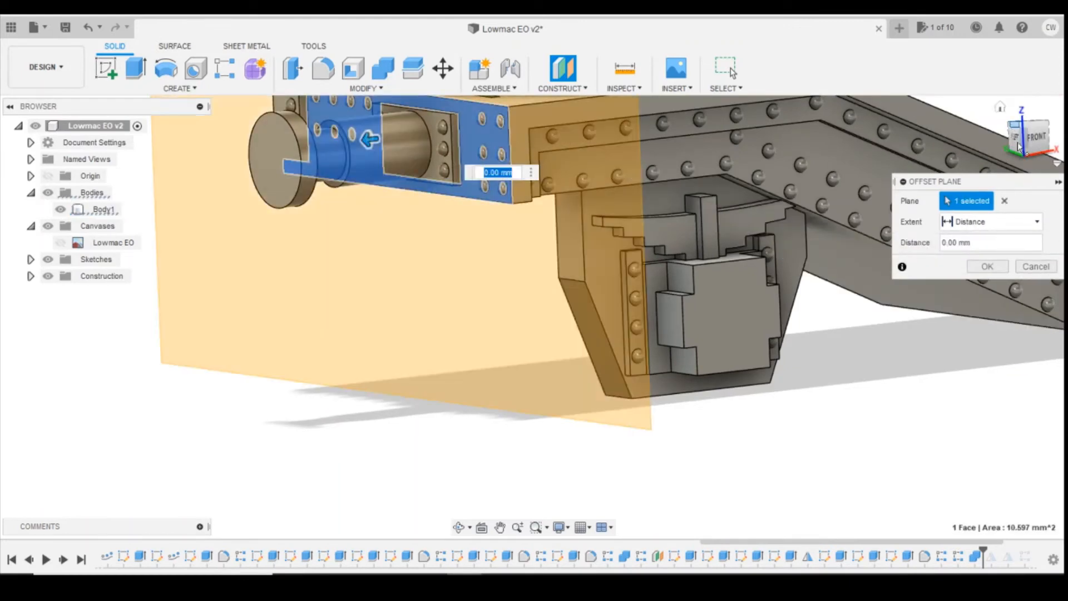
pyautogui.click(1035, 137)
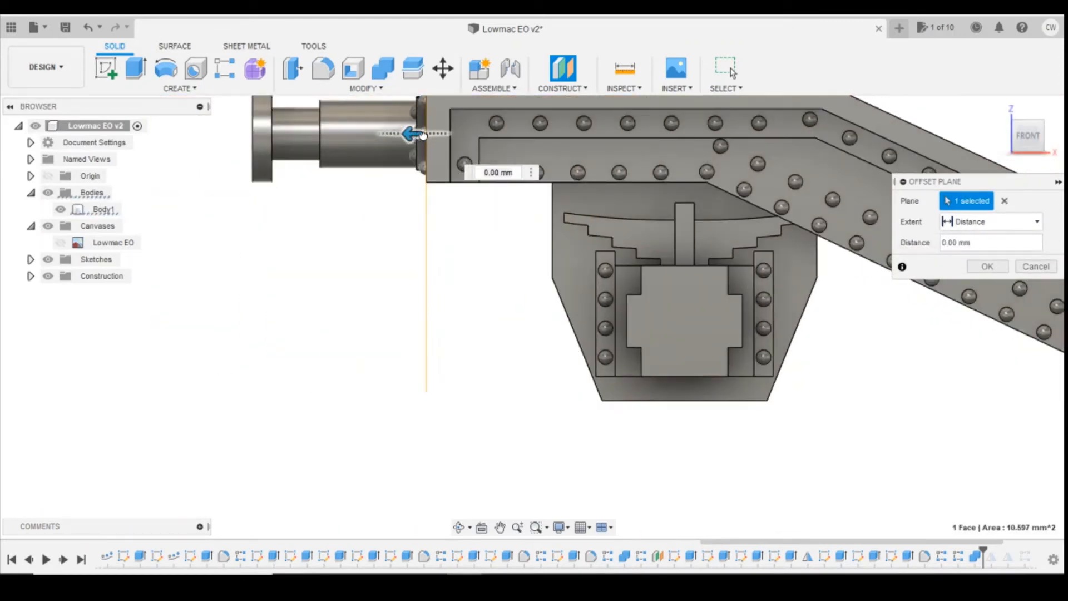
pyautogui.moveTo(423, 135); pyautogui.dragTo(544, 136)
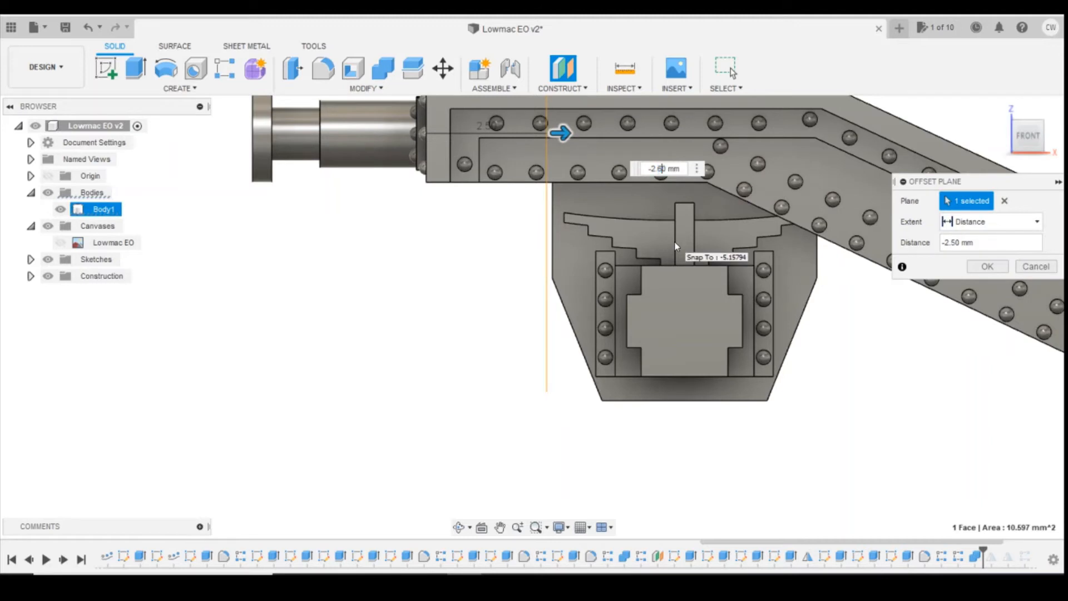
pyautogui.press('Return')
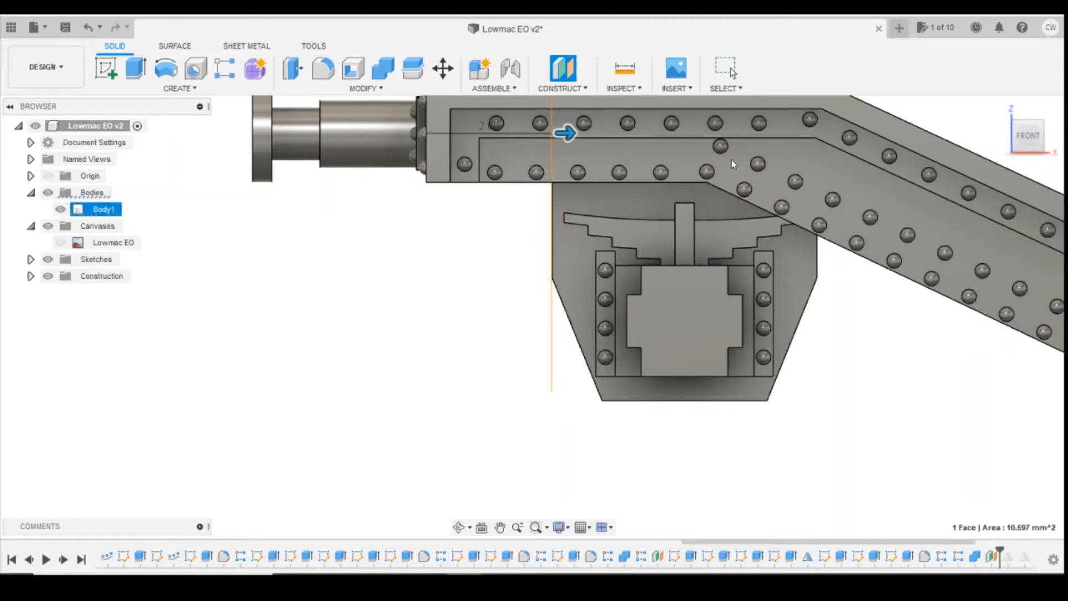
pyautogui.press('Escape')
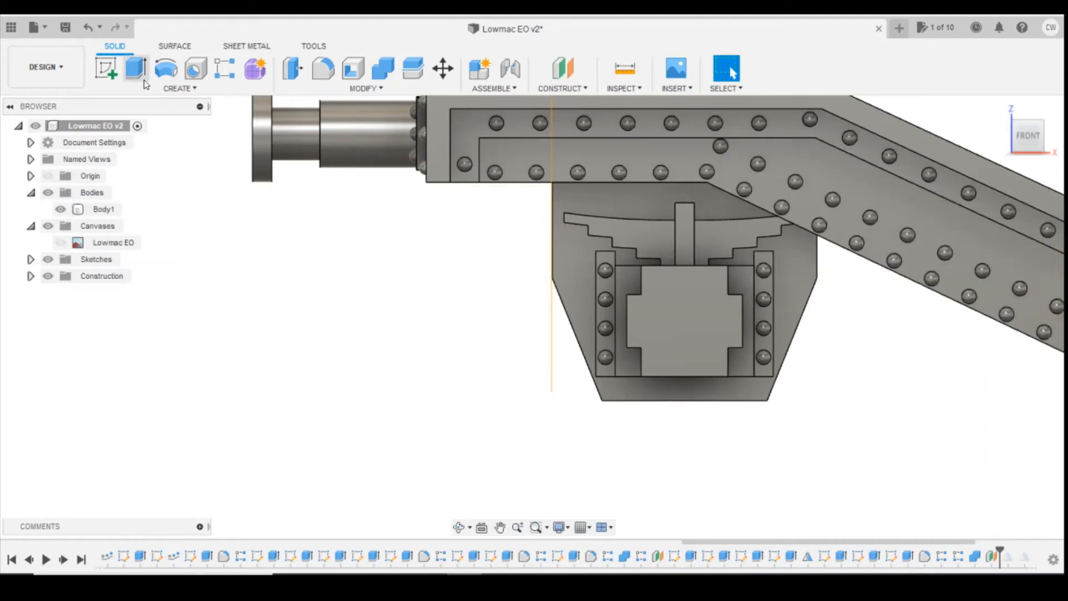
# Start a sketch on the new offset plane and view it square-on from the wagon's end
pyautogui.click(105, 68)
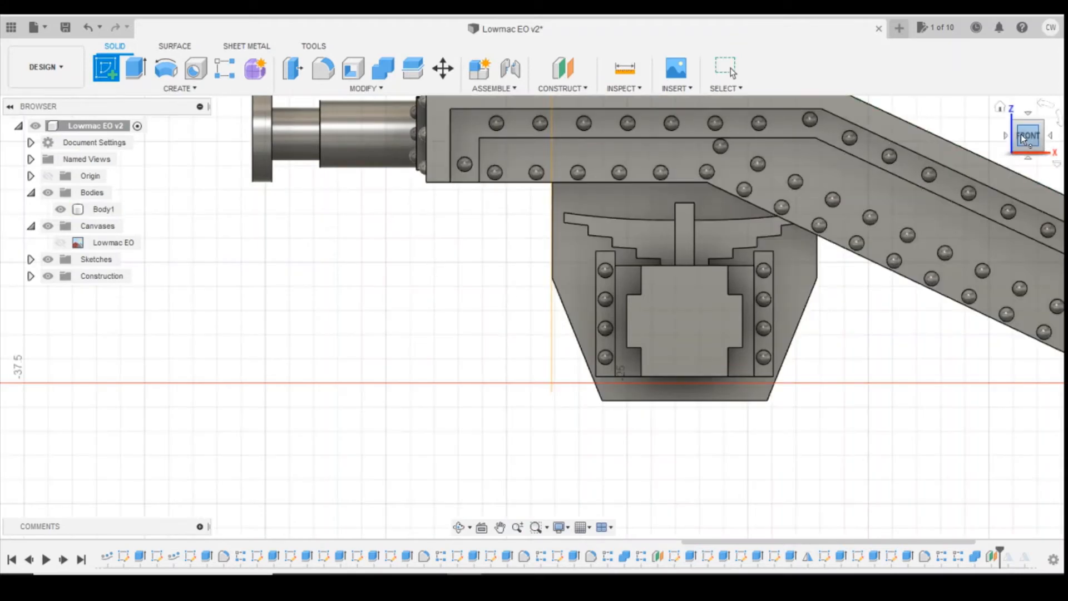
pyautogui.moveTo(1020, 135); pyautogui.dragTo(1039, 131)
pyautogui.click(612, 323)
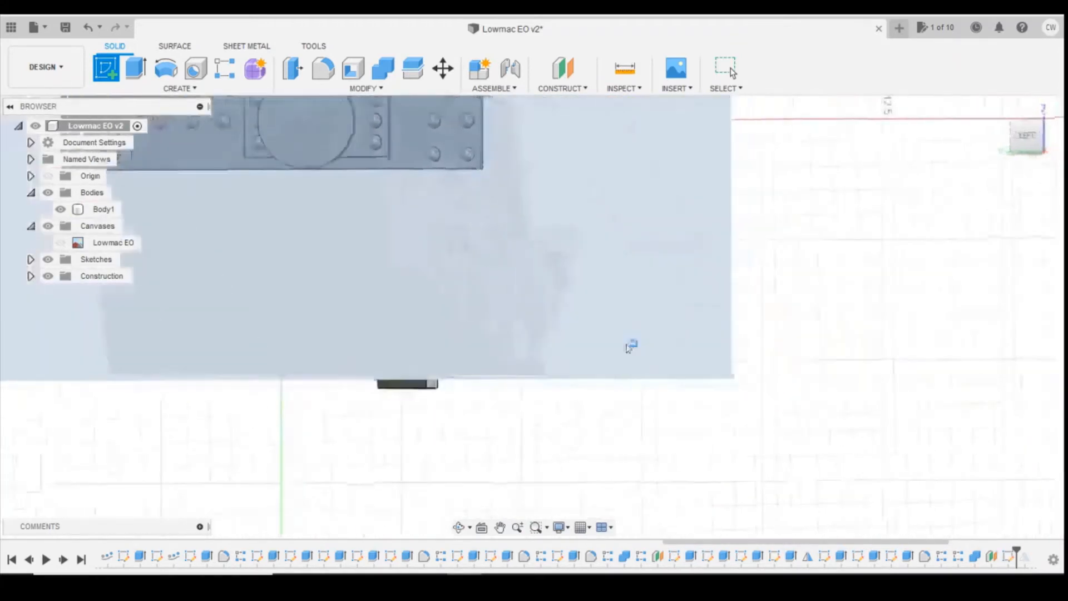
pyautogui.scroll(2, 509, 287)
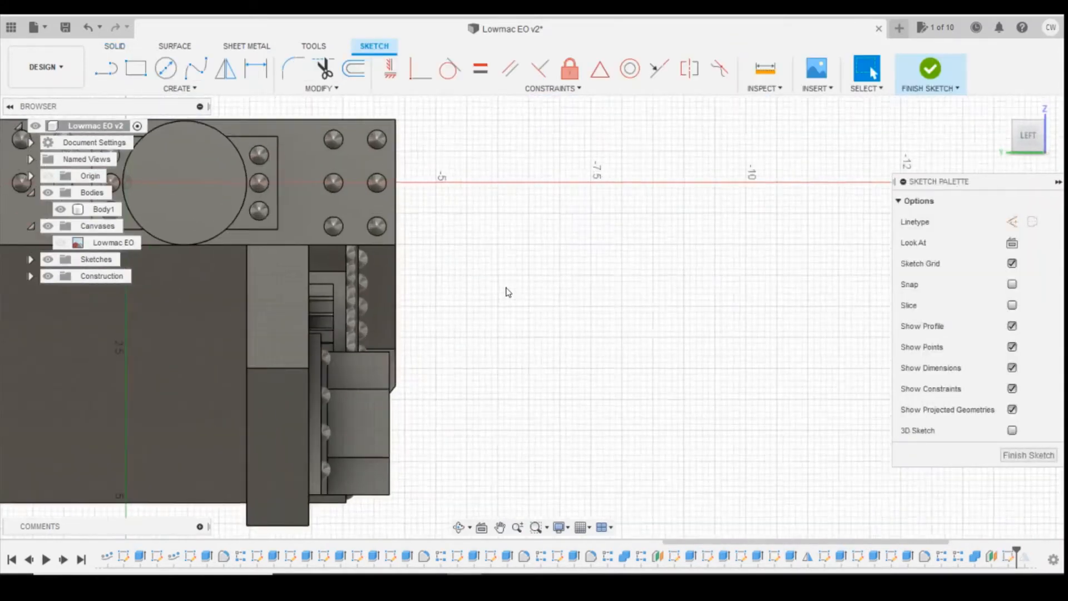
pyautogui.hotkey('alt', 'Tab')
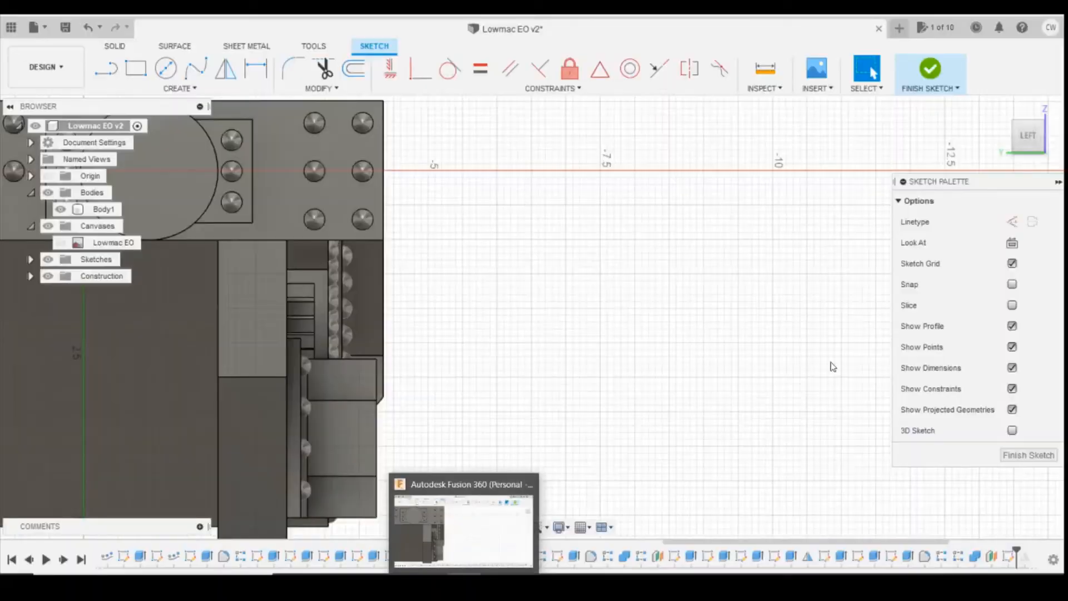
pyautogui.click(473, 525)
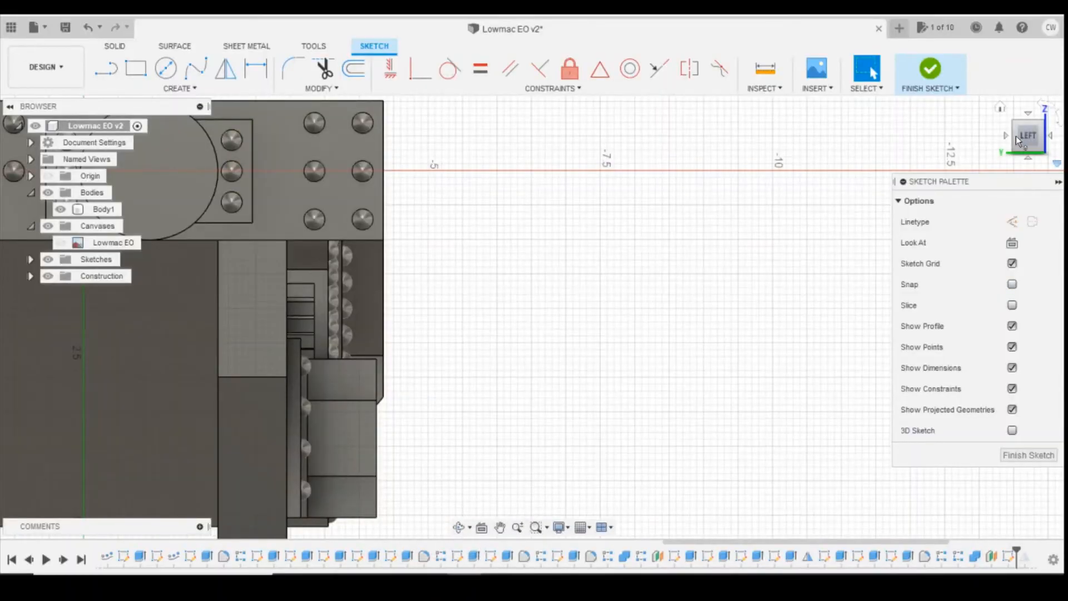
pyautogui.moveTo(1017, 125)
pyautogui.mouseDown()
pyautogui.moveTo(982, 110)
pyautogui.moveTo(1016, 118)
pyautogui.moveTo(1030, 138)
pyautogui.mouseUp()
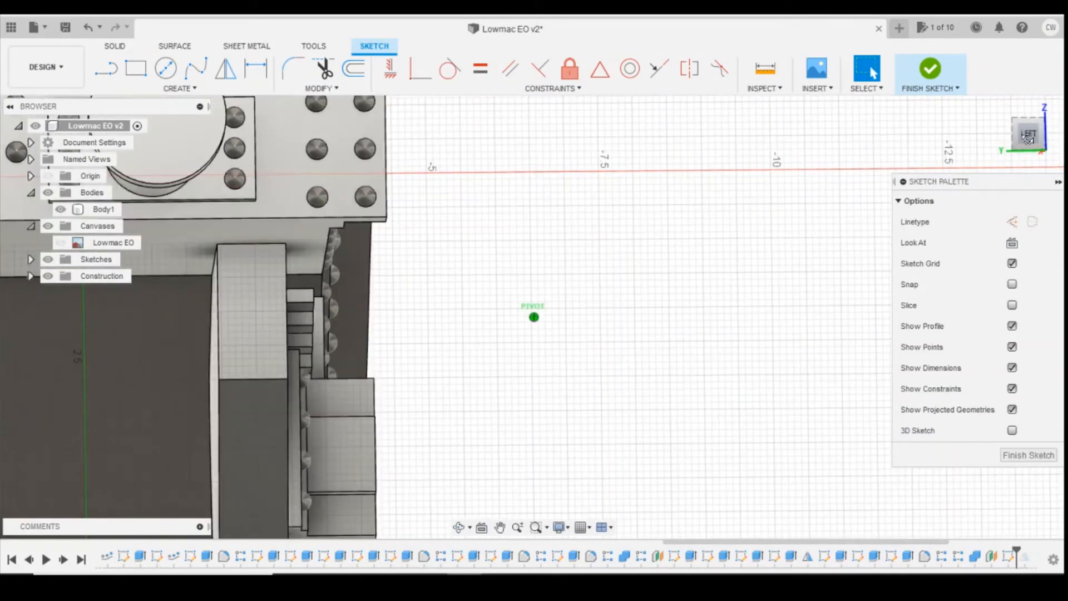
pyautogui.click(1029, 138)
# Sketch a vertical line about 1.34 mm long from the riveted side frame down past its lower edge
pyautogui.press('l')
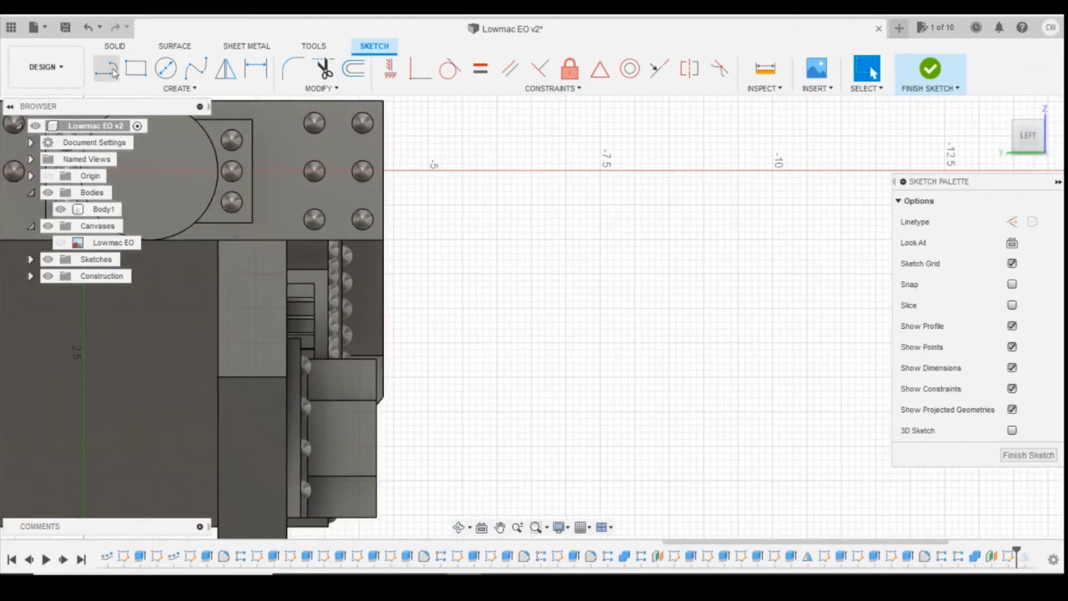
pyautogui.click(340, 173)
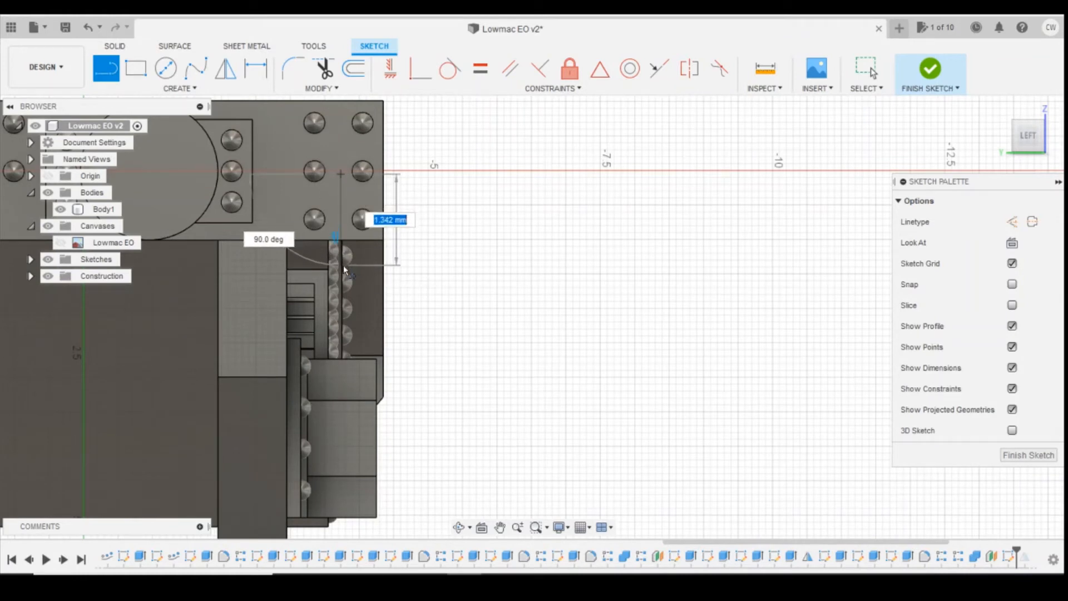
pyautogui.click(341, 266)
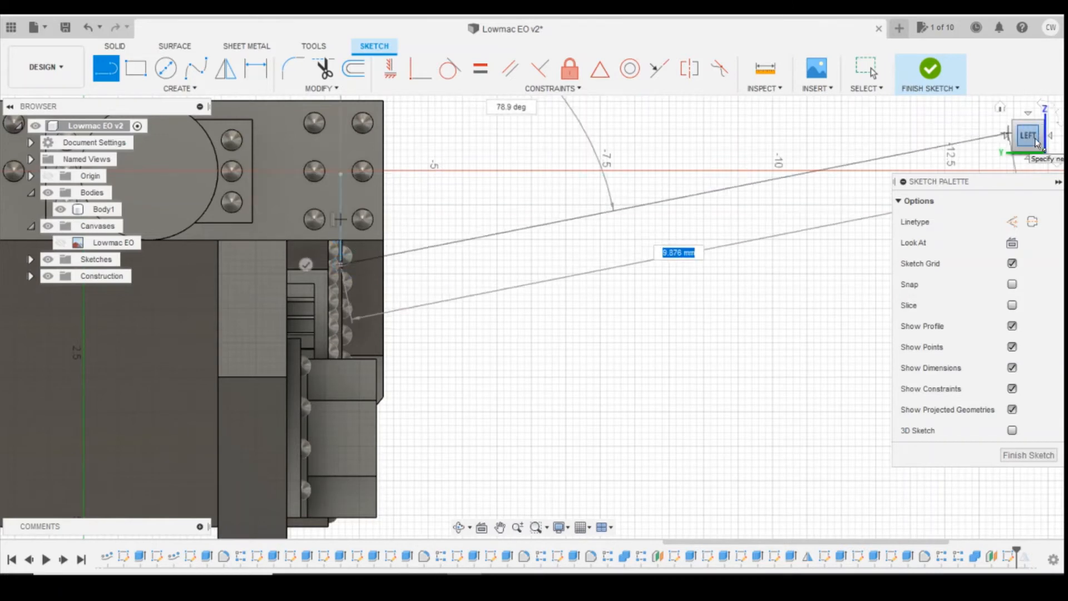
pyautogui.press('Escape')
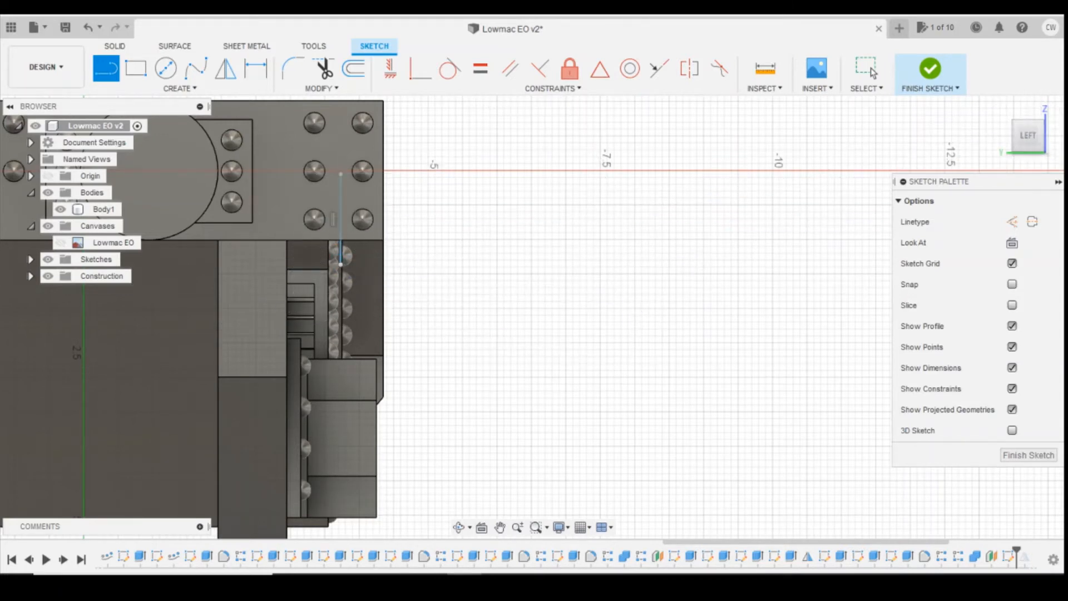
pyautogui.click(1028, 145)
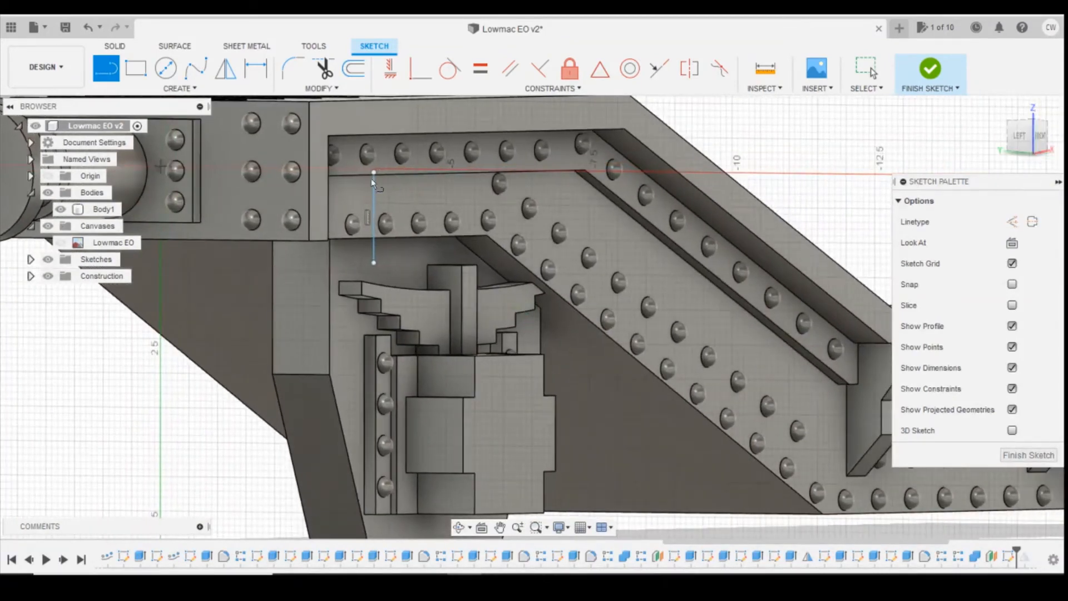
# Move the vertical line's upper endpoint so it sits just below the upper flange of the riveted side frame
pyautogui.press('Escape')
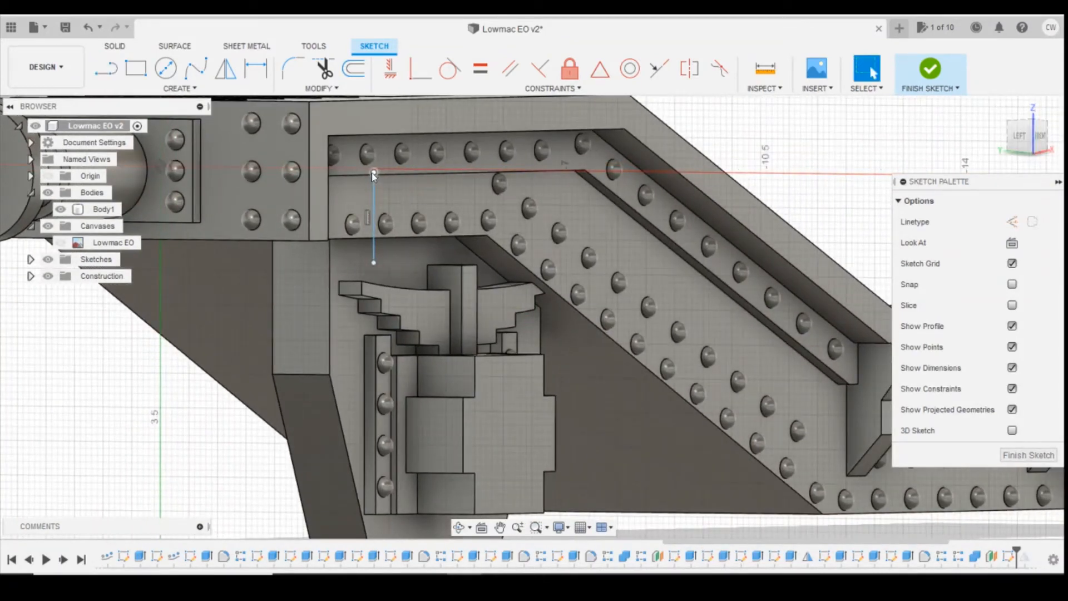
pyautogui.moveTo(373, 173); pyautogui.dragTo(375, 190)
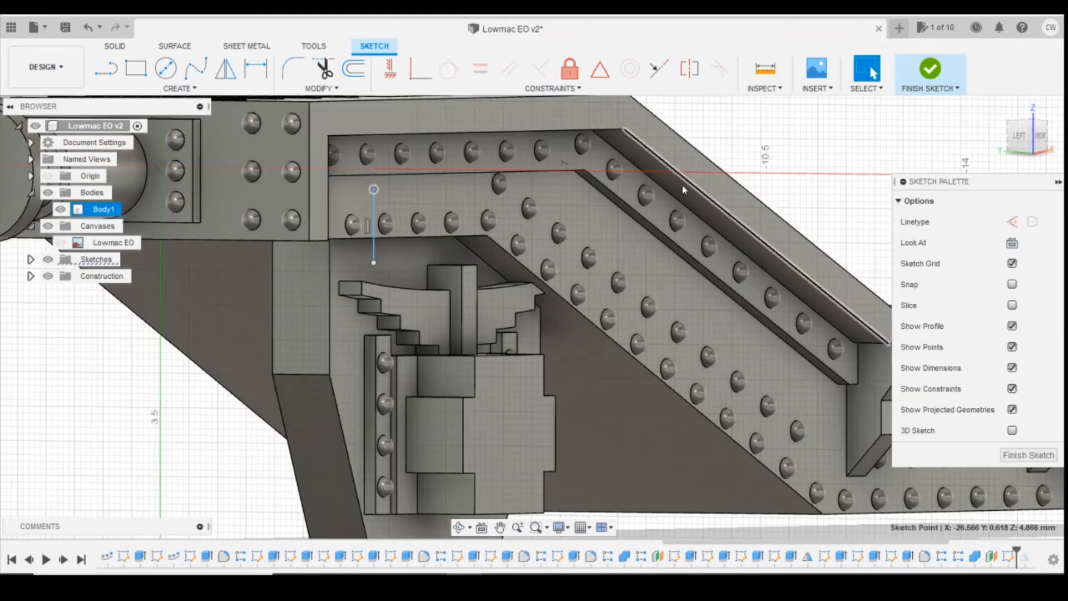
pyautogui.hotkey('alt', 'Tab')
pyautogui.hotkey('alt', 'Tab')
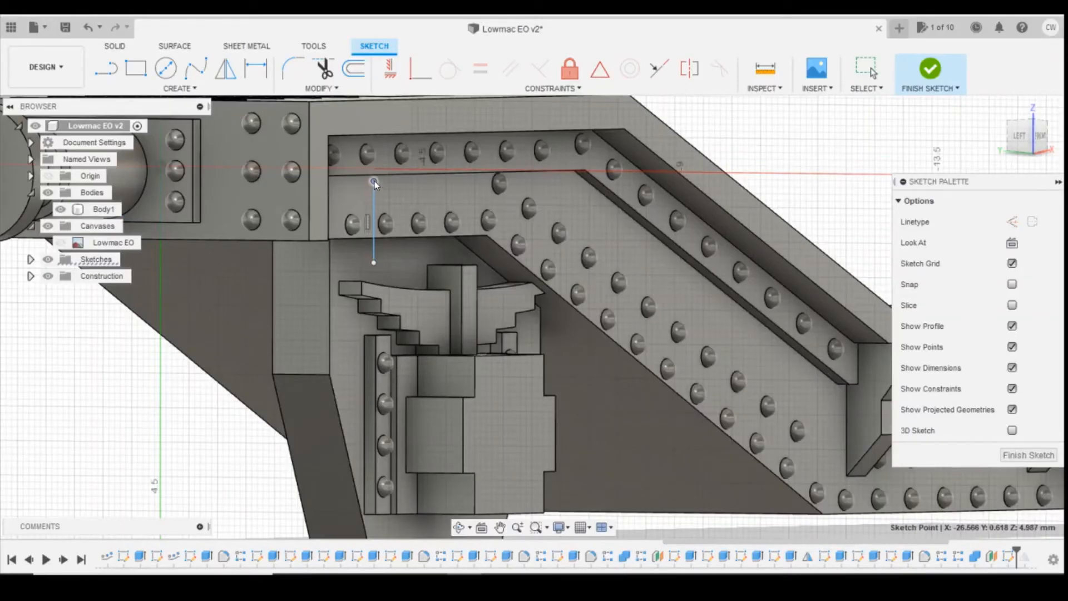
pyautogui.click(413, 87)
pyautogui.click(413, 80)
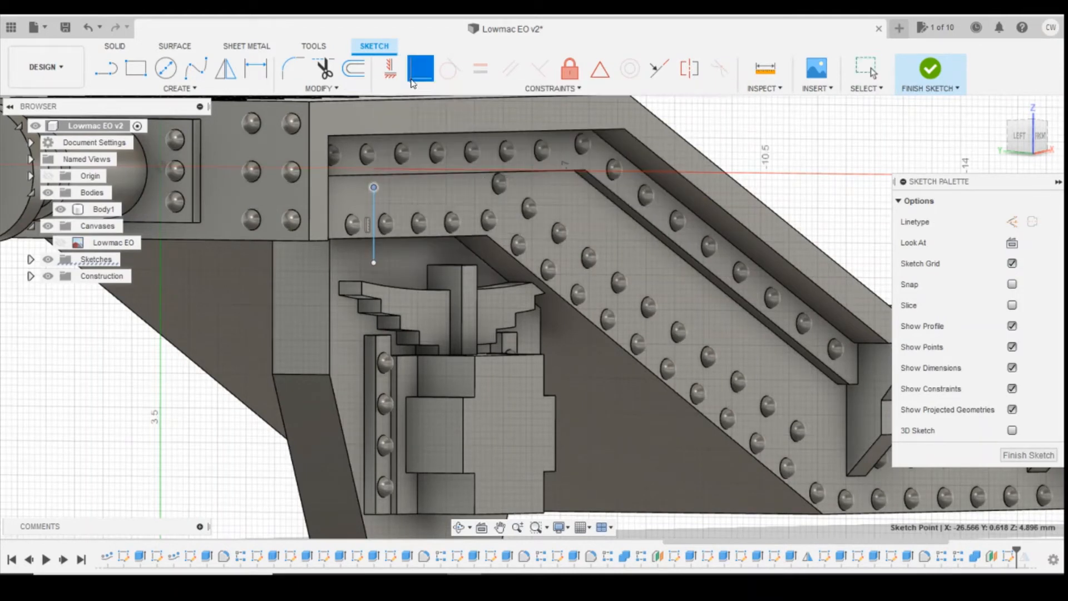
pyautogui.click(374, 187)
pyautogui.click(377, 187)
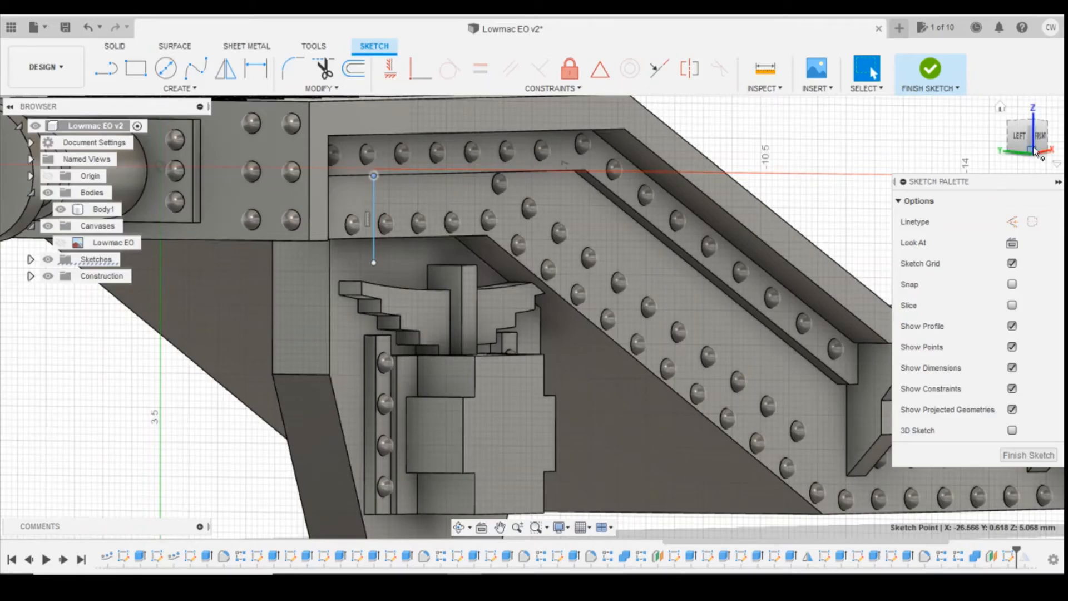
# Using the wagon photo as reference, sketch a parallel inner vertical line about 2.63 mm long, starting level with the first line's upper endpoint
pyautogui.hotkey('alt', 'Tab')
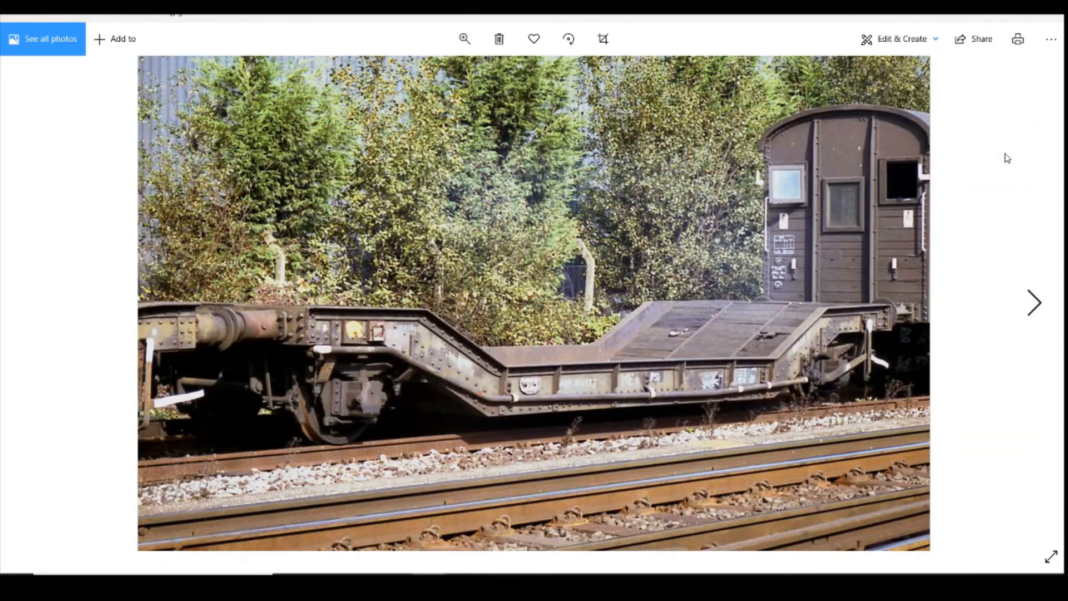
pyautogui.hotkey('alt', 'Tab')
pyautogui.click(1026, 143)
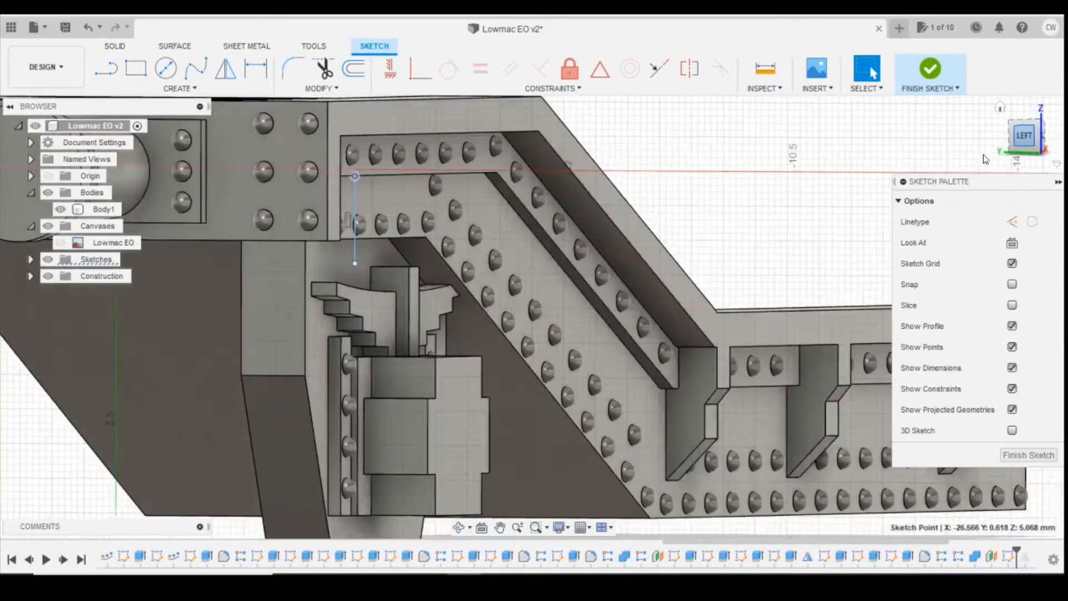
pyautogui.hotkey('alt', 'Tab')
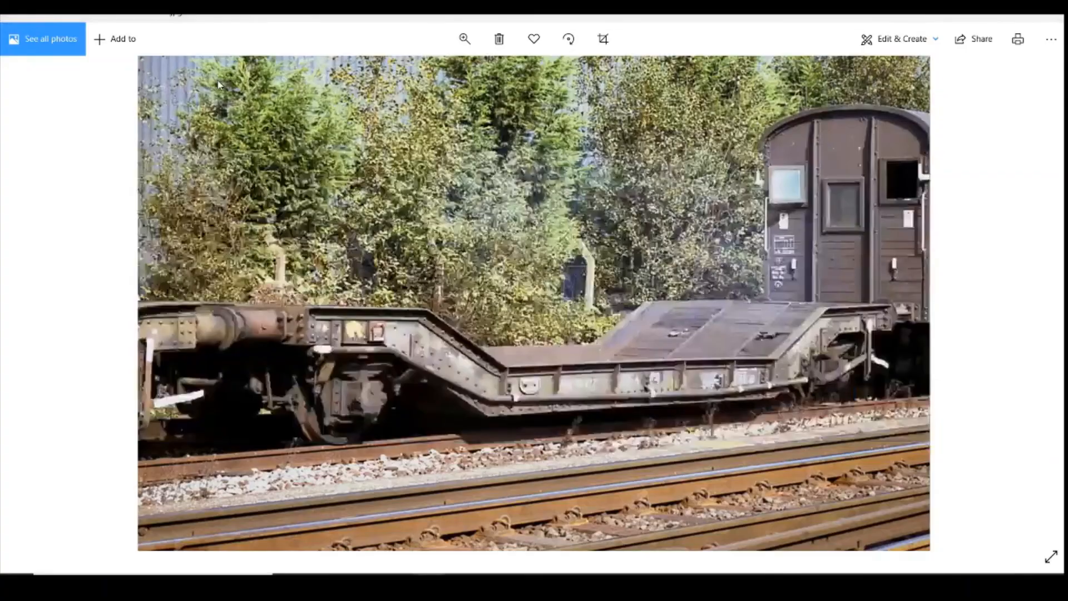
pyautogui.hotkey('alt', 'Tab')
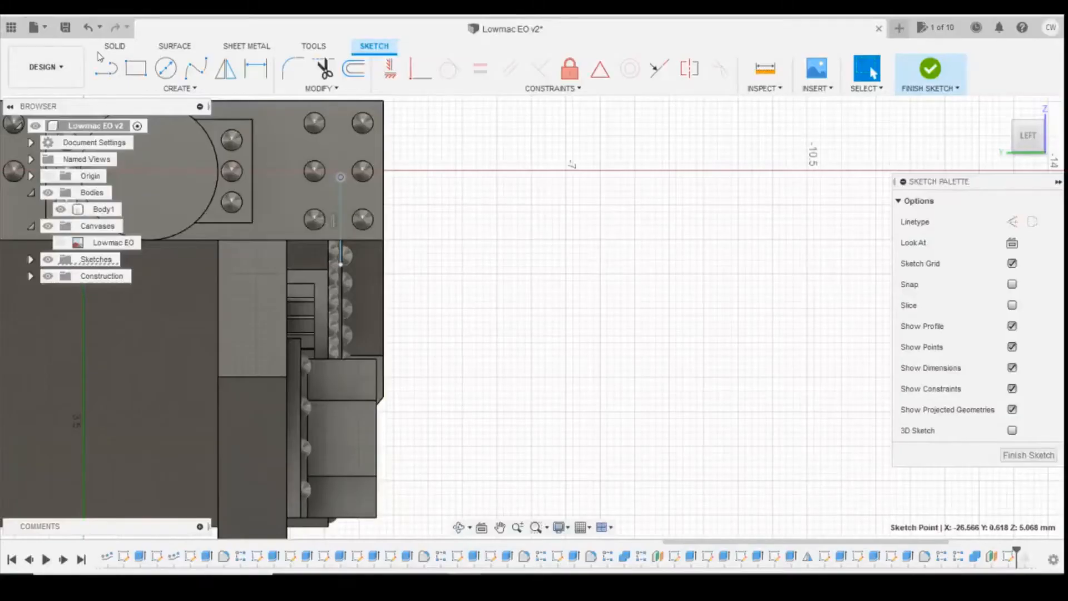
pyautogui.click(106, 68)
pyautogui.scroll(-2, 455, 139)
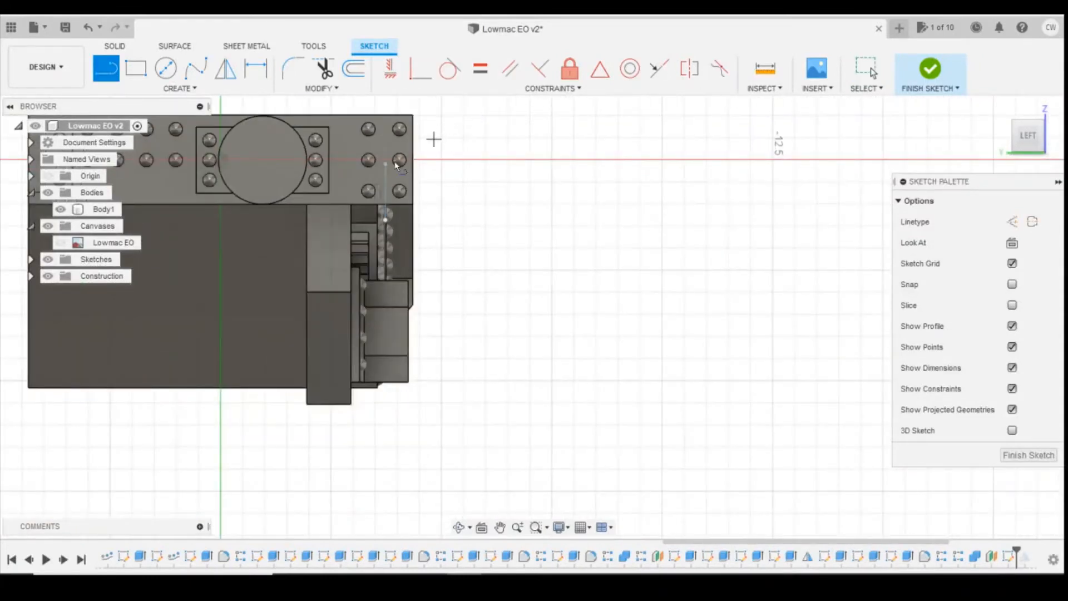
pyautogui.scroll(1, 358, 181)
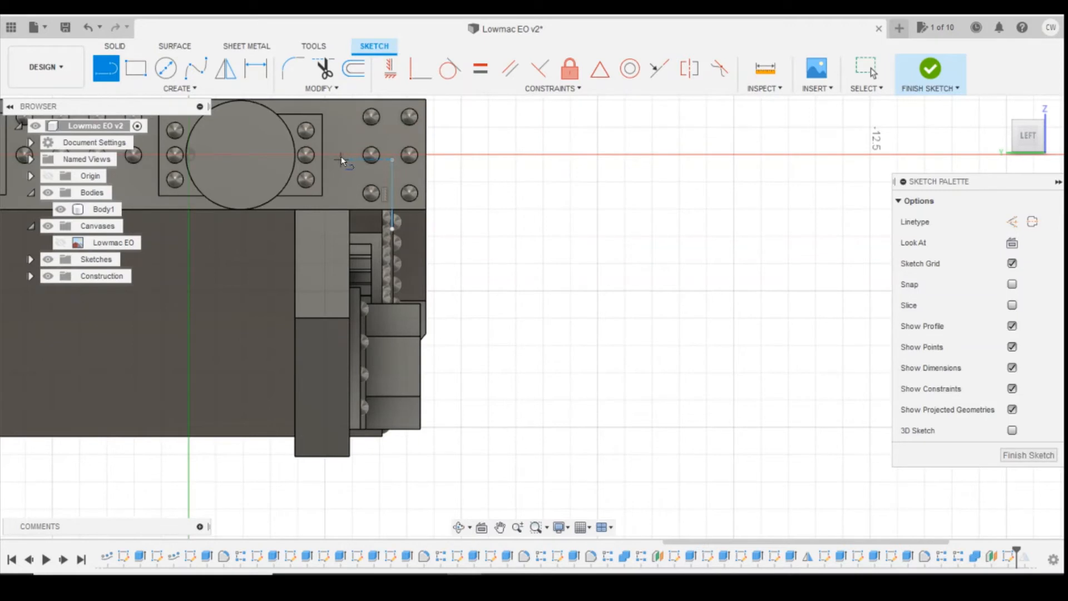
pyautogui.click(342, 160)
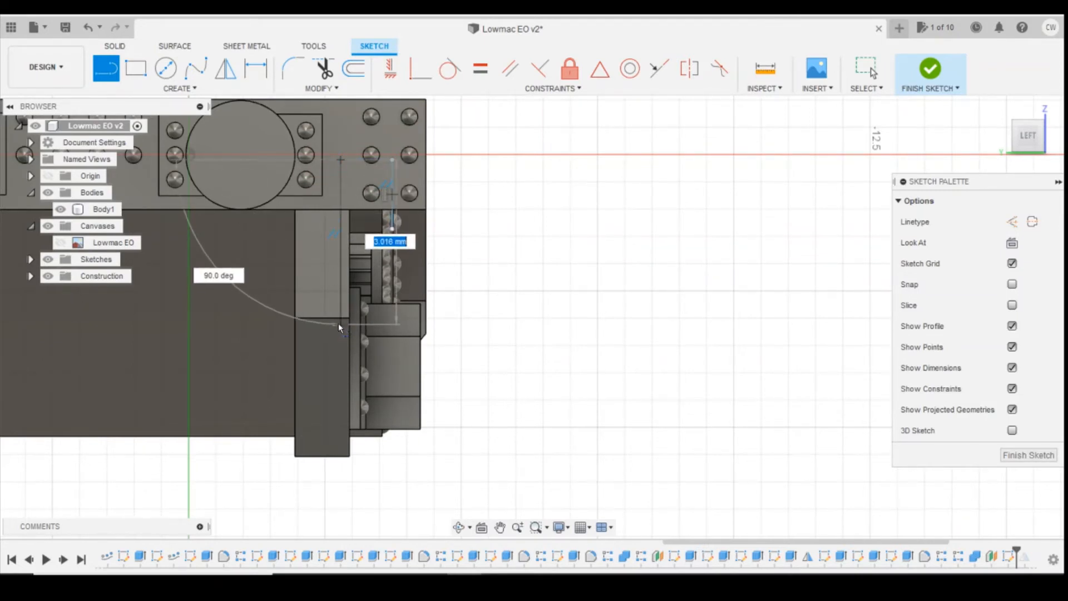
pyautogui.hotkey('alt', 'Tab')
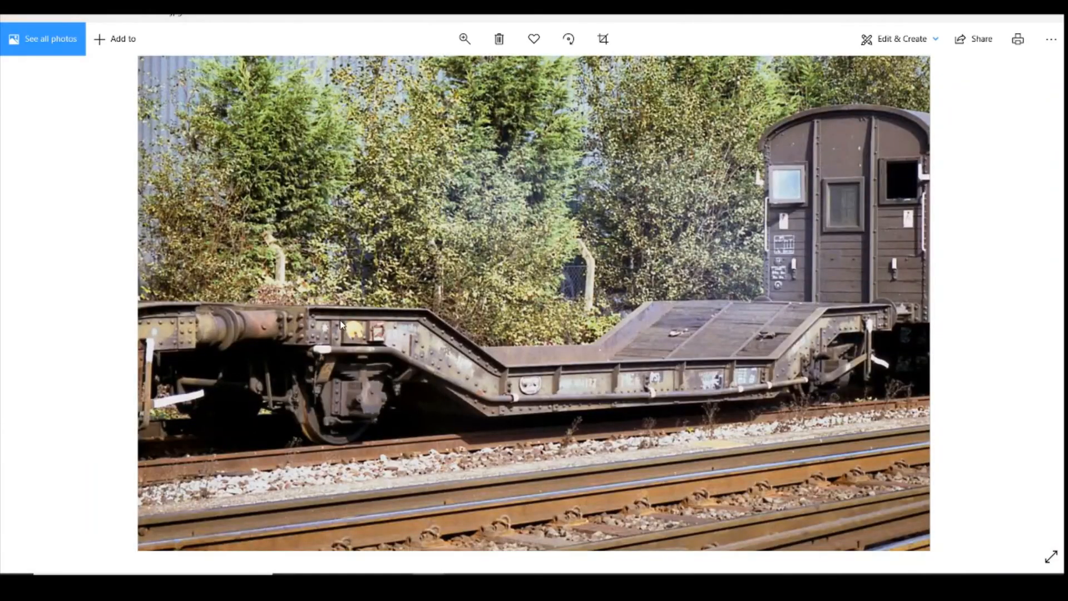
pyautogui.hotkey('alt', 'Tab')
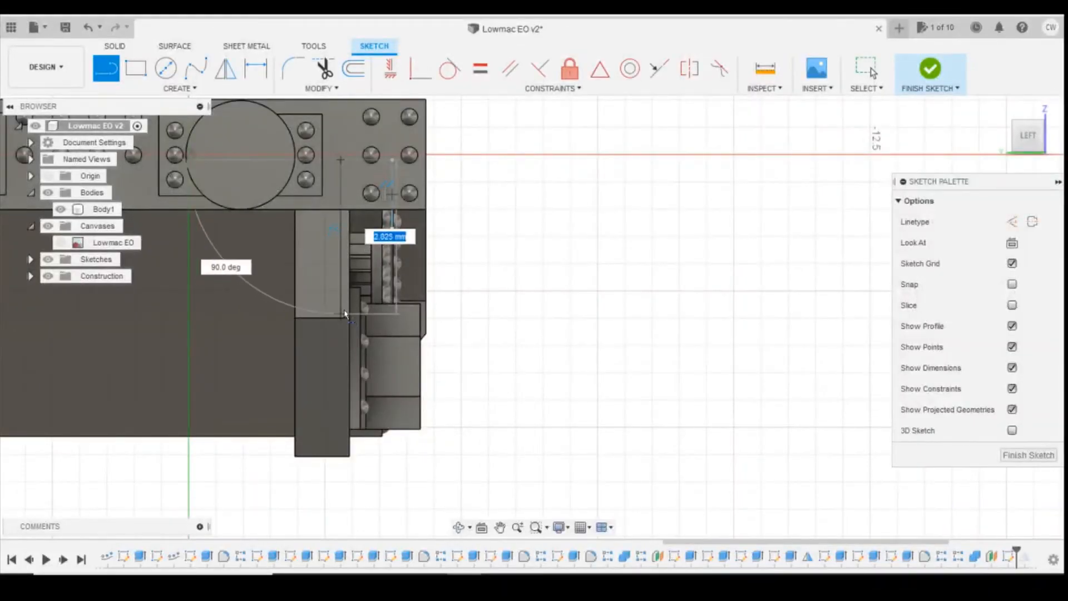
pyautogui.hotkey('alt', 'Tab')
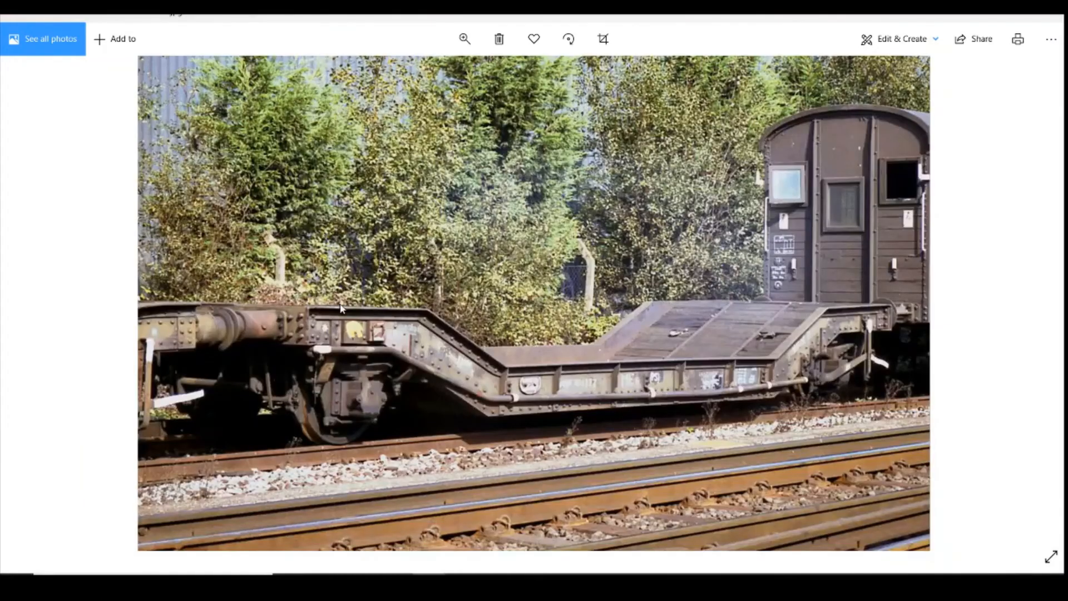
pyautogui.hotkey('alt', 'Tab')
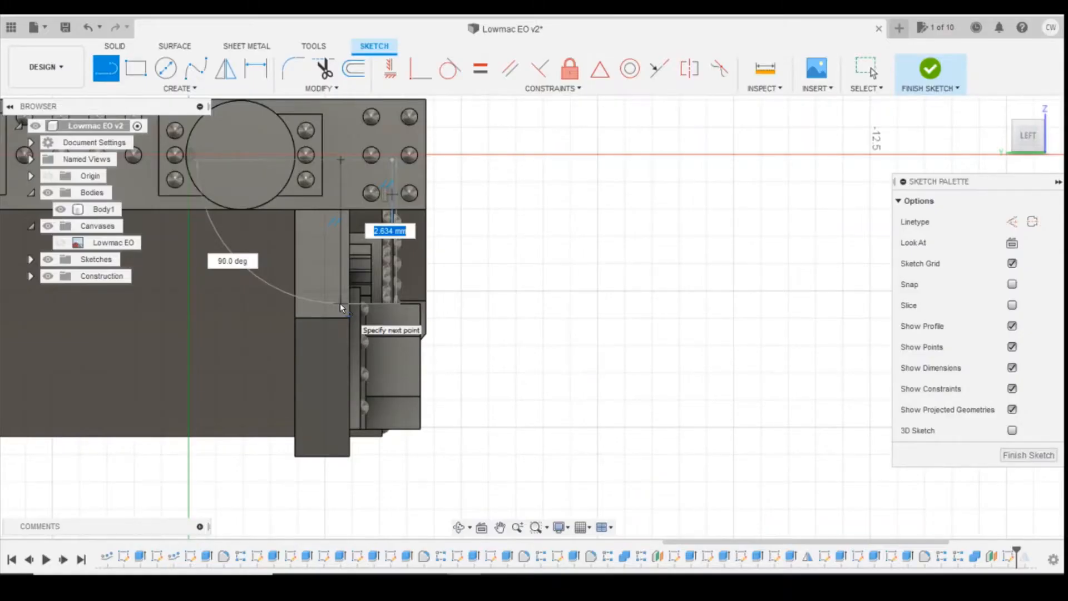
pyautogui.click(339, 303)
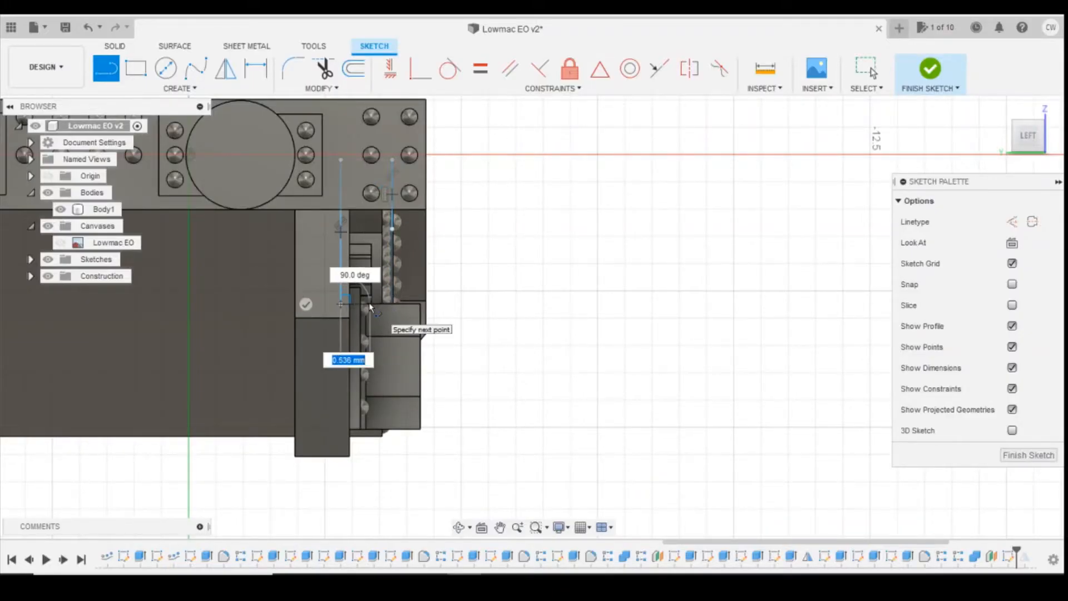
# Close the bracket outline with a bottom edge about 0.61 mm long, a slope to the outer line's lower end, and a horizontal top edge
pyautogui.hotkey('alt', 'Tab')
pyautogui.hotkey('alt', 'Tab')
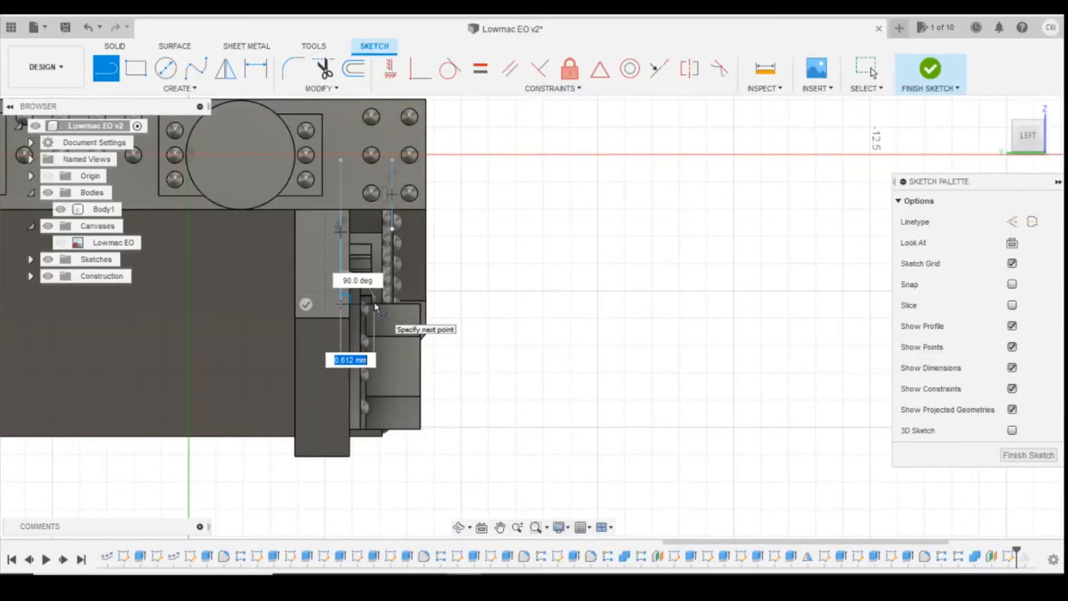
pyautogui.click(374, 305)
pyautogui.click(392, 229)
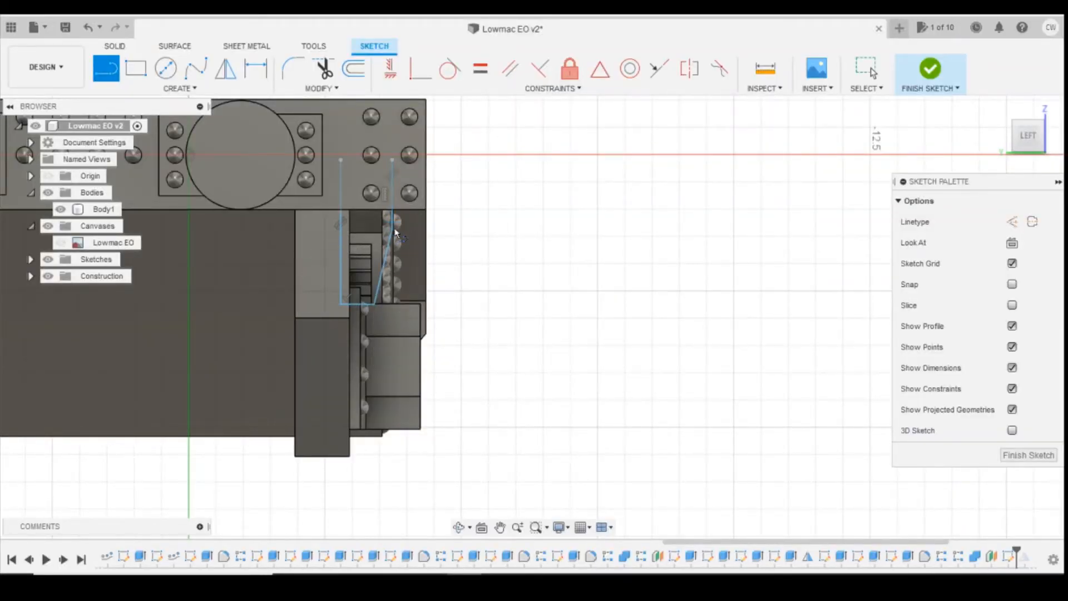
pyautogui.click(392, 162)
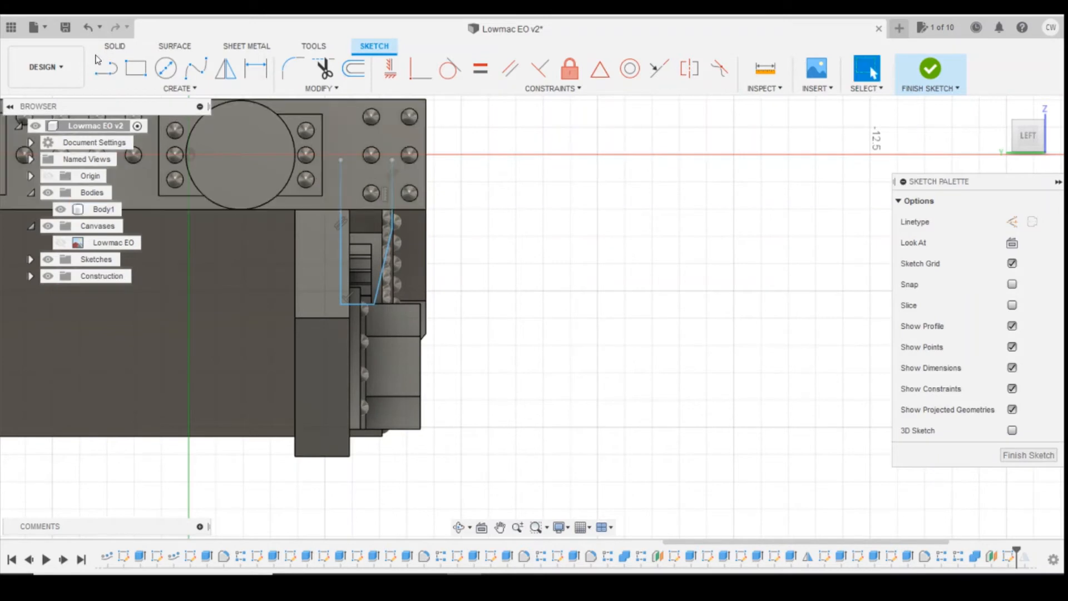
pyautogui.click(340, 160)
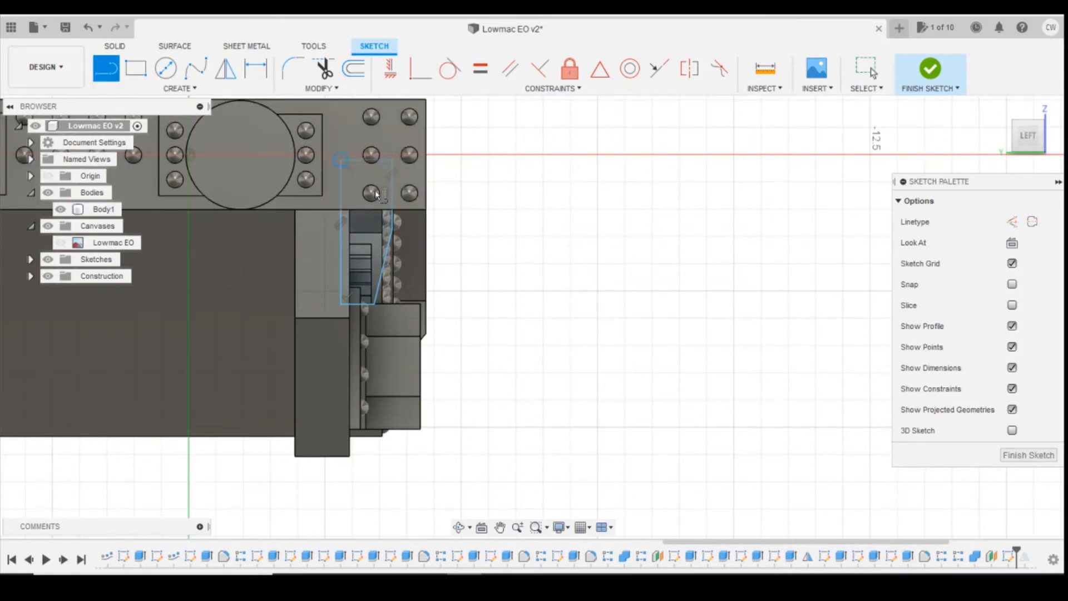
pyautogui.press('Escape')
# Extrude the closed bracket profile -0.60 mm across the axlebox backing plate, using the Join operation
pyautogui.click(370, 237)
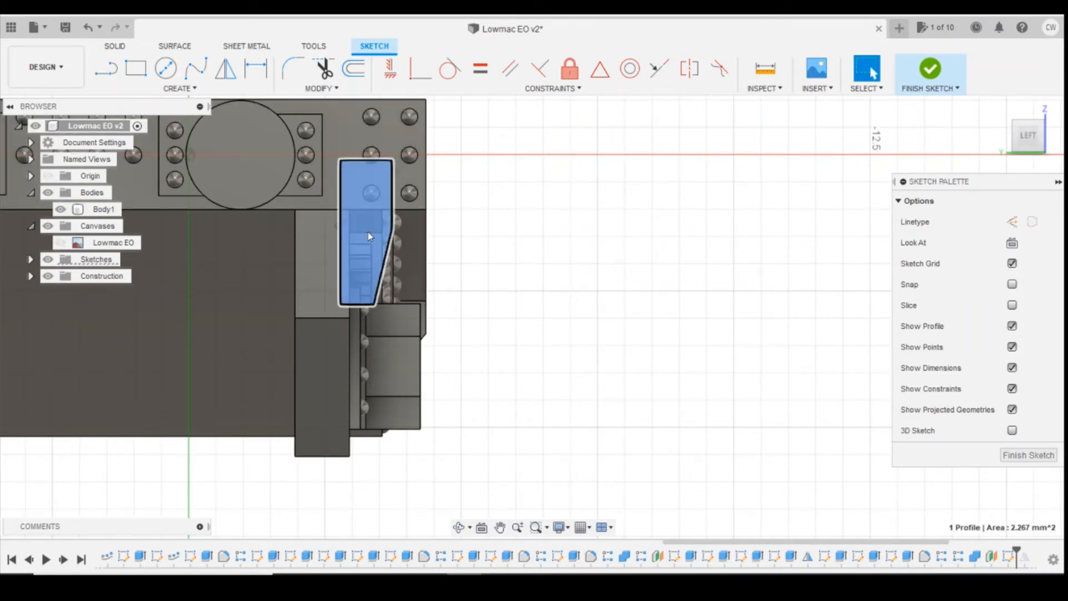
pyautogui.rightClick(367, 238)
pyautogui.click(342, 289)
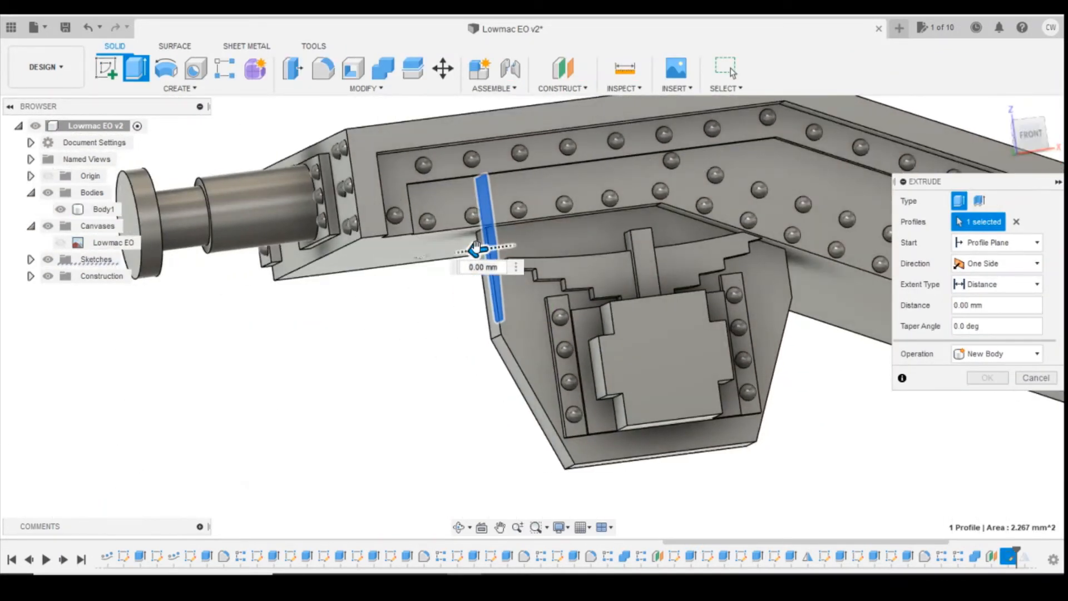
pyautogui.moveTo(481, 250); pyautogui.dragTo(508, 243)
pyautogui.scroll(2, 863, 207)
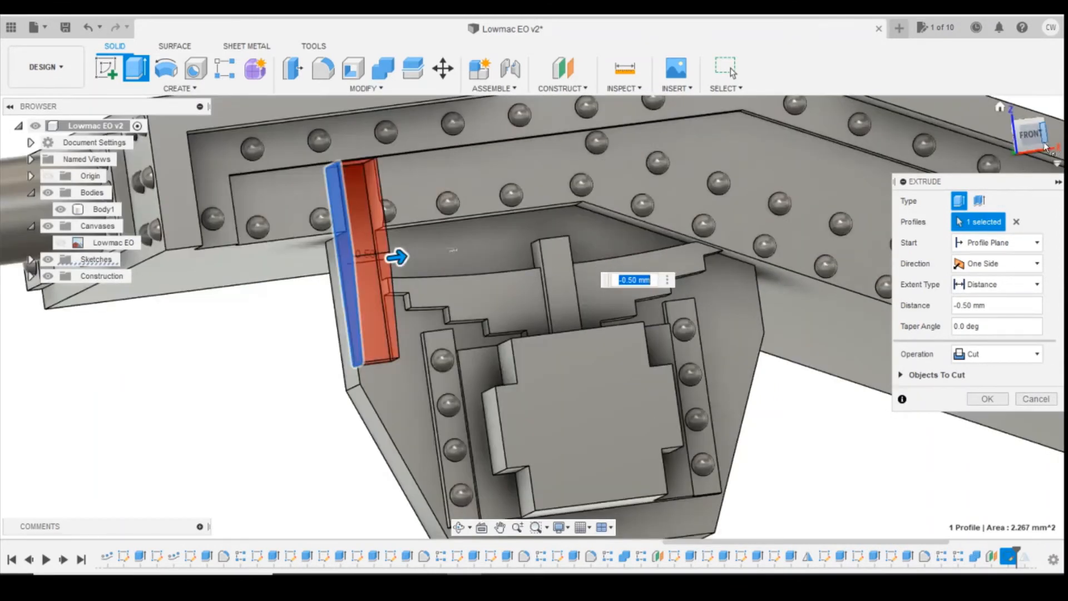
pyautogui.click(996, 354)
pyautogui.click(975, 372)
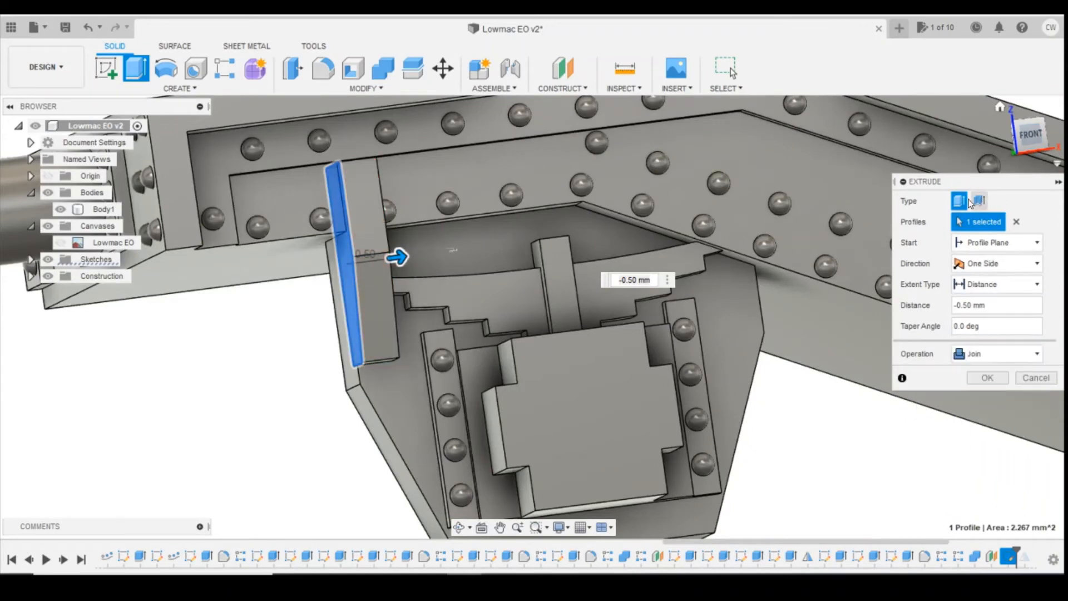
pyautogui.click(1031, 134)
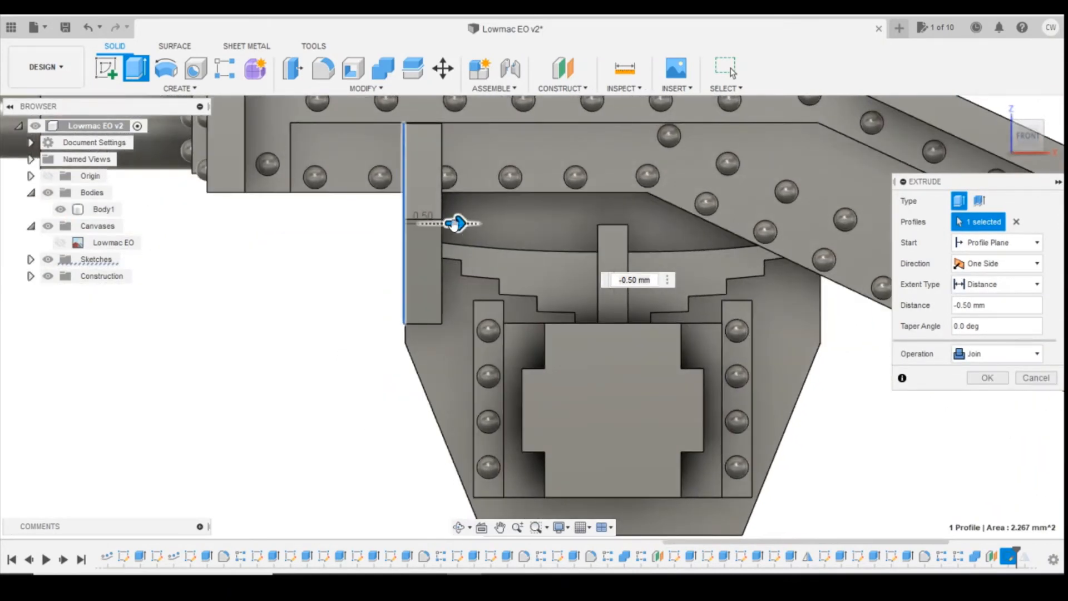
pyautogui.moveTo(455, 224); pyautogui.dragTo(461, 224)
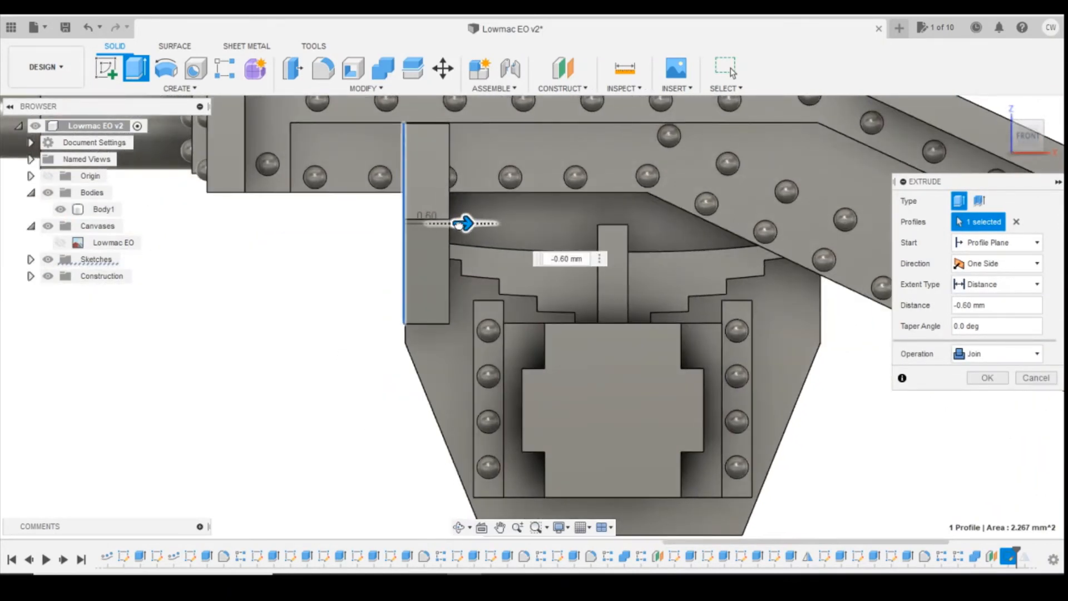
pyautogui.click(987, 378)
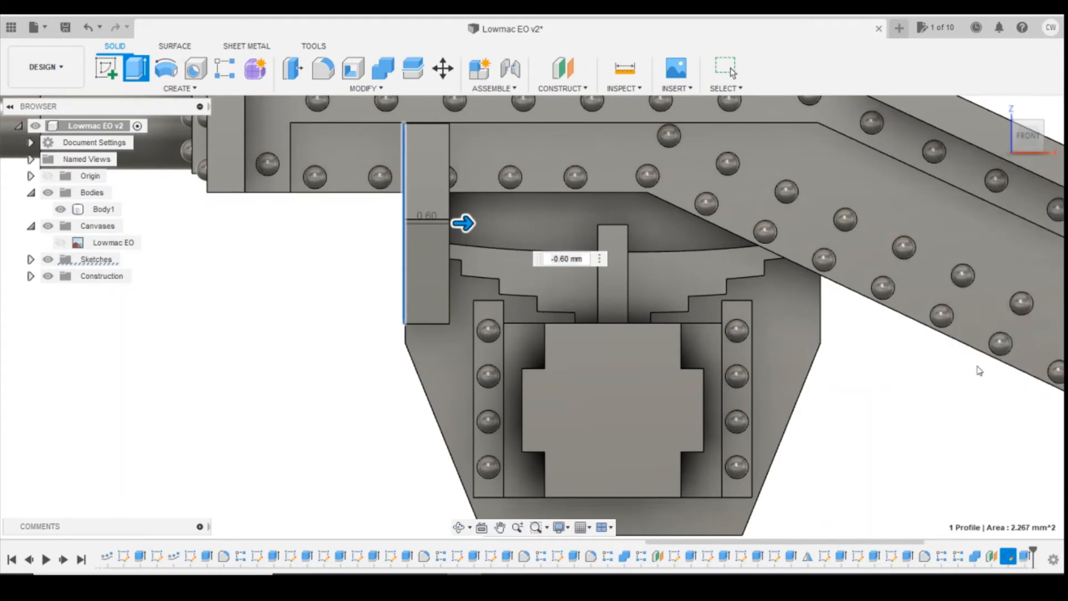
# Edit the bracket extrusion so its operation is New Body
pyautogui.moveTo(1034, 133)
pyautogui.mouseDown()
pyautogui.moveTo(4, 133)
pyautogui.moveTo(34, 141)
pyautogui.moveTo(128, 120)
pyautogui.moveTo(103, 119)
pyautogui.moveTo(16, 128)
pyautogui.moveTo(1060, 133)
pyautogui.mouseUp()
pyautogui.rightClick(1027, 559)
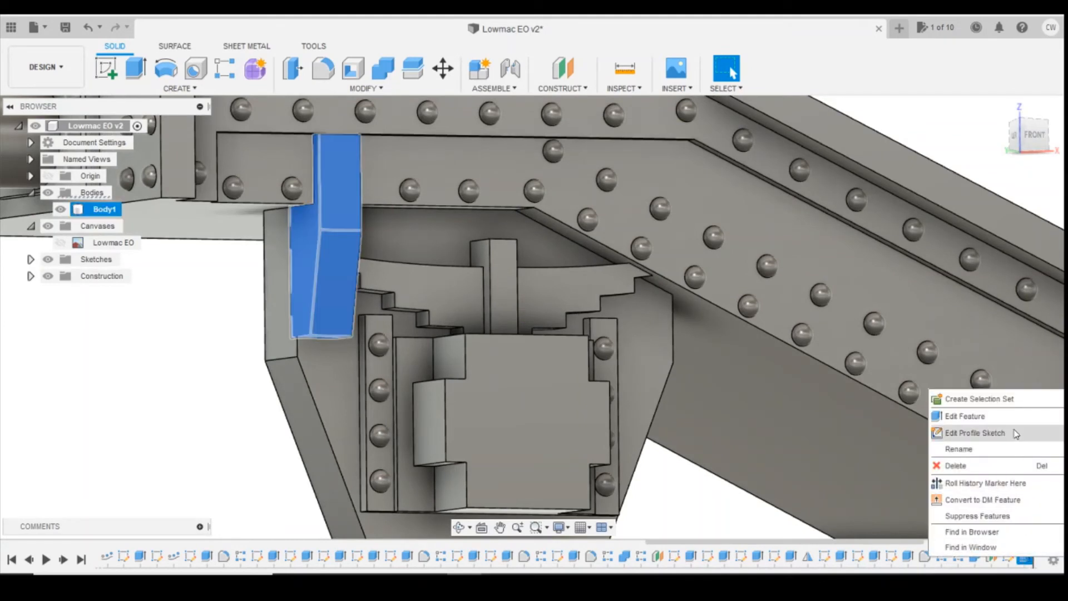
pyautogui.click(989, 418)
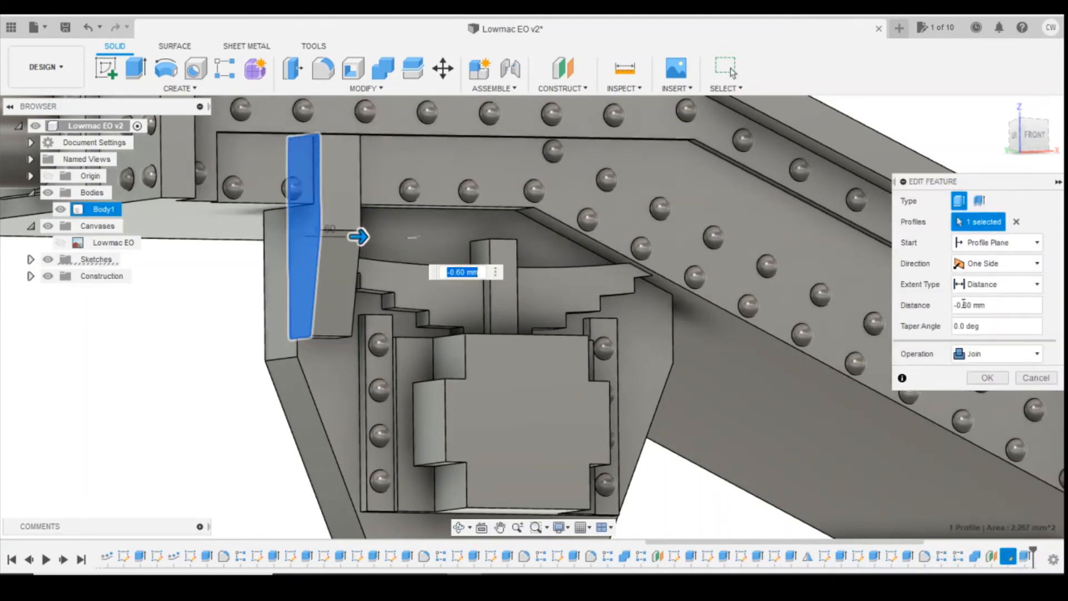
pyautogui.click(982, 355)
pyautogui.click(986, 419)
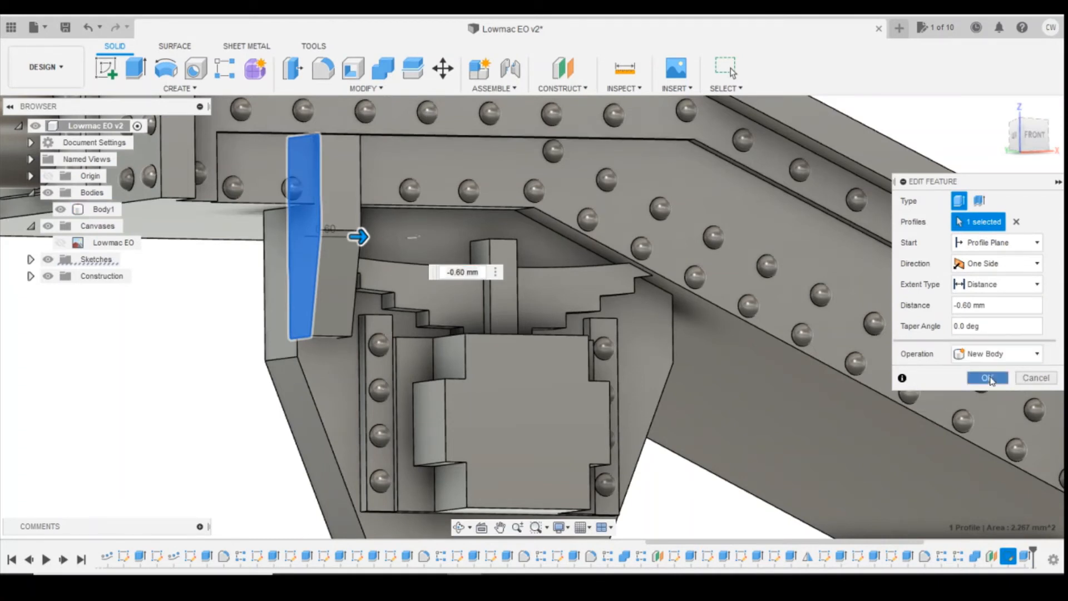
pyautogui.click(988, 378)
# Start a sketch on the new bracket body's outer end face, viewed square-on from the wagon's end
pyautogui.click(300, 250)
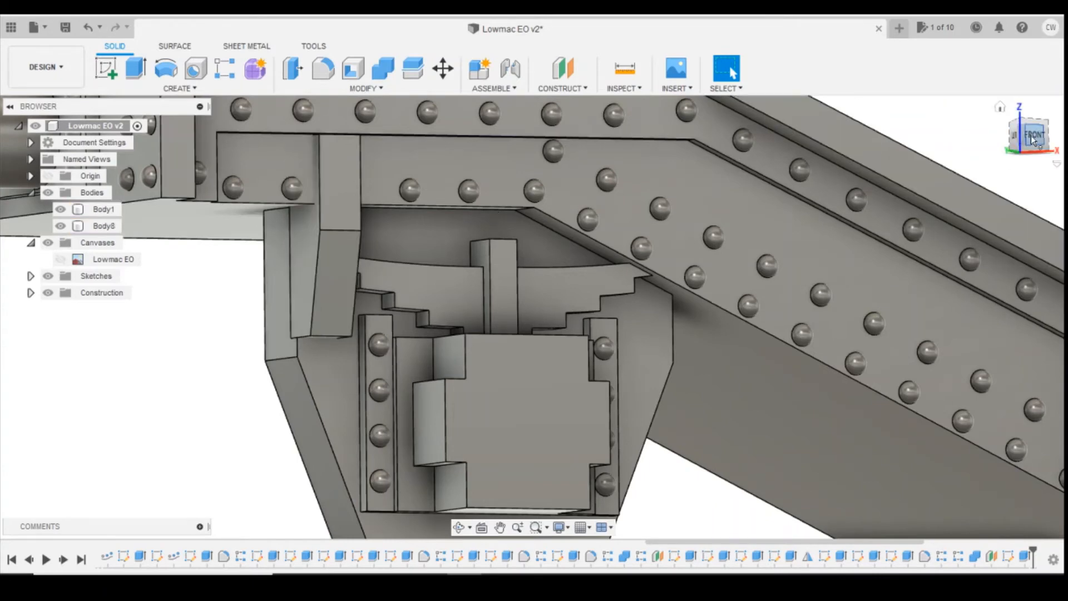
pyautogui.click(1001, 149)
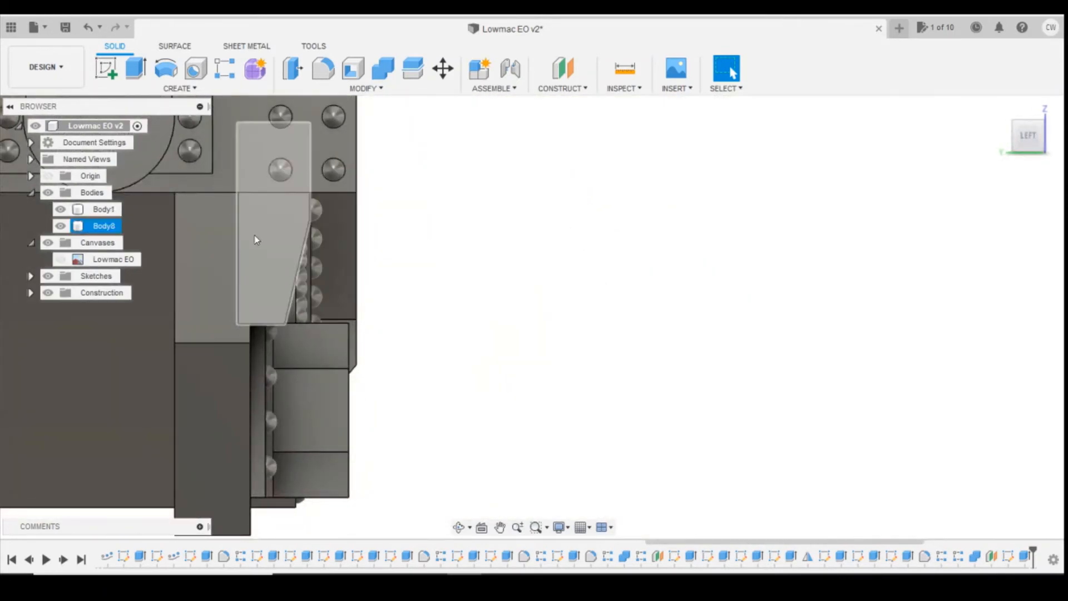
pyautogui.click(102, 210)
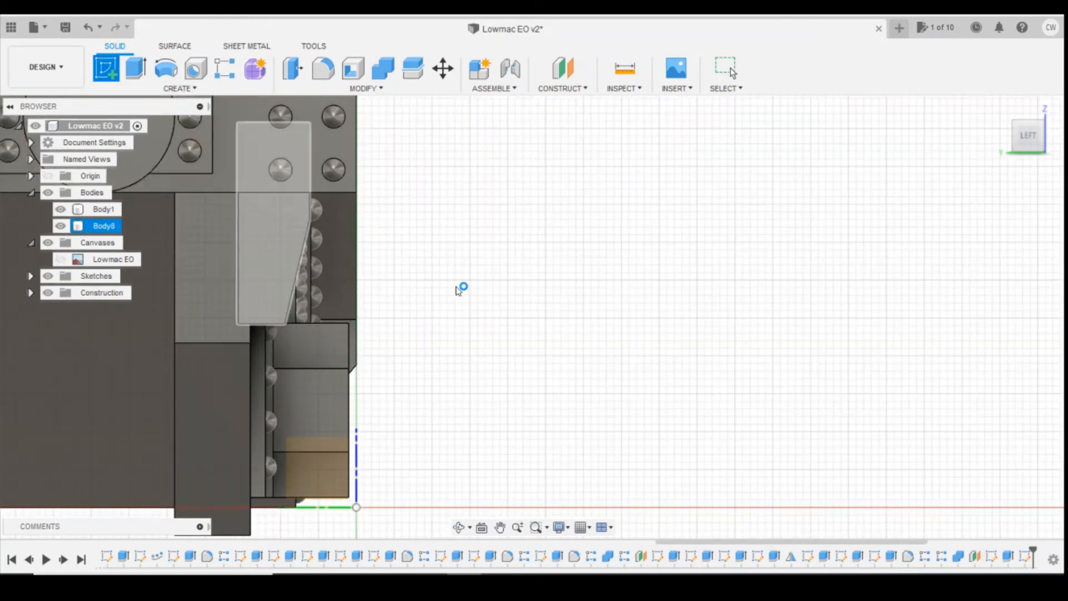
pyautogui.click(460, 290)
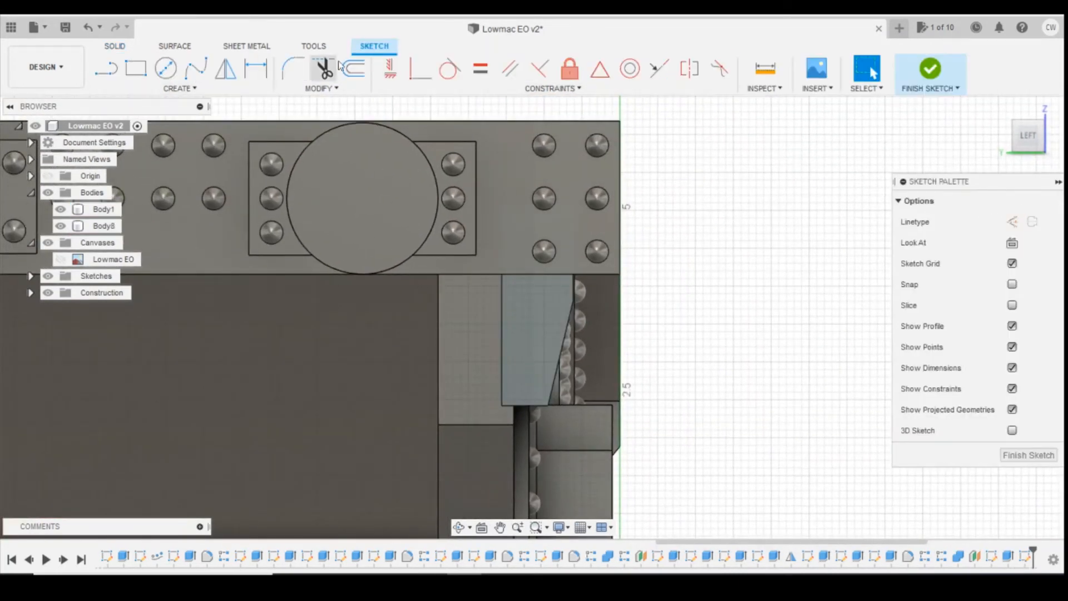
# Try to offset the sloped, bottom and inner edges of the bracket's end face inward by -0.2 mm
pyautogui.click(353, 69)
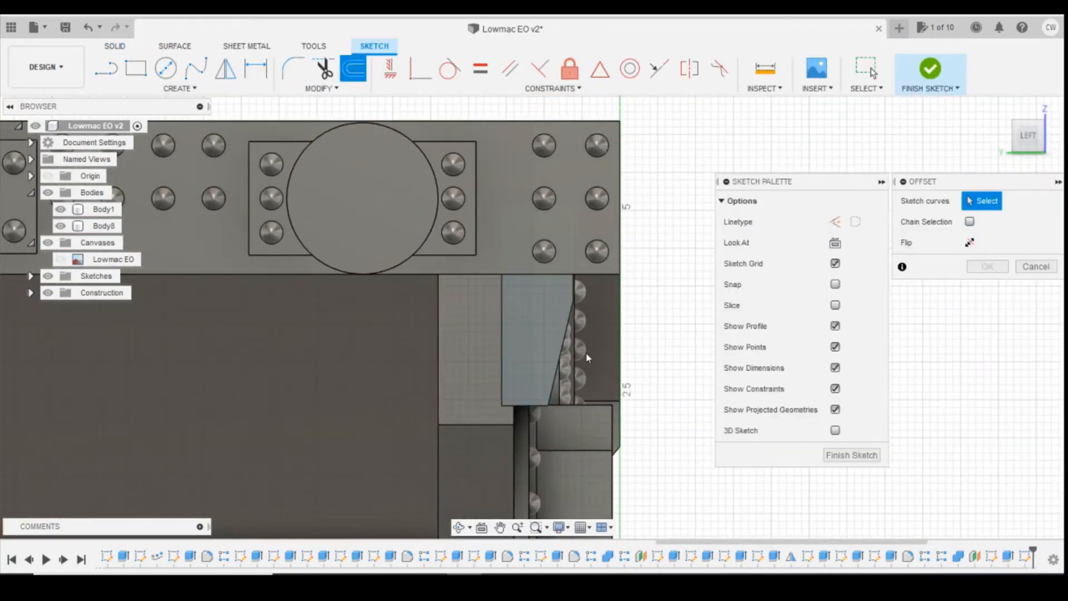
pyautogui.click(556, 376)
pyautogui.click(526, 405)
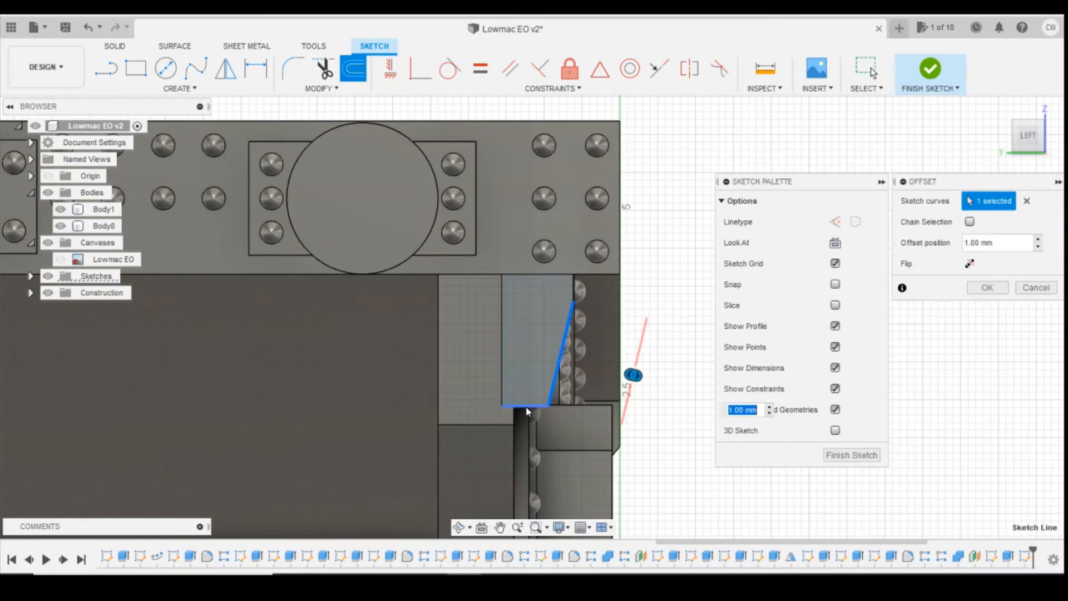
pyautogui.click(501, 358)
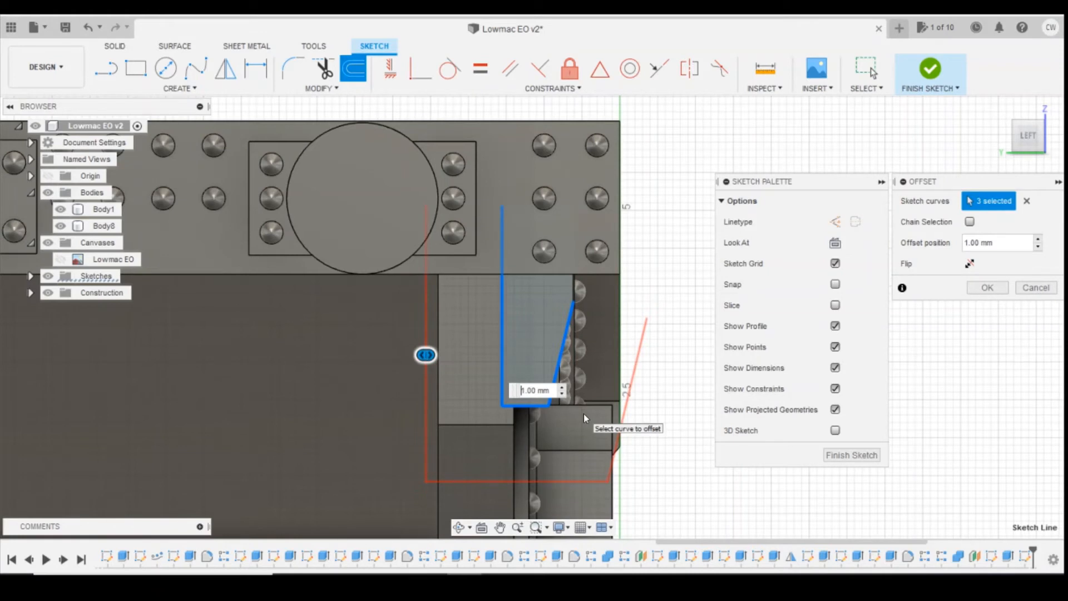
pyautogui.write('-')
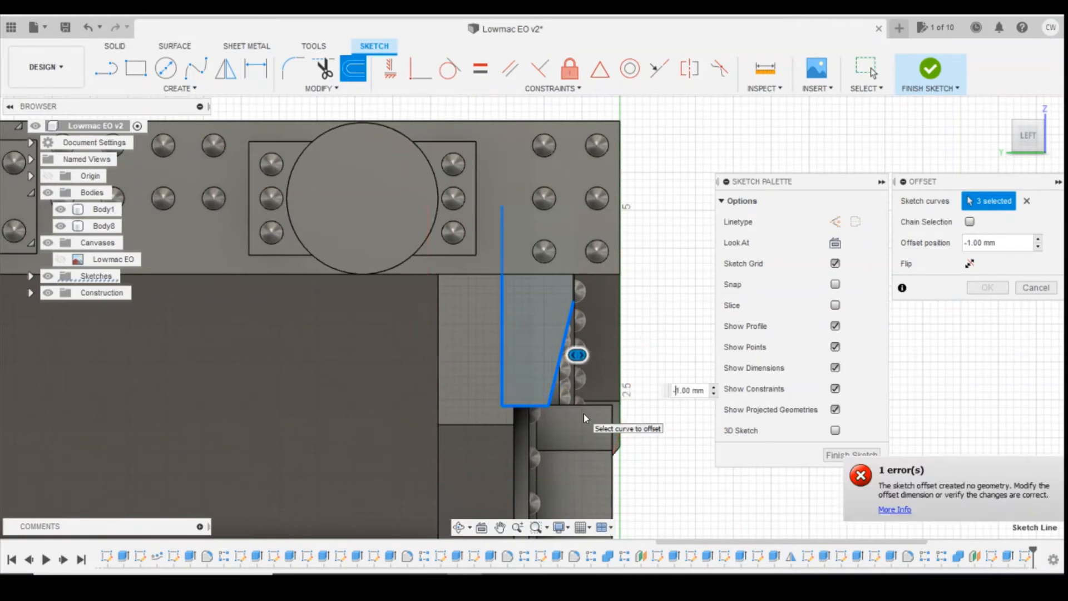
pyautogui.press('Delete')
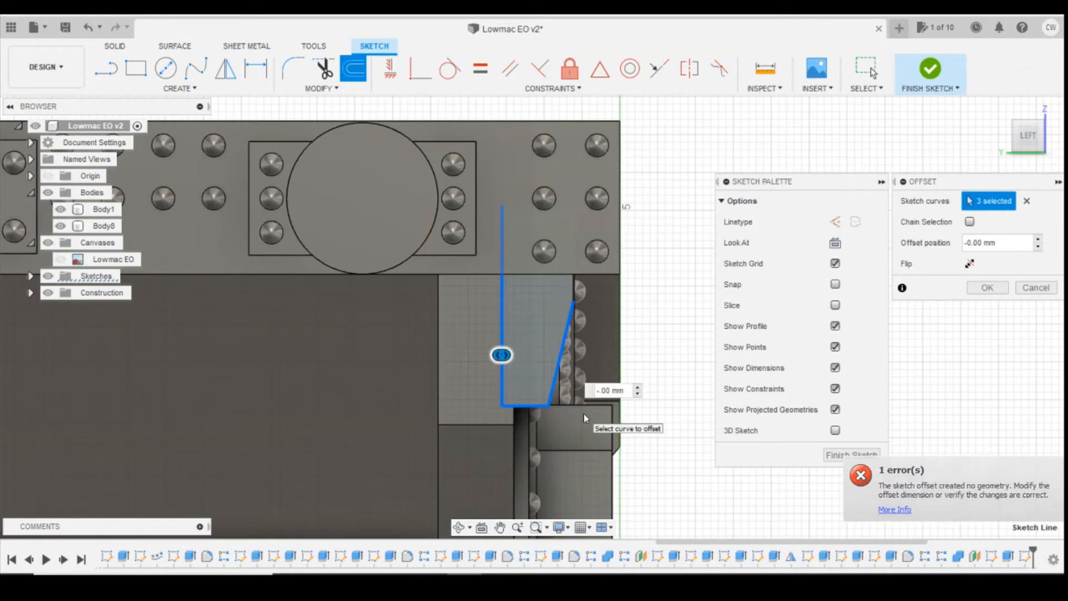
pyautogui.write('0.')
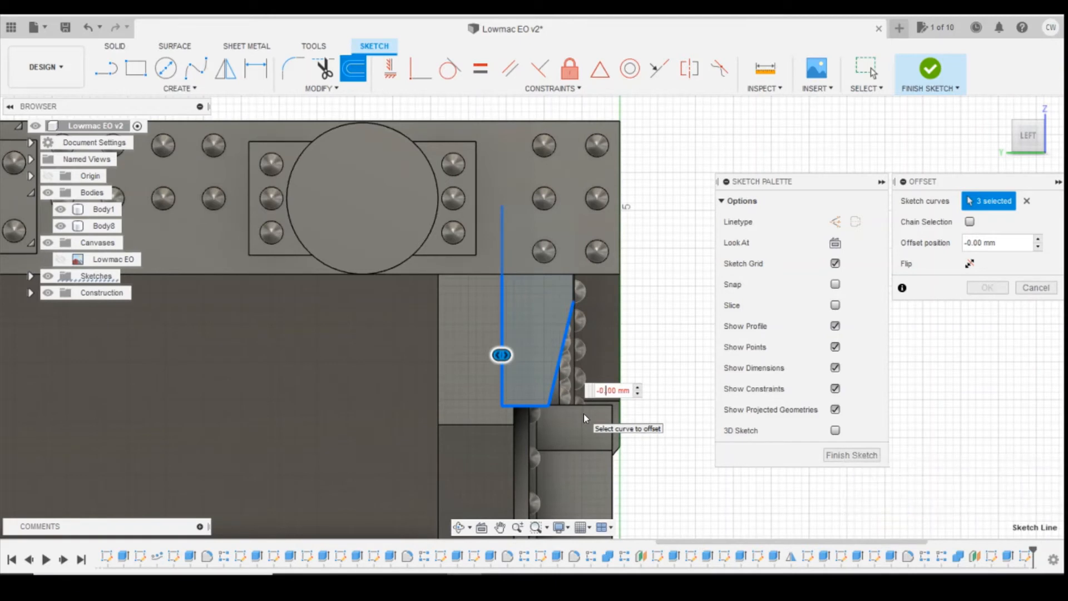
pyautogui.write('2')
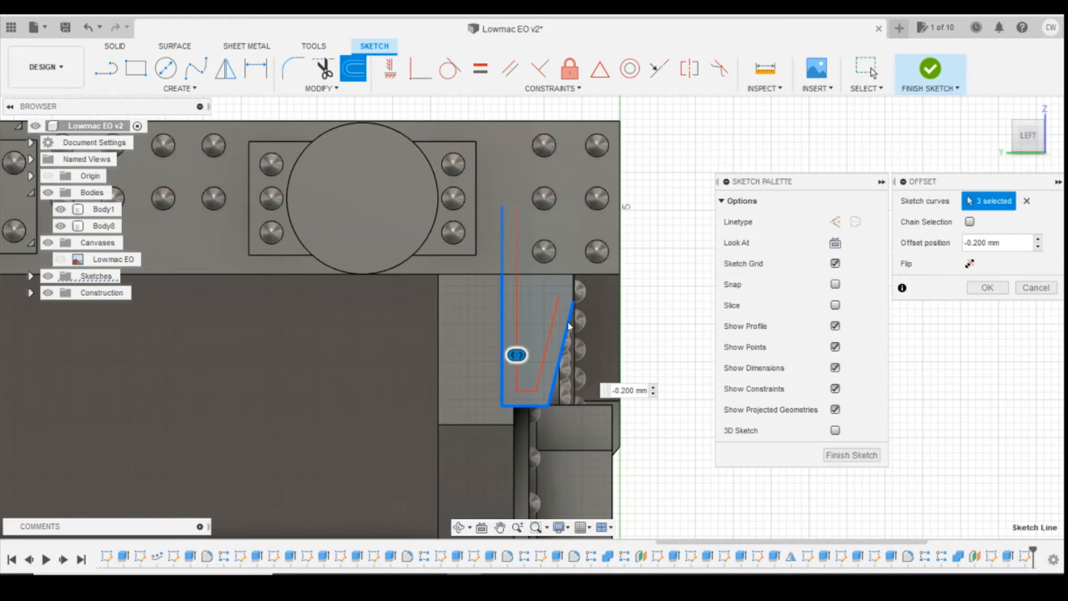
pyautogui.press('Return')
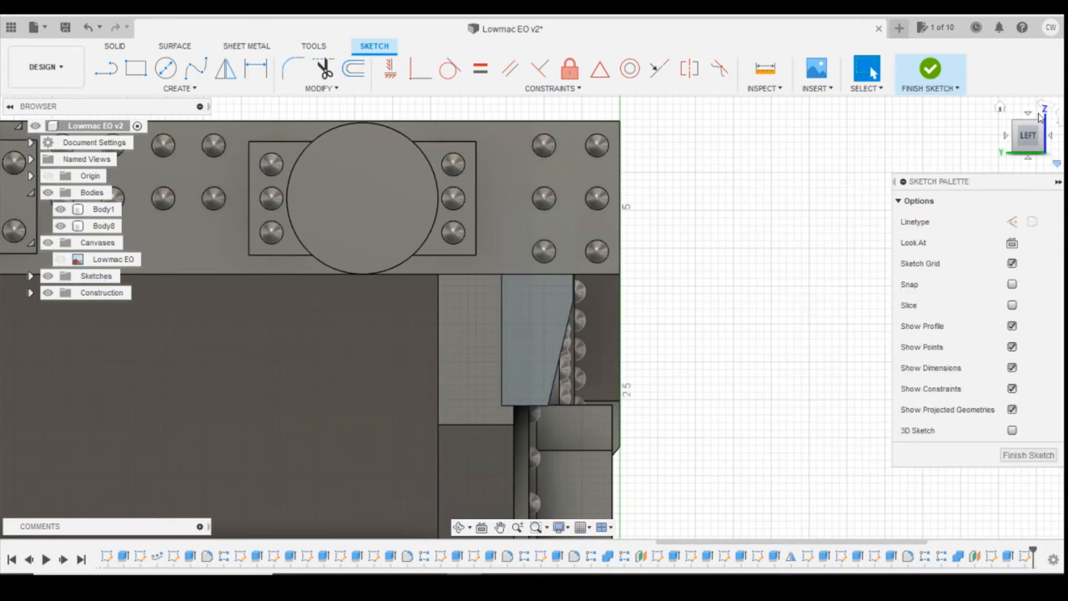
# Finish and discard the sketch on the bracket's outer end face
pyautogui.click(930, 69)
pyautogui.rightClick(1026, 556)
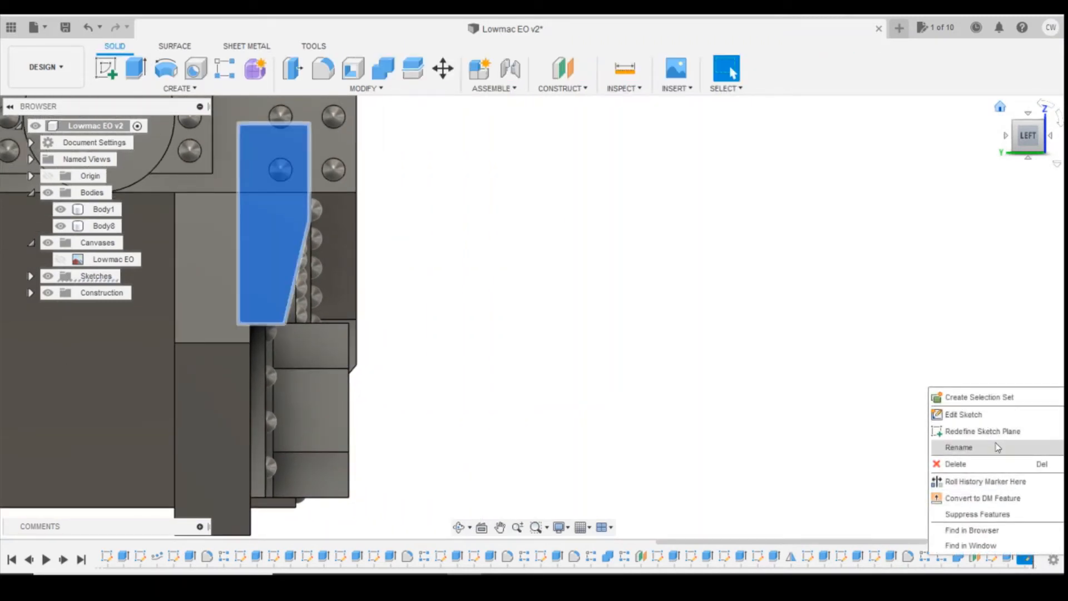
pyautogui.click(996, 482)
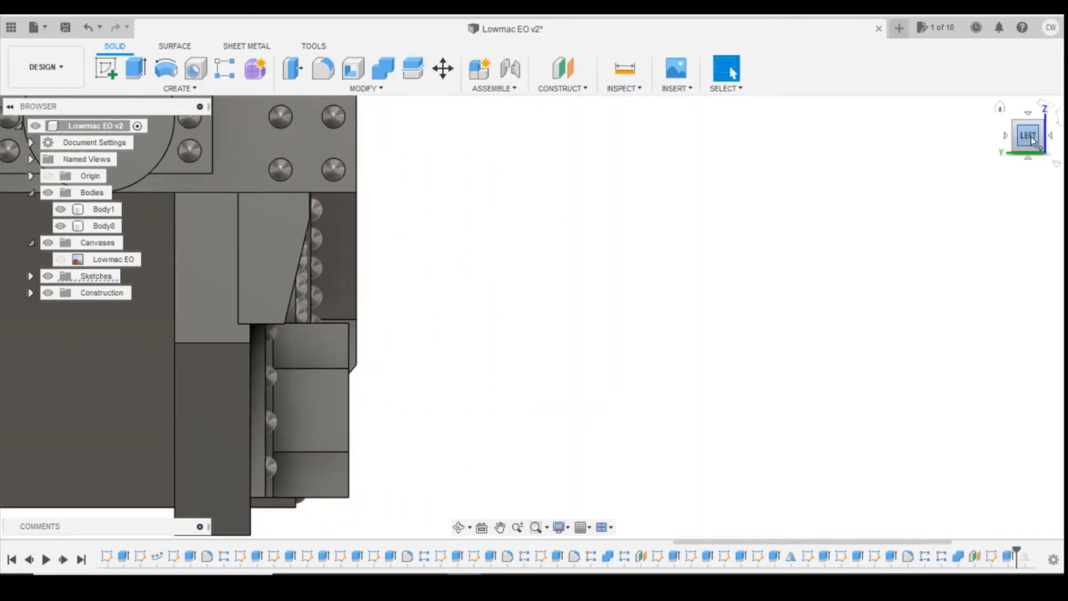
# Create a construction plane offset -4.90 mm from the bracket's outer end face, on the far side of the axlebox
pyautogui.moveTo(533, 317)
pyautogui.keyDown('shift'); pyautogui.mouseDown(button='middle')
pyautogui.moveTo(676, 303)
pyautogui.moveTo(1036, 138)
pyautogui.mouseUp(button='middle'); pyautogui.keyUp('shift')
pyautogui.click(884, 230)
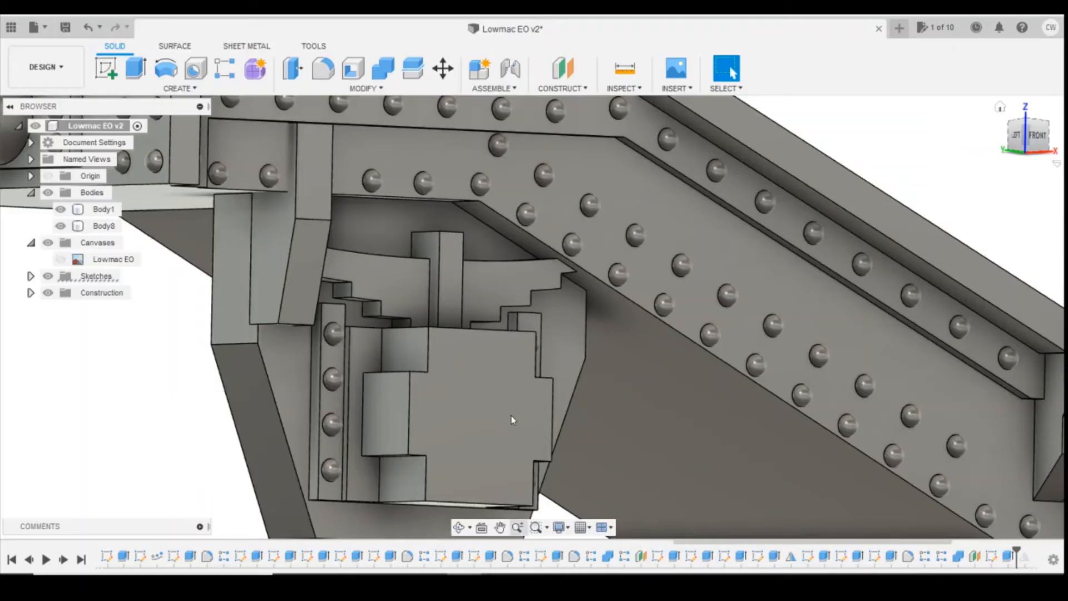
pyautogui.click(513, 421)
pyautogui.scroll(-2, 467, 289)
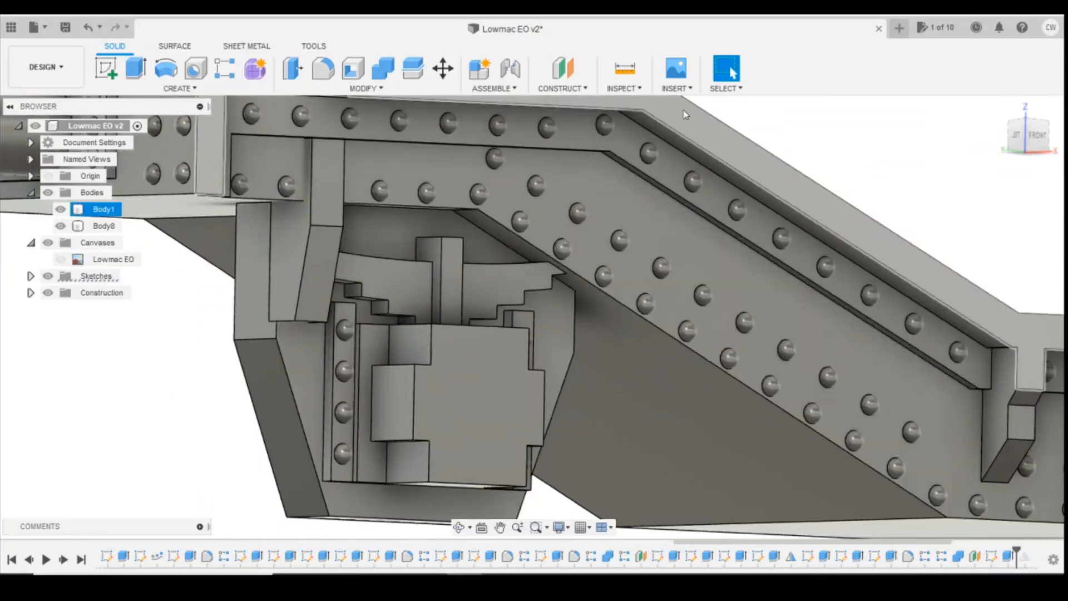
pyautogui.click(563, 68)
pyautogui.click(295, 232)
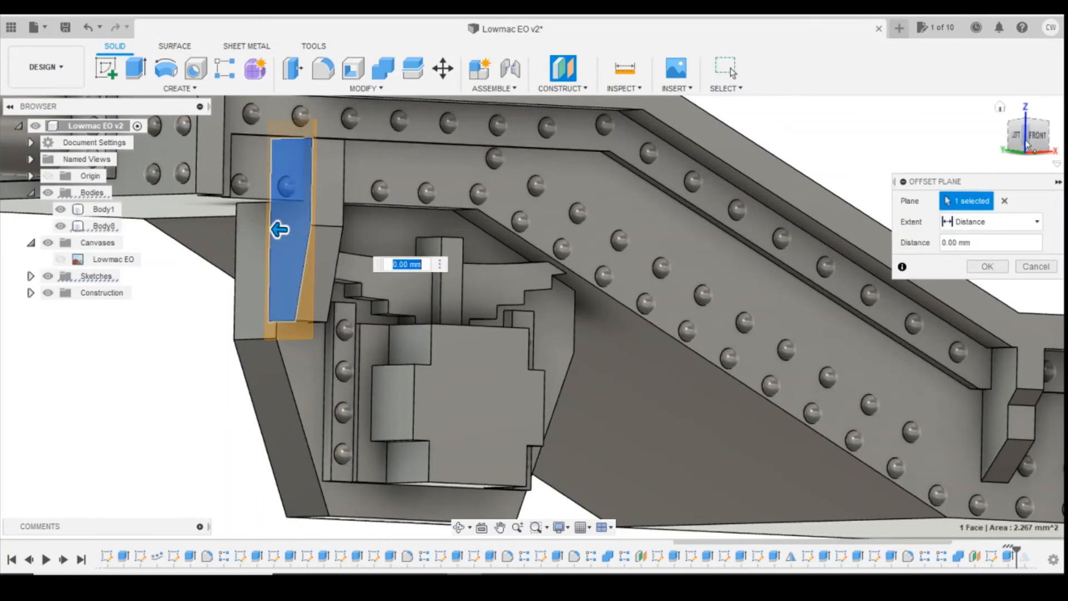
pyautogui.click(1037, 135)
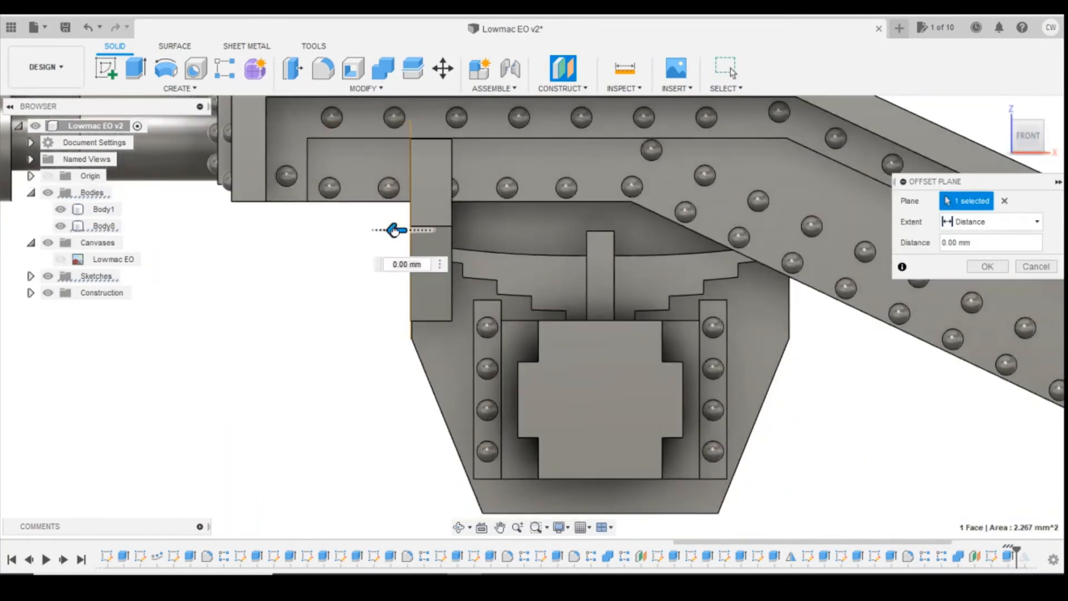
pyautogui.moveTo(394, 230); pyautogui.dragTo(730, 227)
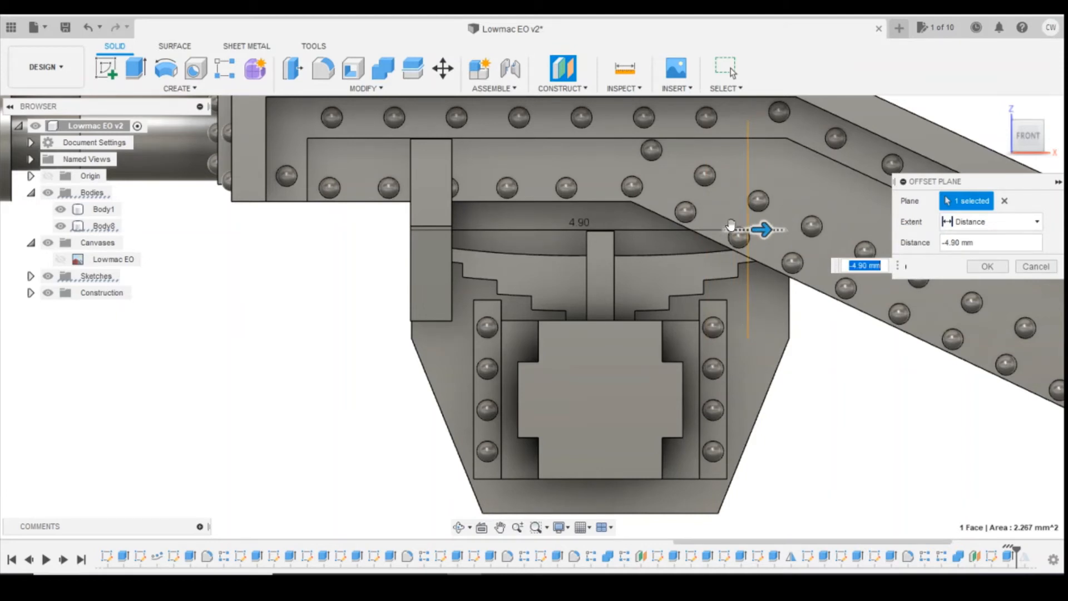
pyautogui.click(988, 267)
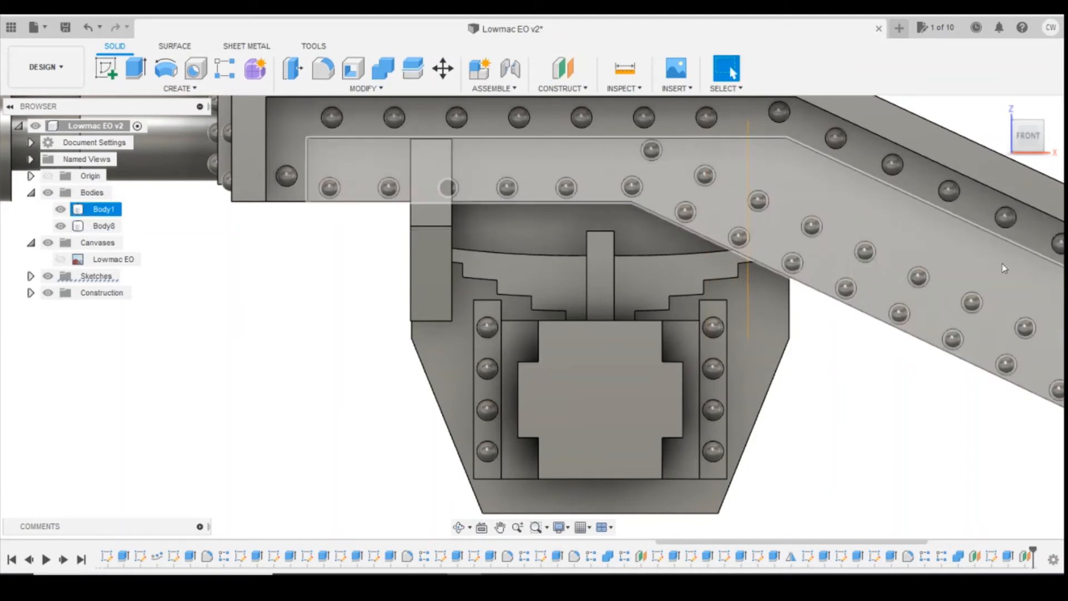
# Start a sketch on the new offset plane beyond the axlebox
pyautogui.moveTo(1027, 135); pyautogui.dragTo(1008, 132)
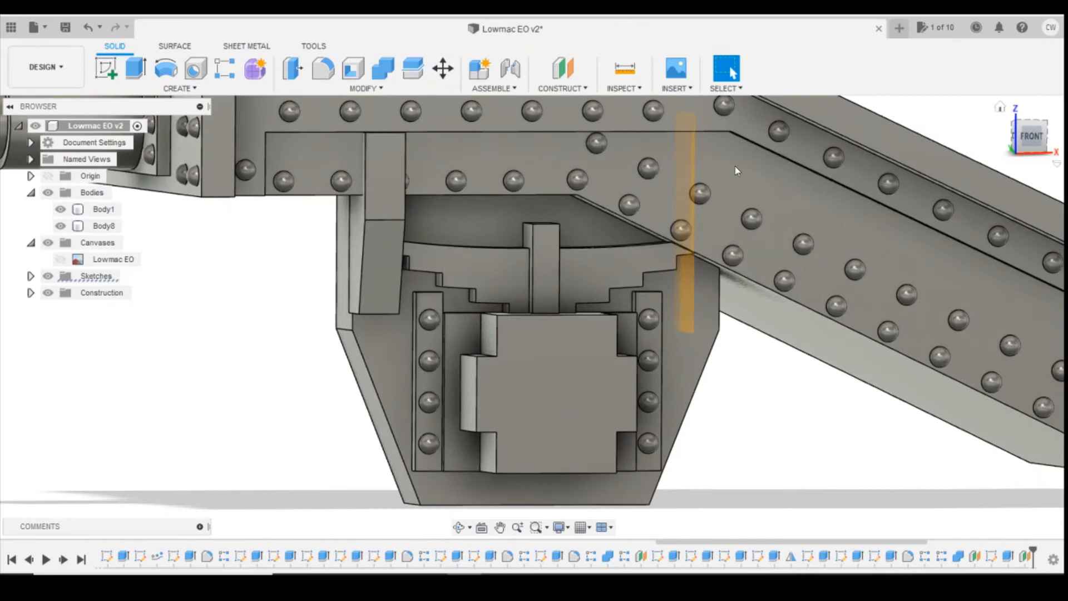
pyautogui.click(113, 76)
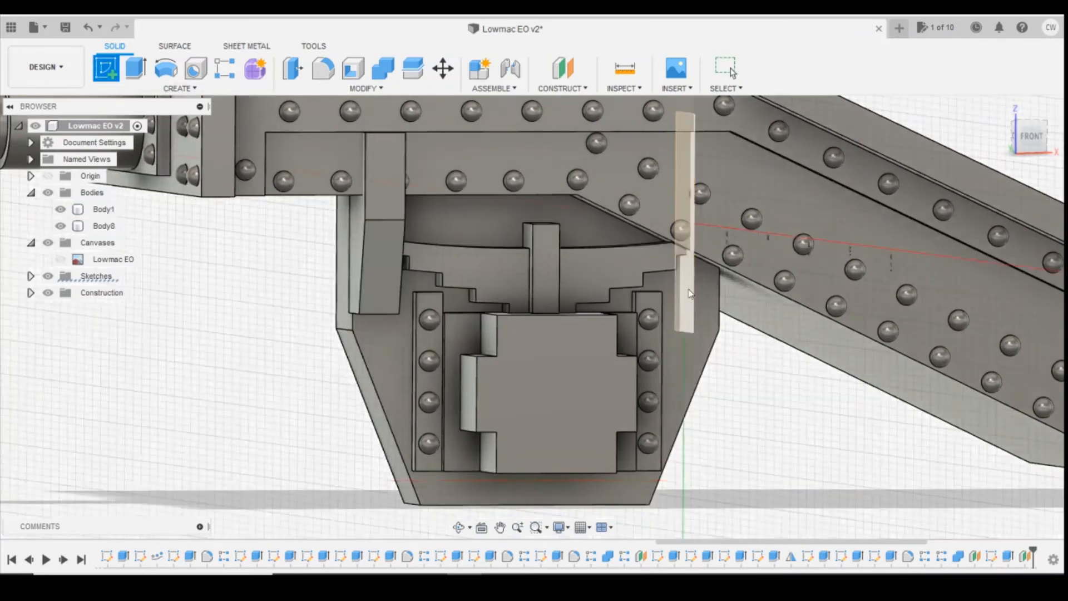
pyautogui.click(689, 293)
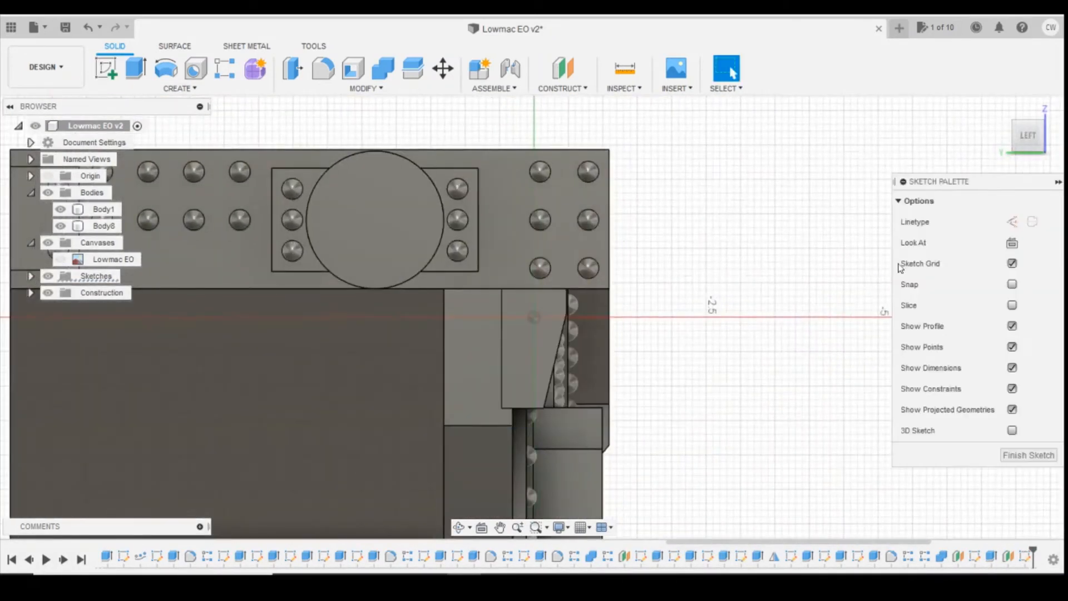
# Draw a horizontal line about 0.61 mm long along the bracket's bottom edge
pyautogui.press('l')
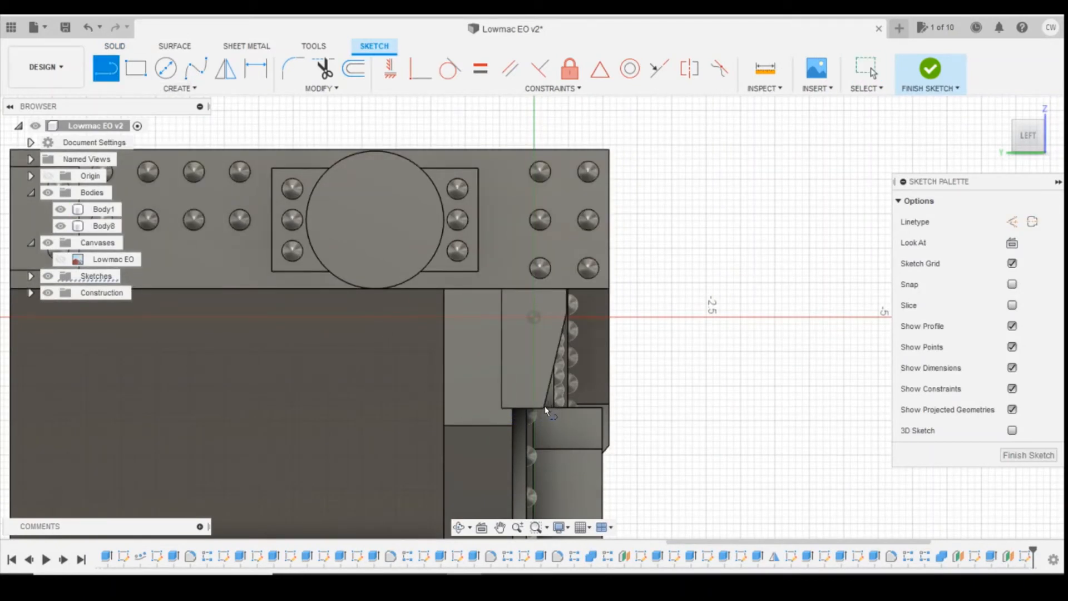
pyautogui.click(513, 408)
pyautogui.scroll(3, 546, 441)
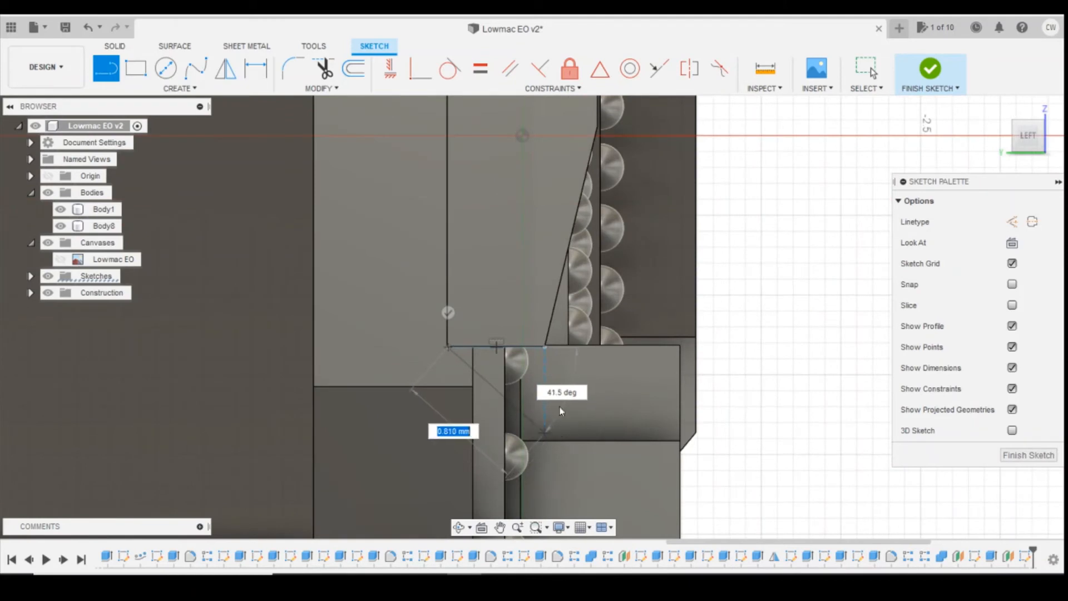
pyautogui.press('Escape')
# Move the sketched line slightly below the bracket's bottom edge, keeping it horizontal
pyautogui.click(390, 68)
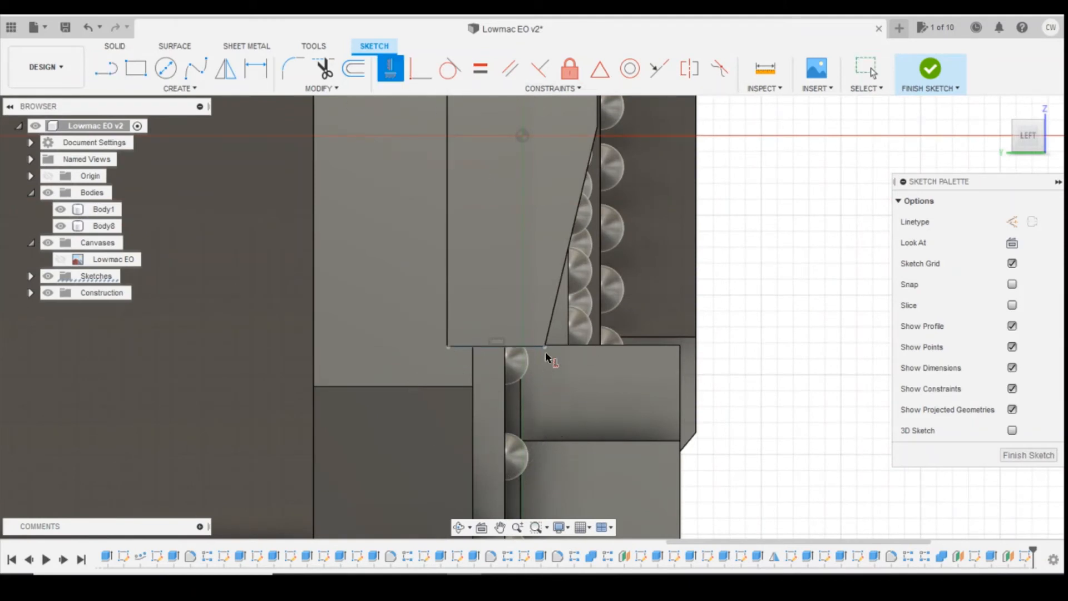
pyautogui.click(544, 348)
pyautogui.scroll(3, 463, 356)
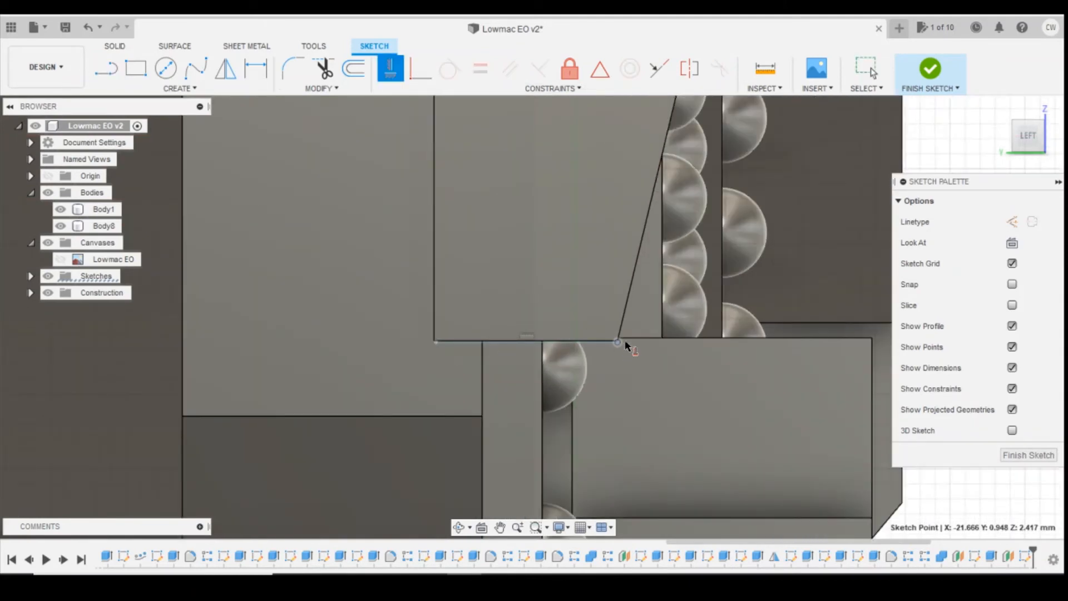
pyautogui.press('Escape')
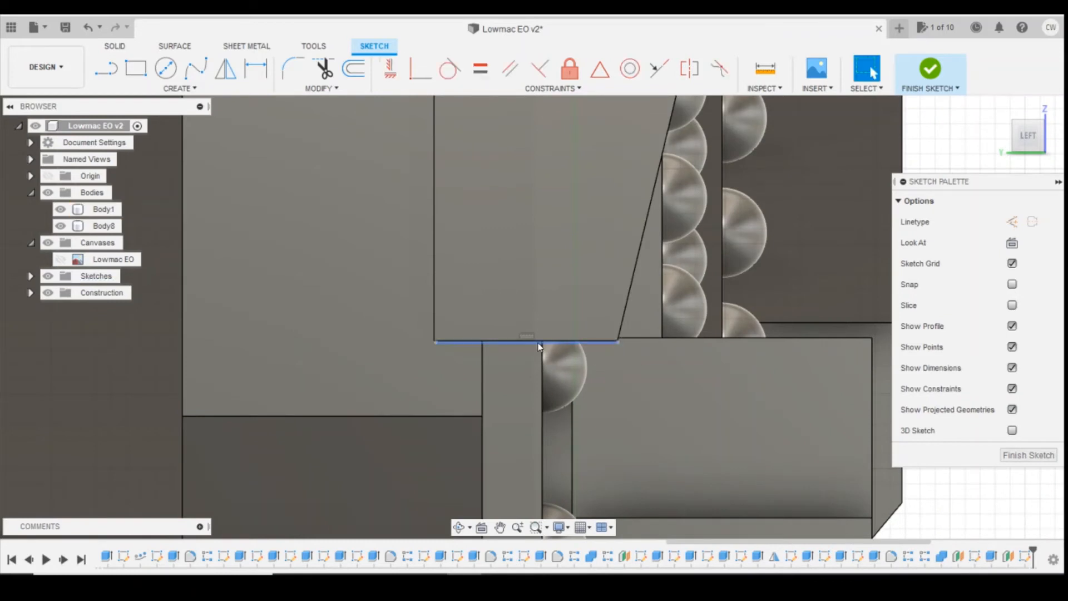
pyautogui.moveTo(541, 344); pyautogui.dragTo(539, 361)
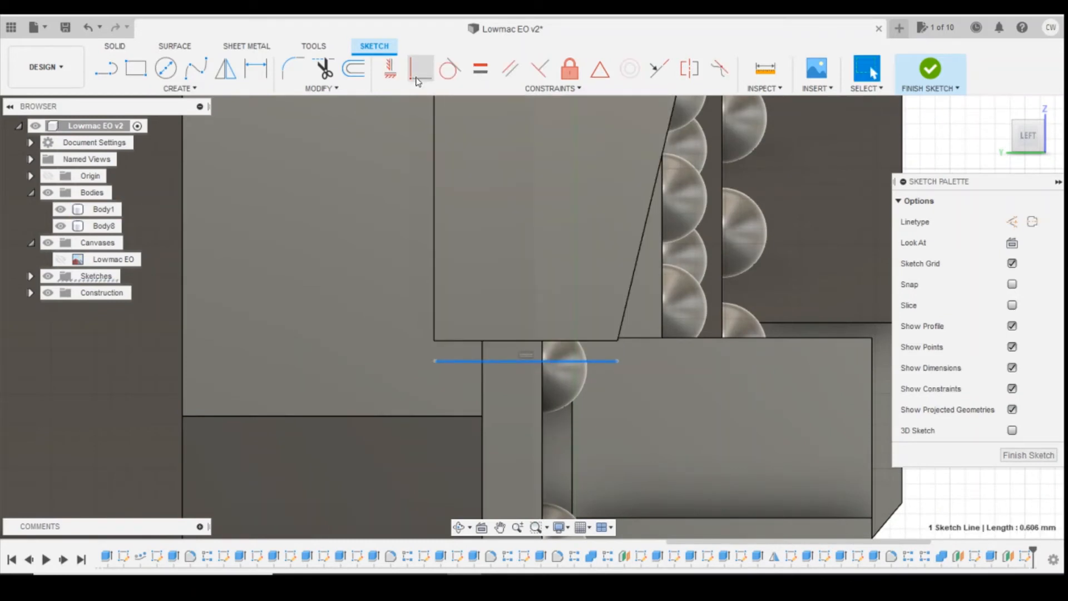
# Try aligning the line's outer end vertically with the bracket's lower outer corner using a Horizontal/Vertical constraint, and undo it
pyautogui.click(391, 77)
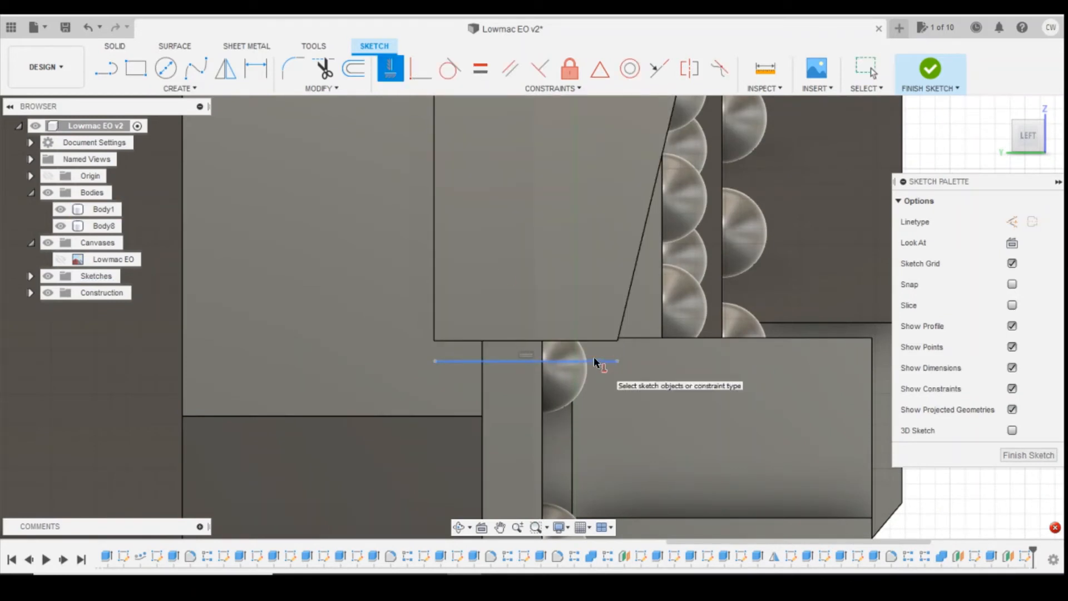
pyautogui.click(618, 341)
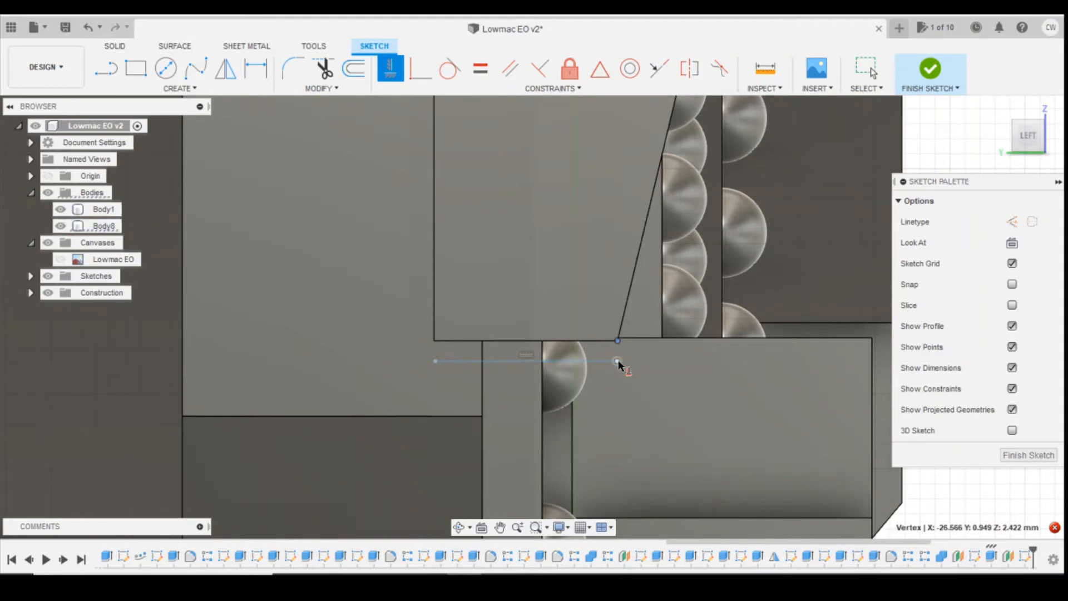
pyautogui.click(618, 361)
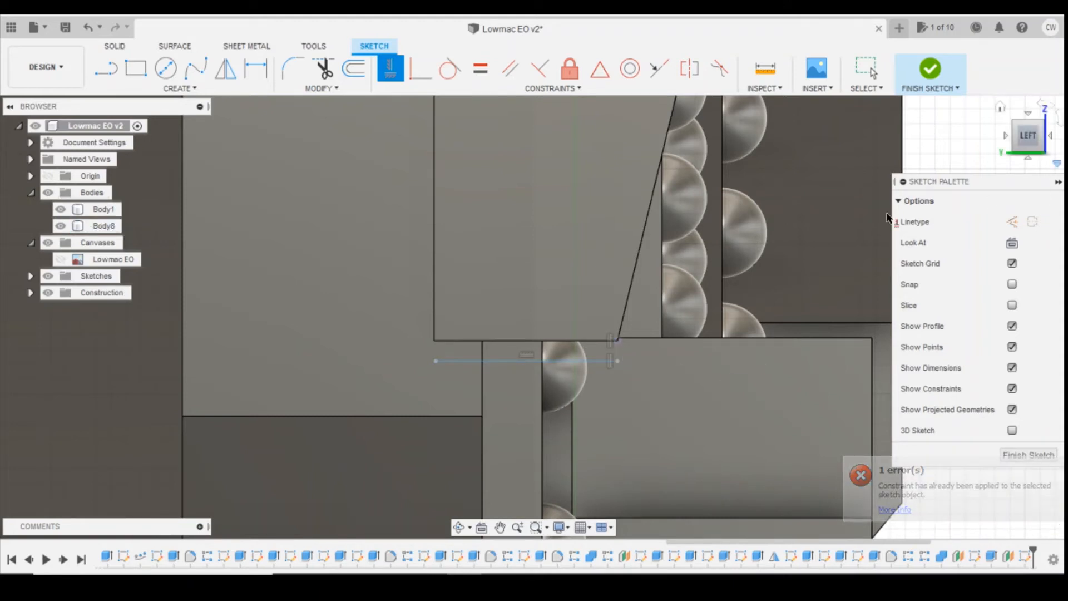
pyautogui.moveTo(1023, 136)
pyautogui.mouseDown()
pyautogui.moveTo(1020, 151)
pyautogui.moveTo(1036, 142)
pyautogui.moveTo(1015, 143)
pyautogui.mouseUp()
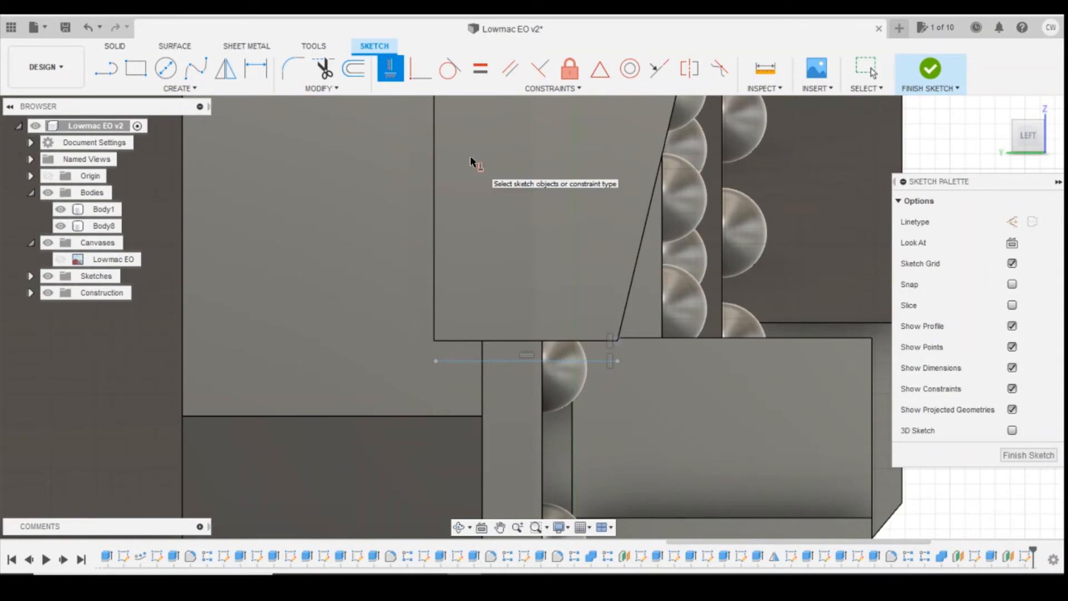
pyautogui.press('Escape')
pyautogui.click(90, 29)
# Make both ends of the sketched line coincident with the bracket's two lower corners
pyautogui.click(419, 71)
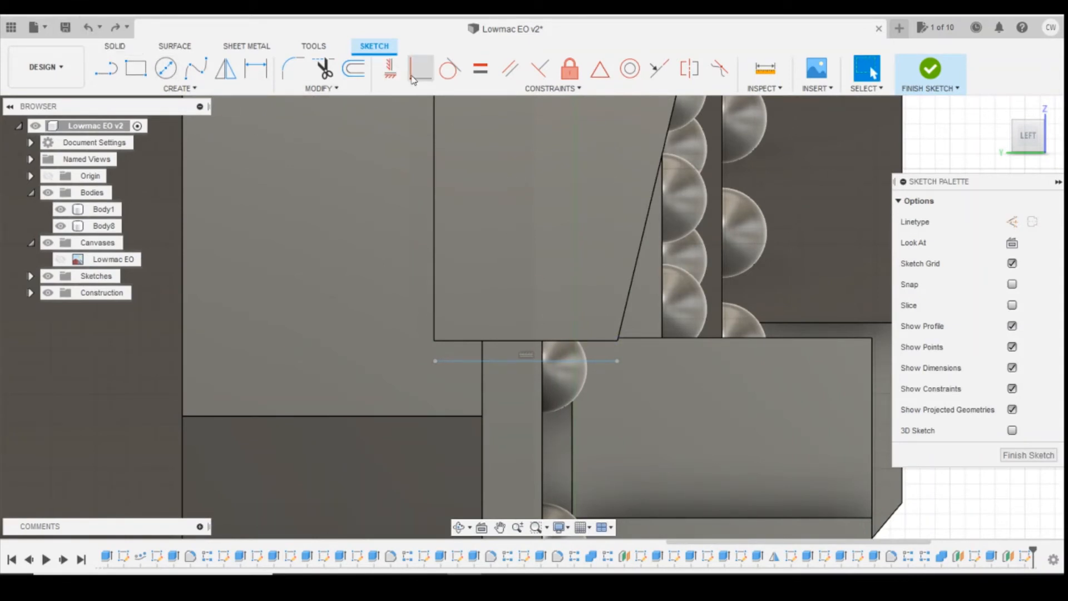
pyautogui.click(617, 361)
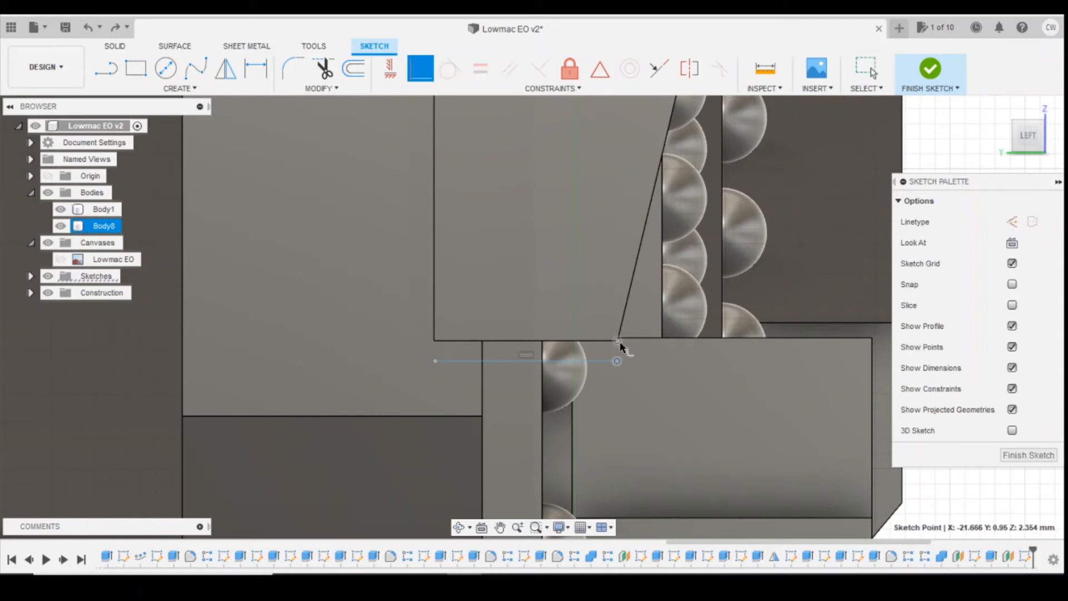
pyautogui.click(618, 341)
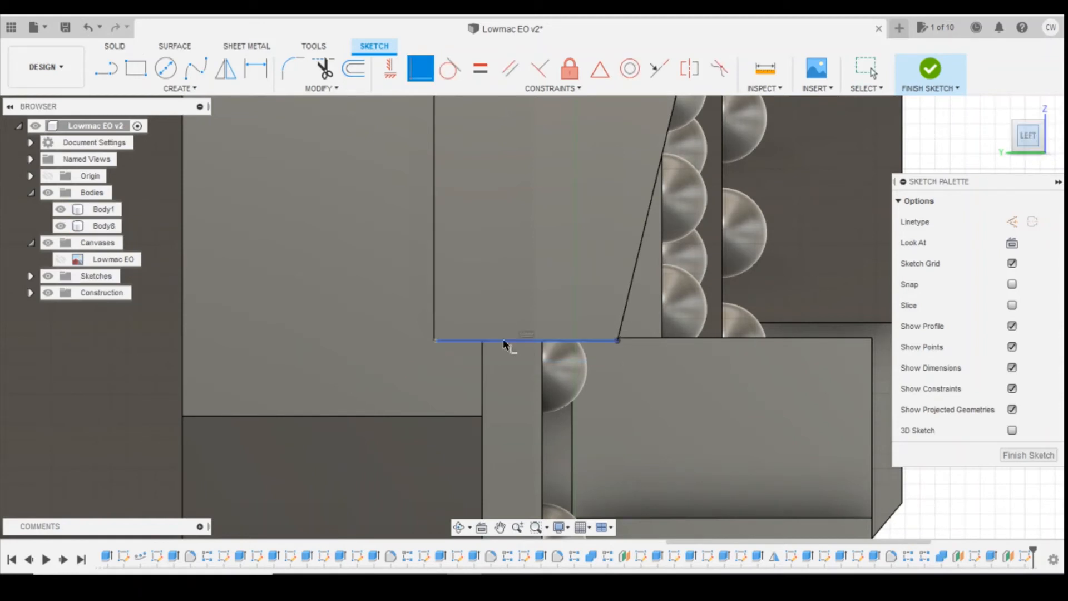
pyautogui.click(435, 341)
pyautogui.scroll(8, 434, 340)
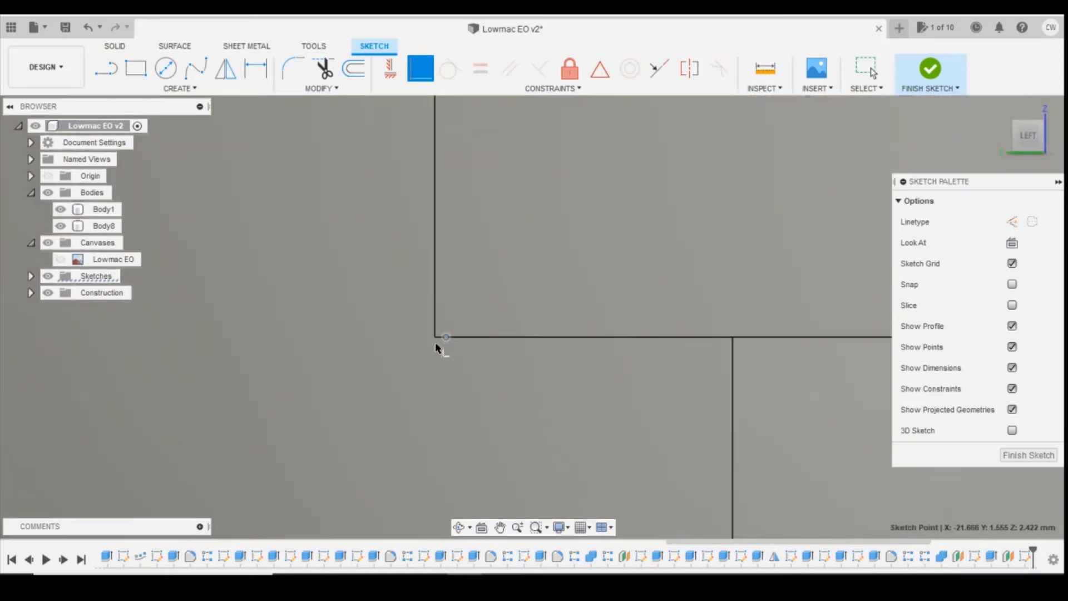
pyautogui.scroll(-8, 451, 376)
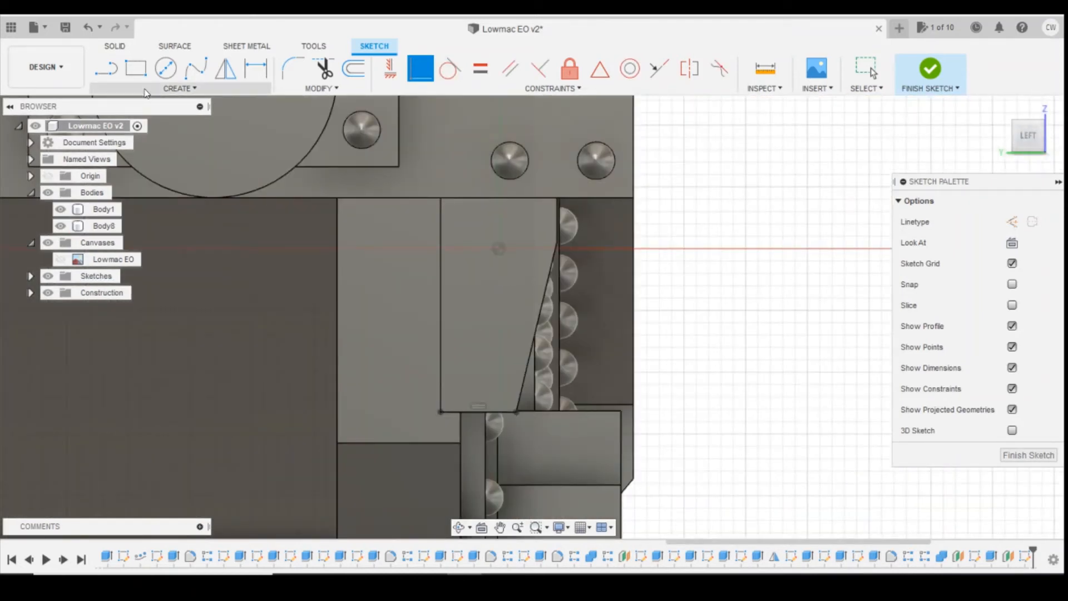
# Draw the profile's inner side about 2.28 mm straight up from the bottom line's inner end, plus a horizontal top edge above the bracket's upper outer corner
pyautogui.press('l')
pyautogui.click(440, 412)
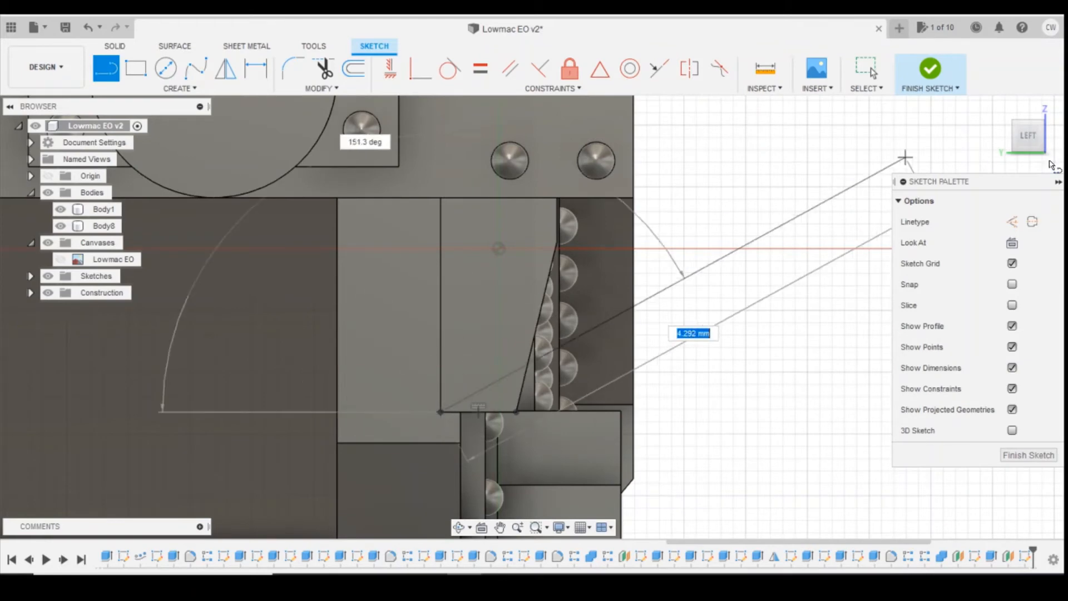
pyautogui.click(1018, 134)
pyautogui.click(1038, 137)
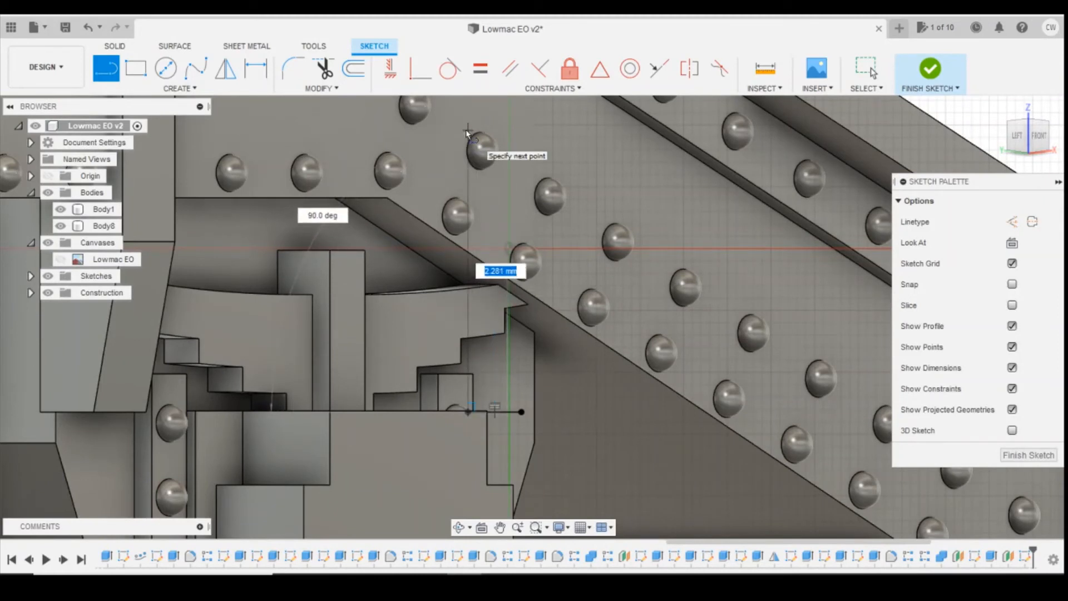
pyautogui.press('Escape')
pyautogui.click(469, 411)
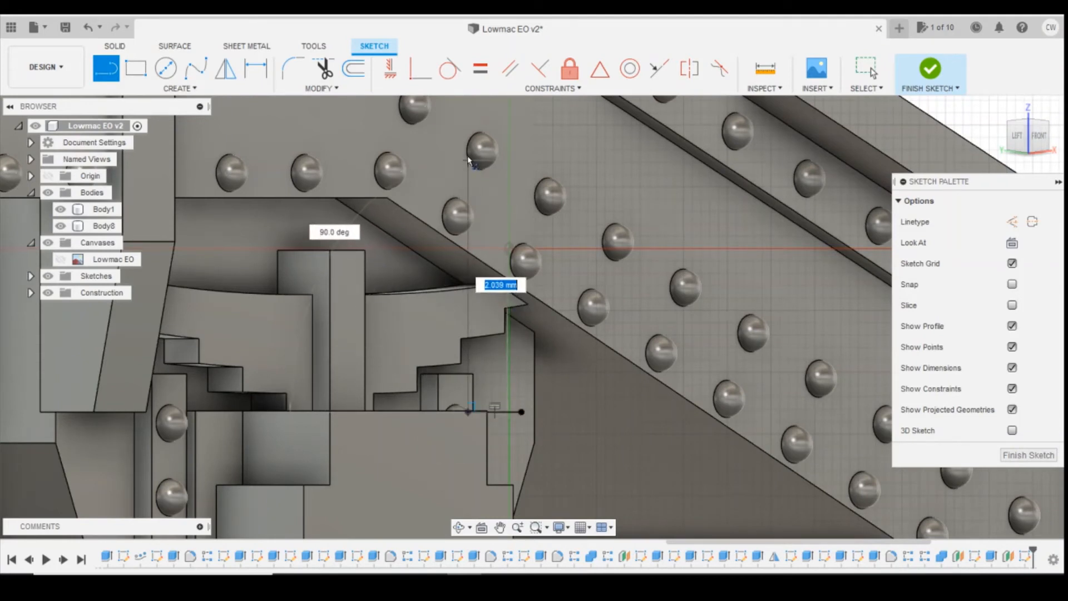
pyautogui.click(469, 133)
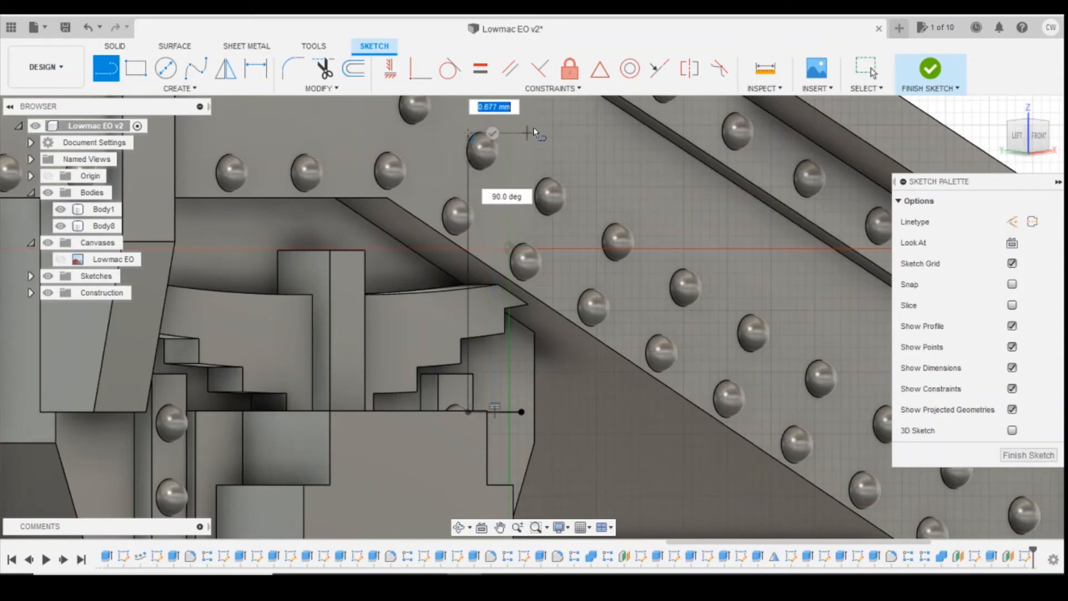
pyautogui.click(1017, 138)
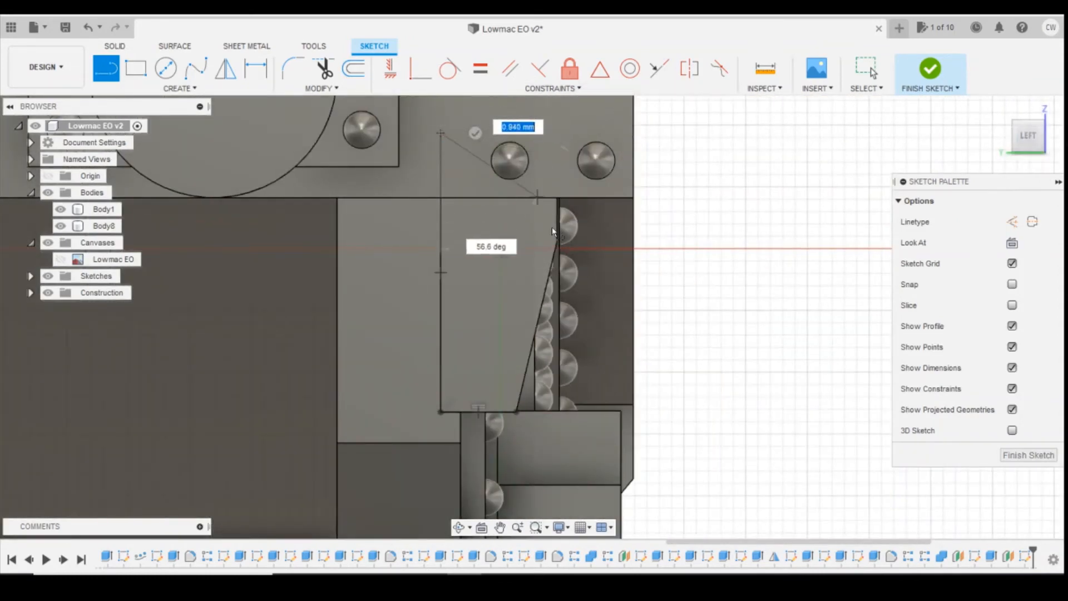
pyautogui.click(556, 134)
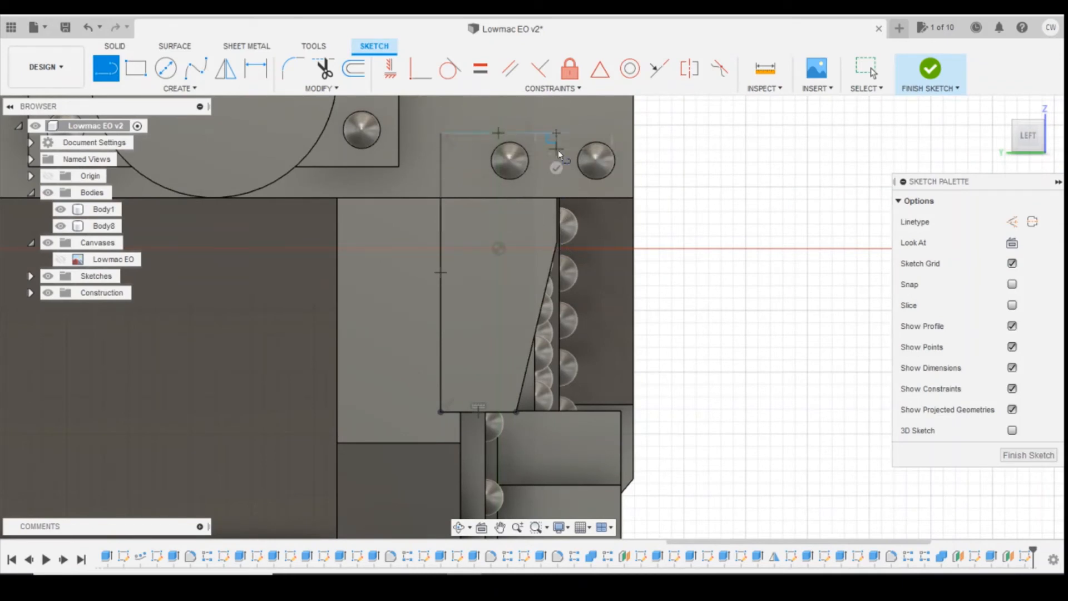
pyautogui.click(395, 72)
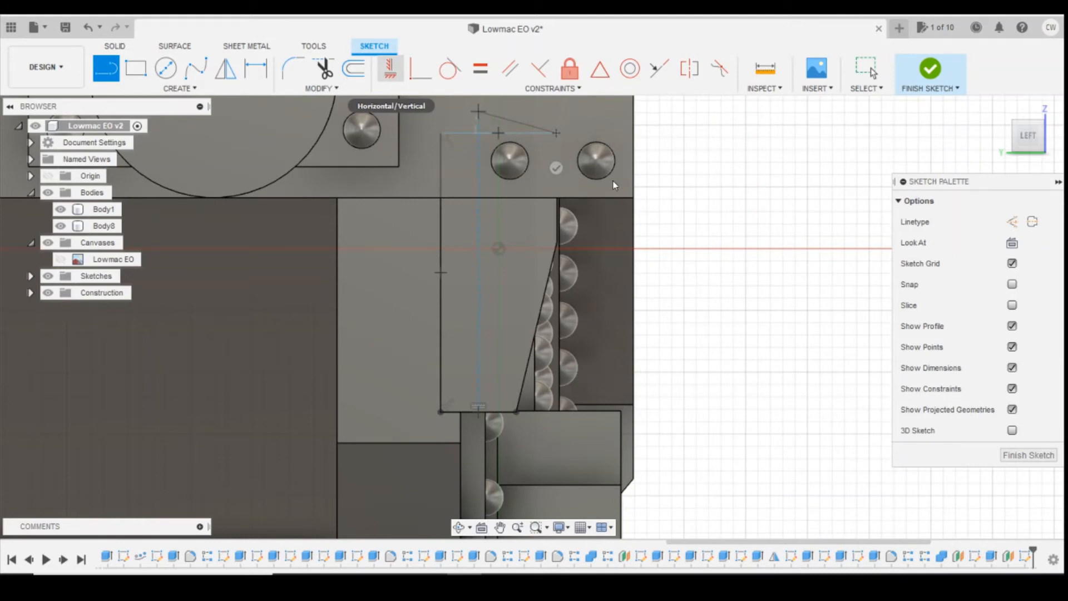
pyautogui.click(390, 68)
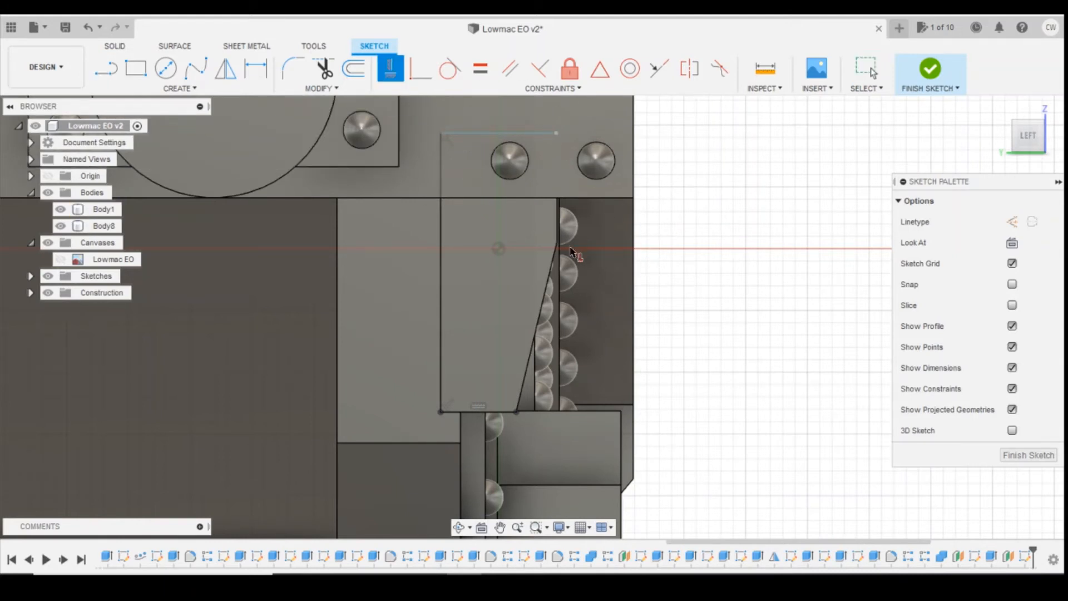
pyautogui.click(556, 135)
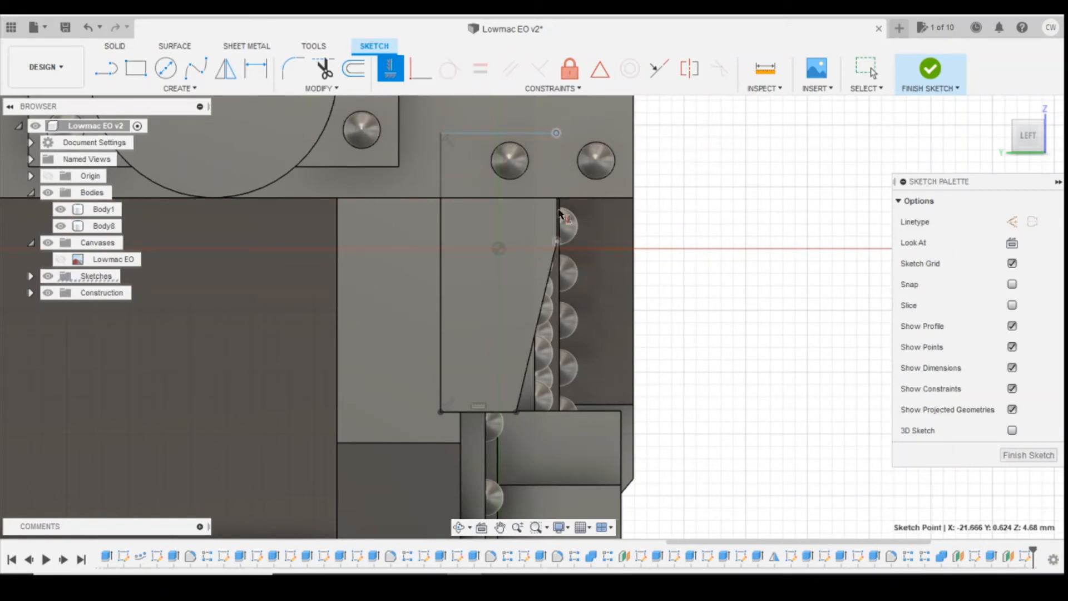
# Close the bracket profile with a vertical outer edge down from the top line and a sloping line to the bottom line's outer end
pyautogui.click(101, 61)
pyautogui.click(556, 135)
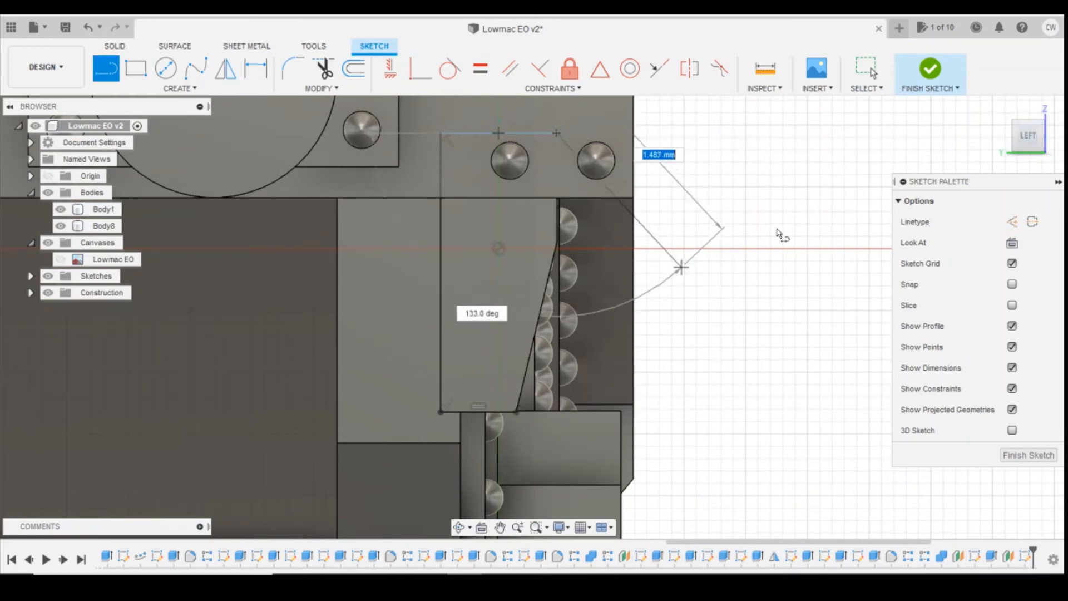
pyautogui.click(1050, 136)
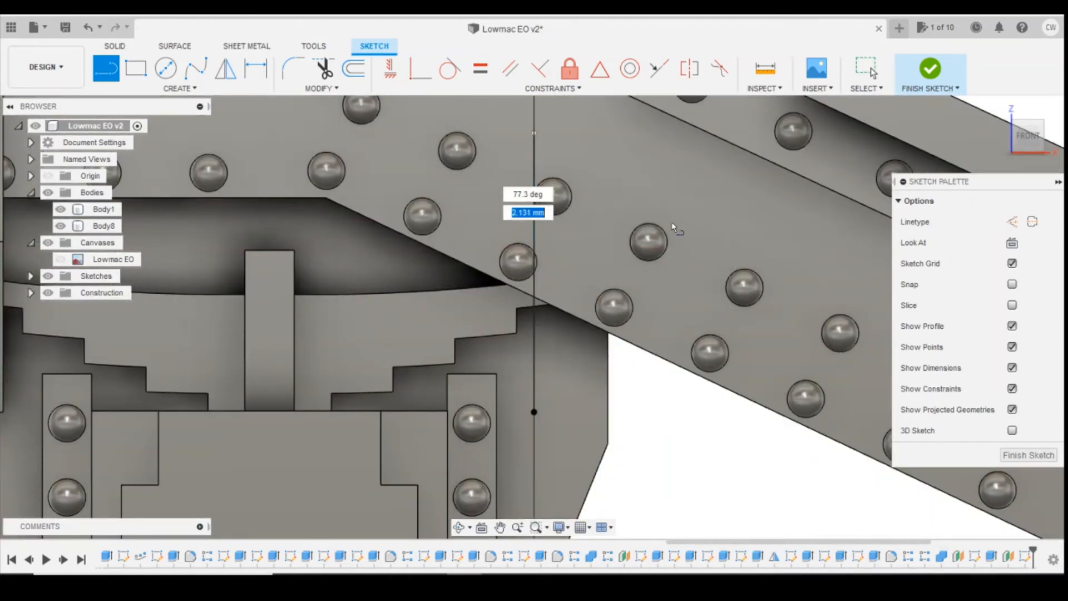
pyautogui.scroll(-8, 635, 212)
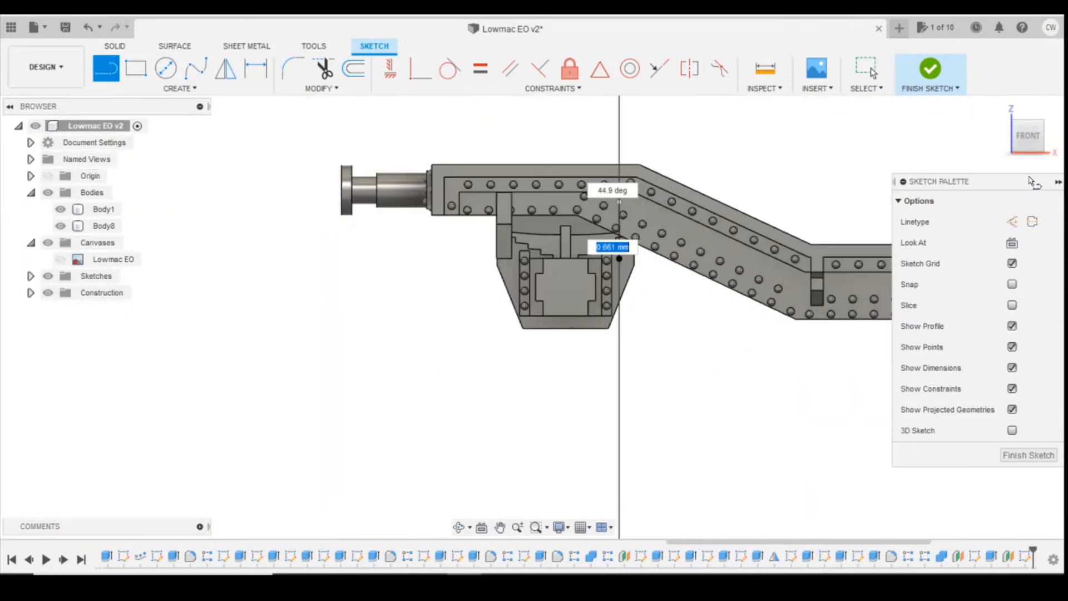
pyautogui.click(1014, 135)
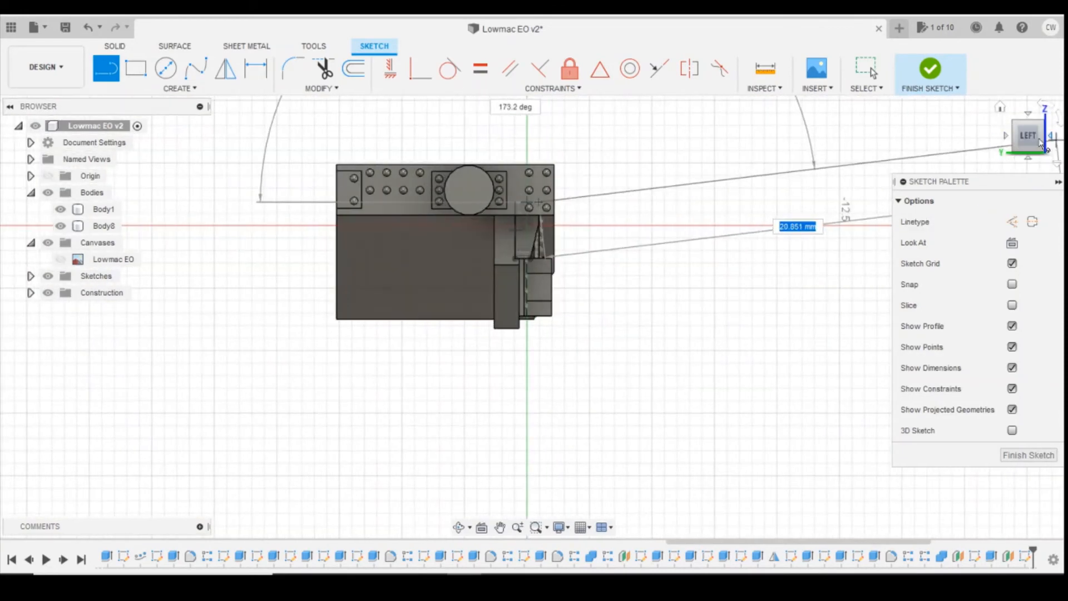
pyautogui.click(1042, 139)
pyautogui.scroll(5, 610, 212)
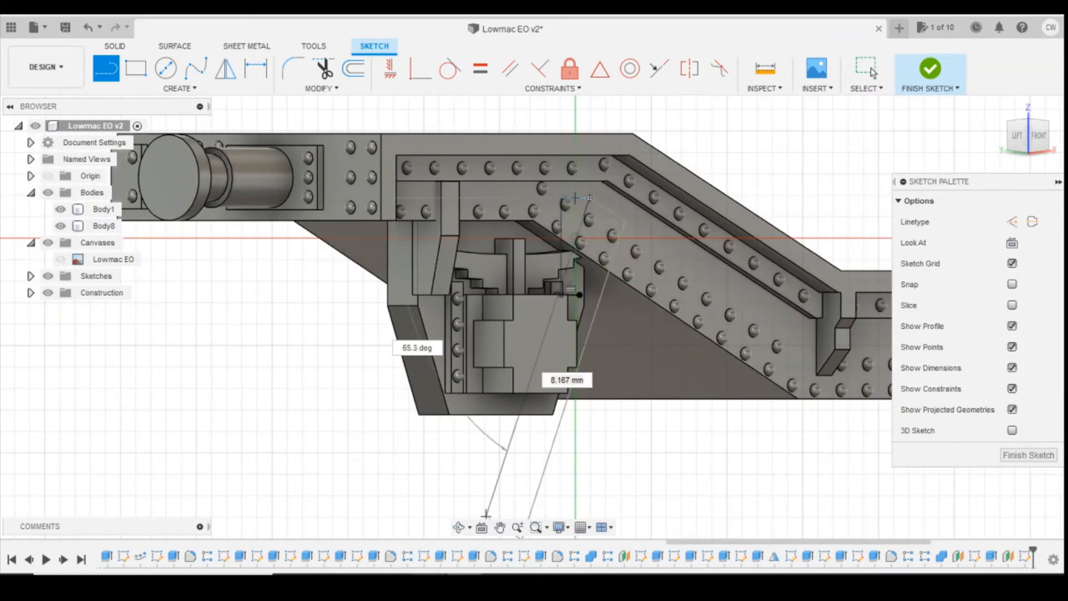
pyautogui.click(521, 472)
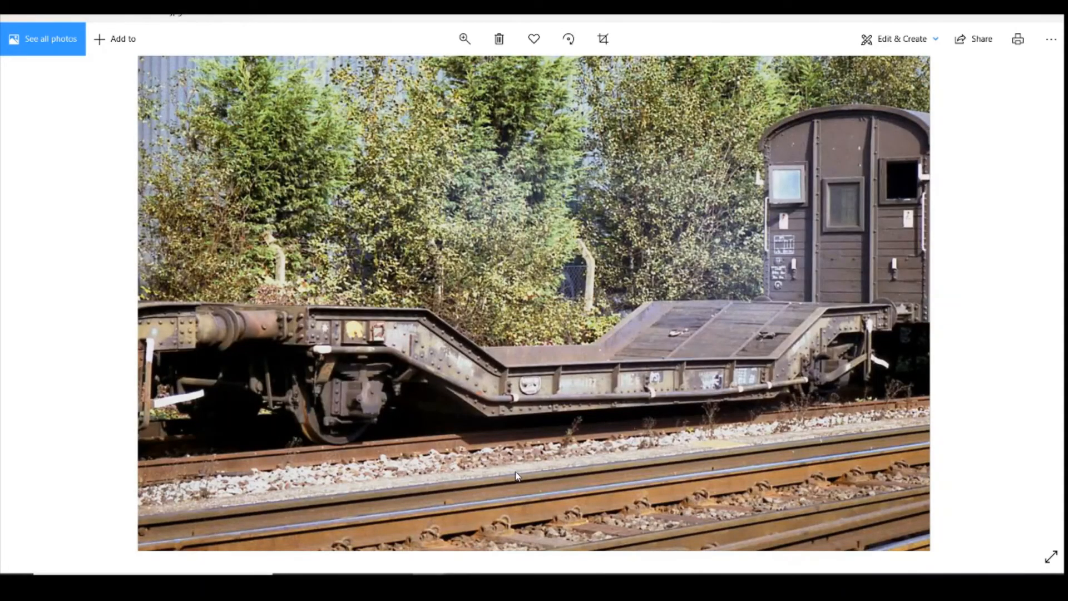
pyautogui.hotkey('alt', 'Tab')
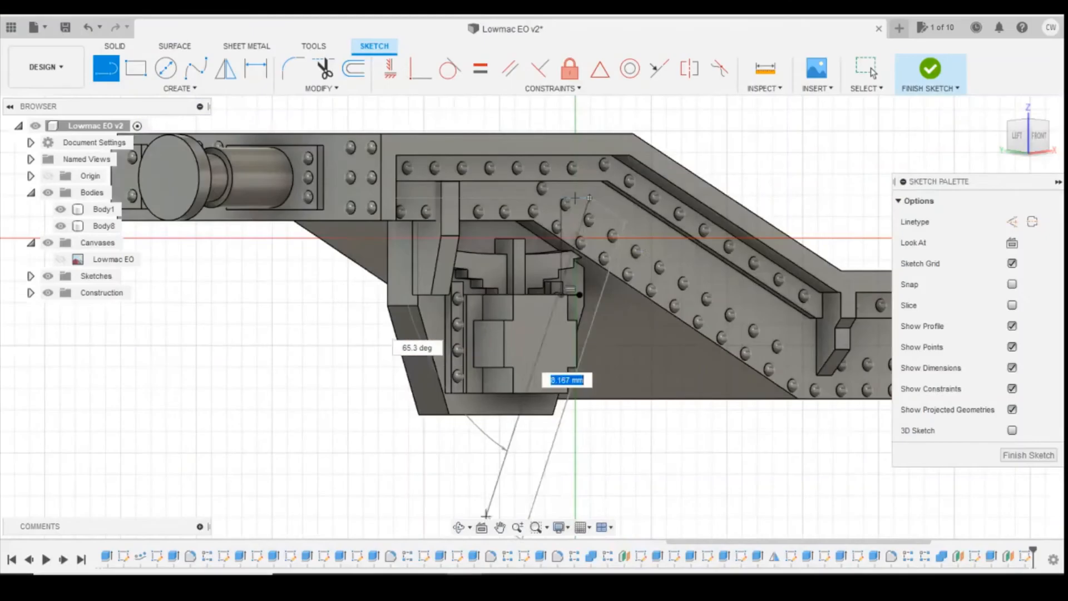
pyautogui.click(589, 265)
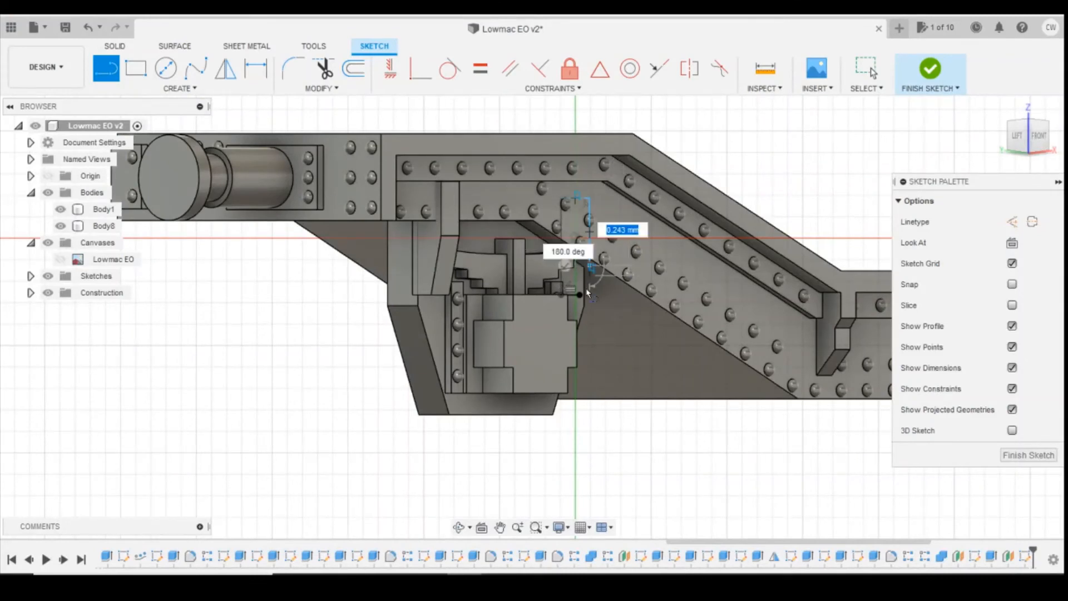
pyautogui.click(580, 295)
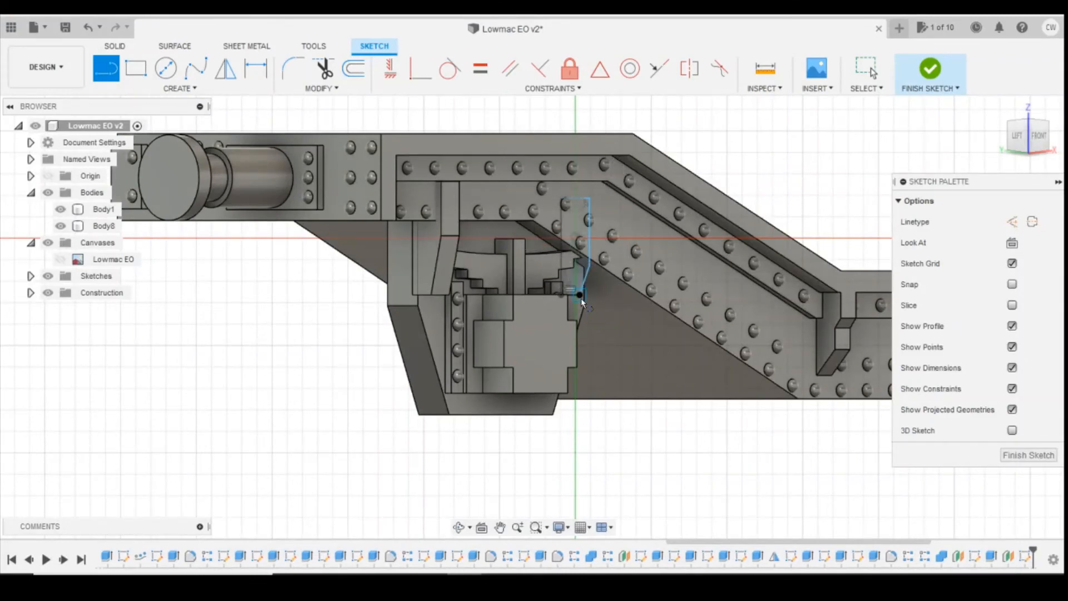
pyautogui.press('Escape')
# Extrude the complete second bracket profile by -0.60 mm and join it to the wagon body
pyautogui.click(579, 222)
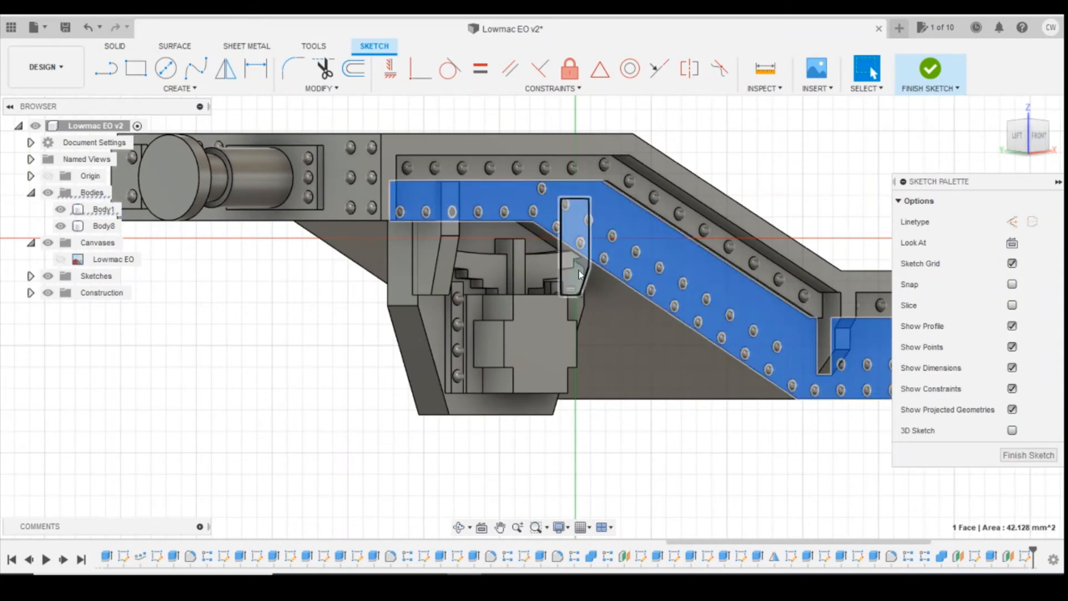
pyautogui.click(579, 272)
pyautogui.rightClick(579, 272)
pyautogui.click(553, 334)
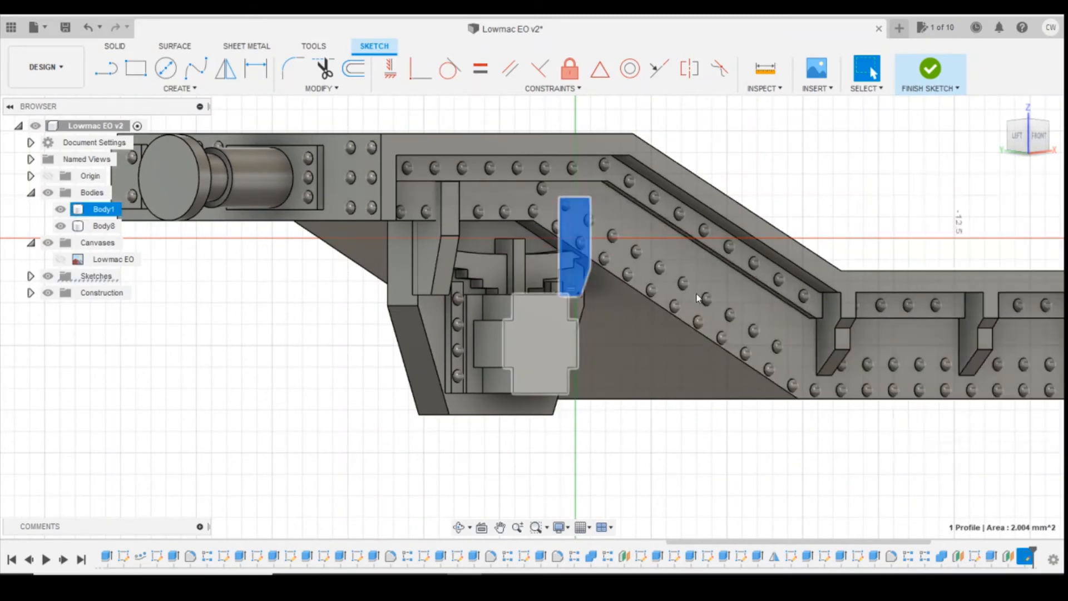
pyautogui.click(1037, 143)
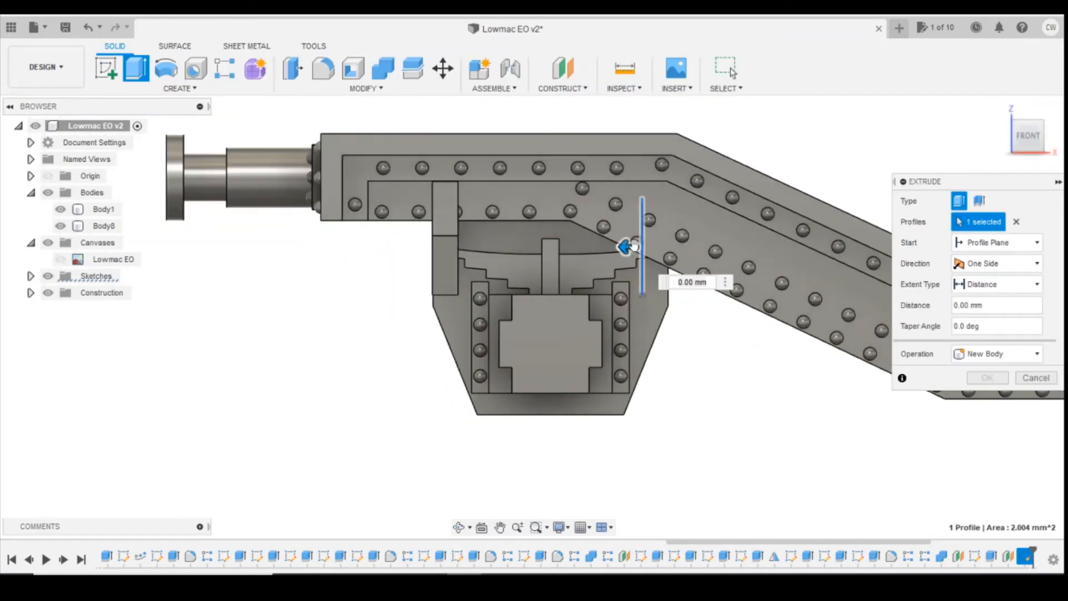
pyautogui.moveTo(627, 246); pyautogui.dragTo(641, 248)
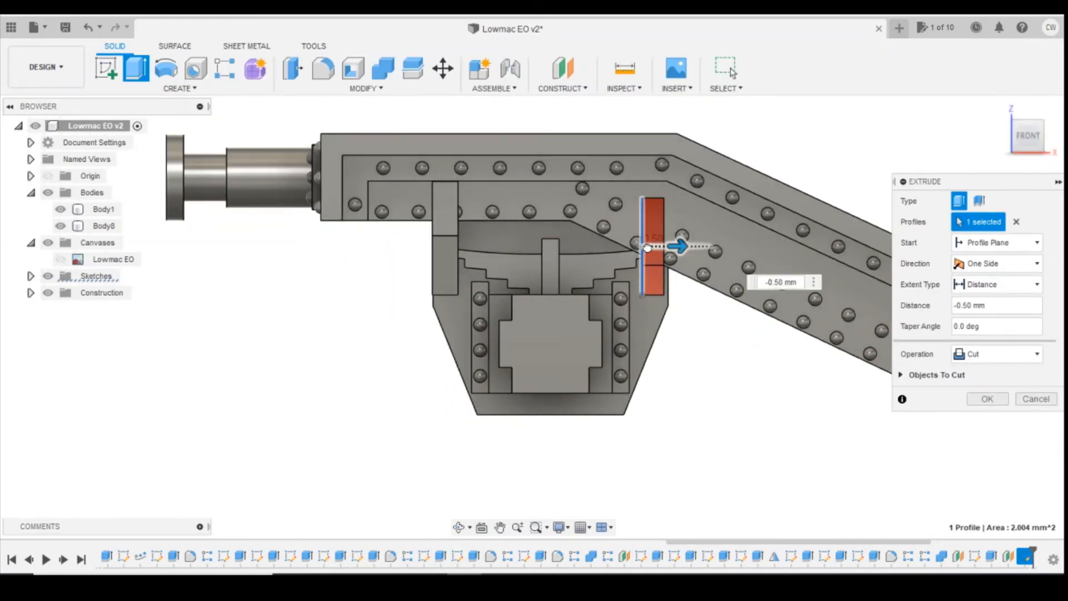
pyautogui.click(781, 282)
pyautogui.click(779, 282)
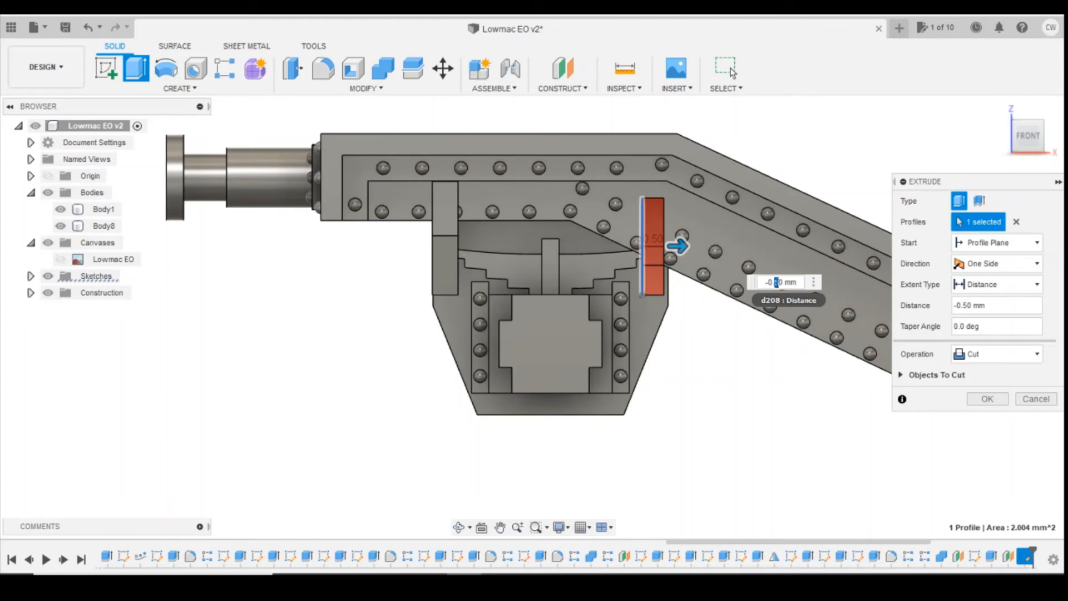
pyautogui.press('BackSpace')
pyautogui.write('6')
pyautogui.click(979, 354)
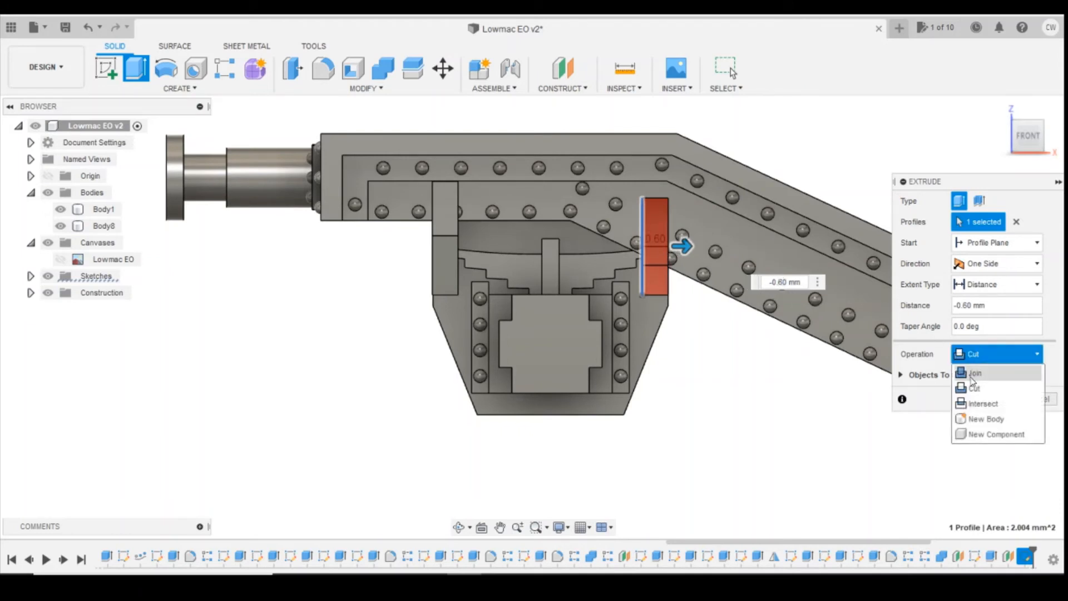
pyautogui.click(972, 373)
pyautogui.click(984, 399)
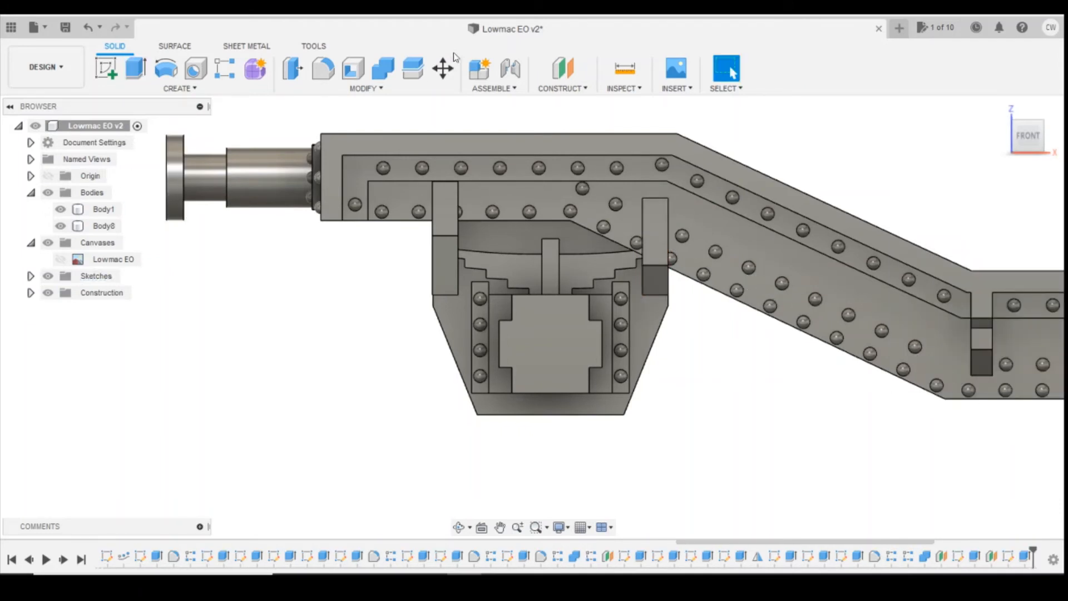
# Edit the first bracket's extrusion so that its operation is Join
pyautogui.rightClick(976, 557)
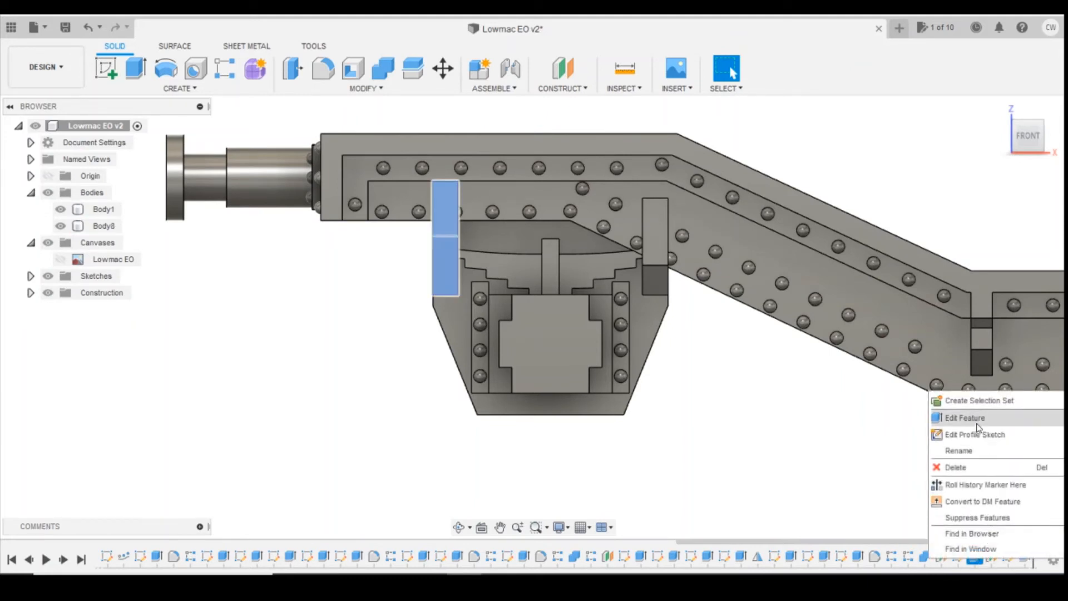
pyautogui.click(979, 425)
pyautogui.click(996, 354)
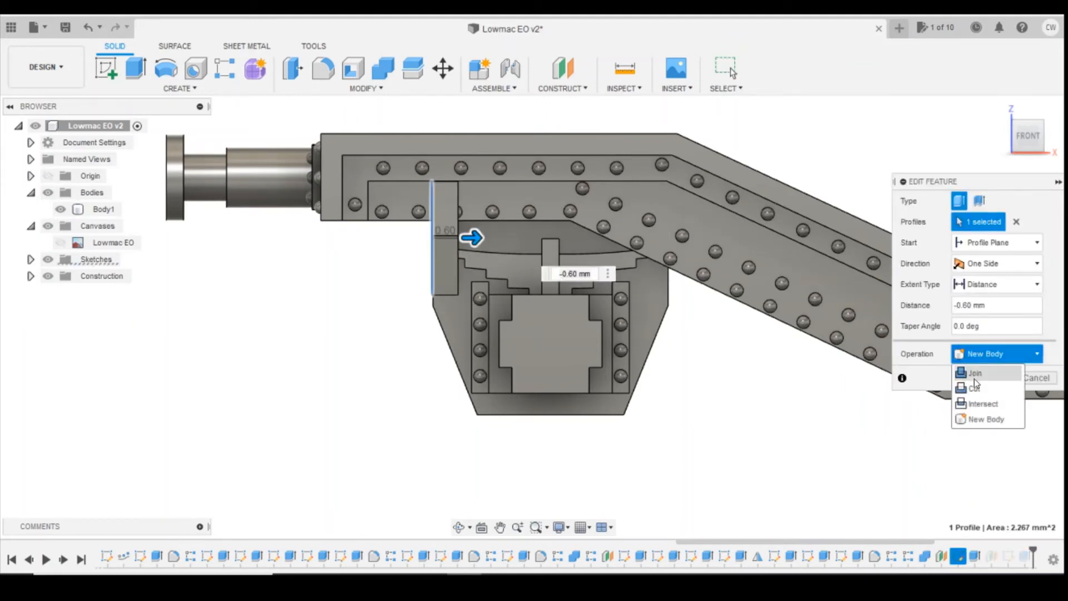
pyautogui.click(975, 372)
pyautogui.click(981, 378)
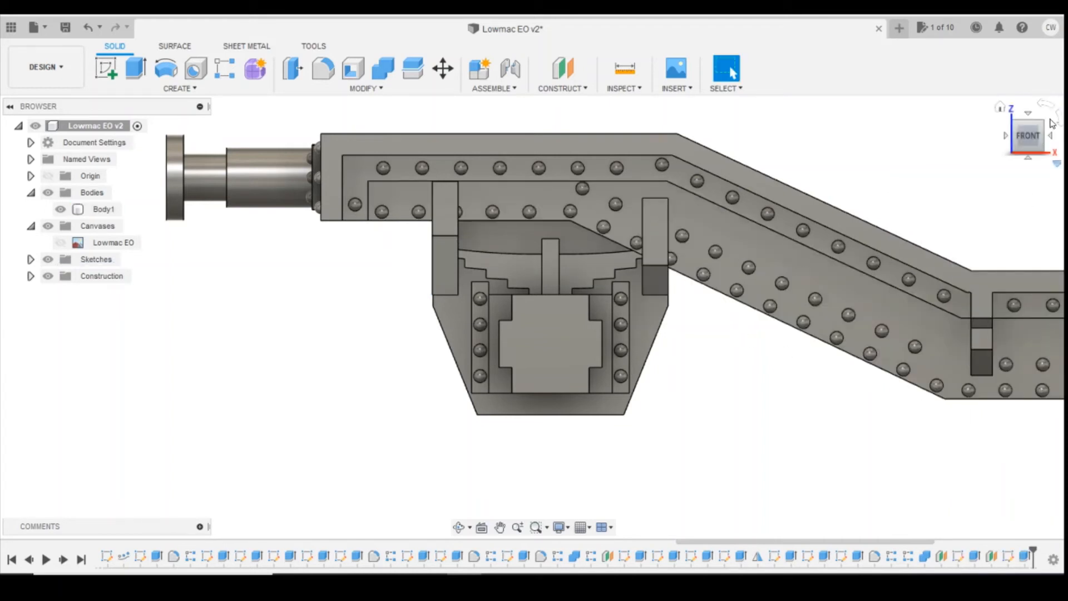
# Compare the two brackets beside the axlebox with the wagon's reference photo in Photos, then return to the model
pyautogui.moveTo(1029, 139)
pyautogui.mouseDown()
pyautogui.moveTo(1053, 130)
pyautogui.moveTo(1055, 150)
pyautogui.mouseUp()
pyautogui.keyDown('shift'); pyautogui.moveTo(618, 473); pyautogui.dragTo(628, 471, button='middle'); pyautogui.keyUp('shift')
pyautogui.moveTo(445, 575)
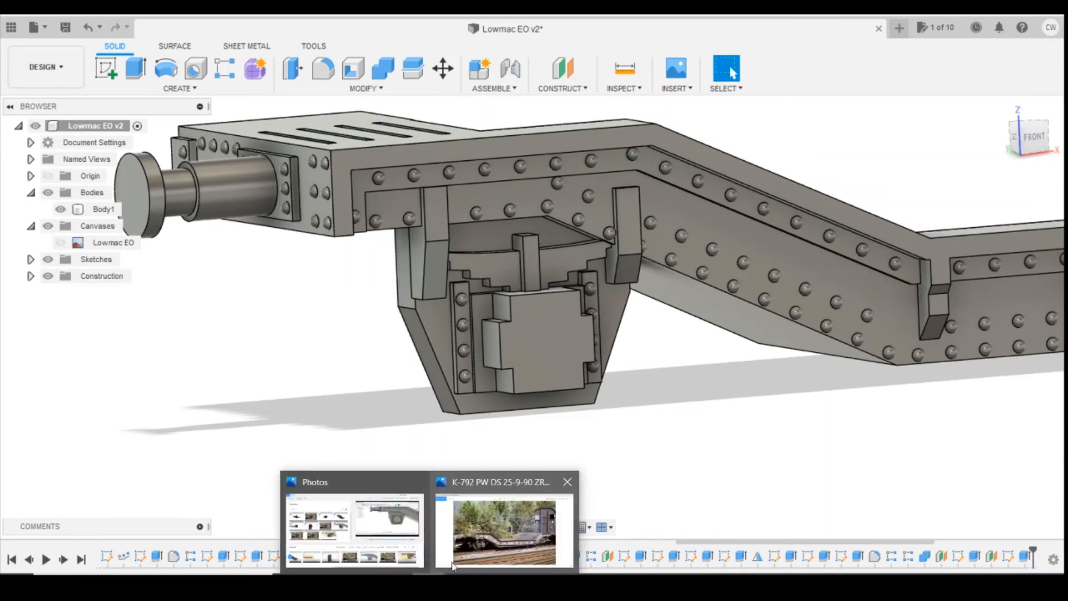
pyautogui.click(504, 524)
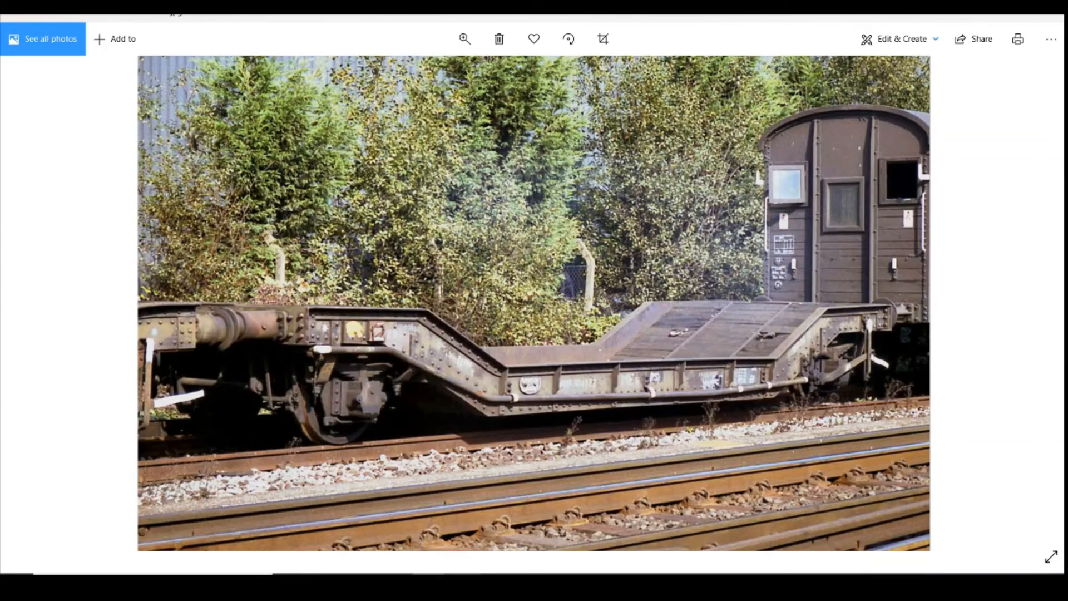
pyautogui.hotkey('alt', 'Tab')
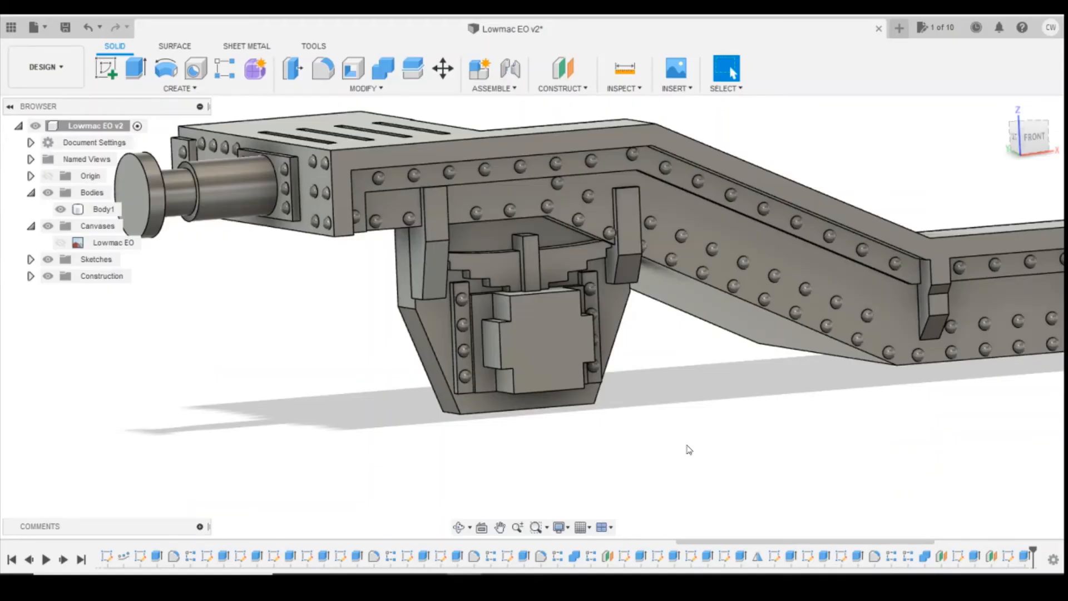
# Start a sketch on the underside of the first bracket and draw a 0.5 mm diameter circle centred on that face
pyautogui.click(1032, 144)
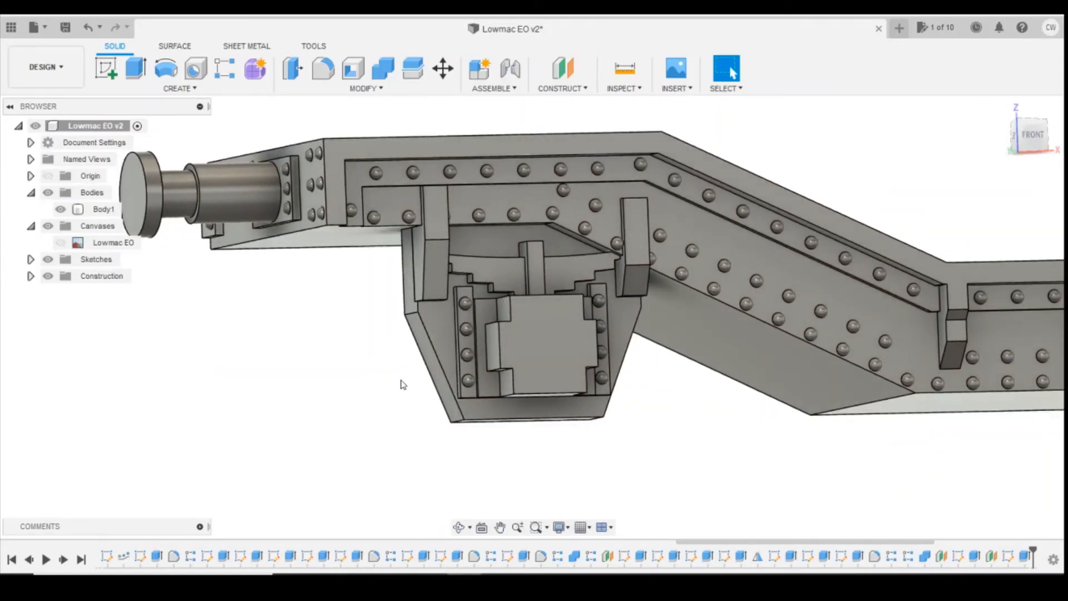
pyautogui.click(426, 345)
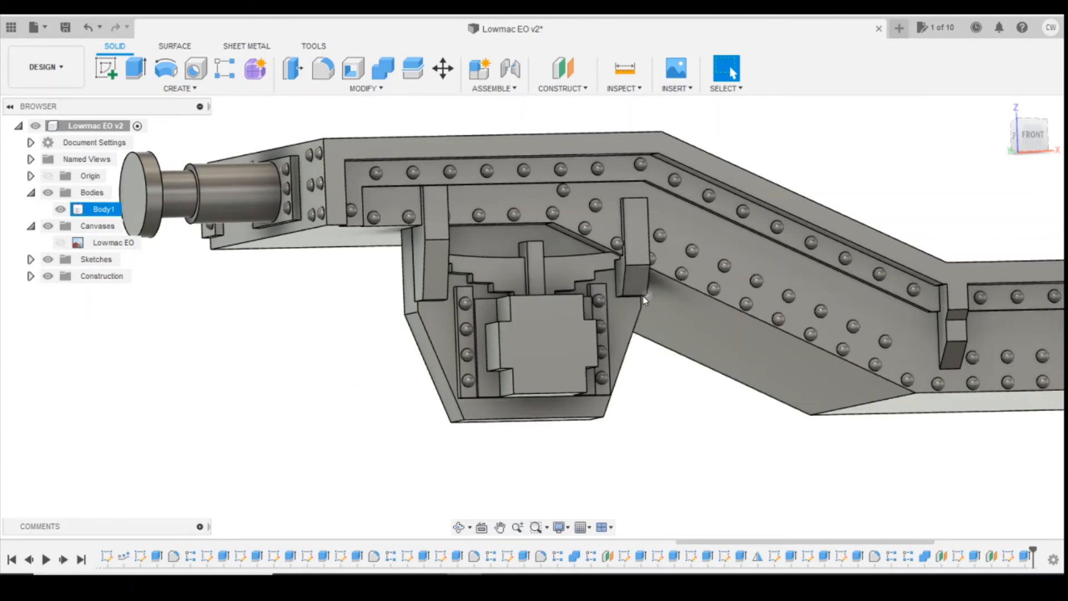
pyautogui.click(1033, 118)
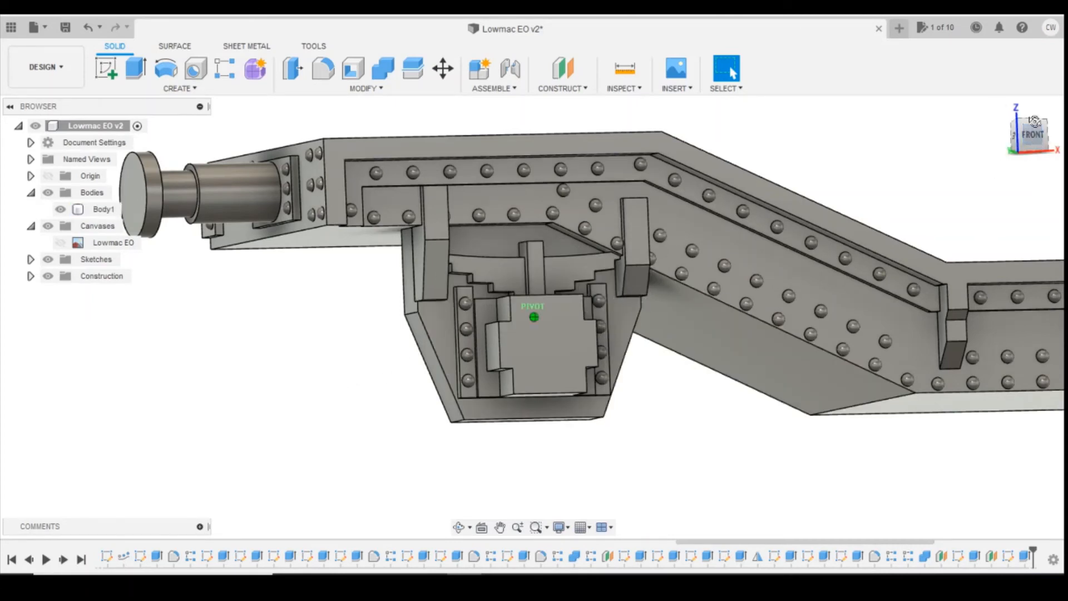
pyautogui.click(106, 68)
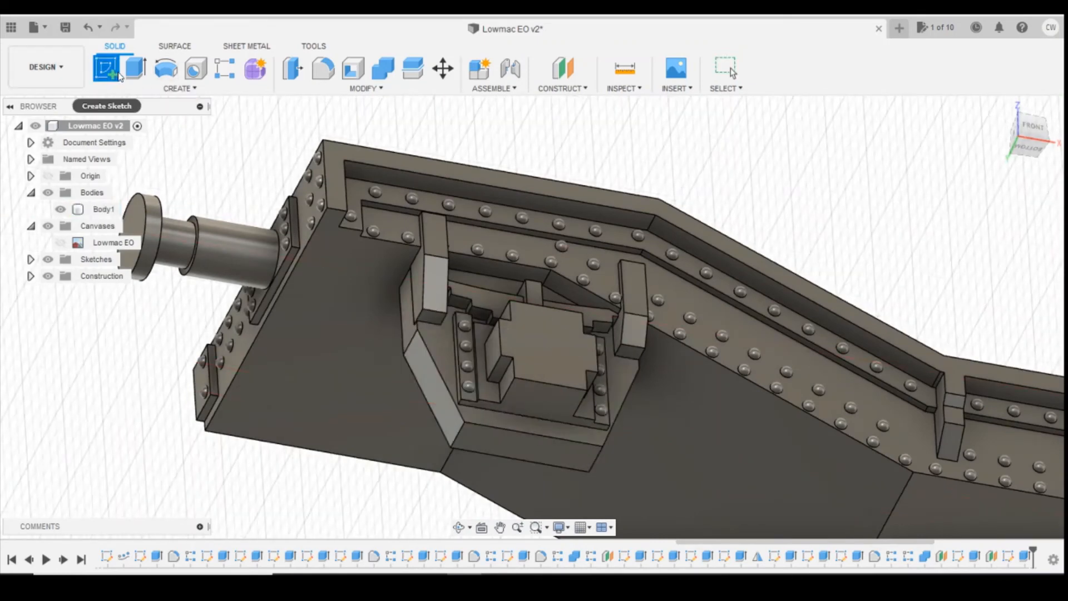
pyautogui.click(442, 328)
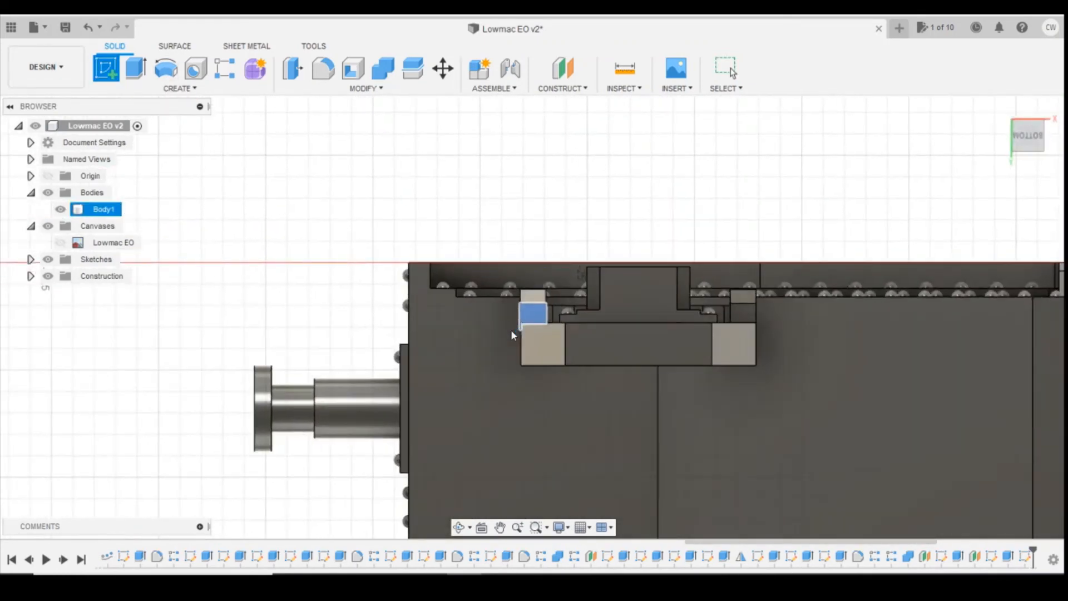
pyautogui.scroll(5, 571, 295)
pyautogui.scroll(-3, 289, 289)
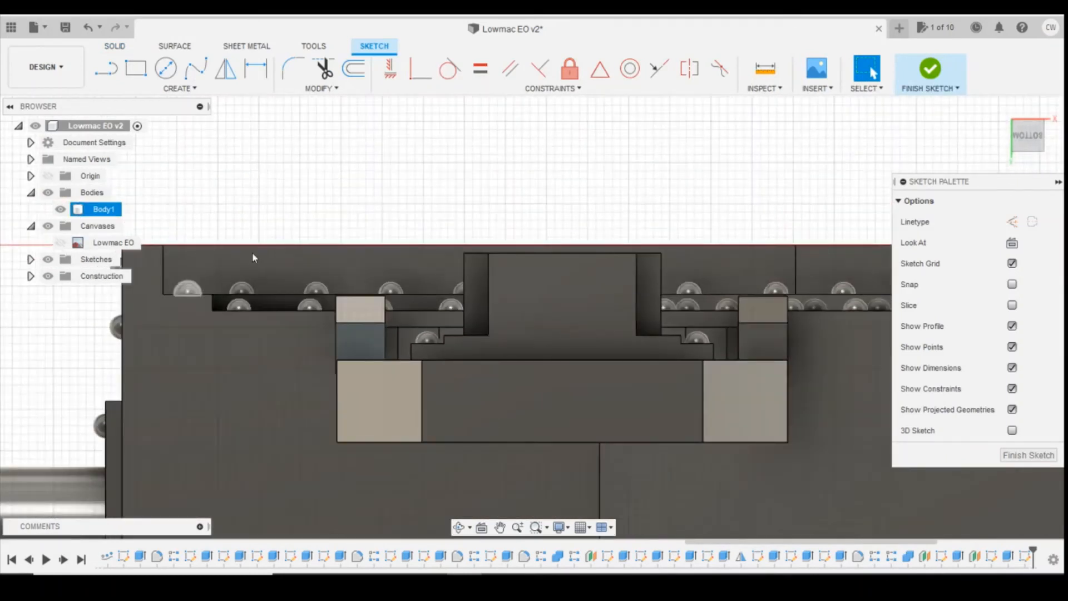
pyautogui.click(170, 68)
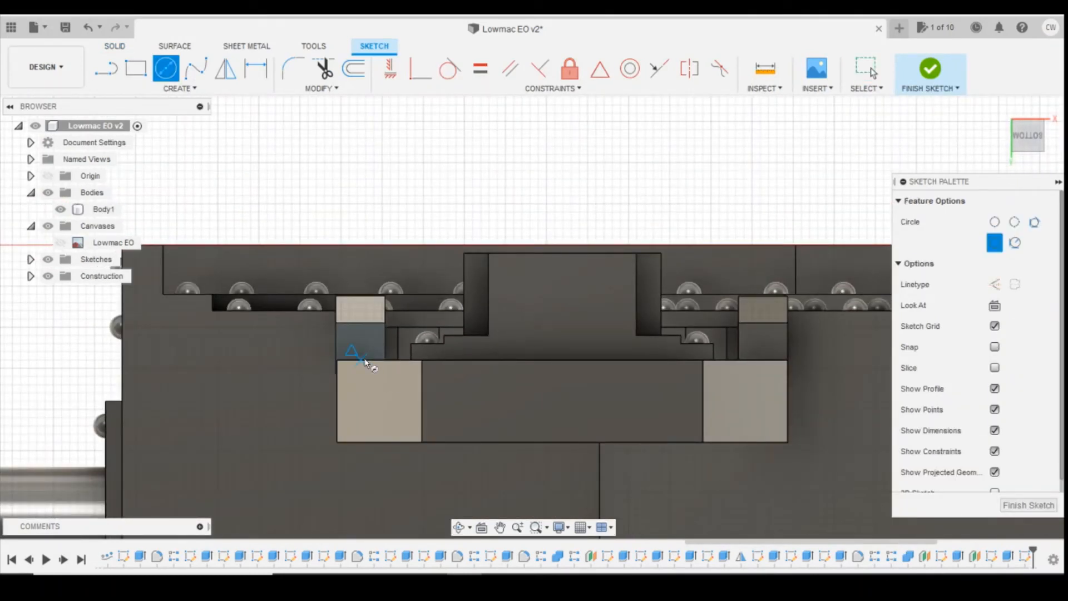
pyautogui.click(363, 348)
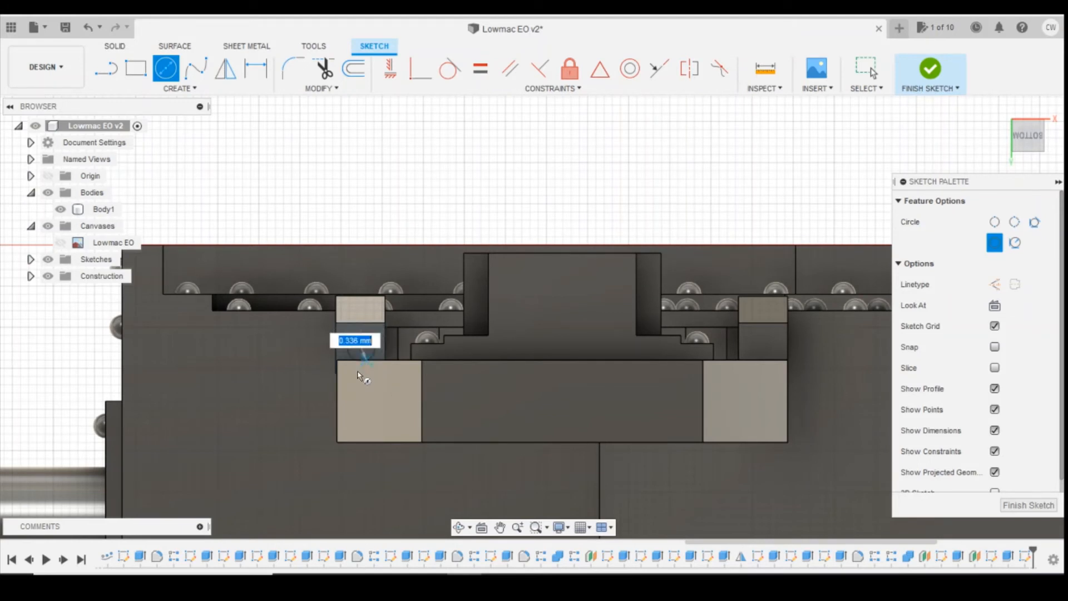
pyautogui.write('0.5')
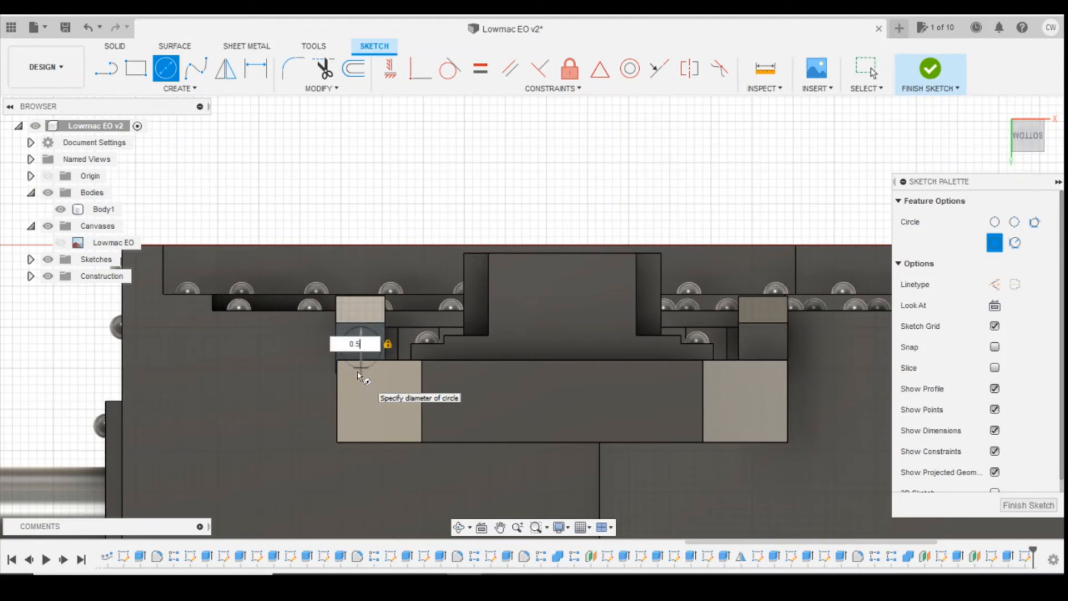
pyautogui.press('Return')
pyautogui.press('Escape')
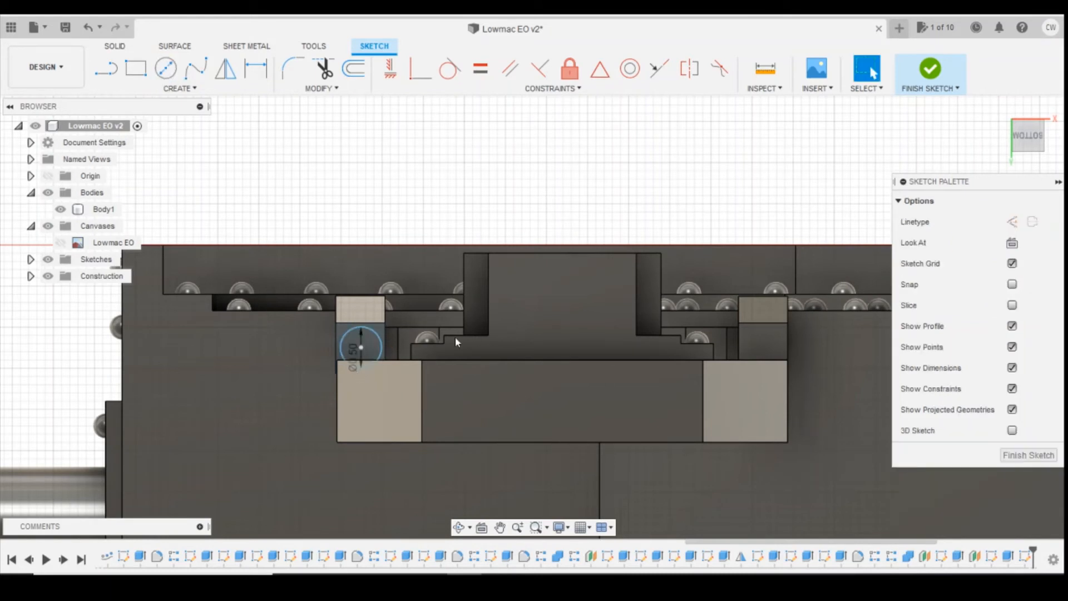
# Extrude the circle 0.60 mm downward from the bracket's underside and join it to the wagon body
pyautogui.rightClick(376, 348)
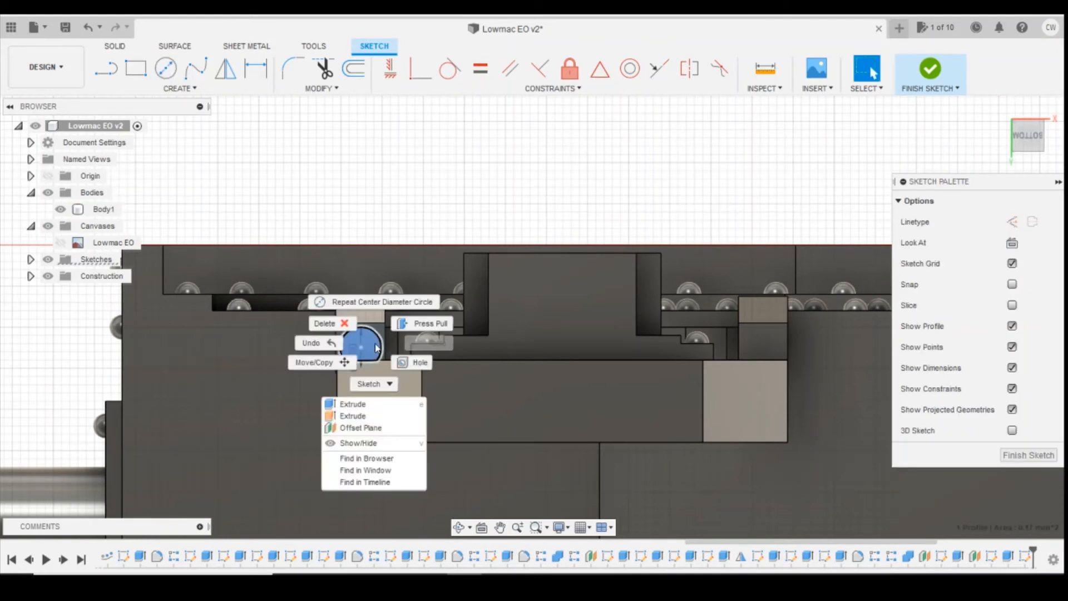
pyautogui.click(370, 415)
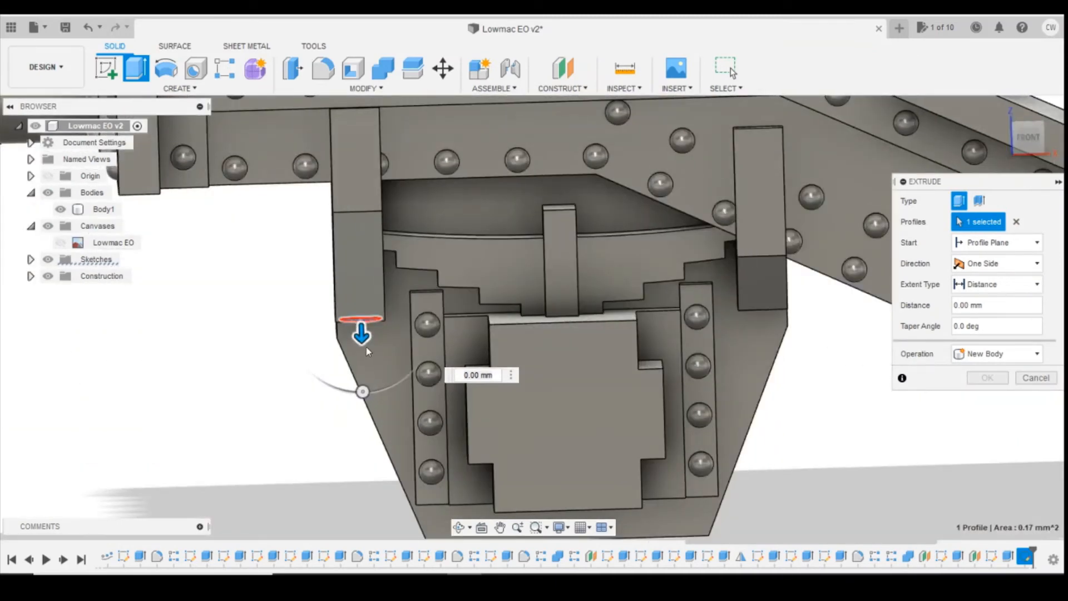
pyautogui.moveTo(362, 334); pyautogui.dragTo(359, 389)
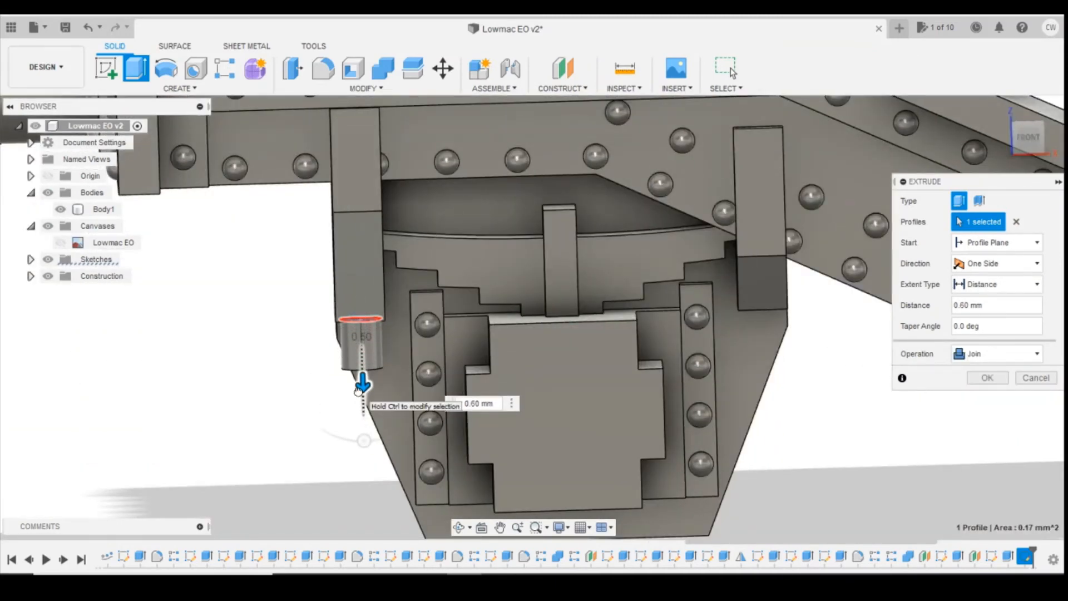
pyautogui.moveTo(1021, 127); pyautogui.dragTo(1021, 114)
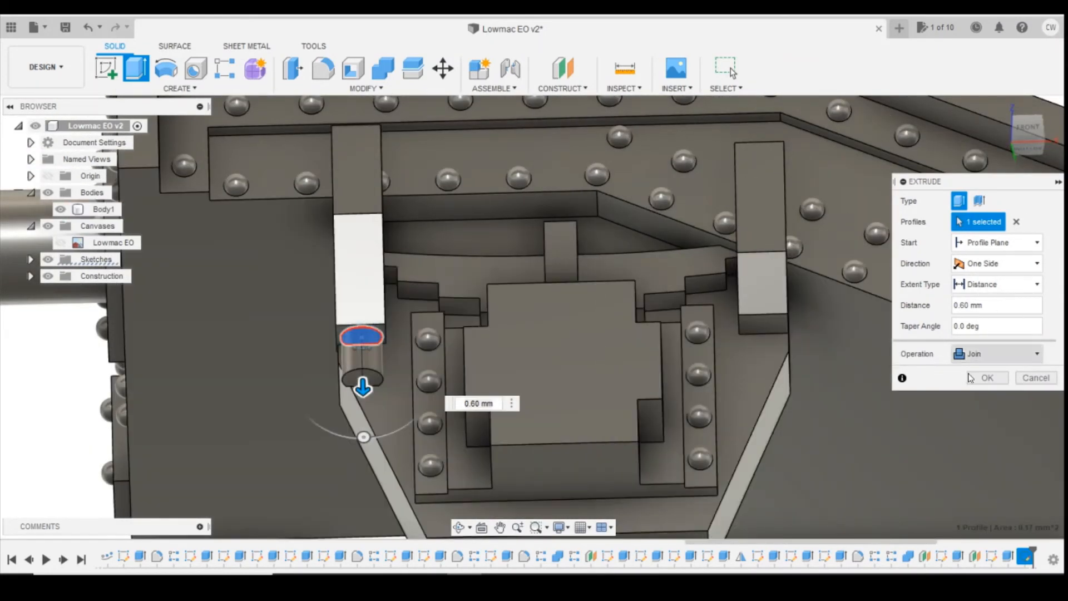
pyautogui.click(987, 378)
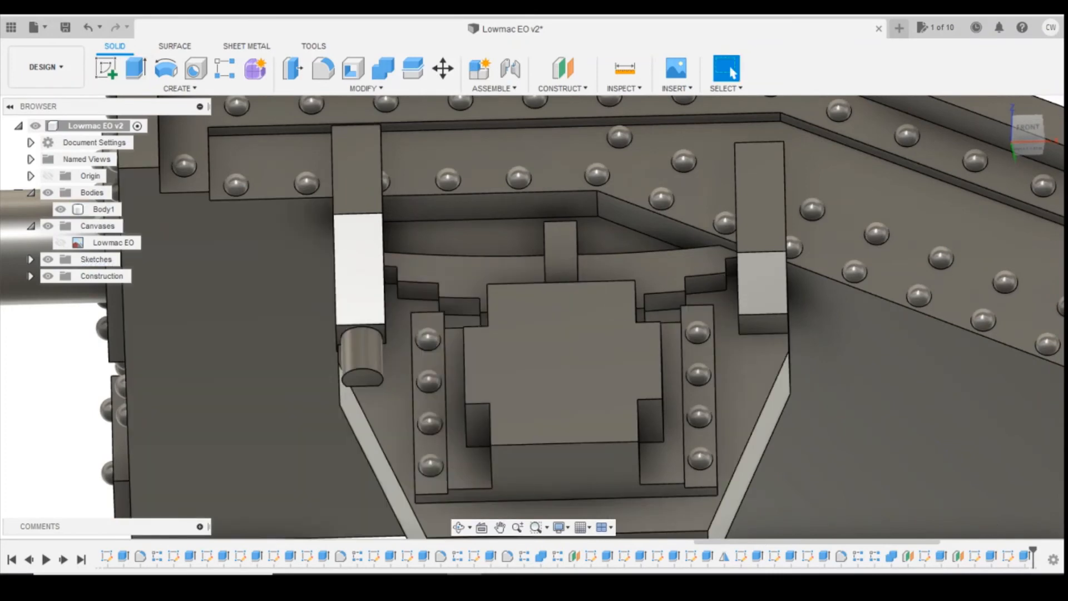
# Reopen the peg's sketch and set the circle's diameter to 0.4 mm
pyautogui.rightClick(1008, 555)
pyautogui.click(995, 460)
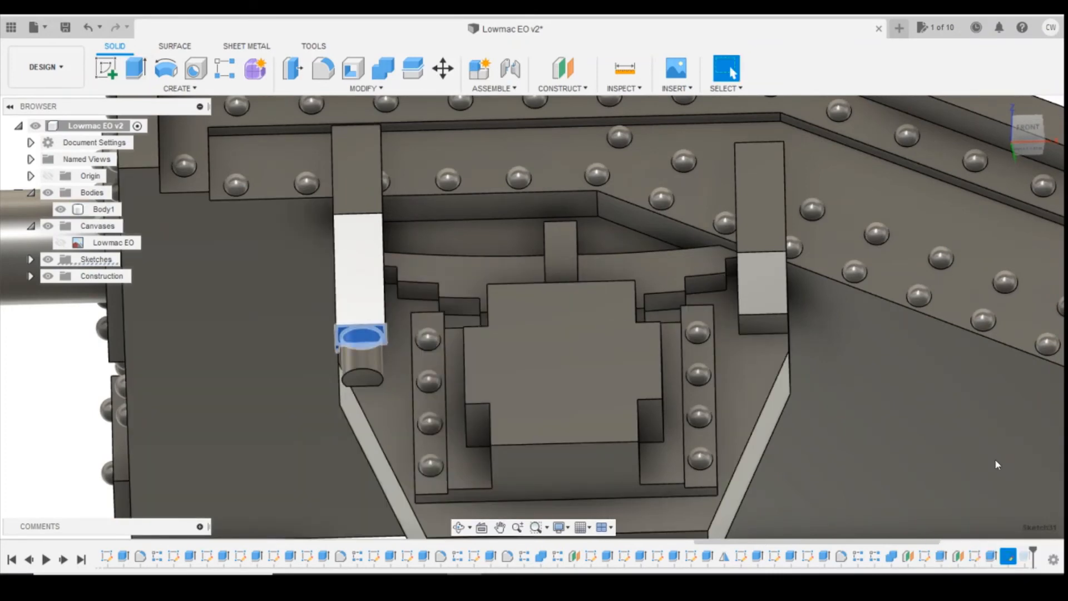
pyautogui.doubleClick(353, 352)
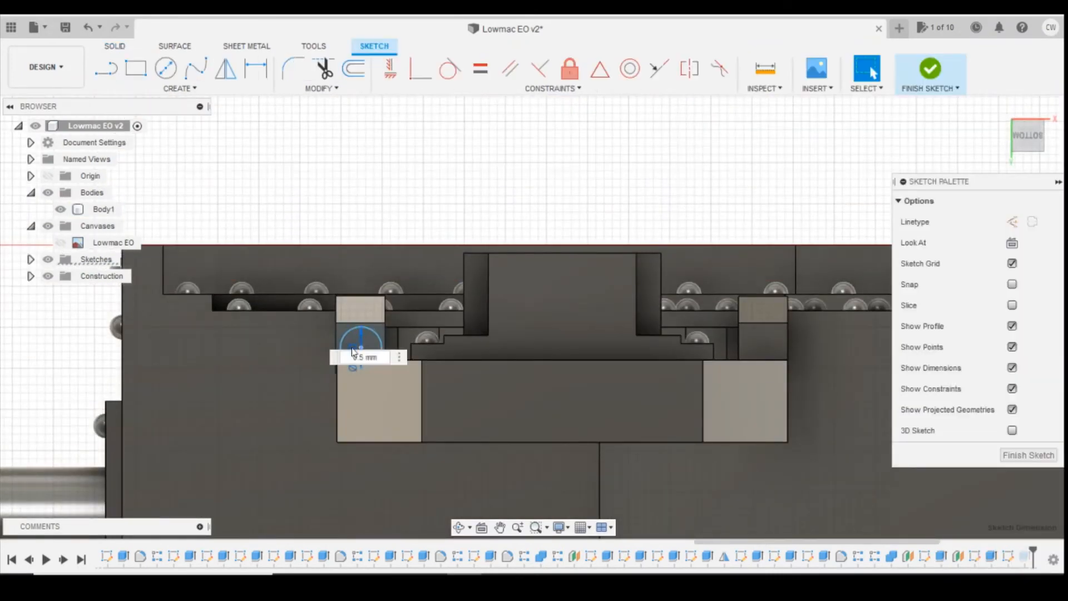
pyautogui.write('1.4')
pyautogui.press('Return')
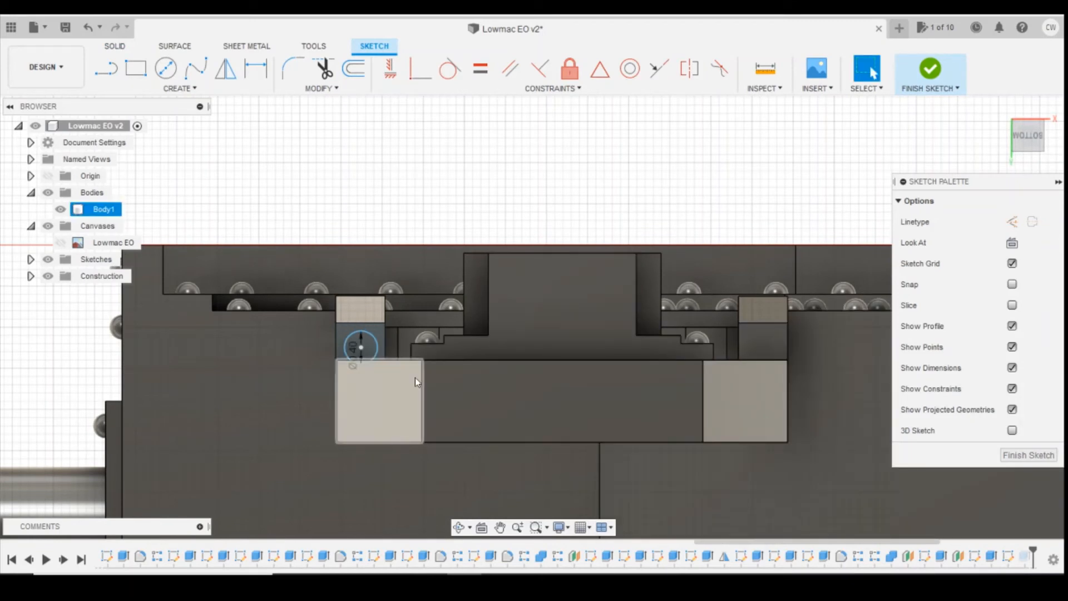
# Dimension the circle's centre 0.3 mm from the front edge of the bracket's underside
pyautogui.press('d')
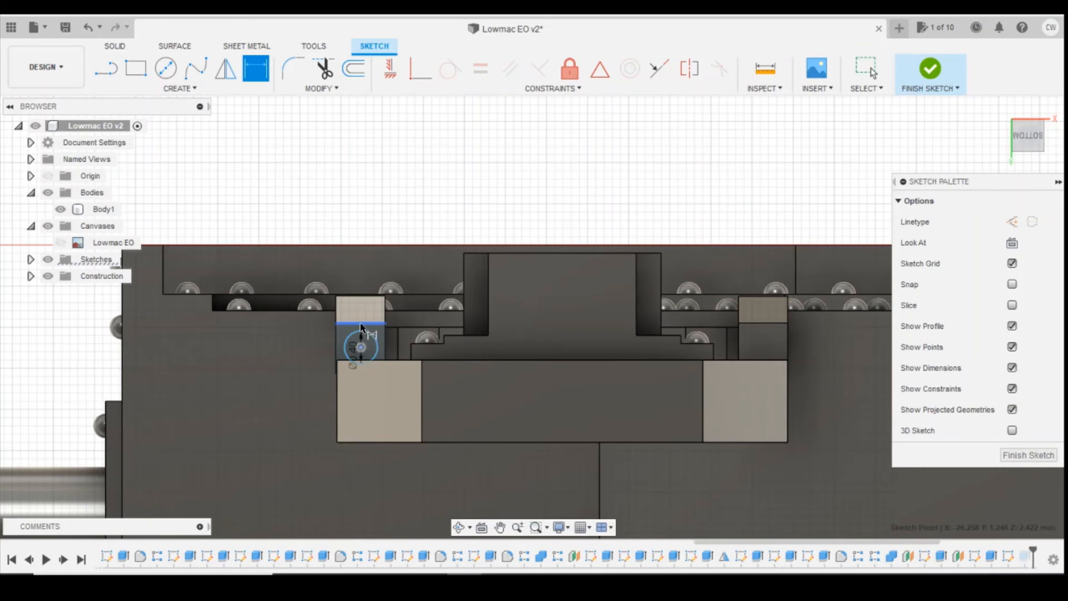
pyautogui.click(360, 323)
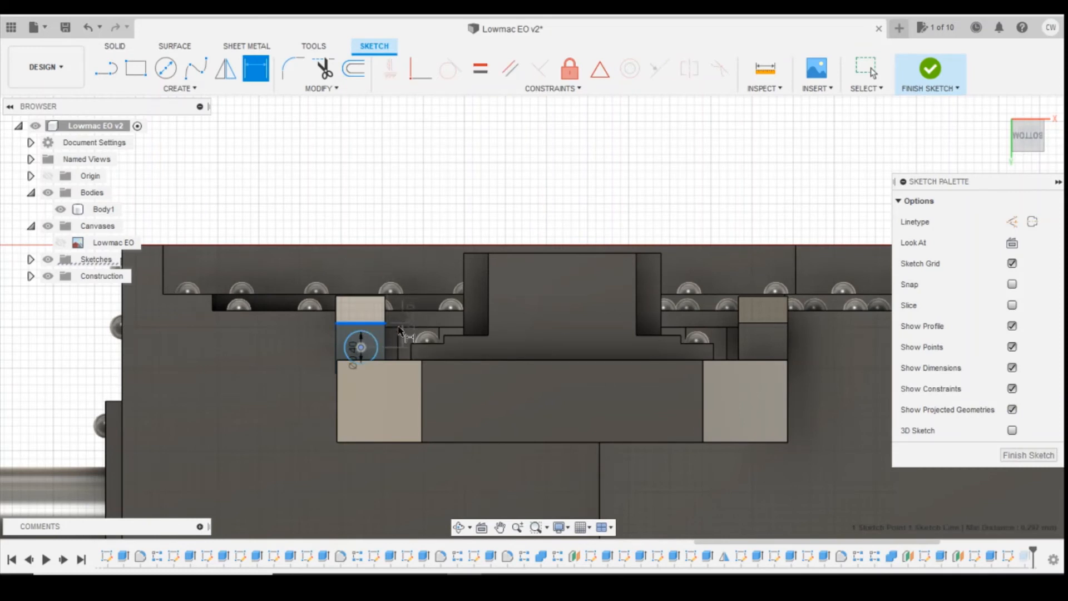
pyautogui.click(293, 334)
pyautogui.write('0.3')
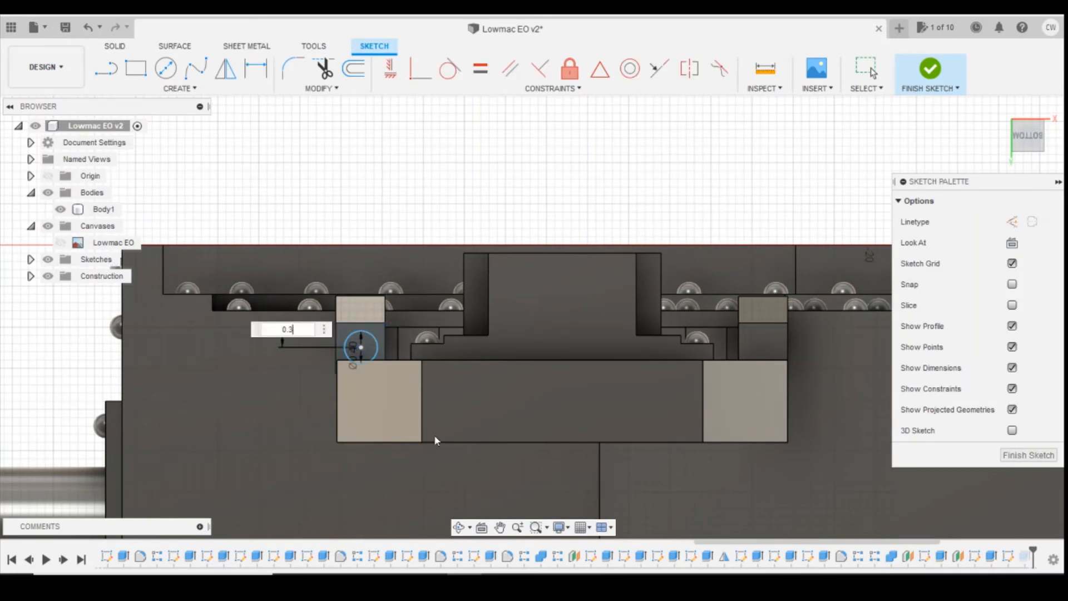
pyautogui.press('Return')
pyautogui.press('Escape')
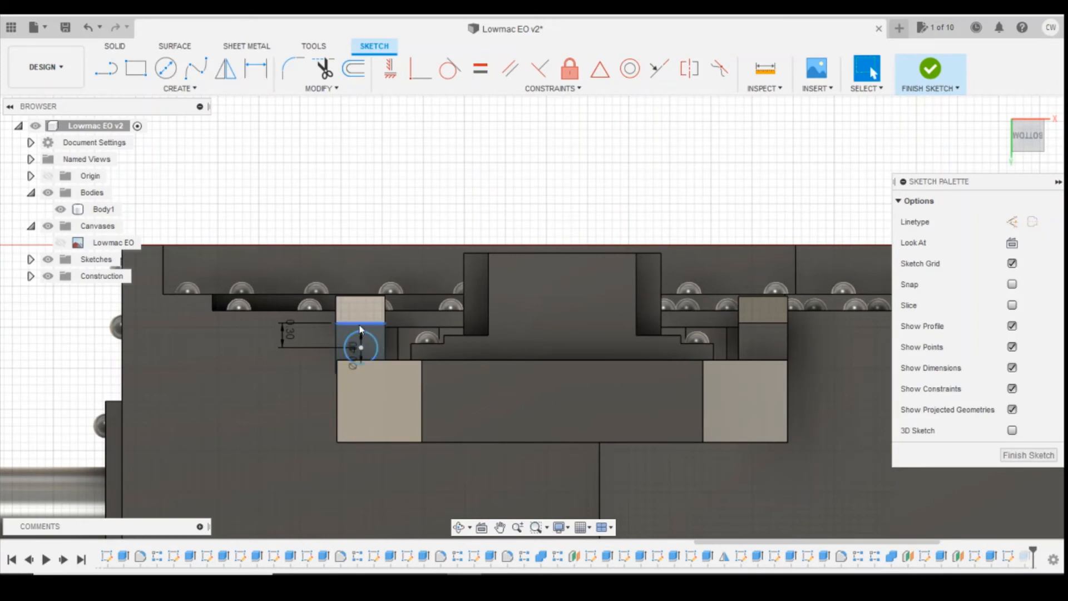
# Dimension the circle's centre 0.3 mm from the bracket's outer side edge and finish the sketch
pyautogui.click(363, 323)
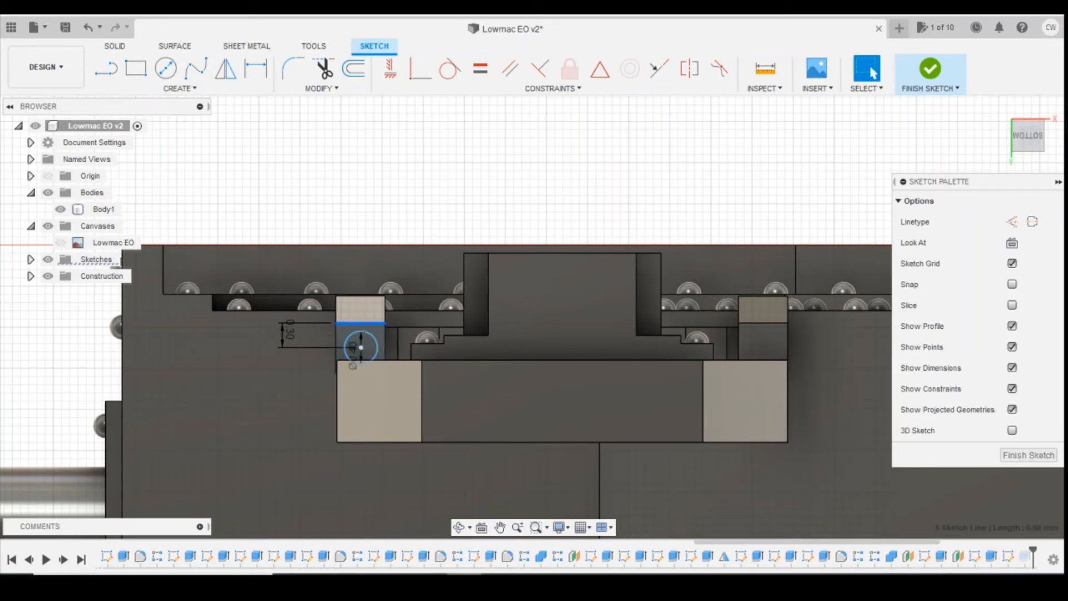
pyautogui.press('d')
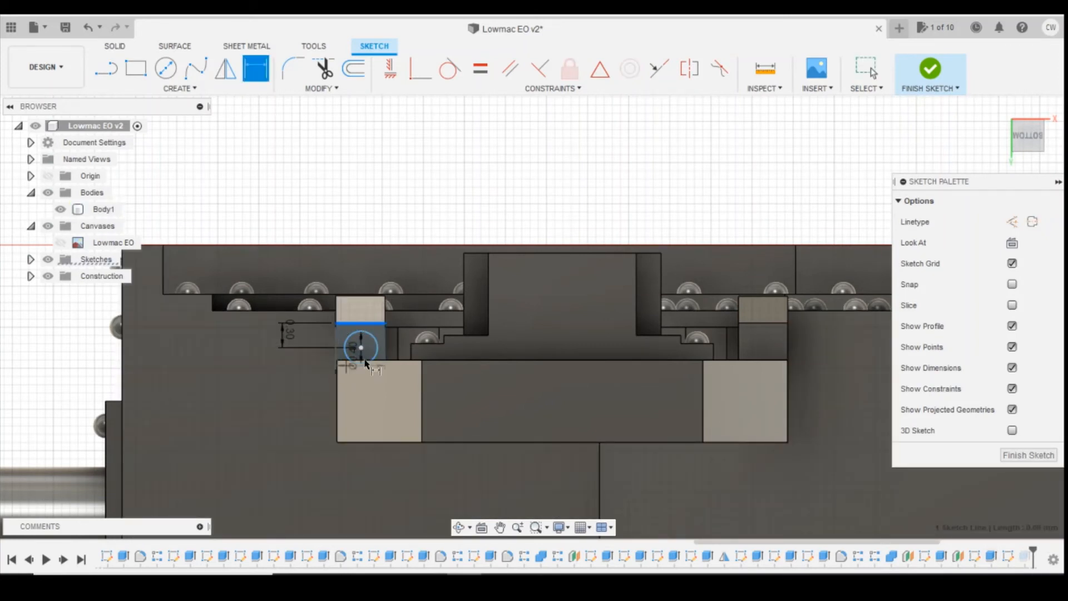
pyautogui.click(361, 347)
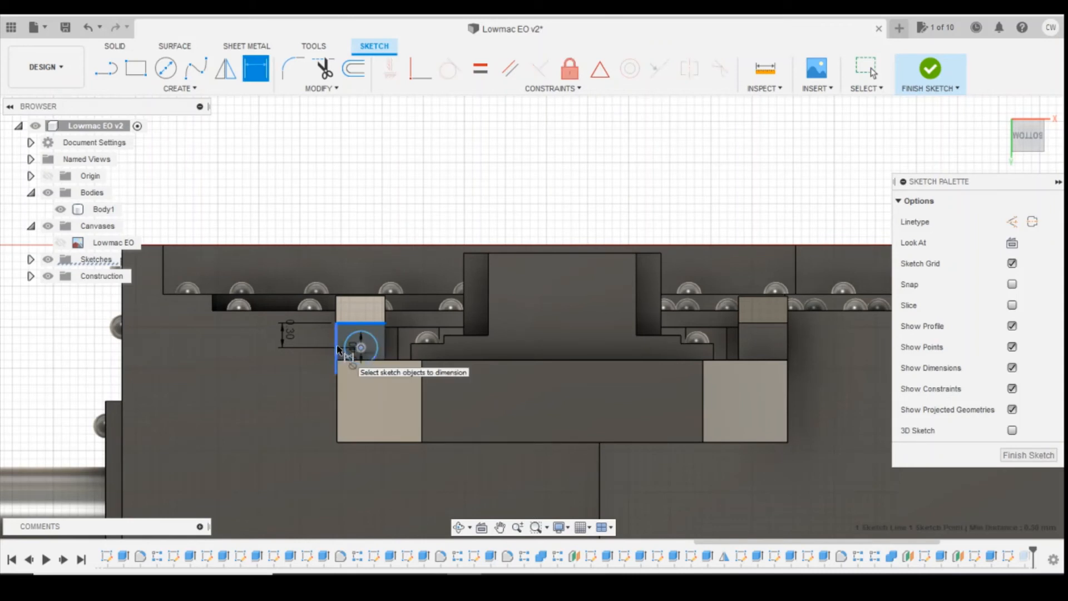
pyautogui.click(363, 188)
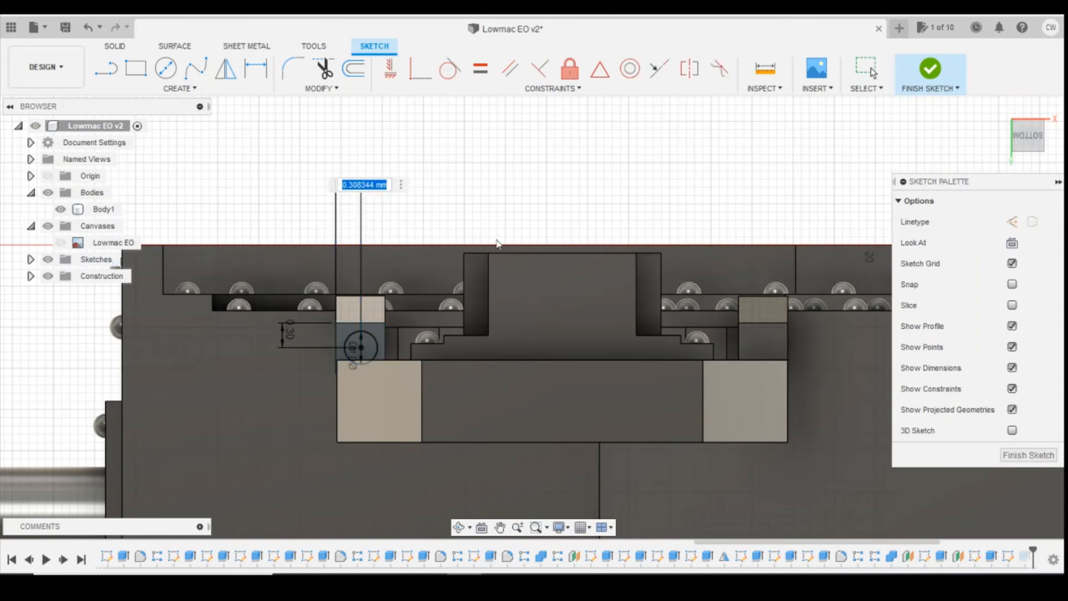
pyautogui.write('0.3')
pyautogui.press('Return')
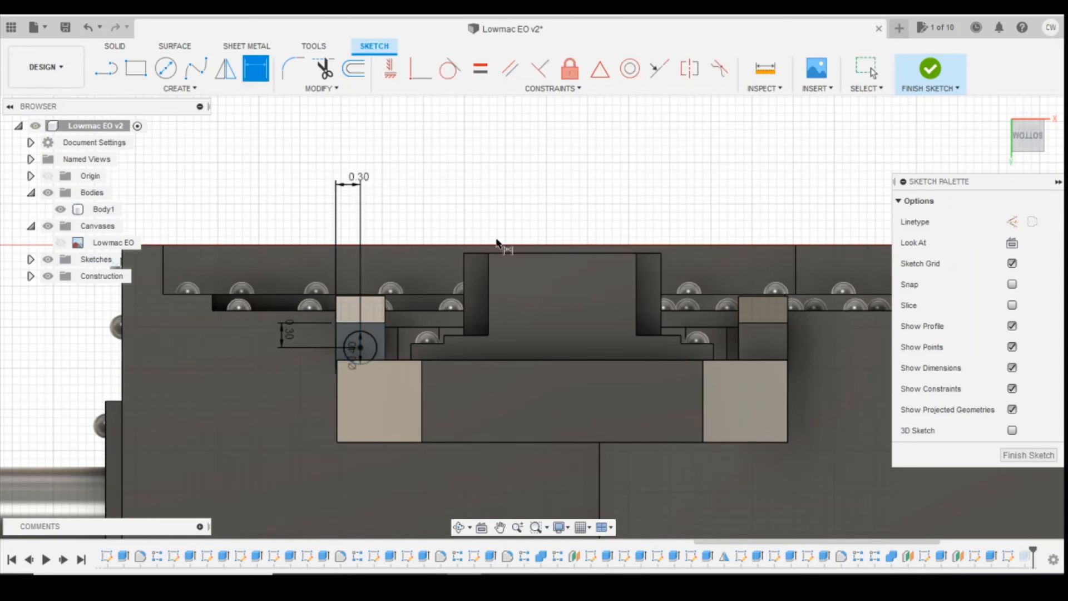
pyautogui.click(928, 70)
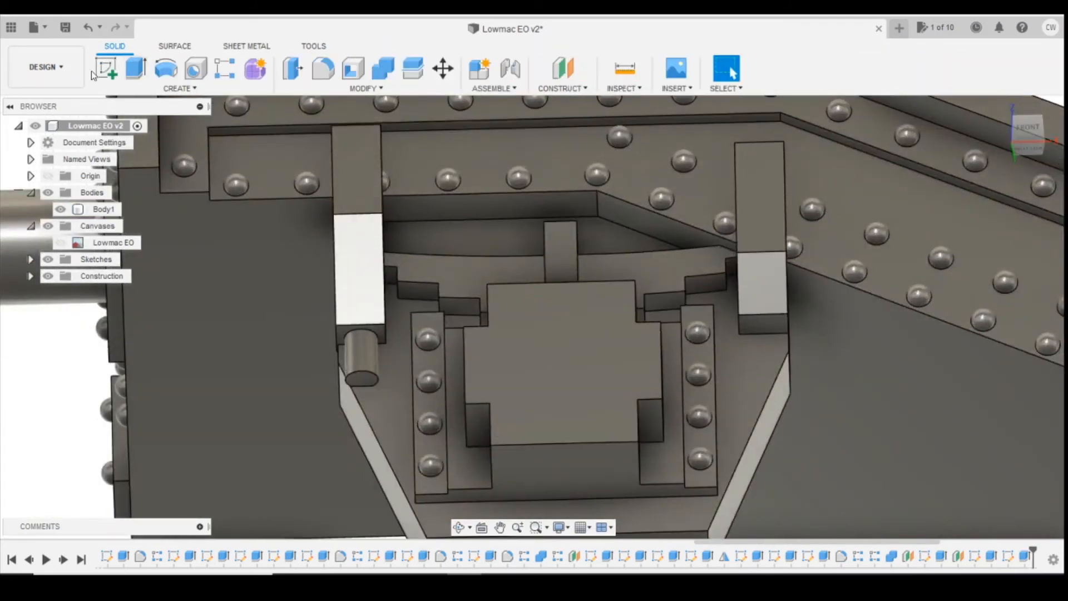
# Start a sketch on the underside of the second bracket and draw a 0.4 mm diameter circle on it
pyautogui.click(96, 71)
pyautogui.click(763, 324)
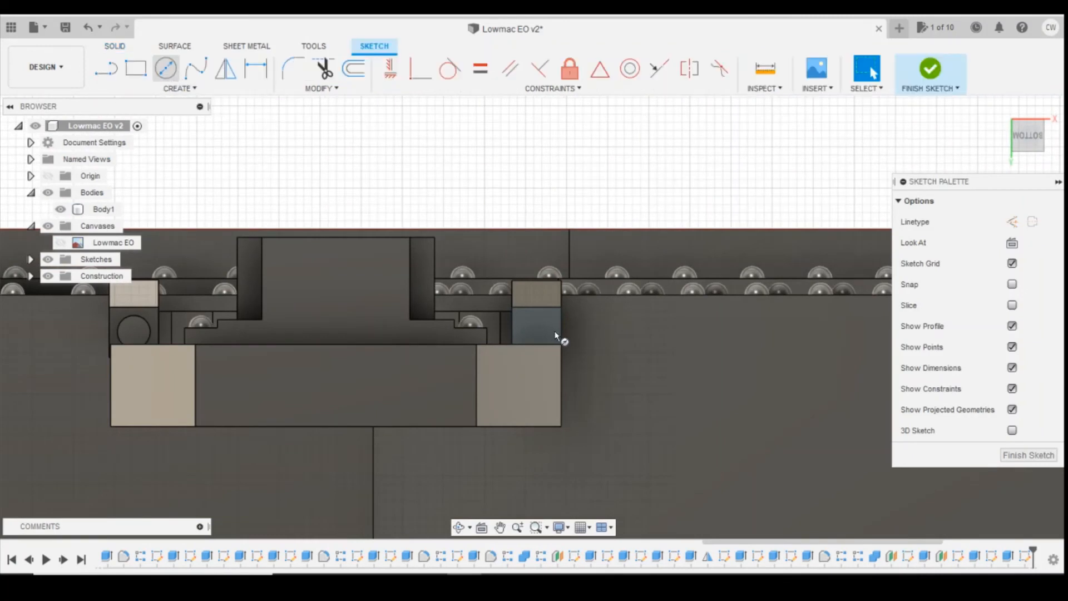
pyautogui.click(535, 331)
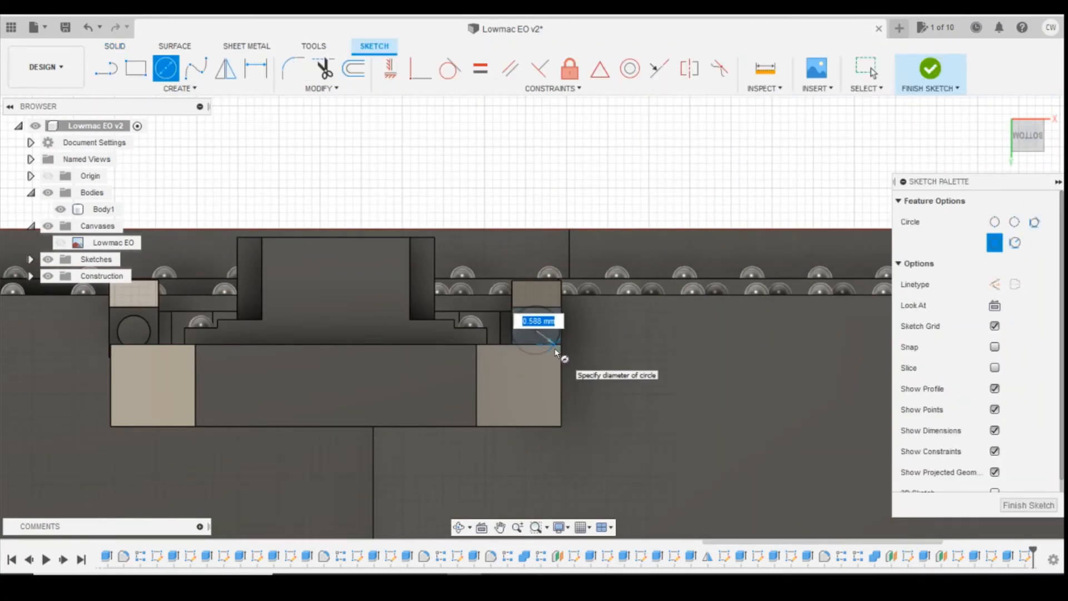
pyautogui.write('0.4')
pyautogui.press('Return')
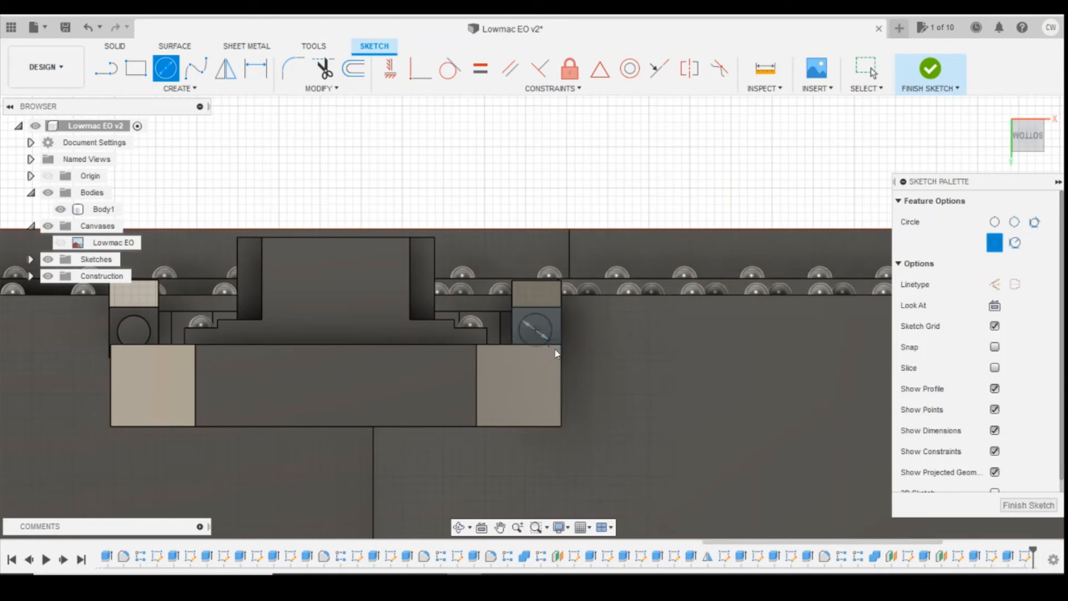
pyautogui.press('Escape')
# Dimension the second circle's centre 0.3 mm from the front edge of the second bracket's underside
pyautogui.press('d')
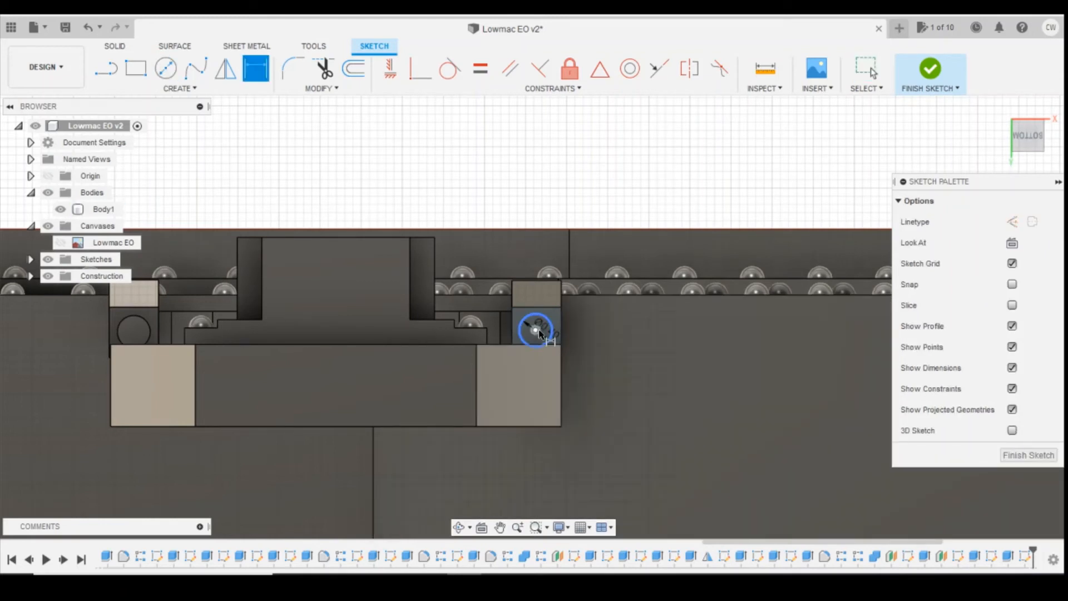
pyautogui.click(541, 313)
pyautogui.click(597, 327)
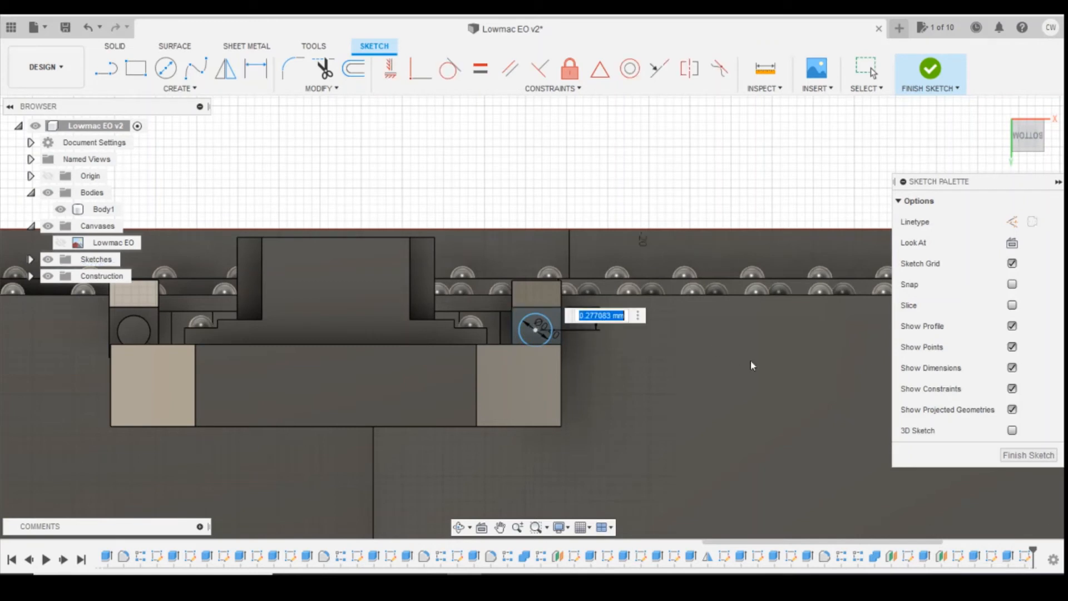
pyautogui.write('0.3')
pyautogui.press('Return')
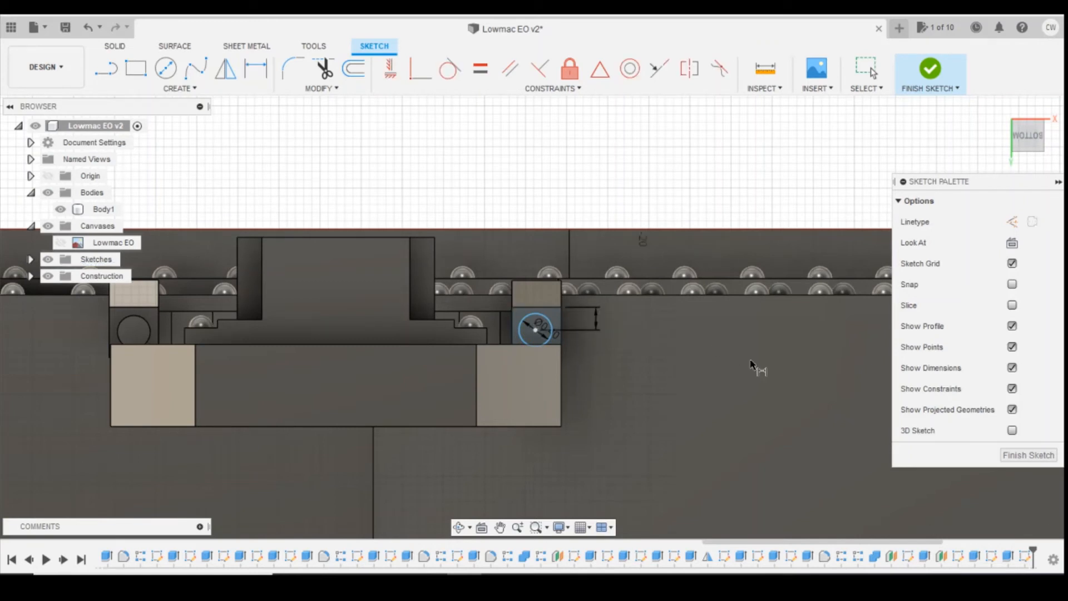
# Dimension the second circle's centre 0.3 mm from the outer side edge of the second bracket's underside
pyautogui.click(535, 332)
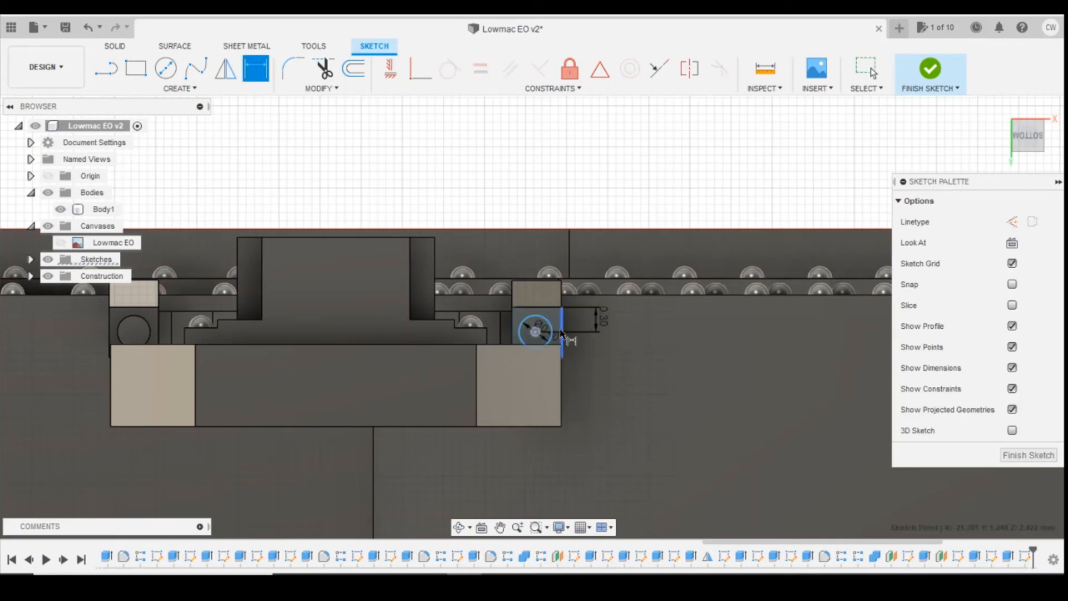
pyautogui.click(560, 334)
pyautogui.click(664, 221)
pyautogui.write('0')
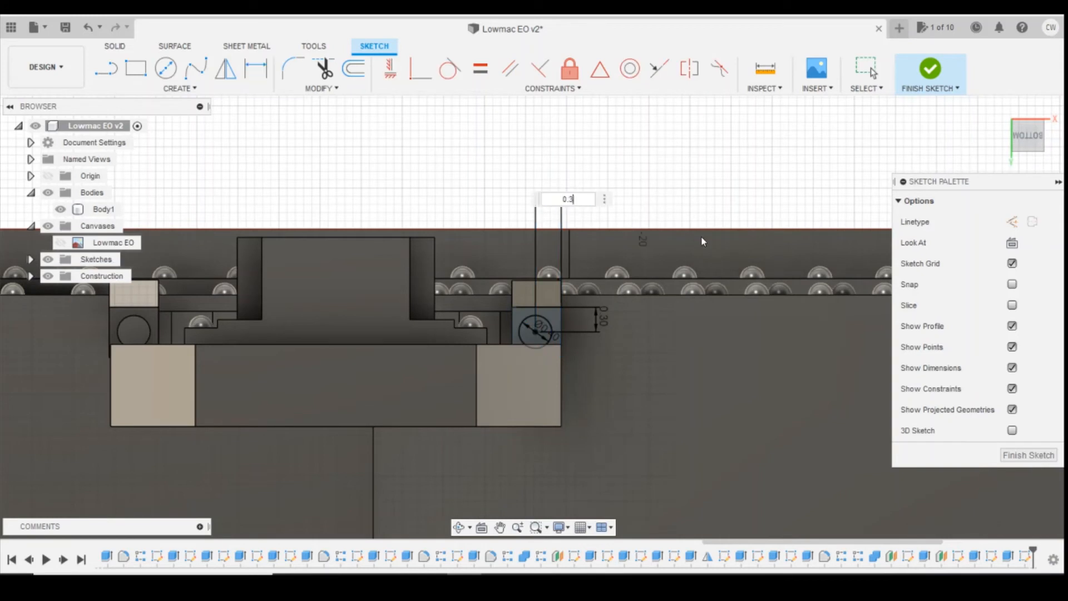
pyautogui.write('.3')
pyautogui.press('Return')
pyautogui.press('Escape')
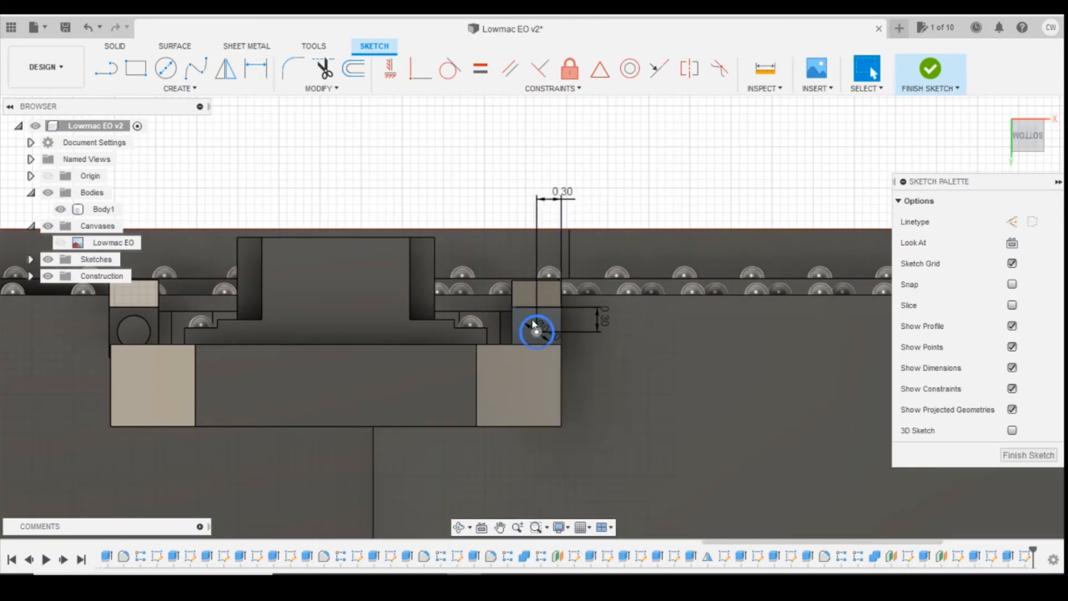
# Extrude the second circle 0.6 mm downward as a round peg joined to the body
pyautogui.click(527, 339)
pyautogui.rightClick(528, 339)
pyautogui.click(531, 396)
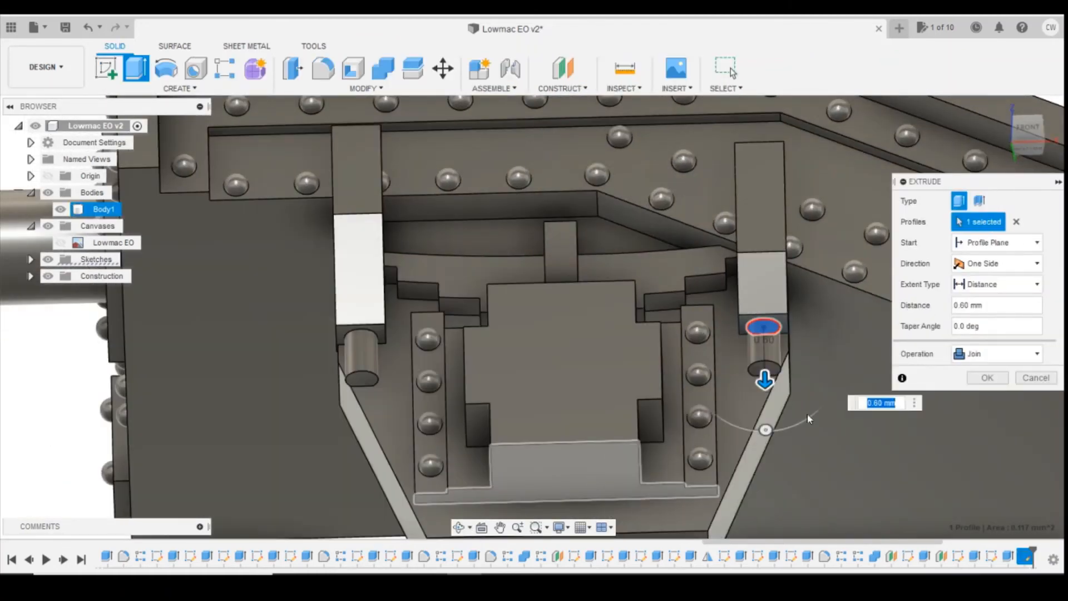
pyautogui.click(987, 378)
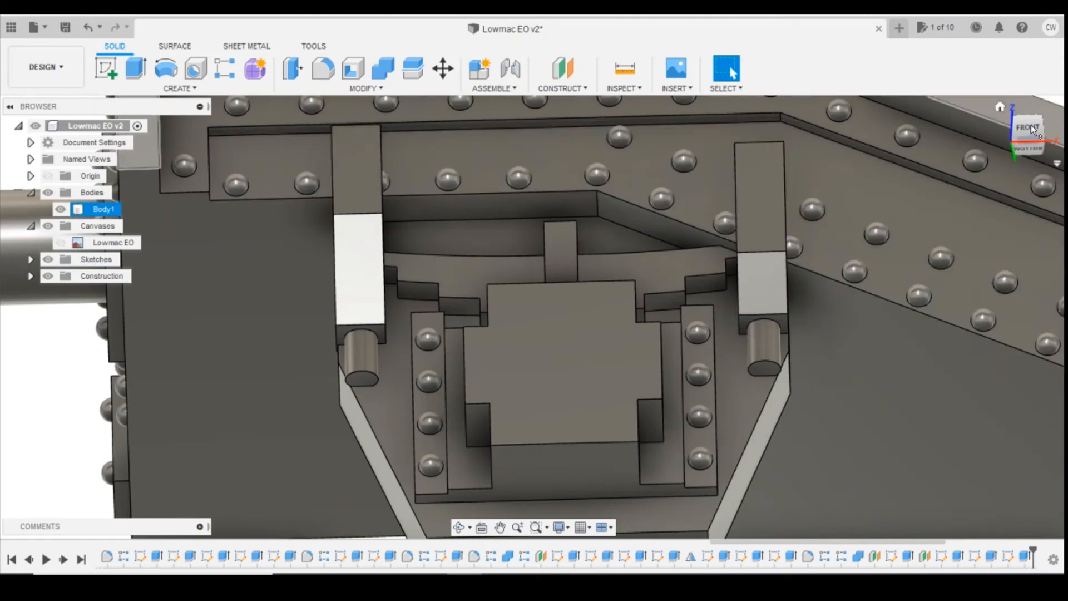
# Undo the last two operations and close the open sketch
pyautogui.moveTo(1029, 129); pyautogui.dragTo(1035, 170)
pyautogui.hotkey('ctrl', 'z')
pyautogui.hotkey('ctrl', 'z')
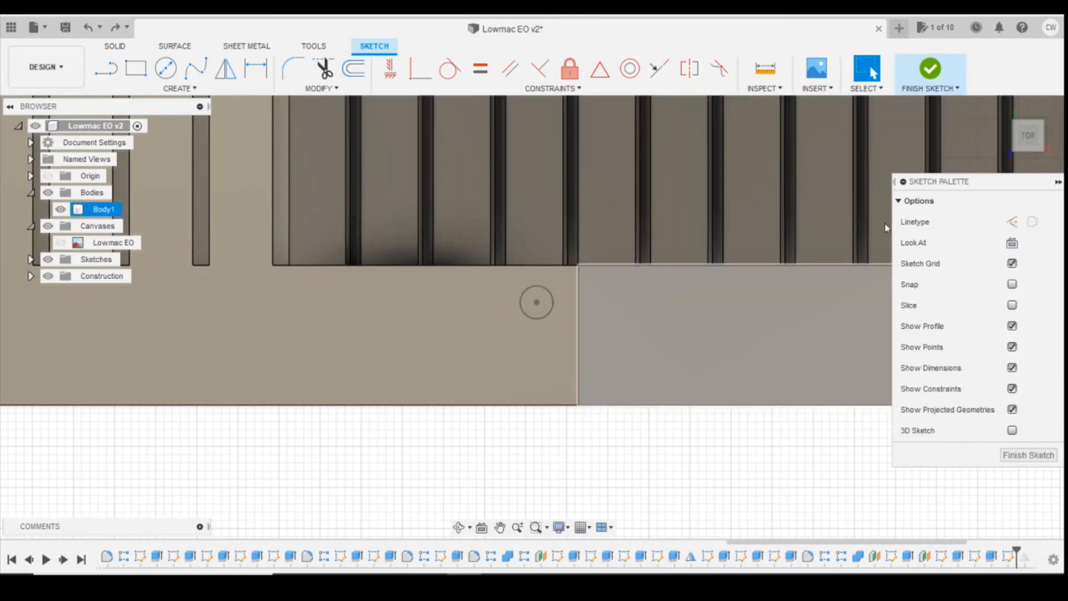
pyautogui.click(928, 77)
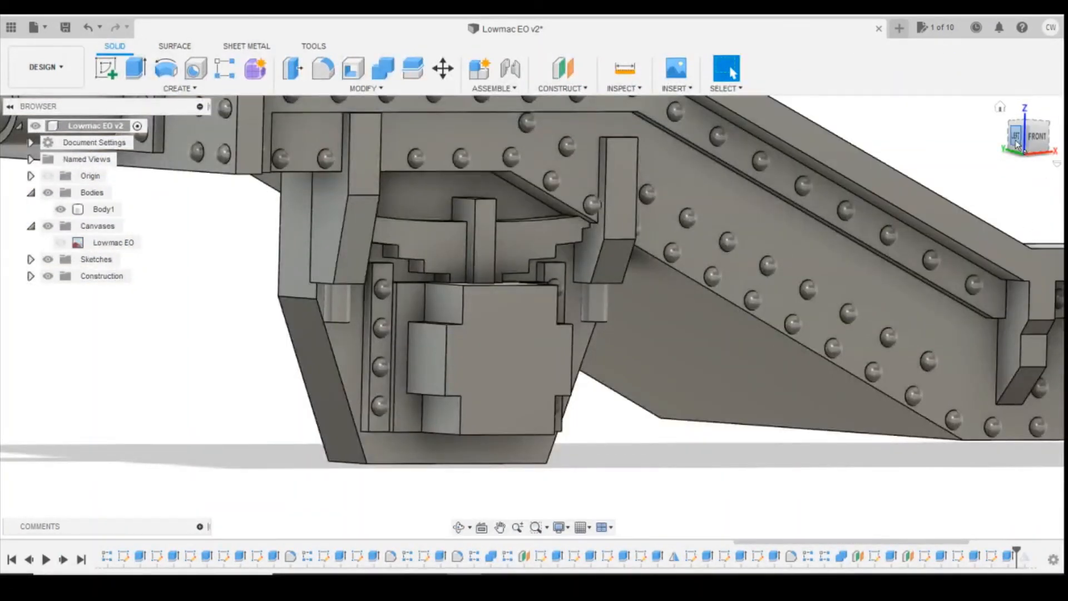
# Start a sketch on the rear face of the tapered plate behind the axlebox
pyautogui.click(1017, 139)
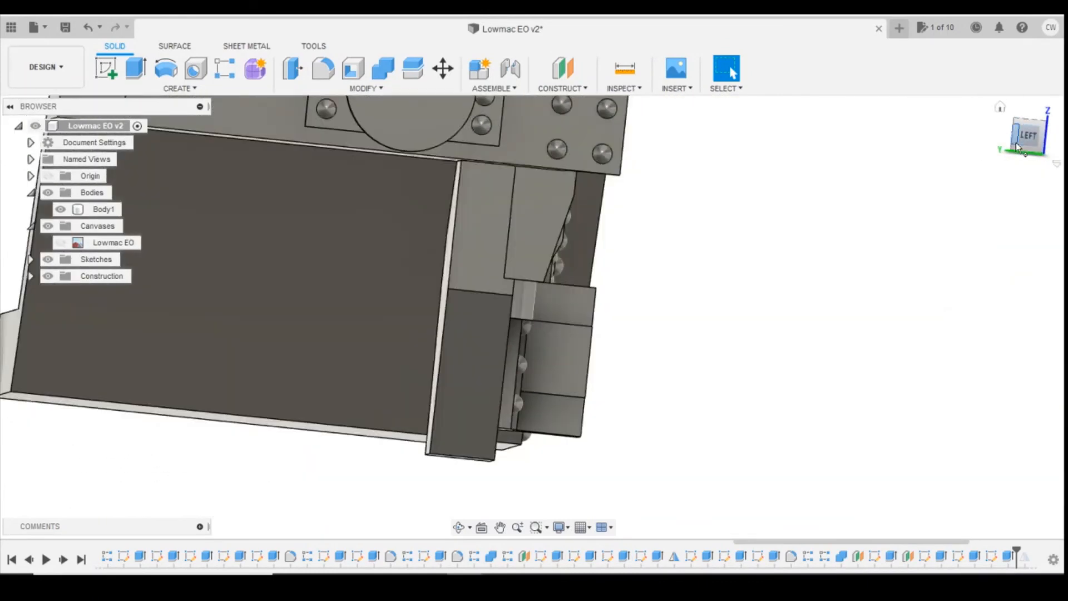
pyautogui.moveTo(1016, 143); pyautogui.dragTo(1042, 139)
pyautogui.click(1018, 134)
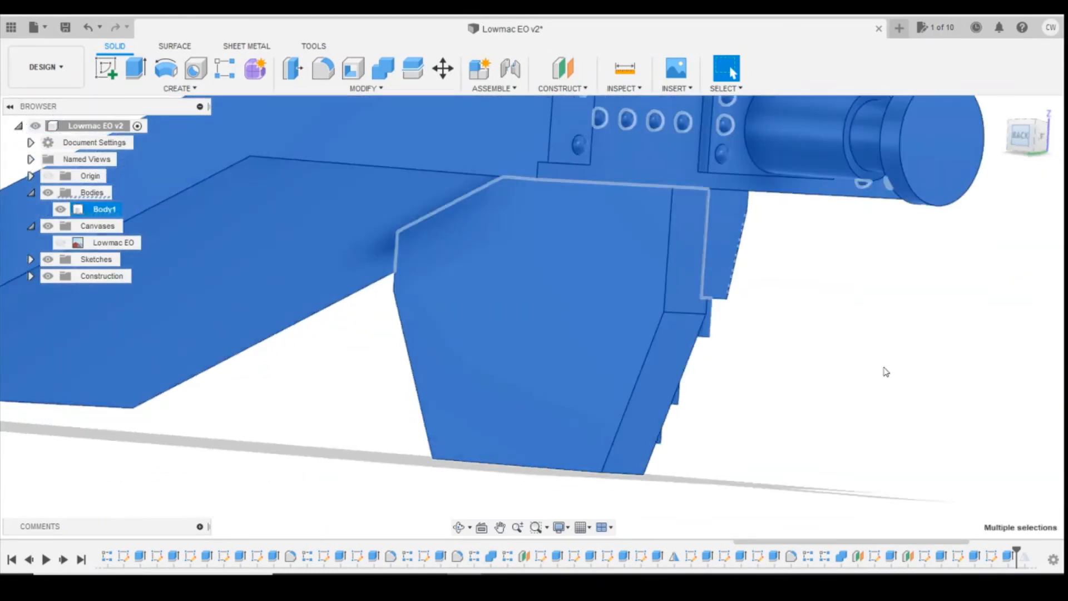
pyautogui.click(928, 419)
pyautogui.click(107, 69)
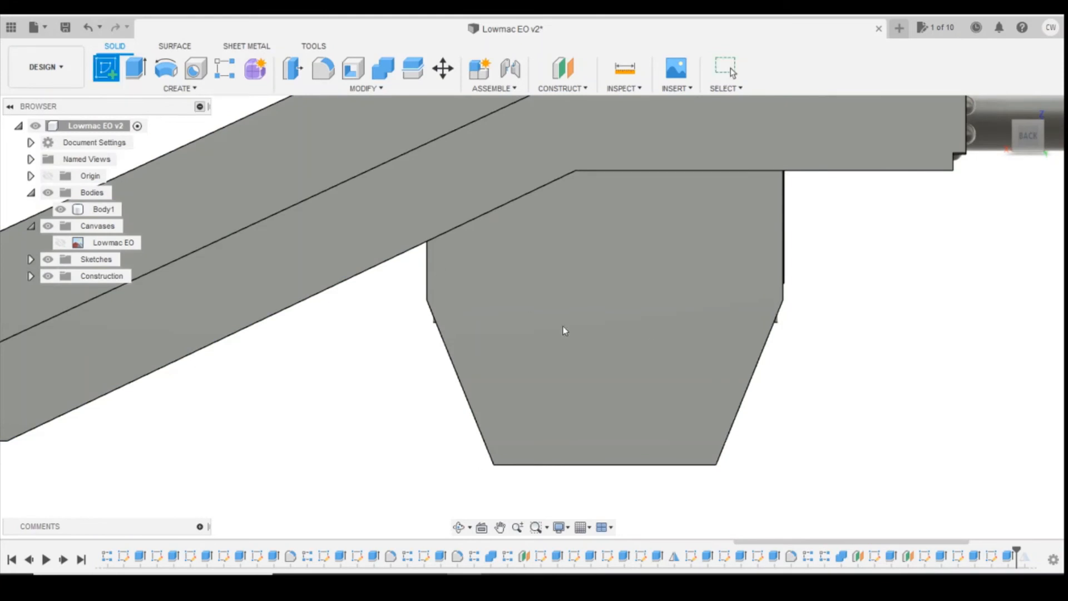
pyautogui.click(643, 279)
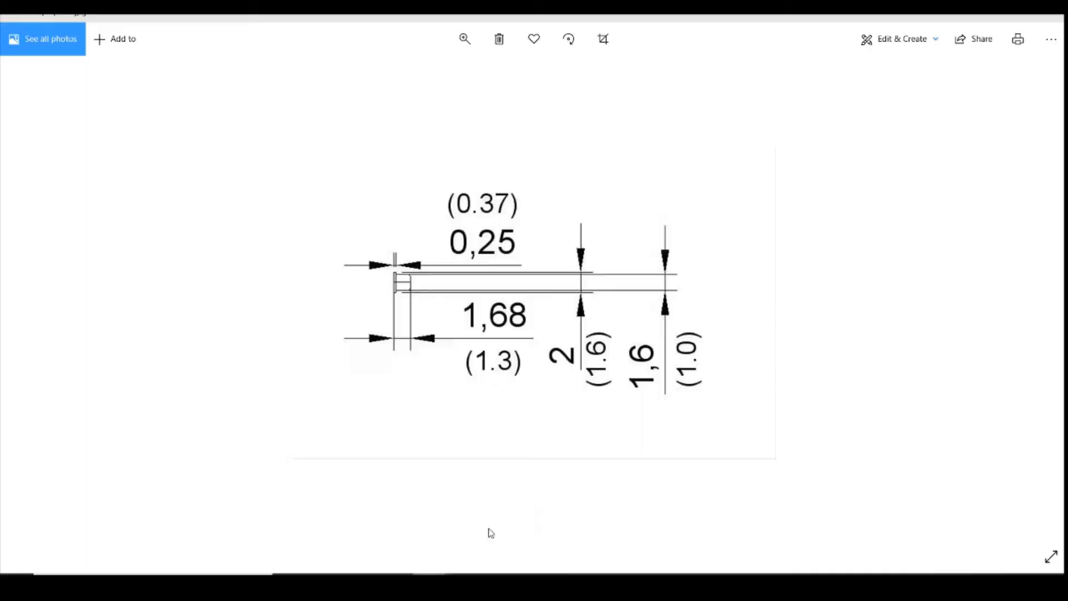
# Consult the pinpoint bearing drawing and sketch a 1.8 mm diameter circle on the plate's rear face, above the middle of its bottom edge
pyautogui.click(490, 529)
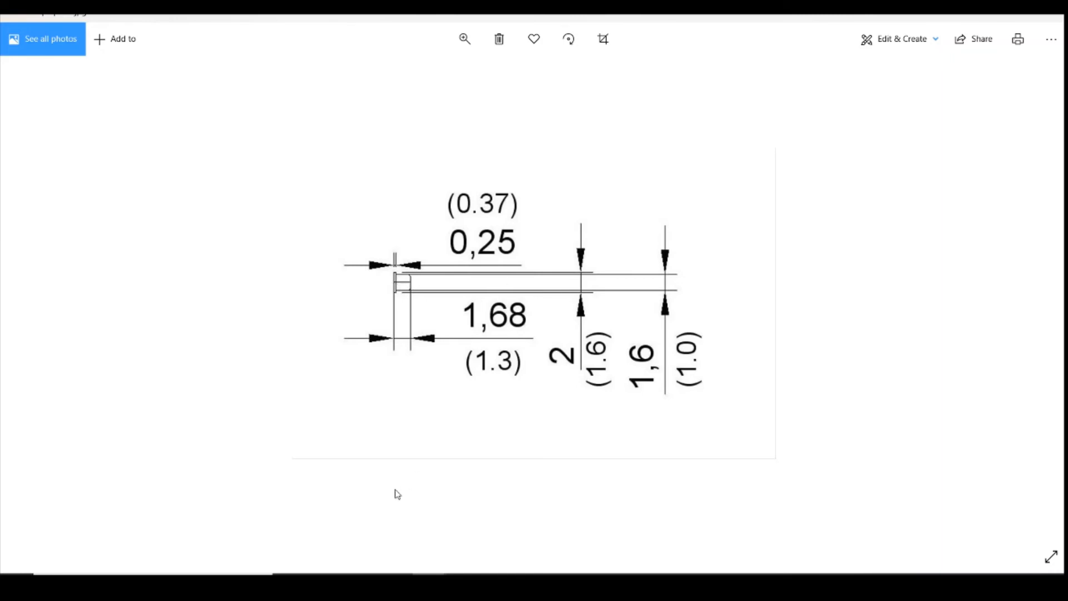
pyautogui.hotkey('alt', 'Tab')
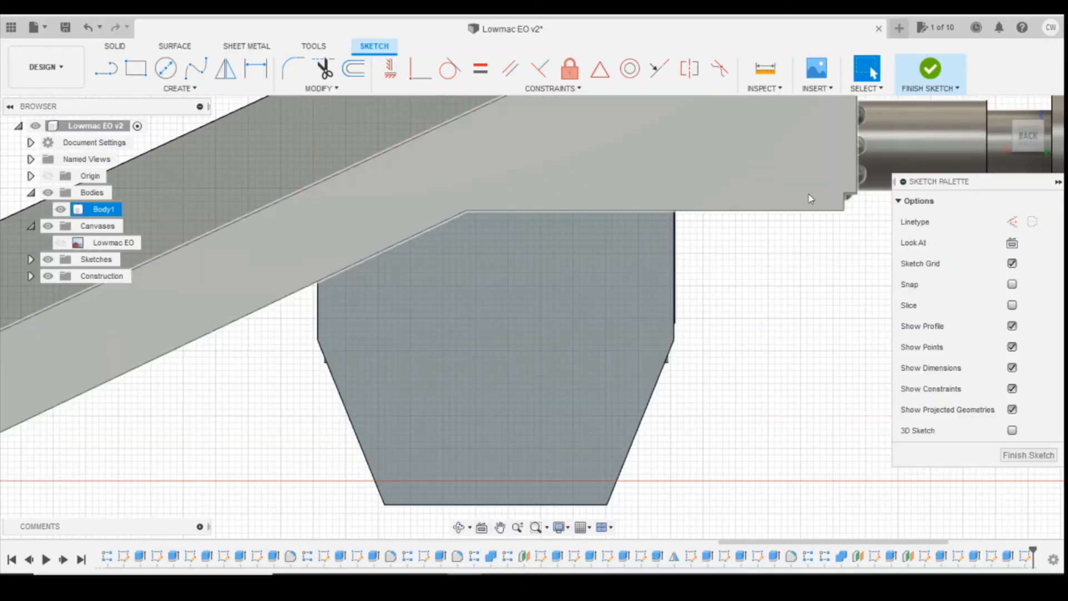
pyautogui.click(171, 74)
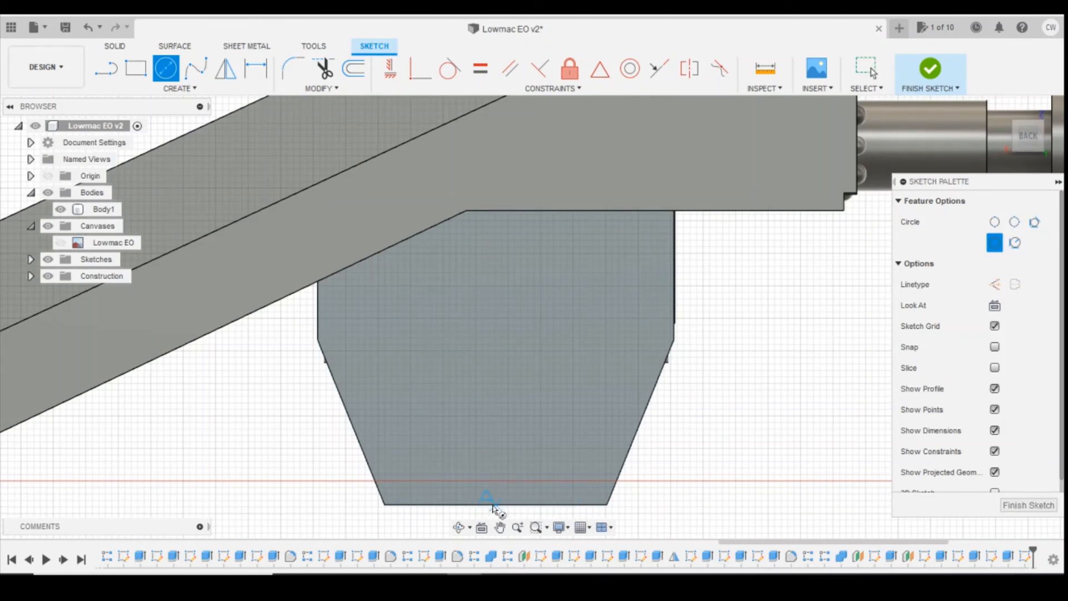
pyautogui.click(495, 382)
pyautogui.write('1.8')
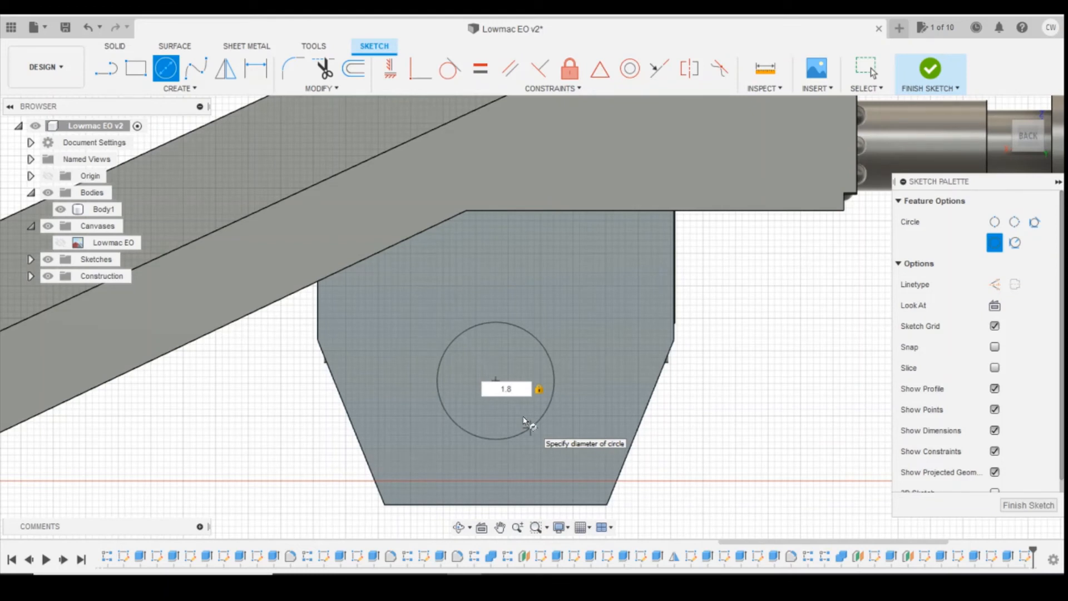
pyautogui.press('Return')
pyautogui.press('Escape')
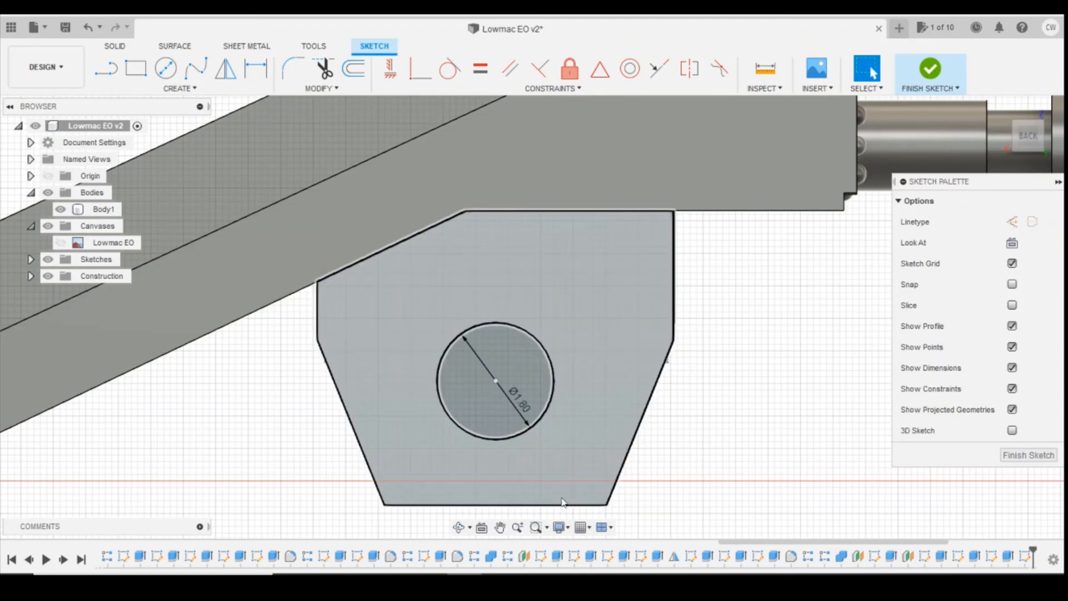
# Dimension the circle's centre 1.65 mm above the plate's bottom edge
pyautogui.press('d')
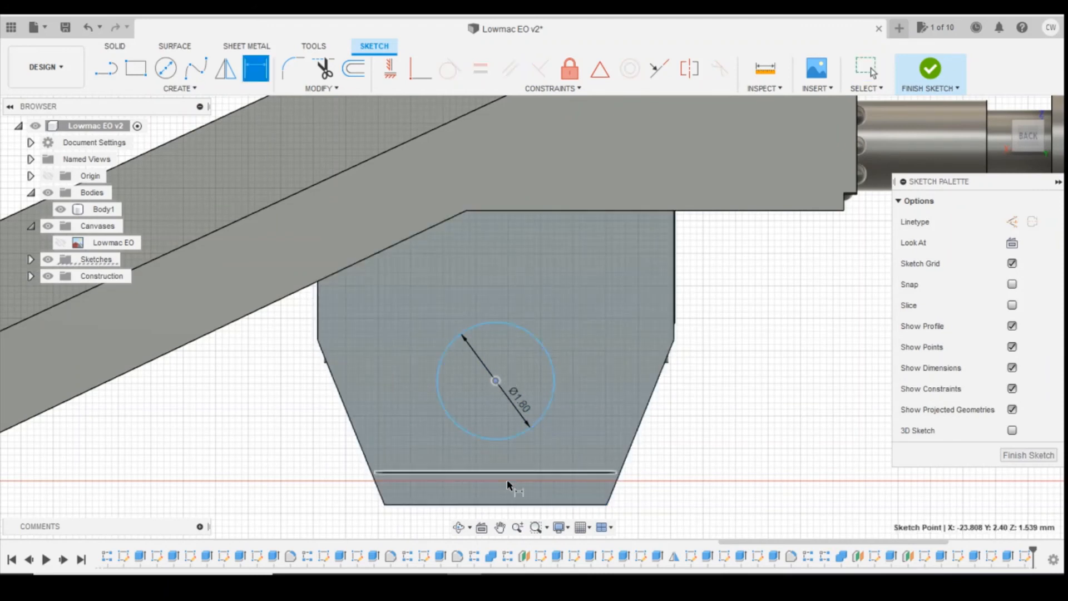
pyautogui.click(503, 504)
pyautogui.click(495, 381)
pyautogui.click(569, 436)
pyautogui.write('1')
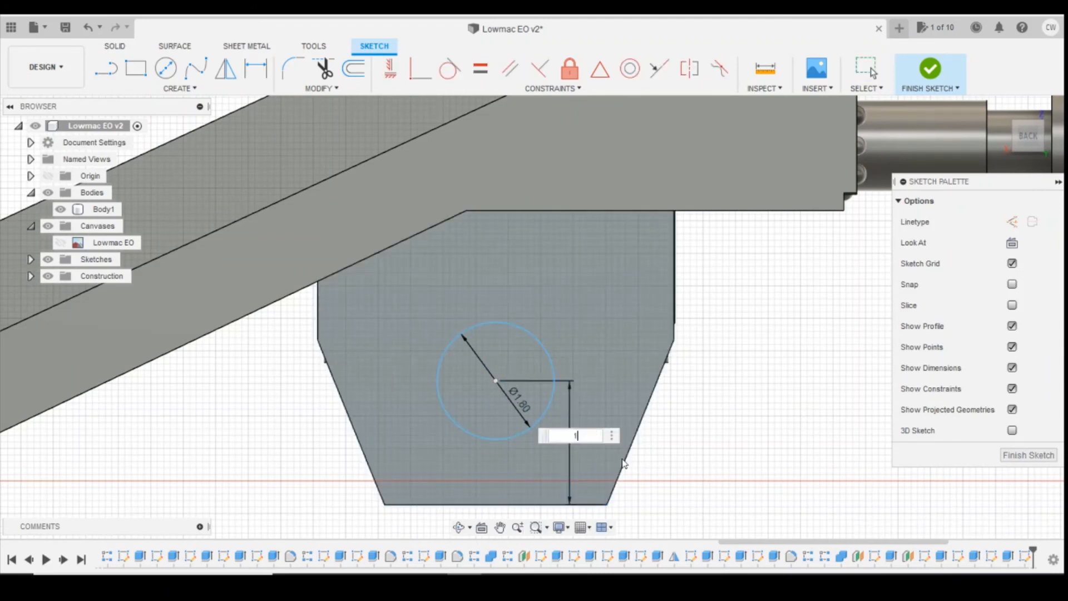
pyautogui.write('.65')
pyautogui.press('Return')
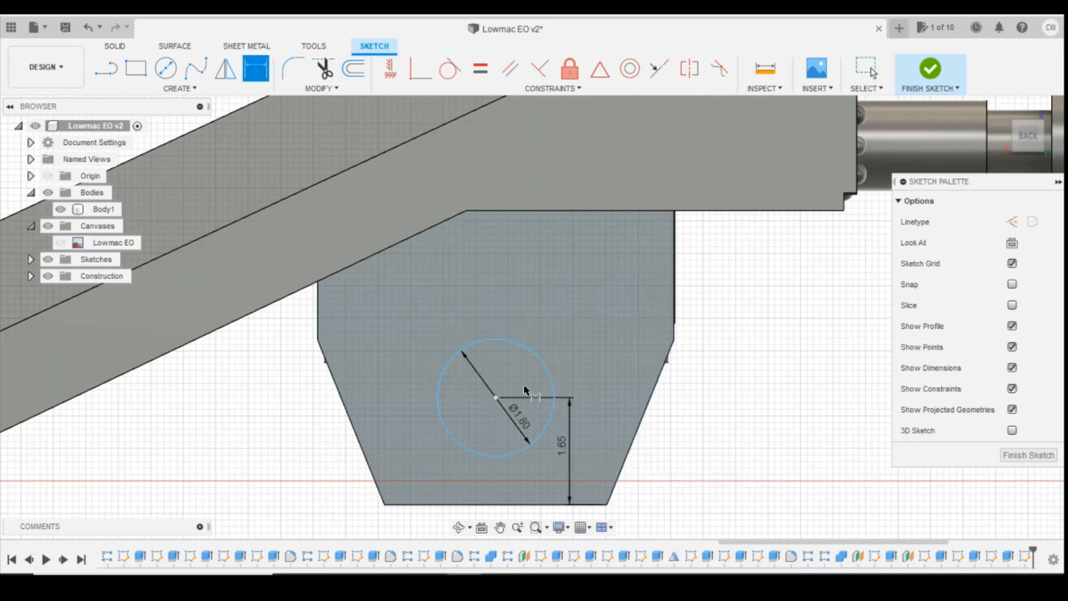
# Lock the 1.8 mm circle in place with a Fix constraint
pyautogui.click(600, 69)
pyautogui.click(569, 69)
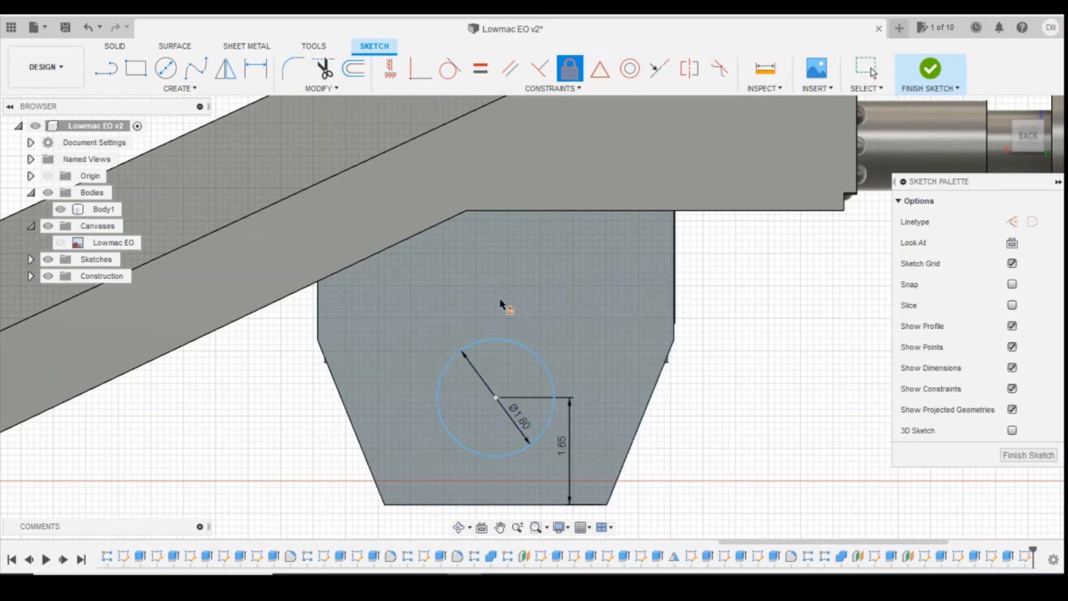
pyautogui.click(525, 350)
pyautogui.press('Escape')
# Check the pinpoint bearing drawing and cut the circle 1.5 mm deep from the plate's rear face towards the axlebox
pyautogui.click(515, 379)
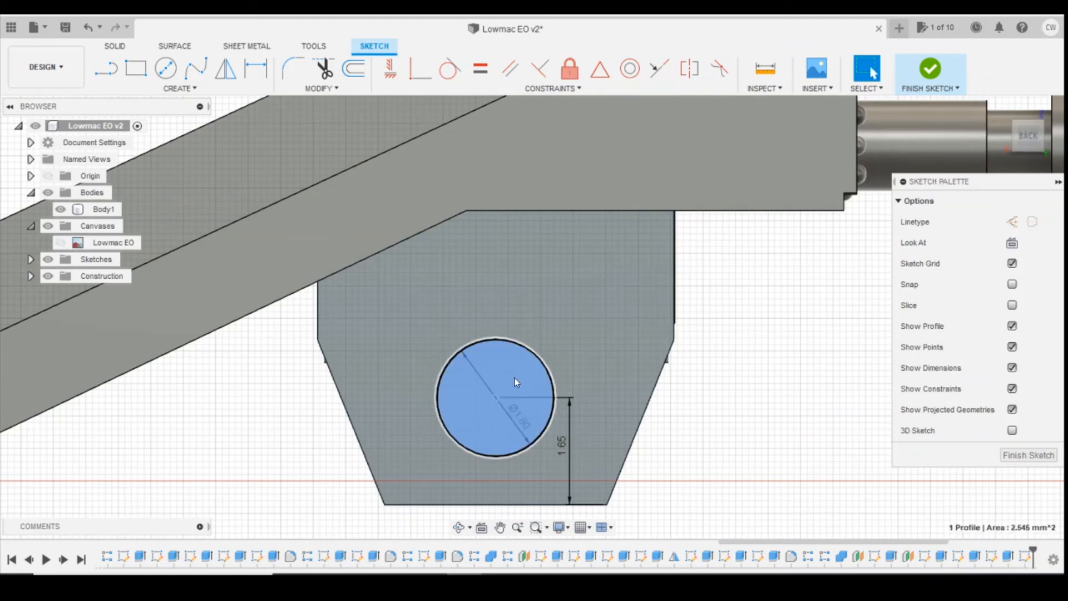
pyautogui.rightClick(515, 378)
pyautogui.click(498, 442)
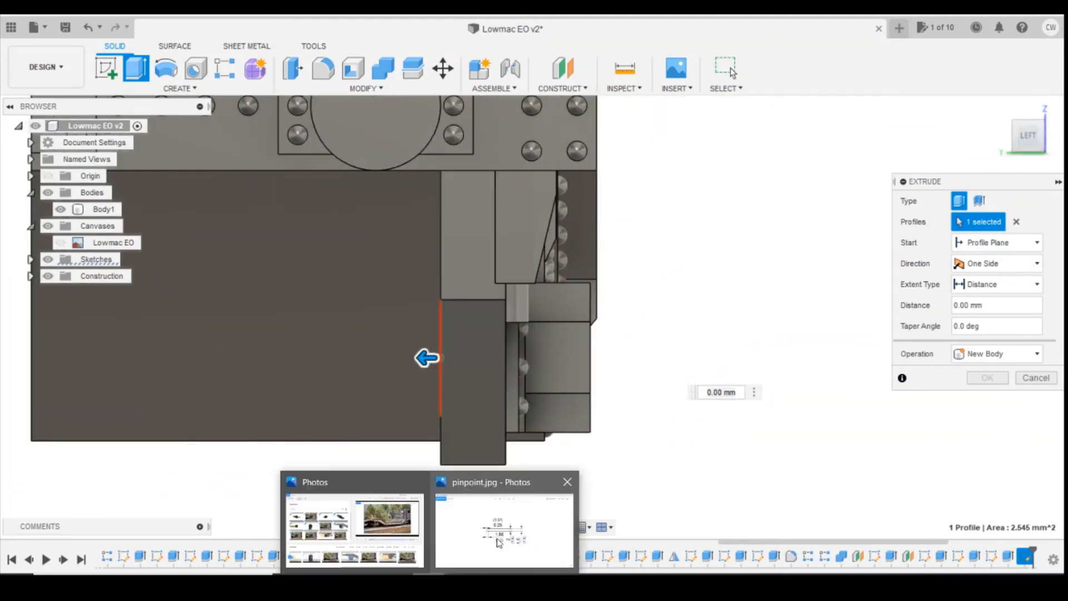
pyautogui.click(509, 526)
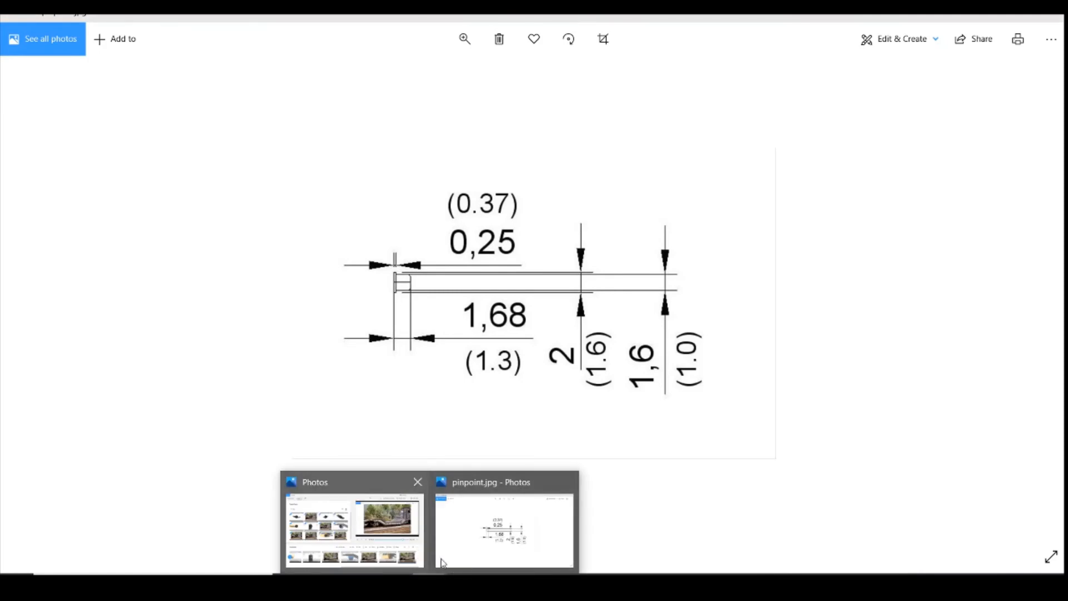
pyautogui.click(442, 565)
pyautogui.moveTo(426, 358); pyautogui.dragTo(520, 361)
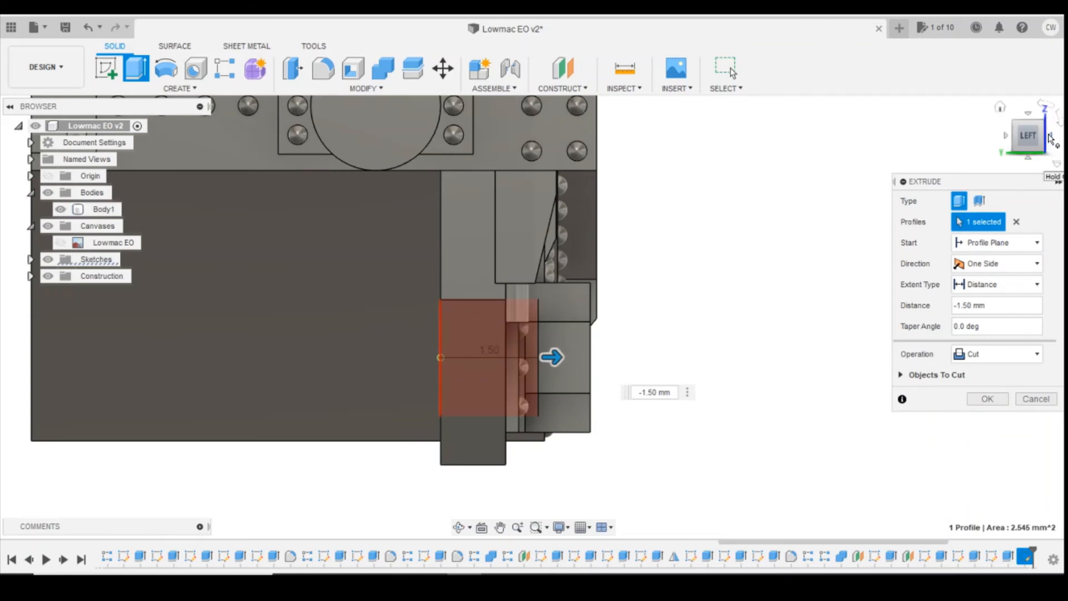
pyautogui.click(1050, 136)
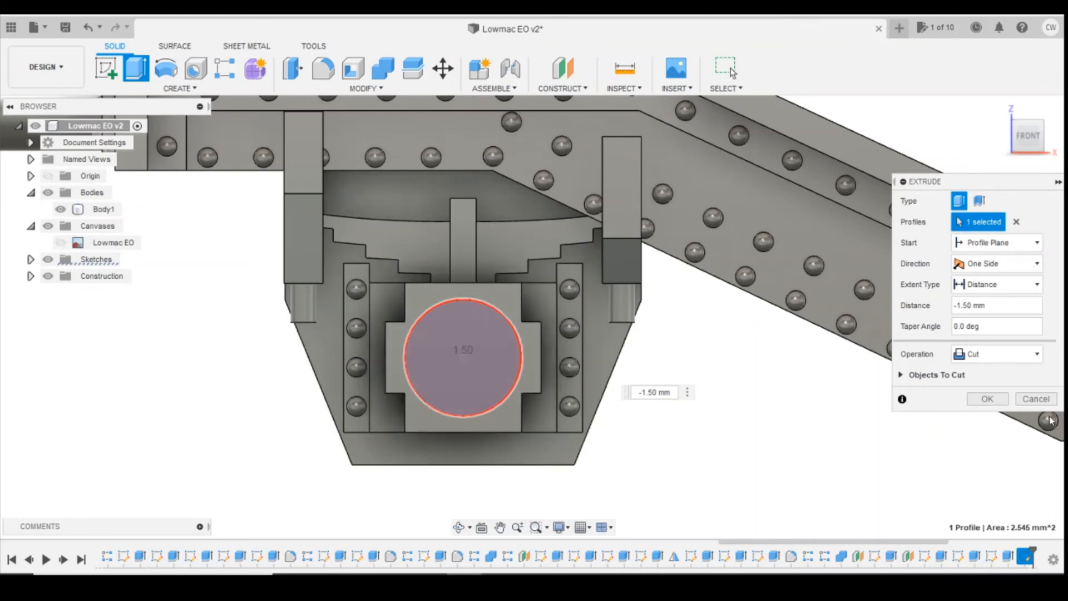
pyautogui.click(982, 399)
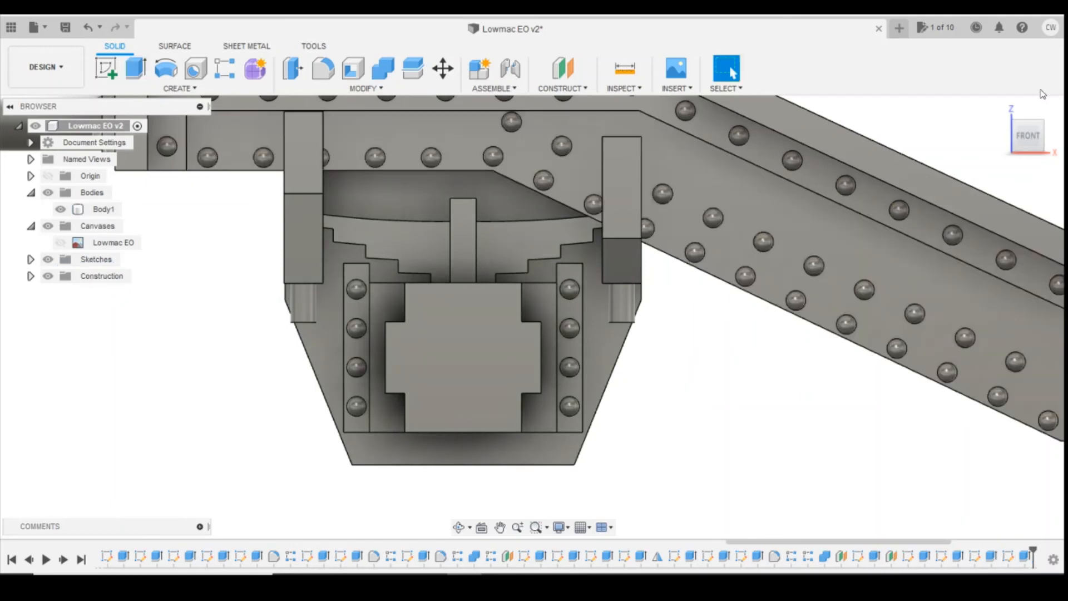
# Check the pinpoint bearing drawing again and examine the axlebox area and the whole wagon section from the front, above and underneath
pyautogui.click(1016, 136)
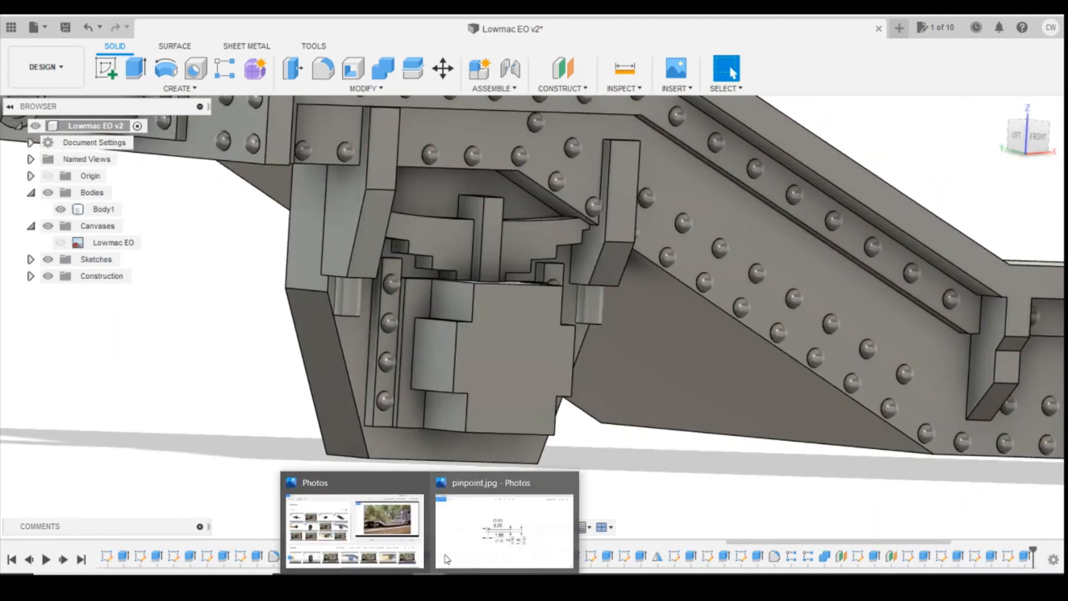
pyautogui.click(505, 536)
pyautogui.click(34, 303)
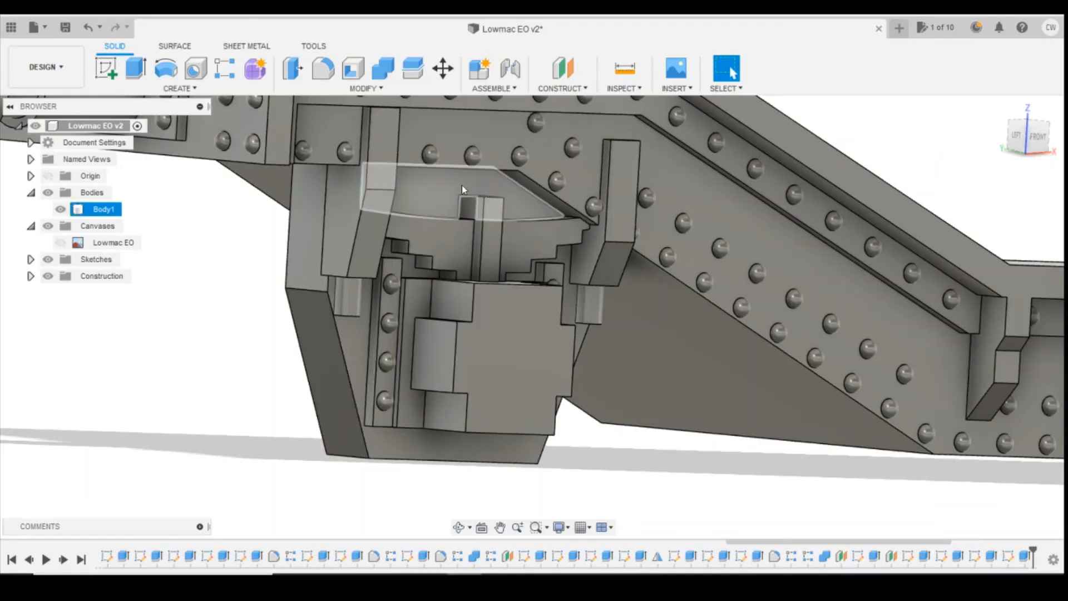
pyautogui.click(1053, 158)
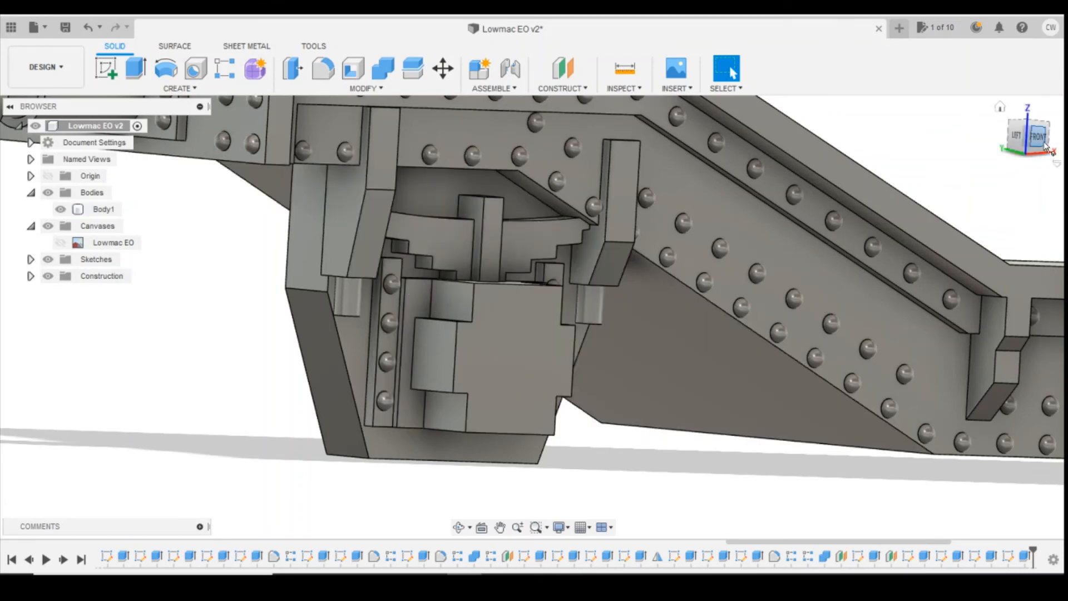
pyautogui.moveTo(1042, 142); pyautogui.dragTo(1017, 132)
pyautogui.click(1032, 138)
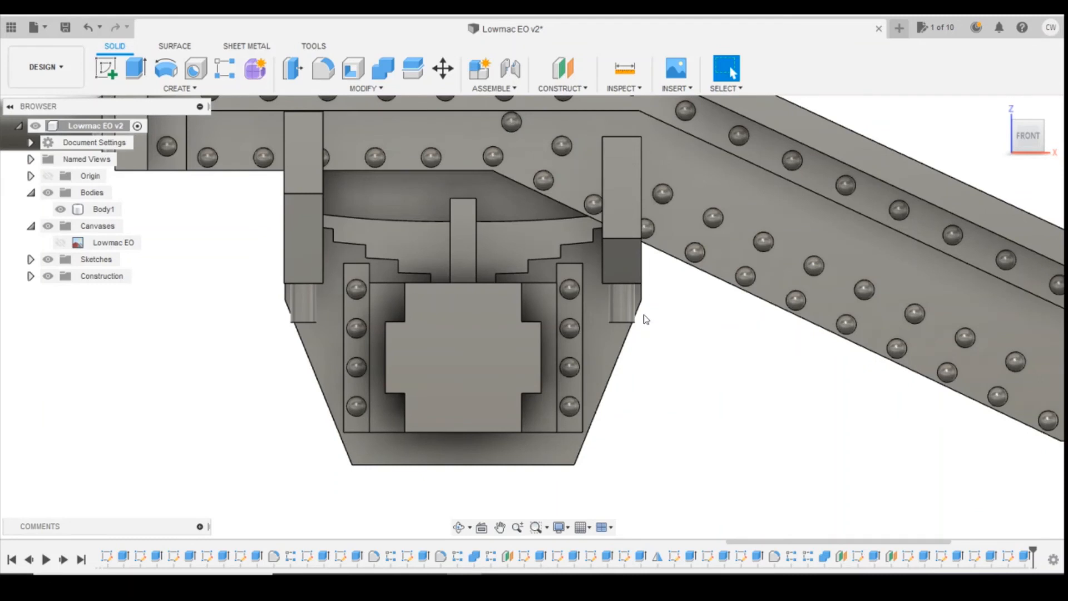
pyautogui.scroll(-2, 646, 319)
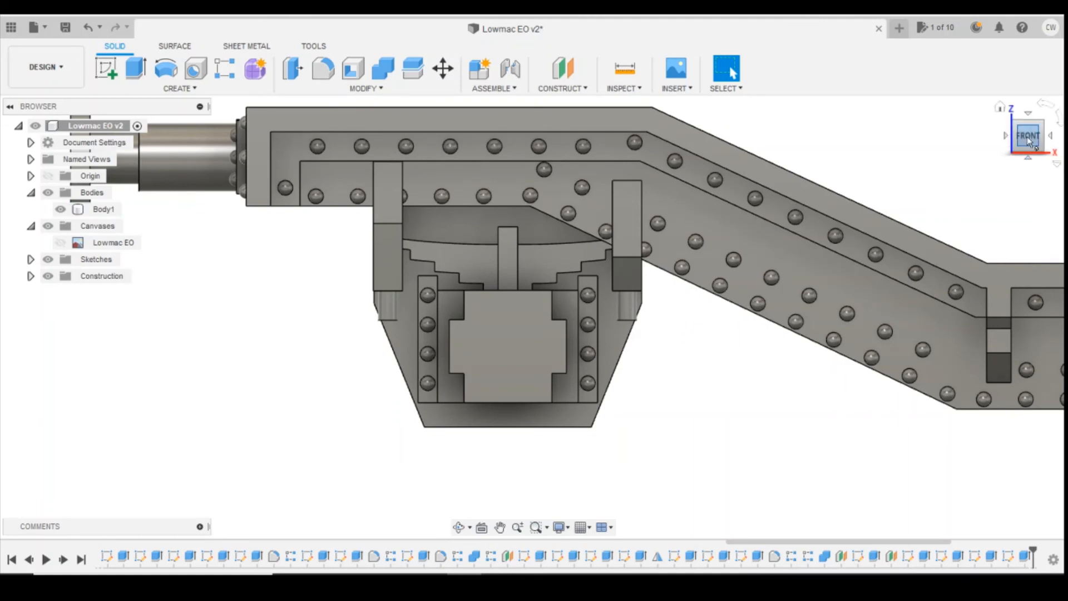
pyautogui.moveTo(1027, 139); pyautogui.dragTo(996, 167)
pyautogui.scroll(-5, 660, 326)
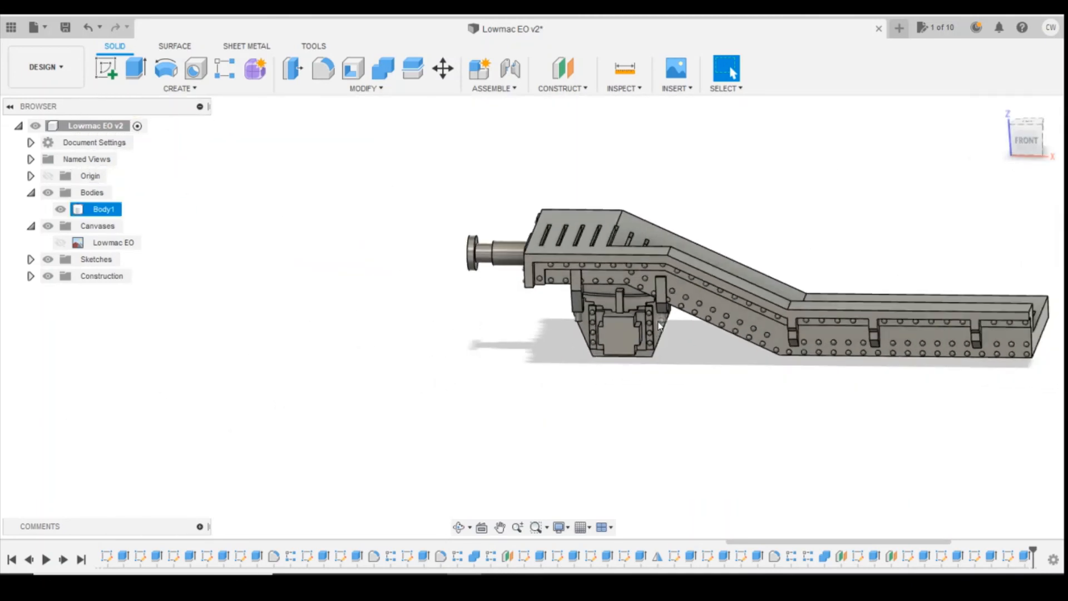
pyautogui.scroll(-2, 660, 326)
pyautogui.scroll(-3, 659, 325)
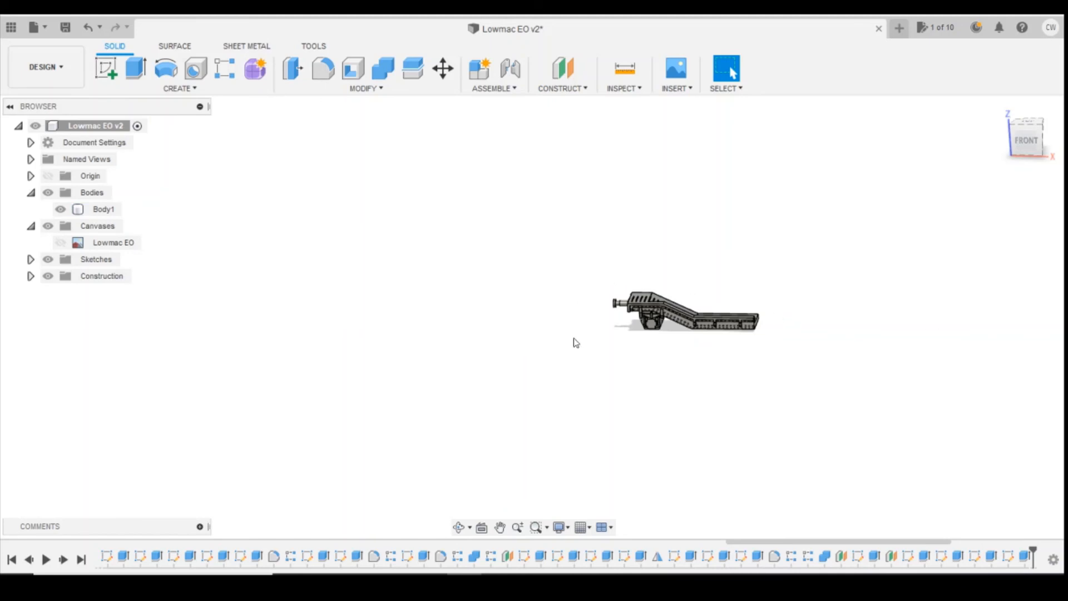
pyautogui.moveTo(1035, 140); pyautogui.dragTo(1041, 111)
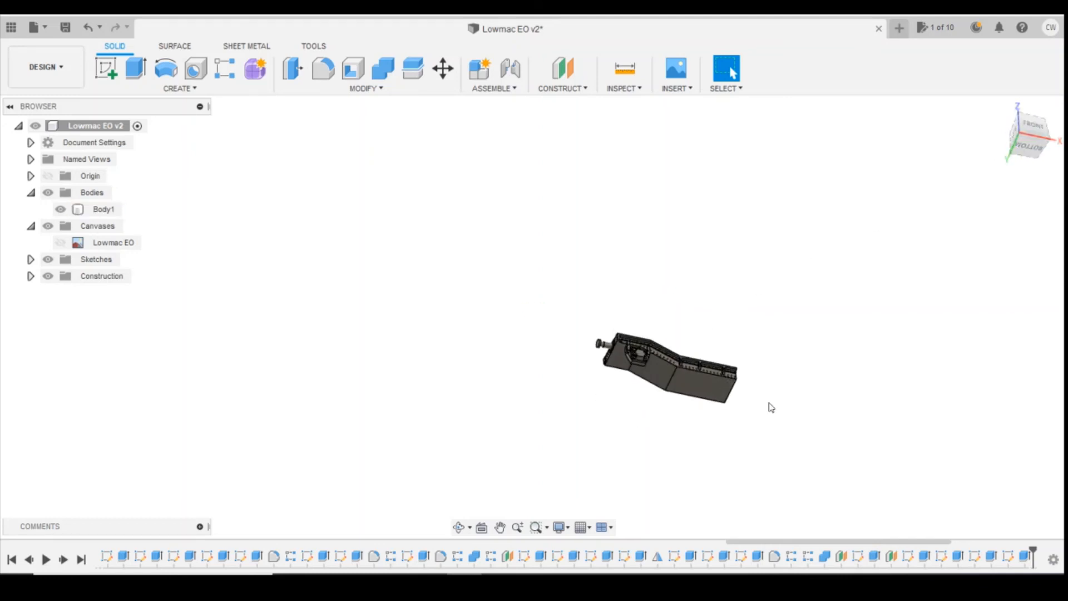
pyautogui.moveTo(1039, 133); pyautogui.dragTo(1063, 143)
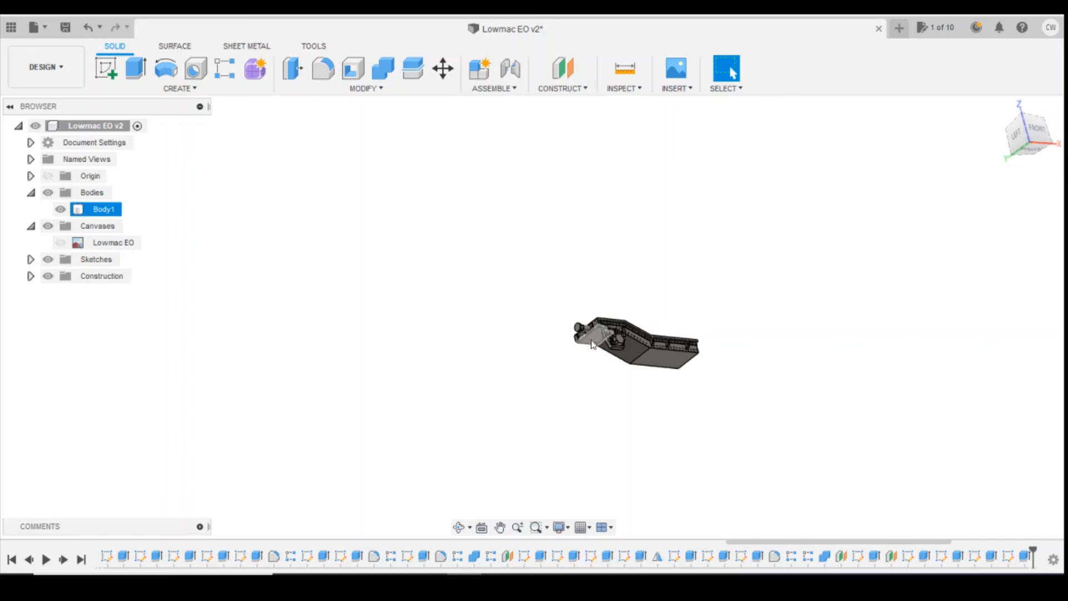
# Roll the model history forward to its end and examine the axlebox area and the complete mirrored wagon from below
pyautogui.scroll(8, 624, 338)
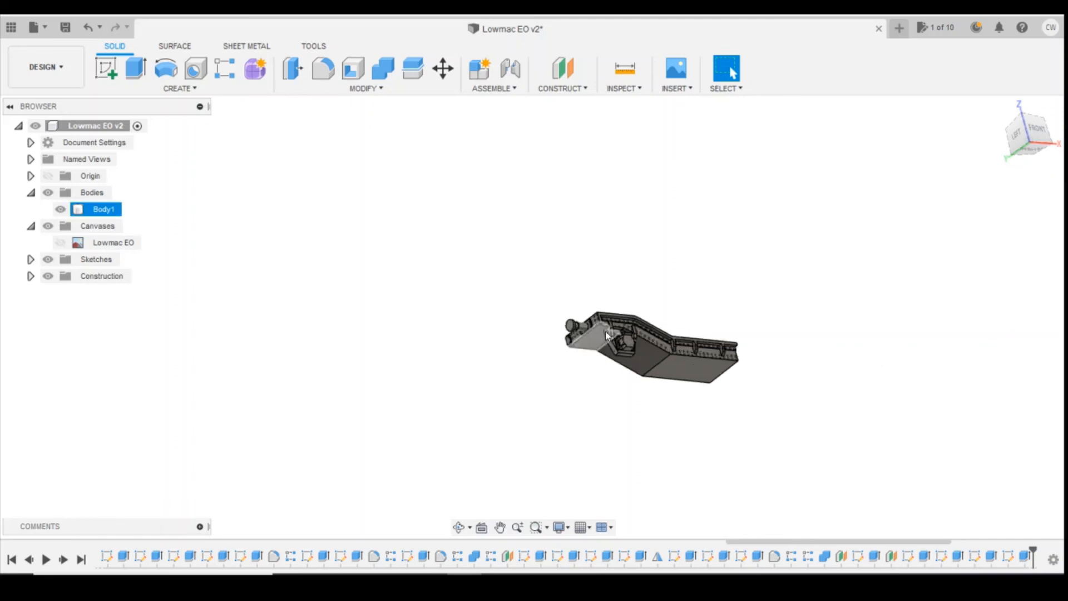
pyautogui.scroll(3, 657, 333)
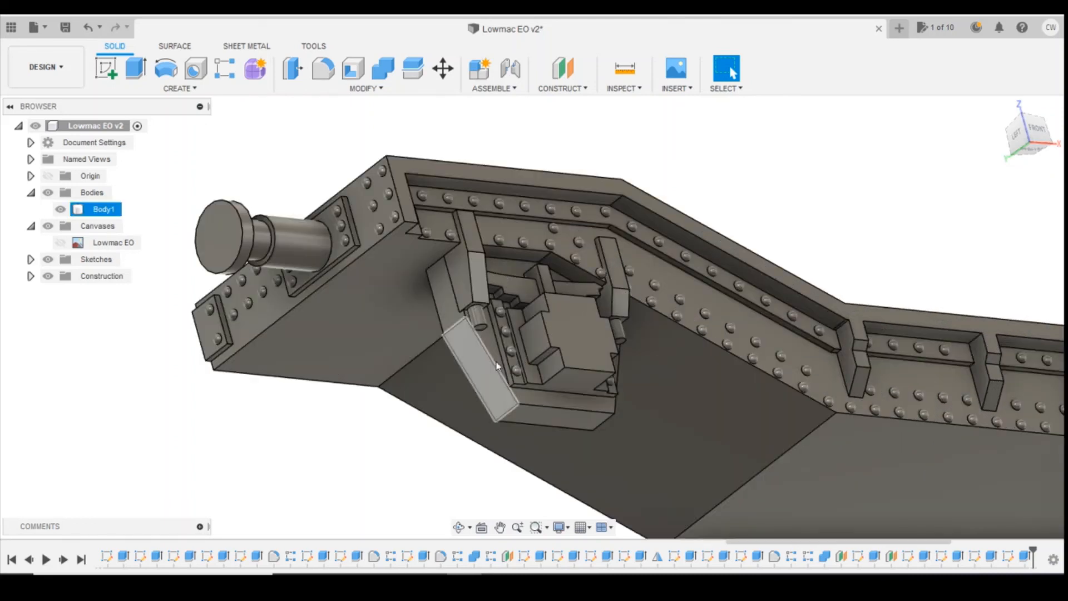
pyautogui.moveTo(1043, 121); pyautogui.dragTo(1002, 130)
pyautogui.scroll(-2, 499, 347)
pyautogui.scroll(3, 824, 313)
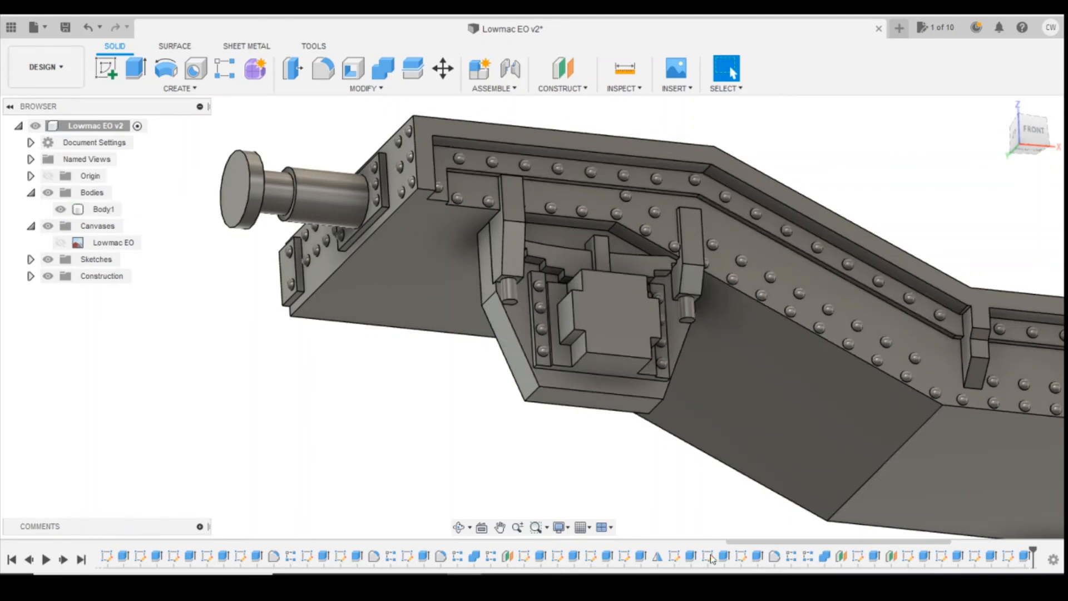
pyautogui.click(82, 560)
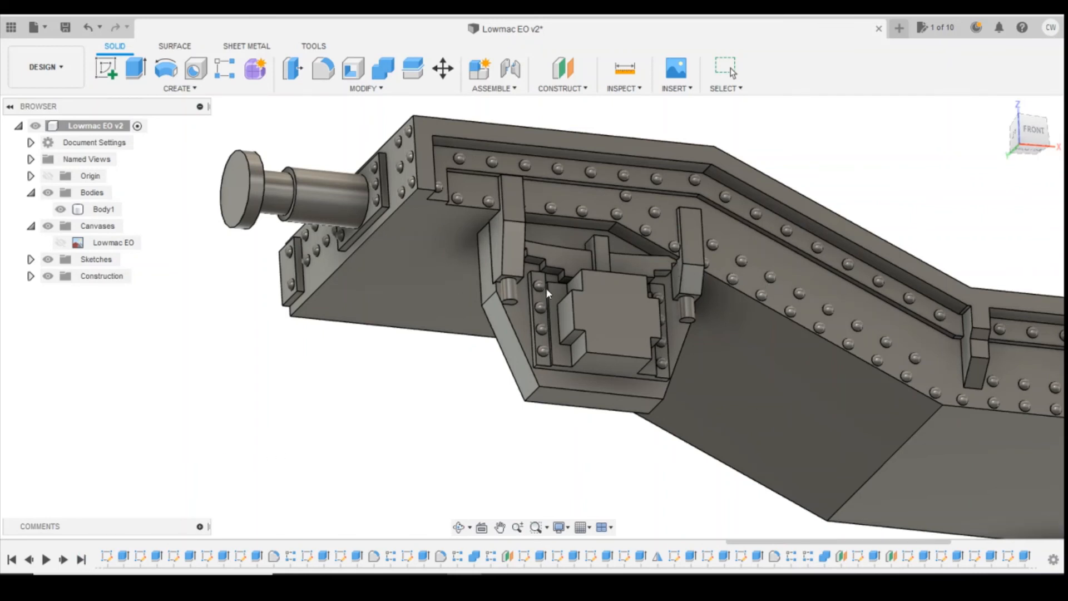
pyautogui.scroll(-5, 372, 268)
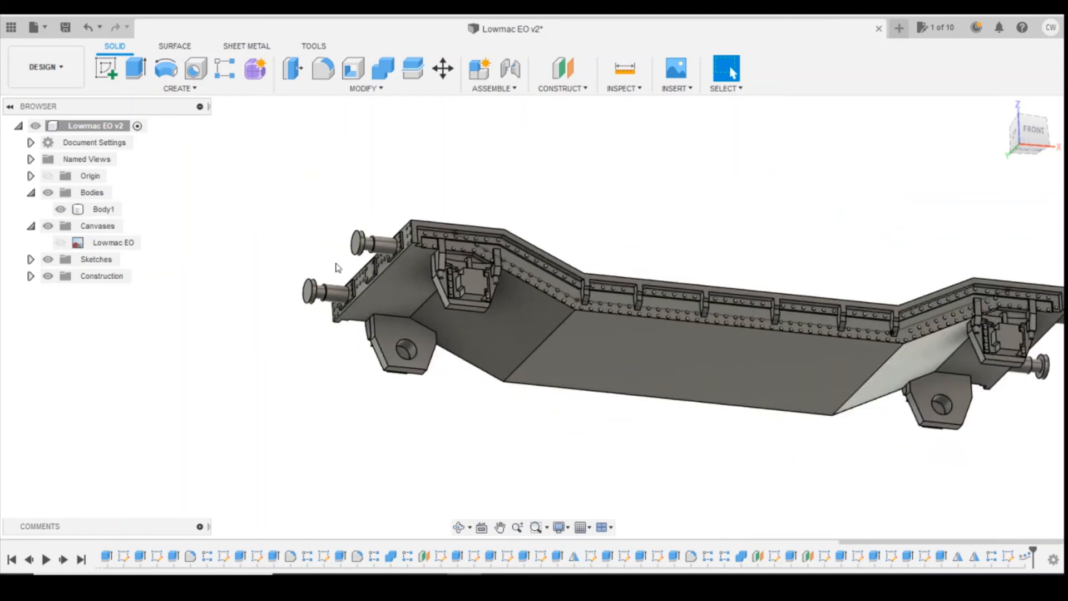
pyautogui.click(1005, 121)
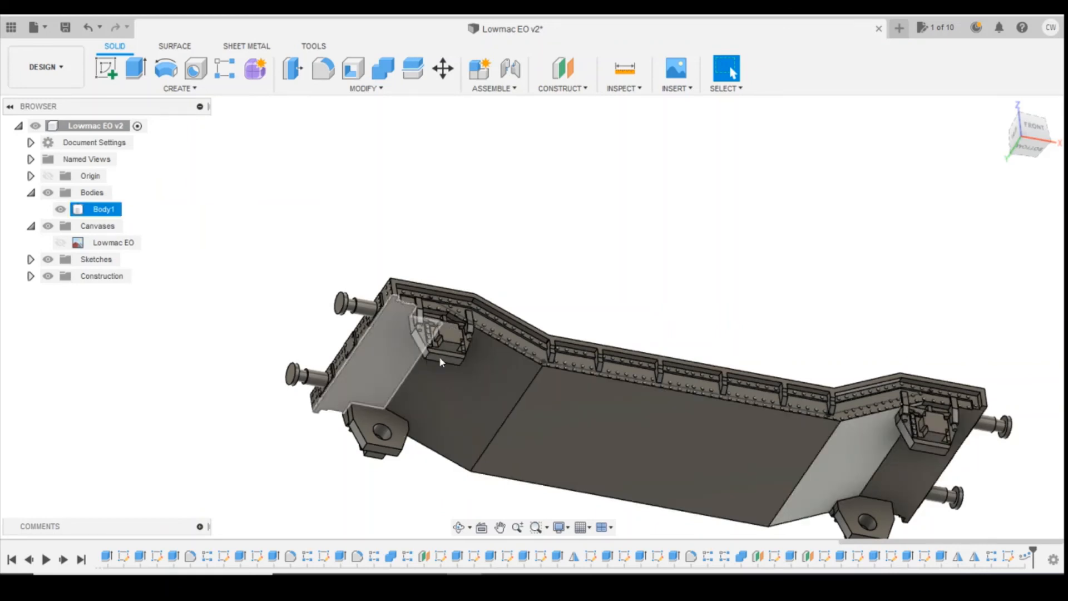
pyautogui.click(1033, 133)
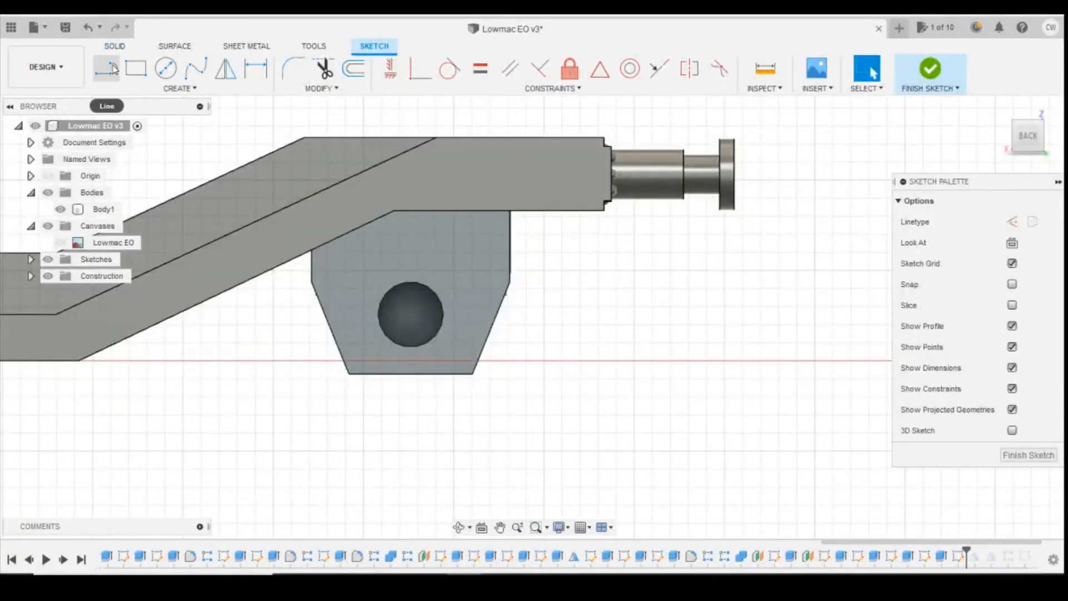
pyautogui.press('l')
pyautogui.click(410, 315)
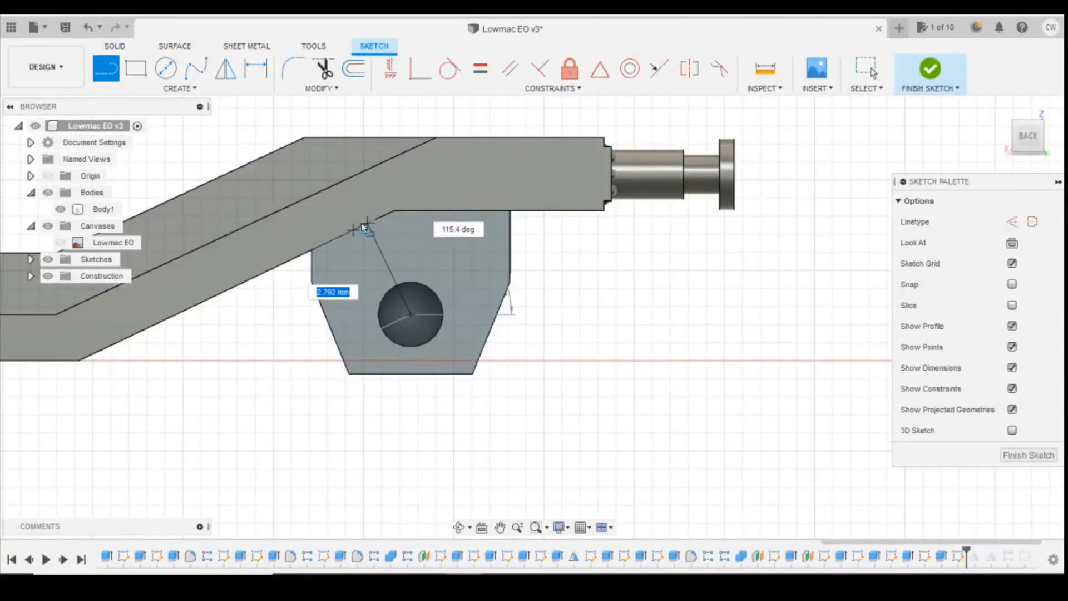
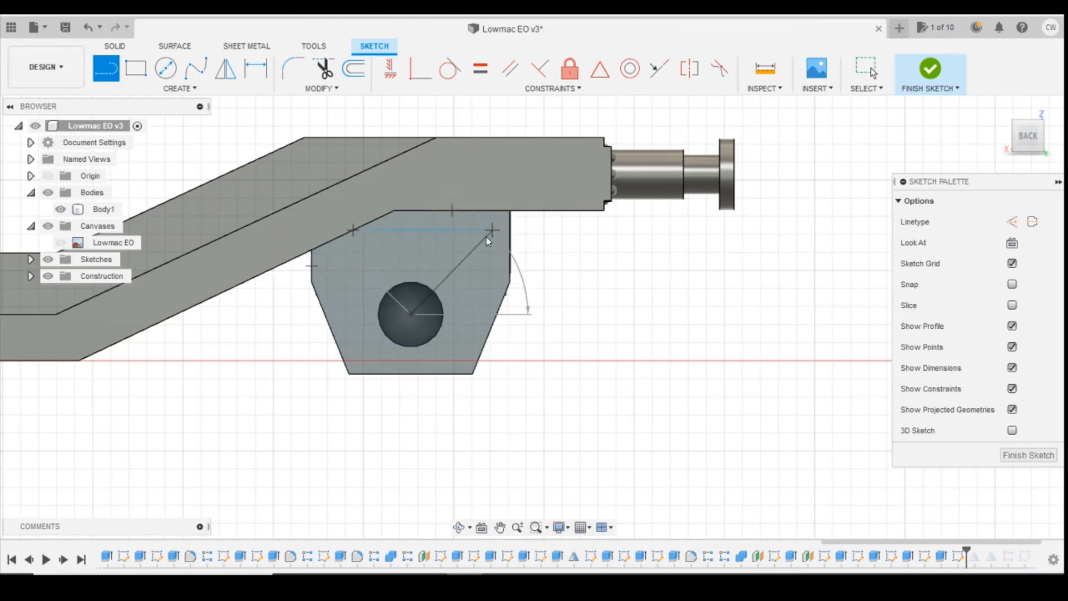
pyautogui.press('Escape')
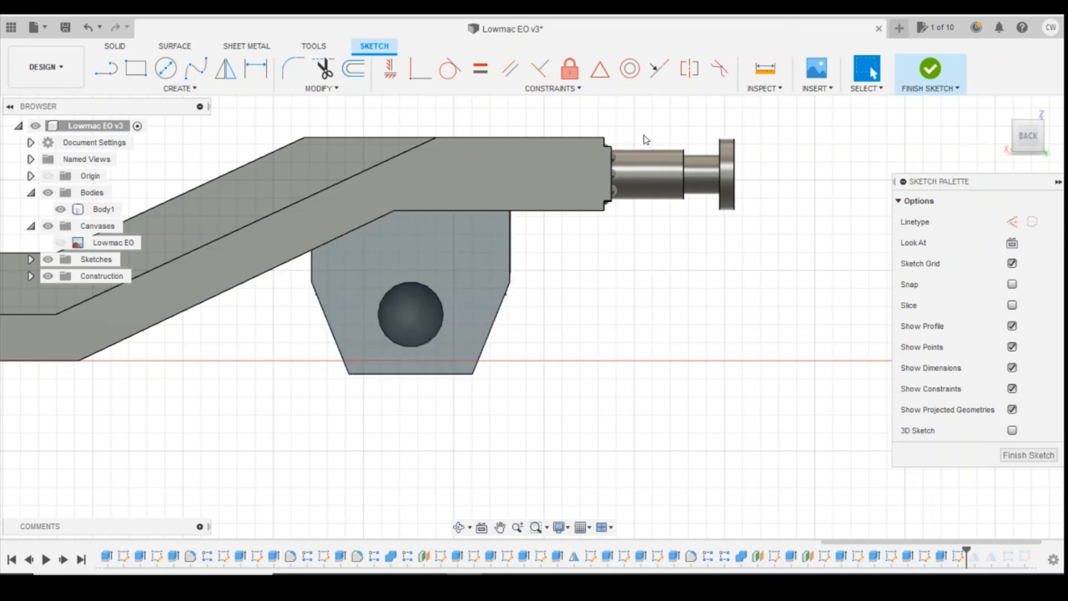
pyautogui.click(105, 68)
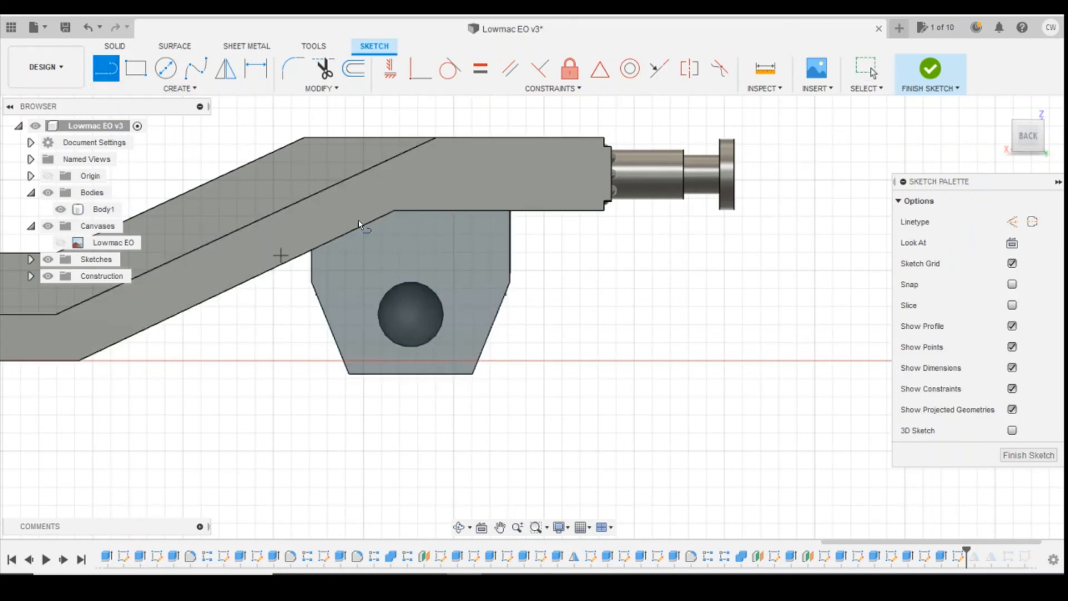
pyautogui.click(931, 69)
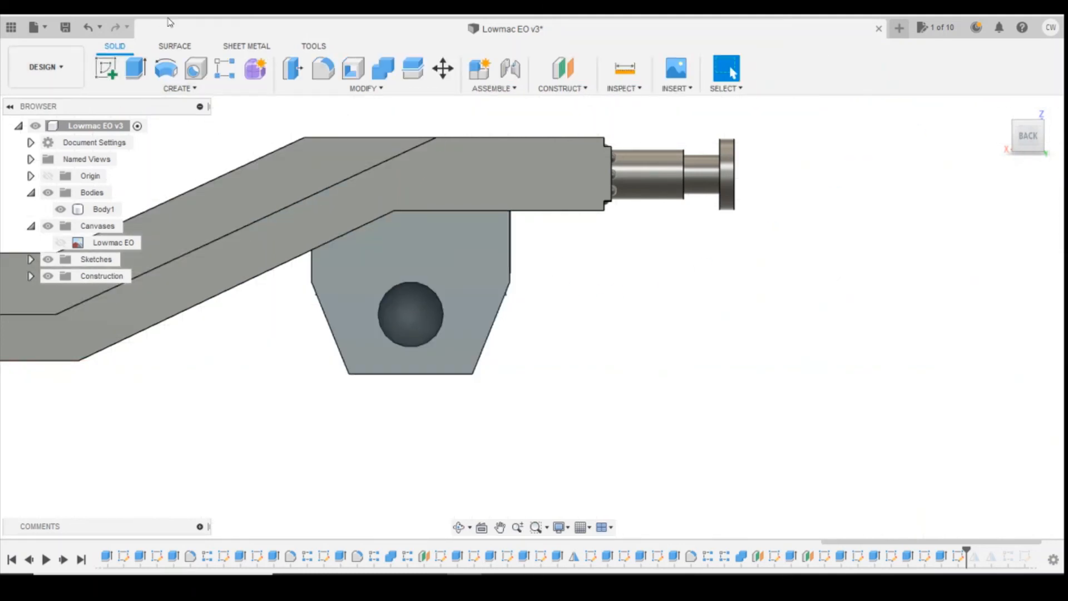
# On the wagon's centreline face, sketch a cranked line profile above the axle, about 0.93 mm high at the buffer end, ending on the lower edges
pyautogui.click(103, 81)
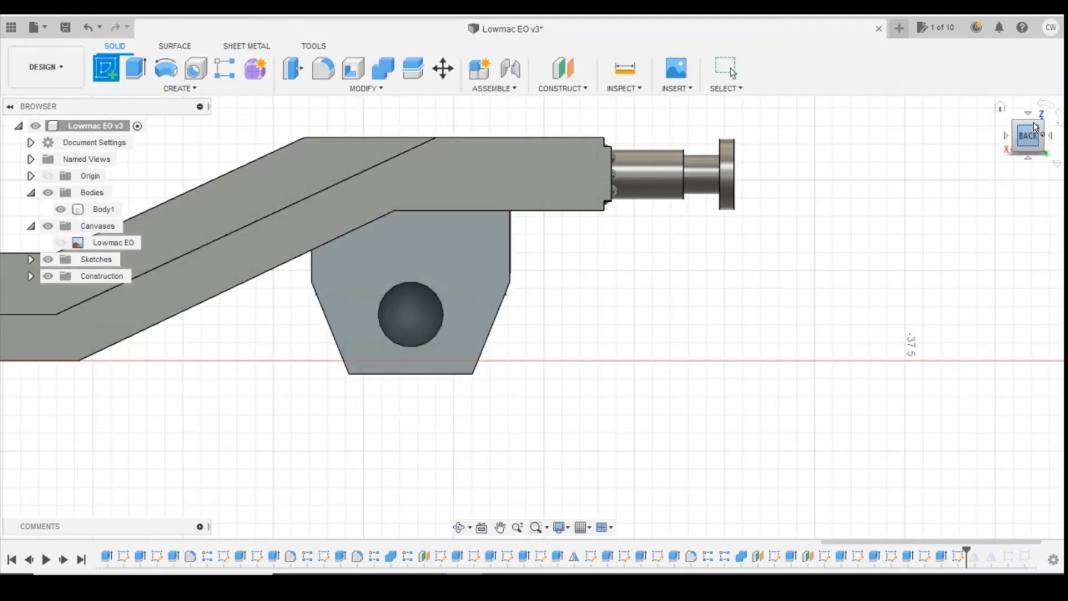
pyautogui.moveTo(1036, 136); pyautogui.dragTo(979, 143)
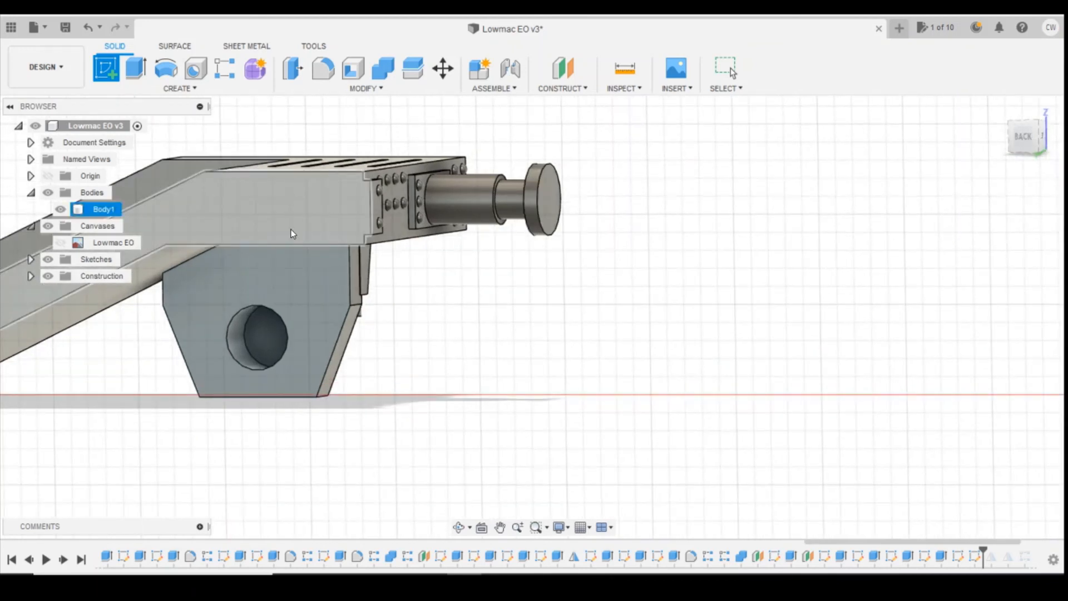
pyautogui.click(292, 199)
pyautogui.click(137, 75)
pyautogui.press('l')
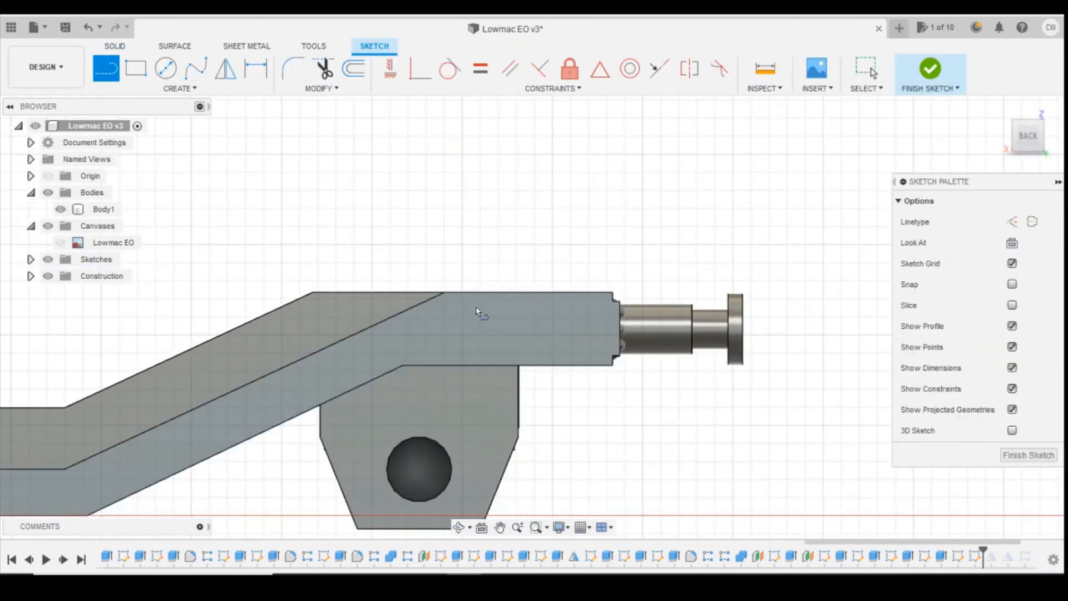
pyautogui.click(574, 359)
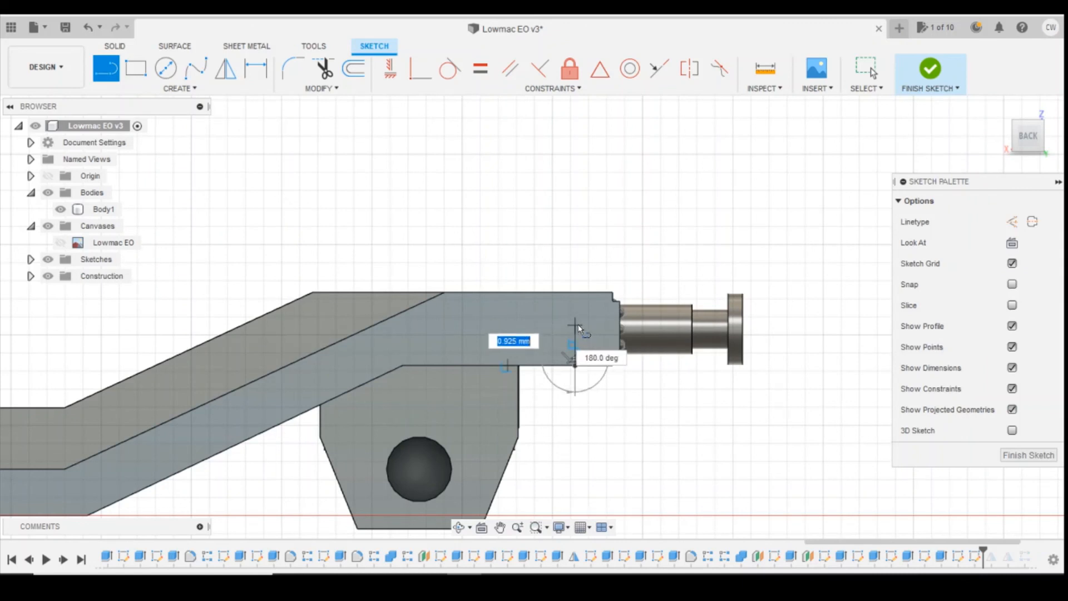
pyautogui.click(576, 325)
pyautogui.click(427, 325)
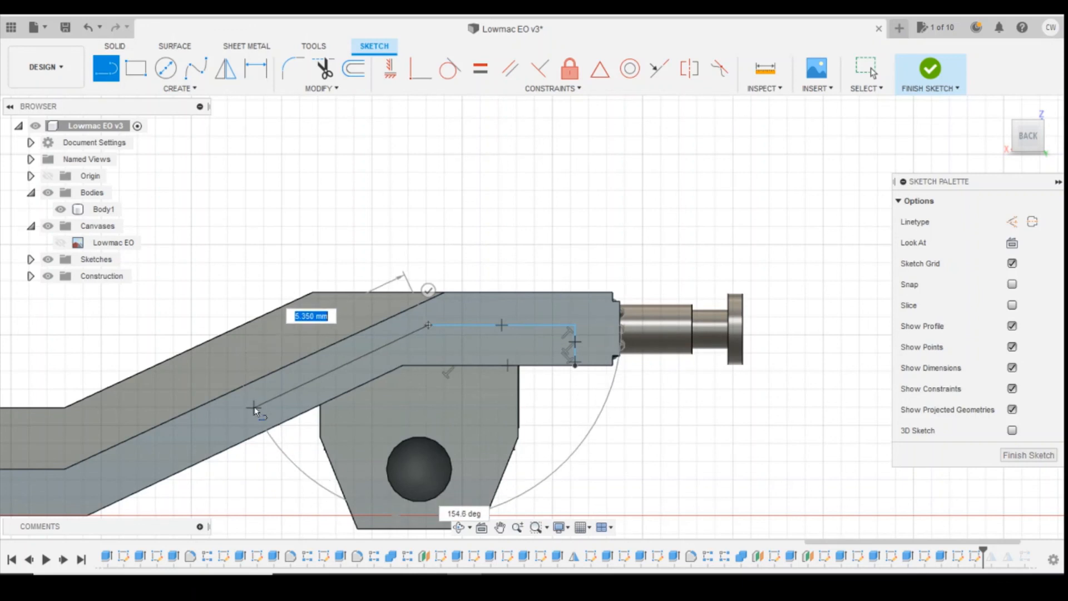
pyautogui.click(259, 422)
pyautogui.click(264, 433)
pyautogui.press('Escape')
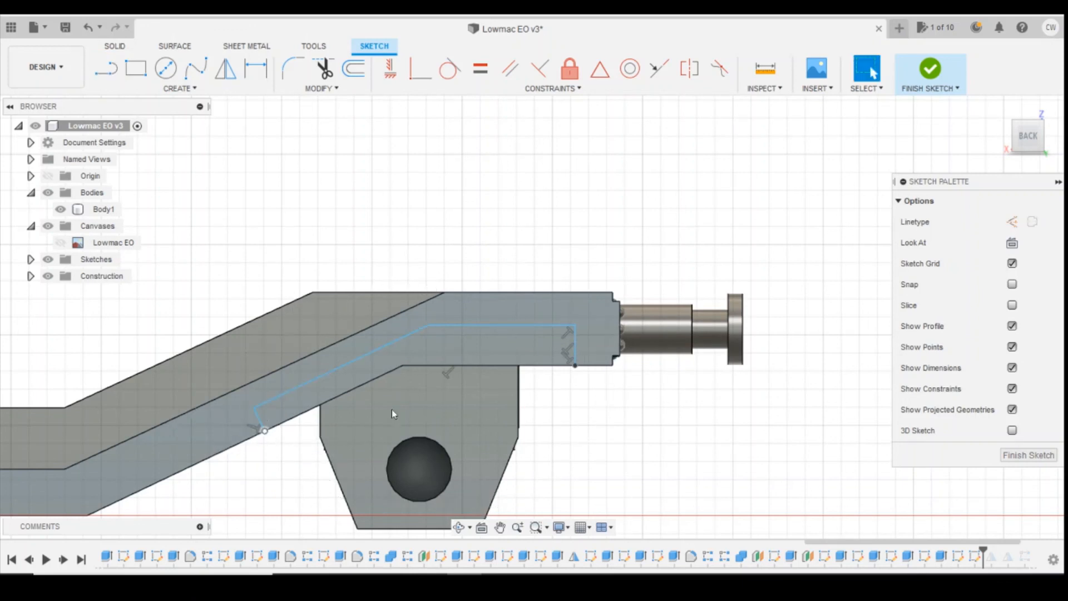
# Extrude the cranked profile as a 6 mm cut into the wagon's underside, stopping short of the axlebox plate
pyautogui.rightClick(512, 348)
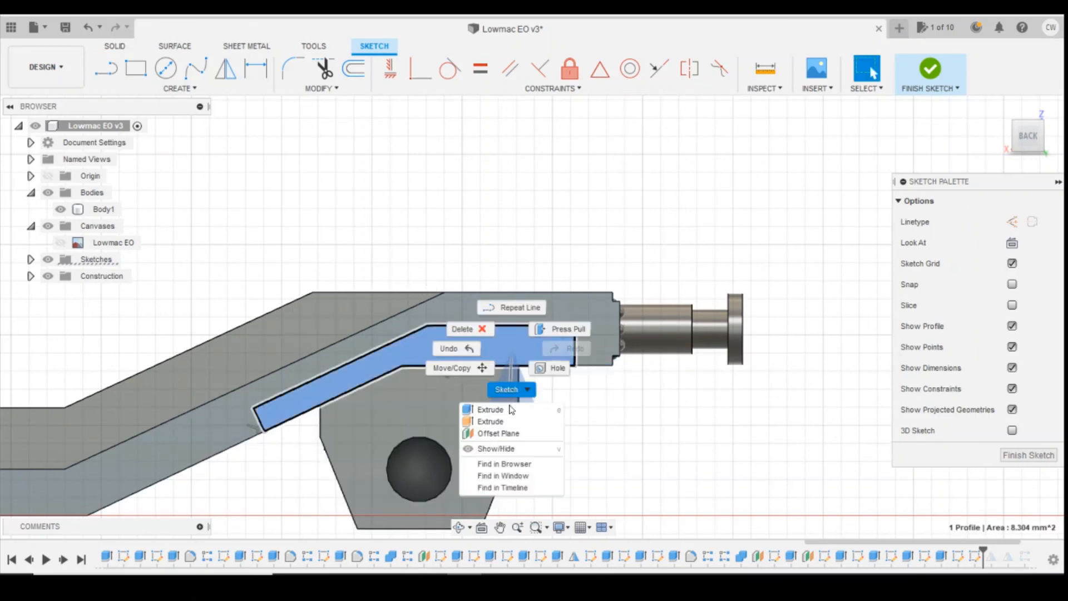
pyautogui.click(490, 409)
pyautogui.moveTo(1027, 138); pyautogui.dragTo(1024, 120)
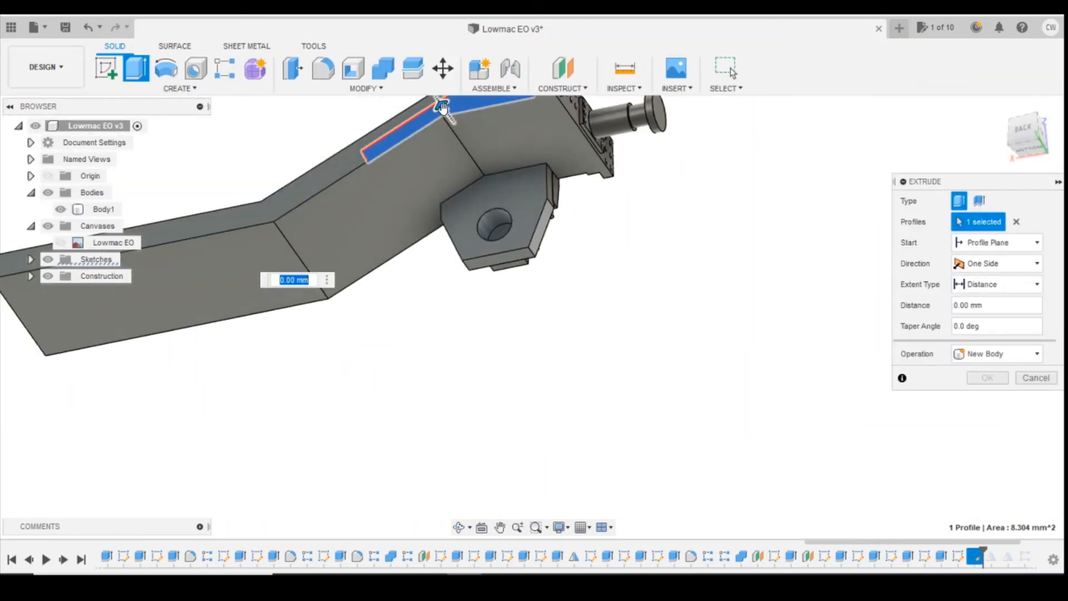
pyautogui.moveTo(442, 106); pyautogui.dragTo(496, 145)
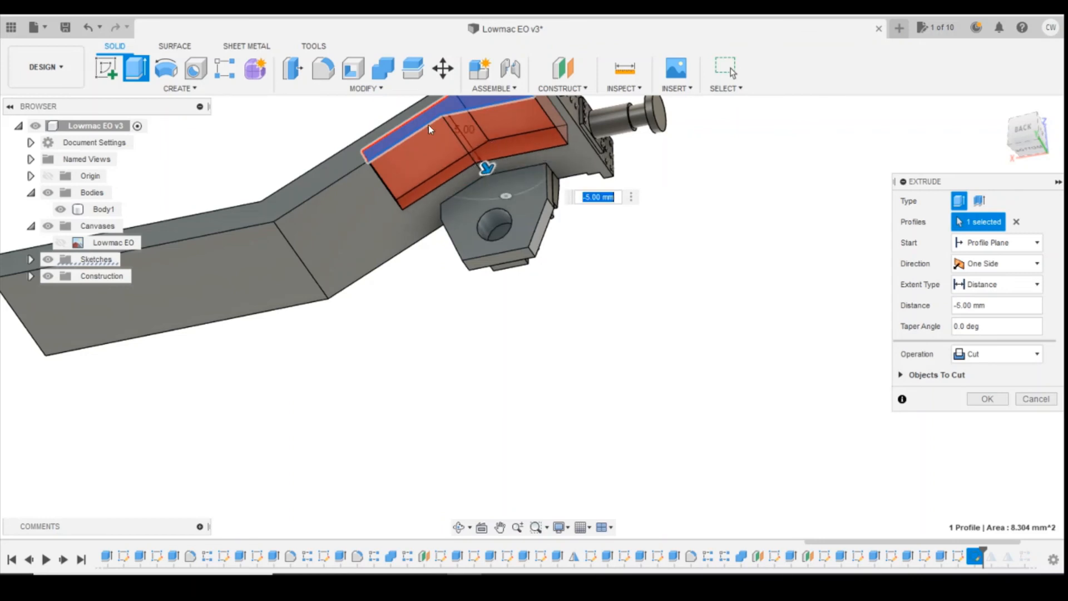
pyautogui.click(1018, 128)
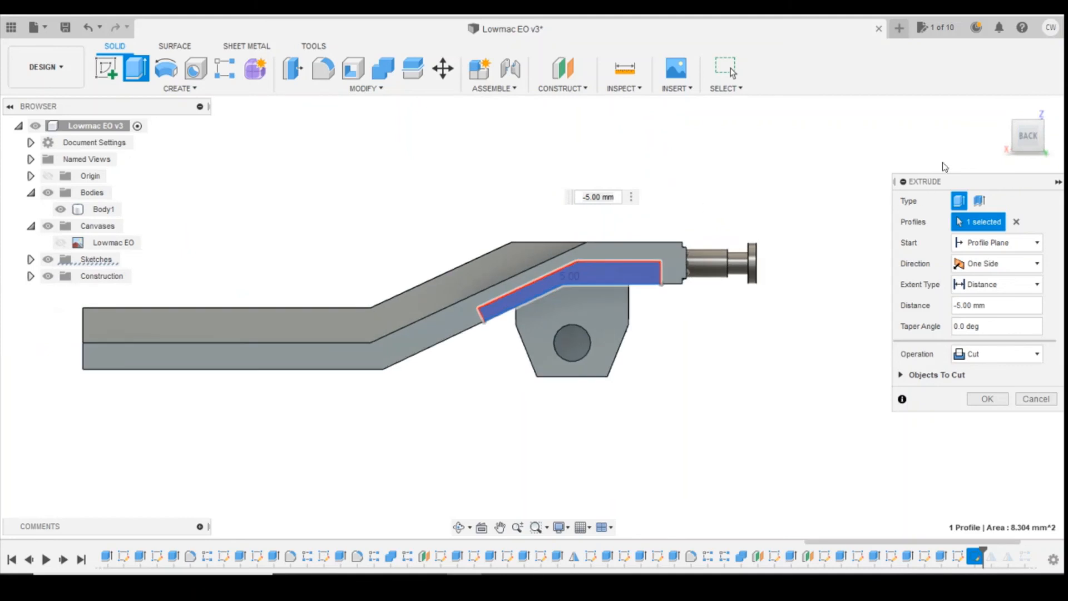
pyautogui.moveTo(1027, 139)
pyautogui.mouseDown()
pyautogui.moveTo(1008, 134)
pyautogui.moveTo(1034, 123)
pyautogui.mouseUp()
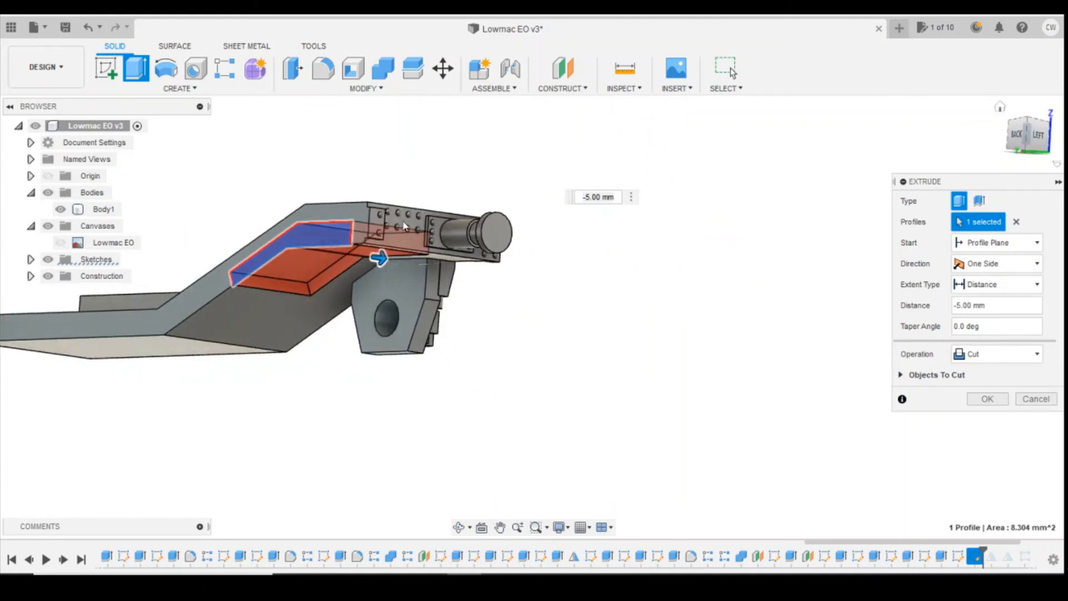
pyautogui.click(1023, 148)
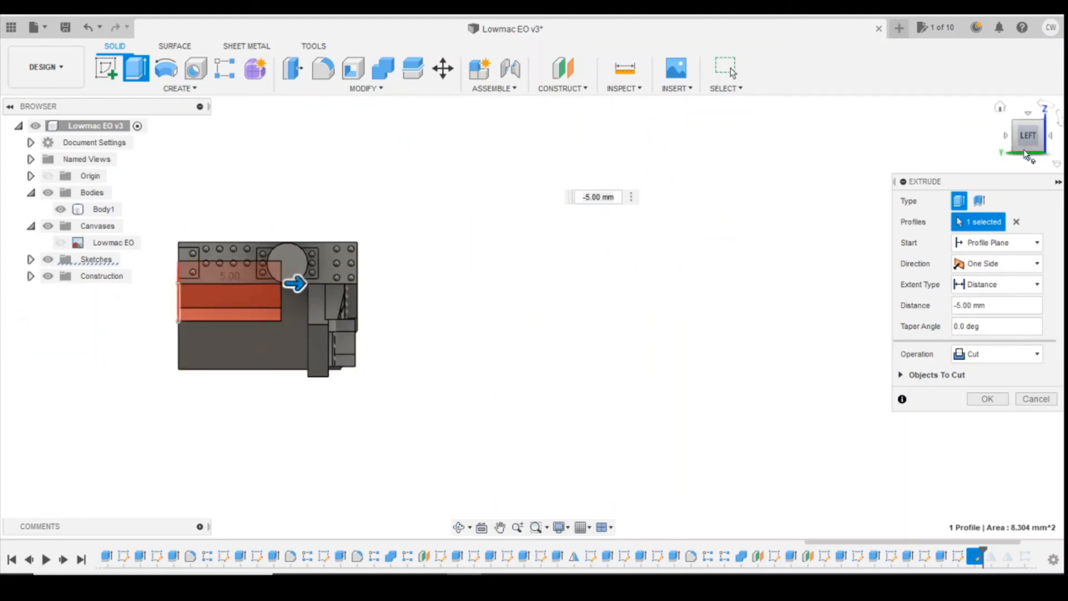
pyautogui.moveTo(295, 281); pyautogui.dragTo(315, 281)
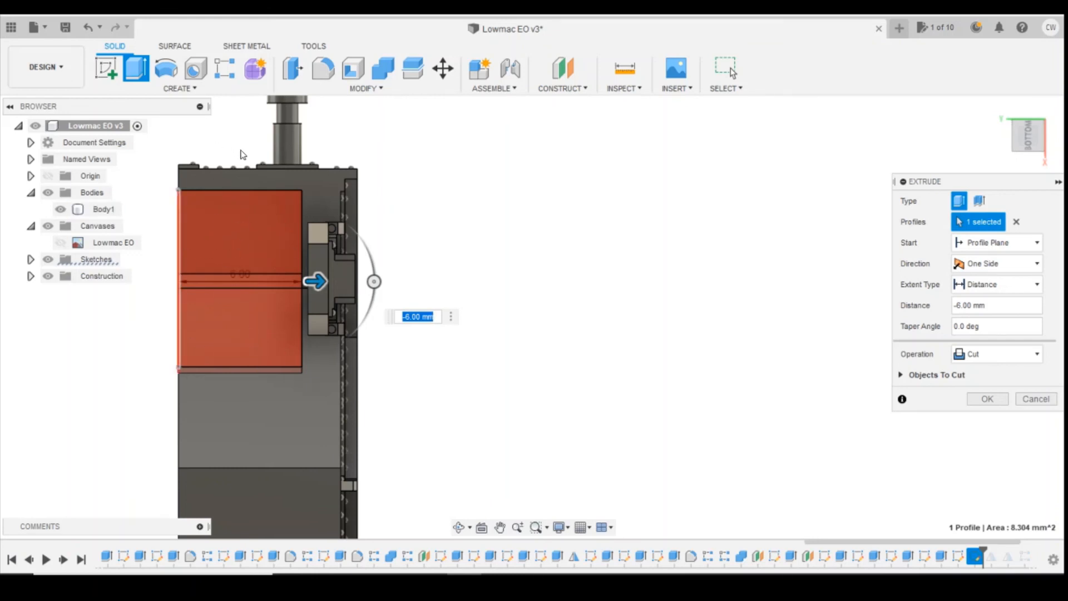
pyautogui.moveTo(1026, 135); pyautogui.dragTo(1062, 157)
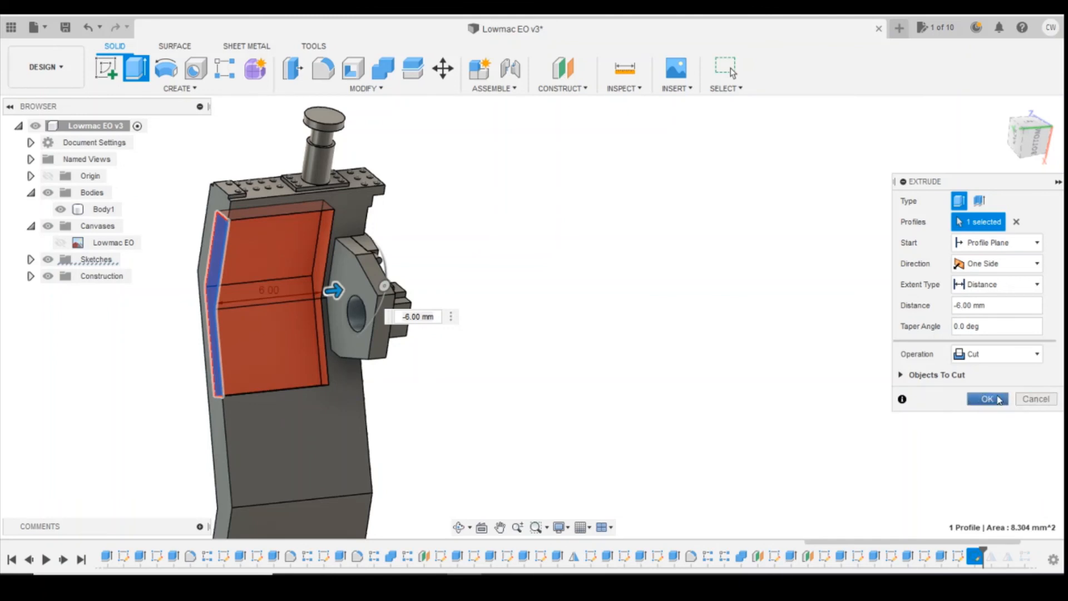
pyautogui.click(989, 399)
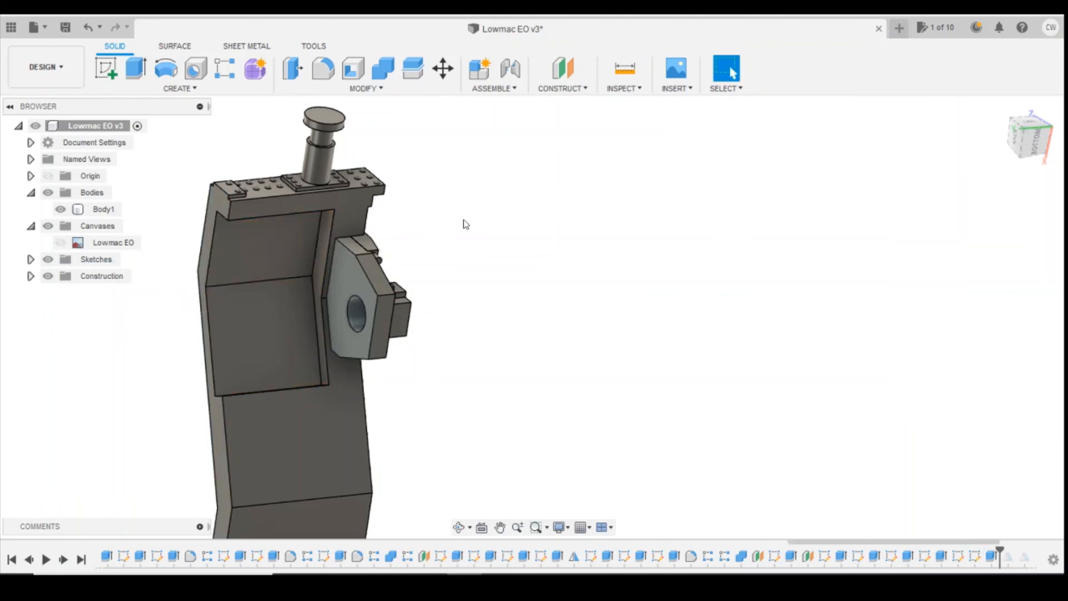
pyautogui.click(1000, 110)
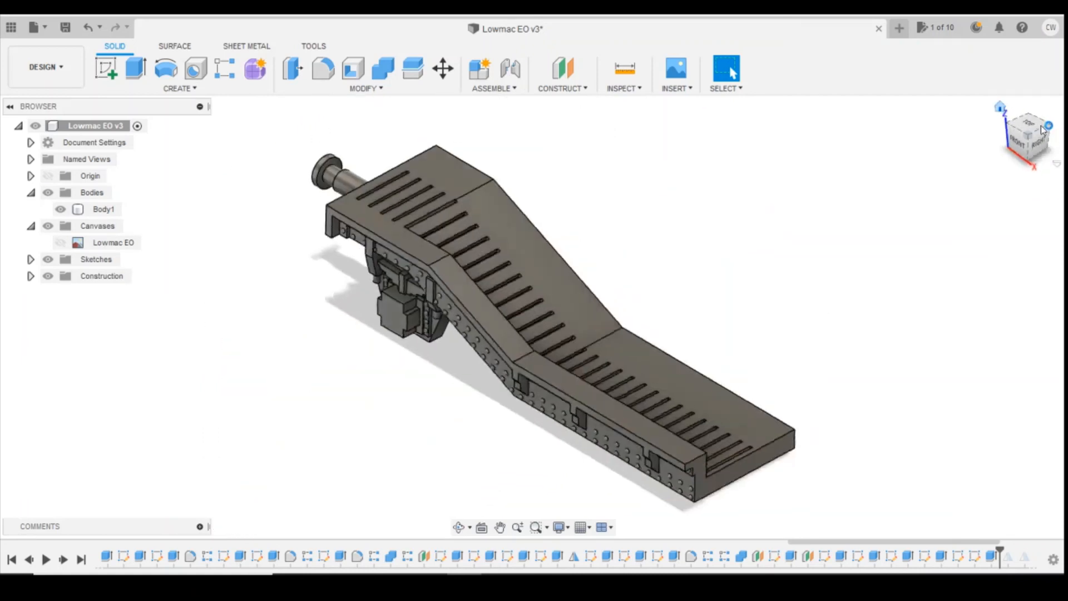